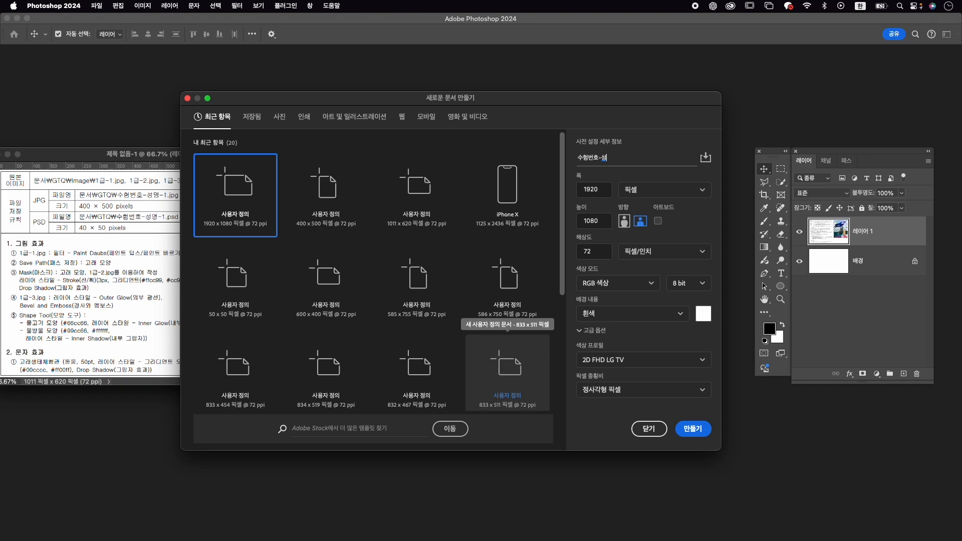
# - Create a 400 × 500 pixel, 72 ppi RGB document named 수험번호-성명-1 with a white background and place its window beside the exam sheet
pyautogui.write('1')
pyautogui.press('Tab')
pyautogui.press('Tab')
pyautogui.write('500')
pyautogui.press('Tab')
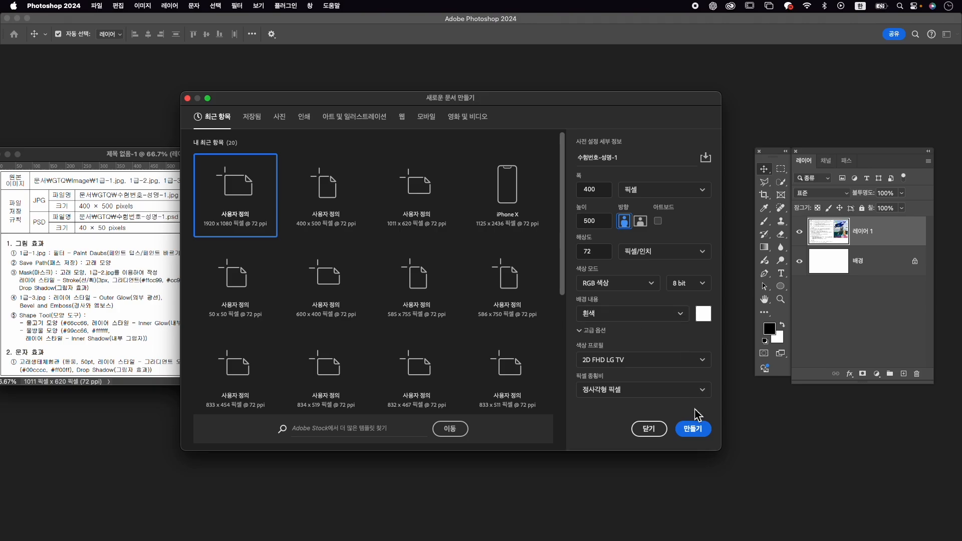
pyautogui.click(706, 436)
pyautogui.moveTo(108, 80); pyautogui.dragTo(465, 130)
pyautogui.moveTo(576, 404); pyautogui.dragTo(608, 429)
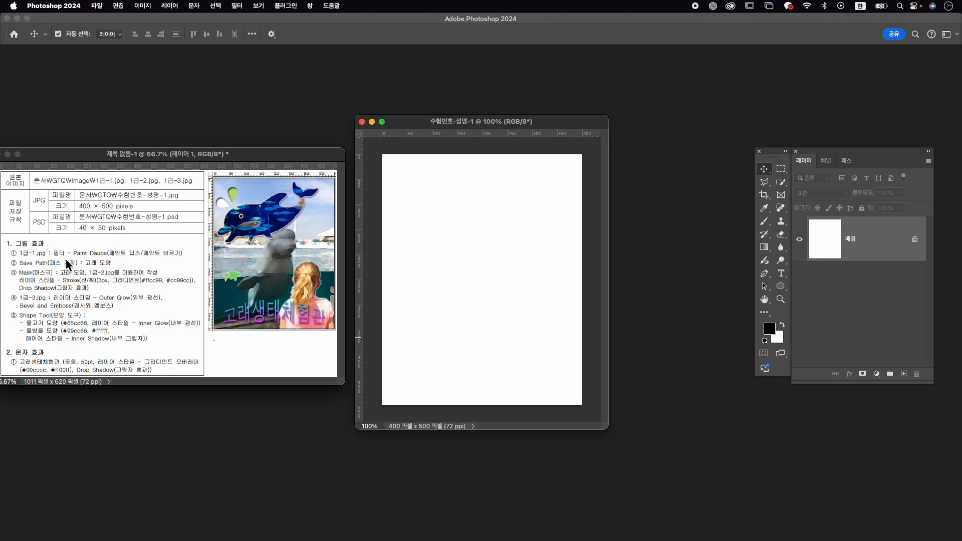
# - Open 1급-1.jpg from the Image folder and move its window next to the new document
pyautogui.press('super+o')
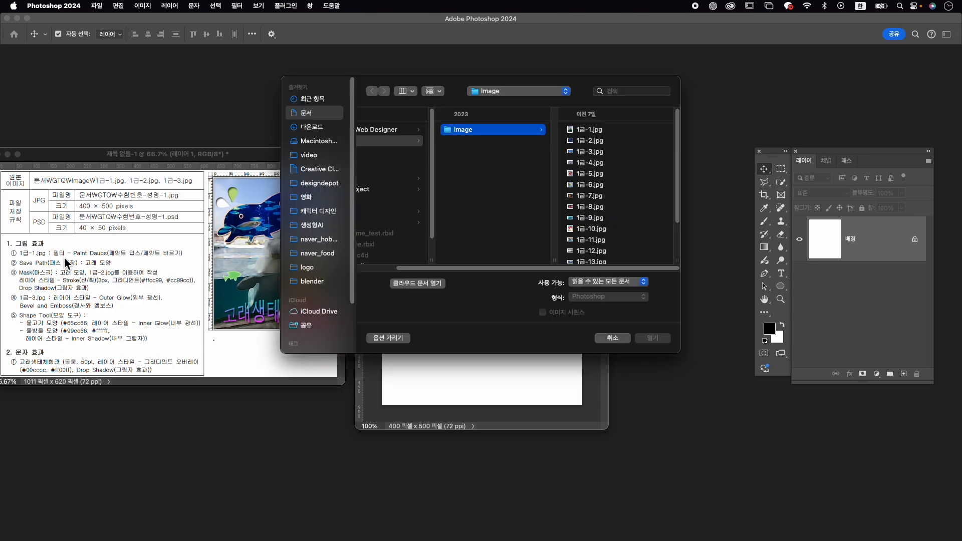
pyautogui.click(594, 130)
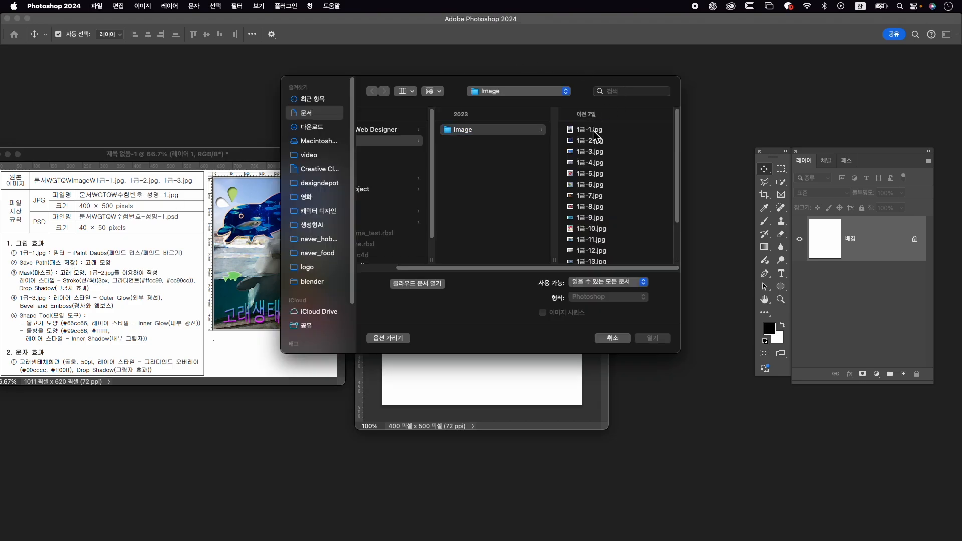
pyautogui.click(652, 338)
pyautogui.moveTo(161, 90); pyautogui.dragTo(388, 125)
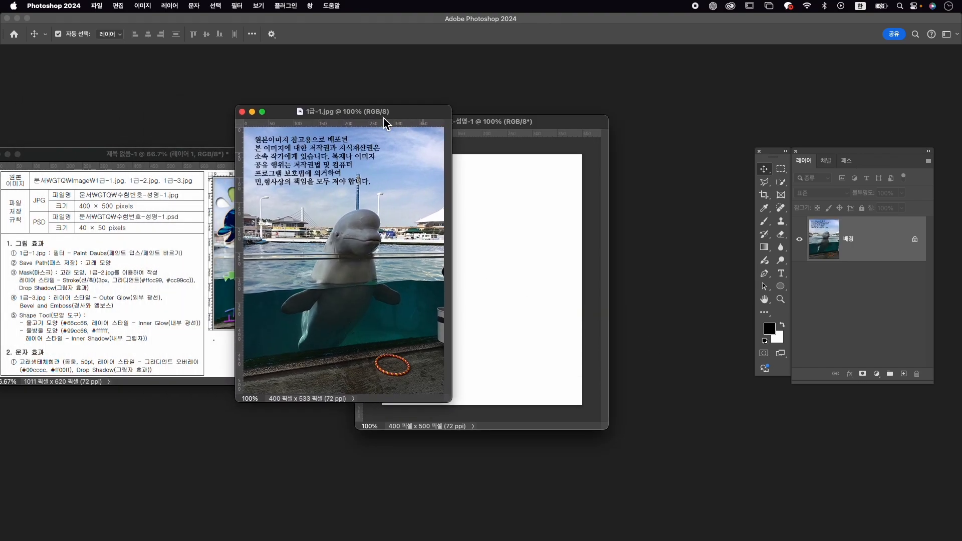
# - Apply the Paint Daubs (페인트 바르기) filter to 1급-1.jpg with brush size 8, sharpness 7 and the Simple brush type
pyautogui.click(239, 5)
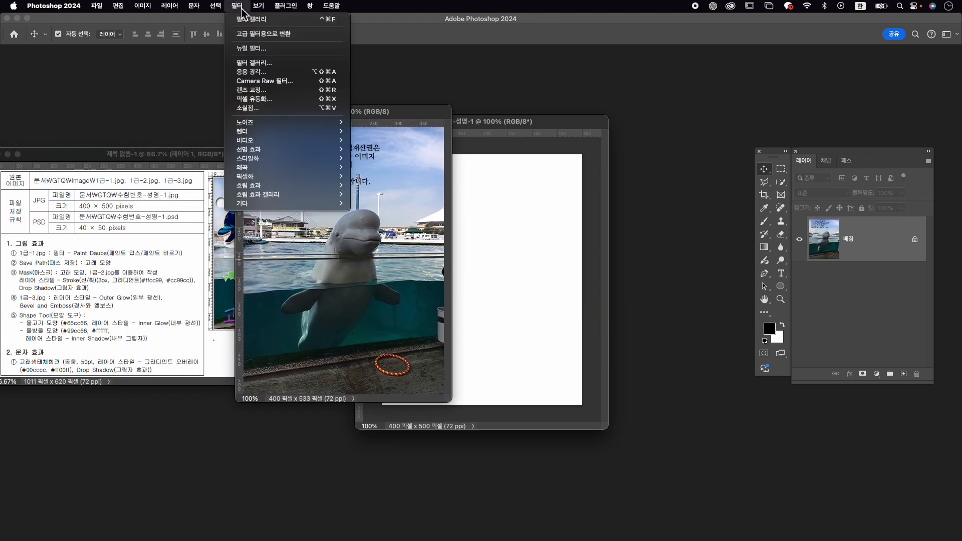
pyautogui.click(255, 63)
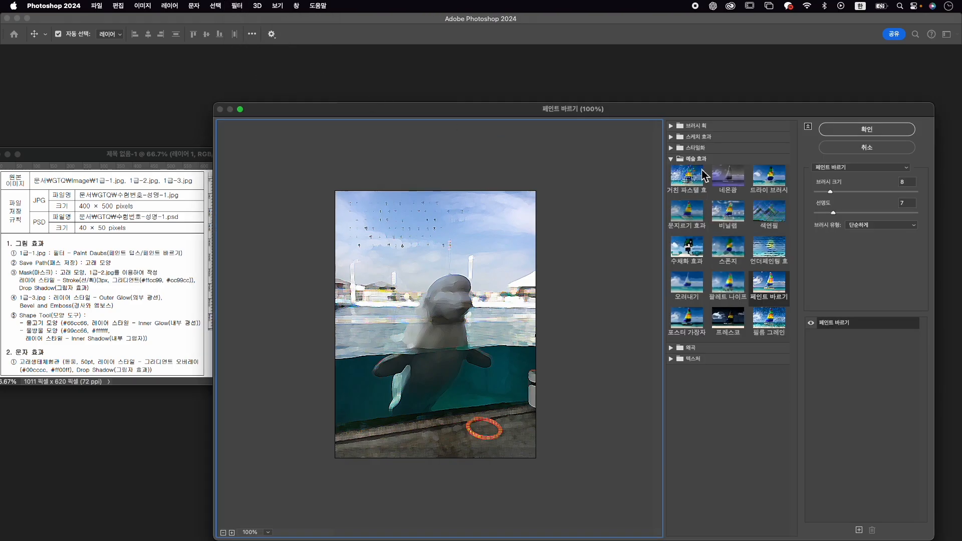
pyautogui.click(772, 271)
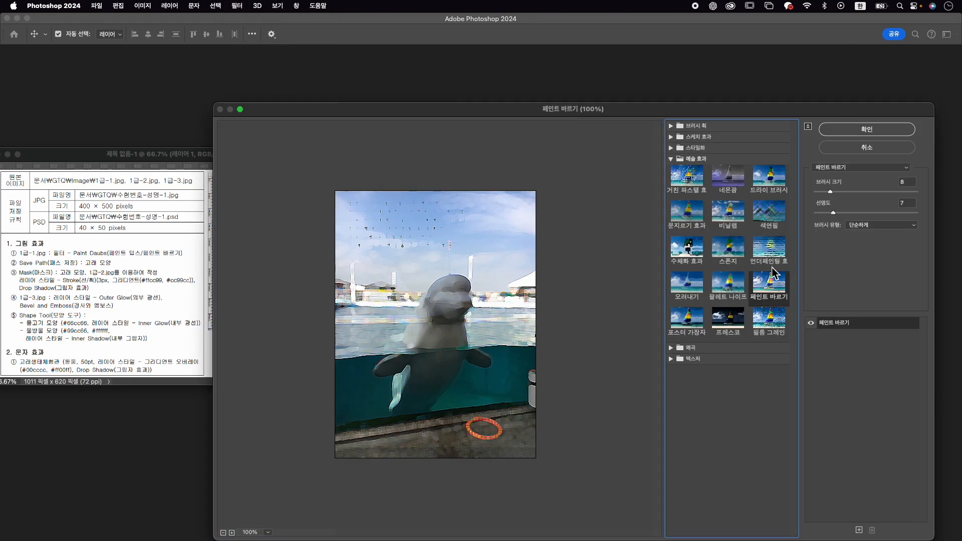
pyautogui.click(873, 130)
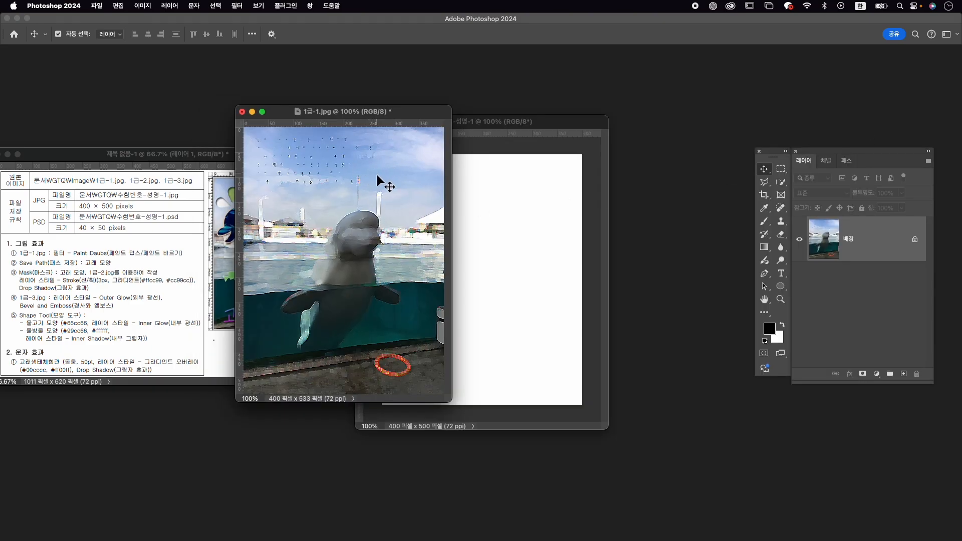
# - Copy the filtered beluga photo into the 수험번호-성명-1 document and close 1급-1.jpg
pyautogui.moveTo(508, 231); pyautogui.dragTo(507, 231)
pyautogui.click(242, 111)
pyautogui.click(481, 216)
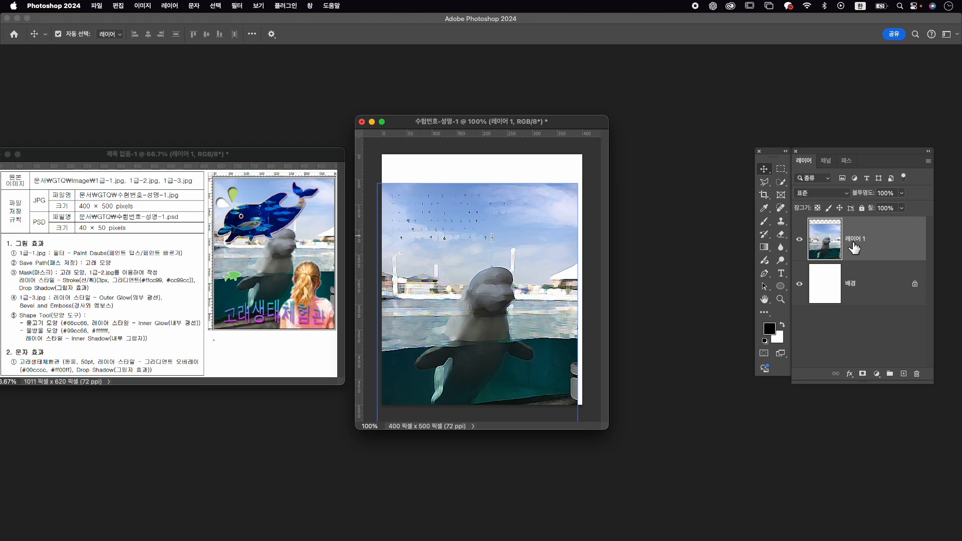
# - Rename the photo layer 1-1 and move it up so the photo covers the canvas from its upper edge
pyautogui.doubleClick(851, 239)
pyautogui.press('Return')
pyautogui.press('super+t')
pyautogui.moveTo(502, 264); pyautogui.dragTo(506, 228)
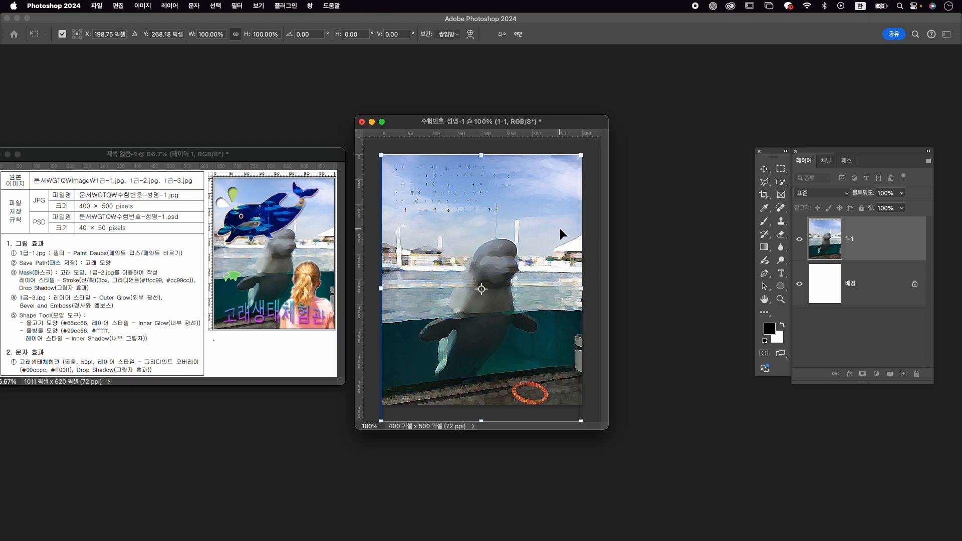
pyautogui.press('Return')
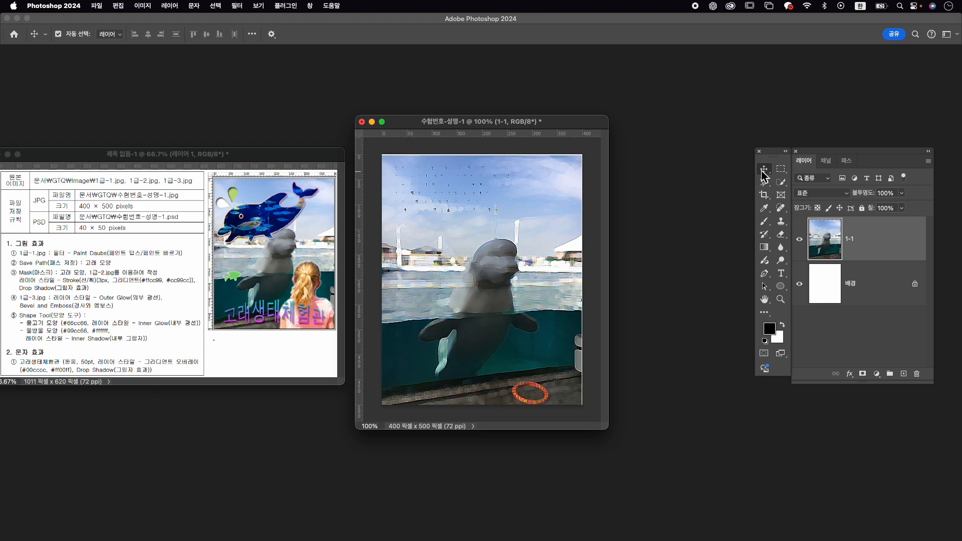
# - Align layer 1-1 to the canvas (캔버스) at its horizontal and vertical centers
pyautogui.click(310, 6)
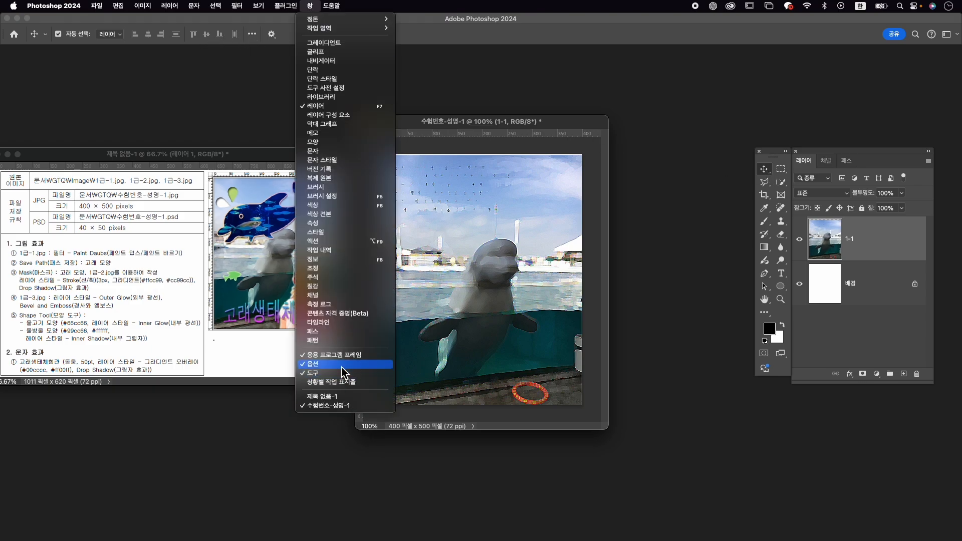
pyautogui.click(271, 27)
pyautogui.click(252, 34)
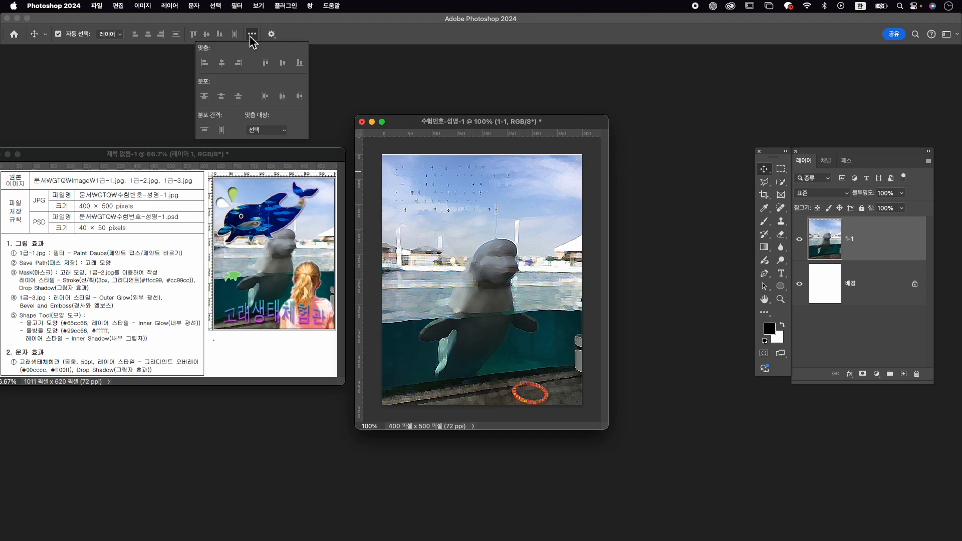
pyautogui.click(270, 131)
pyautogui.click(268, 143)
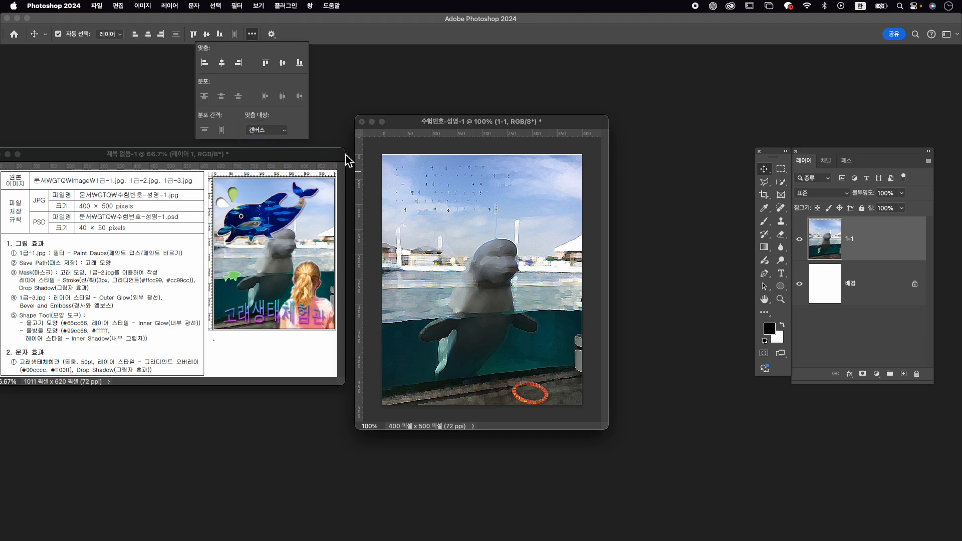
pyautogui.click(222, 63)
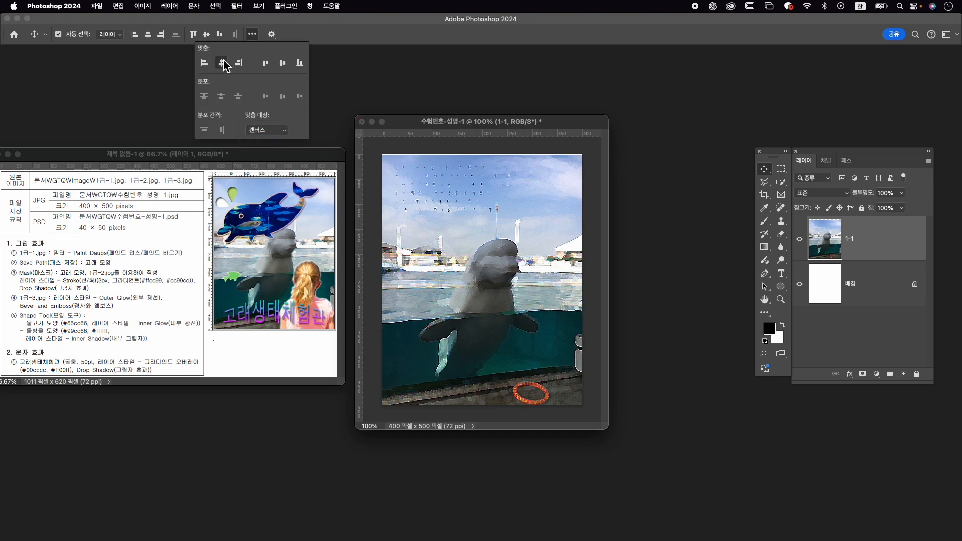
pyautogui.click(282, 62)
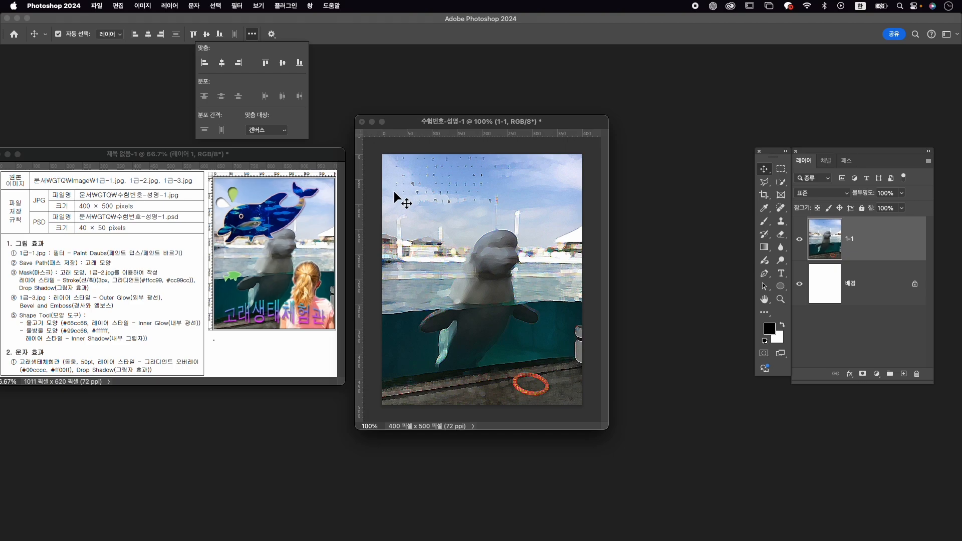
pyautogui.click(463, 133)
pyautogui.press('super+r')
pyautogui.press('super+r')
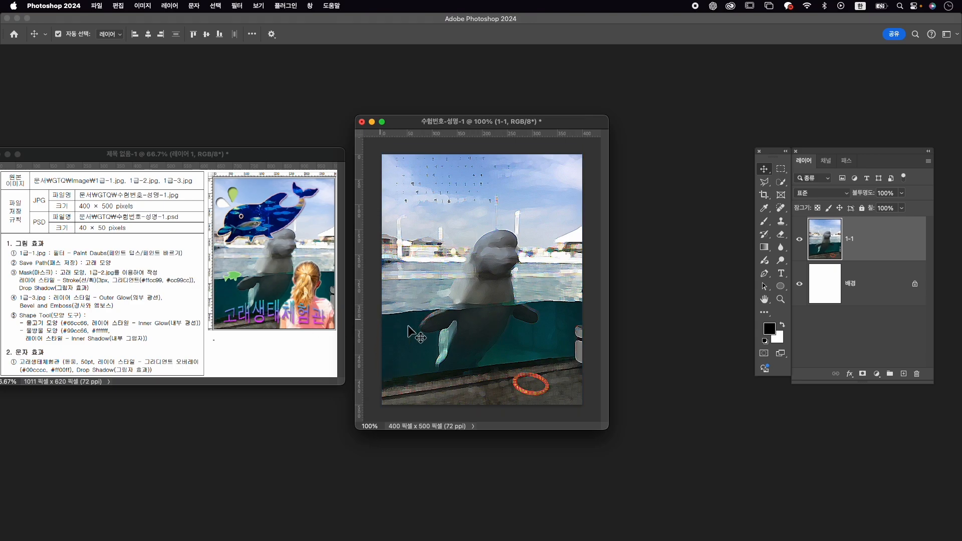
# - Transform layer 1-1 by moving it straight down until its center is at X 200 px, Y 263.5 px
pyautogui.press('super+t')
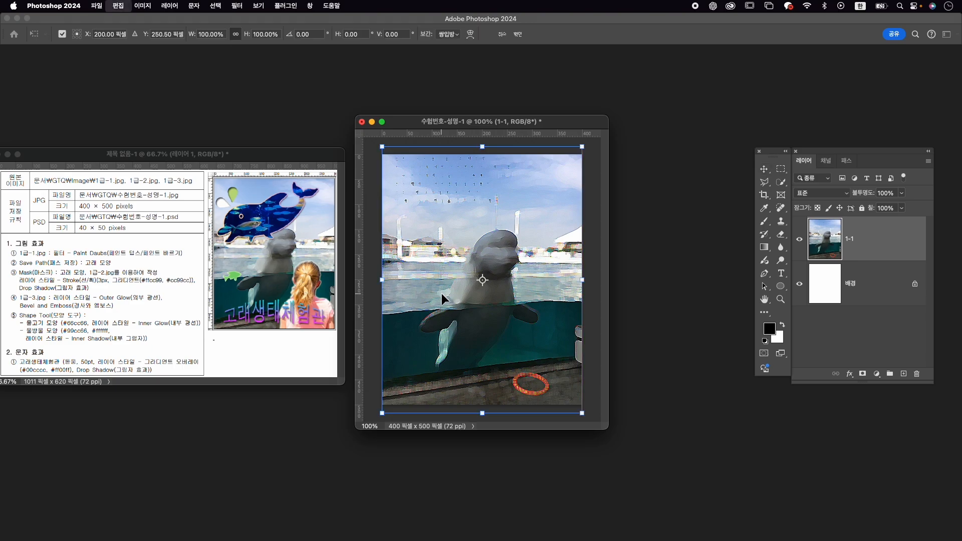
pyautogui.moveTo(463, 268); pyautogui.dragTo(460, 273)
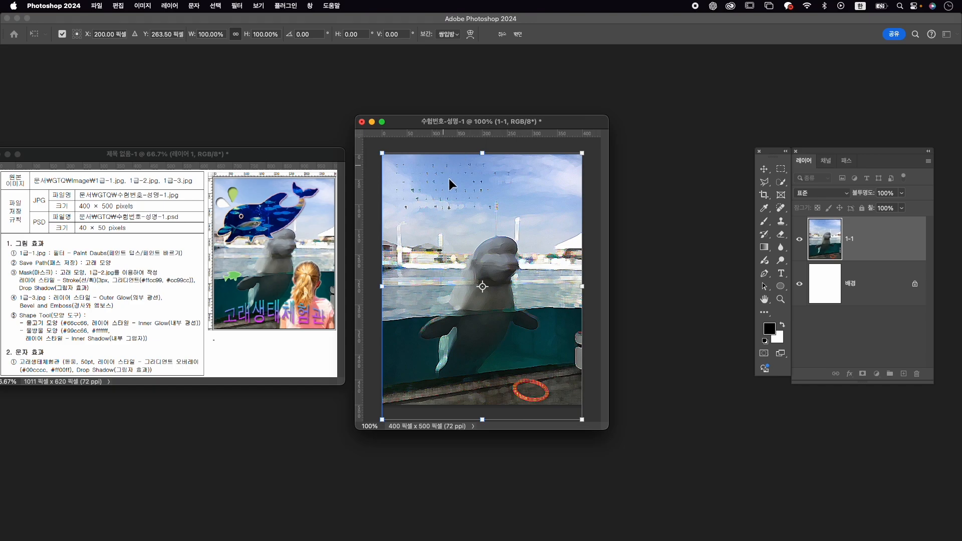
pyautogui.press('Return')
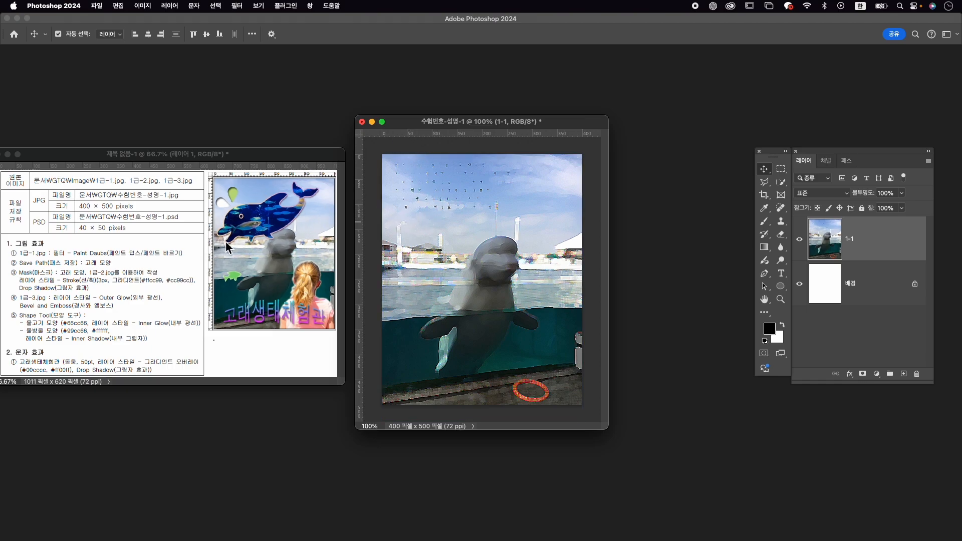
# - Add a horizontal guide at about 200 px and a vertical guide at about 350 px, and lock layer 1-1
pyautogui.moveTo(441, 140); pyautogui.dragTo(448, 258)
pyautogui.moveTo(359, 232); pyautogui.dragTo(558, 216)
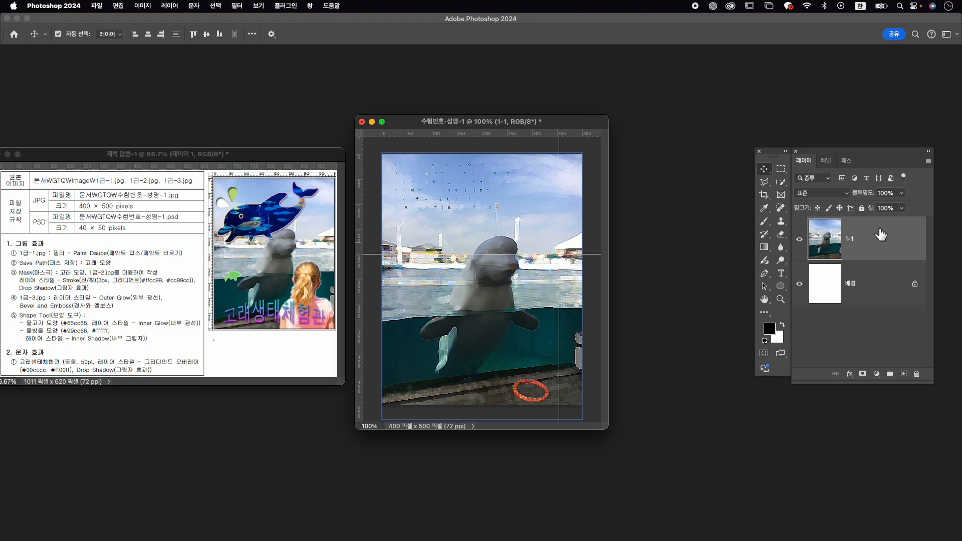
pyautogui.click(862, 208)
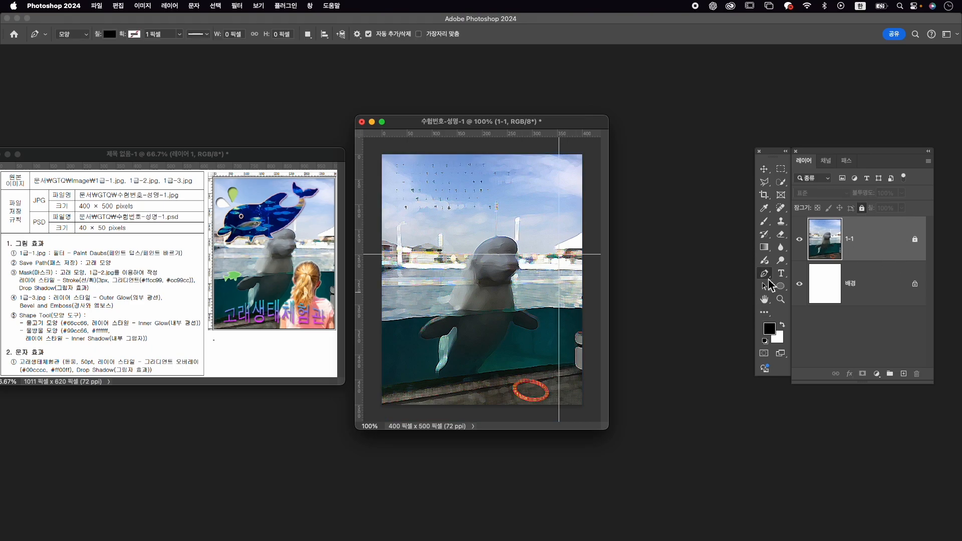
# - Choose the Pen tool and keep it in Shape (모양) mode
pyautogui.rightClick(764, 273)
pyautogui.click(807, 273)
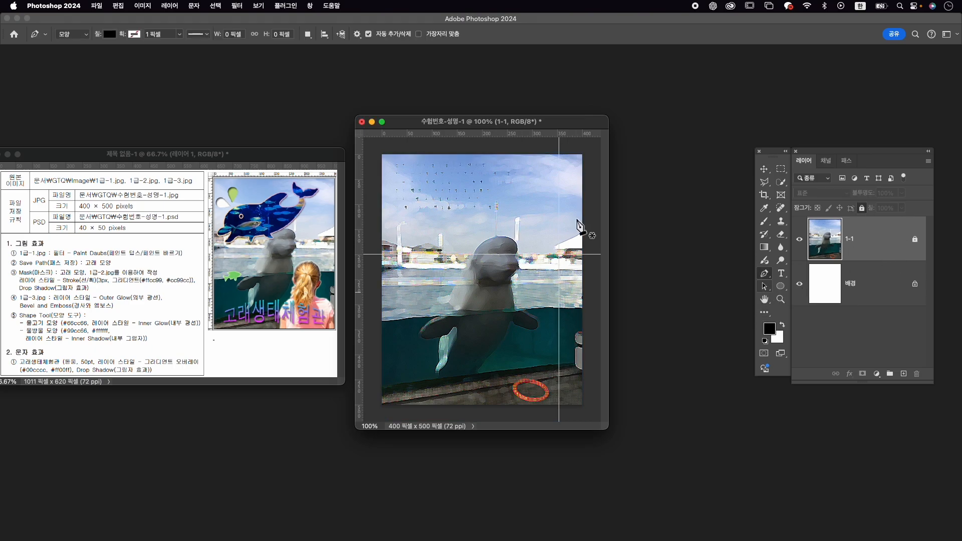
pyautogui.click(85, 39)
pyautogui.click(86, 36)
# - Set the pen shape's fill color to 000000 and leave its stroke at none
pyautogui.click(114, 41)
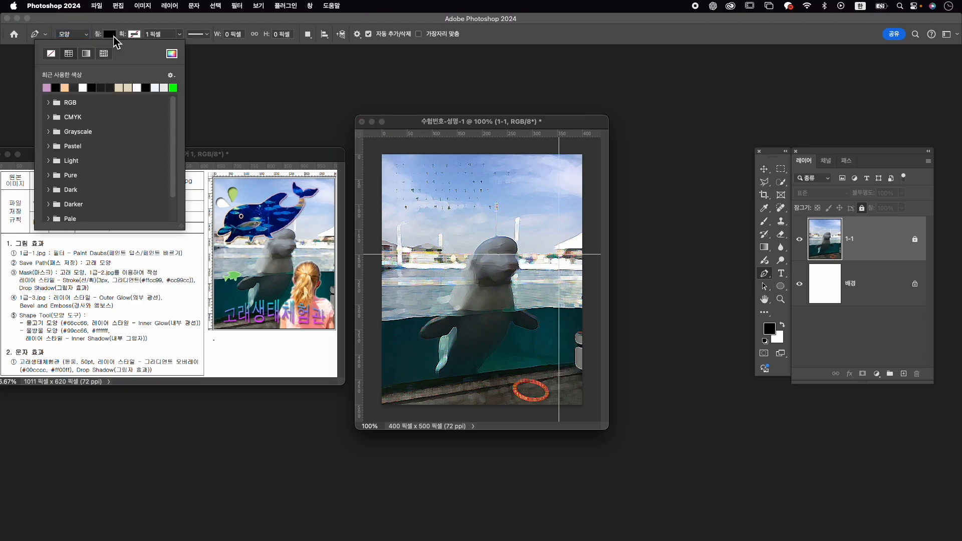
pyautogui.click(172, 54)
pyautogui.moveTo(500, 320); pyautogui.dragTo(474, 420)
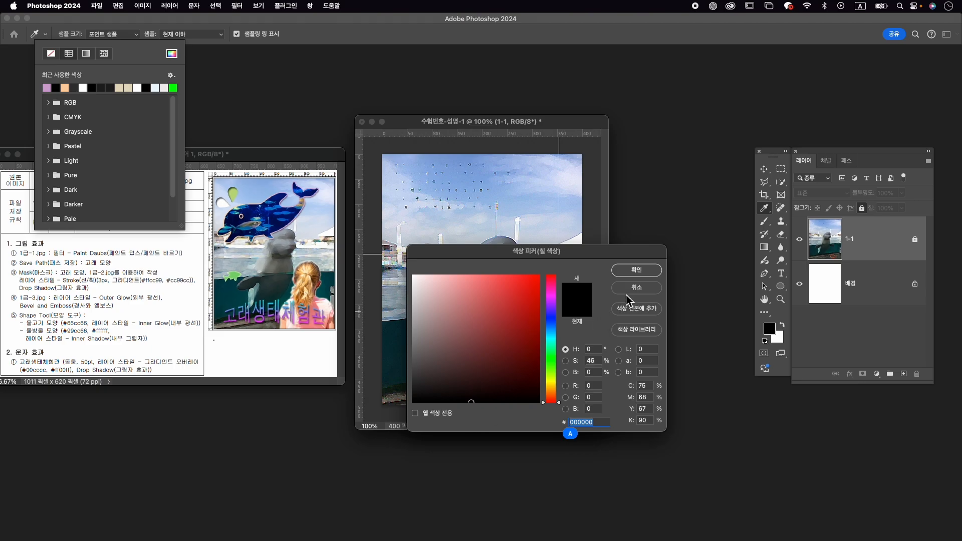
pyautogui.click(632, 272)
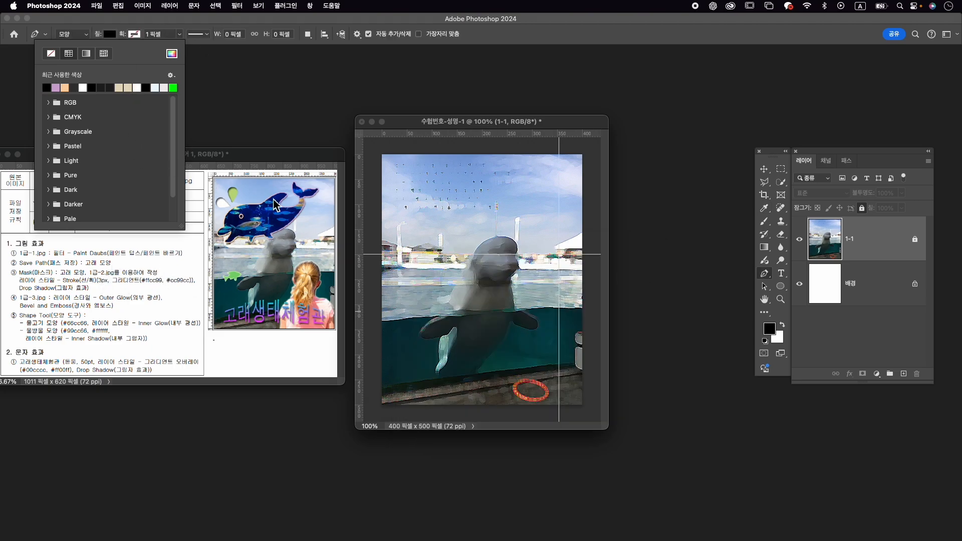
pyautogui.click(283, 155)
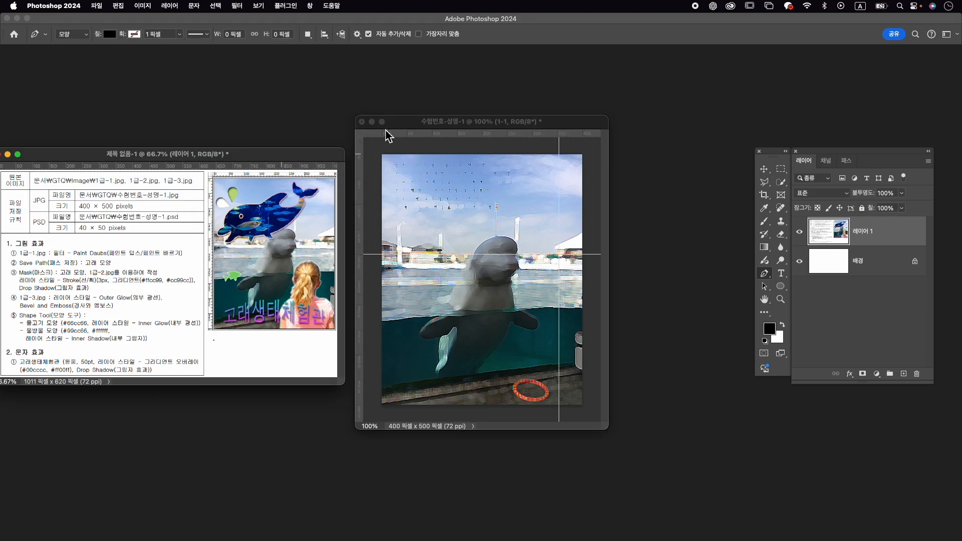
pyautogui.click(439, 123)
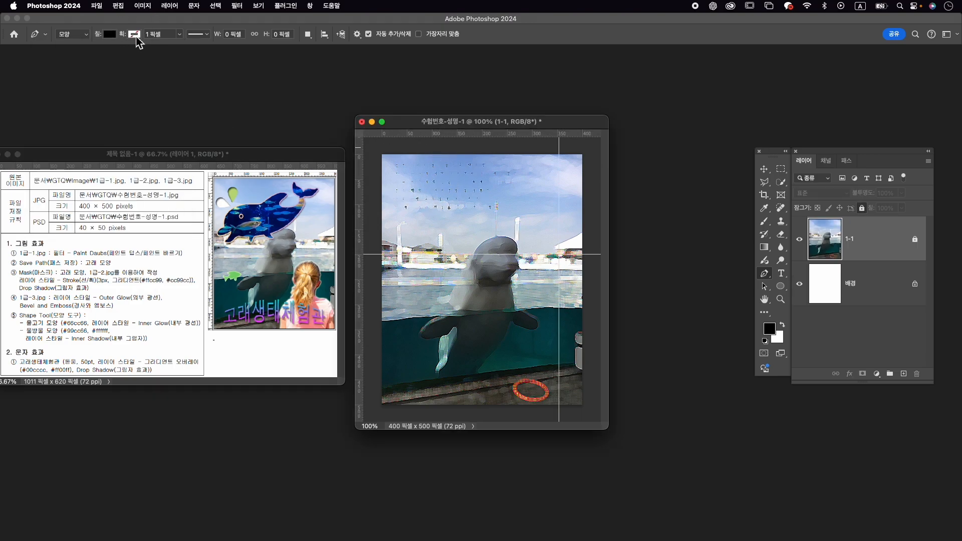
pyautogui.click(134, 34)
pyautogui.click(167, 24)
# - Start the whale shape at its forehead and draw the curved head and upper back, about 105 px wide and 54 px high
pyautogui.scroll(5, 406, 206)
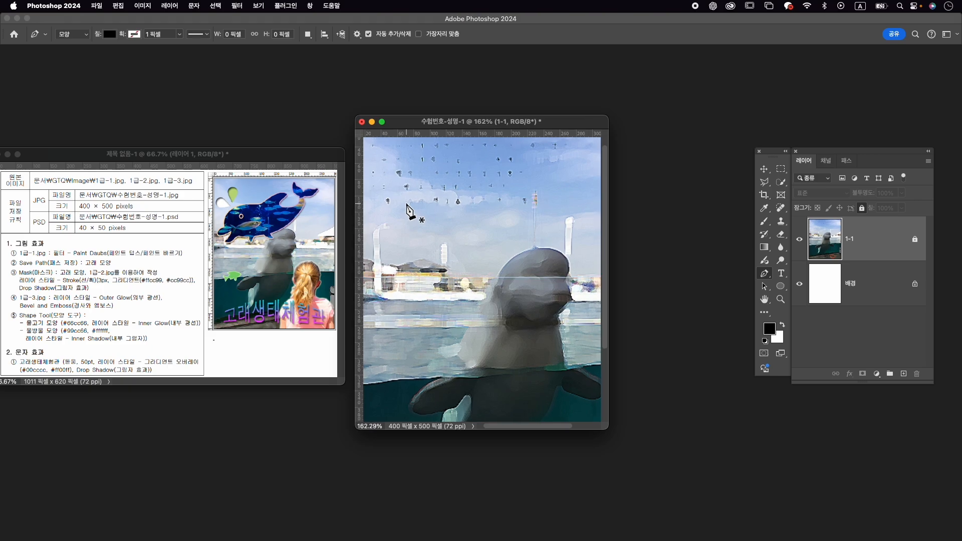
pyautogui.moveTo(610, 431); pyautogui.dragTo(771, 501)
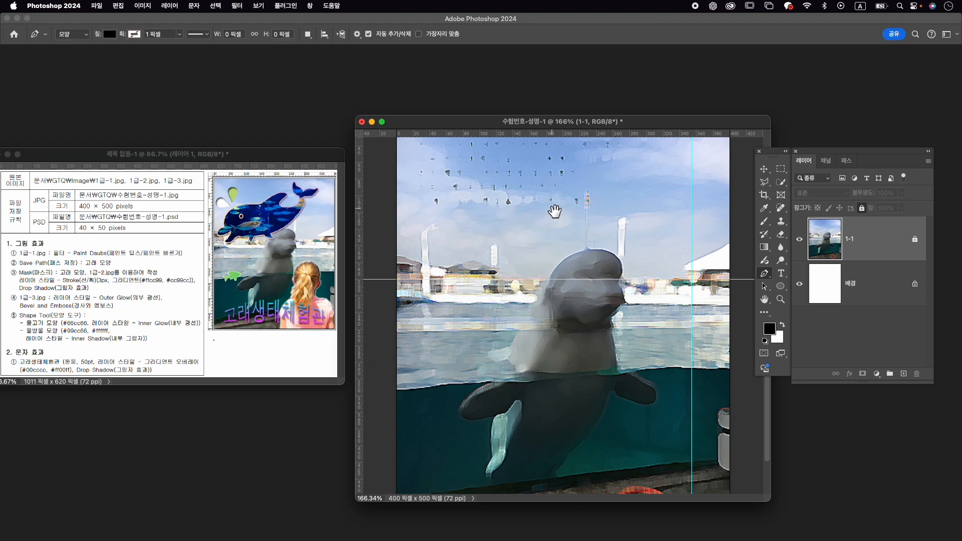
pyautogui.moveTo(555, 211); pyautogui.dragTo(543, 345)
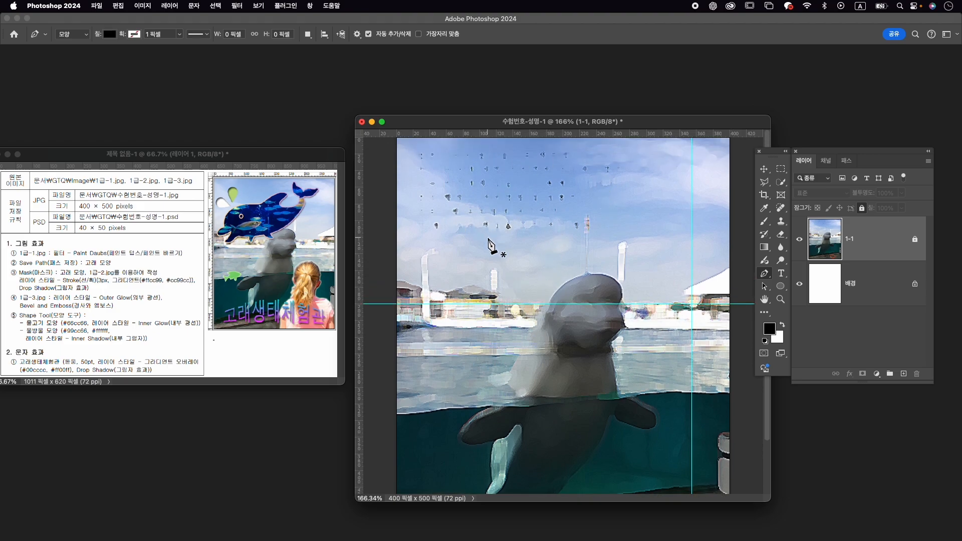
pyautogui.click(440, 225)
pyautogui.click(478, 182)
pyautogui.moveTo(479, 182); pyautogui.dragTo(512, 178)
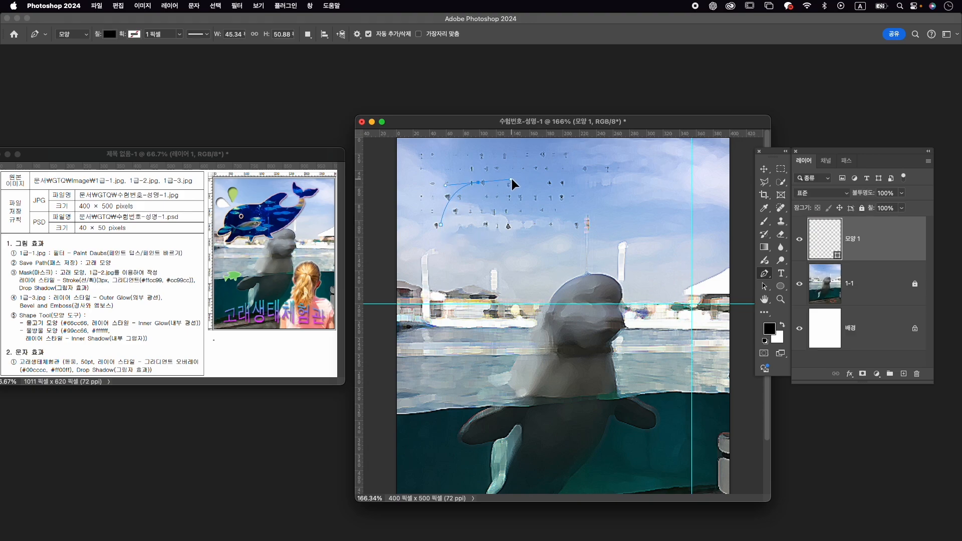
pyautogui.keyDown('alt'); pyautogui.click(478, 183); pyautogui.keyUp('alt')
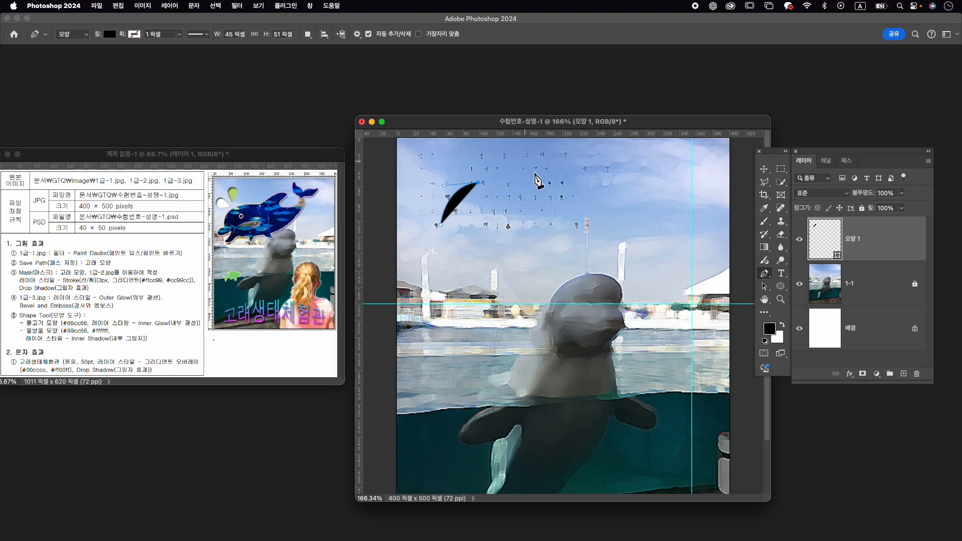
pyautogui.scroll(-2, 539, 183)
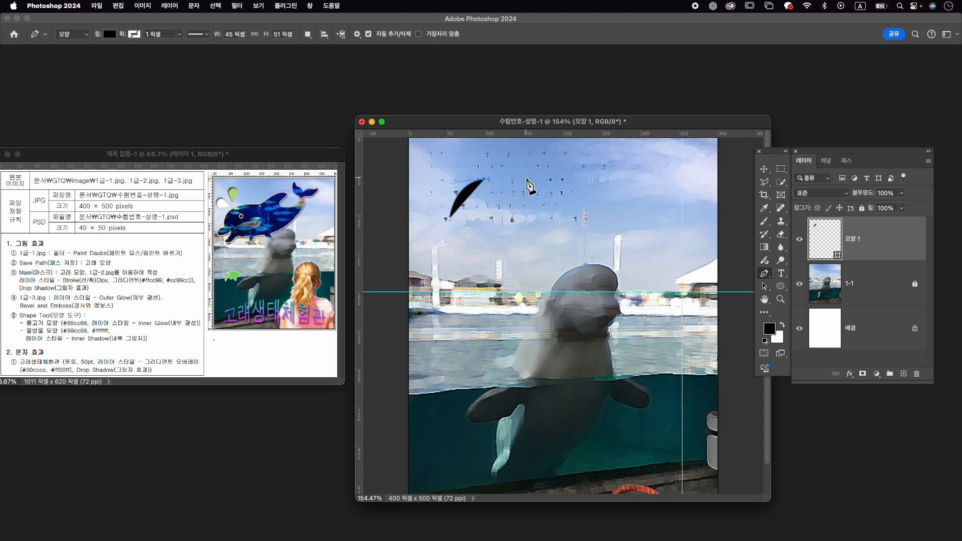
pyautogui.click(530, 177)
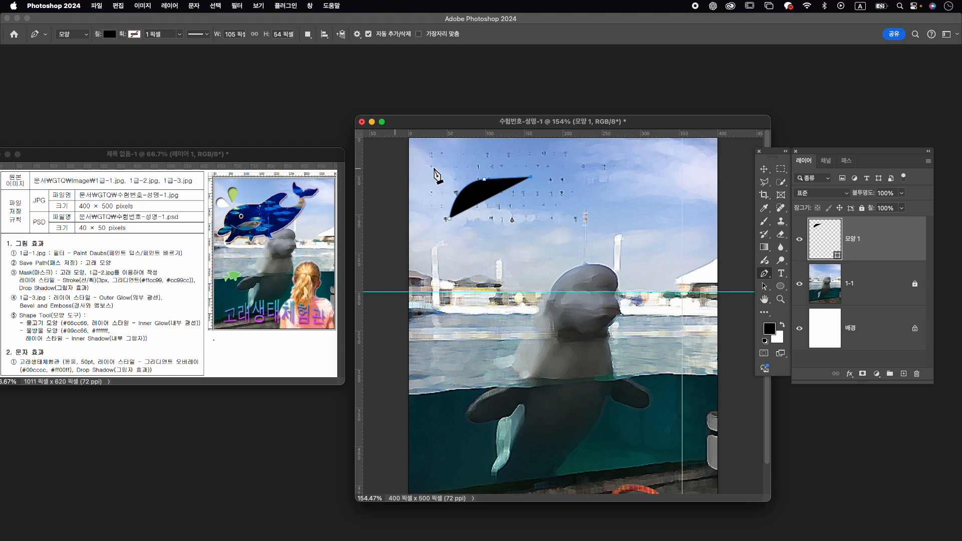
# - Extend the whale's back in a curve up to the dorsal fin tip and bring the outline back to the fin's rear base
pyautogui.click(596, 155)
pyautogui.moveTo(631, 160); pyautogui.dragTo(631, 160)
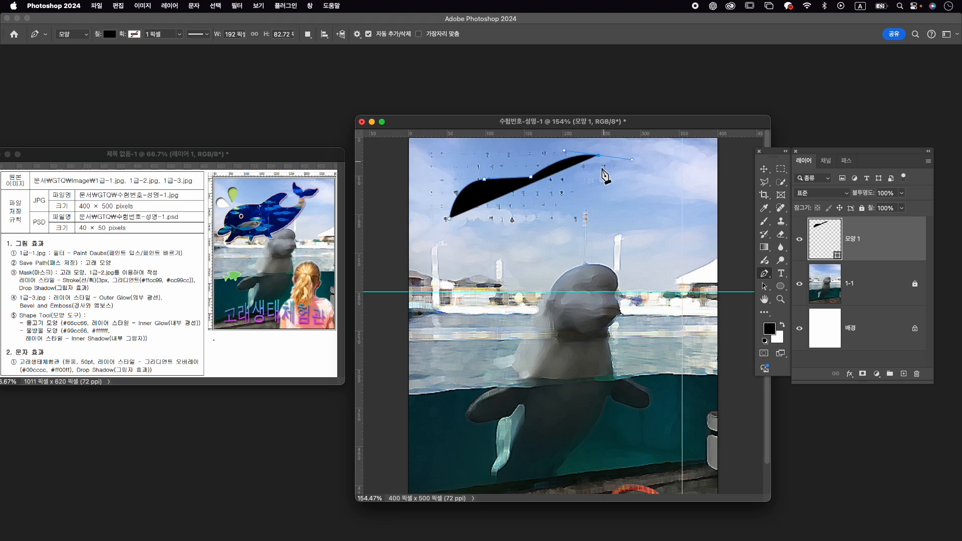
pyautogui.keyDown('alt'); pyautogui.click(598, 156); pyautogui.keyUp('alt')
pyautogui.click(584, 174)
pyautogui.moveTo(565, 188); pyautogui.dragTo(566, 189)
pyautogui.keyDown('alt'); pyautogui.click(584, 175); pyautogui.keyUp('alt')
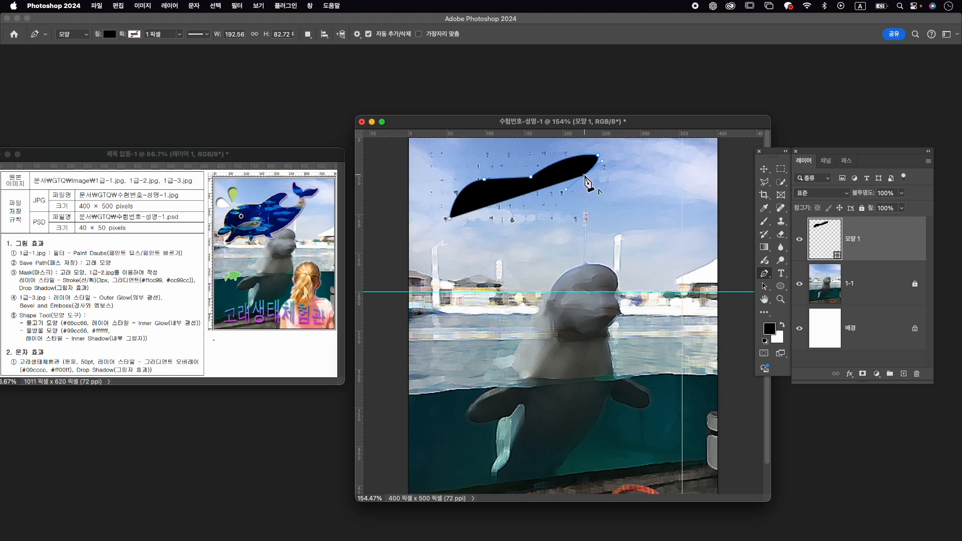
# - Continue the whale outline from behind the dorsal fin with a deep concave curve up the narrow tail stem
pyautogui.moveTo(645, 188); pyautogui.dragTo(705, 152)
pyautogui.keyDown('alt'); pyautogui.click(645, 187); pyautogui.keyUp('alt')
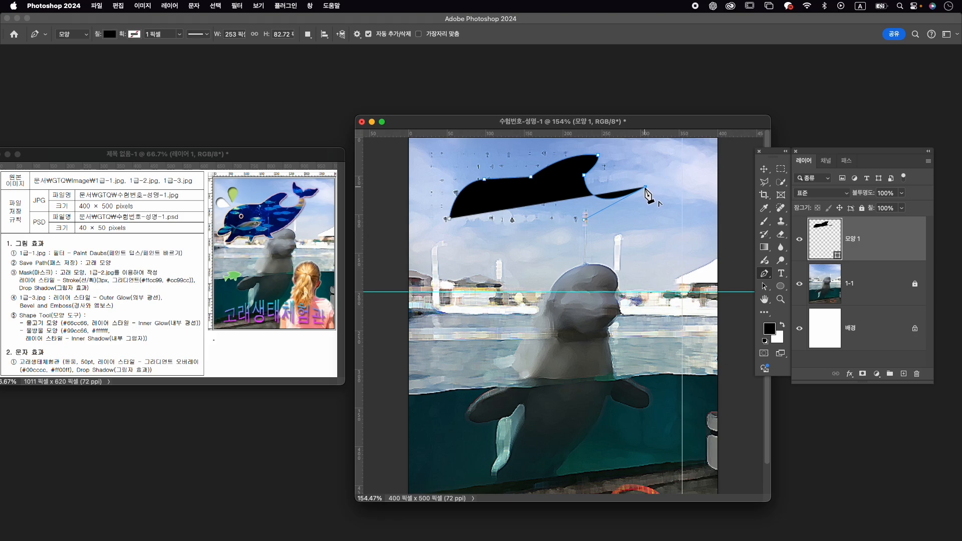
pyautogui.click(654, 162)
pyautogui.moveTo(653, 149); pyautogui.dragTo(654, 151)
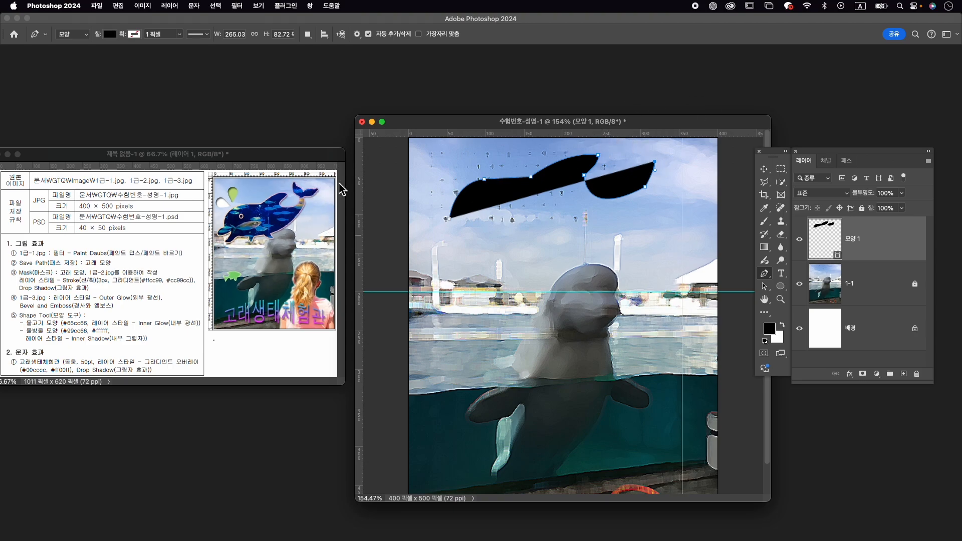
# - Draw the whale's left tail fluke with a pointed tip and end it at the notch between the flukes
pyautogui.scroll(-1, 672, 179)
pyautogui.scroll(-2, 672, 180)
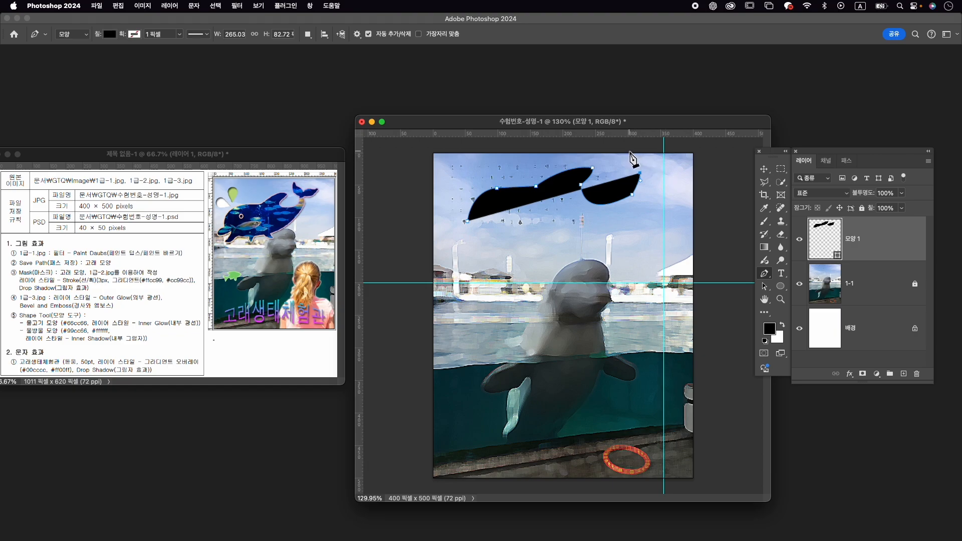
pyautogui.moveTo(630, 149); pyautogui.dragTo(636, 143)
pyautogui.keyDown('alt'); pyautogui.click(630, 151); pyautogui.keyUp('alt')
pyautogui.moveTo(633, 155); pyautogui.dragTo(652, 171)
pyautogui.keyDown('alt'); pyautogui.click(634, 156); pyautogui.keyUp('alt')
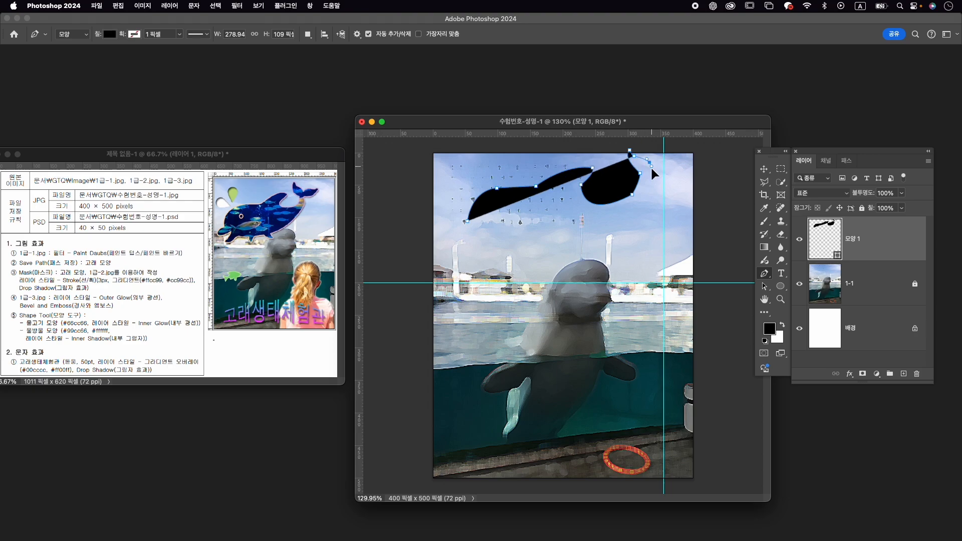
pyautogui.keyDown('alt'); pyautogui.click(649, 162); pyautogui.keyUp('alt')
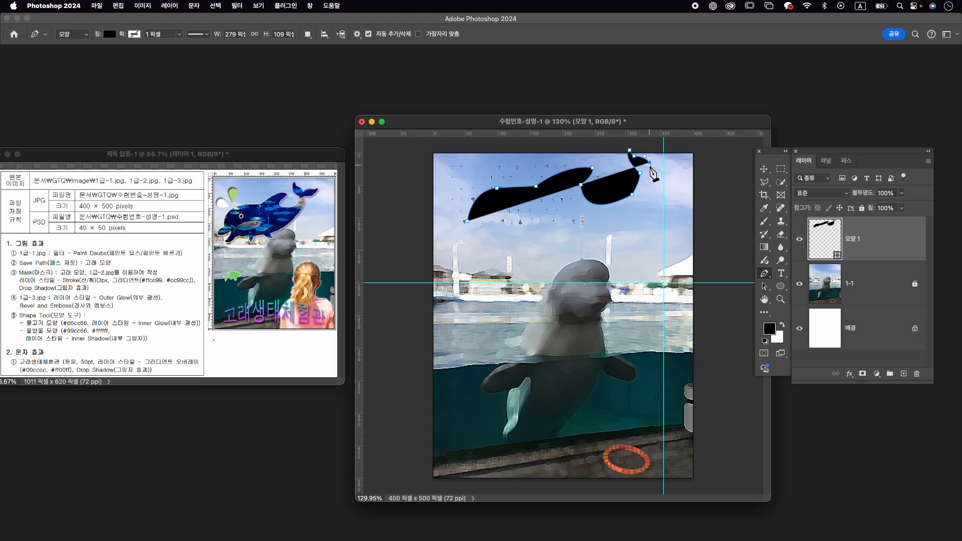
pyautogui.click(651, 167)
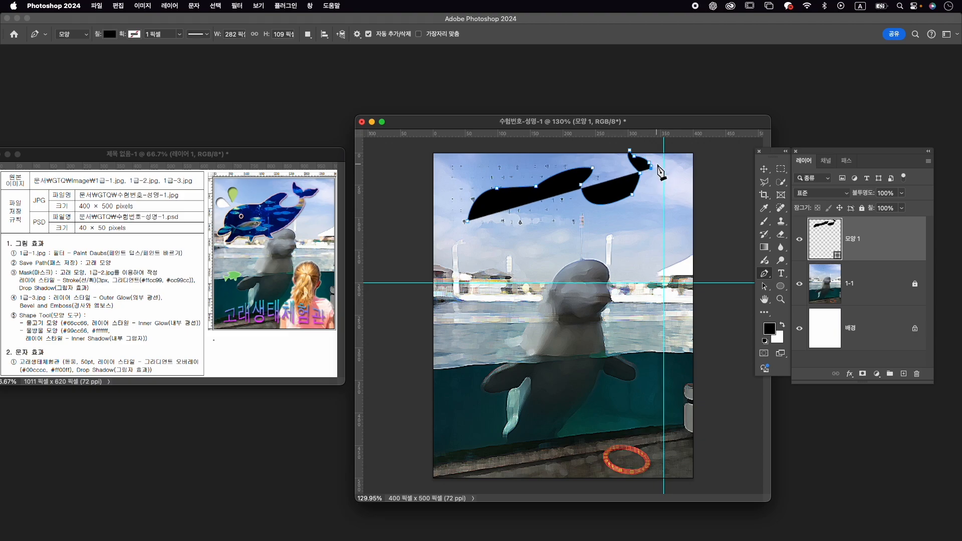
# - Draw the right tail fluke from the notch to its tip and back along its lower edge to the tail stem
pyautogui.moveTo(660, 161); pyautogui.dragTo(666, 162)
pyautogui.keyDown('alt'); pyautogui.click(661, 161); pyautogui.keyUp('alt')
pyautogui.click(675, 161)
pyautogui.click(683, 156)
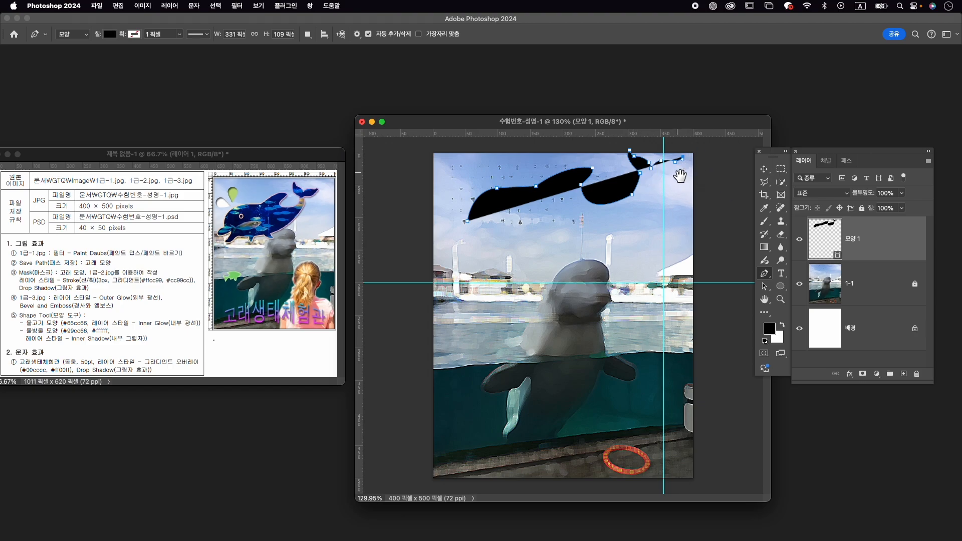
pyautogui.scroll(4, 678, 175)
pyautogui.scroll(1, 692, 173)
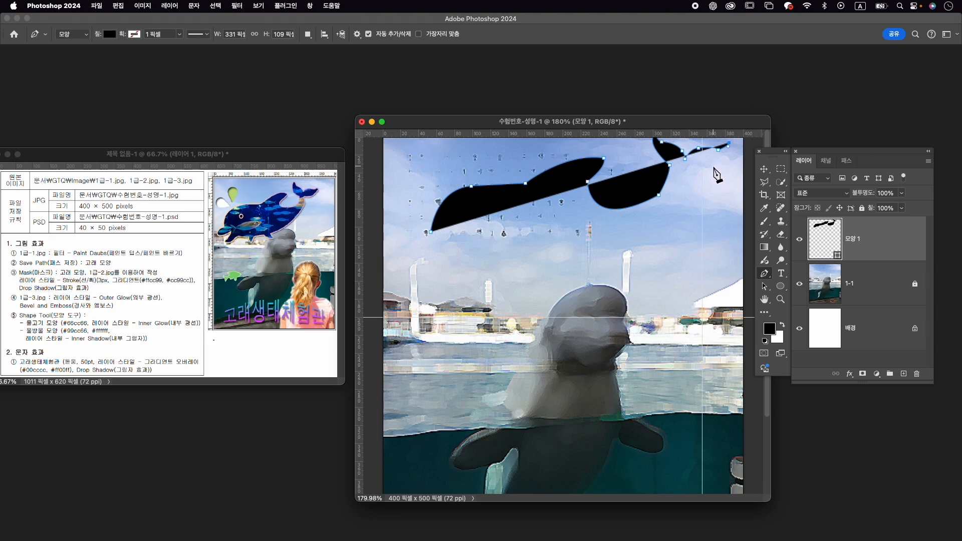
pyautogui.click(710, 167)
pyautogui.moveTo(682, 173); pyautogui.dragTo(683, 173)
pyautogui.keyDown('alt'); pyautogui.click(709, 166); pyautogui.keyUp('alt')
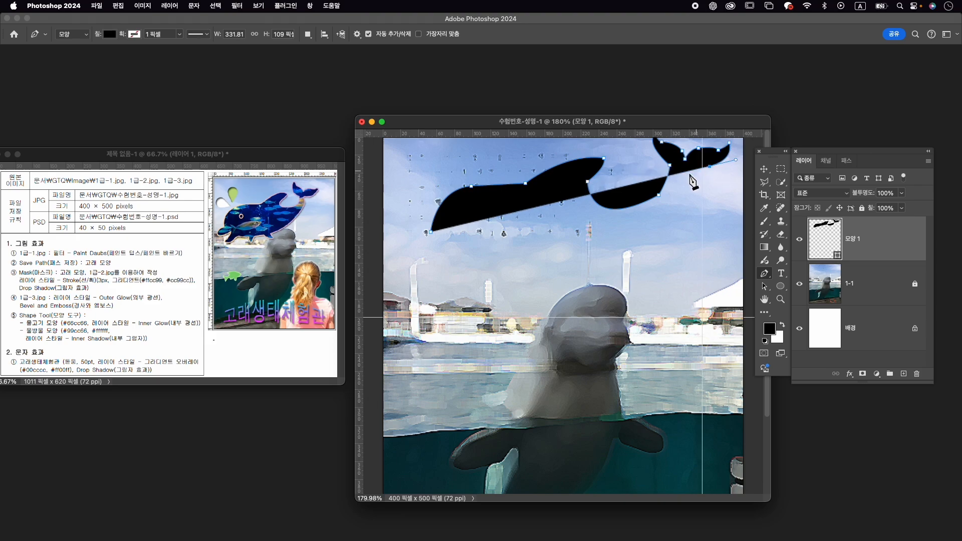
pyautogui.click(687, 171)
pyautogui.click(675, 171)
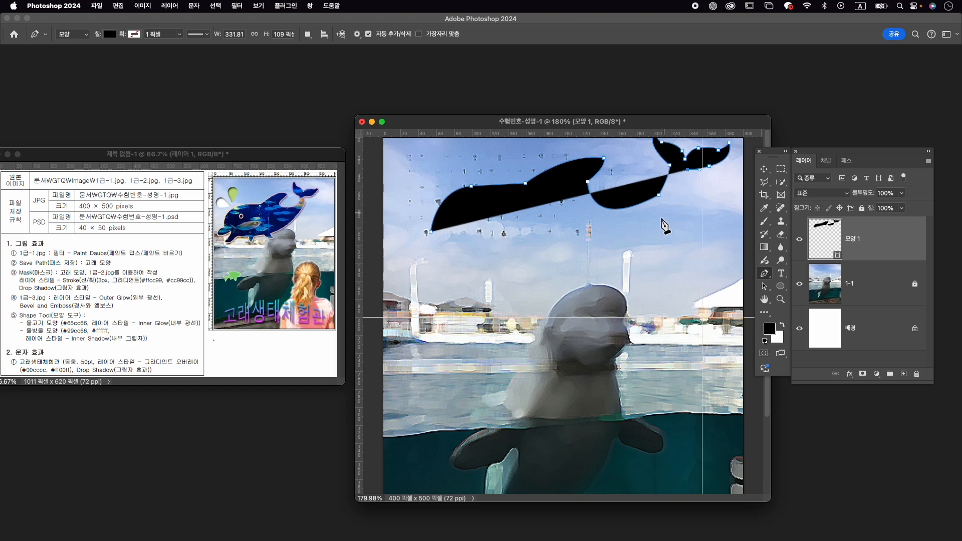
# - Draw the whale's curved underside from the tail stem and add the small rear fin beneath the belly
pyautogui.moveTo(636, 275); pyautogui.dragTo(579, 324)
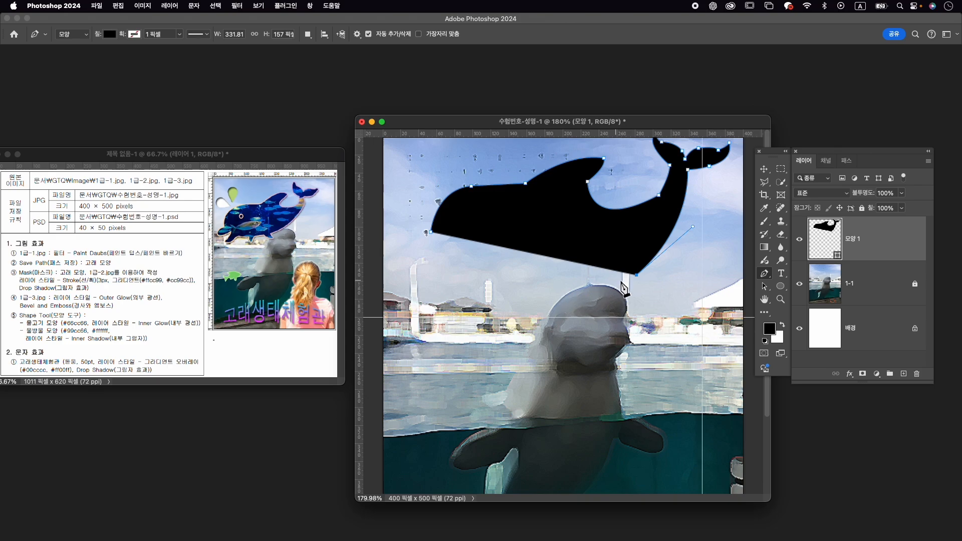
pyautogui.moveTo(589, 289); pyautogui.dragTo(523, 301)
pyautogui.keyDown('alt'); pyautogui.click(568, 299); pyautogui.keyUp('alt')
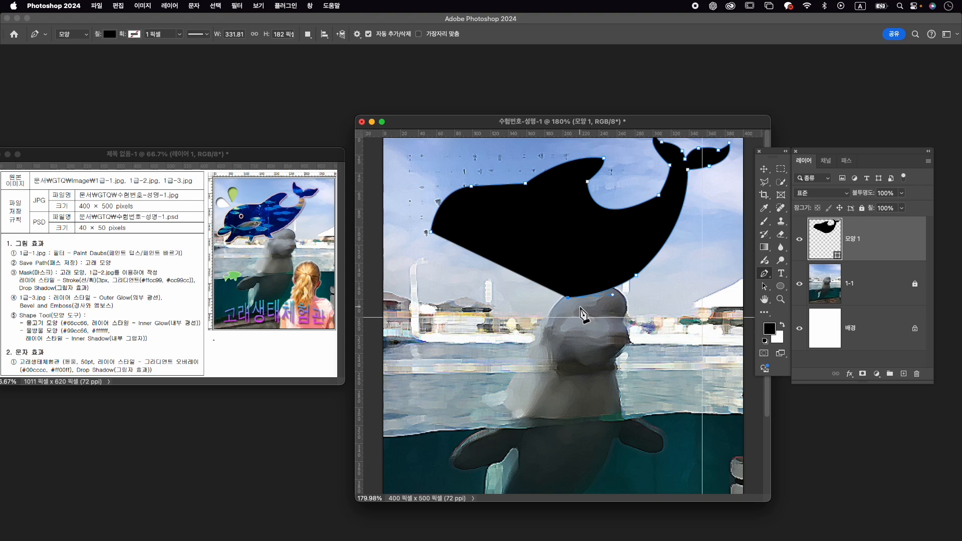
pyautogui.click(581, 303)
pyautogui.moveTo(582, 302); pyautogui.dragTo(551, 310)
pyautogui.keyDown('alt'); pyautogui.click(579, 304); pyautogui.keyUp('alt')
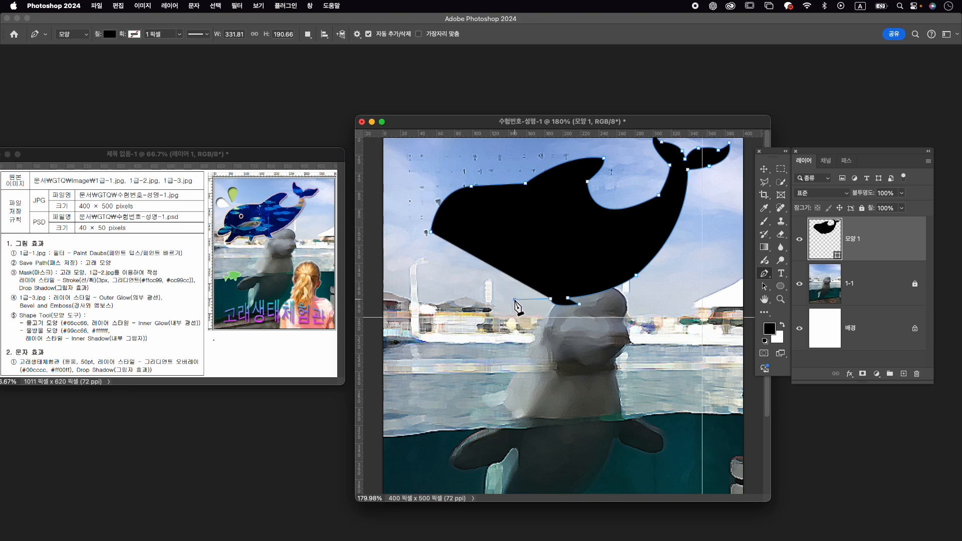
# - Continue the belly line forward, add the pointed middle fin, and extend the line to the base of the front flipper
pyautogui.moveTo(506, 296); pyautogui.dragTo(498, 300)
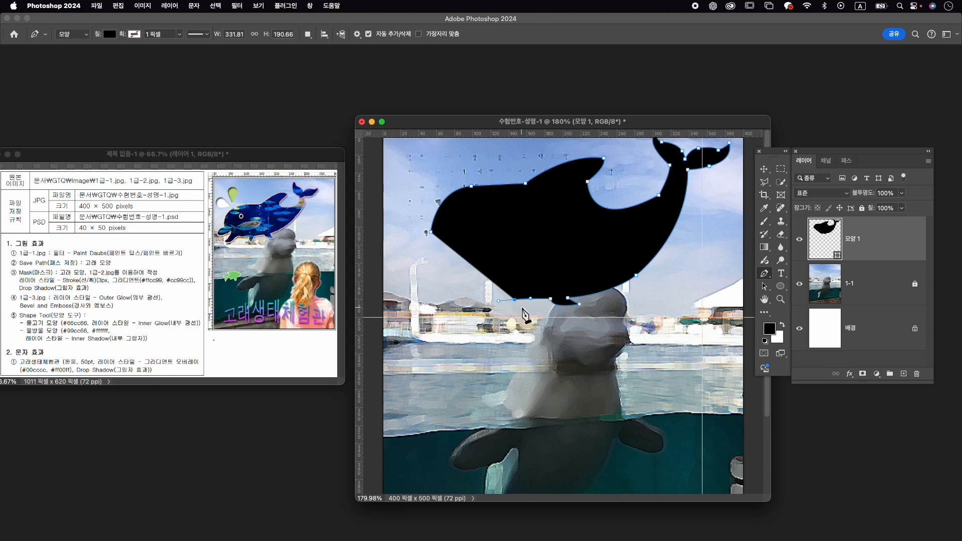
pyautogui.keyDown('alt'); pyautogui.click(514, 300); pyautogui.keyUp('alt')
pyautogui.click(511, 318)
pyautogui.click(501, 301)
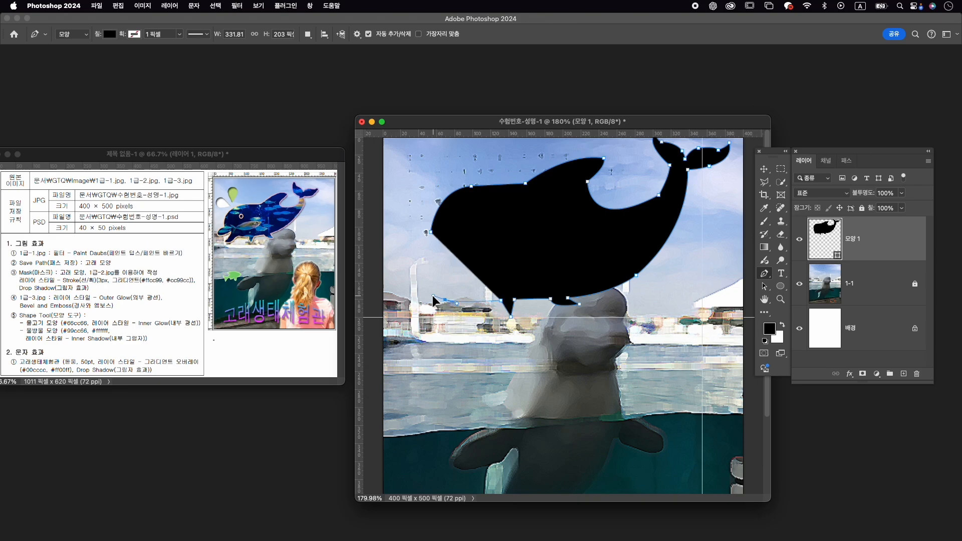
pyautogui.click(445, 300)
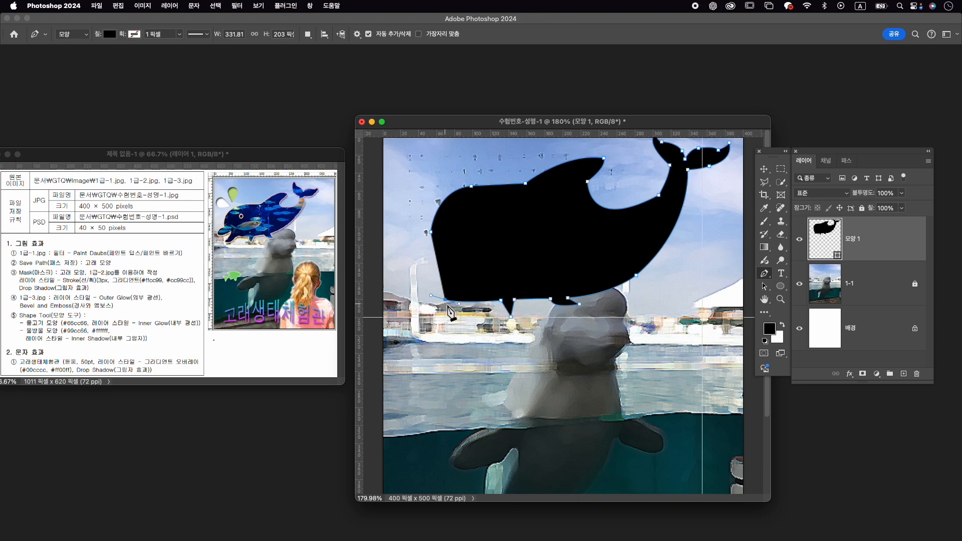
# - Draw the front flipper with its tip at the horizontal guide and curve it back up to the whale's throat
pyautogui.click(406, 319)
pyautogui.moveTo(404, 320); pyautogui.dragTo(396, 320)
pyautogui.keyDown('alt'); pyautogui.click(420, 317); pyautogui.keyUp('alt')
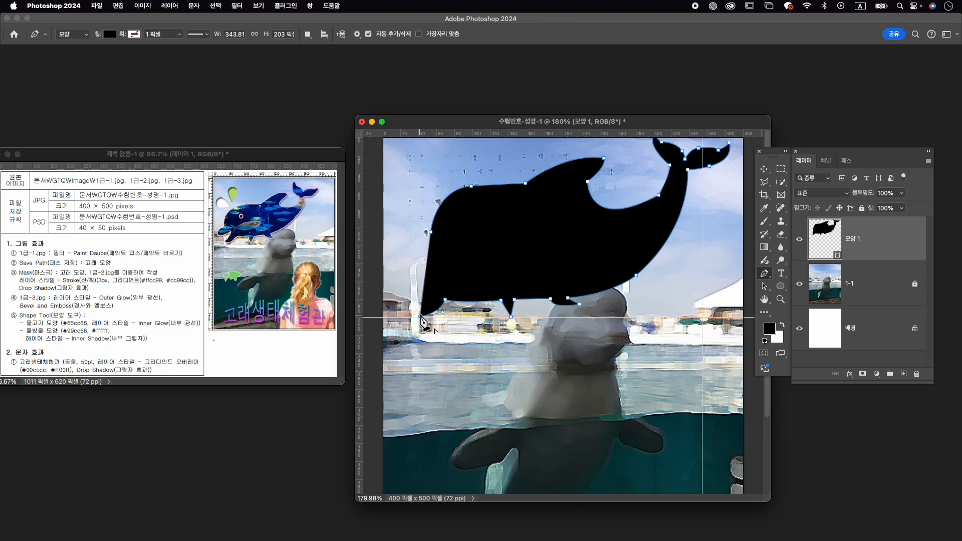
pyautogui.moveTo(434, 272); pyautogui.dragTo(437, 250)
pyautogui.keyDown('alt'); pyautogui.click(434, 272); pyautogui.keyUp('alt')
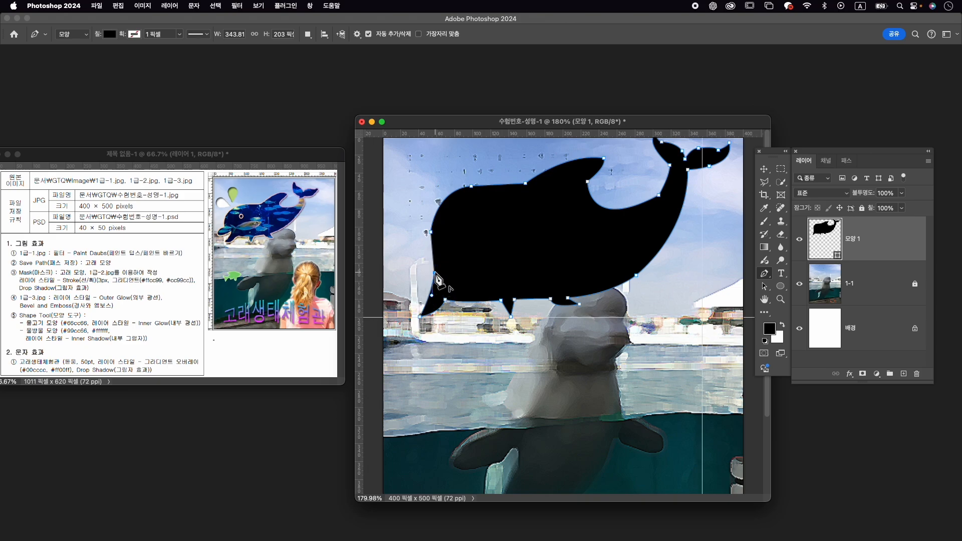
# - Draw the whale's rounded snout and close the outline at its starting point on the forehead
pyautogui.moveTo(388, 293); pyautogui.dragTo(379, 286)
pyautogui.keyDown('alt'); pyautogui.click(389, 292); pyautogui.keyUp('alt')
pyautogui.moveTo(400, 266)
pyautogui.mouseDown()
pyautogui.moveTo(423, 250)
pyautogui.moveTo(407, 257)
pyautogui.moveTo(415, 264)
pyautogui.mouseUp()
pyautogui.keyDown('alt'); pyautogui.click(399, 265); pyautogui.keyUp('alt')
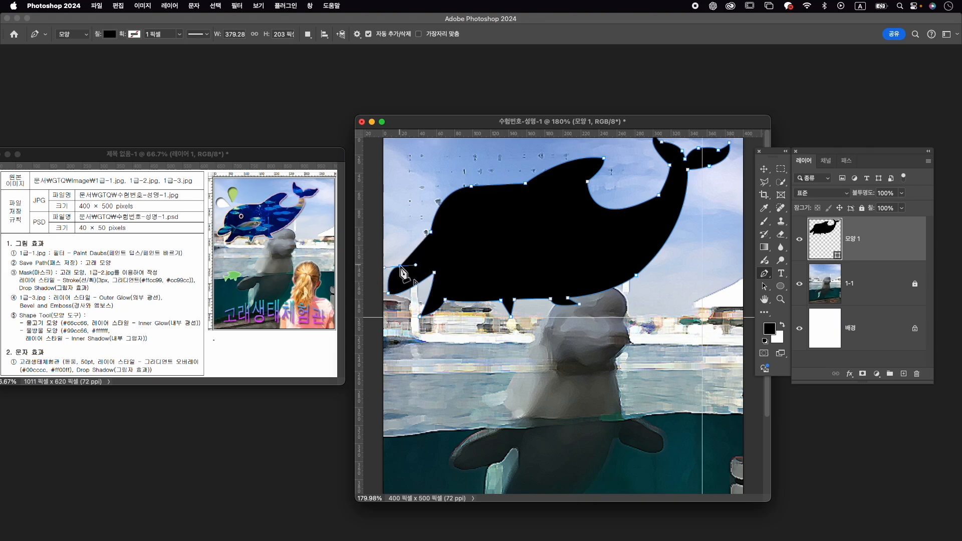
pyautogui.moveTo(419, 253); pyautogui.dragTo(424, 256)
pyautogui.keyDown('alt'); pyautogui.click(421, 254); pyautogui.keyUp('alt')
pyautogui.click(431, 232)
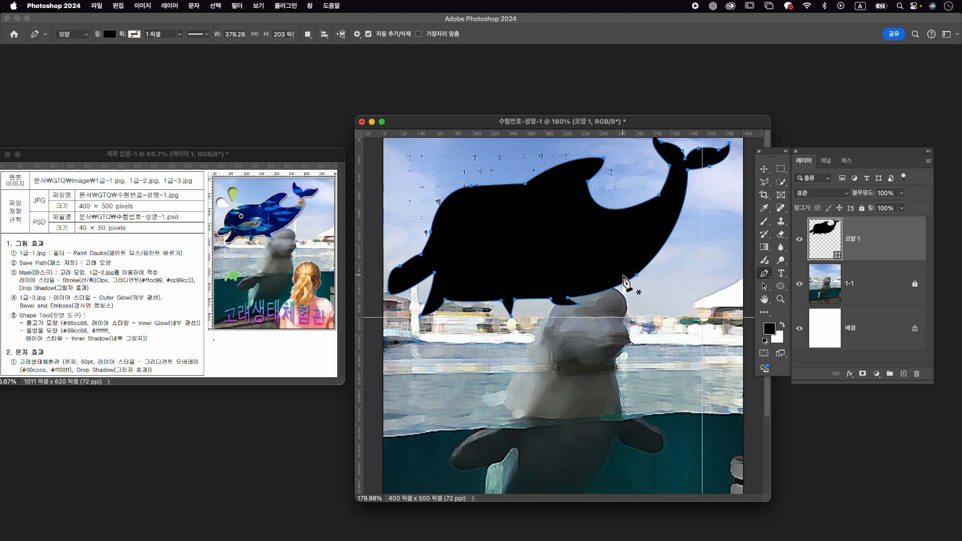
# - Select the right tail fluke's anchor points with the Direct Selection tool and nudge them left toward the vertical guide
pyautogui.press('a')
pyautogui.rightClick(763, 286)
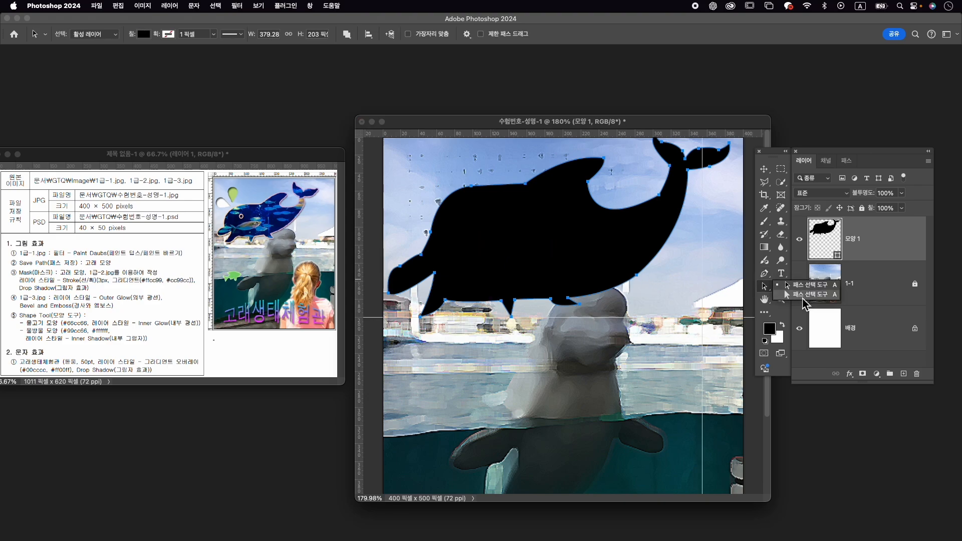
pyautogui.click(803, 298)
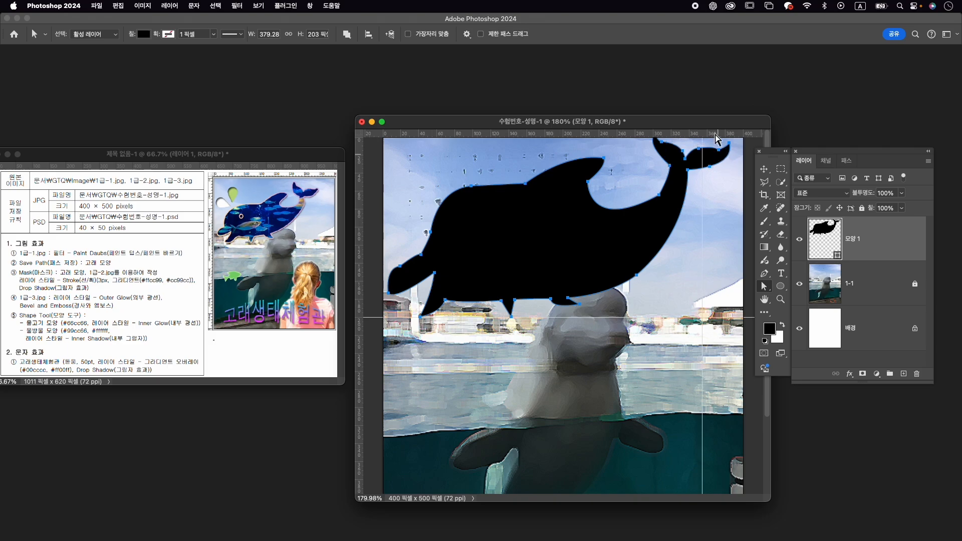
pyautogui.moveTo(737, 140); pyautogui.dragTo(712, 172)
pyautogui.press('Left')
pyautogui.press('Left')
pyautogui.press('Left')
pyautogui.press('Left')
pyautogui.press('Down')
pyautogui.press('Left')
pyautogui.press('Left')
pyautogui.press('Left')
pyautogui.press('Left')
pyautogui.press('Left')
# - Select the anchor points of the whole tail and nudge them slightly to the left
pyautogui.moveTo(727, 180); pyautogui.dragTo(639, 132)
pyautogui.press('Left')
pyautogui.press('Left')
pyautogui.press('Left')
pyautogui.press('Left')
pyautogui.press('Left')
pyautogui.press('Left')
pyautogui.moveTo(706, 166); pyautogui.dragTo(725, 165)
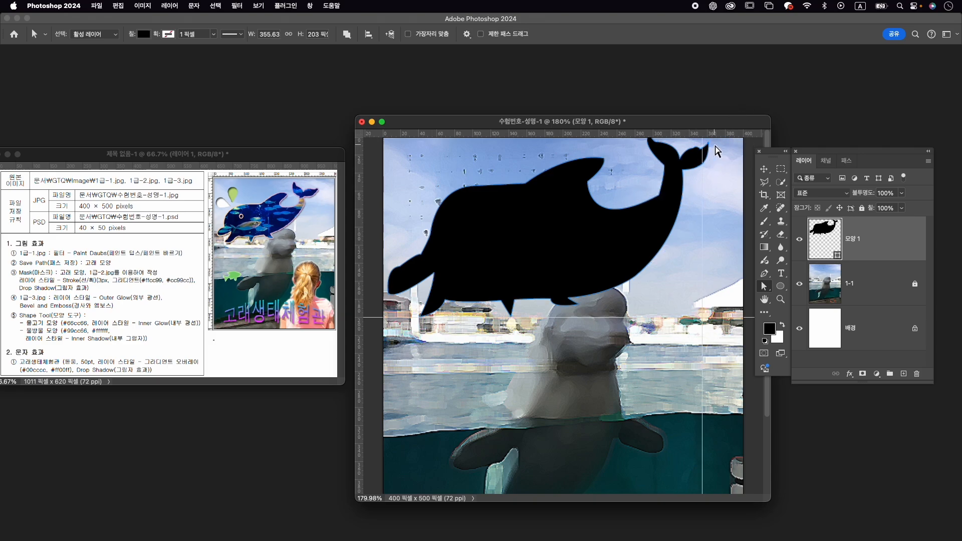
# - Adjust the right fluke tip and nudge the left fluke's upper anchor points down to bring the tail inside the canvas
pyautogui.moveTo(711, 150); pyautogui.dragTo(703, 160)
pyautogui.scroll(-3, 672, 199)
pyautogui.moveTo(620, 147); pyautogui.dragTo(642, 171)
pyautogui.press('Down')
pyautogui.press('Down')
pyautogui.press('Down')
pyautogui.press('Down')
pyautogui.press('Down')
pyautogui.press('Down')
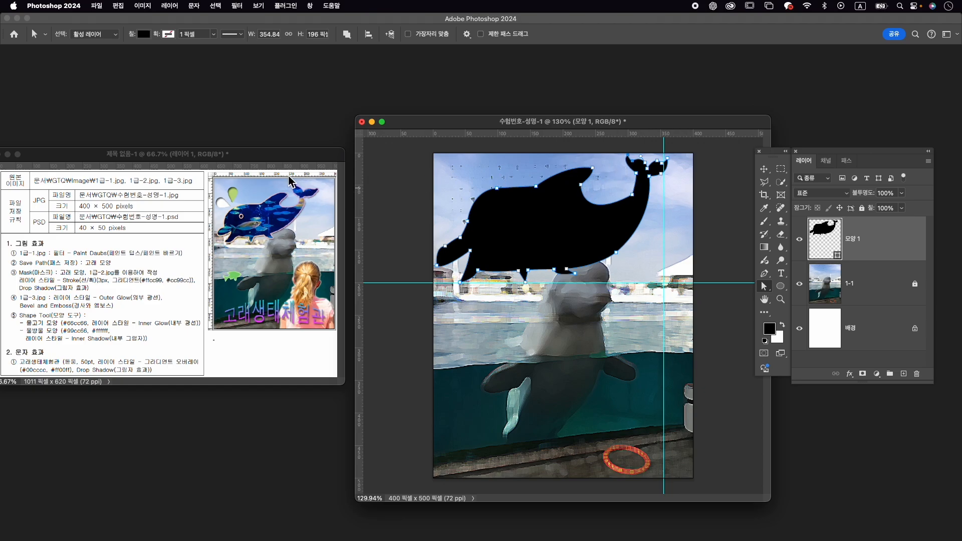
# - Shift the tail's anchor points left, reshape the tail stem, and move the rear belly point inward to slim the whale's body
pyautogui.moveTo(695, 152); pyautogui.dragTo(620, 207)
pyautogui.click(633, 195)
pyautogui.moveTo(631, 196); pyautogui.dragTo(613, 198)
pyautogui.moveTo(559, 220); pyautogui.dragTo(569, 206)
pyautogui.click(615, 252)
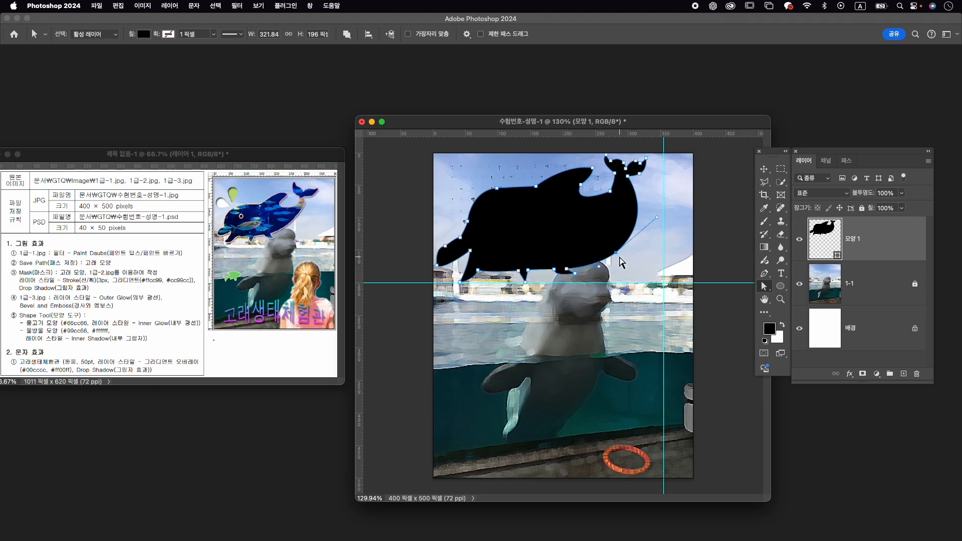
pyautogui.moveTo(615, 252); pyautogui.dragTo(585, 251)
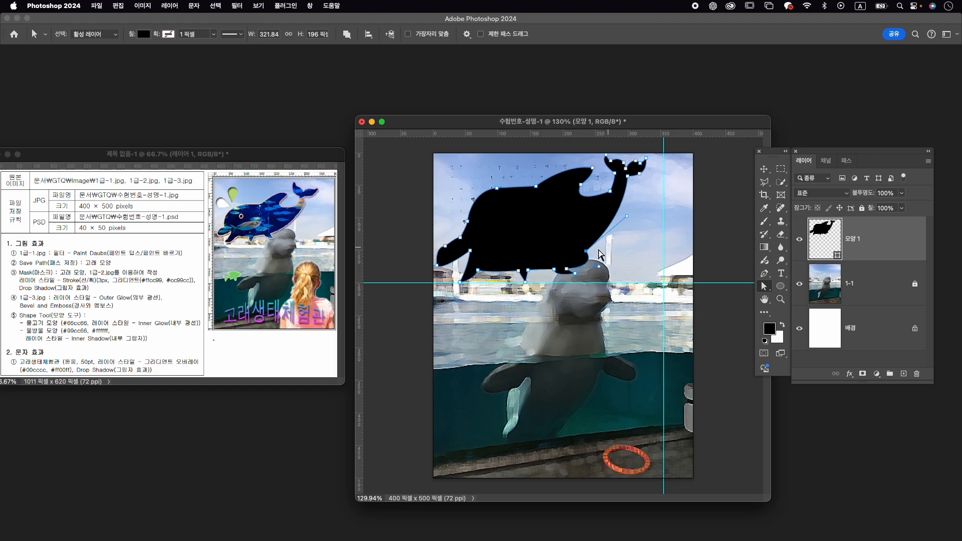
# - Undo the last belly edit, then move the rear belly anchor point and its upper handle inward to slim the whale
pyautogui.press('super+z')
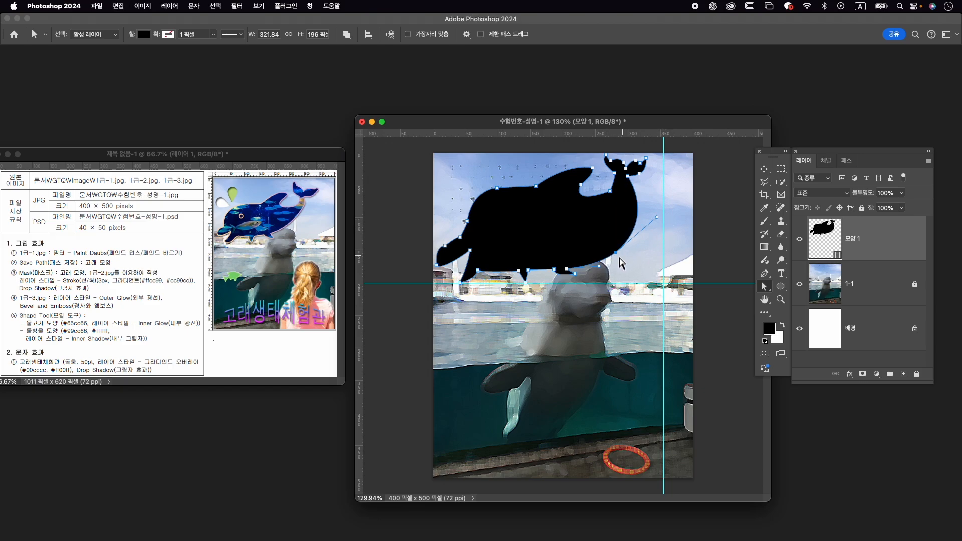
pyautogui.moveTo(616, 253); pyautogui.dragTo(600, 255)
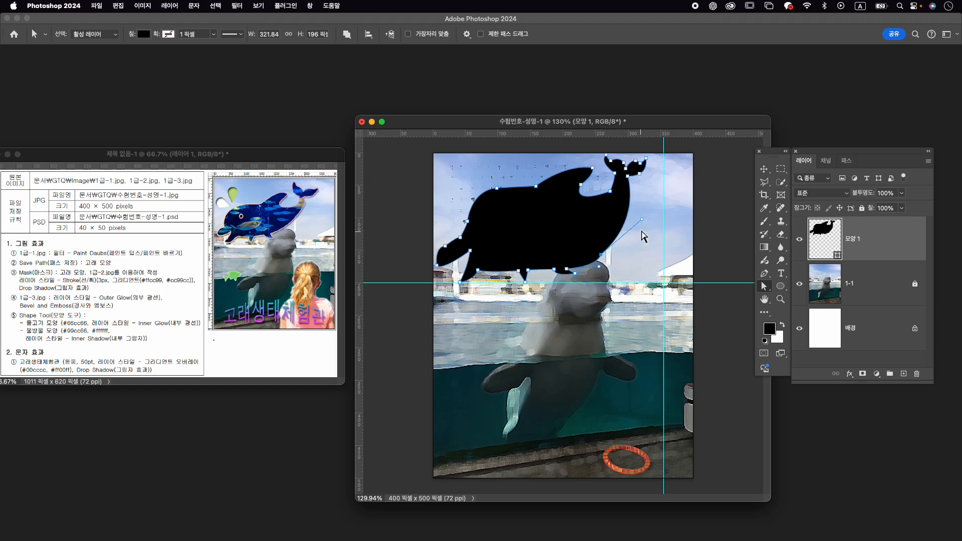
pyautogui.moveTo(642, 219); pyautogui.dragTo(622, 222)
# - Select the rear belly fin's anchor points and nudge them left and slightly down, adjusting the front belly fin's tip
pyautogui.moveTo(585, 283); pyautogui.dragTo(536, 257)
pyautogui.press('Left')
pyautogui.press('Left')
pyautogui.press('Down')
pyautogui.click(600, 254)
pyautogui.moveTo(525, 282); pyautogui.dragTo(526, 282)
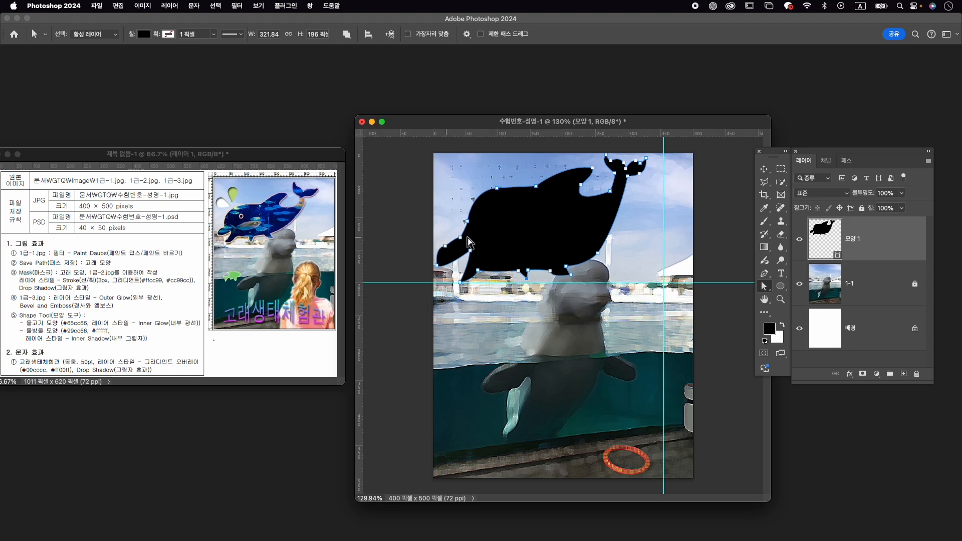
# - Smooth the curve where the whale's upper snout meets the head by adjusting its anchor with the Convert Point tool
pyautogui.click(767, 276)
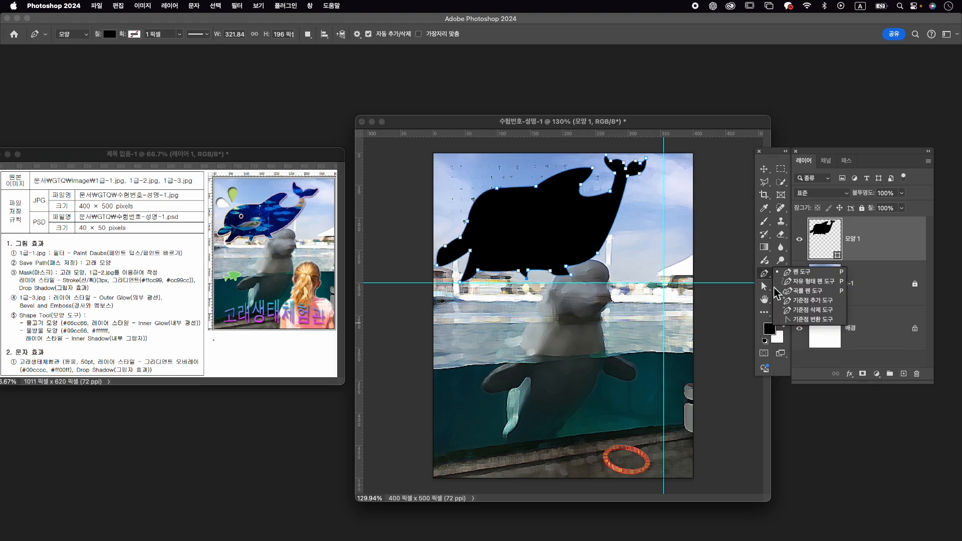
pyautogui.click(826, 321)
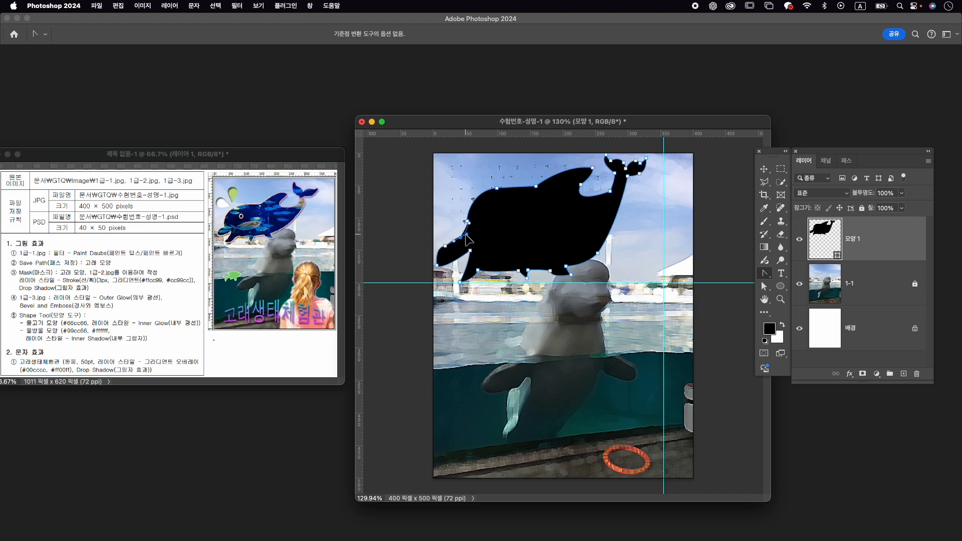
pyautogui.scroll(5, 472, 237)
pyautogui.moveTo(443, 219); pyautogui.dragTo(482, 226)
pyautogui.press('a')
pyautogui.moveTo(408, 292); pyautogui.dragTo(408, 283)
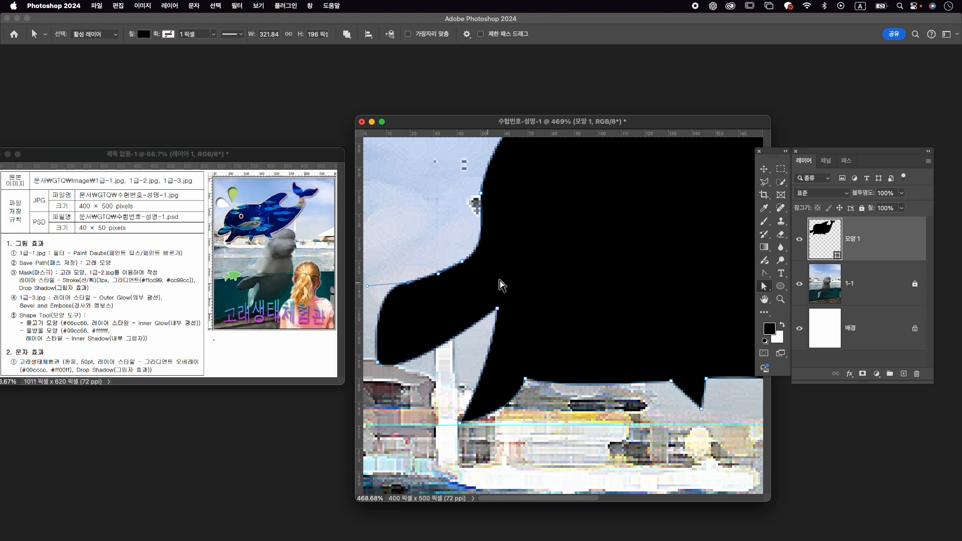
pyautogui.scroll(-5, 547, 264)
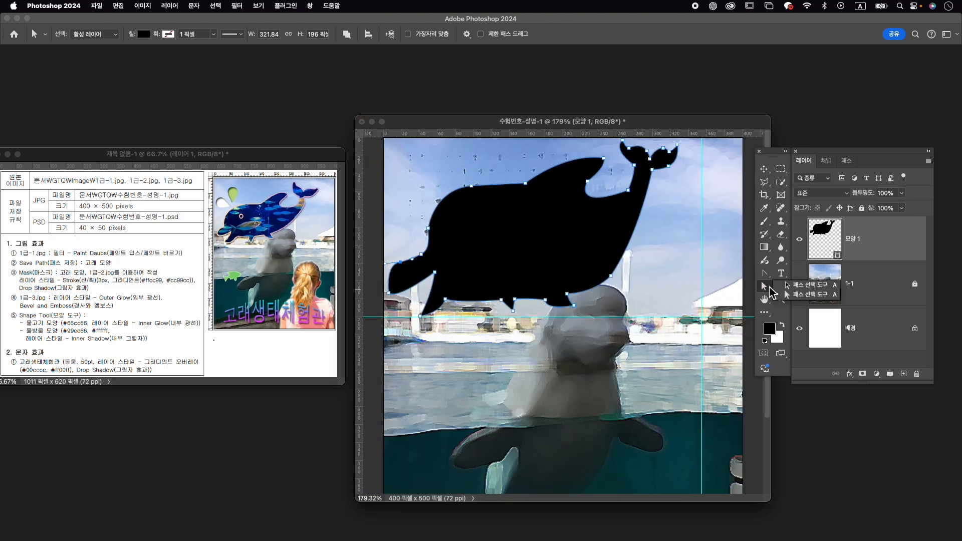
# - Pull the rear belly curve inward and nudge the lower belly anchor points left to move the rear fin forward
pyautogui.moveTo(610, 282); pyautogui.dragTo(619, 247)
pyautogui.moveTo(586, 307); pyautogui.dragTo(456, 284)
pyautogui.press('Left')
pyautogui.press('Left')
pyautogui.press('Left')
pyautogui.press('Left')
pyautogui.press('Left')
pyautogui.press('Left')
pyautogui.press('Left')
pyautogui.press('Left')
pyautogui.press('Left')
pyautogui.press('Left')
pyautogui.press('Left')
pyautogui.press('Left')
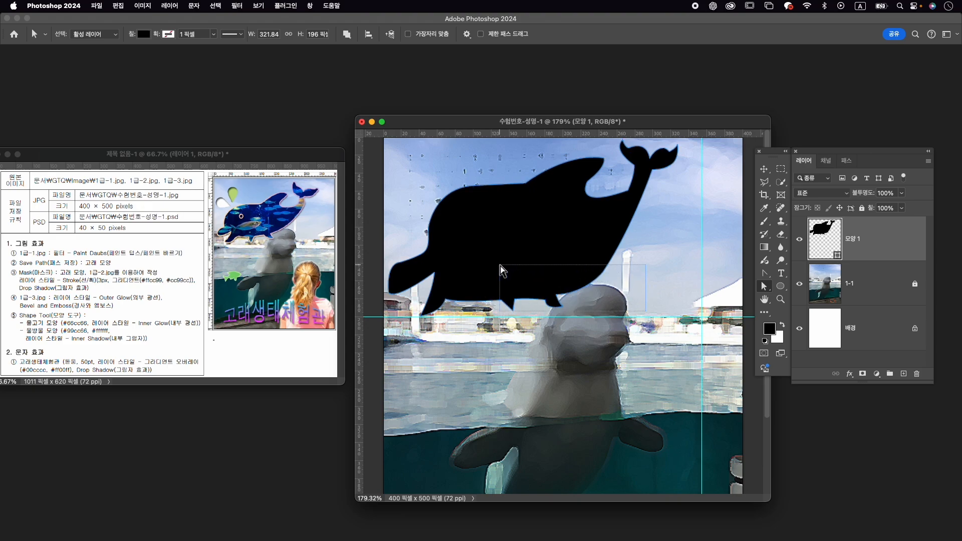
# - Nudge the belly anchor points between the two fins slightly down and deselect the path
pyautogui.click(517, 289)
pyautogui.press('Down')
pyautogui.press('Down')
pyautogui.press('Down')
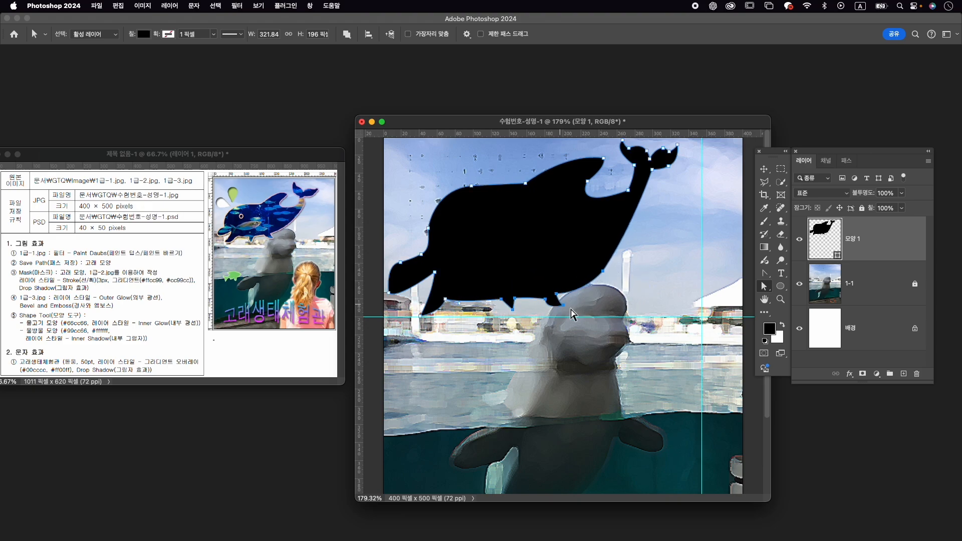
pyautogui.click(618, 275)
pyautogui.scroll(-2, 653, 314)
# - Free-transform layer 1-1 to about 107.5% and reposition the background whale to X 209 and Y 260 pixels
pyautogui.click(883, 294)
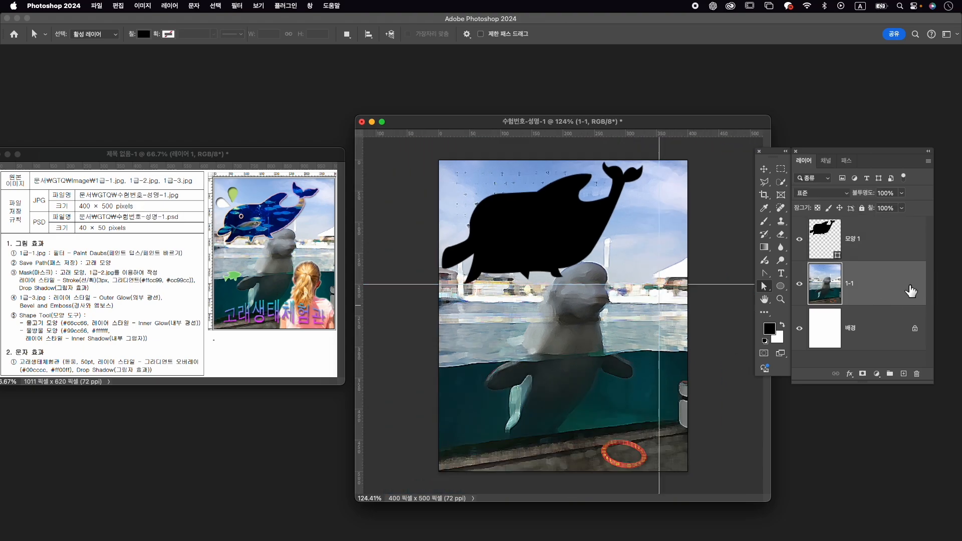
pyautogui.press('super+t')
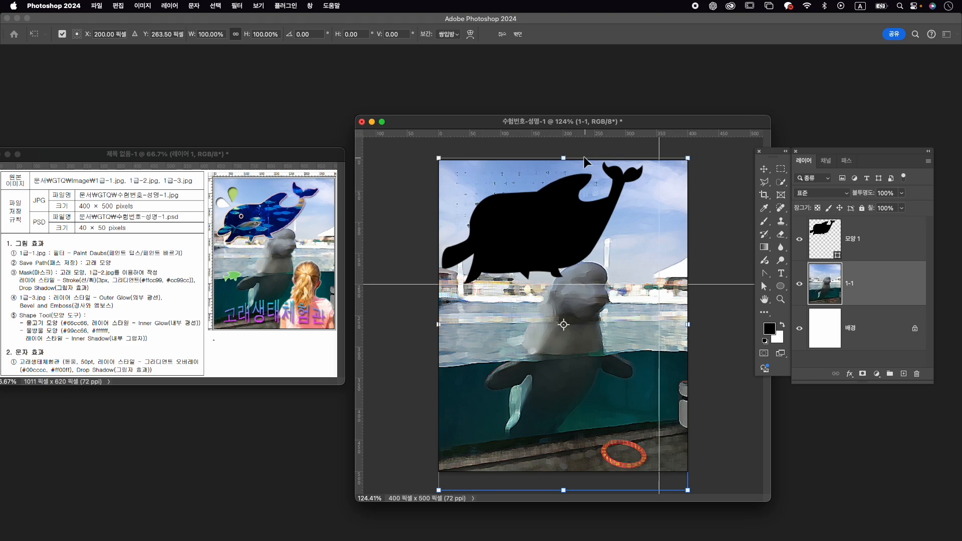
pyautogui.moveTo(570, 159); pyautogui.dragTo(573, 148)
pyautogui.moveTo(551, 232); pyautogui.dragTo(558, 231)
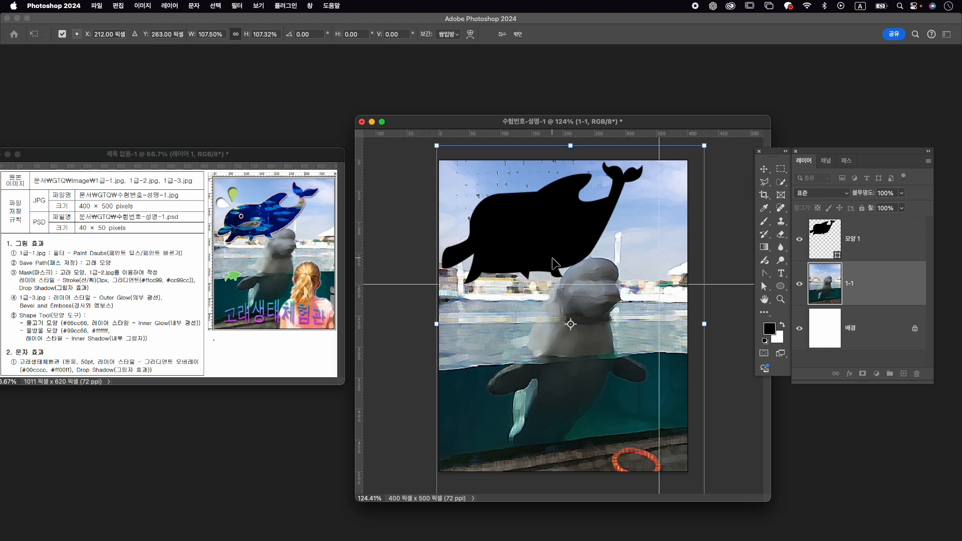
pyautogui.moveTo(561, 238); pyautogui.dragTo(558, 236)
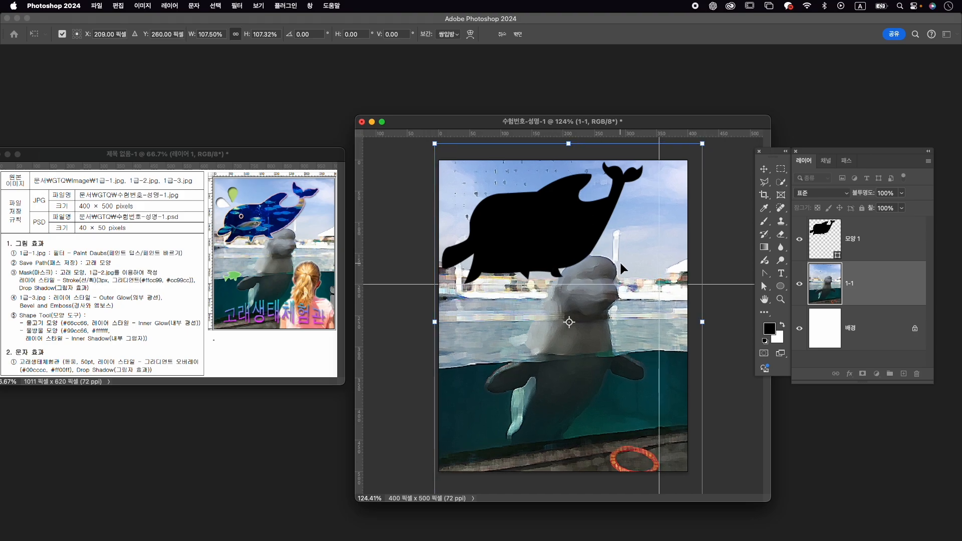
pyautogui.press('Return')
# - Select the whale shape layer and reshape the rear belly curve by adjusting its handle
pyautogui.press('a')
pyautogui.click(858, 242)
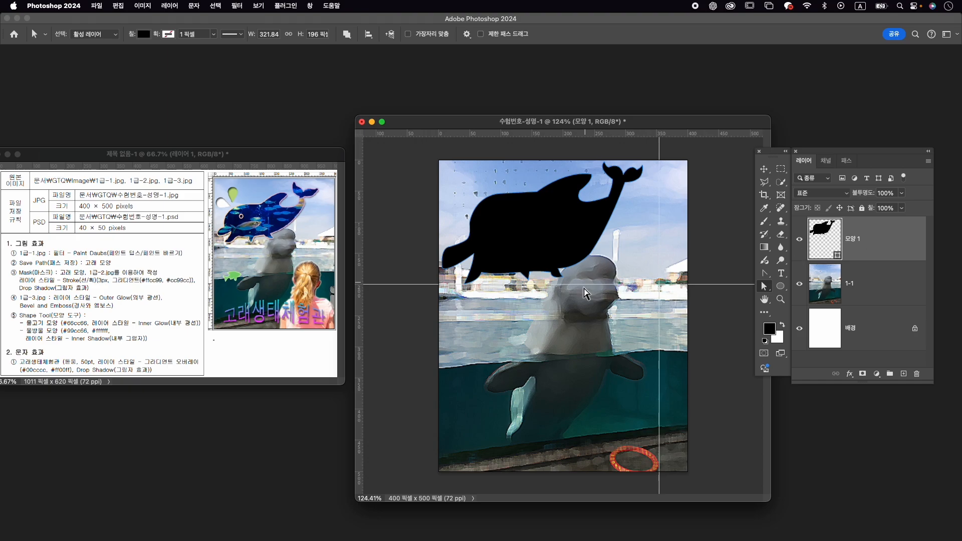
pyautogui.click(548, 263)
pyautogui.moveTo(590, 253); pyautogui.dragTo(609, 242)
# - Select the anchor point on top of the whale's head and nudge it down to lower the forehead
pyautogui.moveTo(472, 177); pyautogui.dragTo(514, 218)
pyautogui.press('Down')
pyautogui.press('Down')
pyautogui.press('Down')
pyautogui.press('Down')
pyautogui.press('Down')
pyautogui.press('Down')
pyautogui.press('Down')
pyautogui.press('Down')
pyautogui.press('Down')
pyautogui.press('Down')
pyautogui.press('Down')
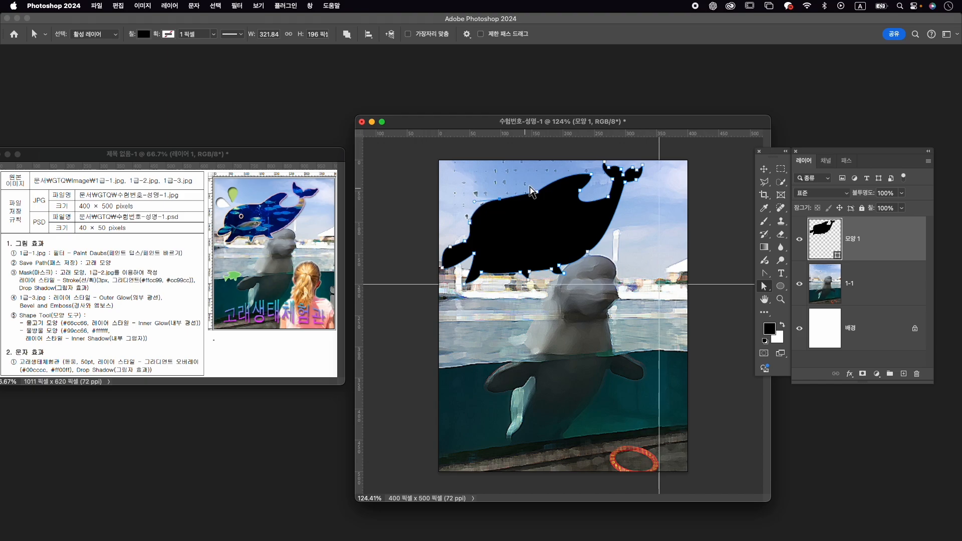
# - Select the anchor point at the front base of the dorsal fin and nudge it down to lower the back
pyautogui.moveTo(530, 166); pyautogui.dragTo(594, 215)
pyautogui.press('Down')
pyautogui.press('Down')
pyautogui.press('Down')
pyautogui.press('Down')
pyautogui.press('Down')
pyautogui.press('Down')
pyautogui.press('Down')
pyautogui.press('Down')
pyautogui.press('Down')
# - Fine-tune the forehead outline by nudging the head-top anchor point slightly lower and selecting the front forehead point
pyautogui.moveTo(472, 194); pyautogui.dragTo(521, 226)
pyautogui.press('Down')
pyautogui.press('Down')
pyautogui.moveTo(453, 209); pyautogui.dragTo(480, 235)
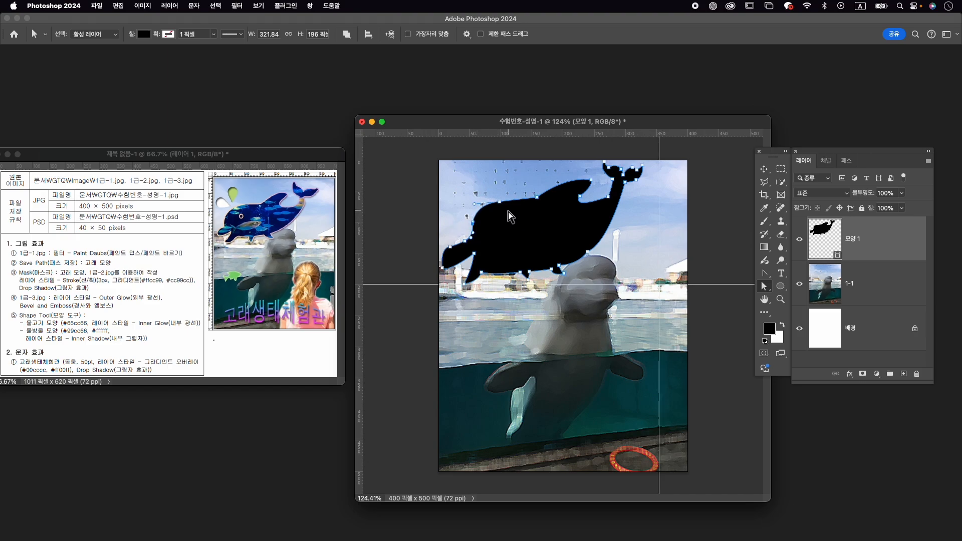
# - Nudge the anchor points between the dorsal fin and the tail stem down to refine the rear back curve
pyautogui.moveTo(621, 219); pyautogui.dragTo(569, 192)
pyautogui.press('Down')
pyautogui.press('Down')
pyautogui.press('Down')
pyautogui.press('Down')
pyautogui.press('Down')
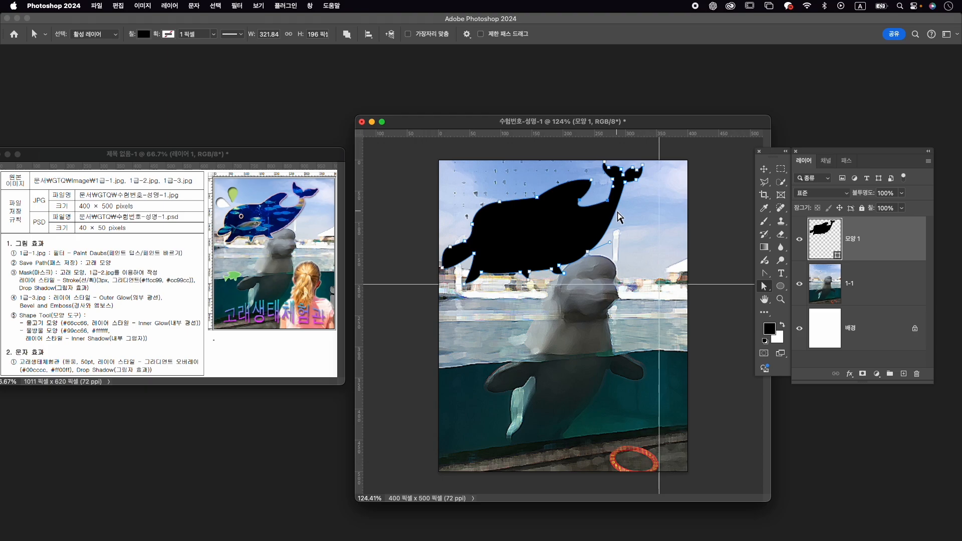
pyautogui.moveTo(608, 202); pyautogui.dragTo(574, 215)
# - Select the anchor points of the whole tail and nudge them right and down toward the vertical guide
pyautogui.moveTo(663, 155); pyautogui.dragTo(597, 193)
pyautogui.press('Right')
pyautogui.press('Right')
pyautogui.press('Right')
pyautogui.press('Right')
pyautogui.press('Right')
pyautogui.press('Right')
pyautogui.press('Down')
pyautogui.press('Right')
pyautogui.press('Right')
pyautogui.press('Right')
pyautogui.press('Right')
pyautogui.press('Right')
pyautogui.press('Right')
pyautogui.press('Right')
pyautogui.press('Right')
pyautogui.press('Right')
pyautogui.press('Down')
pyautogui.press('Down')
pyautogui.press('Down')
pyautogui.press('Right')
pyautogui.press('Right')
pyautogui.press('Right')
pyautogui.press('Right')
# - Select the left fluke's anchor points and nudge them left and up to spread the tail
pyautogui.moveTo(629, 159); pyautogui.dragTo(596, 187)
pyautogui.press('Left')
pyautogui.press('Left')
pyautogui.press('Left')
pyautogui.press('Left')
pyautogui.press('Left')
pyautogui.press('Up')
pyautogui.press('Up')
pyautogui.press('Up')
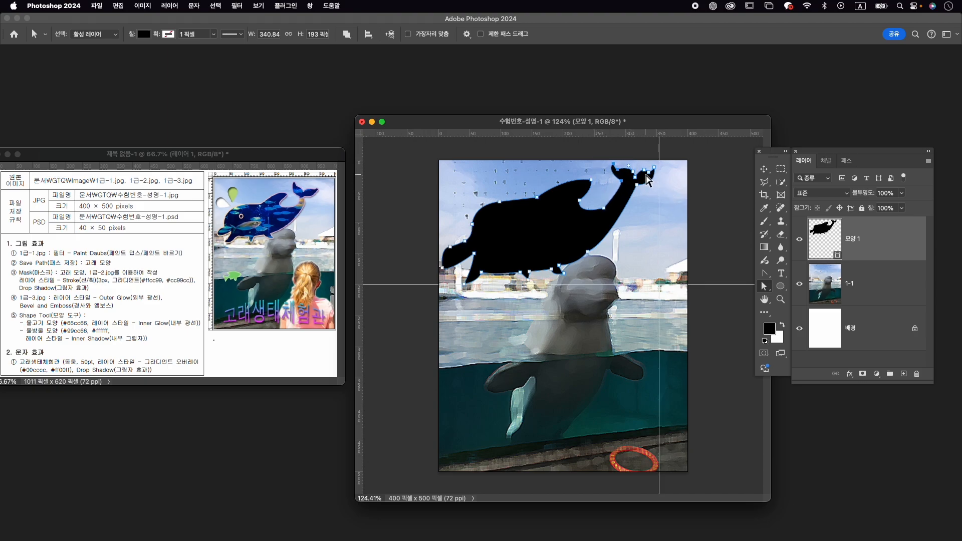
# - Adjust the right fluke's anchor points and extend its tip right to the vertical guide
pyautogui.moveTo(659, 189); pyautogui.dragTo(632, 166)
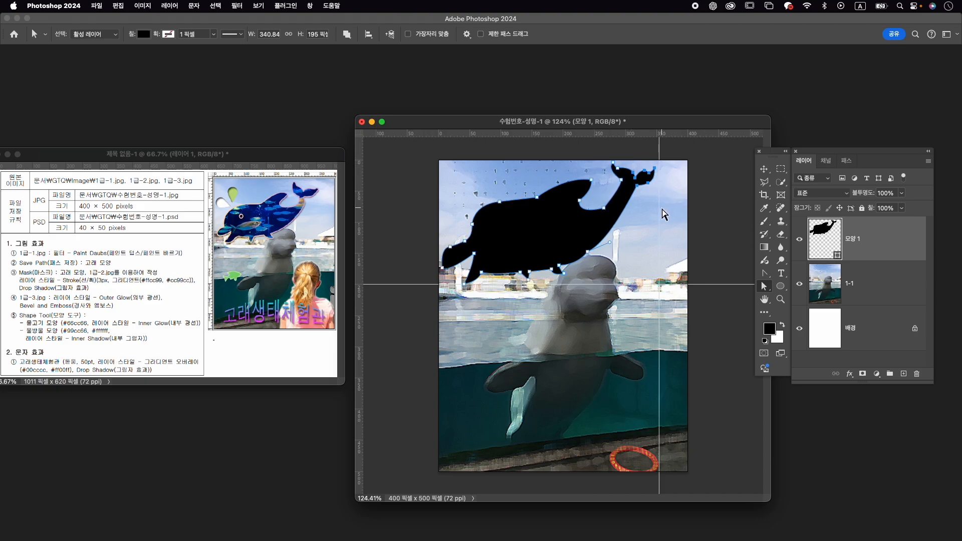
pyautogui.press('Right')
pyautogui.press('Right')
pyautogui.click(667, 187)
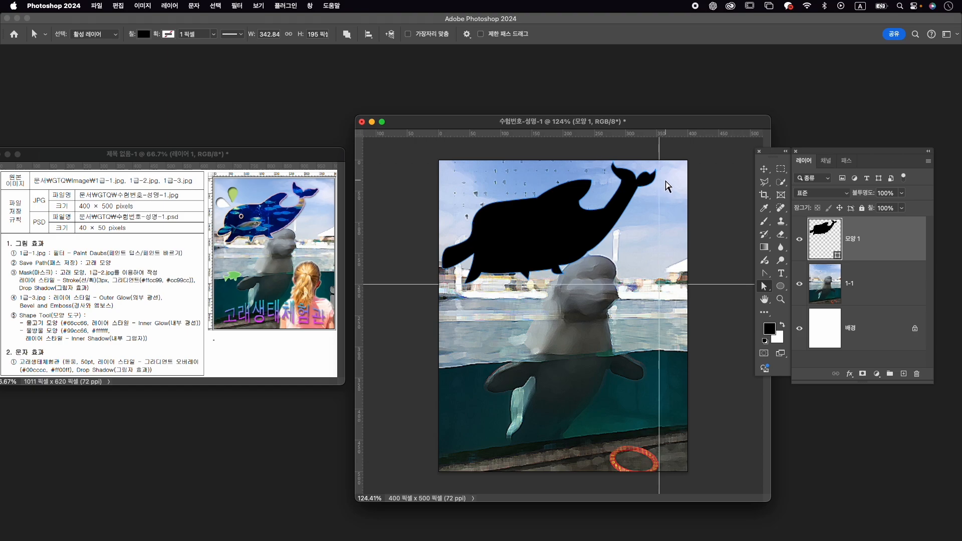
pyautogui.press('Right')
pyautogui.press('Right')
pyautogui.press('Right')
pyautogui.press('Right')
pyautogui.press('Right')
pyautogui.press('Right')
pyautogui.press('Right')
pyautogui.press('Right')
pyautogui.press('Right')
pyautogui.press('Right')
pyautogui.click(665, 240)
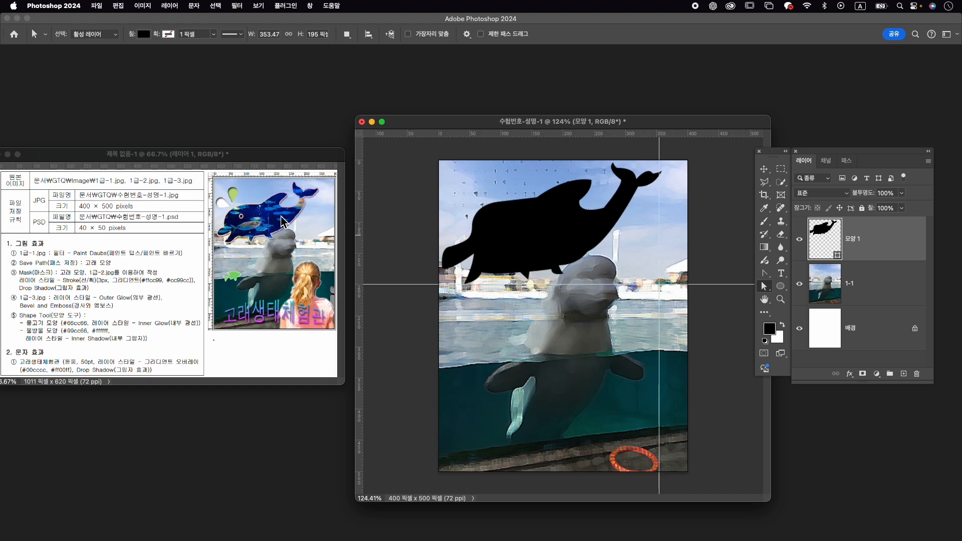
# - Cut a circular eye about 15 pixels wide from the whale's head using the Ellipse tool with Subtract Front Shape
pyautogui.click(846, 160)
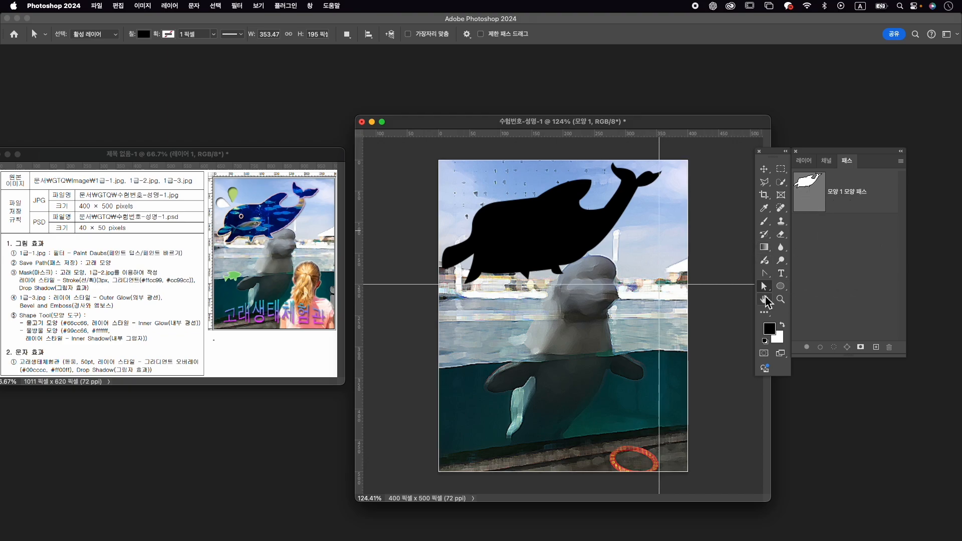
pyautogui.click(779, 291)
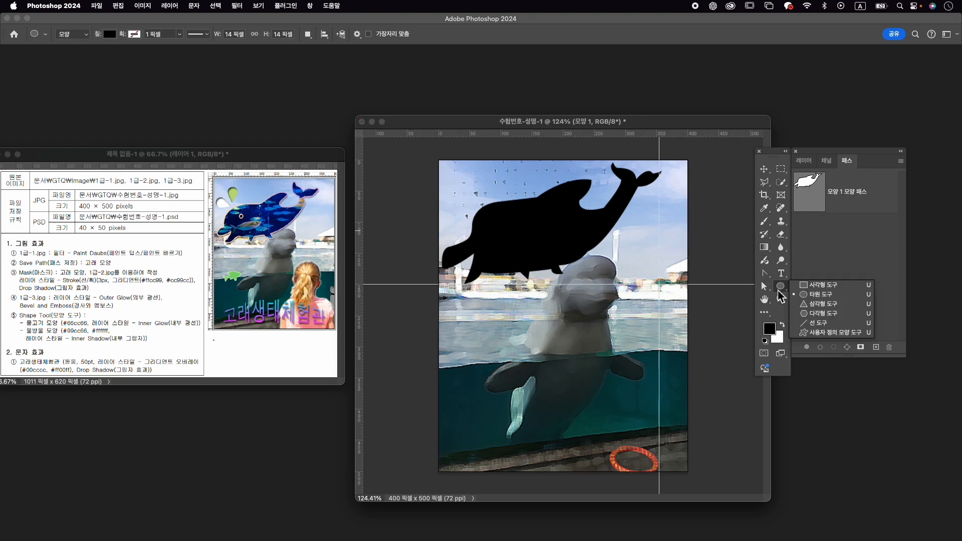
pyautogui.click(825, 296)
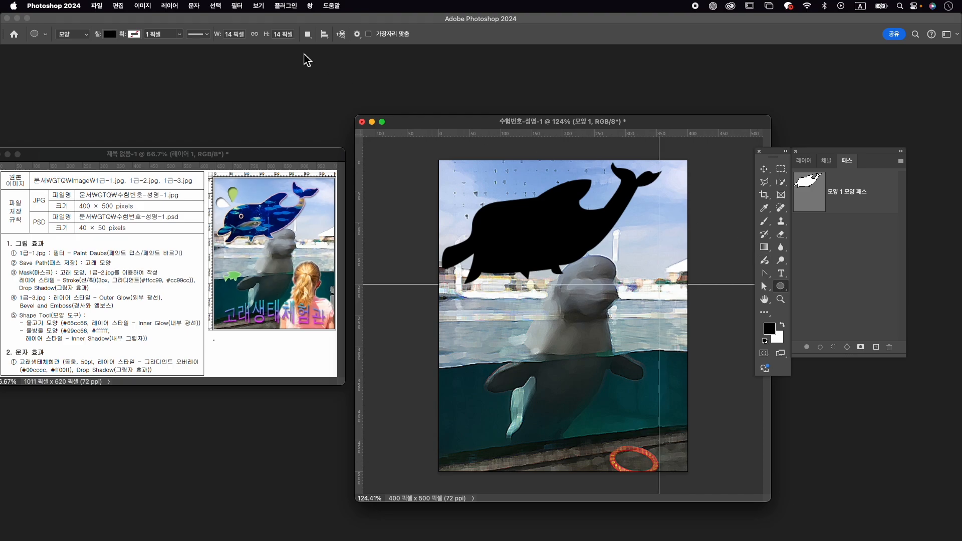
pyautogui.click(305, 34)
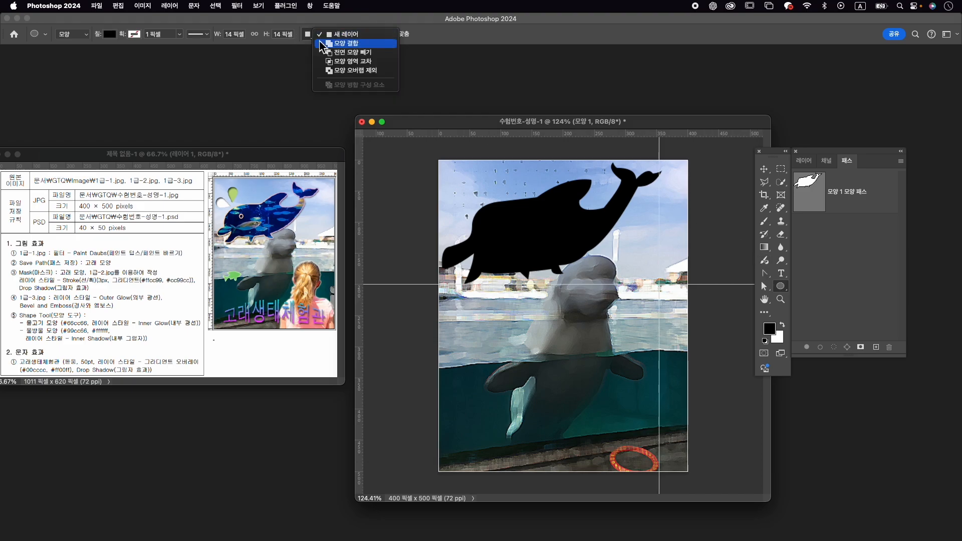
pyautogui.click(359, 52)
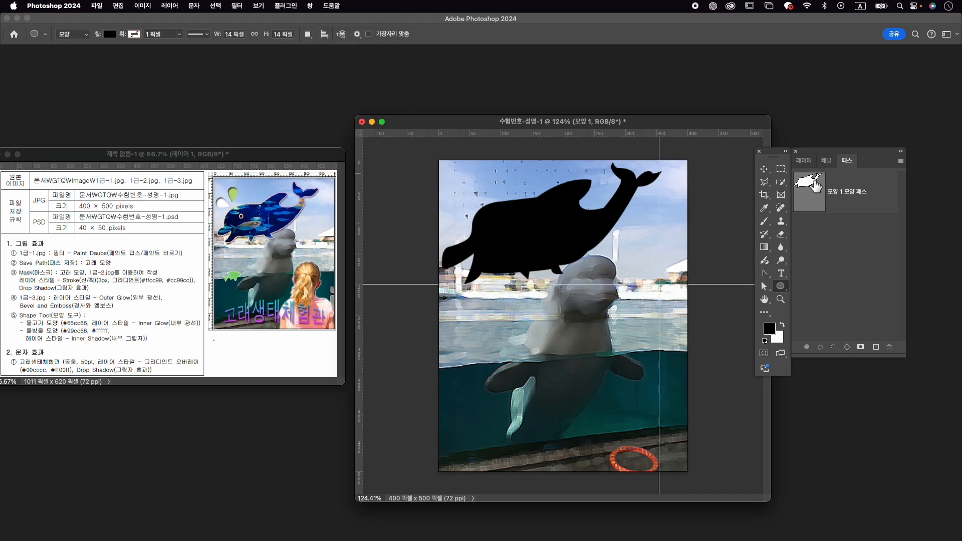
pyautogui.click(803, 160)
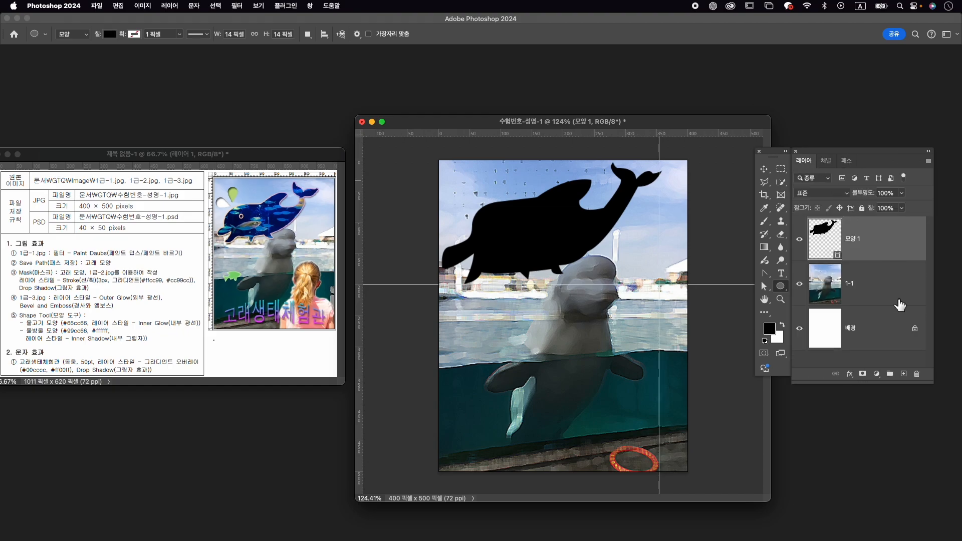
pyautogui.click(891, 297)
pyautogui.click(895, 247)
pyautogui.click(846, 161)
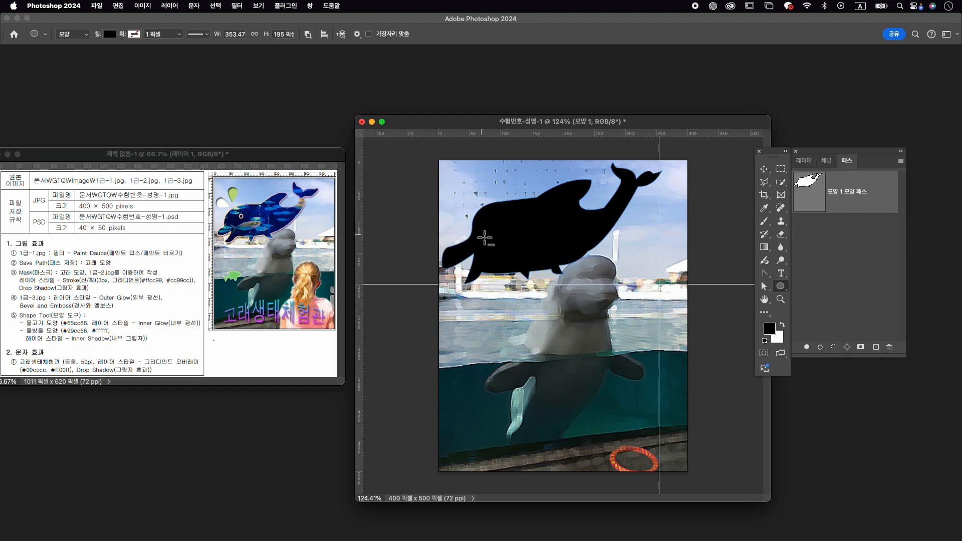
pyautogui.scroll(5, 484, 232)
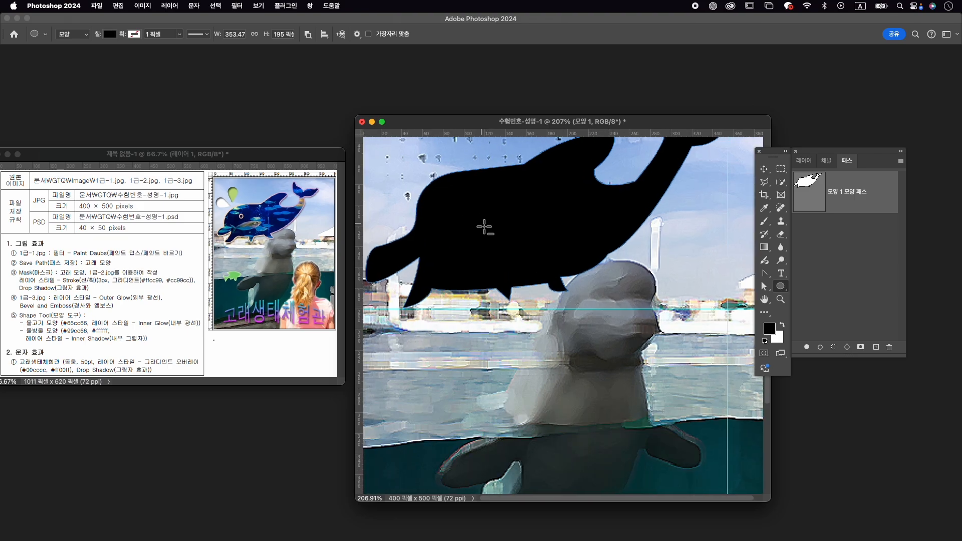
pyautogui.scroll(3, 481, 206)
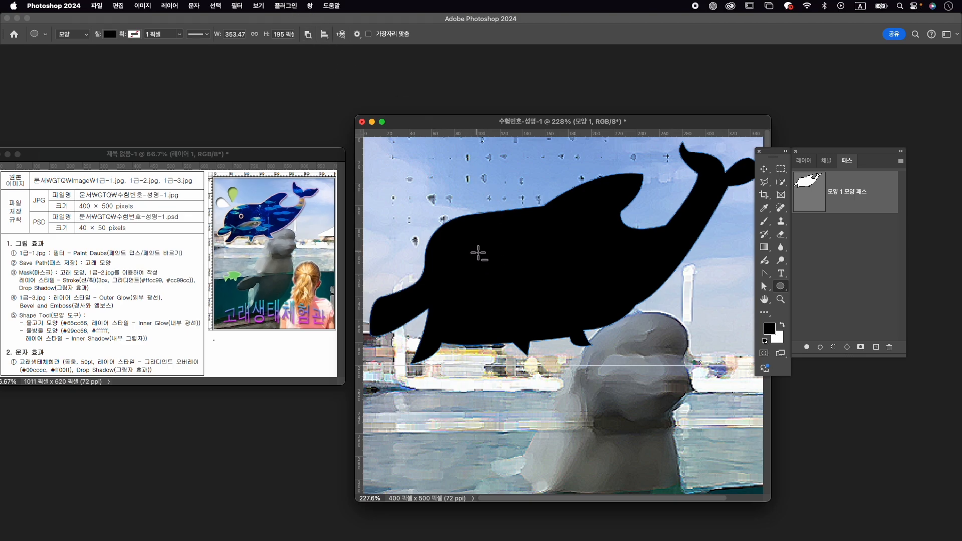
pyautogui.moveTo(472, 240); pyautogui.dragTo(492, 261)
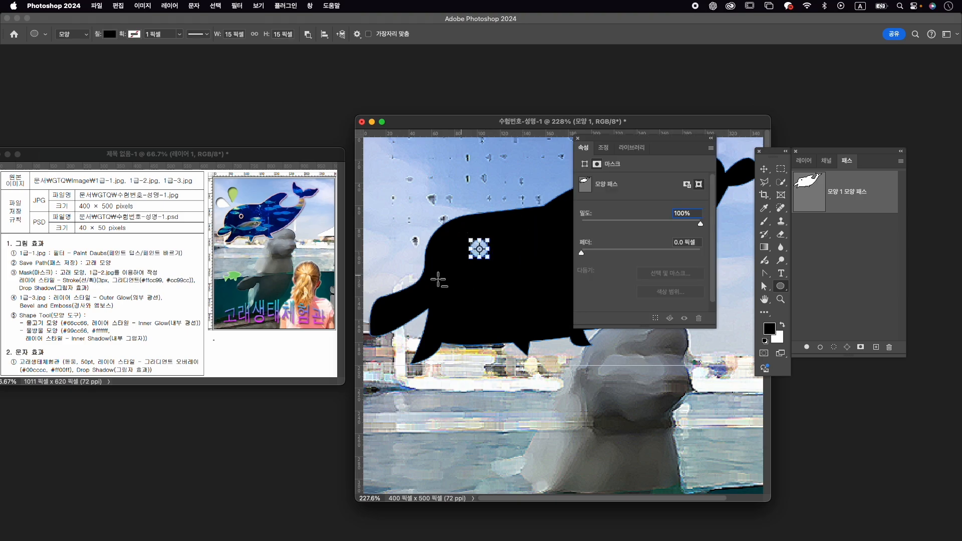
pyautogui.press('Return')
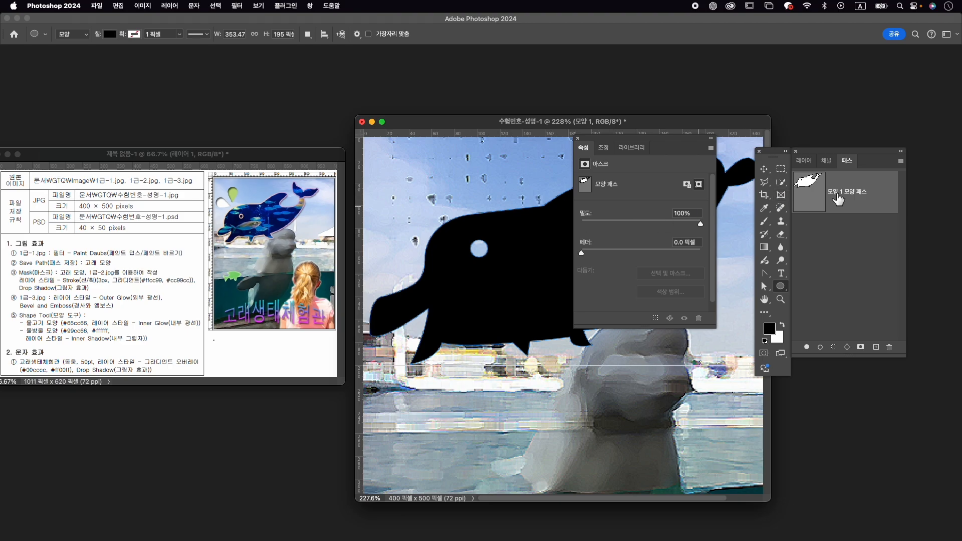
# - Add a pupil about 10 pixels wide inside the eye hole with Combine Shapes, then deselect it and reselect the whale layer
pyautogui.click(309, 35)
pyautogui.click(341, 50)
pyautogui.moveTo(478, 248); pyautogui.dragTo(487, 258)
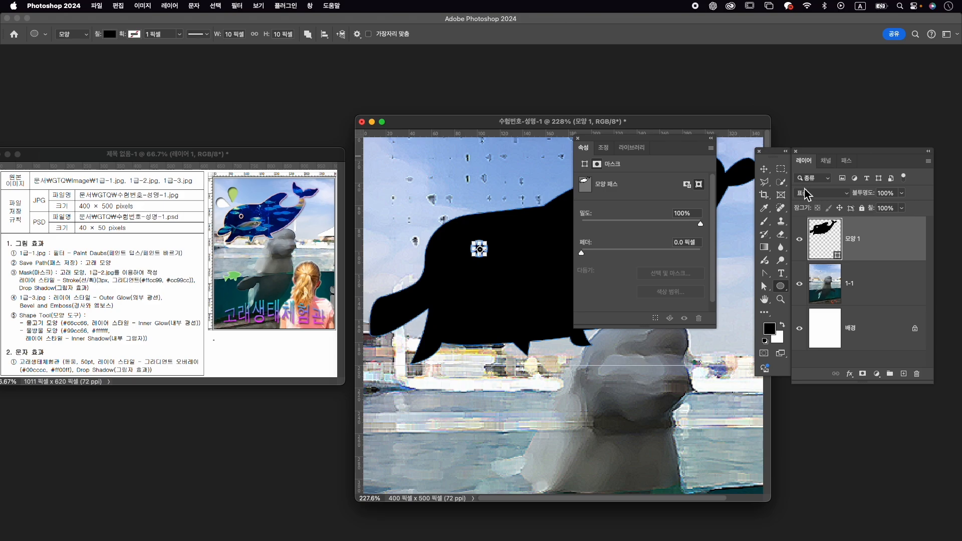
pyautogui.click(890, 254)
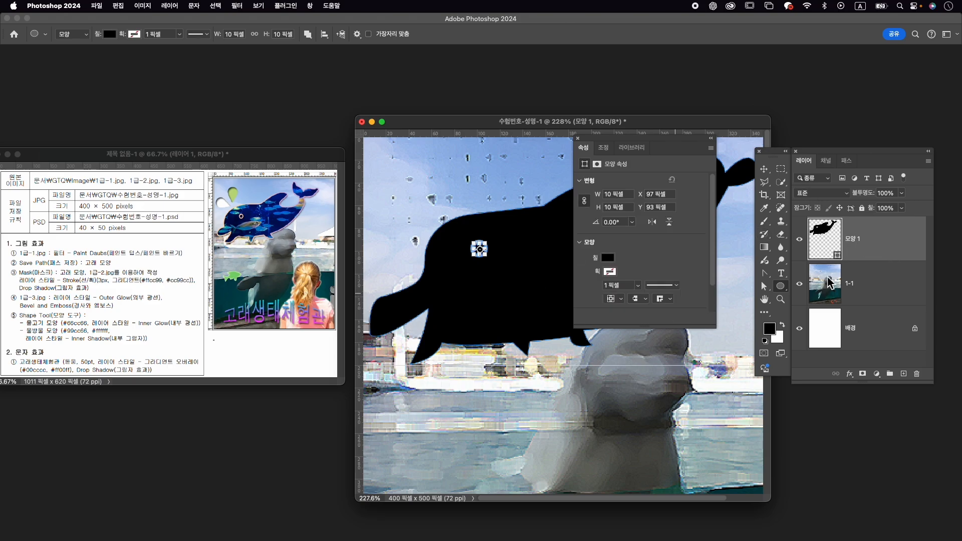
pyautogui.click(897, 287)
pyautogui.click(893, 242)
pyautogui.click(885, 298)
pyautogui.click(889, 257)
pyautogui.click(889, 284)
pyautogui.click(887, 248)
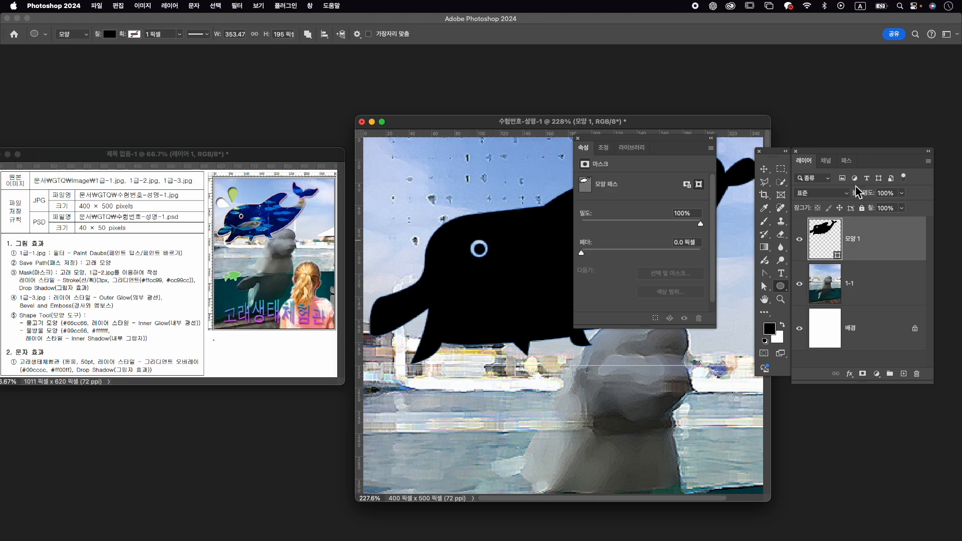
# - Save the whale's shape path under the name 고래 모양, deselect it, and return to the layers with the Properties panel closed
pyautogui.click(846, 161)
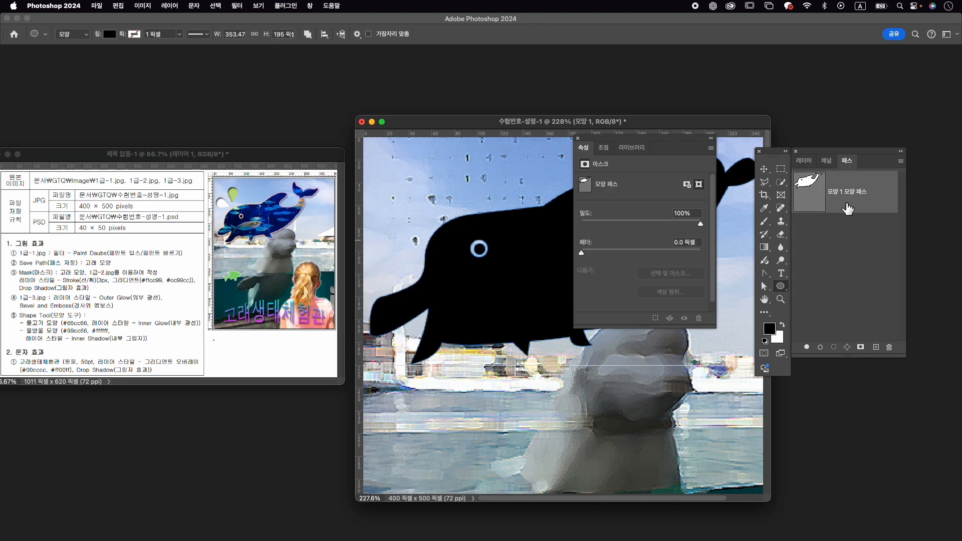
pyautogui.doubleClick(849, 193)
pyautogui.press('capslock')
pyautogui.write('고래 모양')
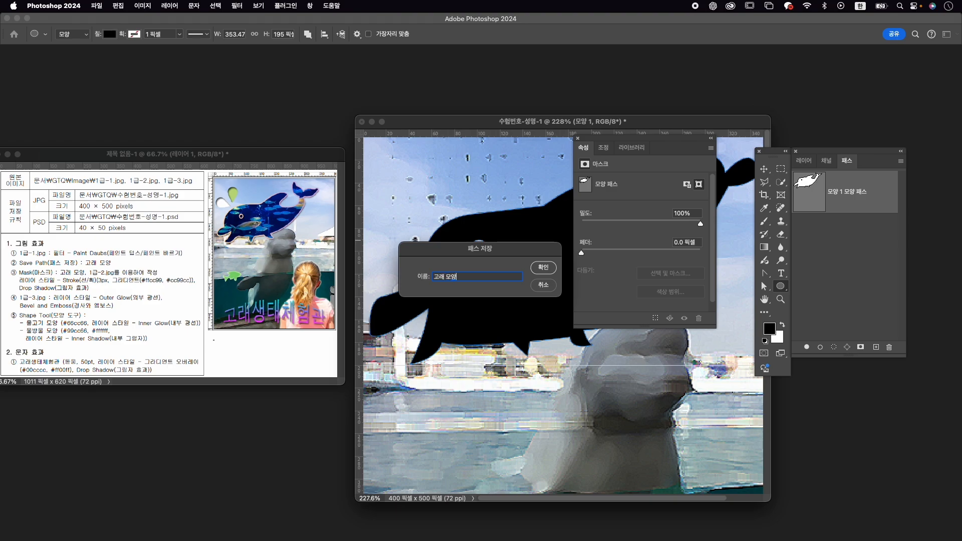
pyautogui.press('Return')
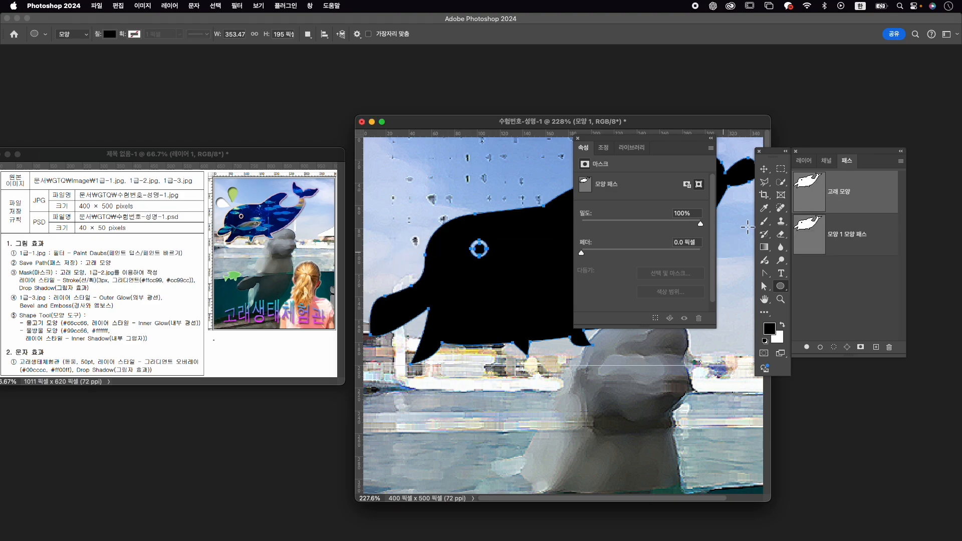
pyautogui.click(879, 289)
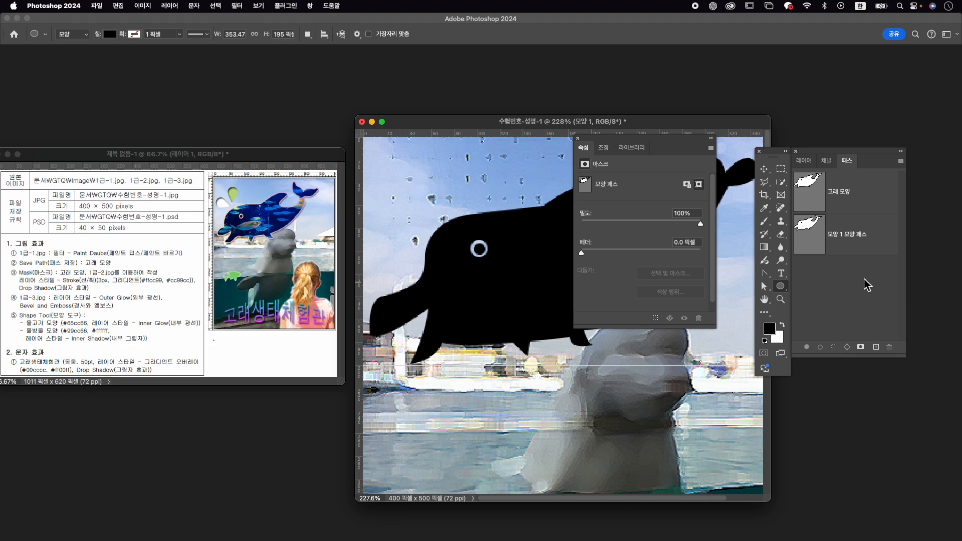
pyautogui.click(803, 161)
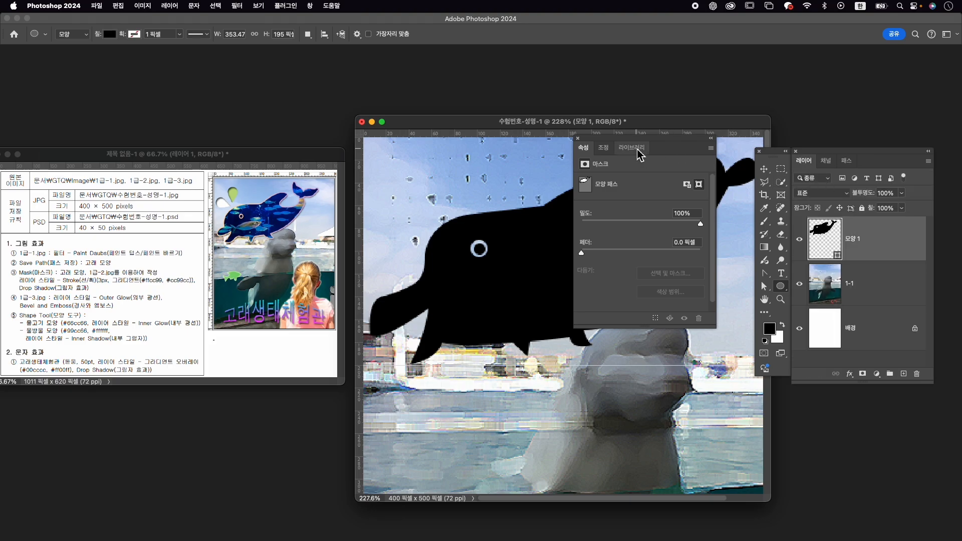
pyautogui.click(577, 139)
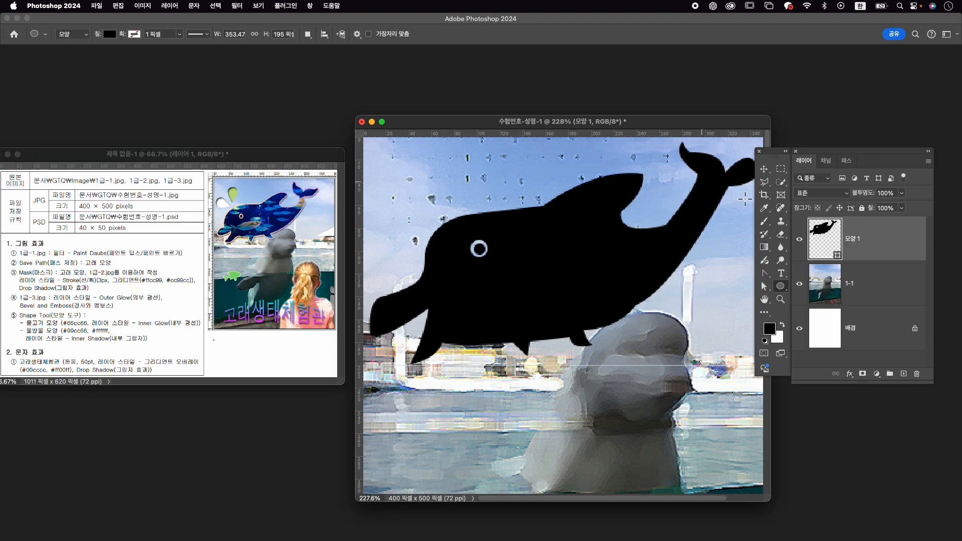
# - Open 1급-2.jpg, copy its fish image into the exam document with the Move tool, and close the source file
pyautogui.click(765, 169)
pyautogui.hotkey('alt', '[')
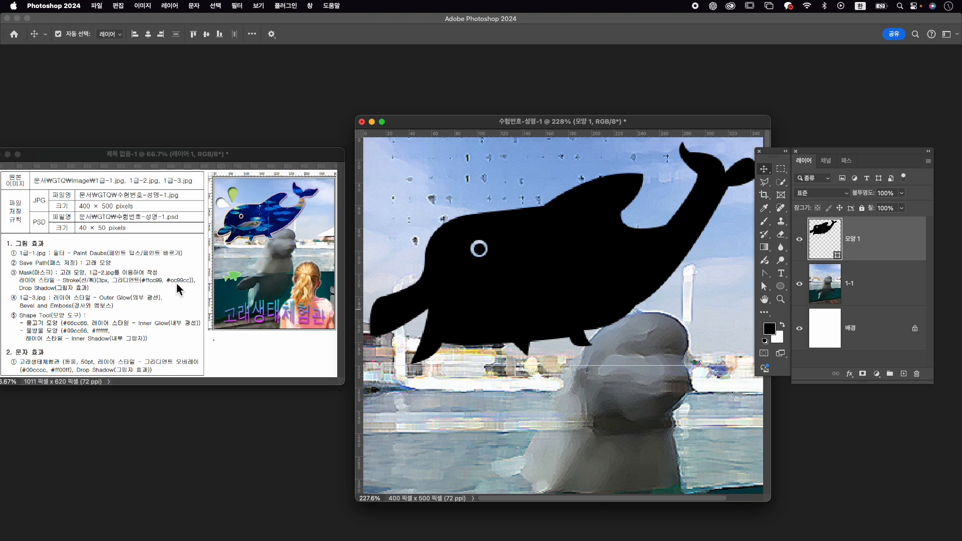
pyautogui.press('super+o')
pyautogui.click(578, 146)
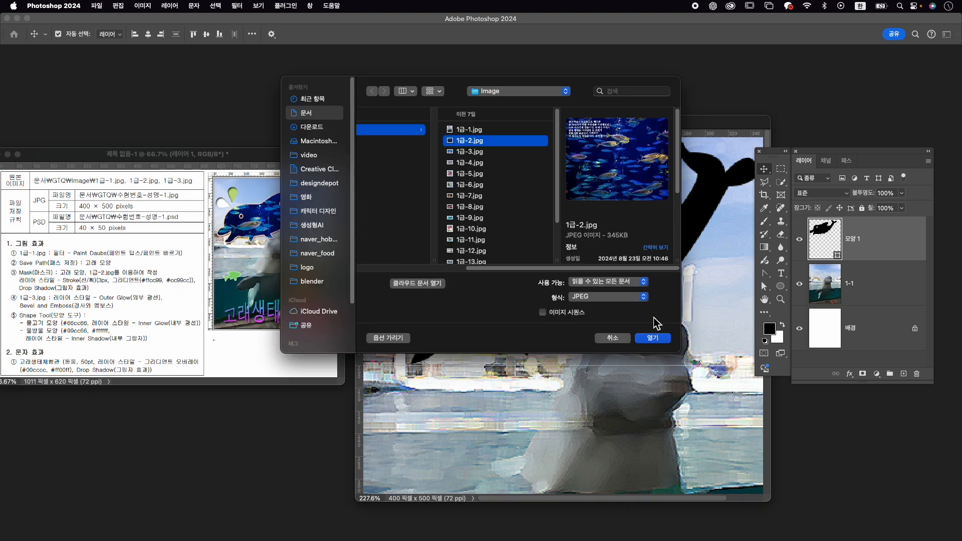
pyautogui.click(666, 339)
pyautogui.moveTo(230, 76); pyautogui.dragTo(311, 82)
pyautogui.moveTo(313, 171); pyautogui.dragTo(557, 261)
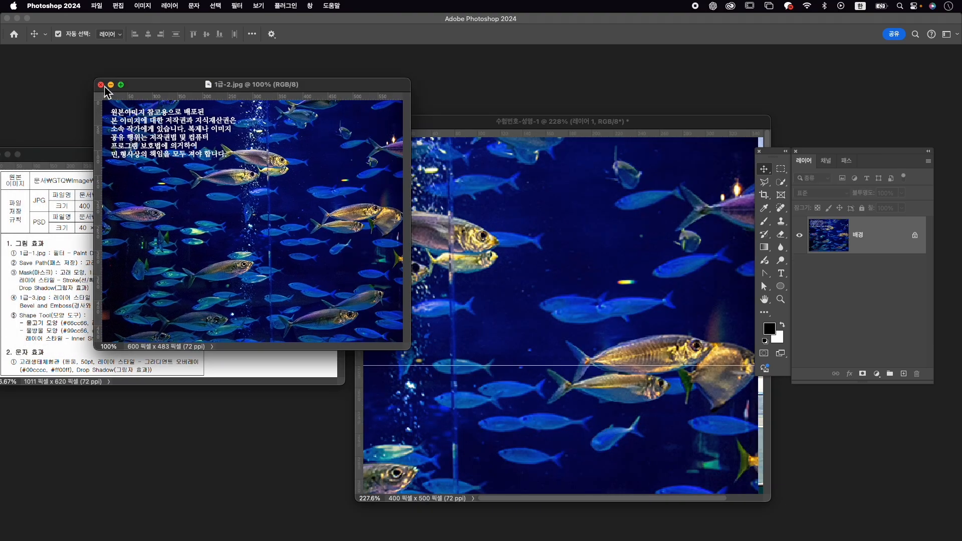
pyautogui.click(100, 85)
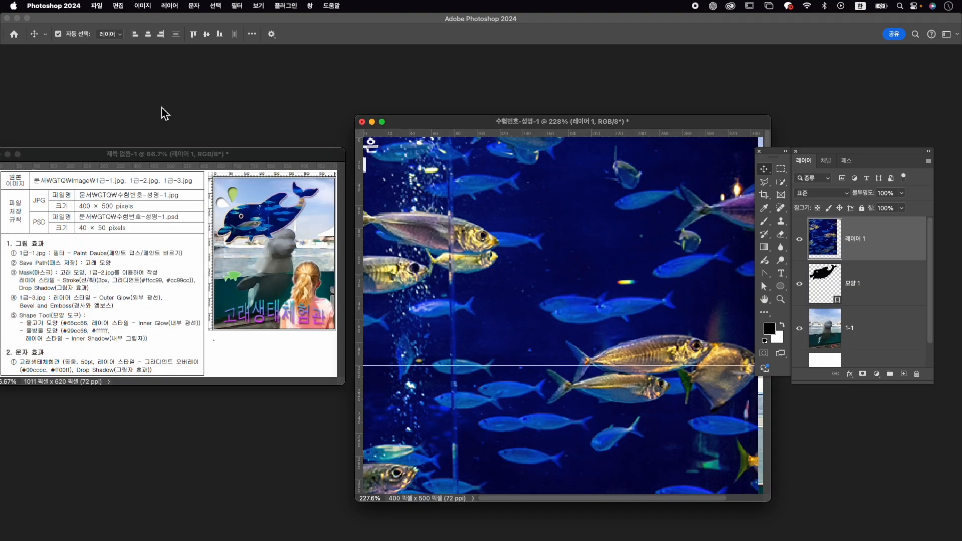
# - Rename the new fish image layer as 1-2
pyautogui.doubleClick(859, 239)
pyautogui.write('1-2')
pyautogui.press('Return')
# - Free Transform the fish image to about 60% and move it to the upper part of the canvas over the whale
pyautogui.press('super+t')
pyautogui.moveTo(591, 240); pyautogui.dragTo(641, 319)
pyautogui.moveTo(467, 177); pyautogui.dragTo(467, 297)
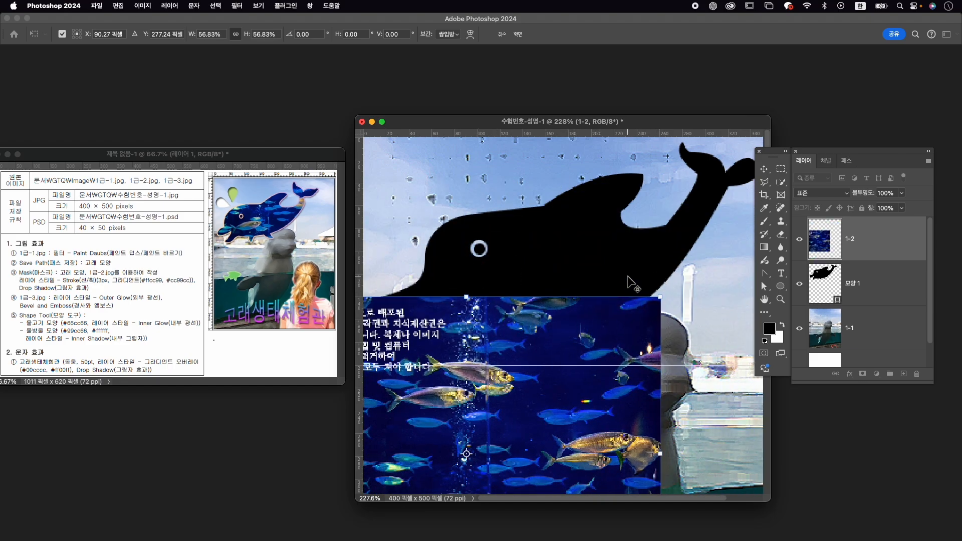
pyautogui.scroll(-3, 630, 283)
pyautogui.scroll(-3, 629, 282)
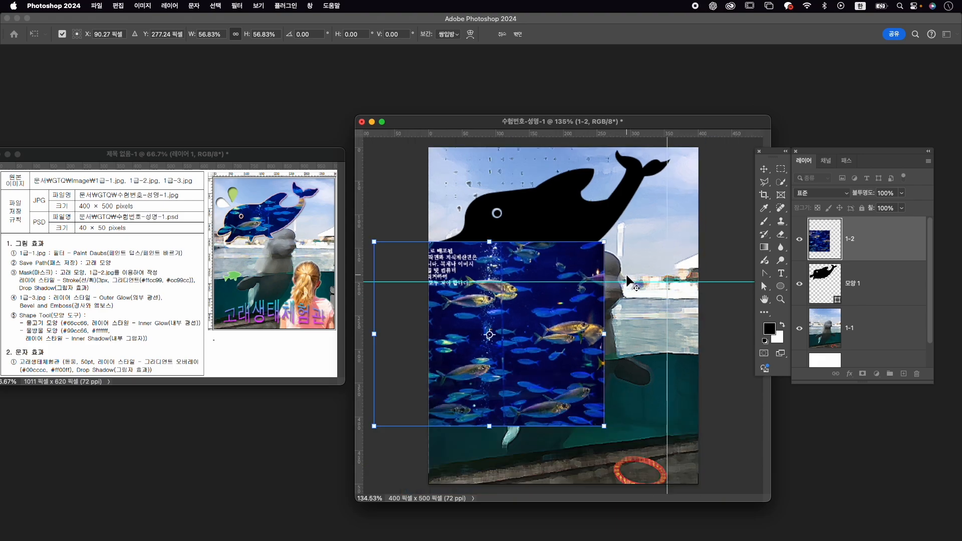
pyautogui.moveTo(518, 307); pyautogui.dragTo(588, 212)
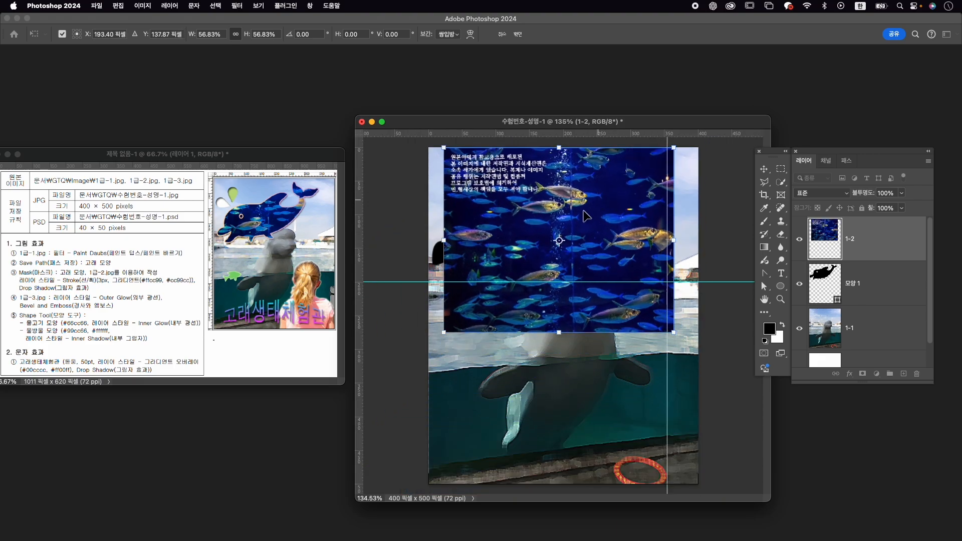
pyautogui.moveTo(449, 335); pyautogui.dragTo(439, 345)
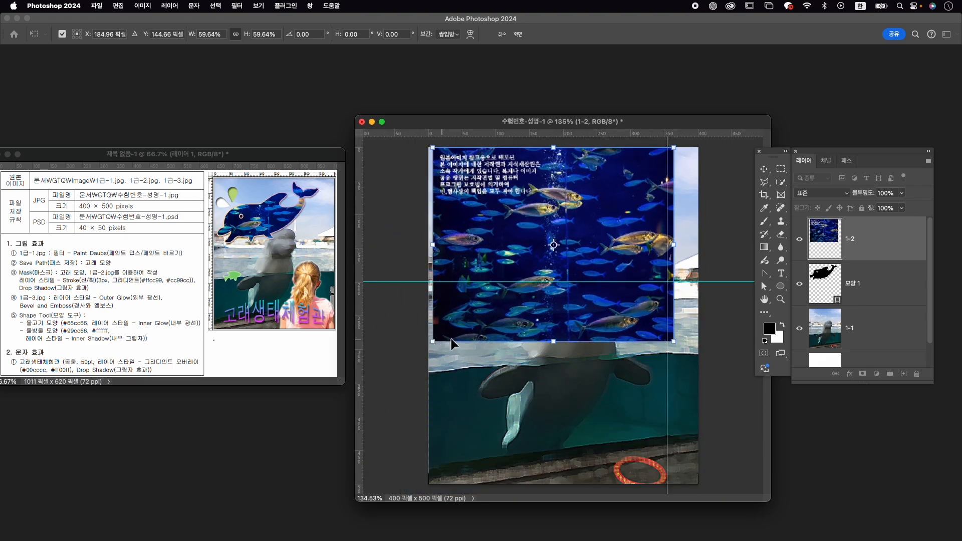
# - With the fish layer temporarily at 54% opacity, align it over the whale at about 66% scale, restore 100% opacity and apply the transform
pyautogui.moveTo(872, 201); pyautogui.dragTo(850, 204)
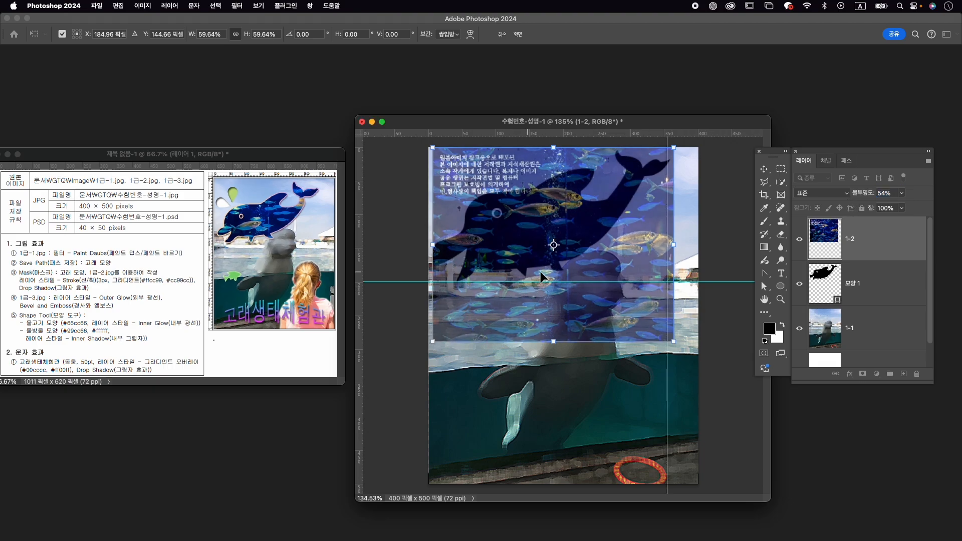
pyautogui.moveTo(548, 273); pyautogui.dragTo(518, 223)
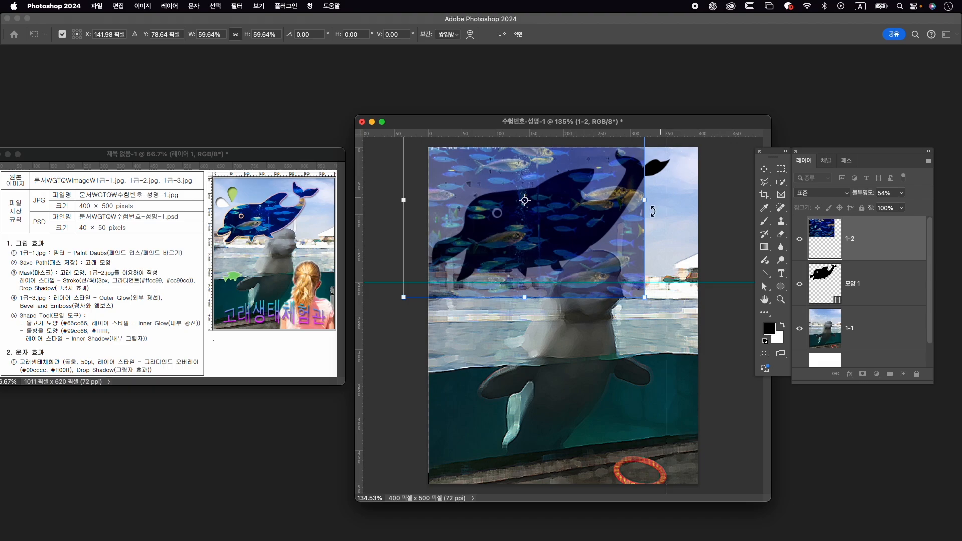
pyautogui.moveTo(643, 204); pyautogui.dragTo(667, 202)
pyautogui.moveTo(585, 234); pyautogui.dragTo(584, 227)
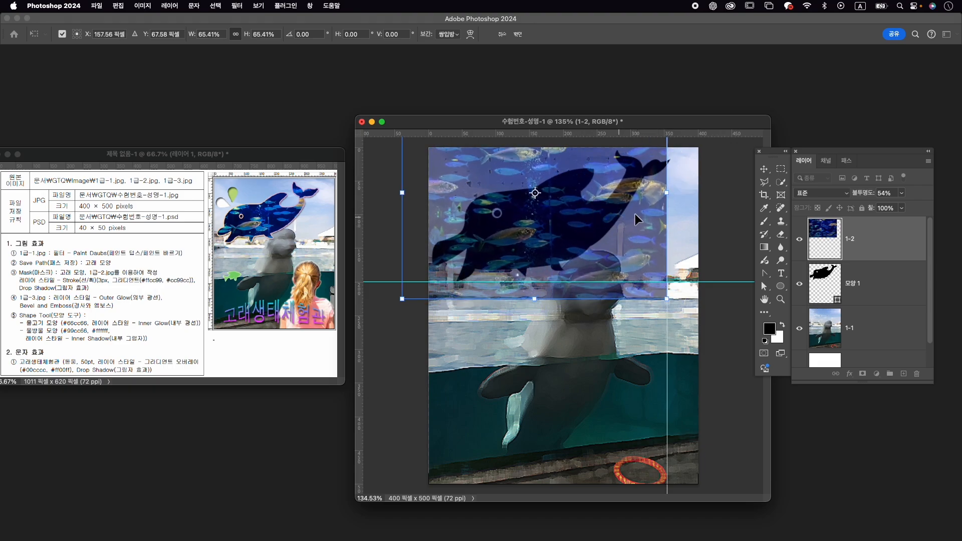
pyautogui.moveTo(676, 201); pyautogui.dragTo(680, 201)
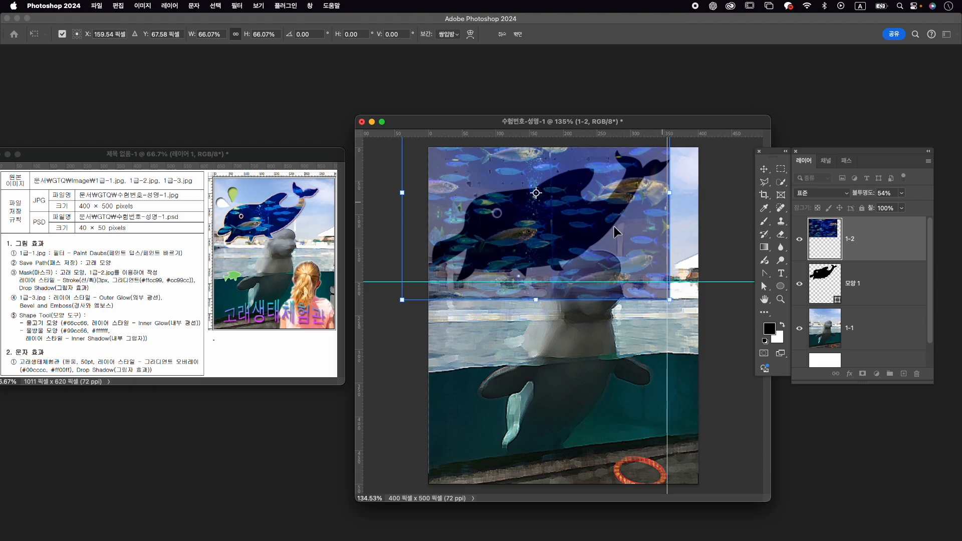
pyautogui.moveTo(595, 238); pyautogui.dragTo(588, 238)
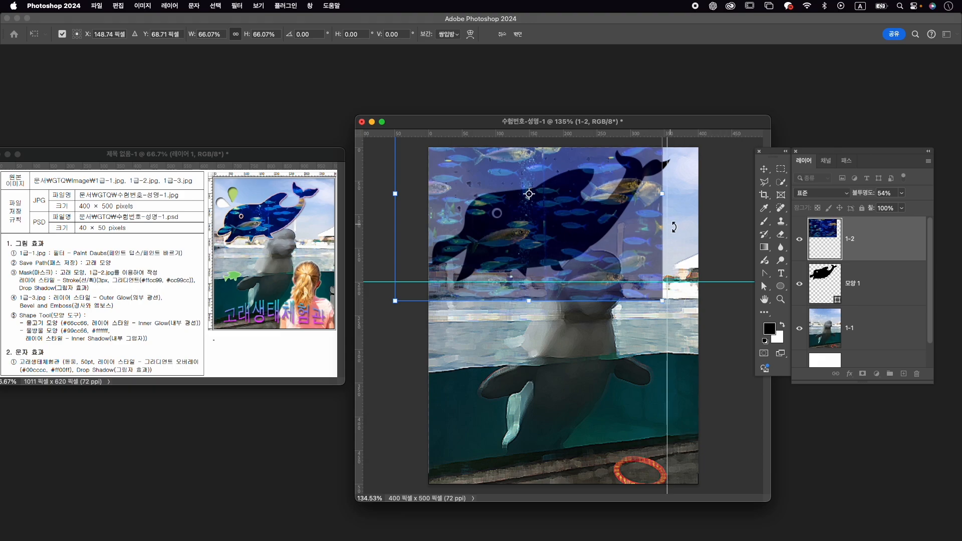
pyautogui.moveTo(868, 194); pyautogui.dragTo(945, 196)
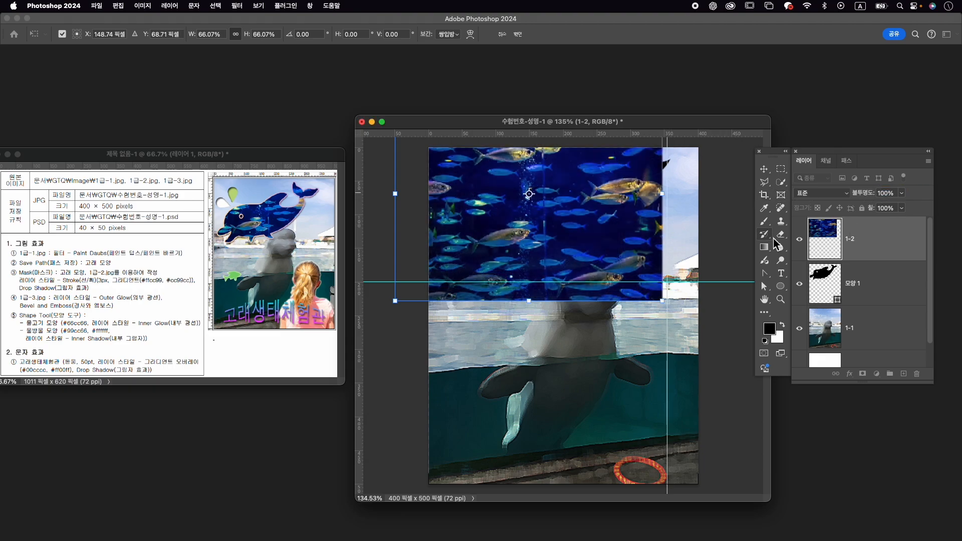
pyautogui.press('Return')
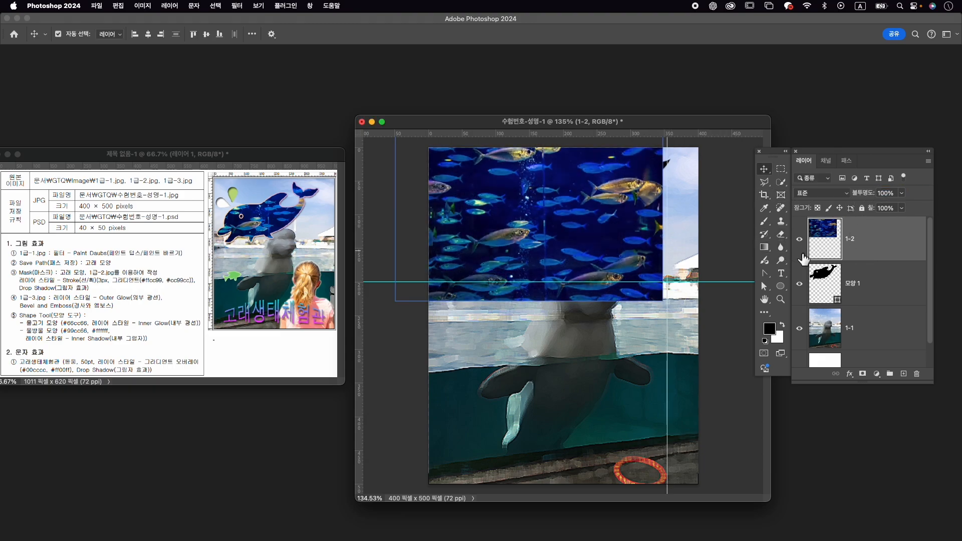
# - Hide the 1-2 layer and pull the tip anchor of the whale's right fluke slightly inward
pyautogui.click(799, 240)
pyautogui.click(800, 266)
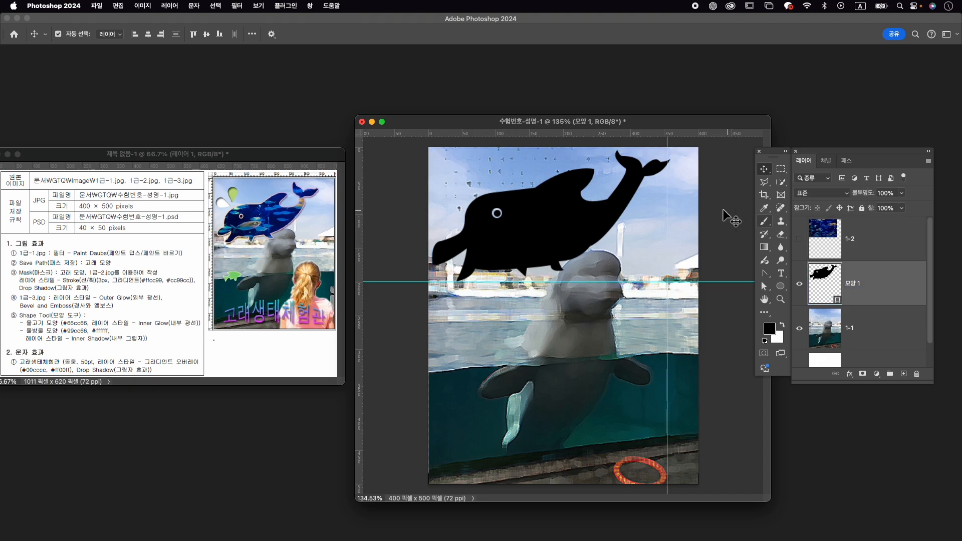
pyautogui.moveTo(764, 286); pyautogui.dragTo(805, 301)
pyautogui.click(805, 298)
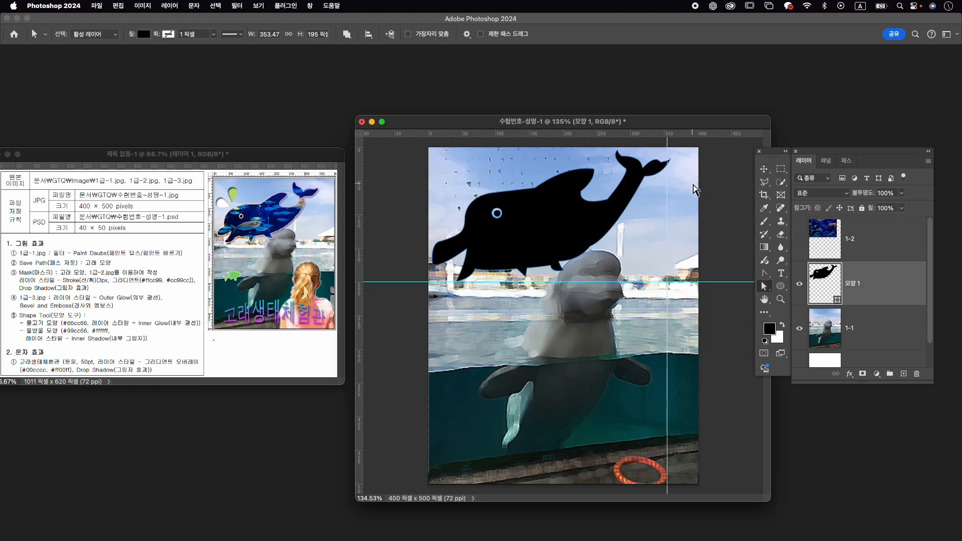
pyautogui.click(662, 161)
pyautogui.moveTo(673, 172); pyautogui.dragTo(661, 168)
# - Show the 1-2 layer and enlarge the fish image to about 102%, extending its right edge to the vertical guide
pyautogui.click(844, 249)
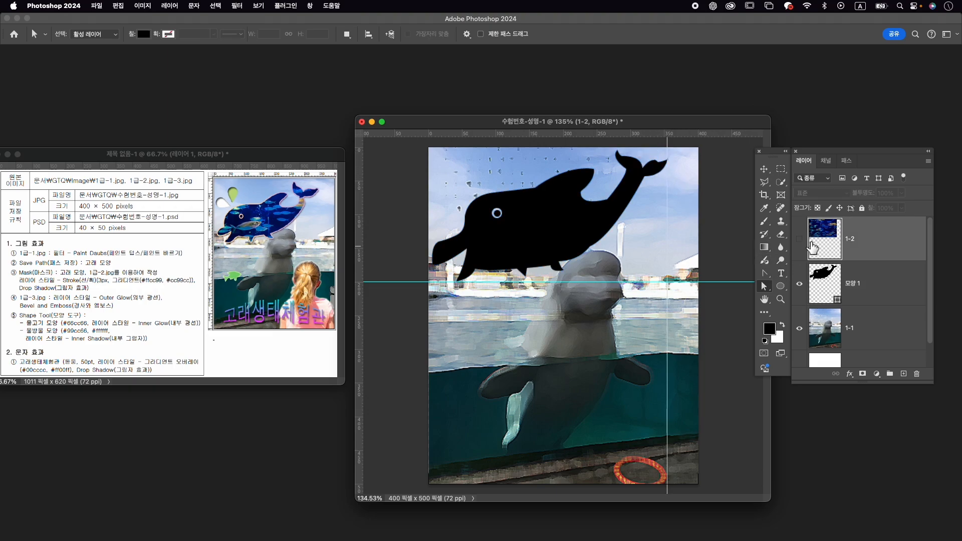
pyautogui.click(799, 243)
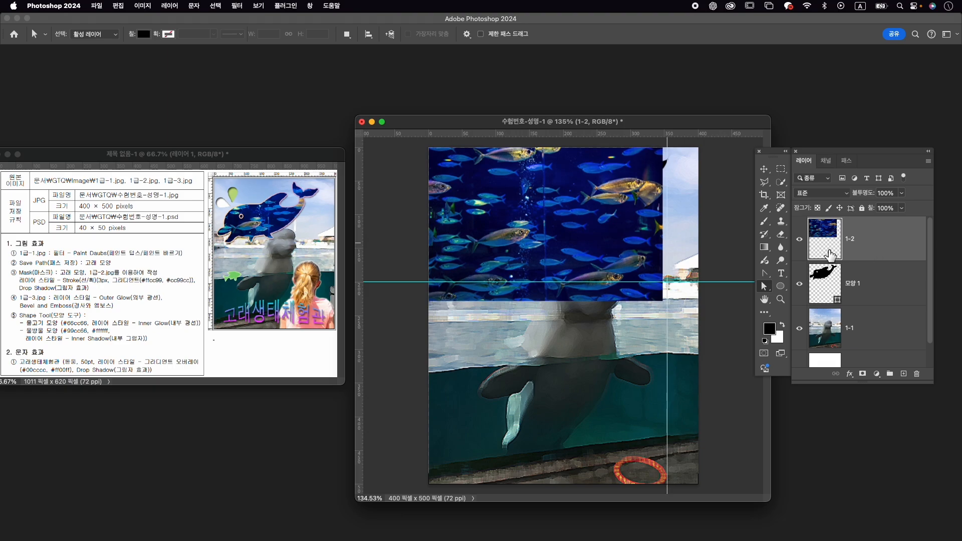
pyautogui.press('super+t')
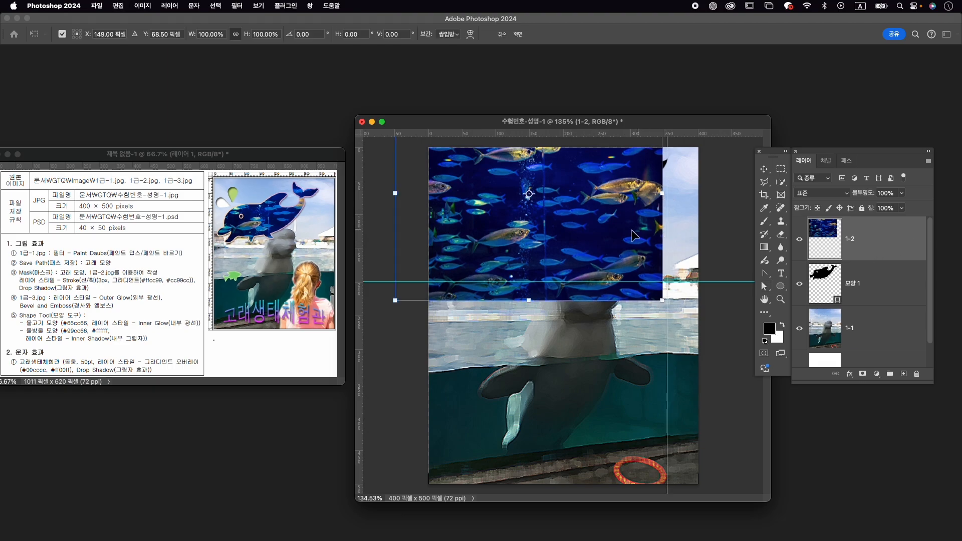
pyautogui.moveTo(664, 199)
pyautogui.mouseDown()
pyautogui.moveTo(670, 185)
pyautogui.moveTo(670, 199)
pyautogui.mouseUp()
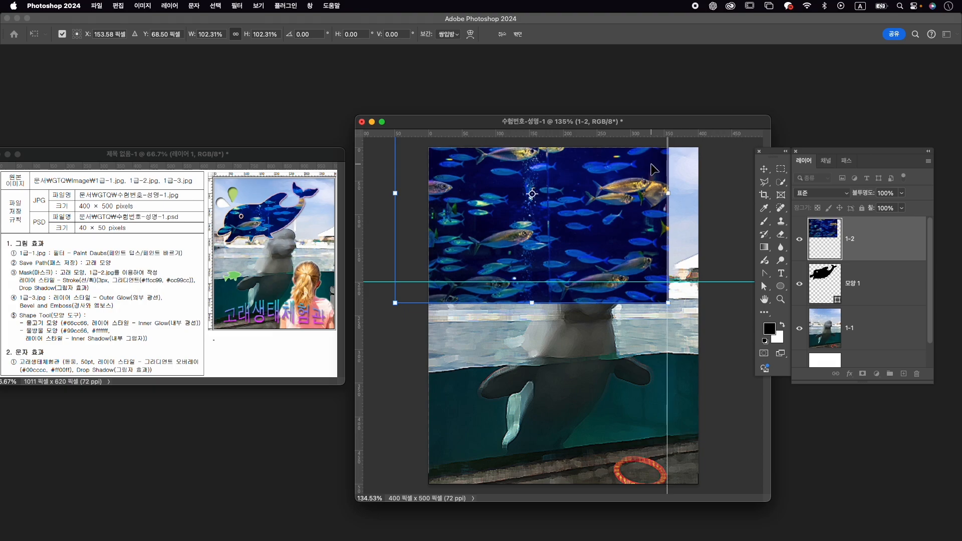
pyautogui.press('Return')
# - Clip the 1-2 fish layer to the whale shape with a clipping mask
pyautogui.rightClick(892, 244)
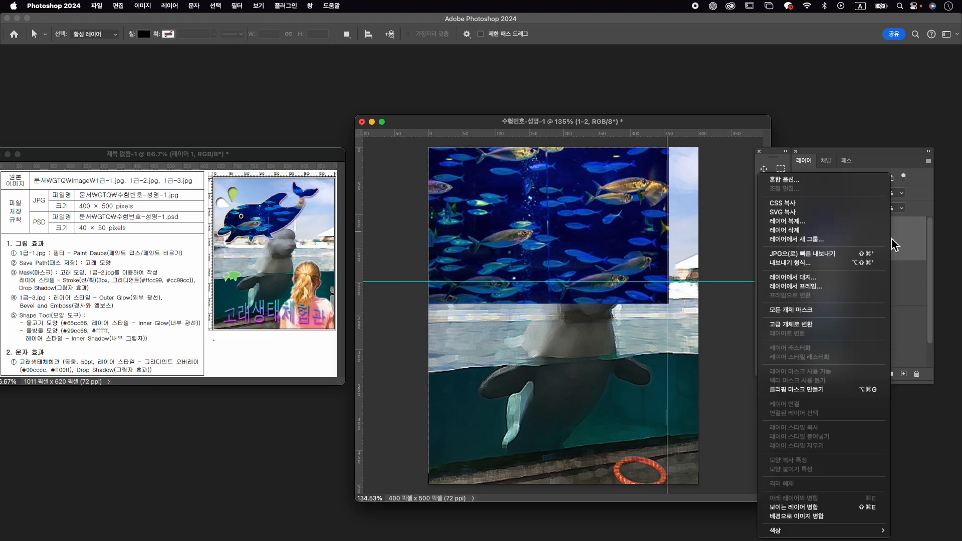
pyautogui.click(895, 243)
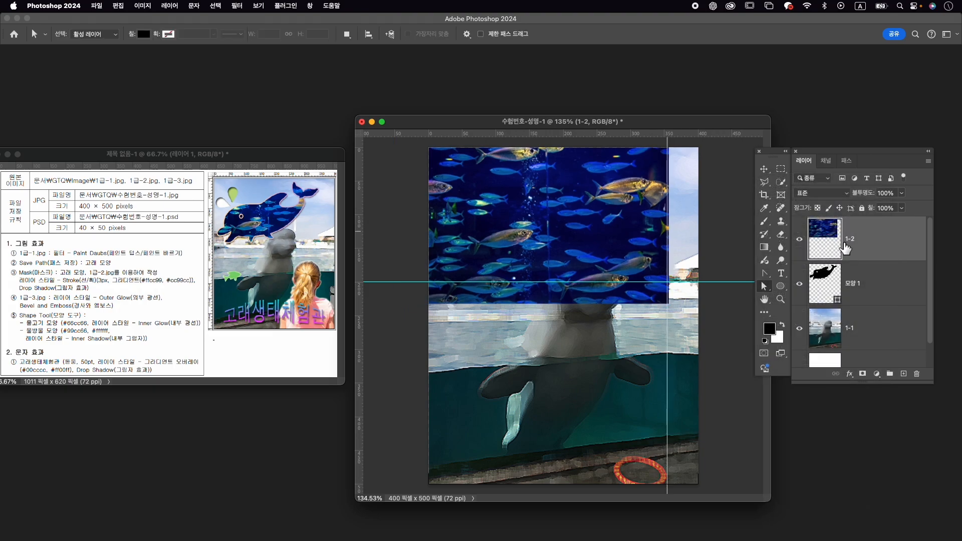
pyautogui.rightClick(826, 234)
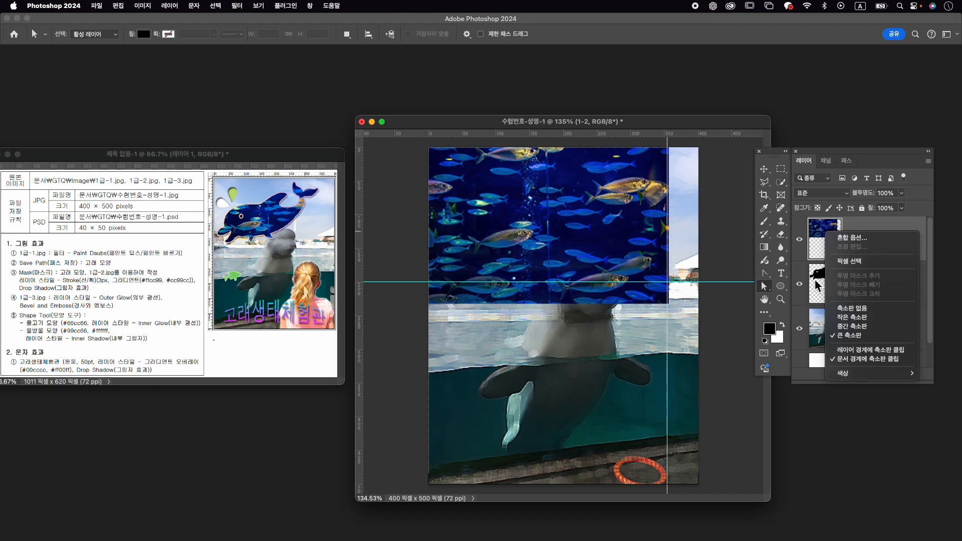
pyautogui.click(824, 241)
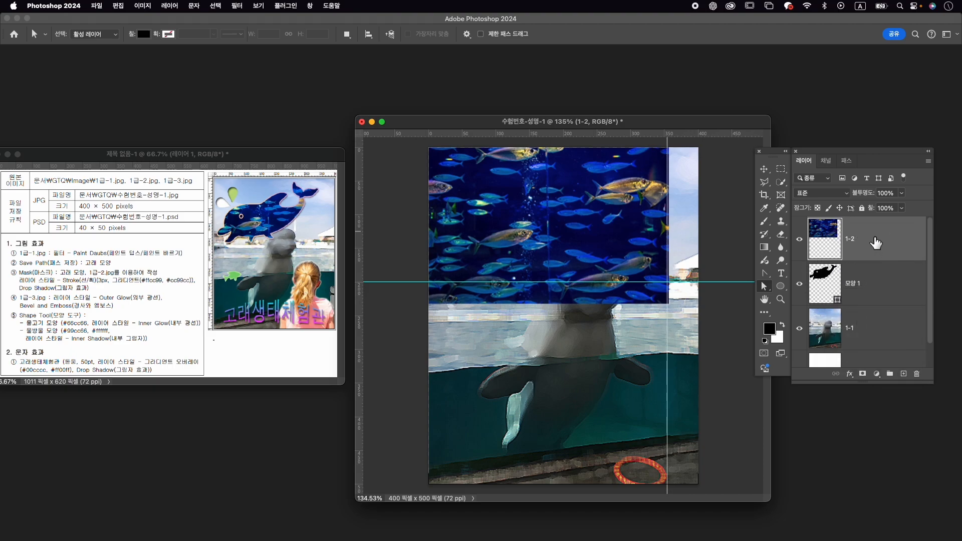
pyautogui.rightClick(875, 238)
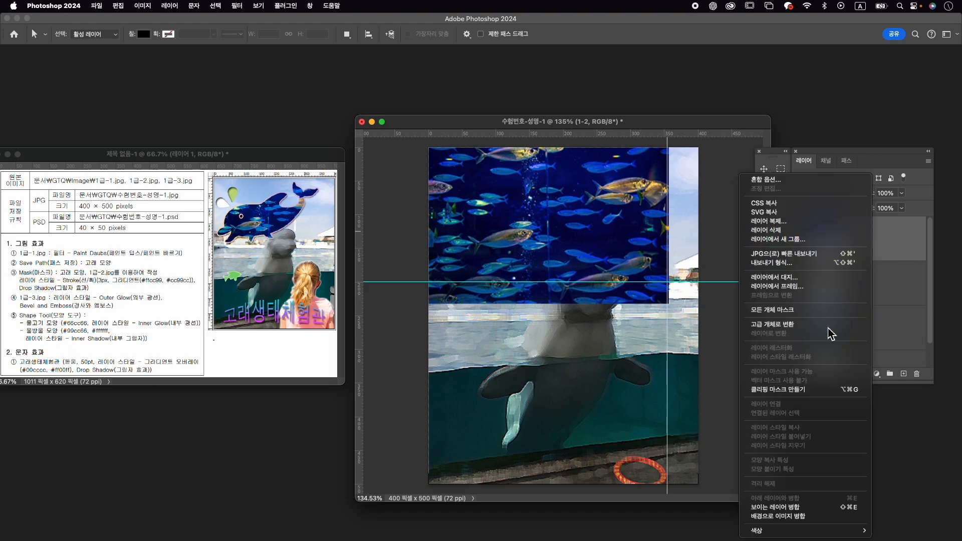
pyautogui.click(822, 390)
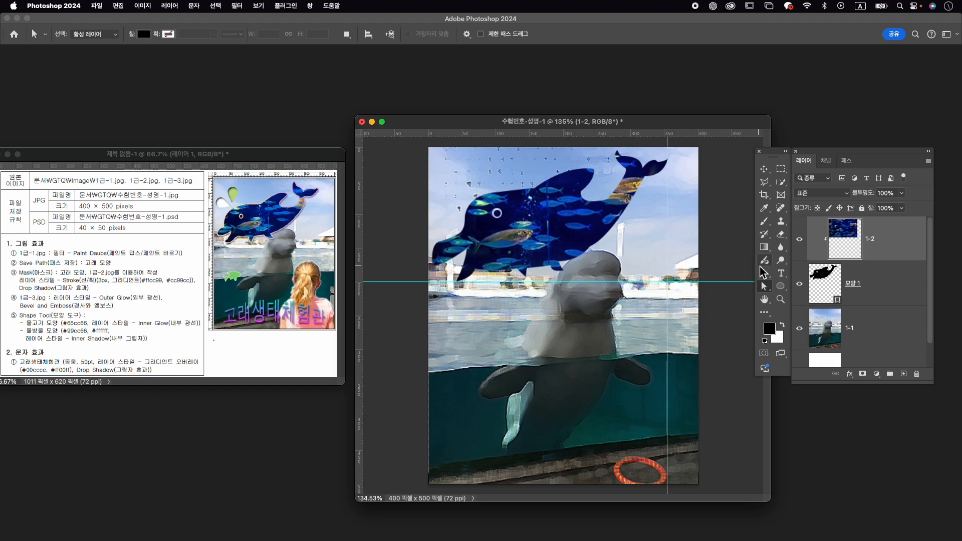
# - Add a 3 px gradient Stroke to the whale shape layer and set the gradient's starting color to #ffcc99
pyautogui.click(826, 283)
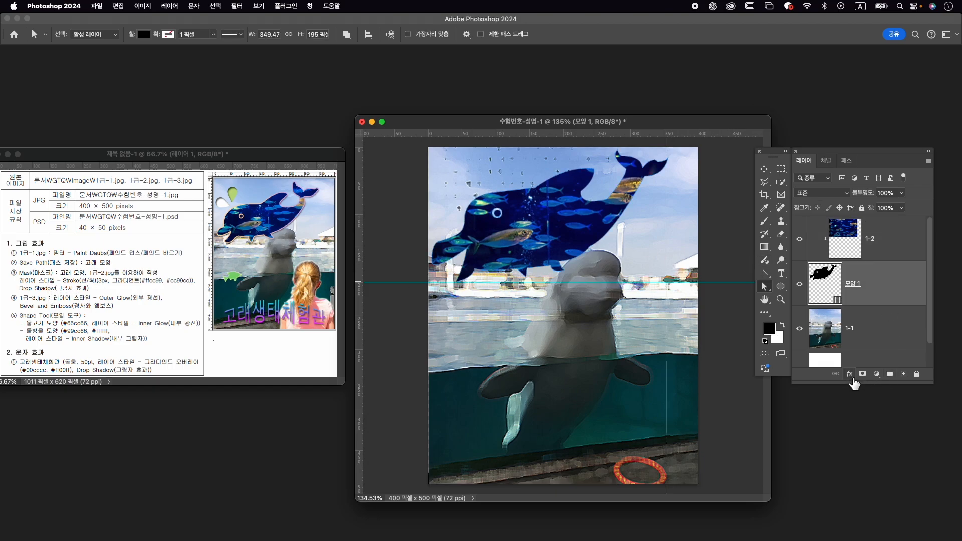
pyautogui.click(850, 373)
pyautogui.click(877, 413)
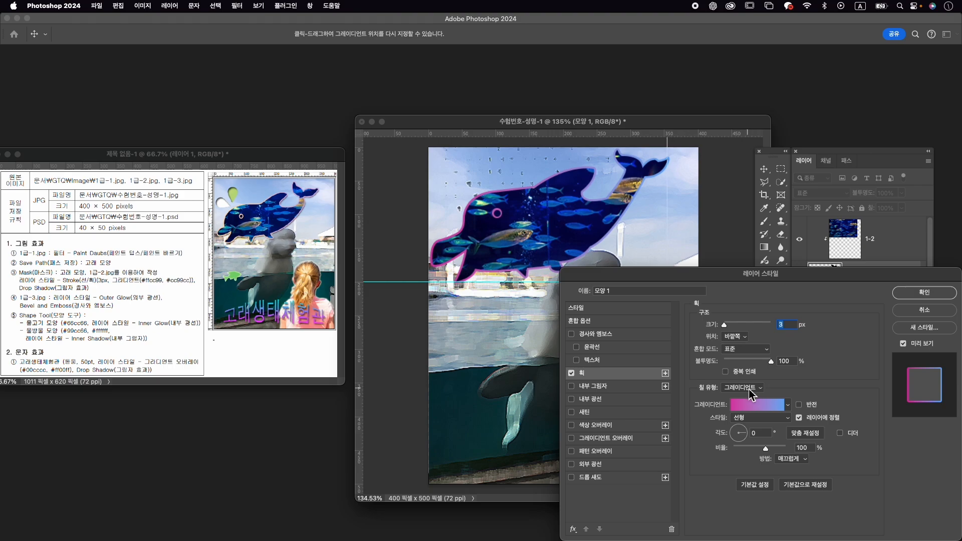
pyautogui.click(775, 408)
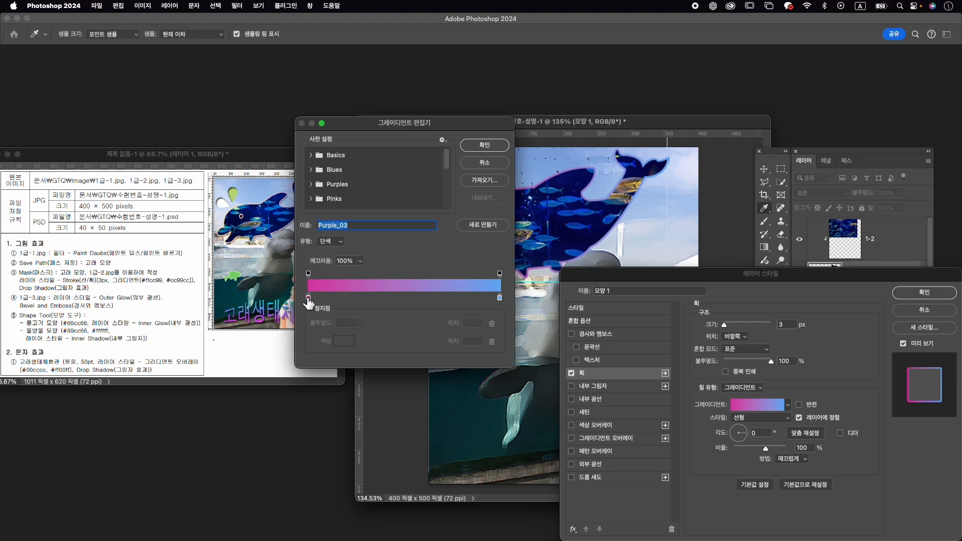
pyautogui.doubleClick(308, 297)
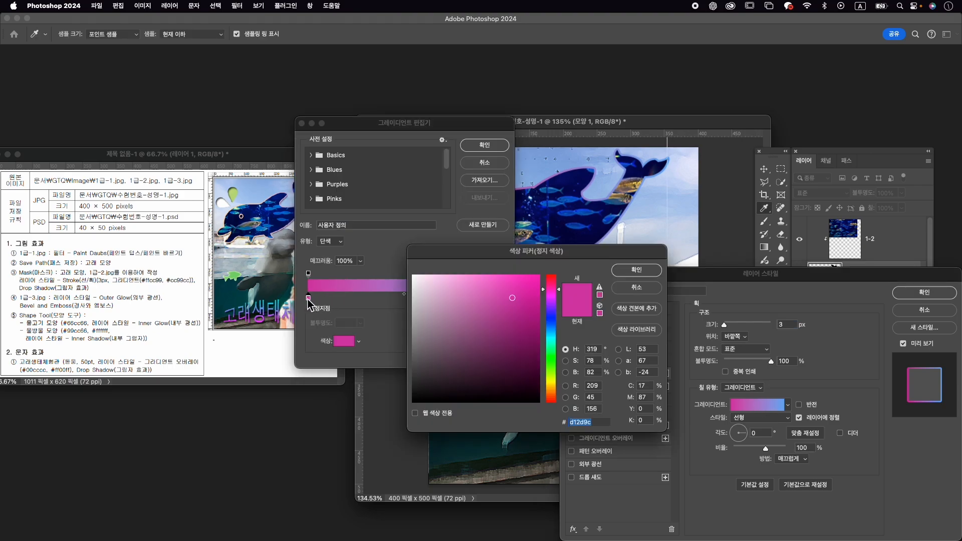
pyautogui.write('ffcc99')
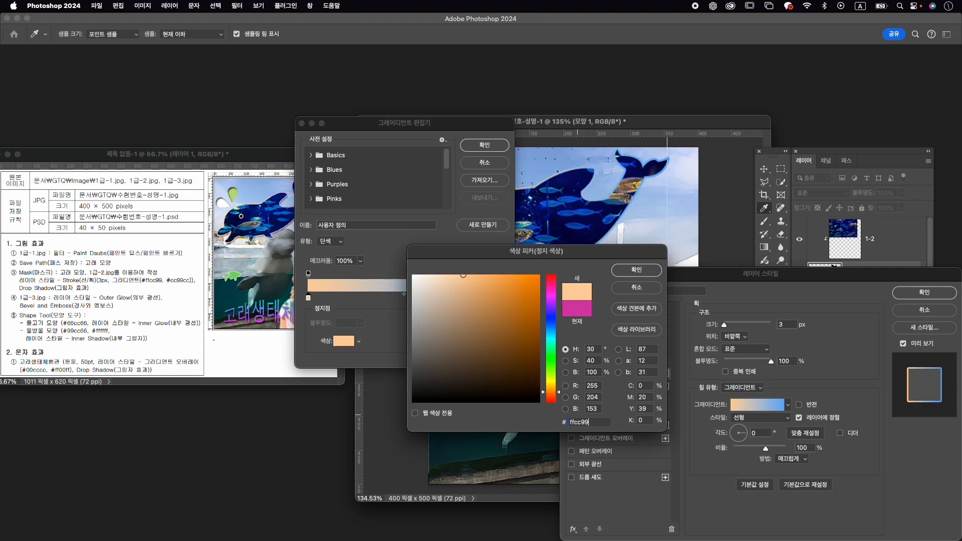
pyautogui.press('Return')
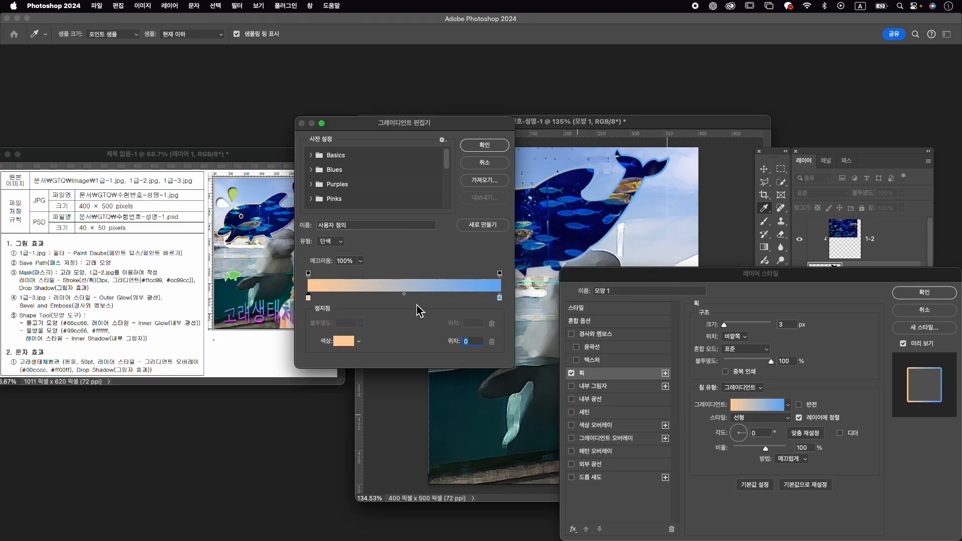
# - Set the stroke gradient's end color to #cc99cc and add a Drop Shadow to the whale shape
pyautogui.doubleClick(500, 297)
pyautogui.write('cc')
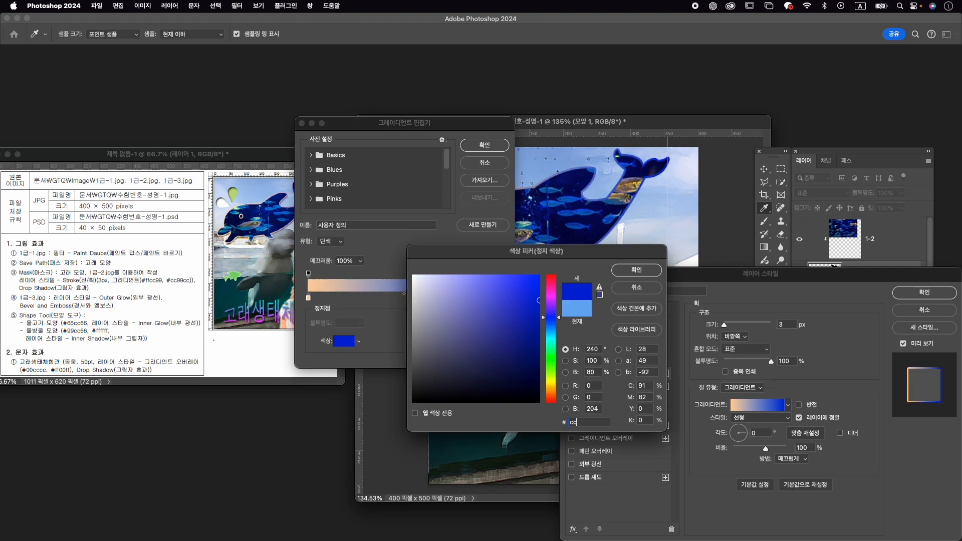
pyautogui.write('99cc')
pyautogui.press('Return')
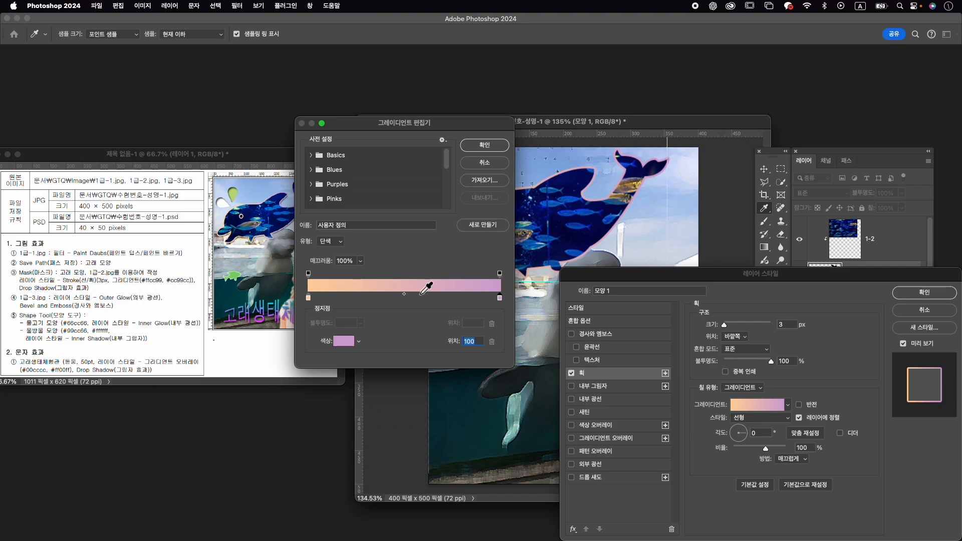
pyautogui.click(484, 145)
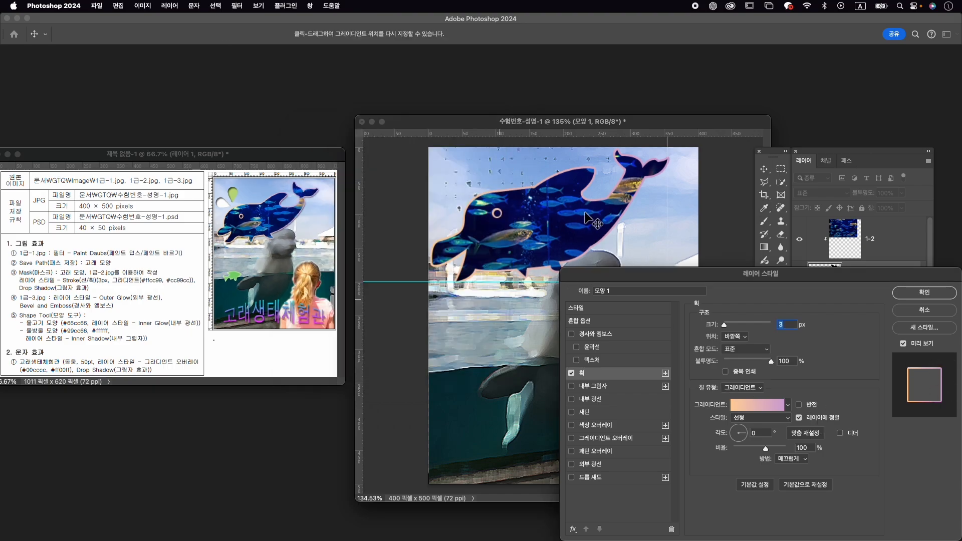
pyautogui.click(572, 477)
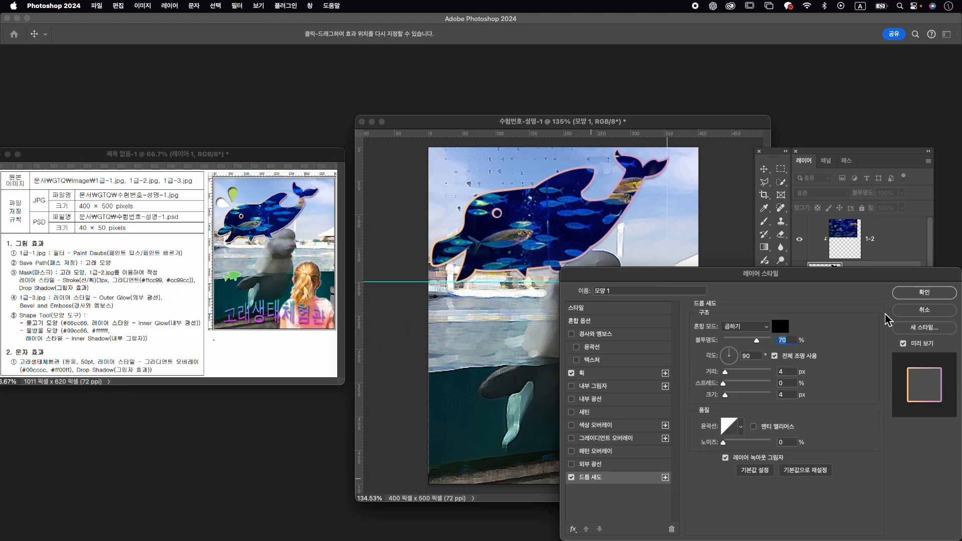
pyautogui.click(924, 292)
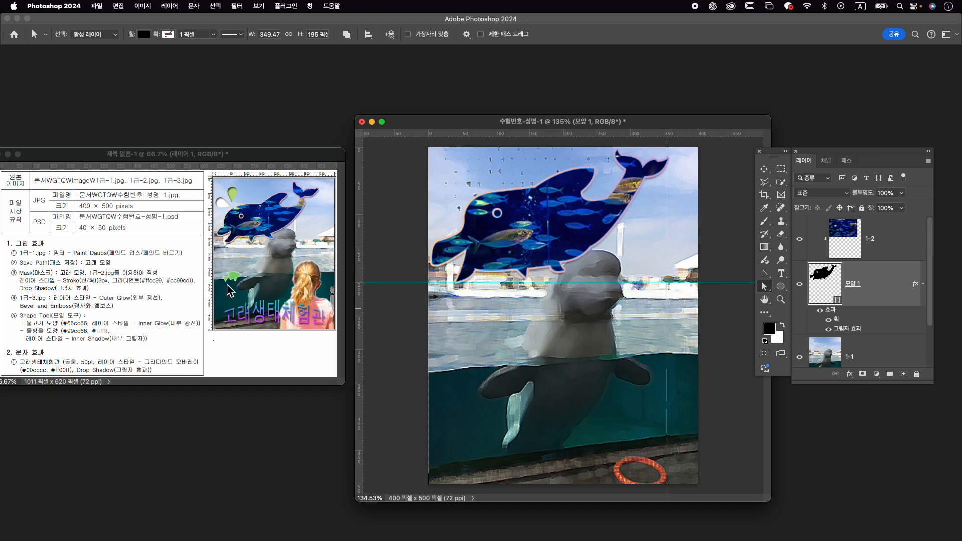
# - Open 1급-3.jpg and place its window over the upper part of the composition
pyautogui.press('super+o')
pyautogui.click(614, 152)
pyautogui.click(652, 338)
pyautogui.moveTo(251, 78); pyautogui.dragTo(627, 71)
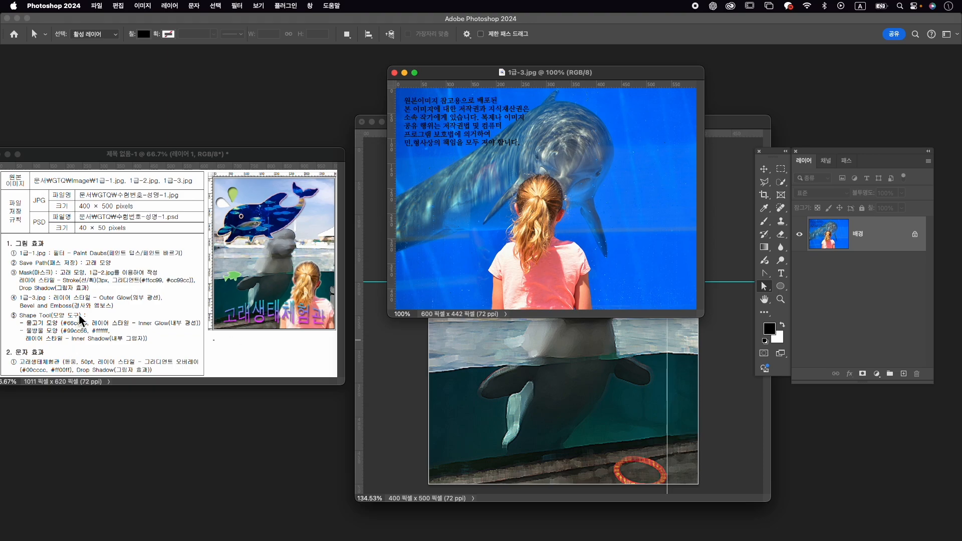
# - Select the girl in 1급-3.jpg with the Object Selection tool and isolate her with a layer mask
pyautogui.click(780, 182)
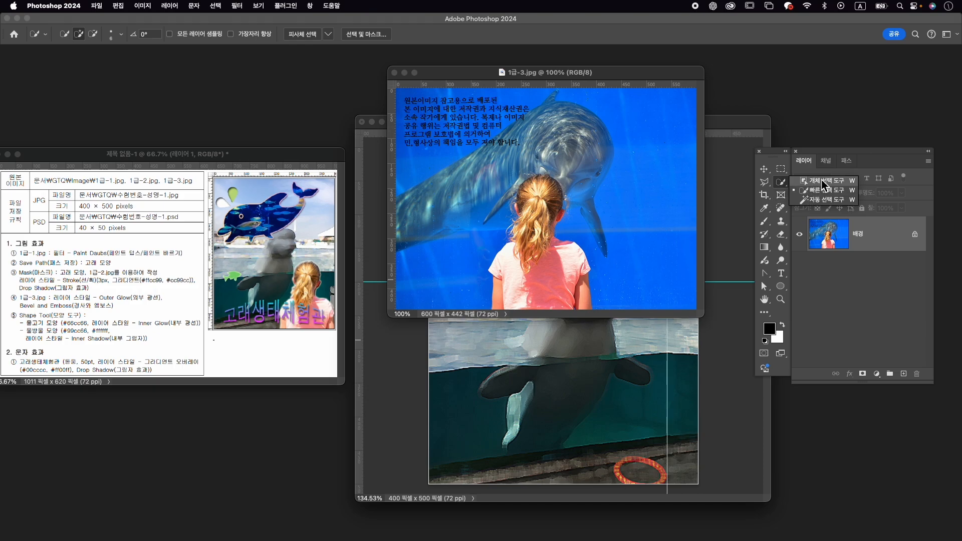
pyautogui.click(811, 186)
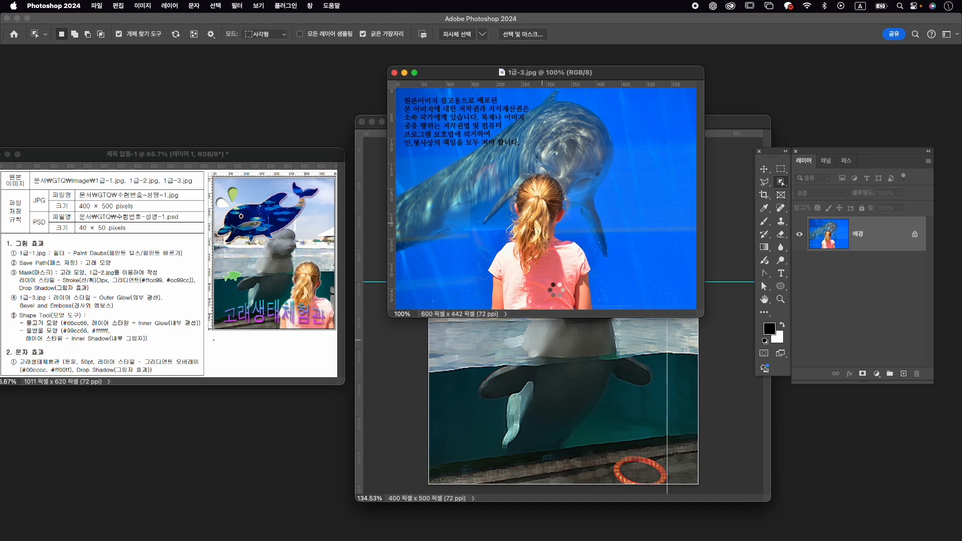
pyautogui.click(562, 224)
pyautogui.click(863, 374)
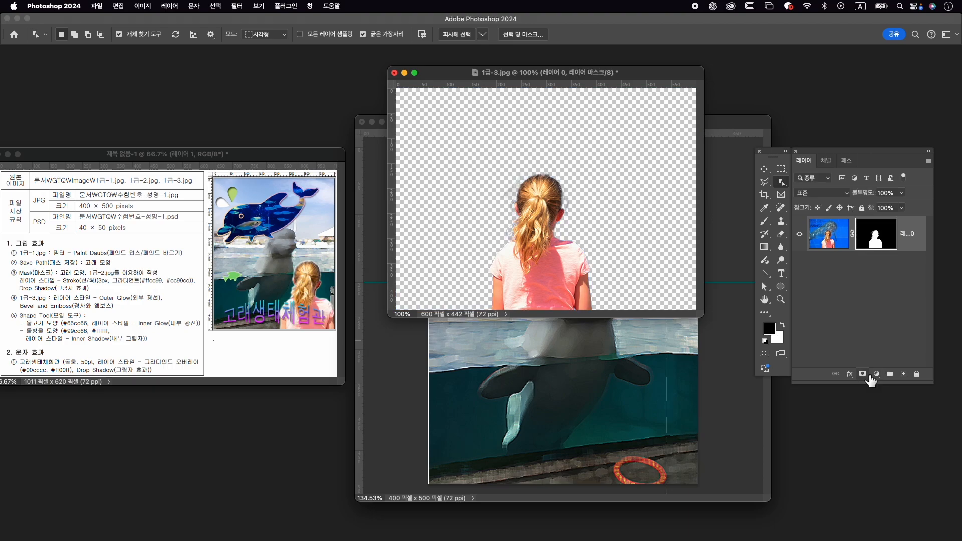
# - Copy the masked girl layer into the whale composition and close 1급-3.jpg without saving it
pyautogui.press('v')
pyautogui.moveTo(554, 246); pyautogui.dragTo(522, 175)
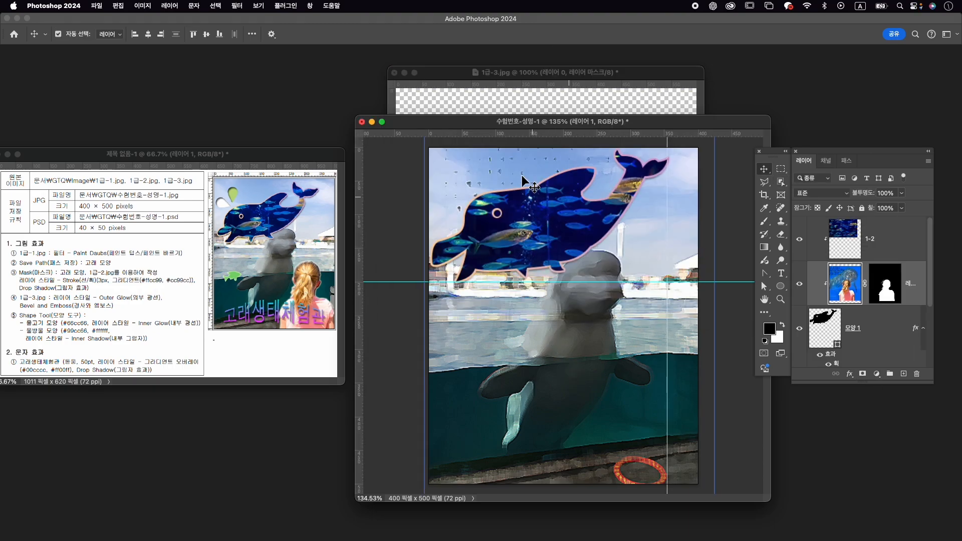
pyautogui.click(395, 72)
pyautogui.click(506, 221)
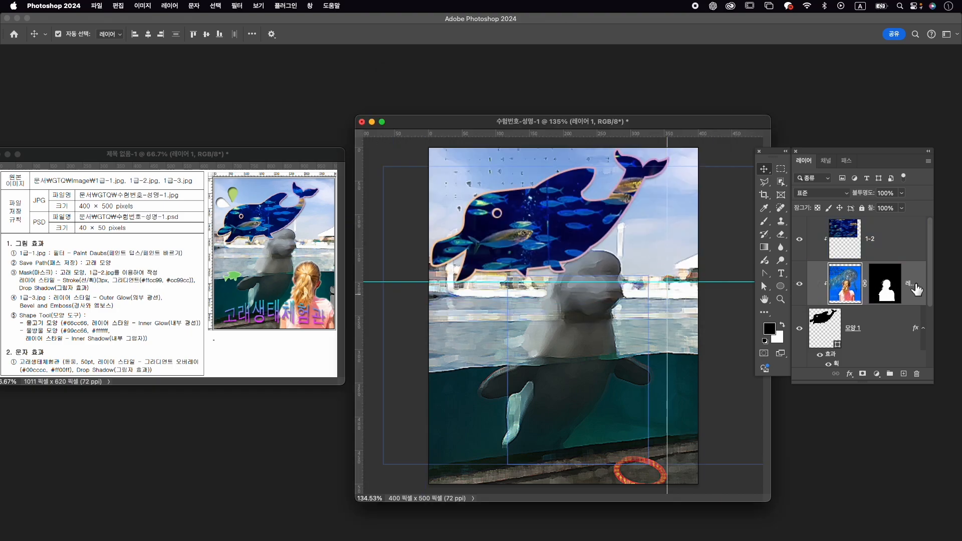
# - Move the girl layer above the 1-2 layer and release it from the whale's clipping mask
pyautogui.moveTo(916, 290); pyautogui.dragTo(912, 239)
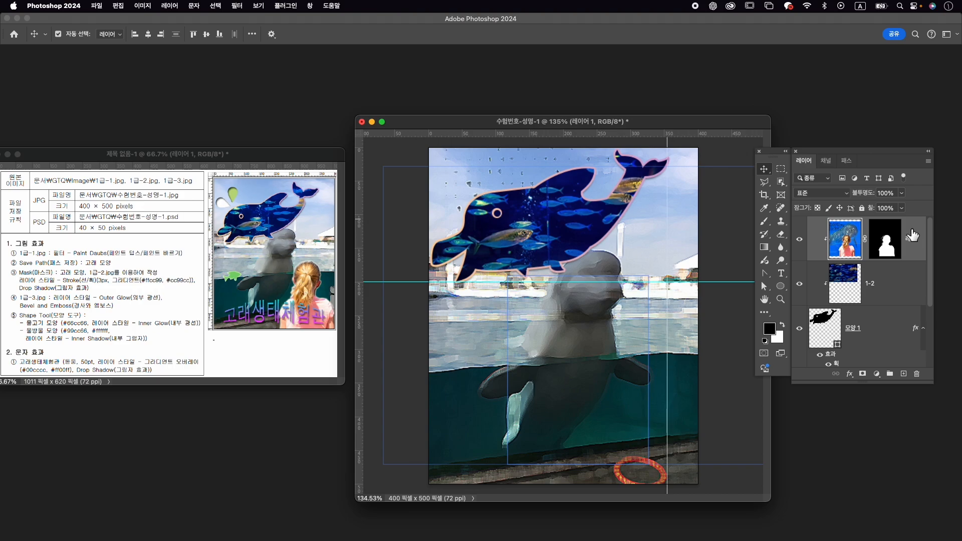
pyautogui.rightClick(916, 228)
pyautogui.press('Escape')
pyautogui.rightClick(870, 235)
pyautogui.click(913, 231)
pyautogui.rightClick(919, 237)
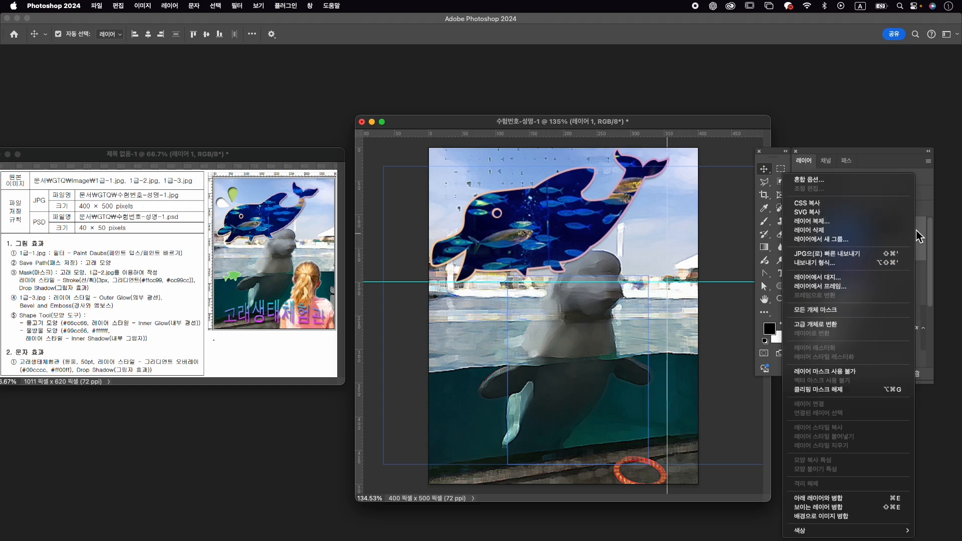
pyautogui.click(844, 390)
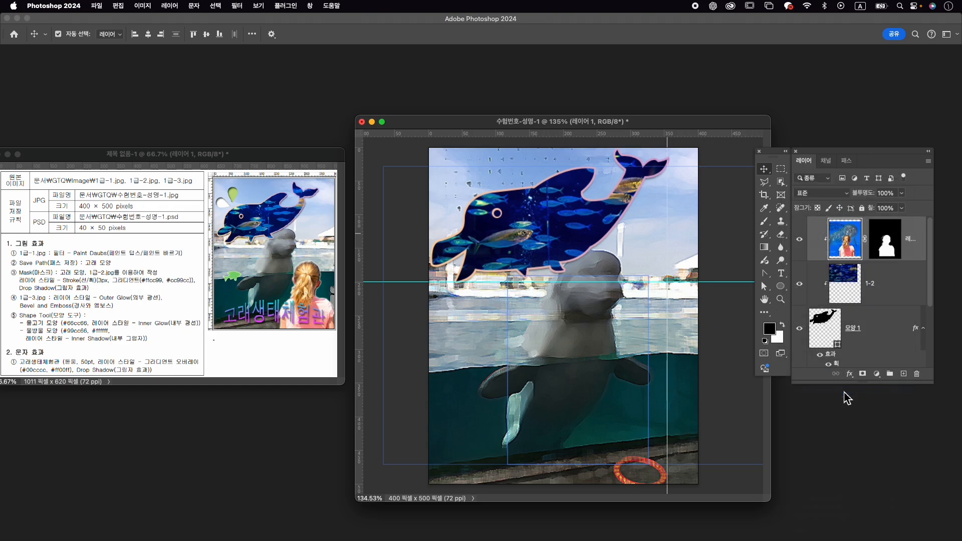
# - Rename the girl layer as 1-3
pyautogui.doubleClick(896, 240)
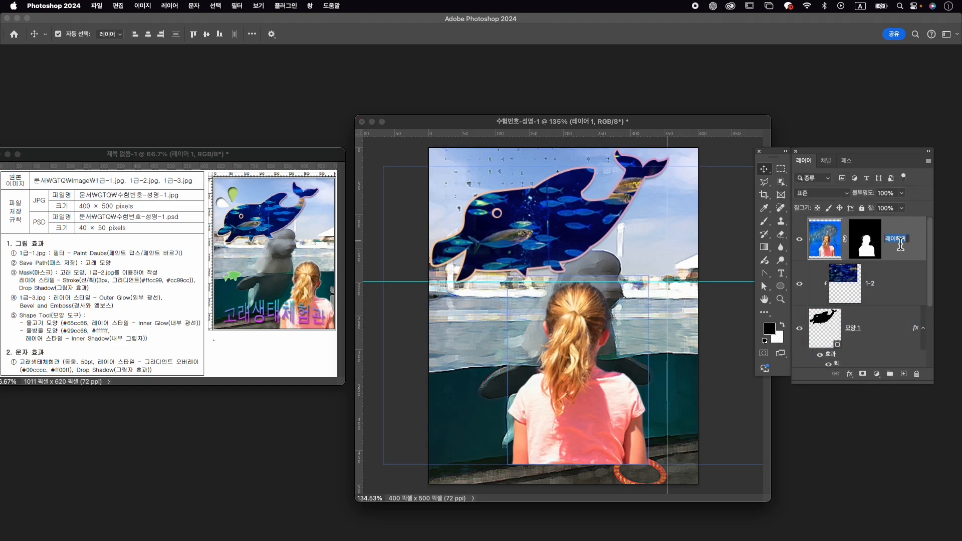
pyautogui.write('1-3')
pyautogui.press('Return')
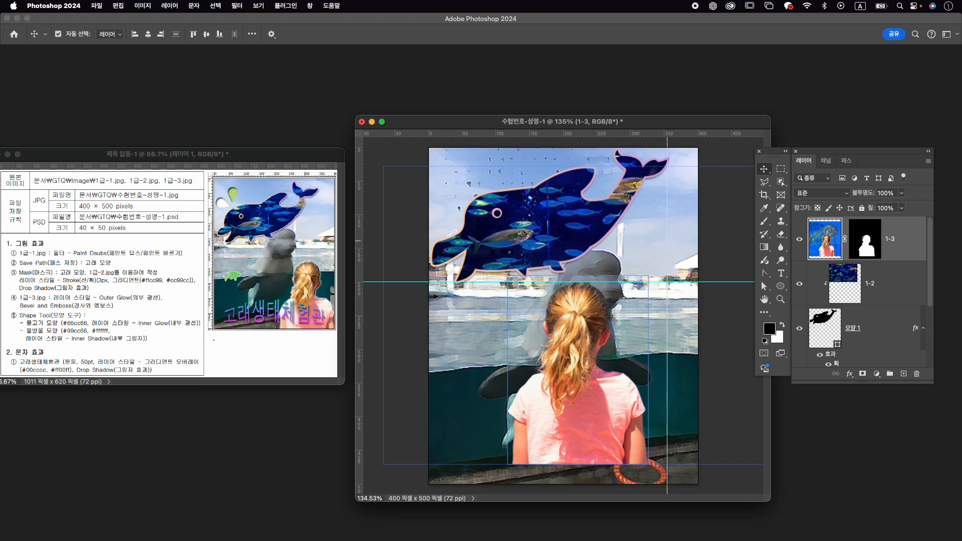
# - Scale the girl to about 86% and position her in the lower-right corner of the canvas
pyautogui.press('super+t')
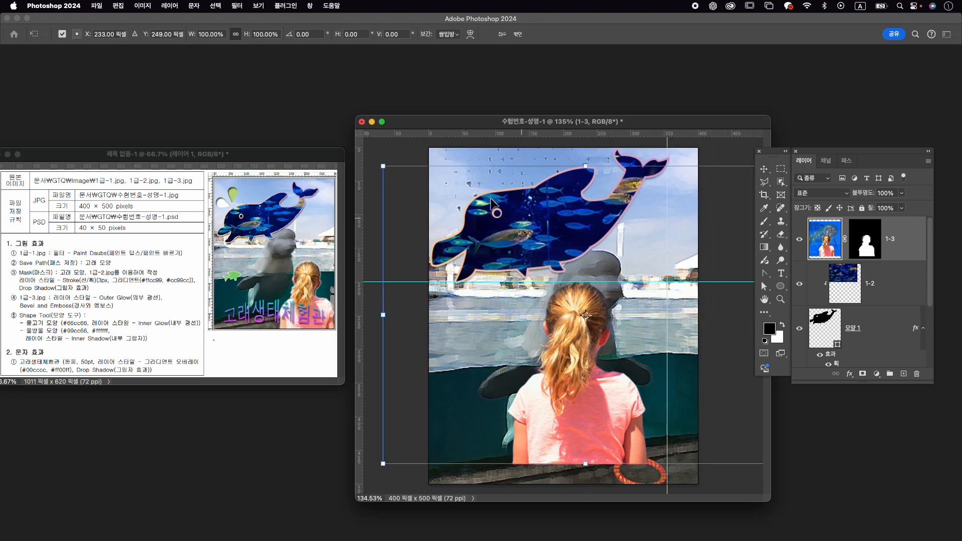
pyautogui.moveTo(384, 165); pyautogui.dragTo(445, 211)
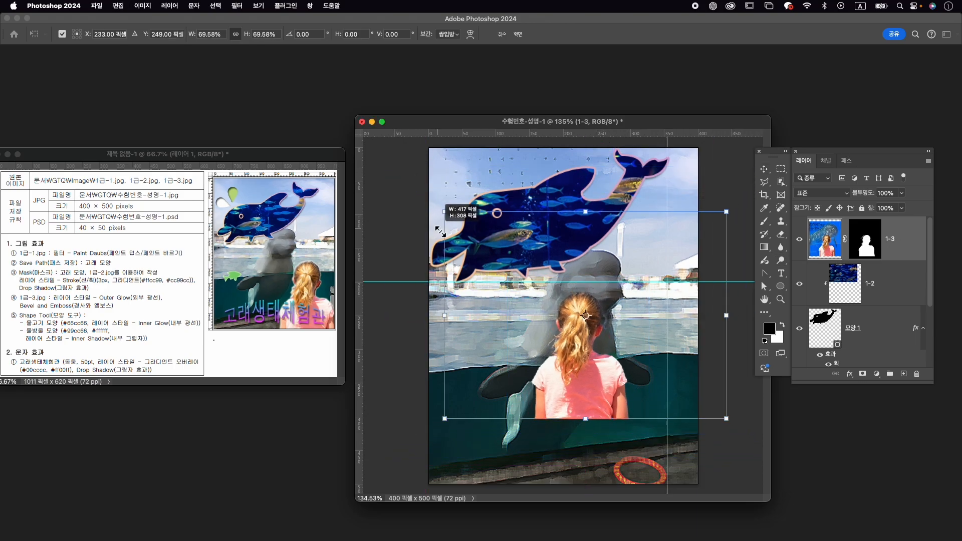
pyautogui.moveTo(537, 341); pyautogui.dragTo(594, 410)
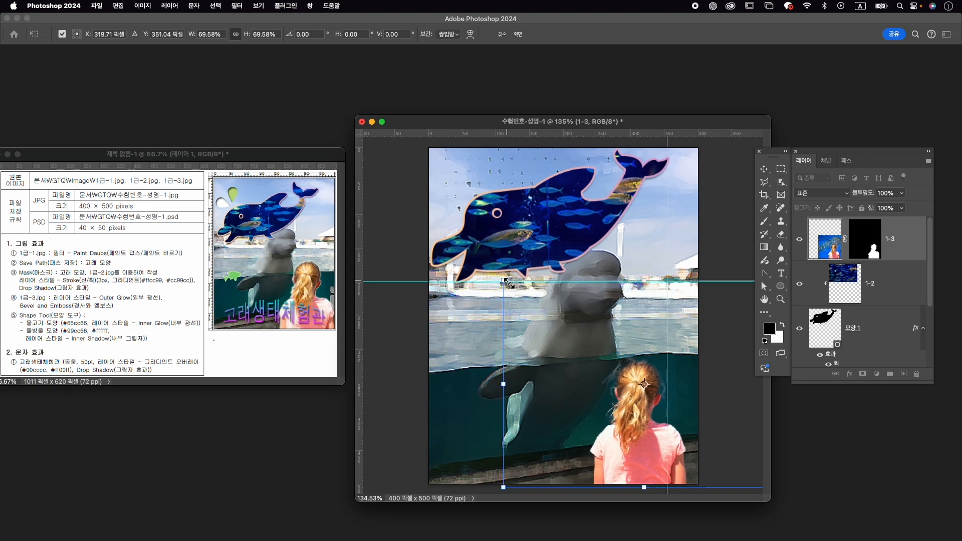
pyautogui.moveTo(506, 282); pyautogui.dragTo(419, 260)
pyautogui.moveTo(603, 386); pyautogui.dragTo(620, 376)
pyautogui.press('Return')
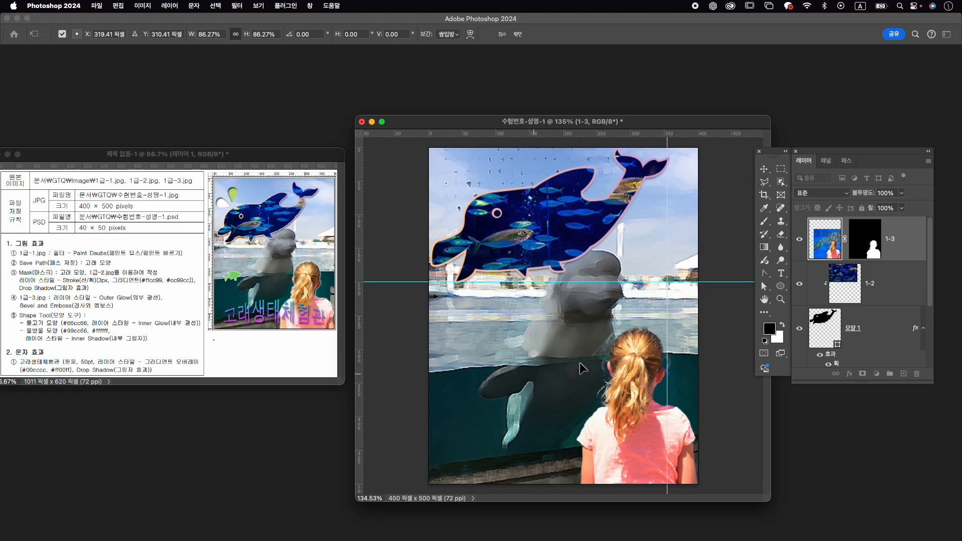
# - Shift the 1-1 background image slightly to the left with Free Transform
pyautogui.click(540, 331)
pyautogui.press('super+t')
pyautogui.moveTo(545, 323); pyautogui.dragTo(539, 325)
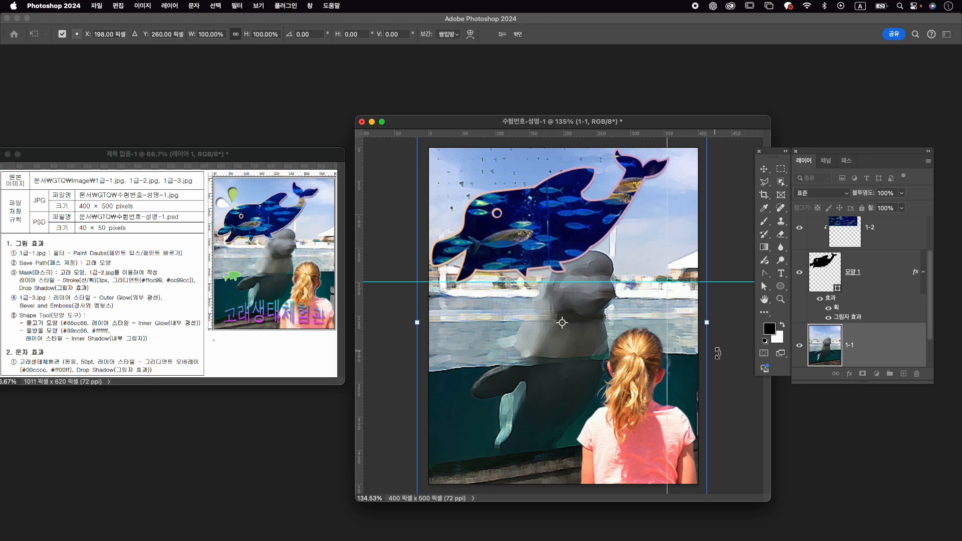
pyautogui.press('Return')
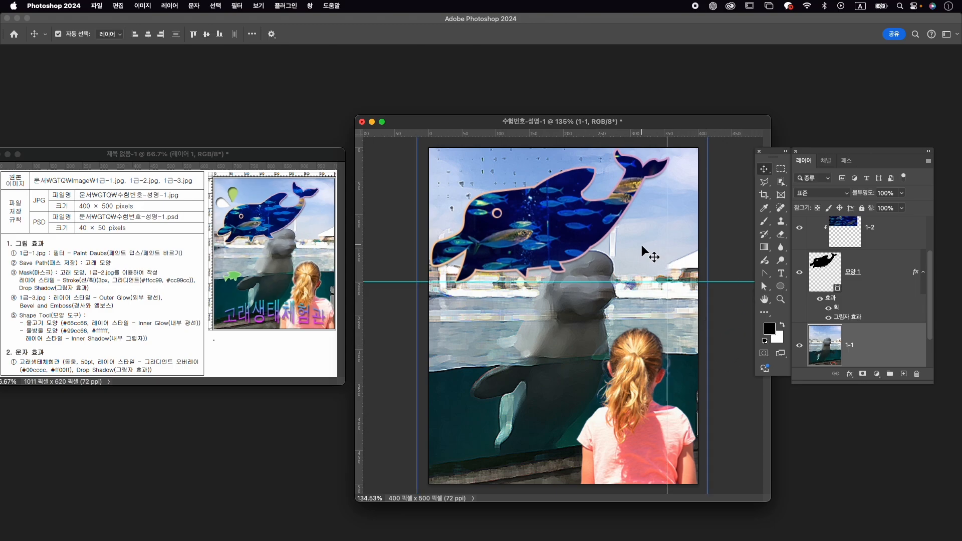
# - Apply Outer Glow and Bevel and Emboss effects to the girl on layer 1-3
pyautogui.scroll(3, 884, 256)
pyautogui.click(907, 247)
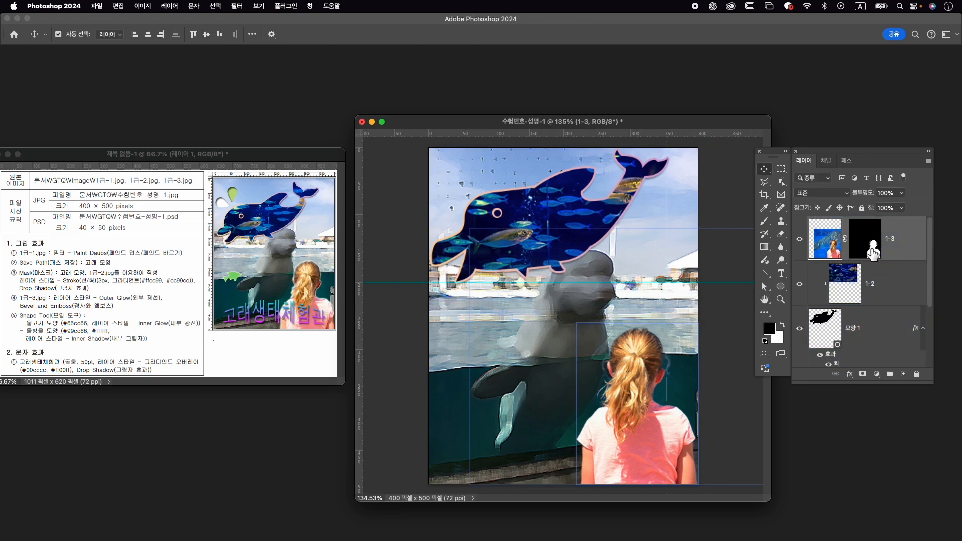
pyautogui.click(821, 335)
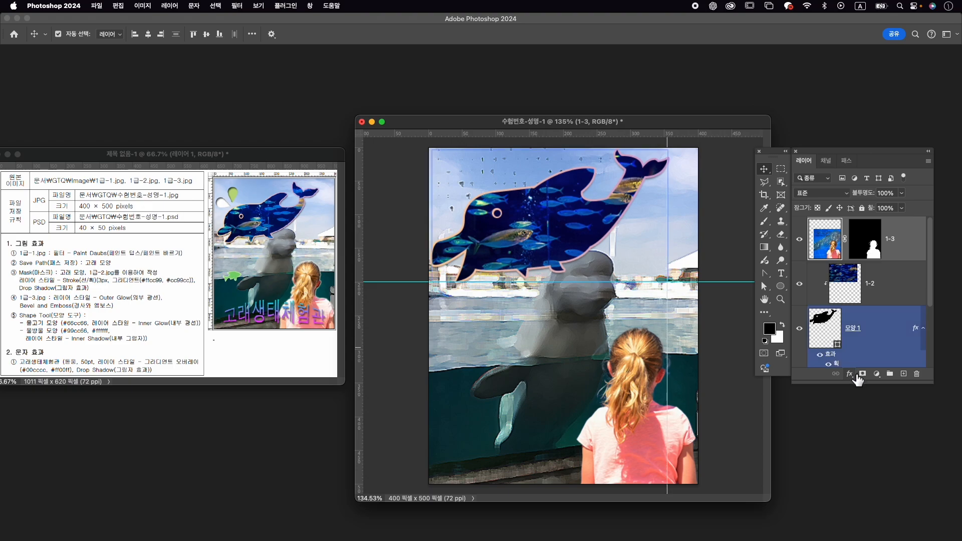
pyautogui.click(849, 374)
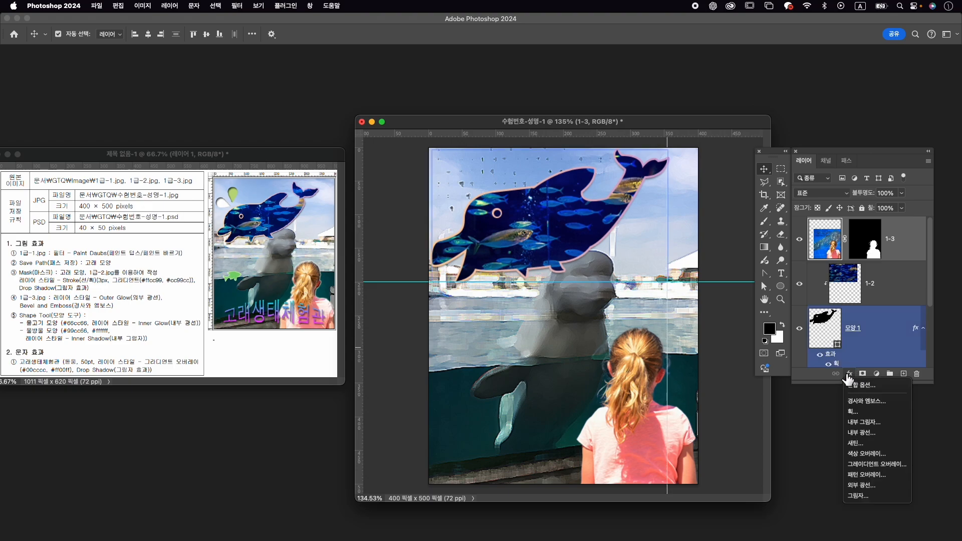
pyautogui.click(871, 485)
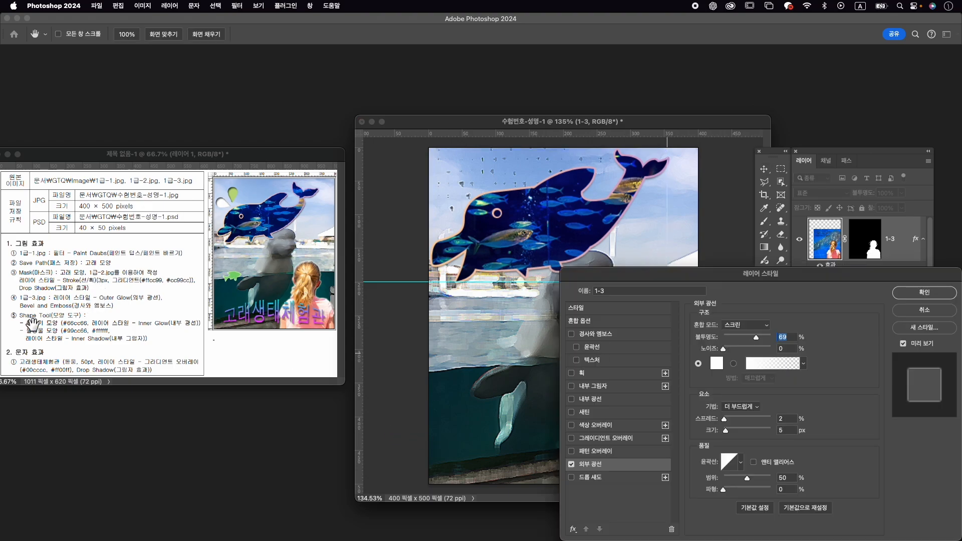
pyautogui.click(594, 336)
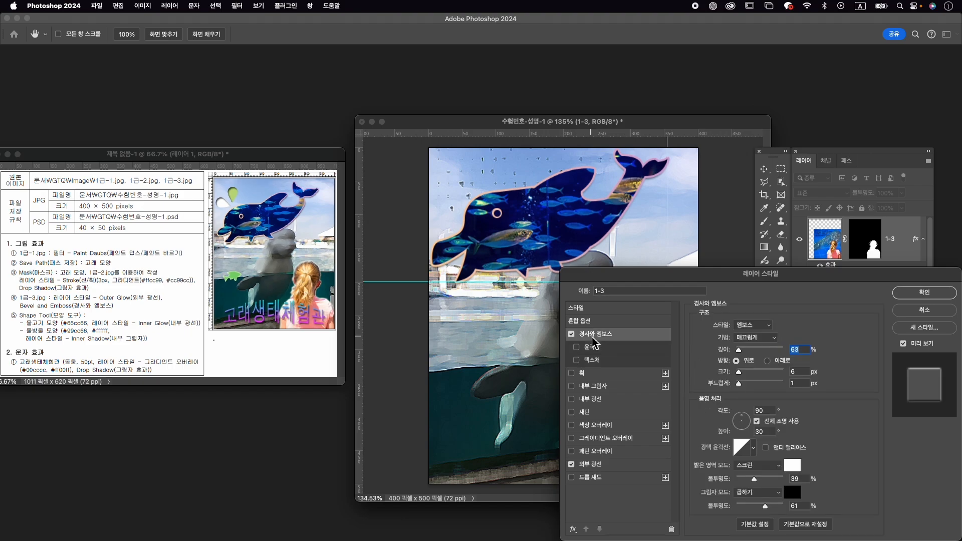
pyautogui.click(938, 296)
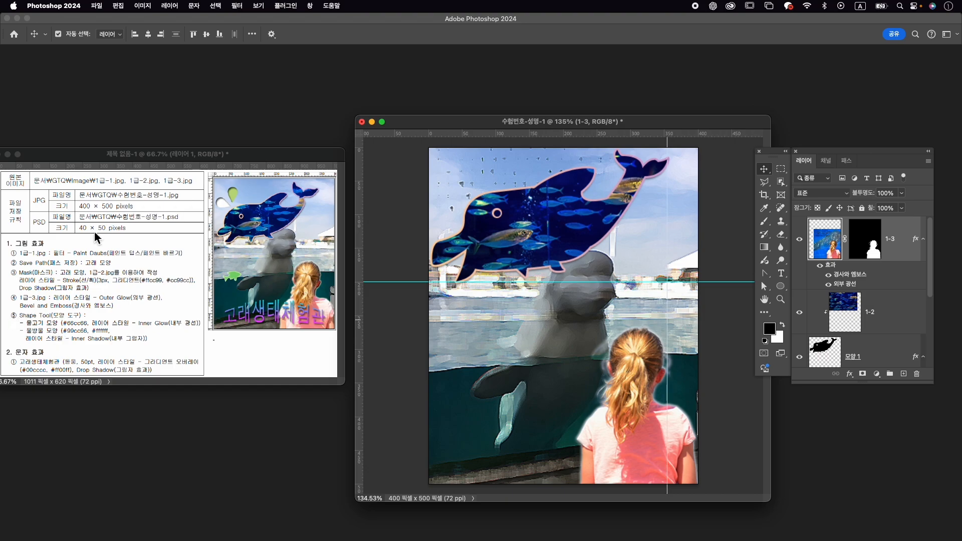
# - Show the Shapes panel, place it above the layer list and enlarge it to reveal more shape groups
pyautogui.click(315, 6)
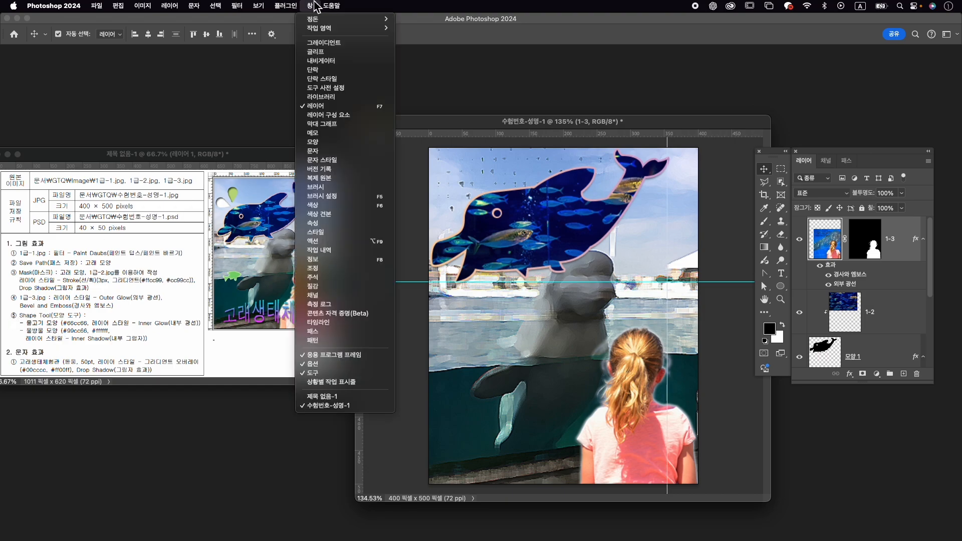
pyautogui.click(335, 142)
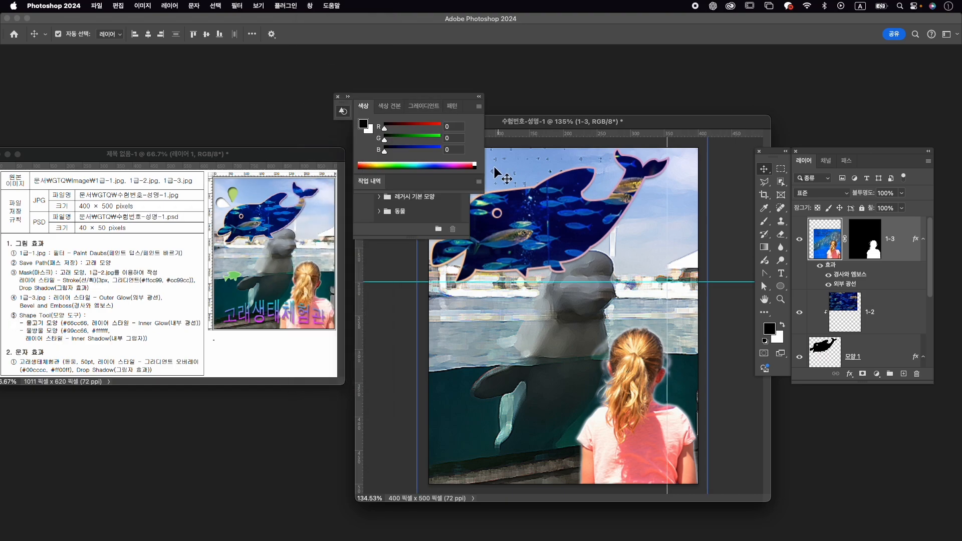
pyautogui.click(344, 114)
pyautogui.click(344, 114)
pyautogui.moveTo(406, 109); pyautogui.dragTo(762, 58)
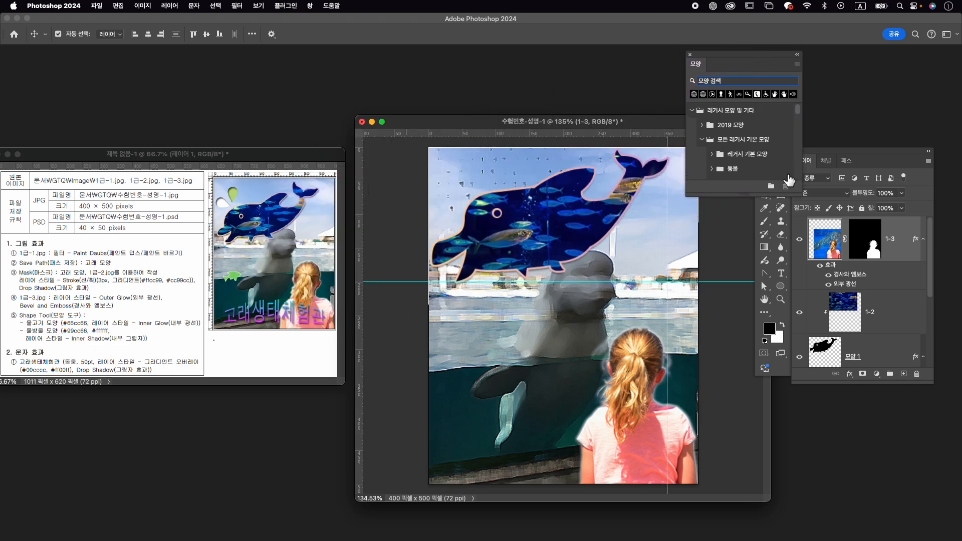
pyautogui.moveTo(802, 195); pyautogui.dragTo(847, 243)
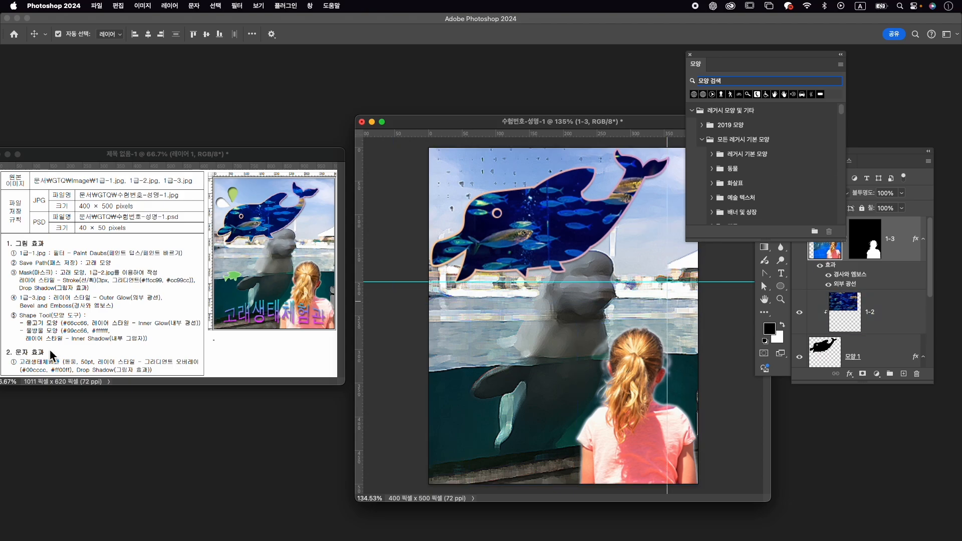
# - Find the 물고기 shape in the shape library and draw it about 59 × 33 px near the canvas's left edge, below the whale
pyautogui.click(735, 81)
pyautogui.press('capslock')
pyautogui.write('물고기')
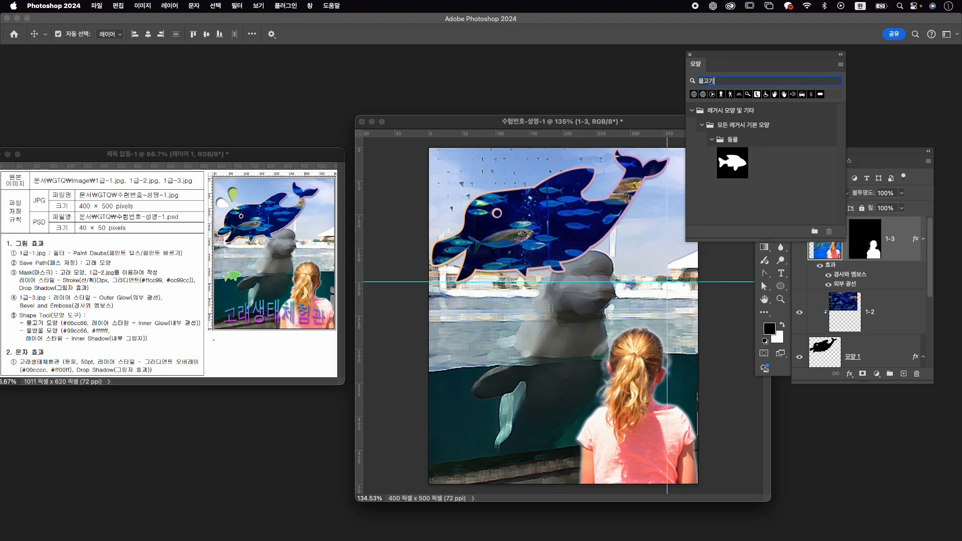
pyautogui.click(735, 170)
pyautogui.click(783, 288)
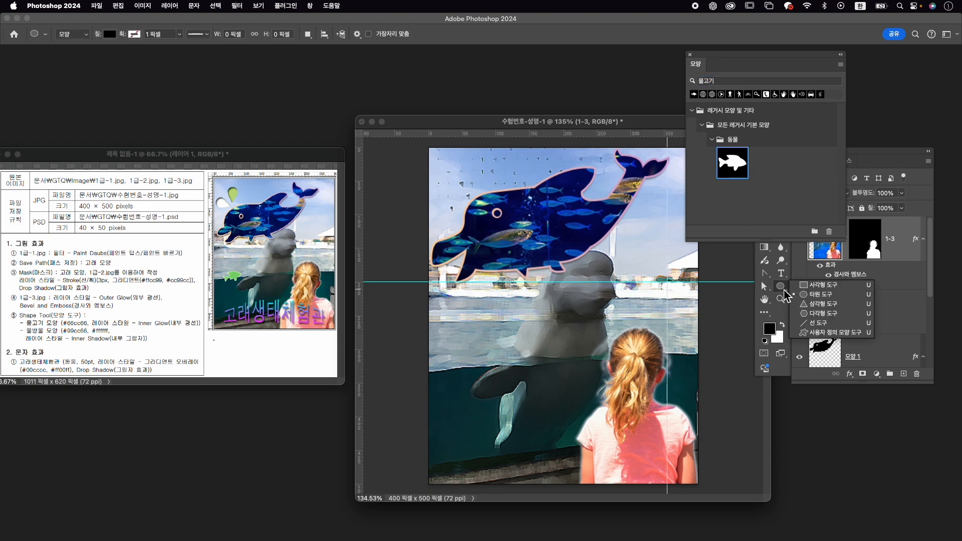
pyautogui.click(820, 333)
pyautogui.moveTo(449, 347); pyautogui.dragTo(480, 373)
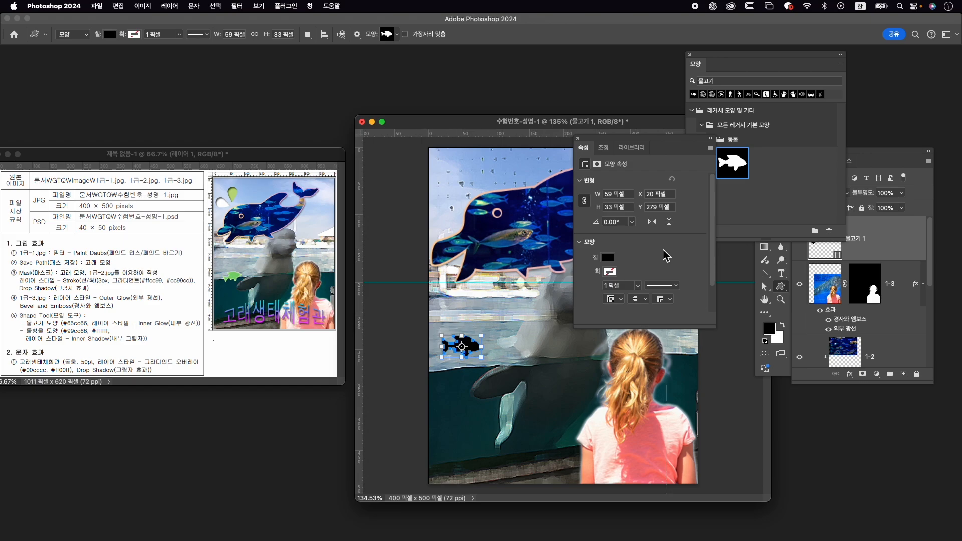
# - Set the fish shape's fill to solid colour #66cc66
pyautogui.click(609, 271)
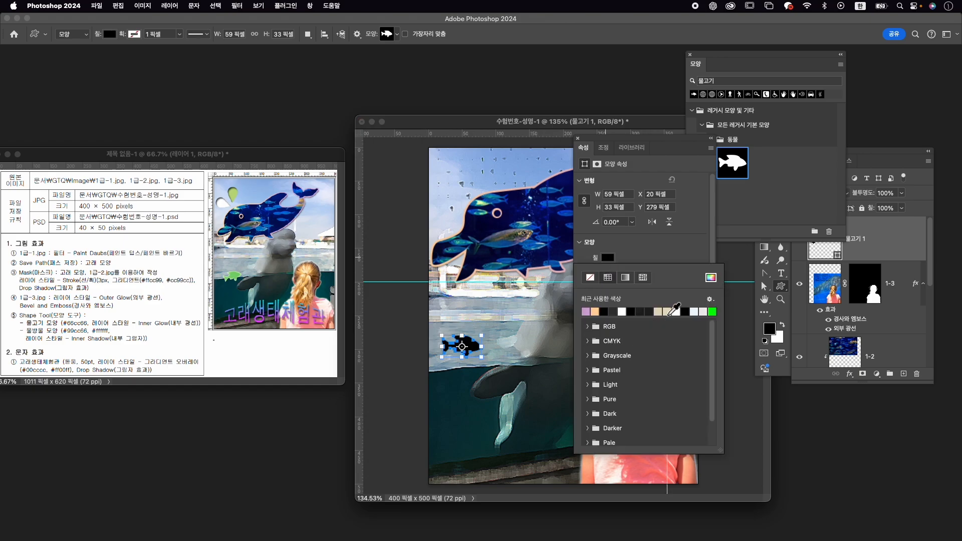
pyautogui.click(710, 278)
pyautogui.write('66cc66')
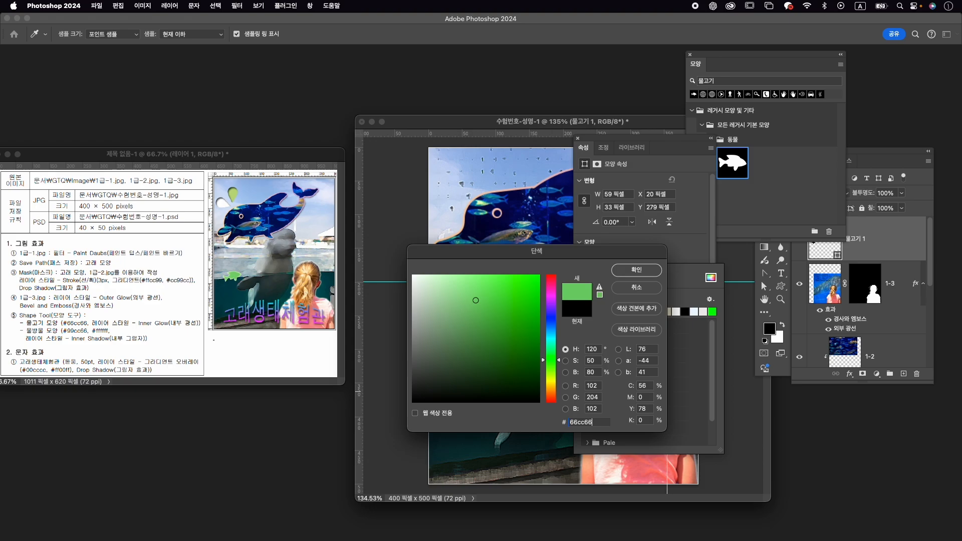
pyautogui.press('Return')
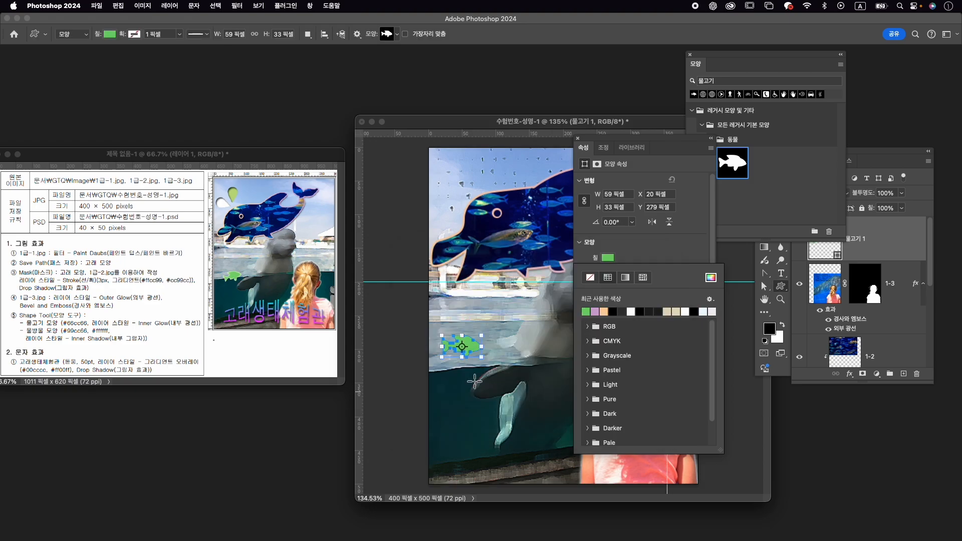
# - Apply an Inner Glow layer style to the fish shape
pyautogui.click(850, 375)
pyautogui.click(850, 376)
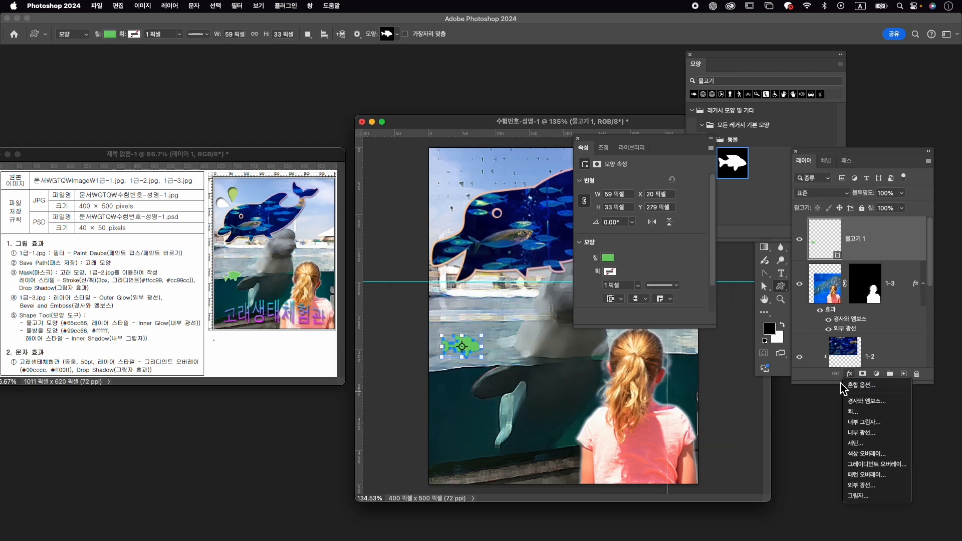
pyautogui.click(878, 433)
pyautogui.click(923, 292)
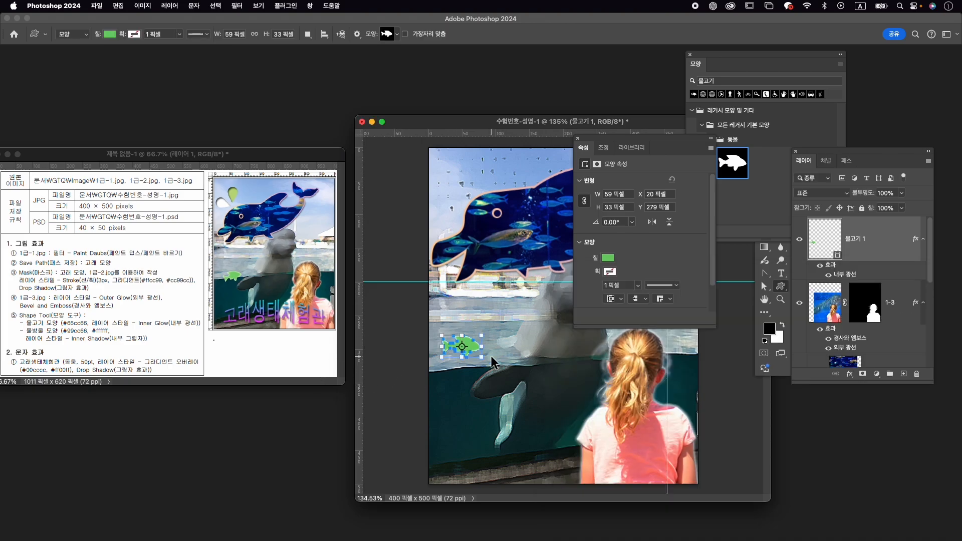
# - Rotate the fish about -15°, scale it to about 54 × 30 px and shift it slightly down and right
pyautogui.hotkey('ctrl', 't')
pyautogui.moveTo(492, 328); pyautogui.dragTo(482, 350)
pyautogui.press('Return')
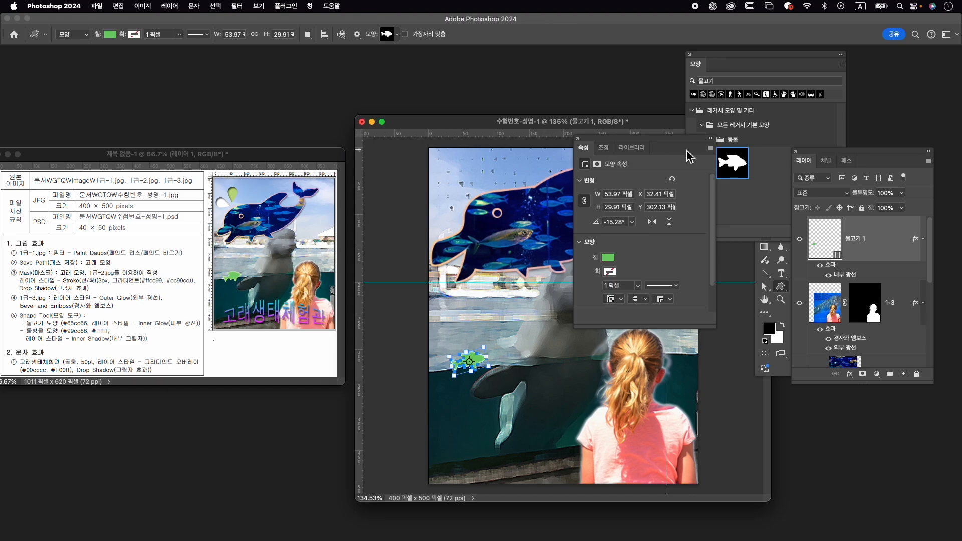
# - Search the shape library for 물방울
pyautogui.click(774, 82)
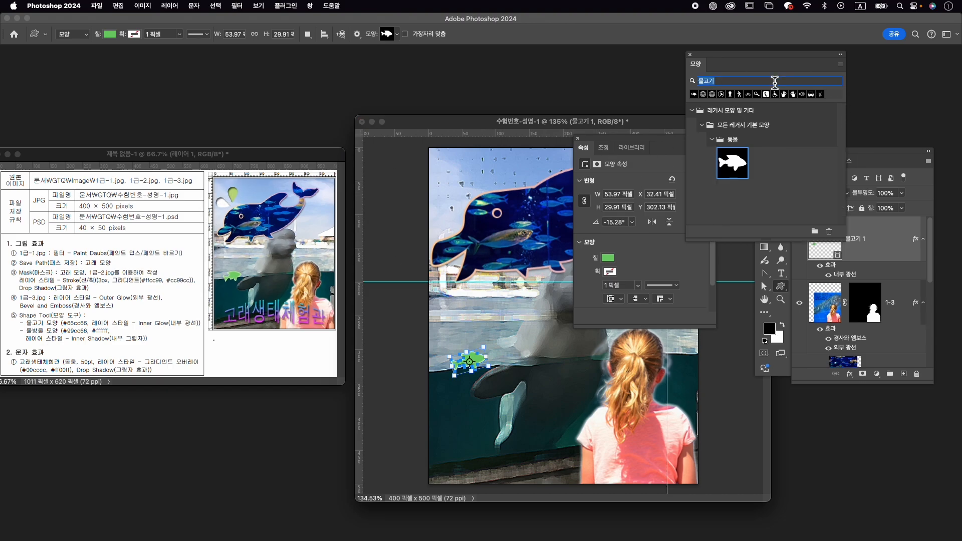
pyautogui.press('BackSpace')
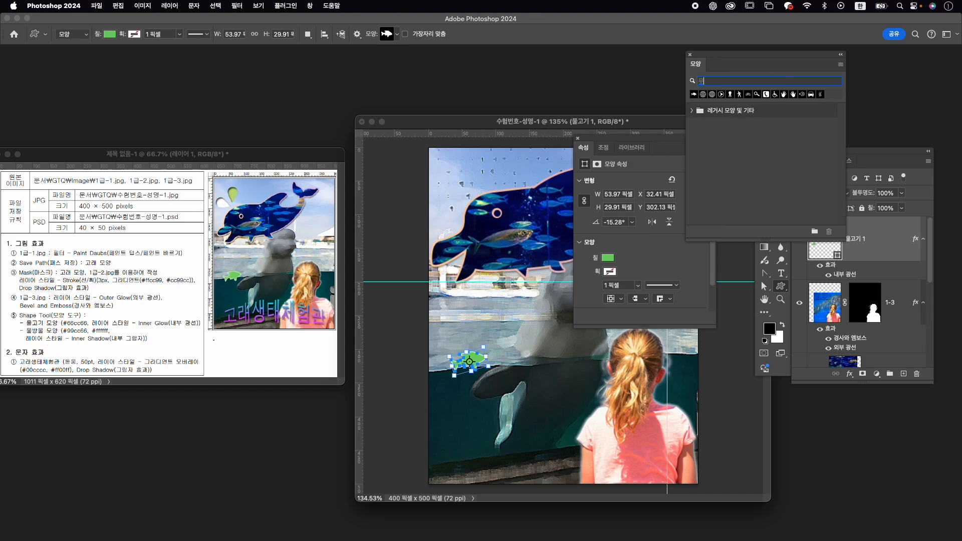
pyautogui.write('물')
pyautogui.scroll(-5, 811, 150)
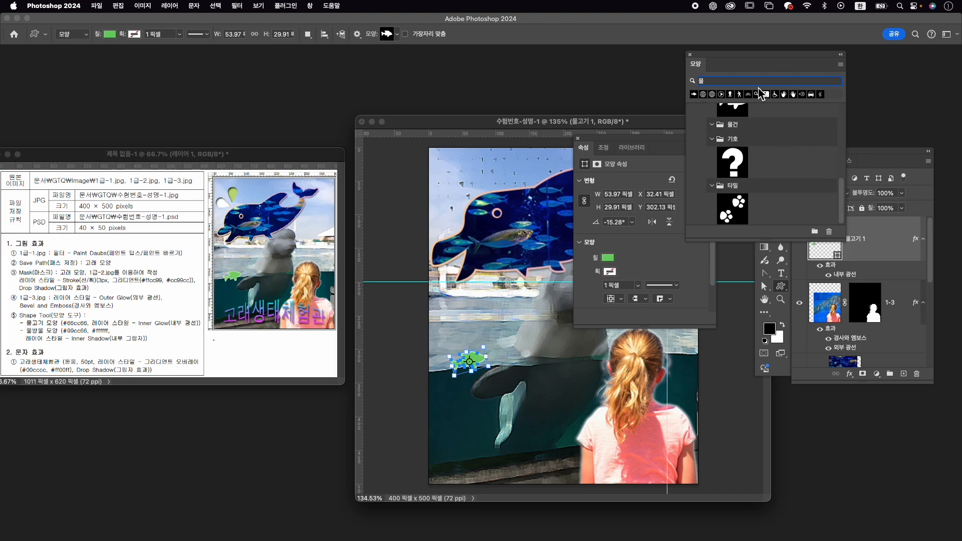
pyautogui.write('방울')
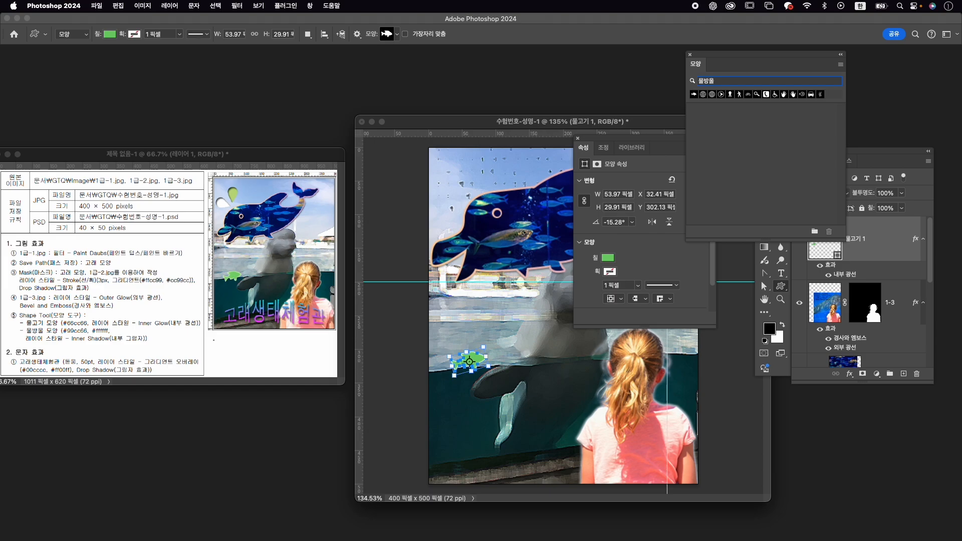
# - Clear the shape search and choose the raindrop shape from the 모든 레거시 기본 모양 group
pyautogui.doubleClick(768, 81)
pyautogui.press('BackSpace')
pyautogui.click(741, 81)
pyautogui.click(692, 110)
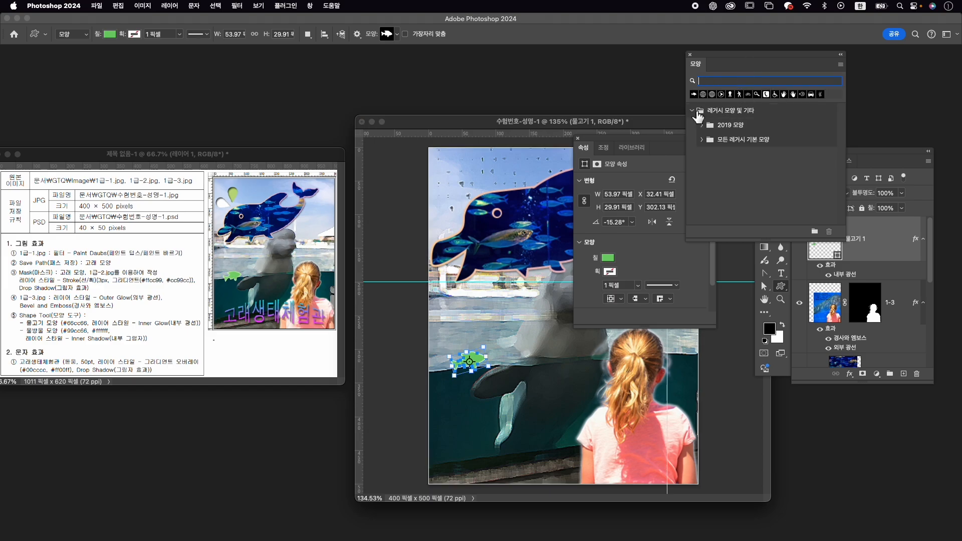
pyautogui.click(705, 142)
pyautogui.scroll(-3, 744, 175)
pyautogui.scroll(-3, 745, 180)
pyautogui.click(712, 169)
pyautogui.scroll(-1, 741, 173)
pyautogui.scroll(-2, 753, 178)
pyautogui.click(774, 186)
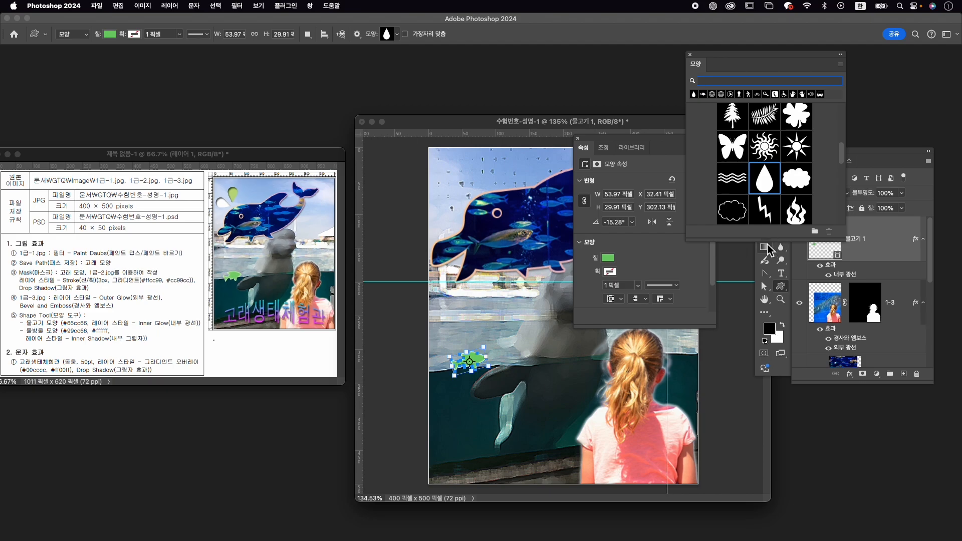
# - Draw a raindrop about 27 × 43 px in the sky left of the whale and fill it with #99cc66
pyautogui.click(781, 292)
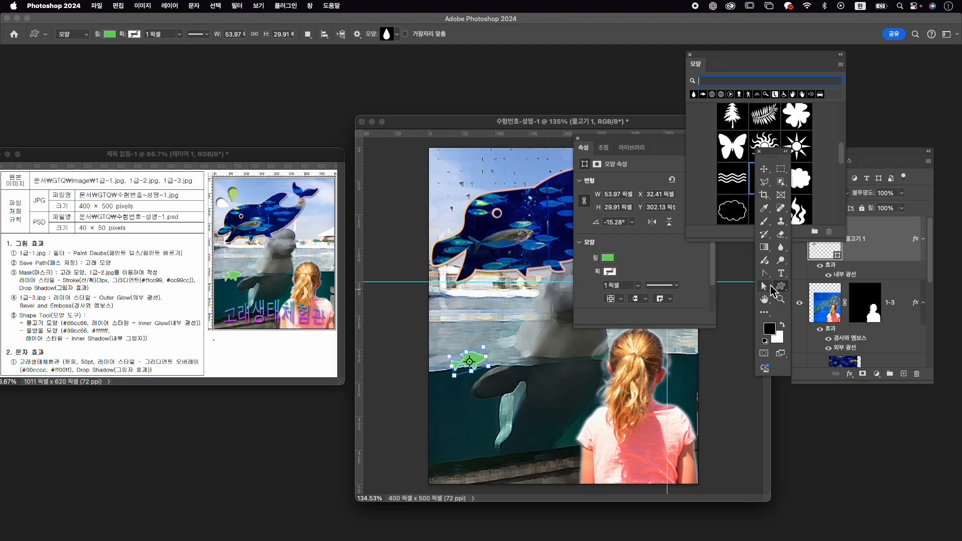
pyautogui.moveTo(447, 186); pyautogui.dragTo(474, 213)
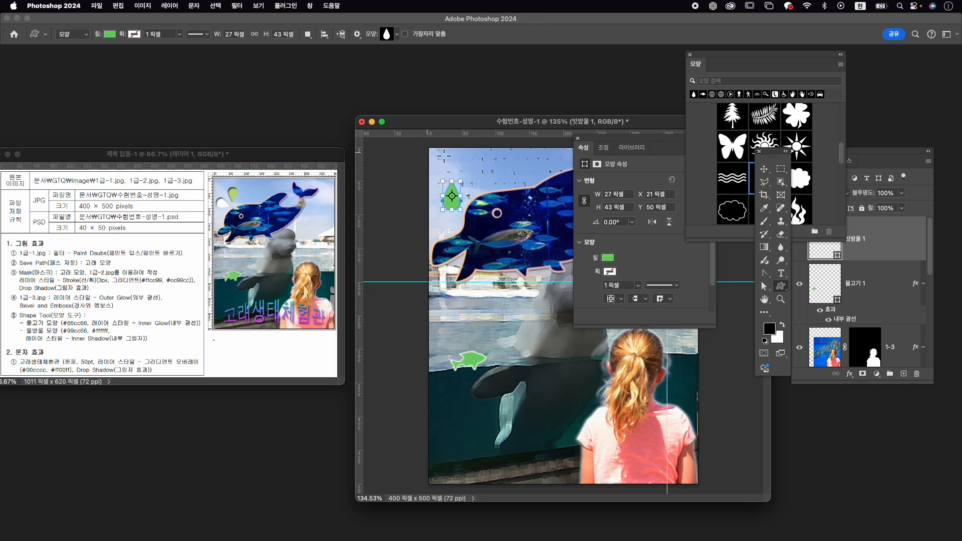
pyautogui.click(609, 259)
pyautogui.click(711, 278)
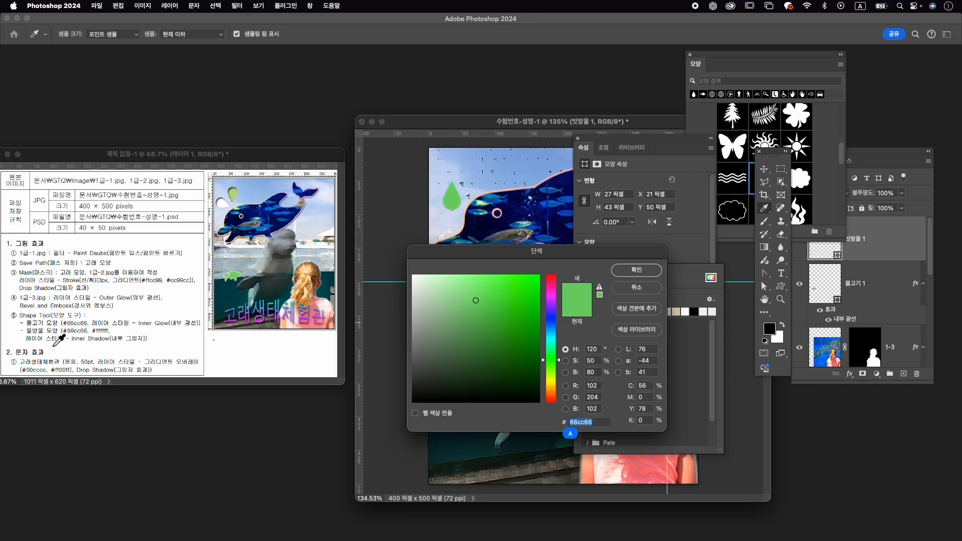
pyautogui.write('99cc66')
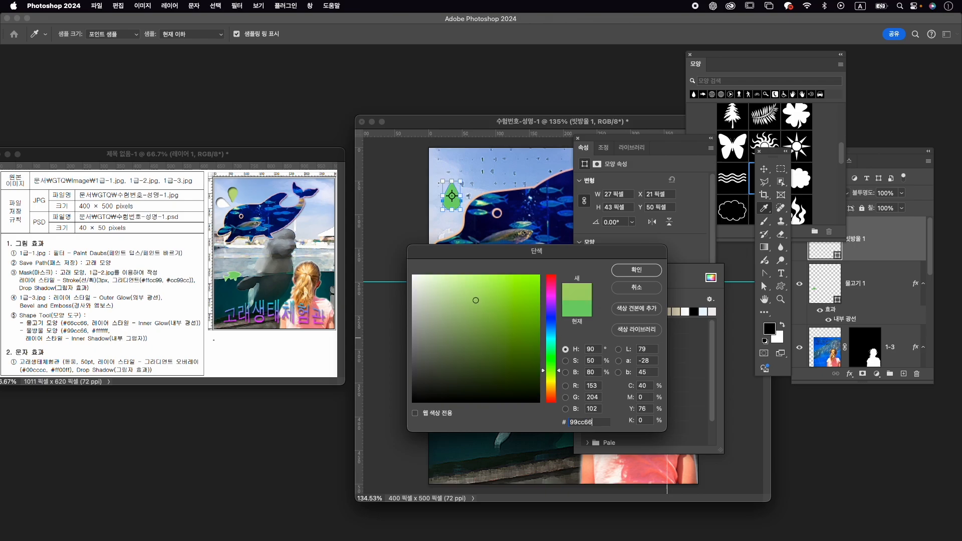
pyautogui.press('Return')
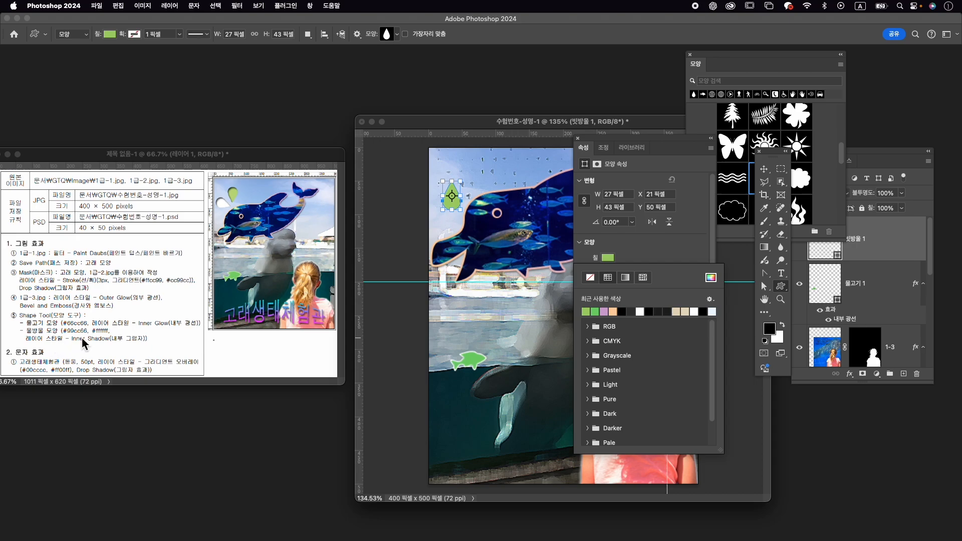
# - Apply an Inner Shadow layer style to the raindrop shape
pyautogui.click(849, 376)
pyautogui.click(849, 376)
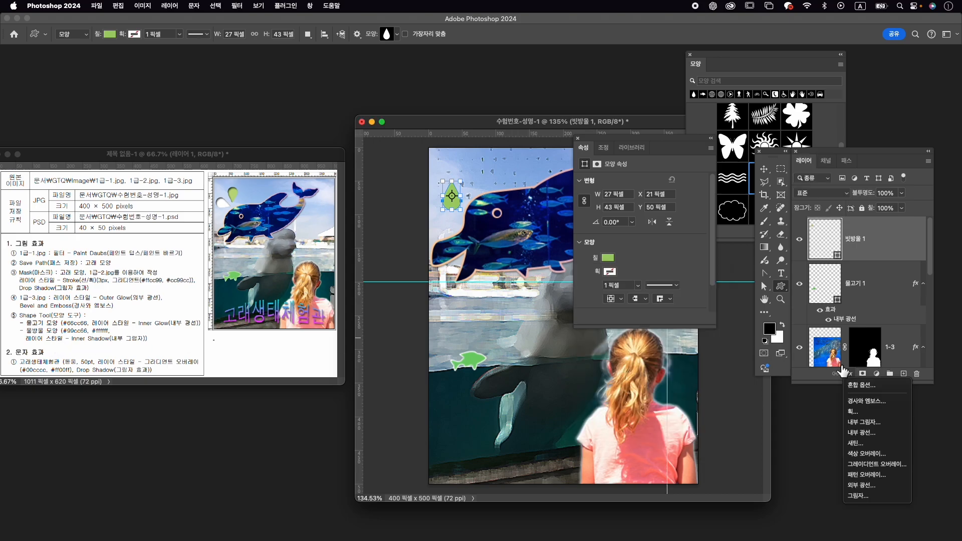
pyautogui.click(857, 421)
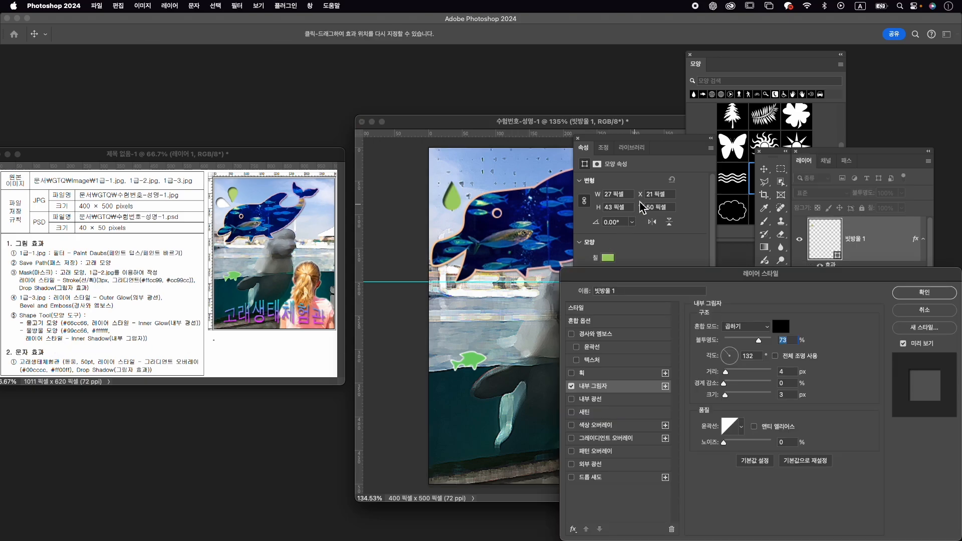
pyautogui.click(924, 296)
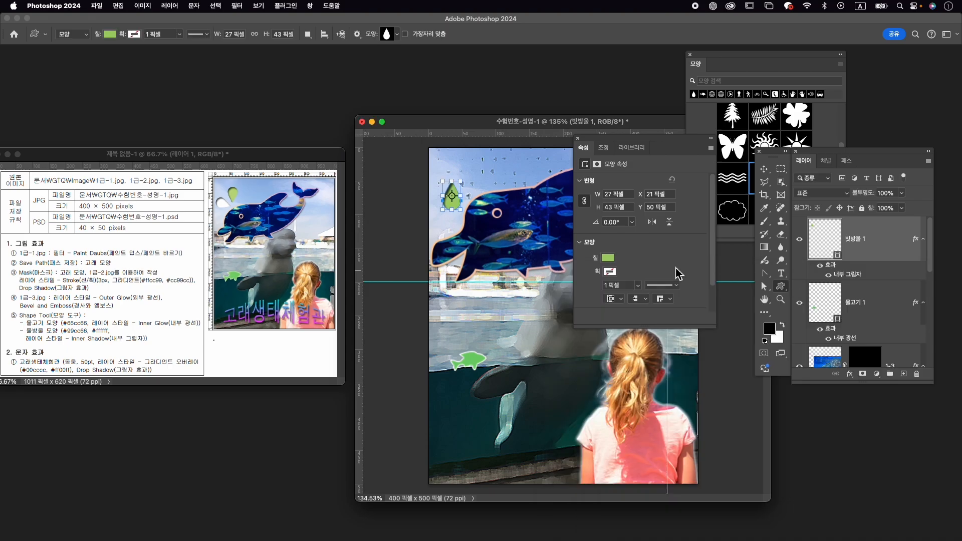
# - Rotate the raindrop 180° and move it up and slightly right, above the whale's head
pyautogui.press('super+t')
pyautogui.moveTo(470, 175); pyautogui.dragTo(404, 261)
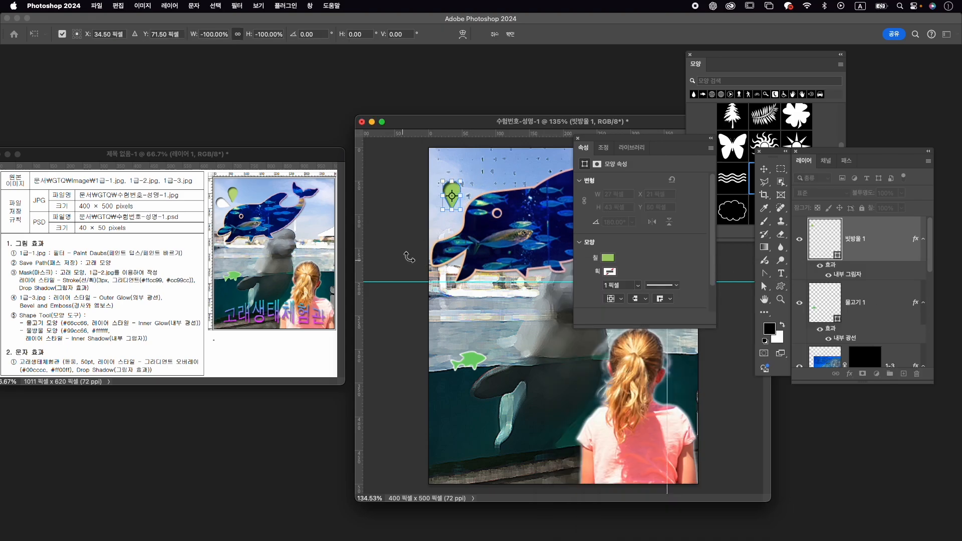
pyautogui.moveTo(453, 193); pyautogui.dragTo(459, 175)
pyautogui.press('Return')
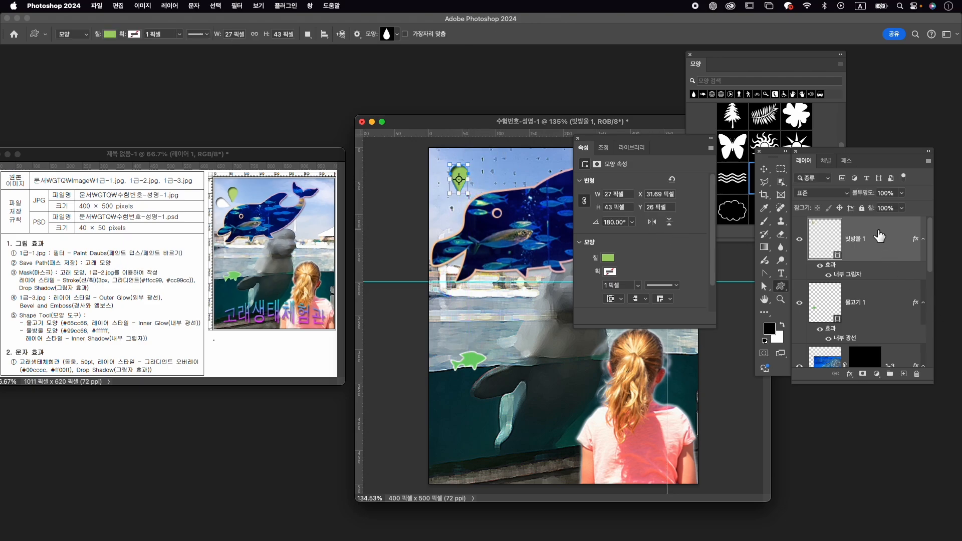
# - Duplicate the raindrop, scale the copy to about 93%, rotate it about -81° and place it below and left of the original
pyautogui.press('super+j')
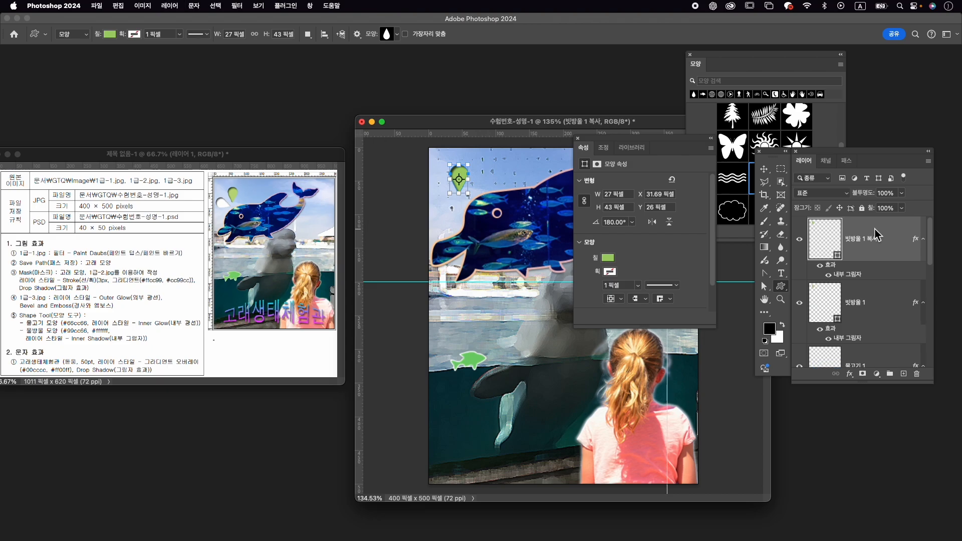
pyautogui.press('super+t')
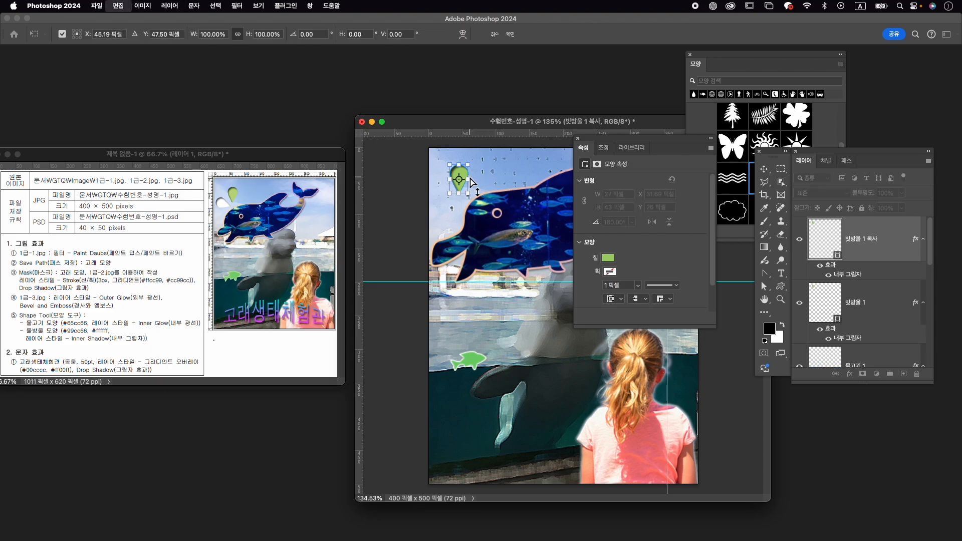
pyautogui.moveTo(463, 175); pyautogui.dragTo(440, 202)
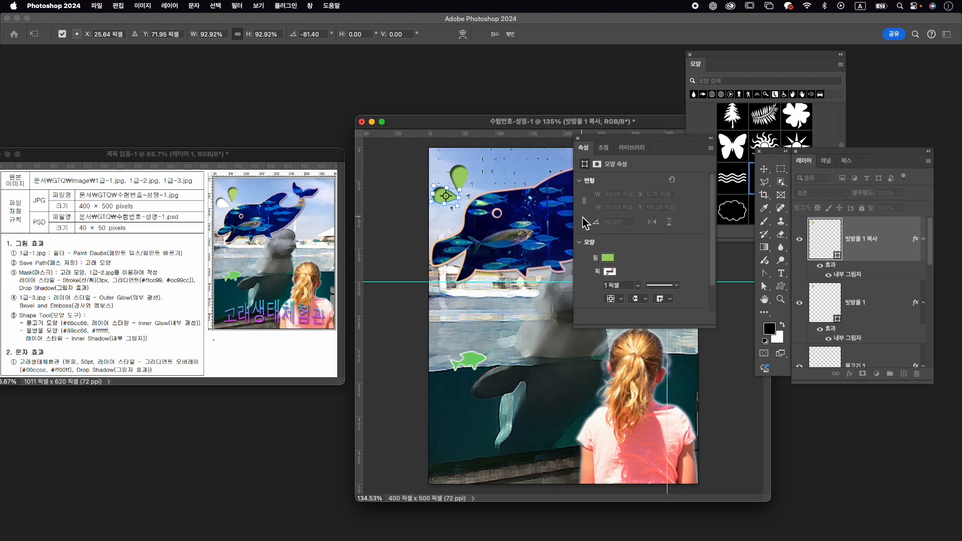
pyautogui.press('Down')
pyautogui.press('Down')
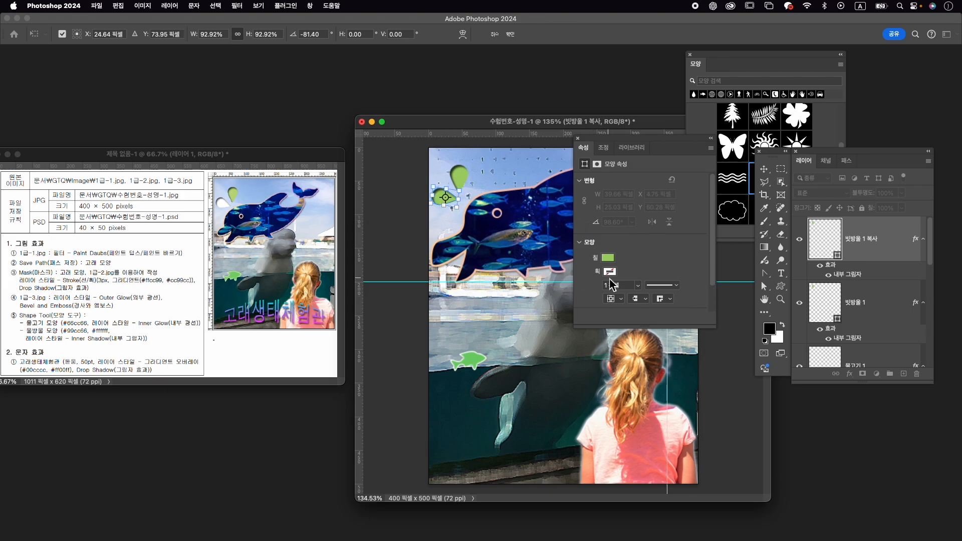
pyautogui.press('Return')
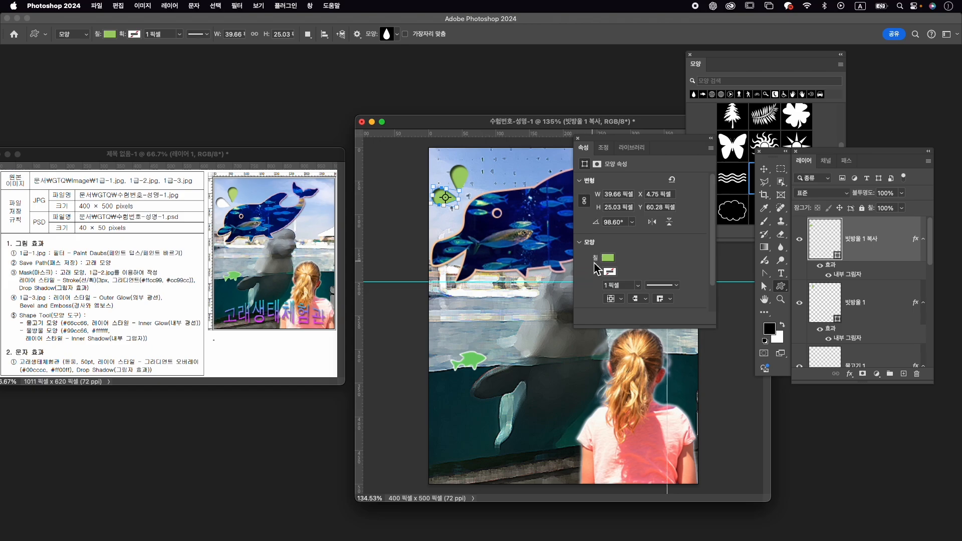
# - Change the fill of the duplicated raindrop to white, #ffffff
pyautogui.click(604, 260)
pyautogui.click(712, 279)
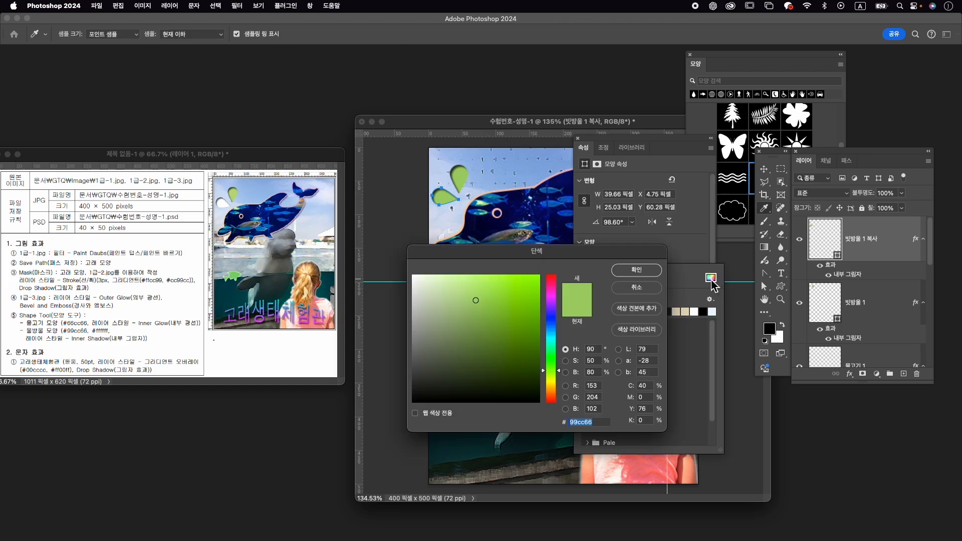
pyautogui.write('ffffff')
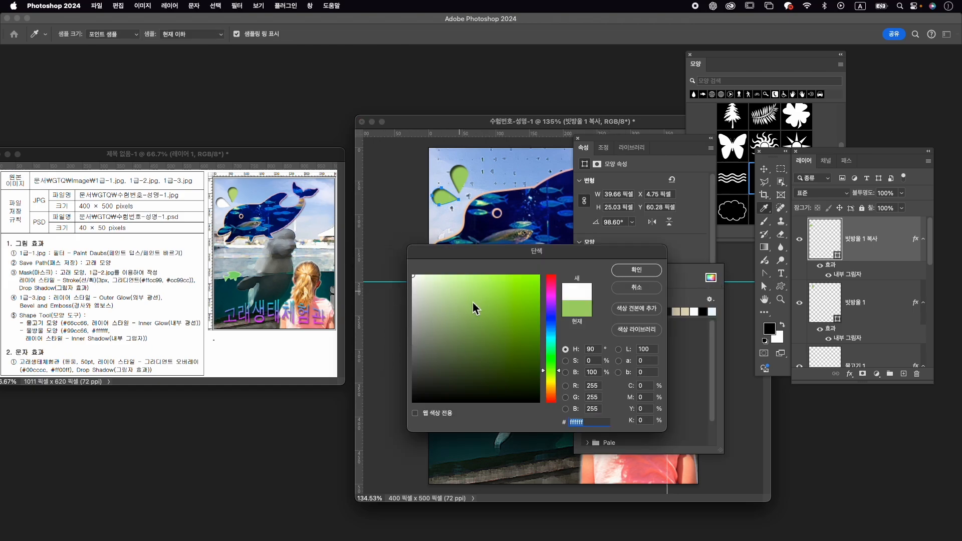
pyautogui.click(637, 270)
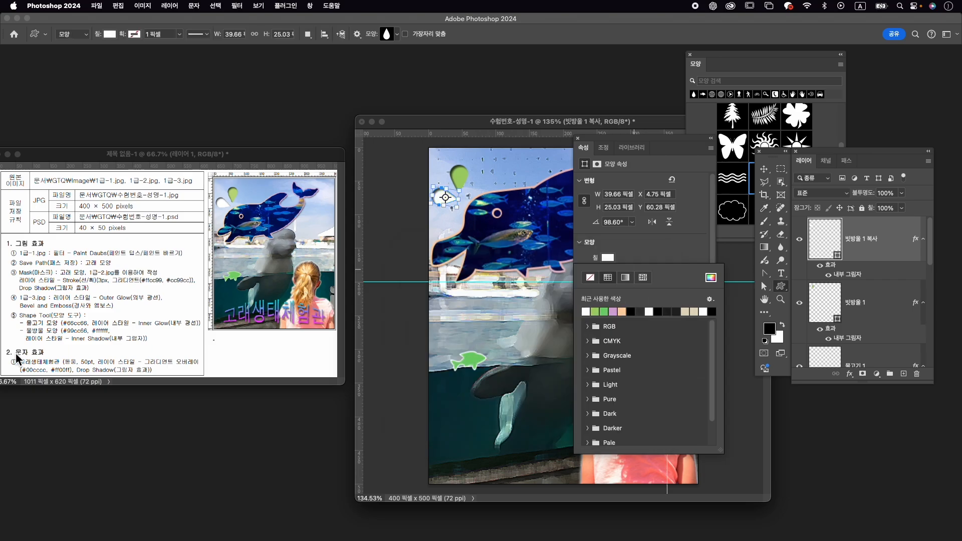
pyautogui.keyDown('shift'); pyautogui.click(889, 308); pyautogui.keyUp('shift')
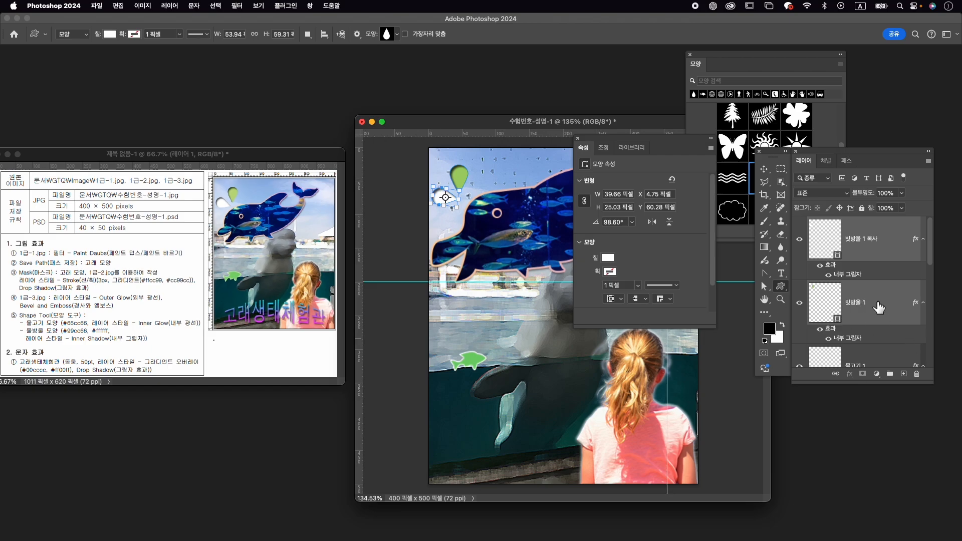
pyautogui.click(881, 234)
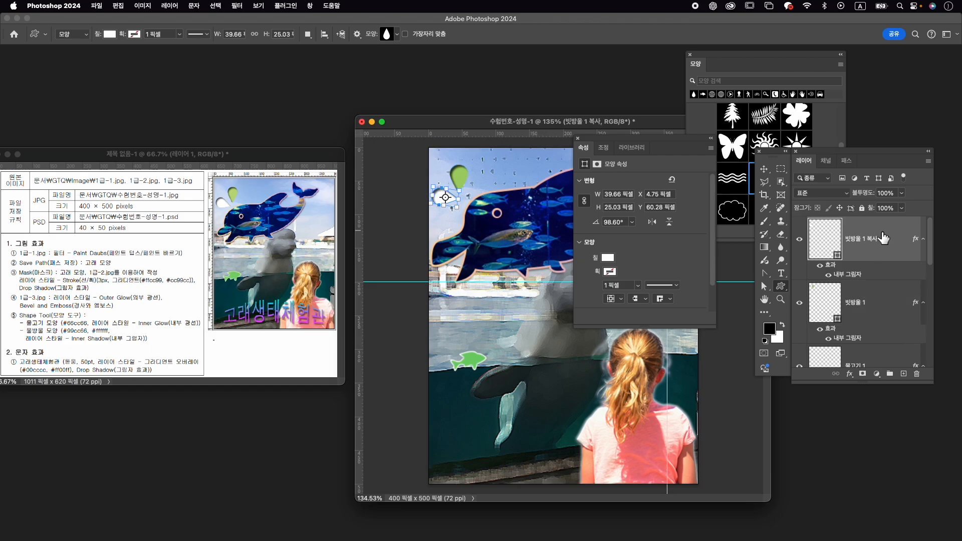
pyautogui.keyDown('shift'); pyautogui.click(878, 298); pyautogui.keyUp('shift')
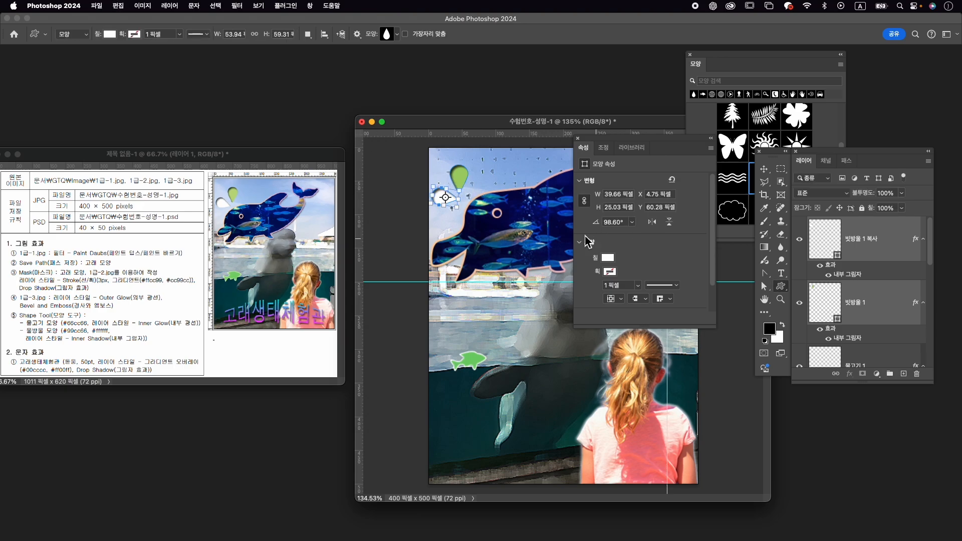
pyautogui.press('v')
pyautogui.click(864, 244)
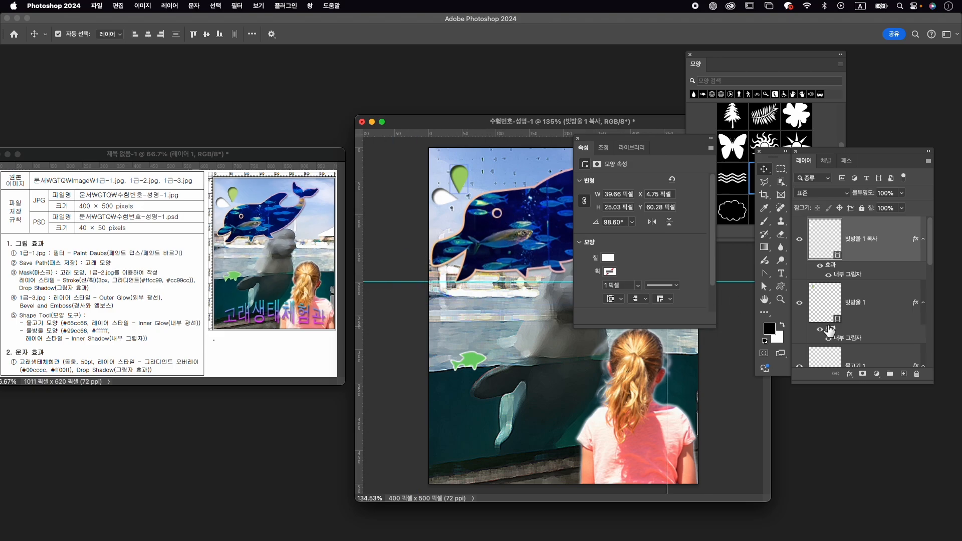
# - Reshape the whale's path by moving the anchor point at its snout inward and slightly down, narrowing the shape about 5 px
pyautogui.click(477, 231)
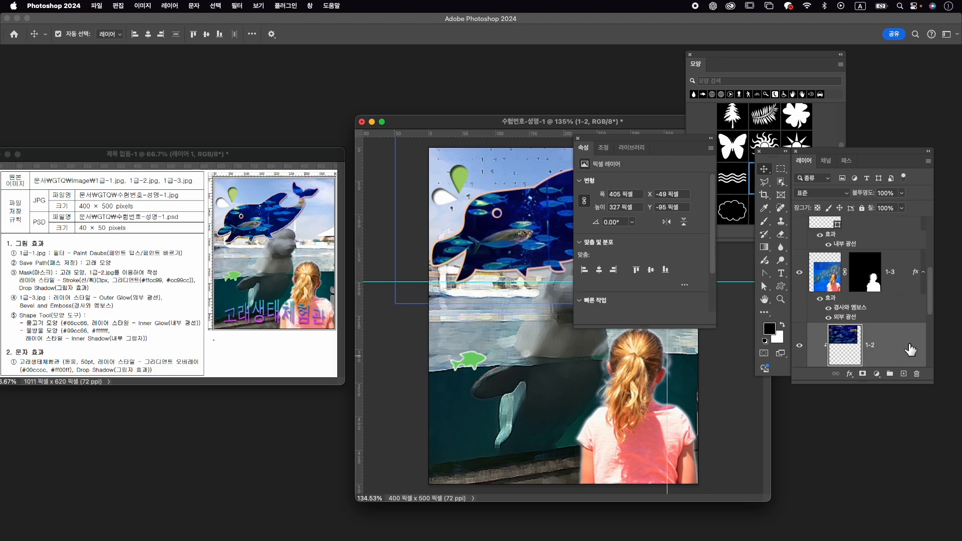
pyautogui.scroll(-3, 911, 352)
pyautogui.click(874, 326)
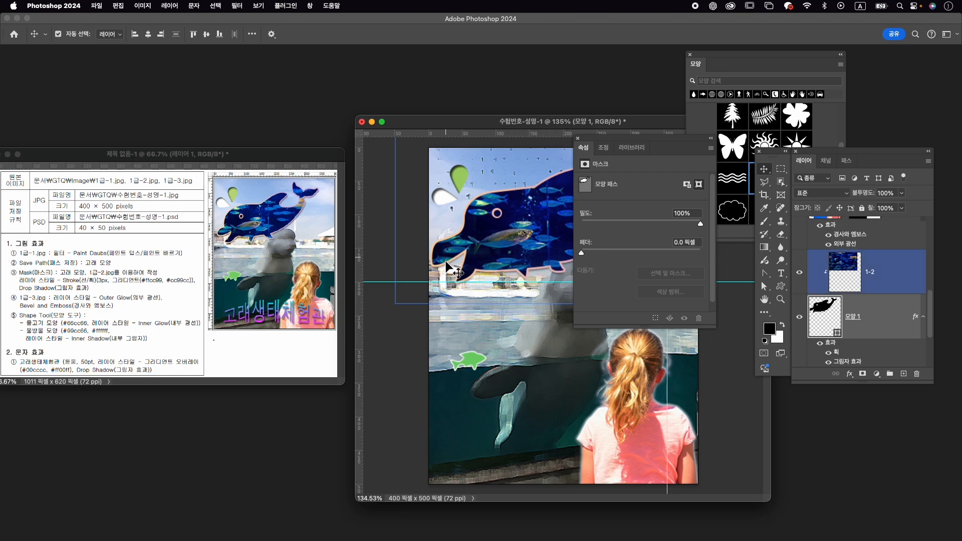
pyautogui.press('a')
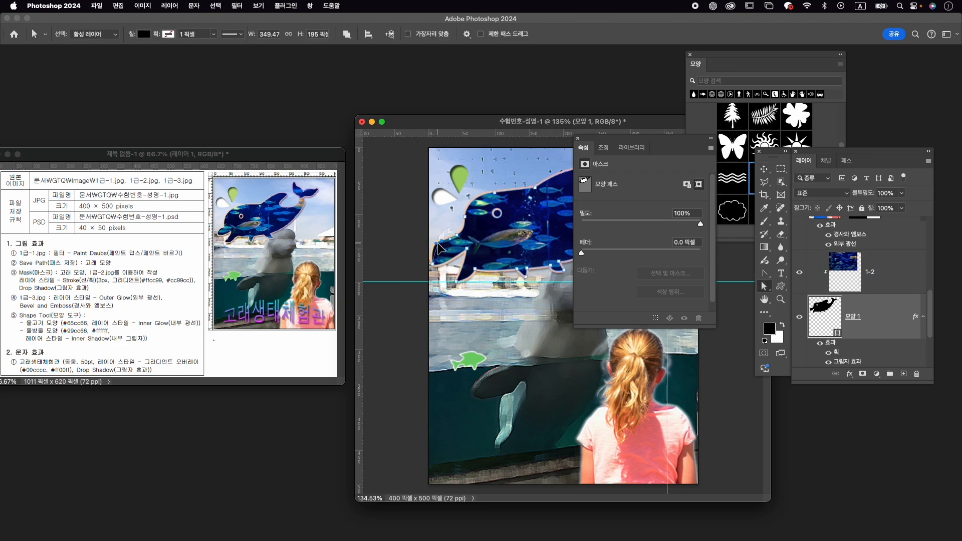
pyautogui.moveTo(434, 252)
pyautogui.mouseDown()
pyautogui.moveTo(436, 277)
pyautogui.moveTo(440, 264)
pyautogui.mouseUp()
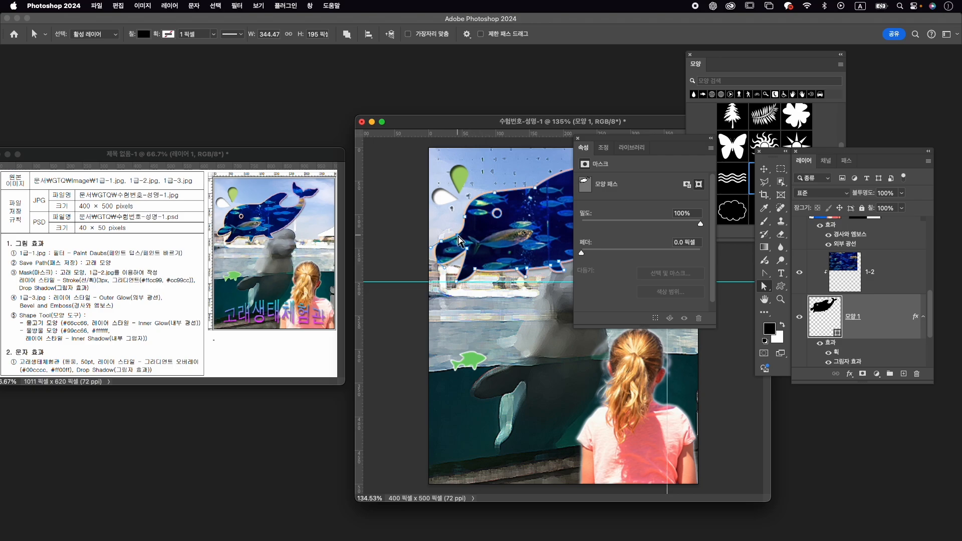
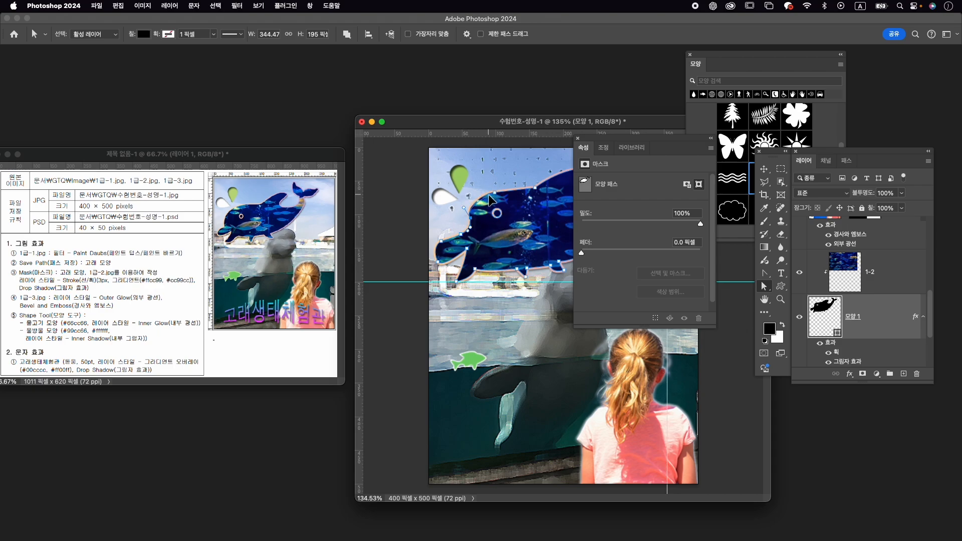
# - Zoom out to show the whole composition and close the Properties and Shapes palettes
pyautogui.scroll(-4, 538, 233)
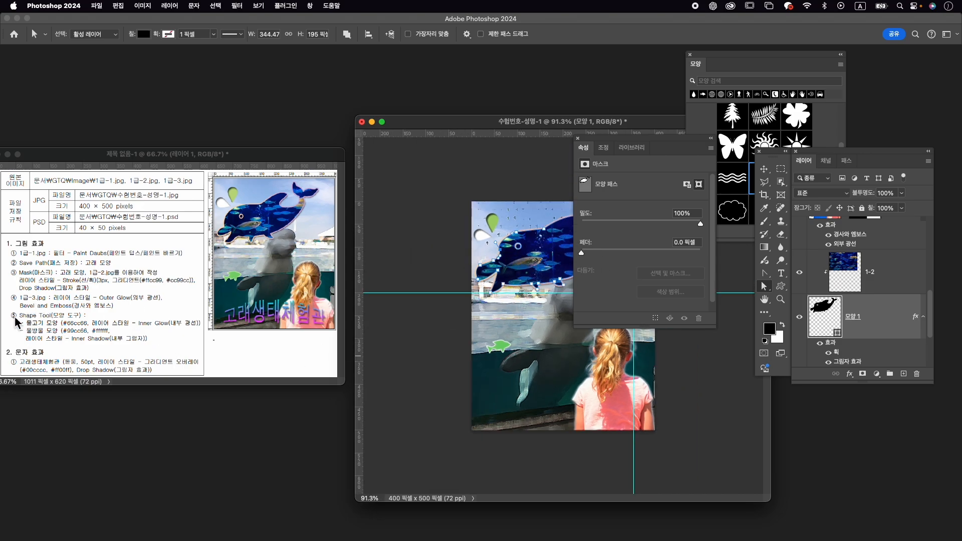
pyautogui.click(577, 138)
pyautogui.click(690, 54)
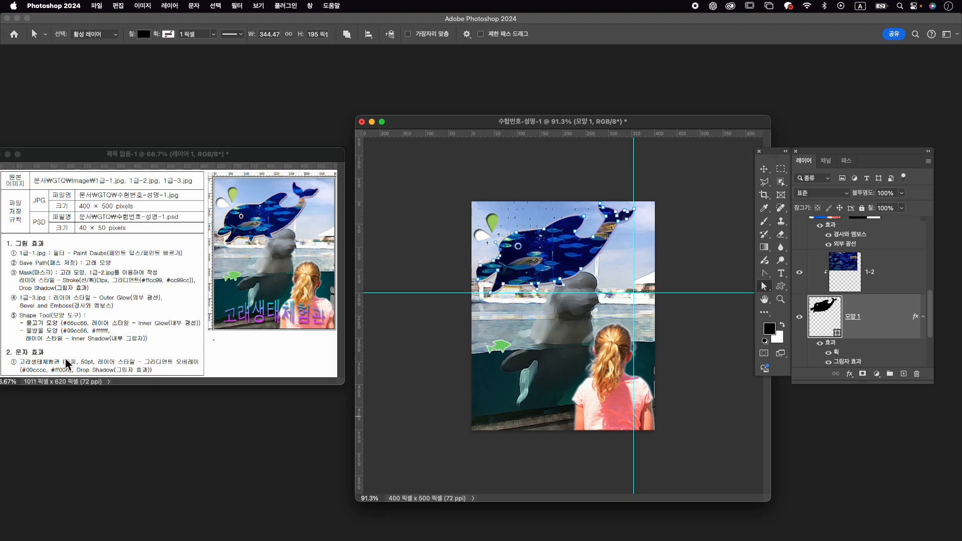
# - Add the text 고래생태체험관 across the lower part of the poster, on a new layer above the raindrop copy
pyautogui.press('t')
pyautogui.scroll(5, 871, 291)
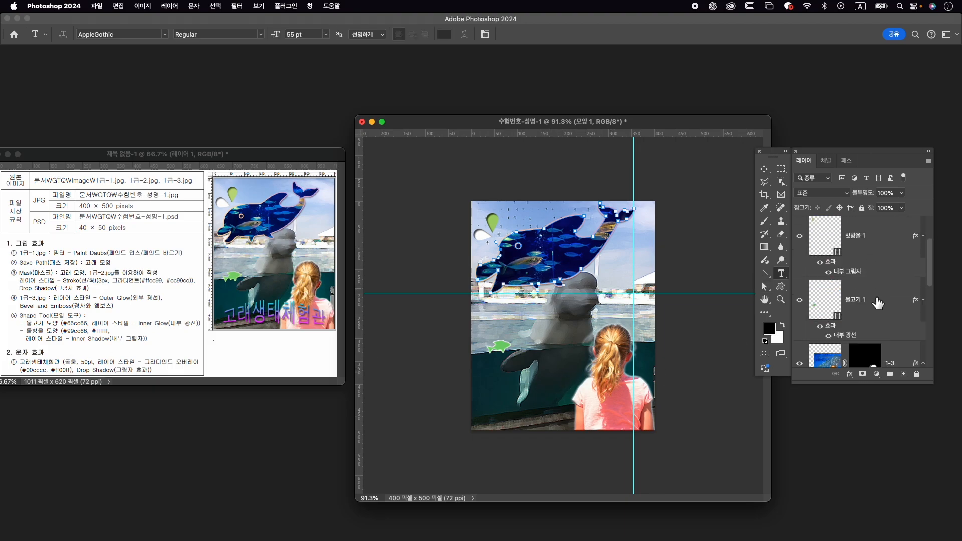
pyautogui.click(894, 246)
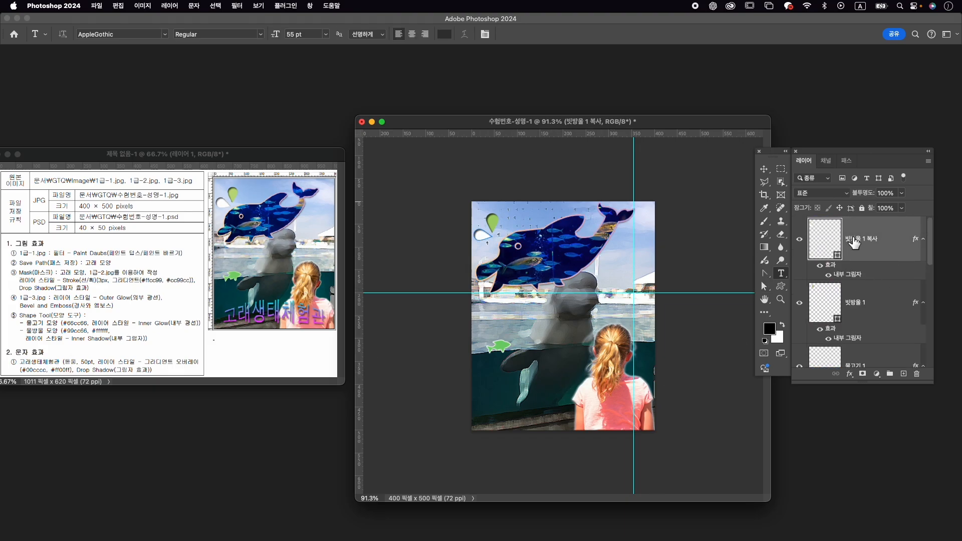
pyautogui.click(487, 409)
pyautogui.press('capslock')
pyautogui.write('ㄱ')
pyautogui.write('래생태체험관')
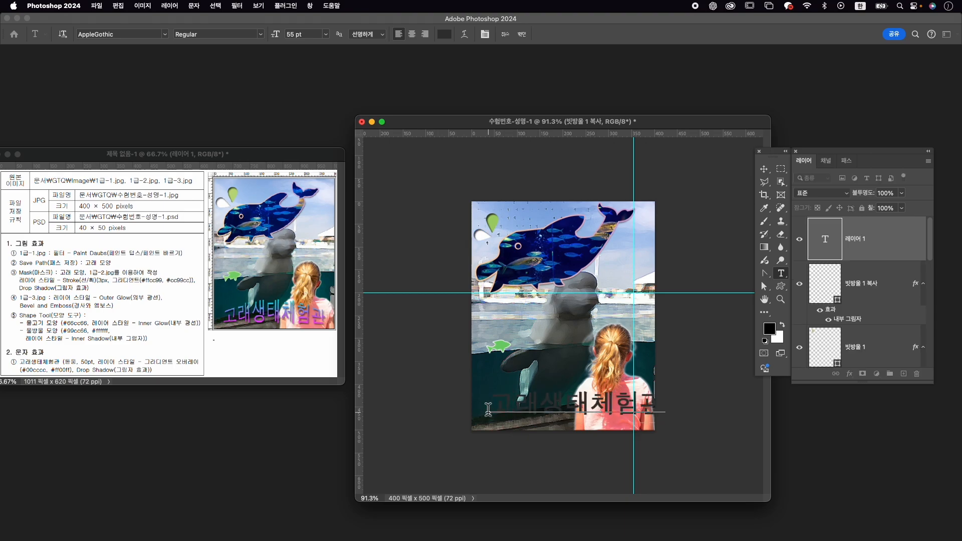
# - Set all of the title text to the font KoPubWorldDotum_Pro Medium at 50 pt
pyautogui.press('super+a')
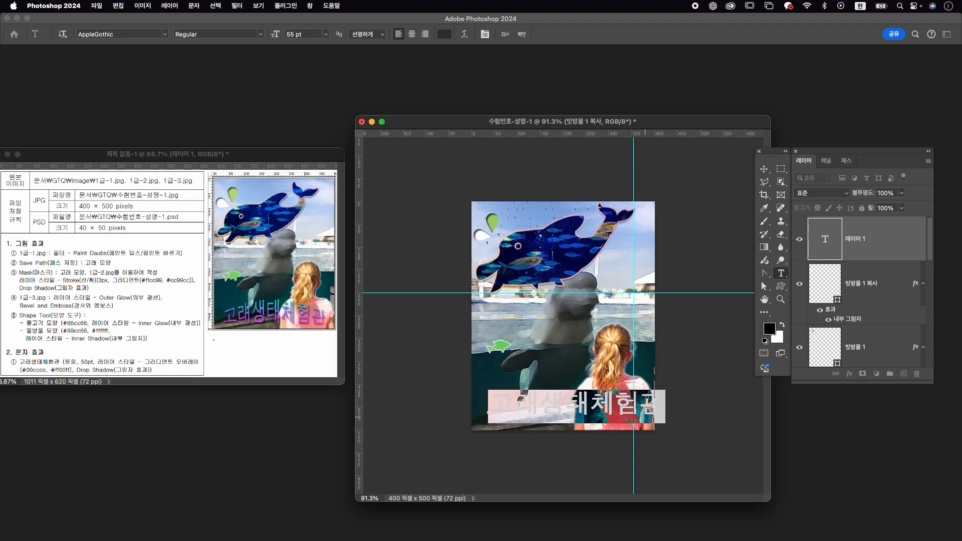
pyautogui.press('super+t')
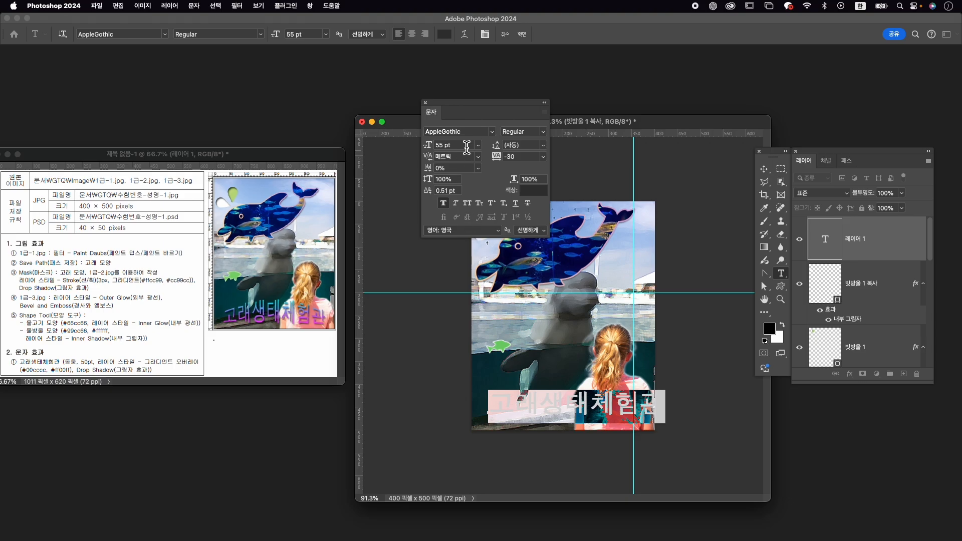
pyautogui.moveTo(473, 107); pyautogui.dragTo(677, 125)
pyautogui.click(673, 148)
pyautogui.press('capslock')
pyautogui.write('dot')
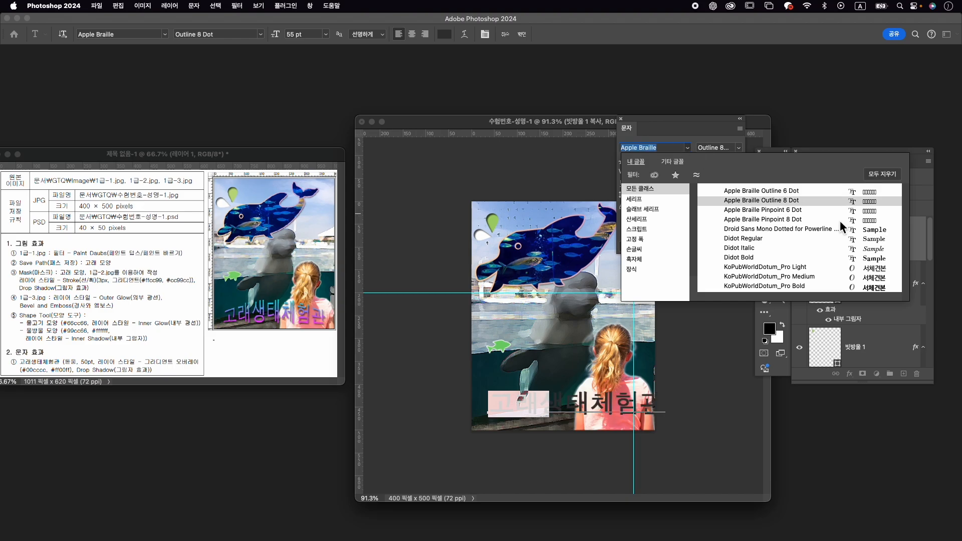
pyautogui.click(797, 278)
pyautogui.click(642, 163)
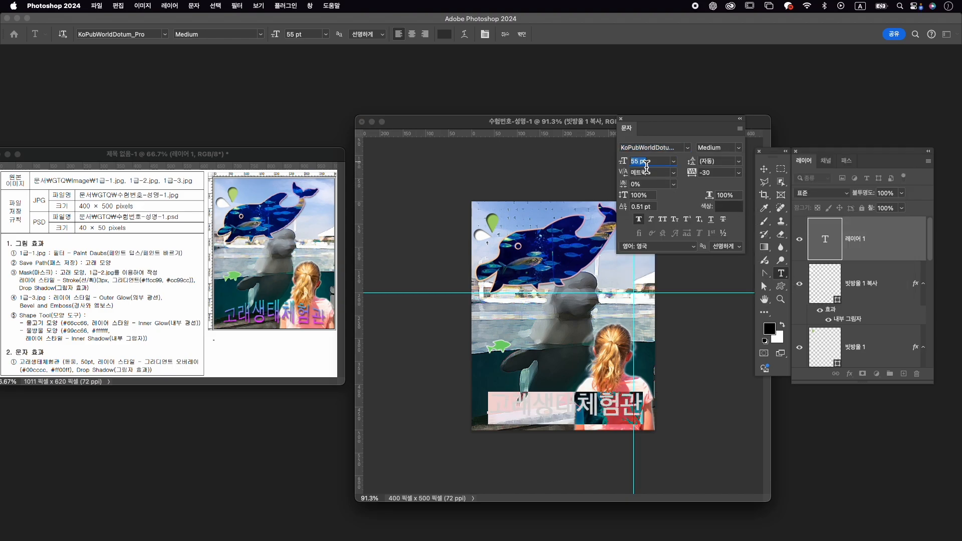
pyautogui.write('50')
pyautogui.press('Return')
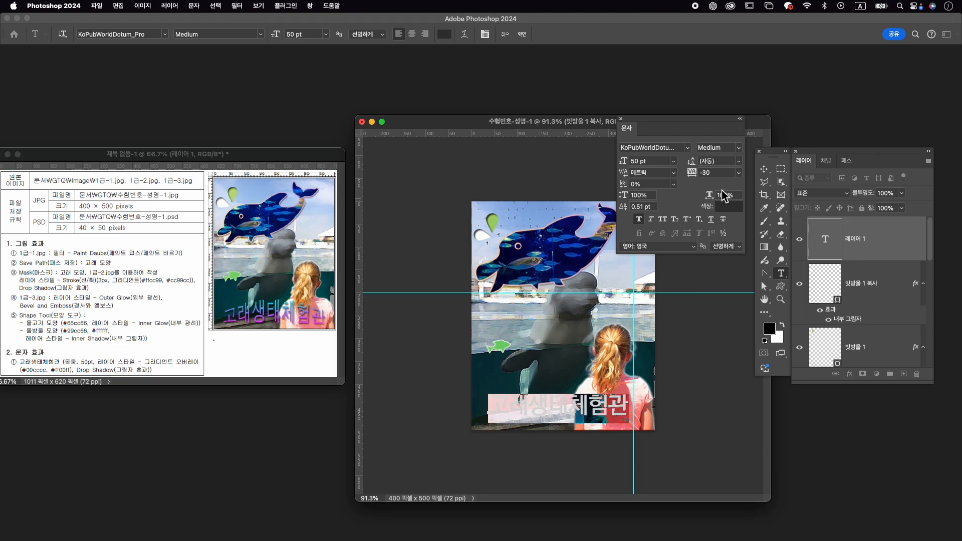
# - Set the title's baseline shift to 0 pt and tracking to 0, and commit the text
pyautogui.click(648, 207)
pyautogui.write('0')
pyautogui.press('Return')
pyautogui.click(718, 177)
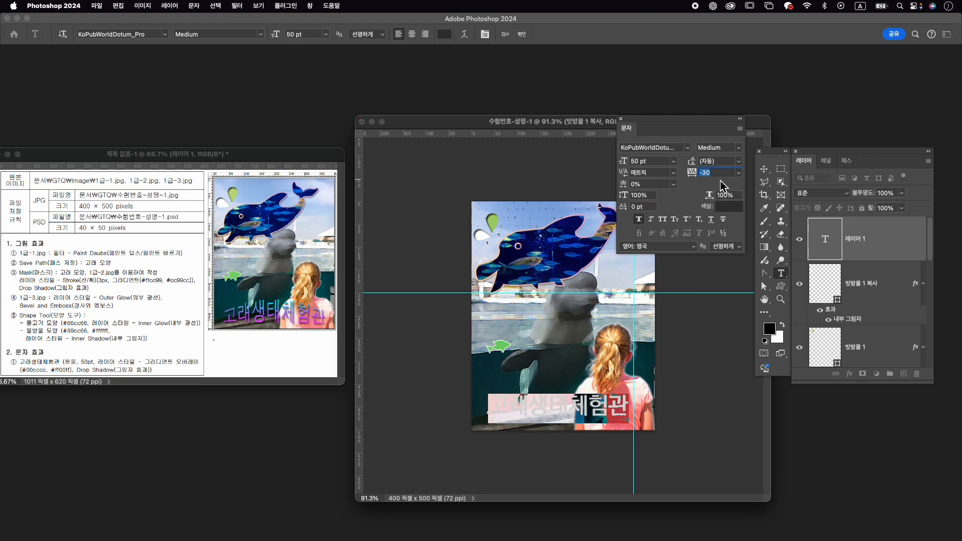
pyautogui.press('Return')
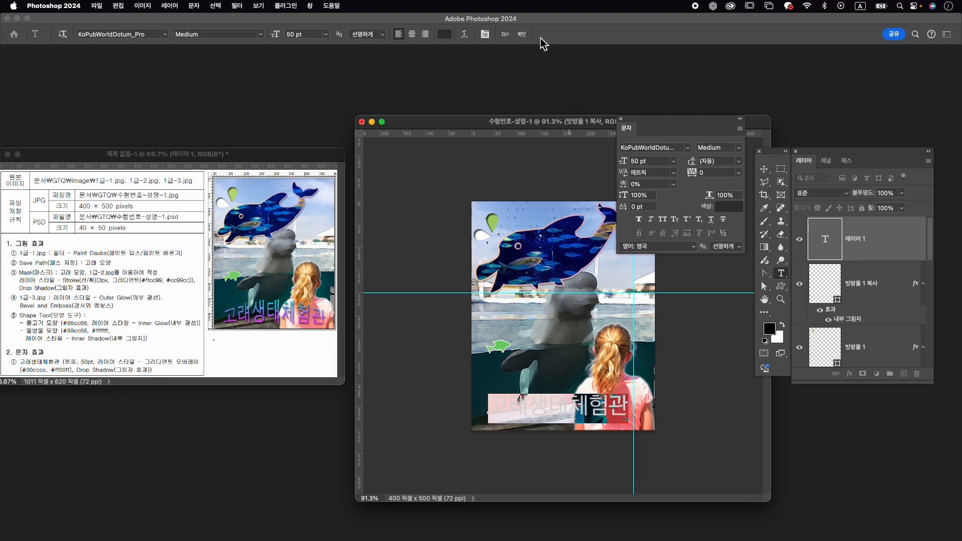
pyautogui.click(521, 34)
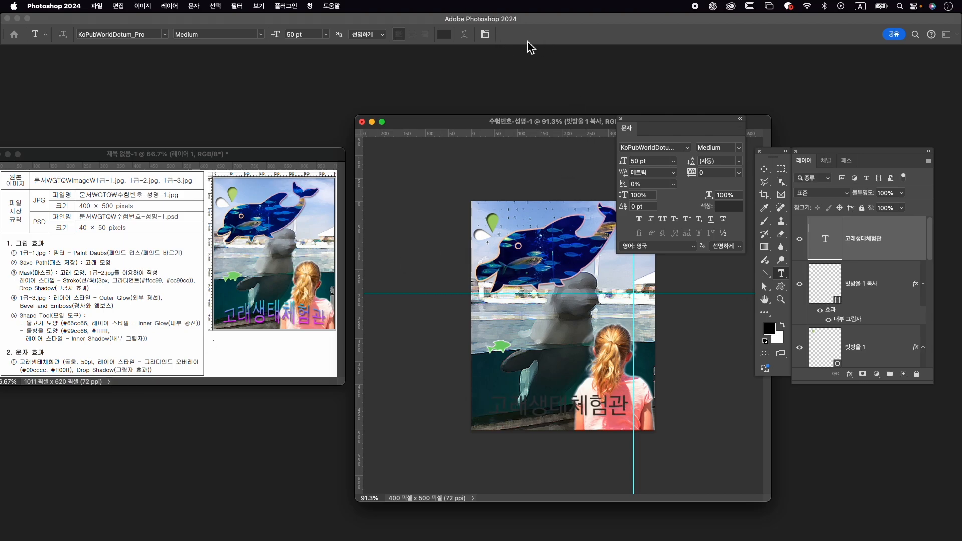
# - Add a Gradient Overlay to the title text and set the gradient's starting color stop to #00cccc
pyautogui.click(850, 376)
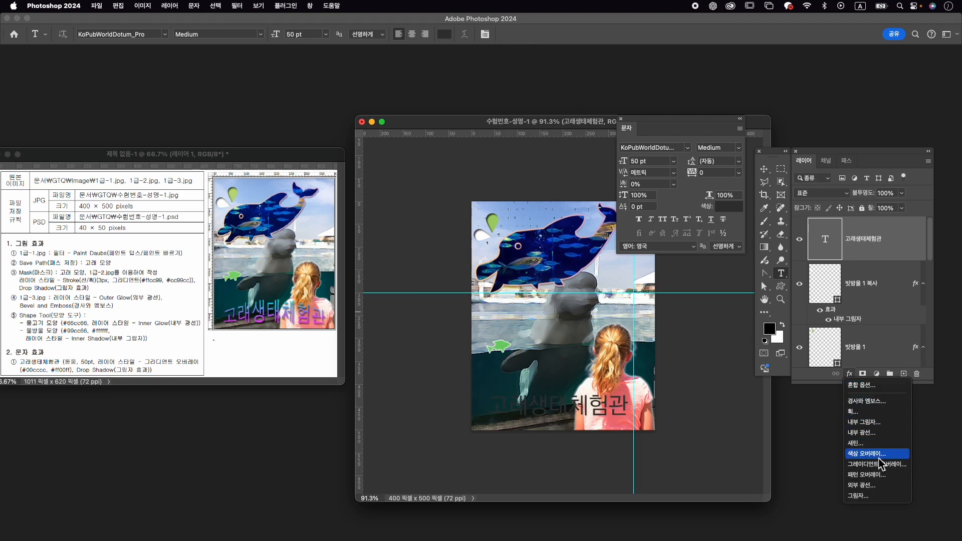
pyautogui.click(884, 466)
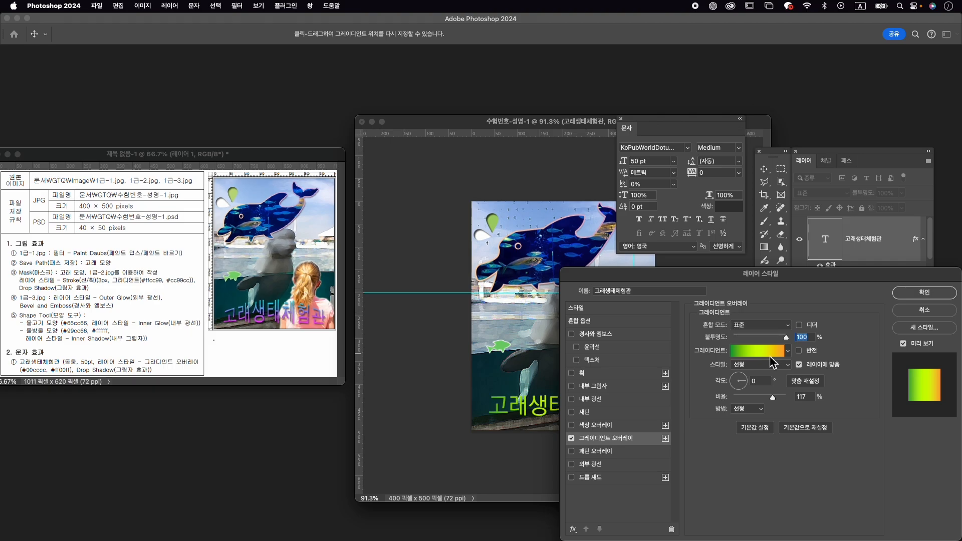
pyautogui.click(770, 351)
pyautogui.moveTo(401, 298); pyautogui.dragTo(400, 328)
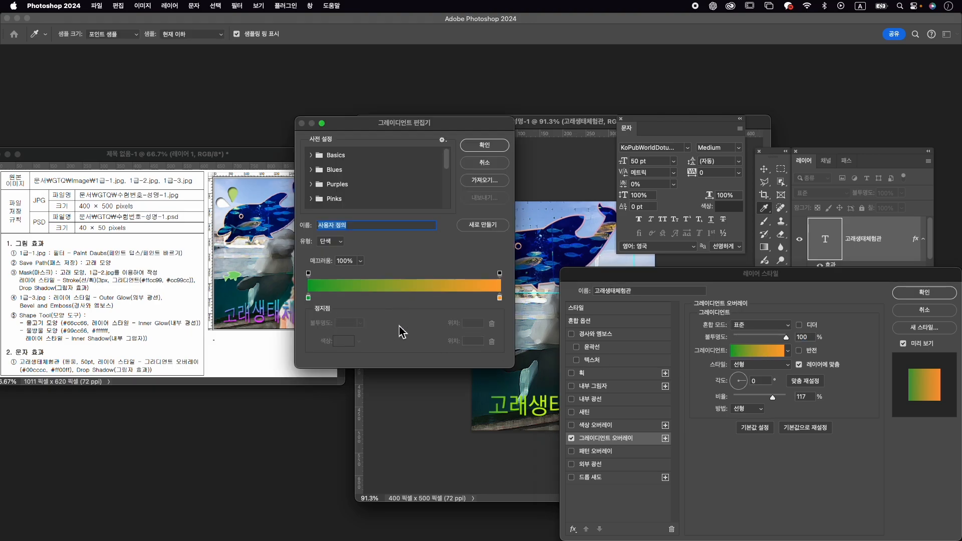
pyautogui.doubleClick(308, 298)
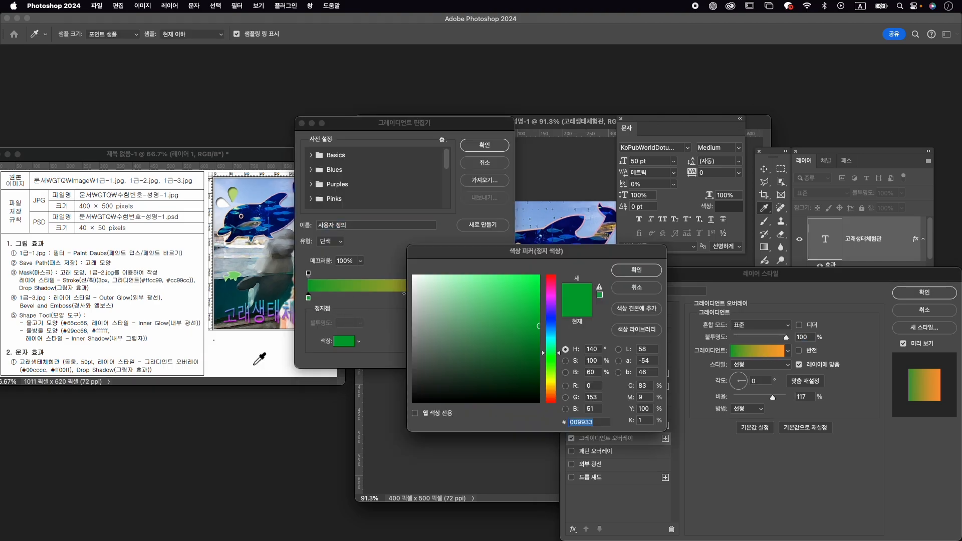
pyautogui.write('00')
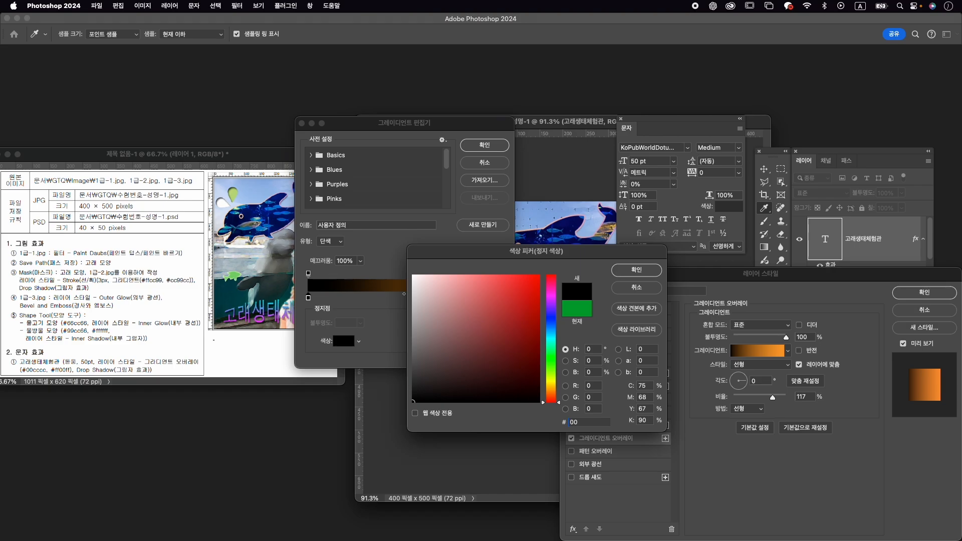
pyautogui.write('cccc')
pyautogui.press('Return')
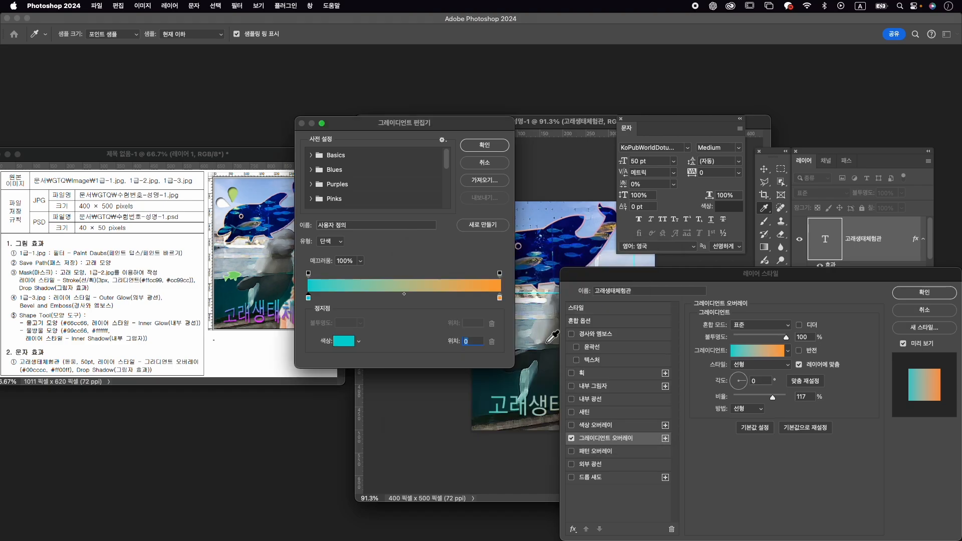
# - Set the gradient's ending color stop to #ff00ff and turn the overlay angle to -86°
pyautogui.doubleClick(500, 298)
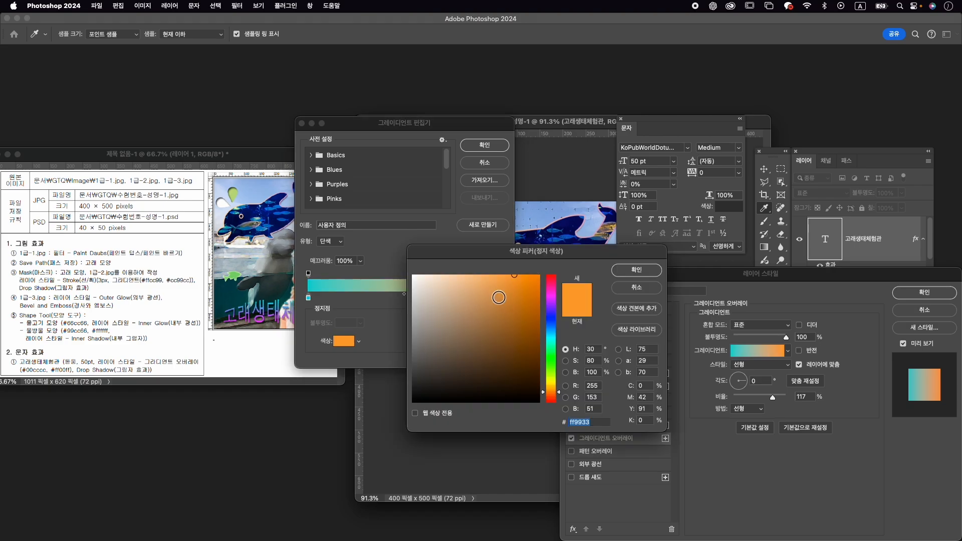
pyautogui.write('ff00')
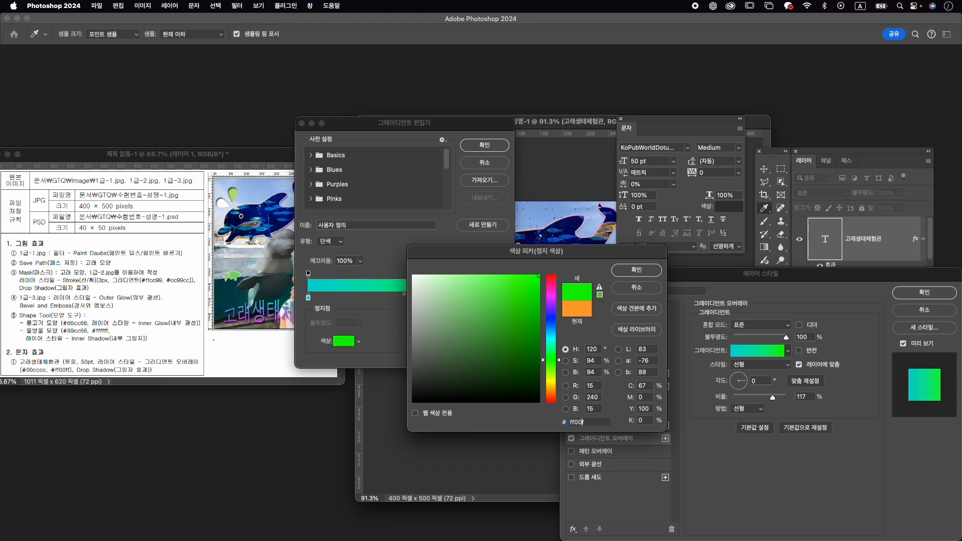
pyautogui.write('ff')
pyautogui.press('Return')
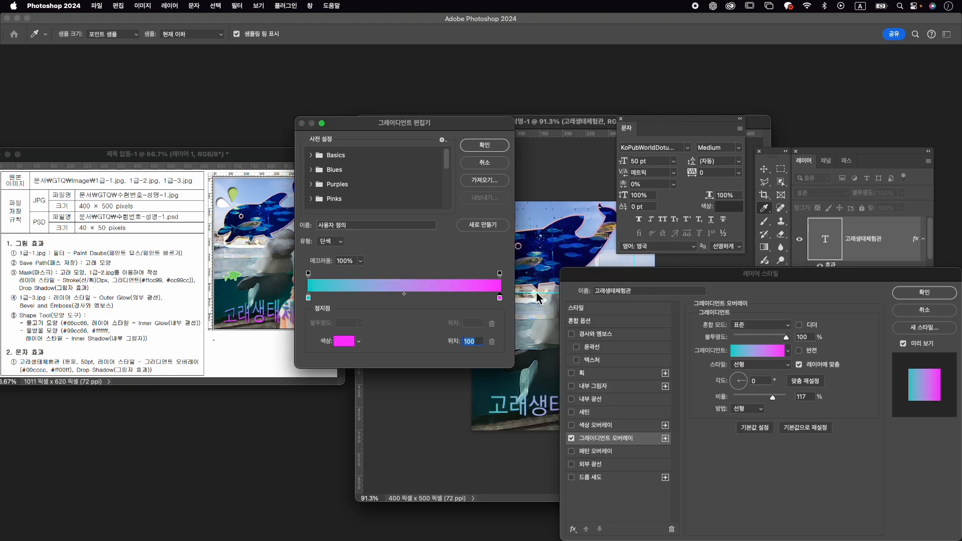
pyautogui.click(484, 145)
pyautogui.click(740, 390)
pyautogui.moveTo(741, 390); pyautogui.dragTo(745, 392)
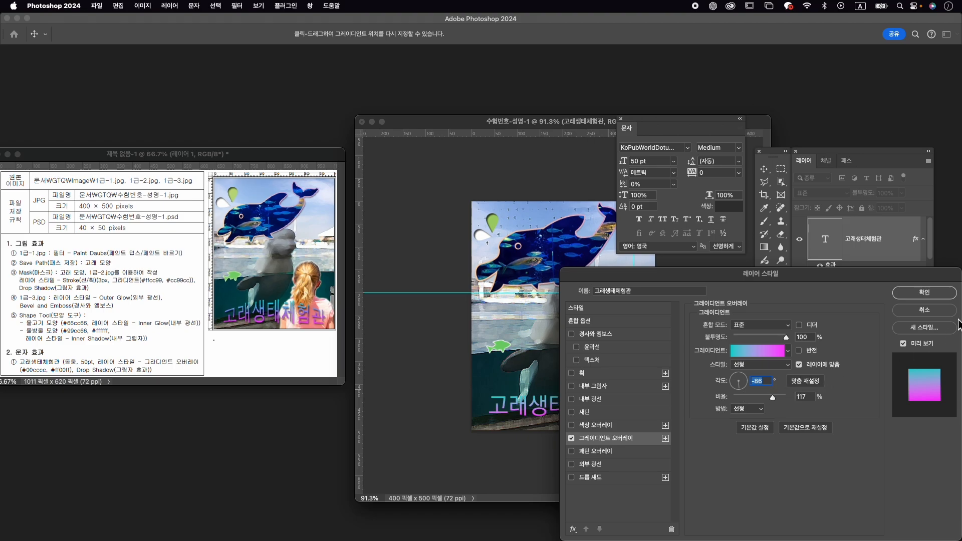
# - Add a Drop Shadow to the title text, apply the layer styles, and close the character settings
pyautogui.click(603, 480)
pyautogui.click(924, 295)
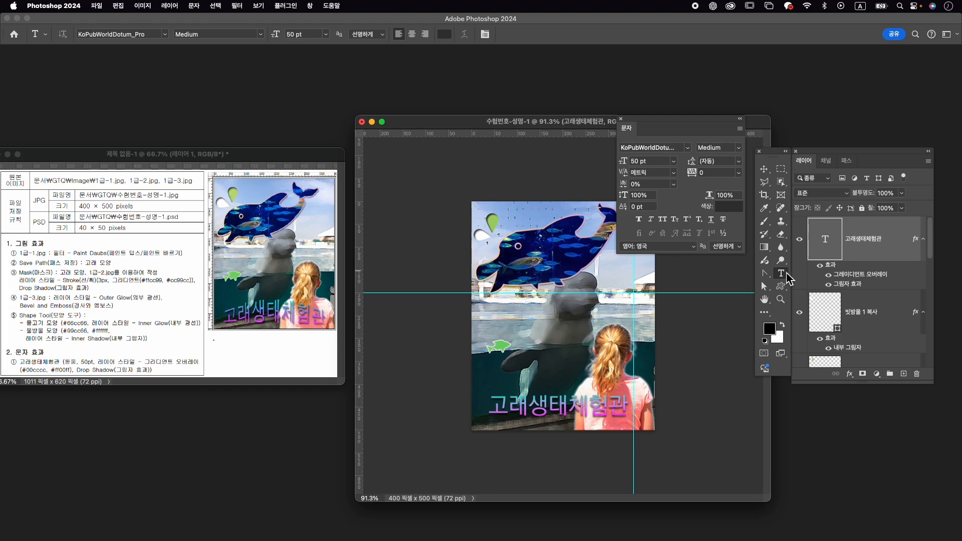
pyautogui.click(620, 119)
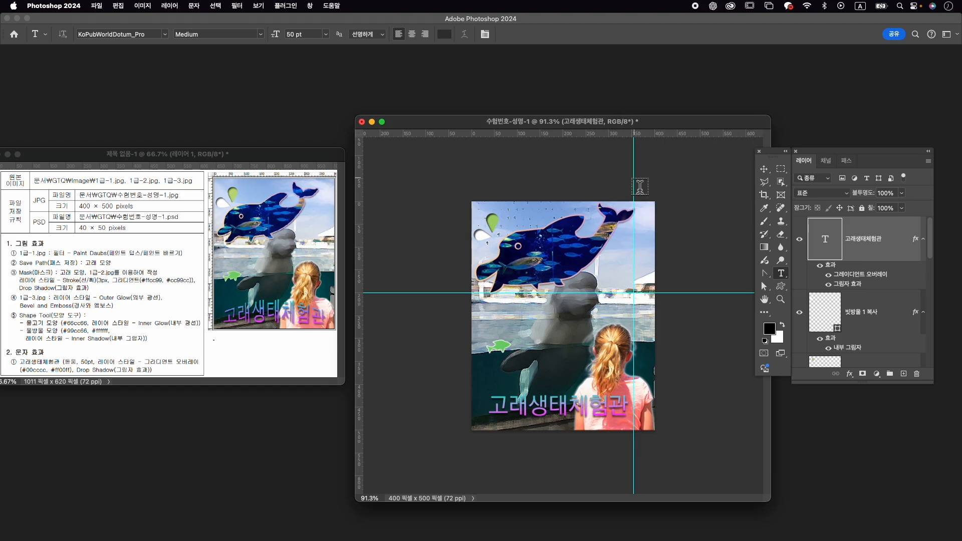
# - Warp the title text with the Arc Upper (위 부채꼴) style at a horizontal bend of +29% and commit it
pyautogui.click(593, 423)
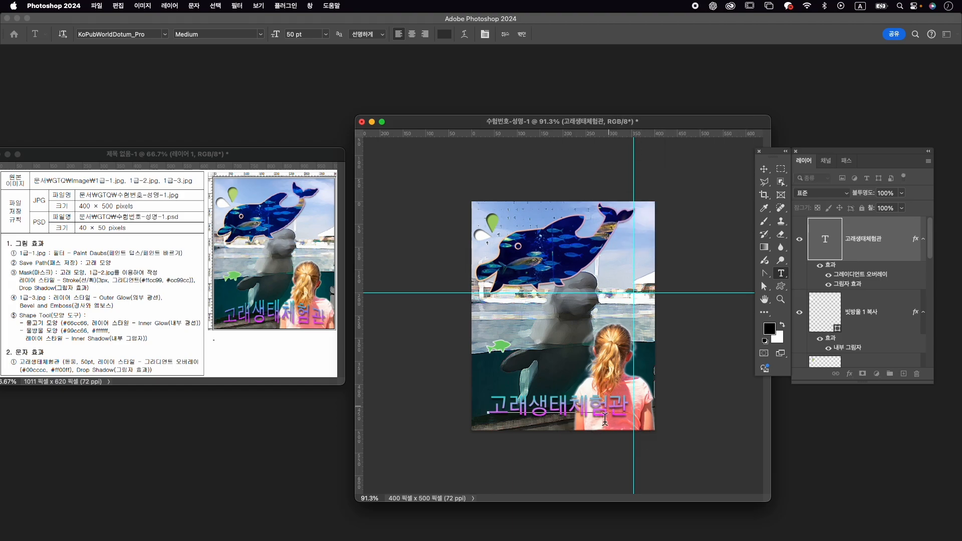
pyautogui.click(465, 36)
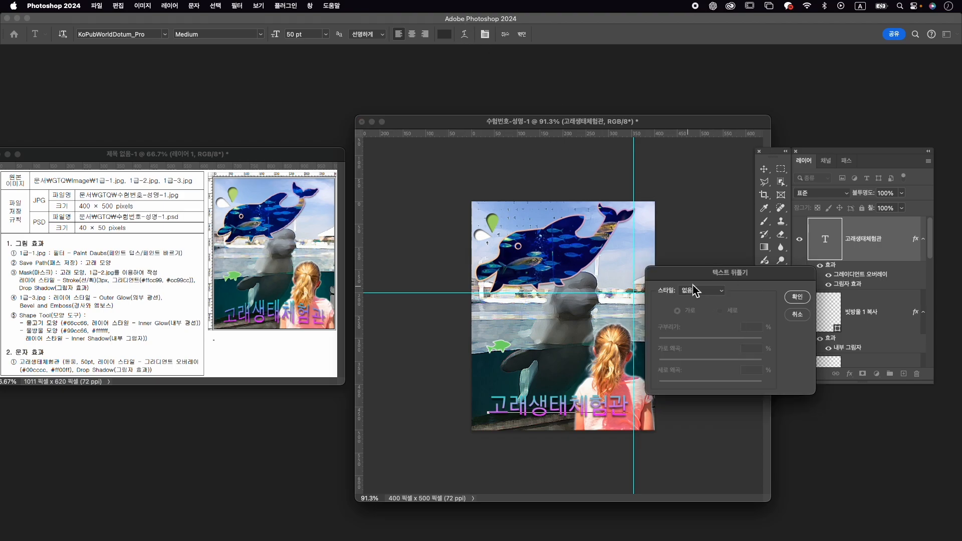
pyautogui.moveTo(749, 273); pyautogui.dragTo(724, 178)
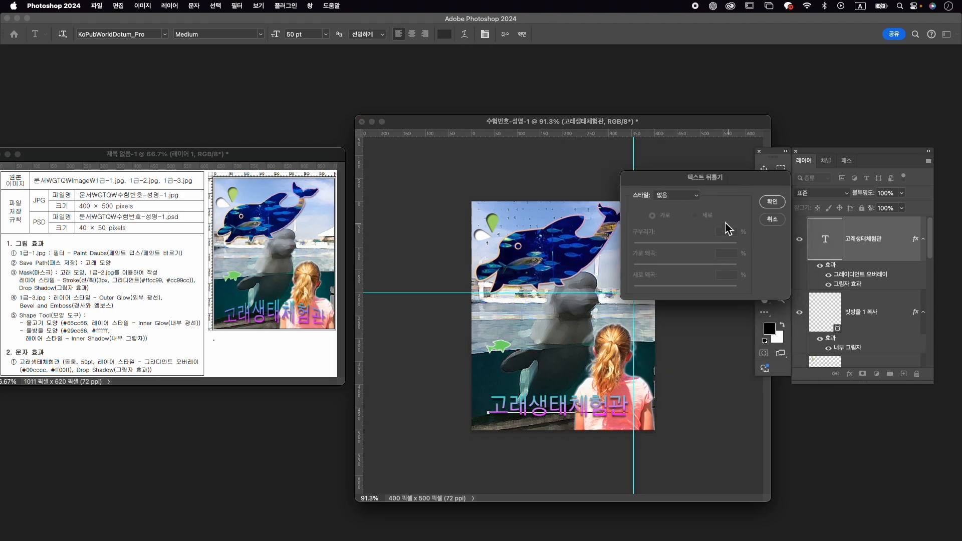
pyautogui.click(670, 197)
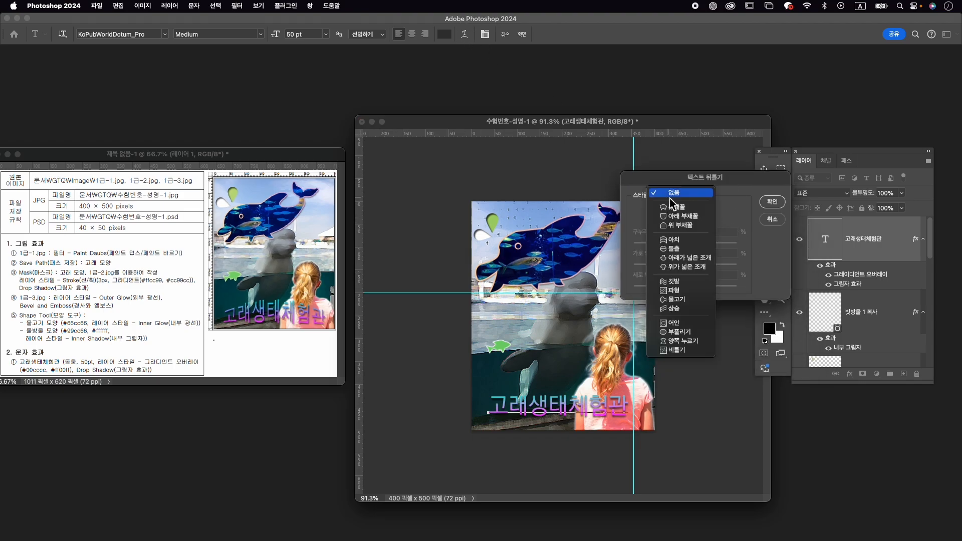
pyautogui.click(681, 226)
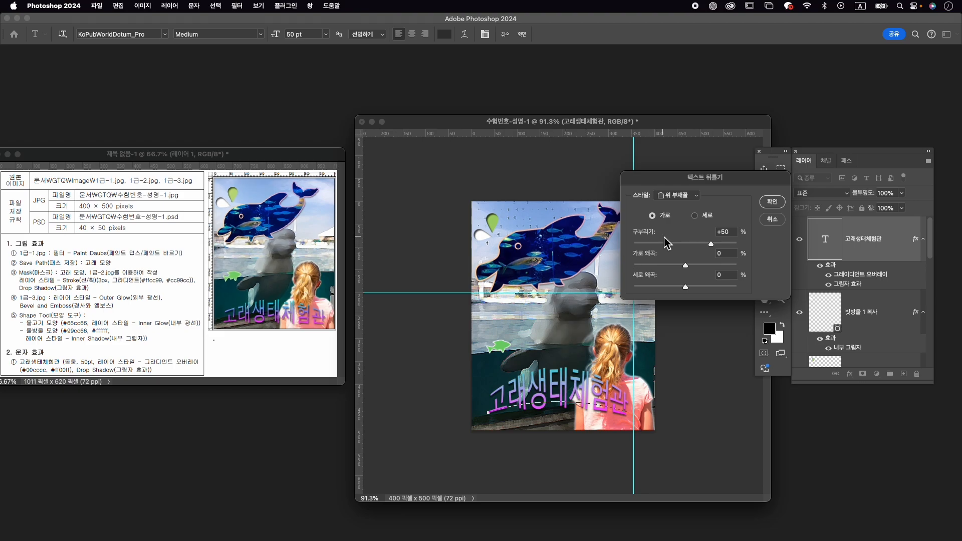
pyautogui.moveTo(715, 243); pyautogui.dragTo(703, 246)
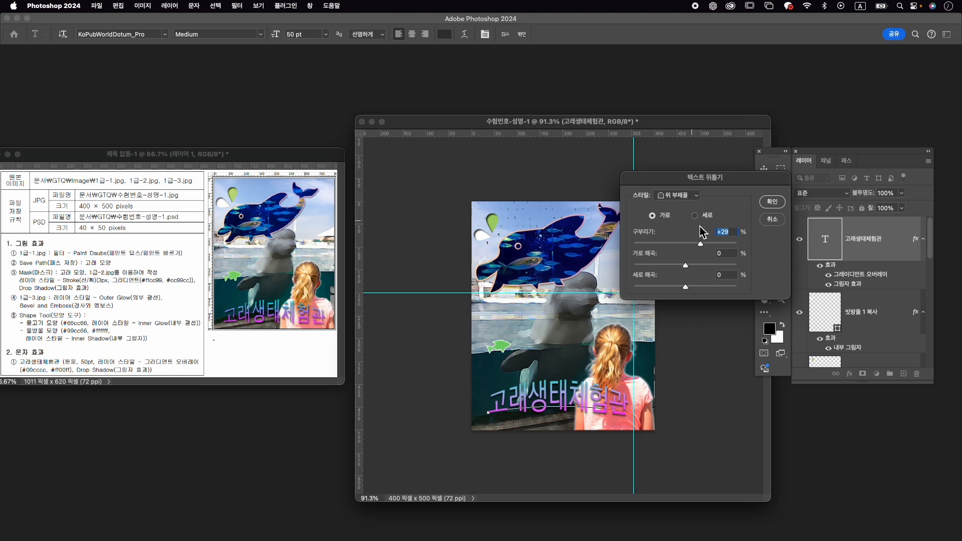
pyautogui.click(772, 202)
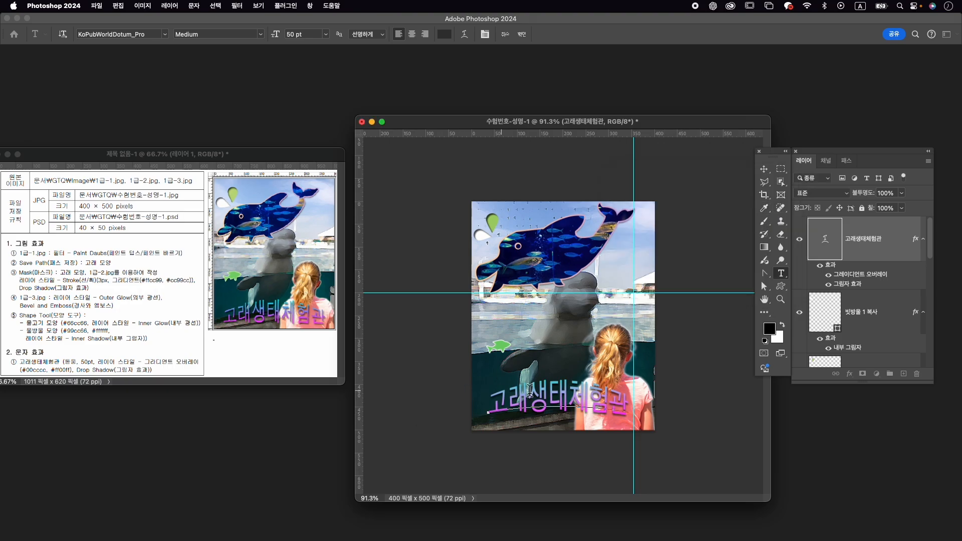
pyautogui.click(522, 34)
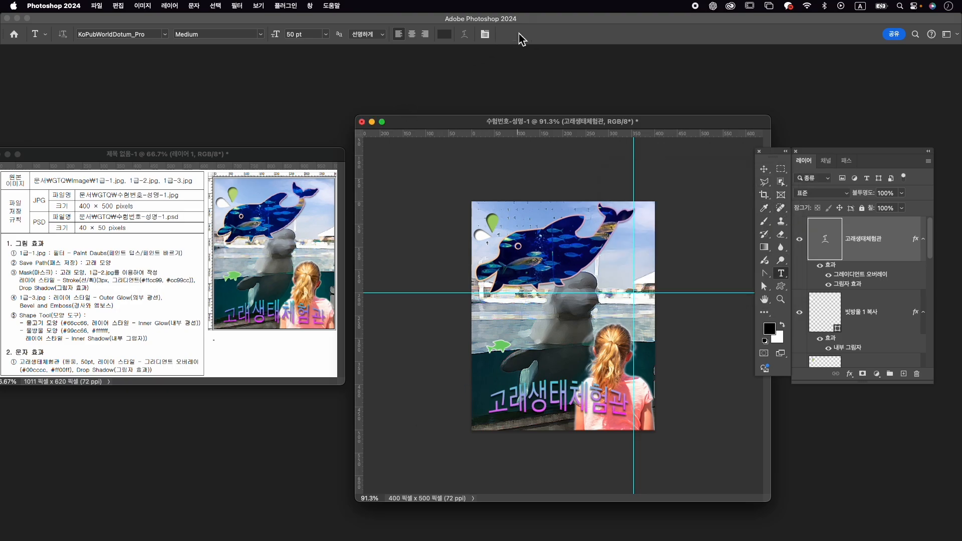
# - Move the warped title slightly down and to the right so it ends at the vertical guide
pyautogui.hotkey('ctrl', 't')
pyautogui.moveTo(604, 396); pyautogui.dragTo(613, 407)
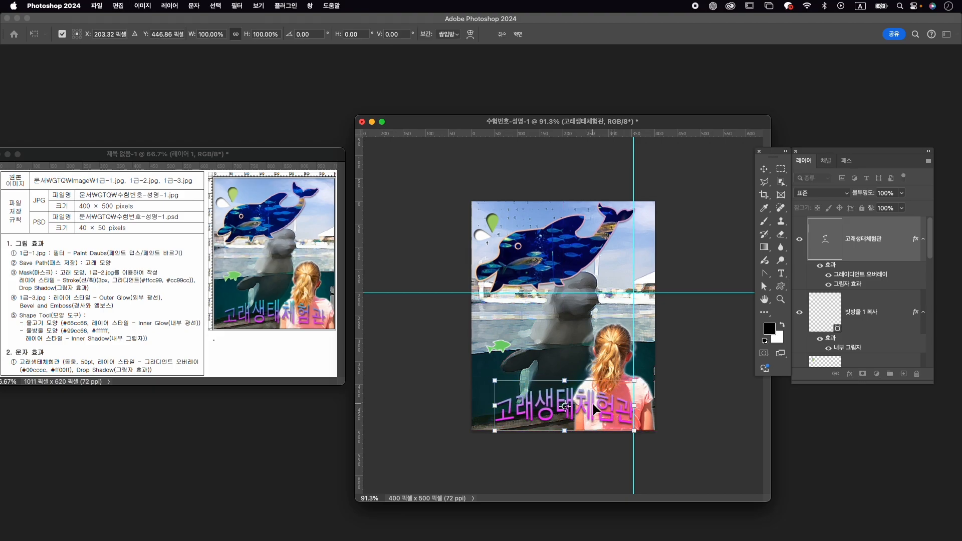
pyautogui.press('Return')
pyautogui.press('t')
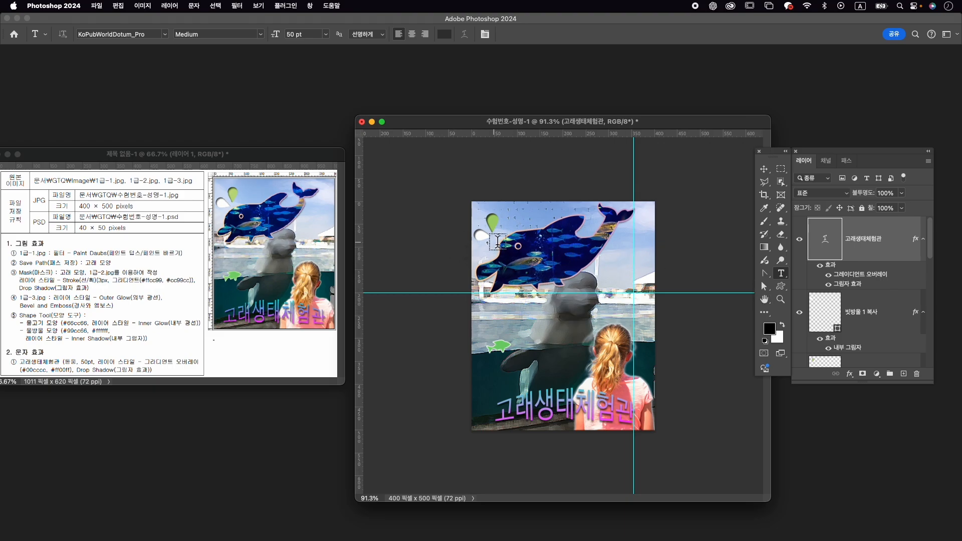
# - Reshape the whale shape's snout by adjusting its anchor points and curve to match the exam sheet
pyautogui.scroll(5, 503, 267)
pyautogui.press('a')
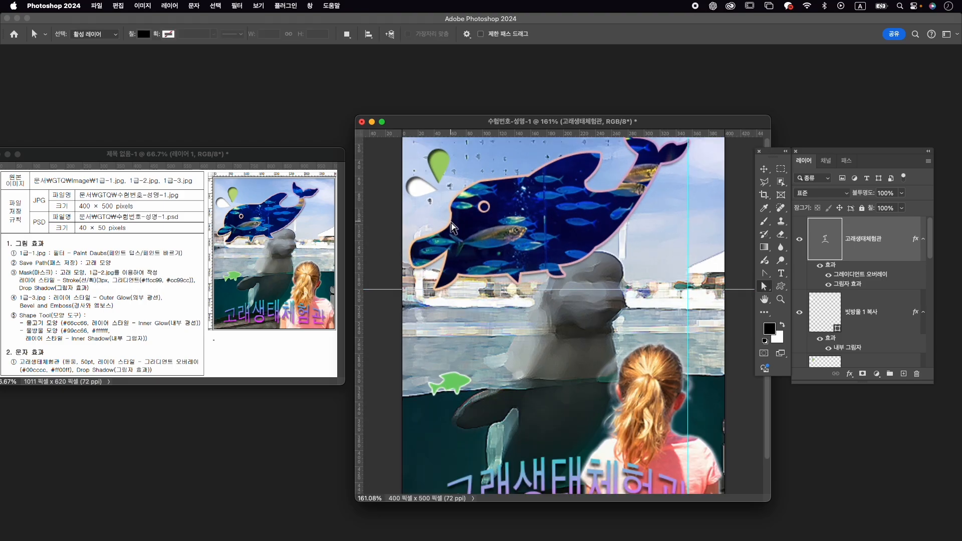
pyautogui.scroll(-5, 862, 316)
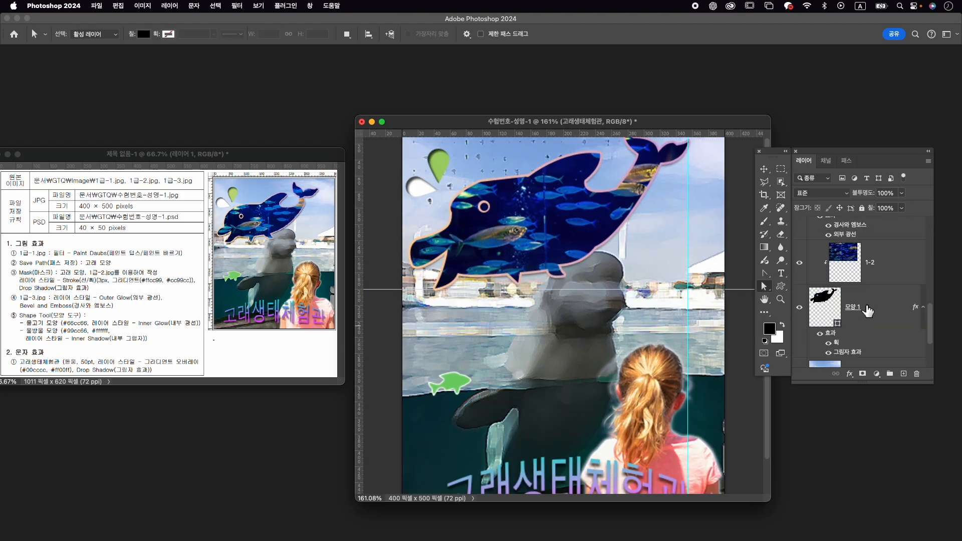
pyautogui.click(882, 302)
pyautogui.click(449, 235)
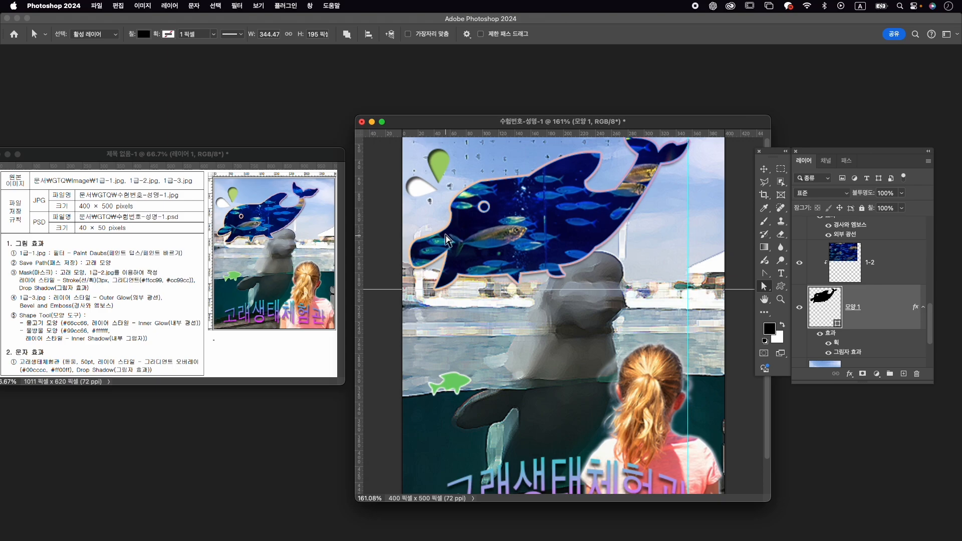
pyautogui.moveTo(441, 232); pyautogui.dragTo(428, 276)
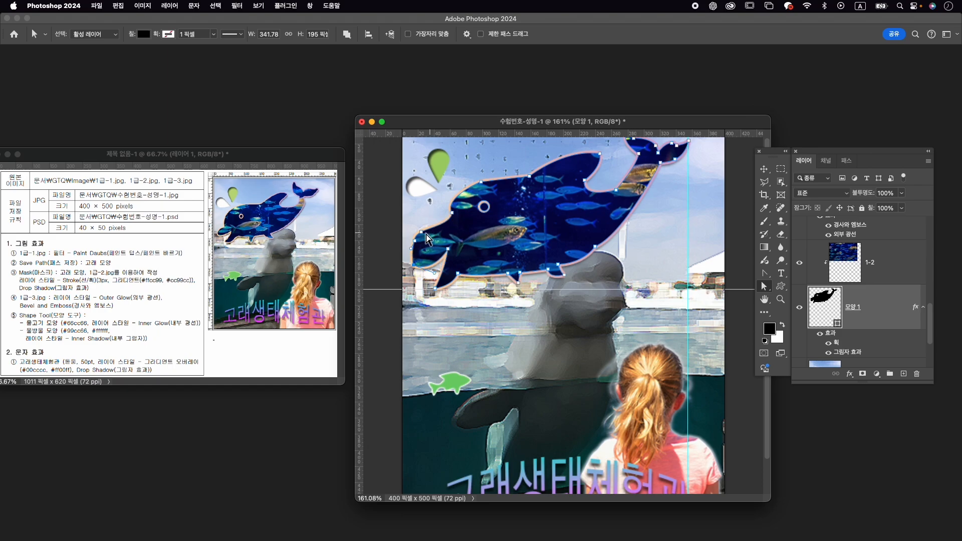
pyautogui.click(413, 246)
pyautogui.moveTo(412, 247); pyautogui.dragTo(442, 230)
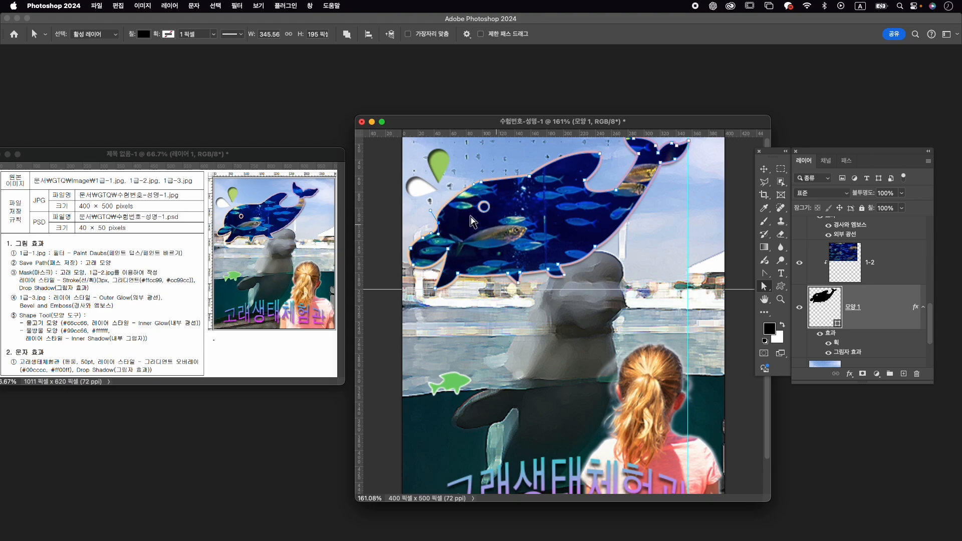
# - Move the whale's eye slightly down and closer to the snout
pyautogui.click(766, 289)
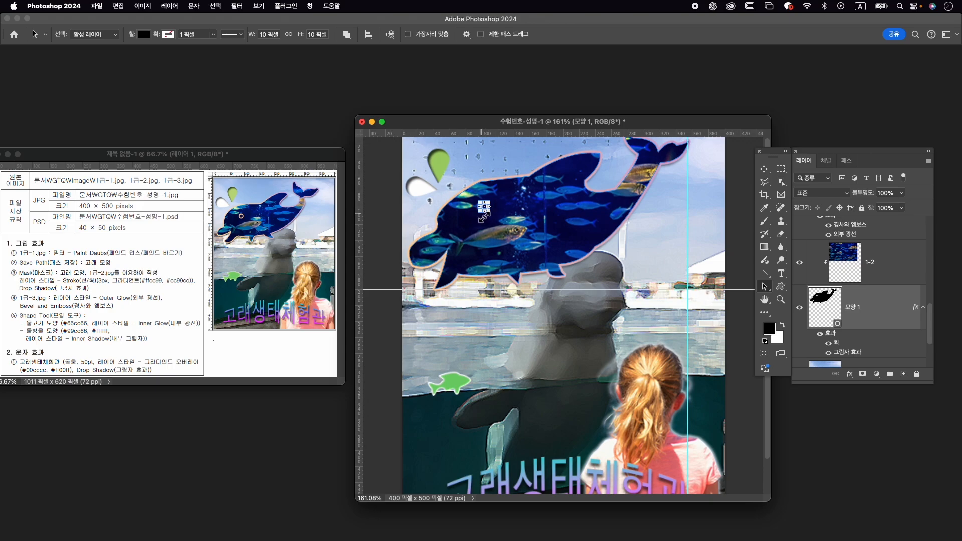
pyautogui.moveTo(484, 213); pyautogui.dragTo(475, 217)
pyautogui.press('Delete')
pyautogui.click(480, 212)
pyautogui.moveTo(489, 216); pyautogui.dragTo(479, 226)
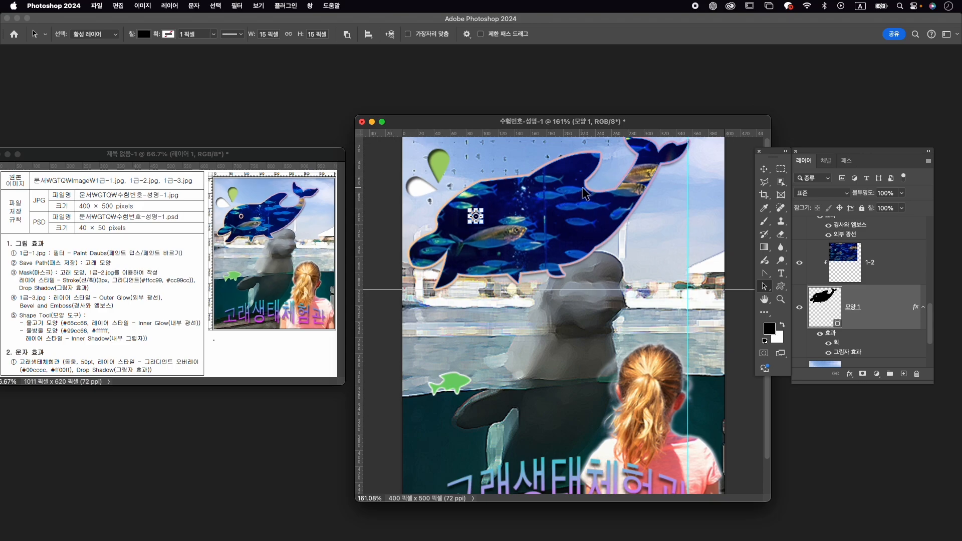
# - Reshape the inner curve and tip of the whale's dorsal fin with the Convert Point tool
pyautogui.click(764, 274)
pyautogui.click(764, 286)
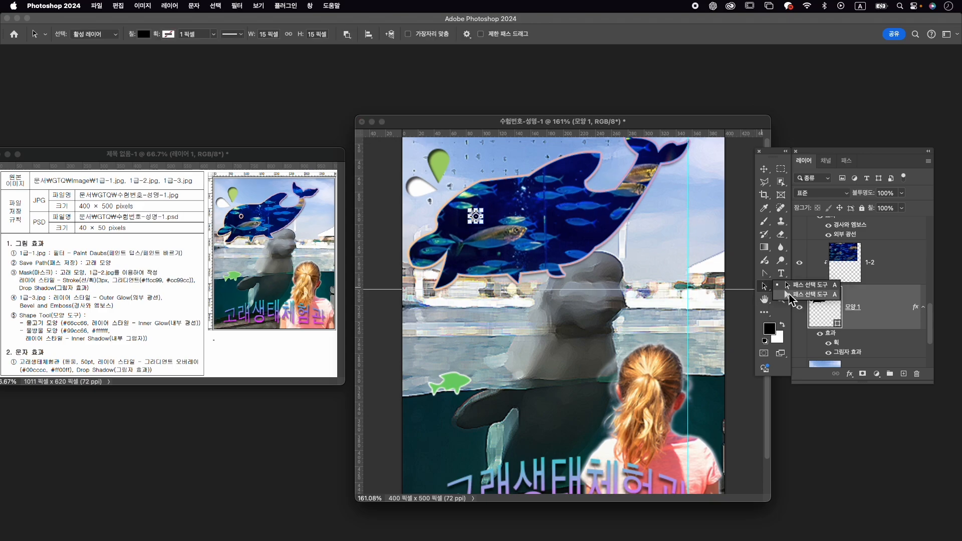
pyautogui.click(587, 186)
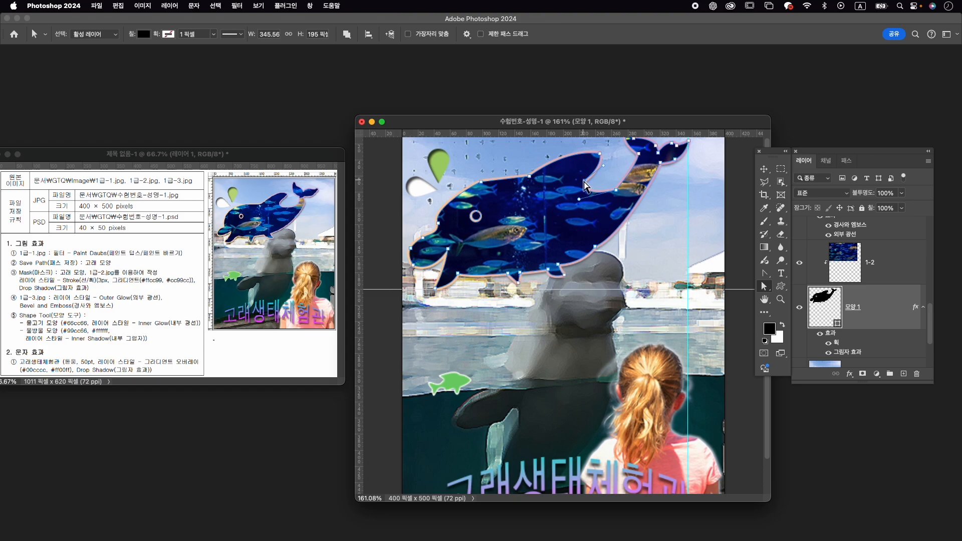
pyautogui.moveTo(587, 186); pyautogui.dragTo(574, 180)
pyautogui.moveTo(765, 273); pyautogui.dragTo(806, 331)
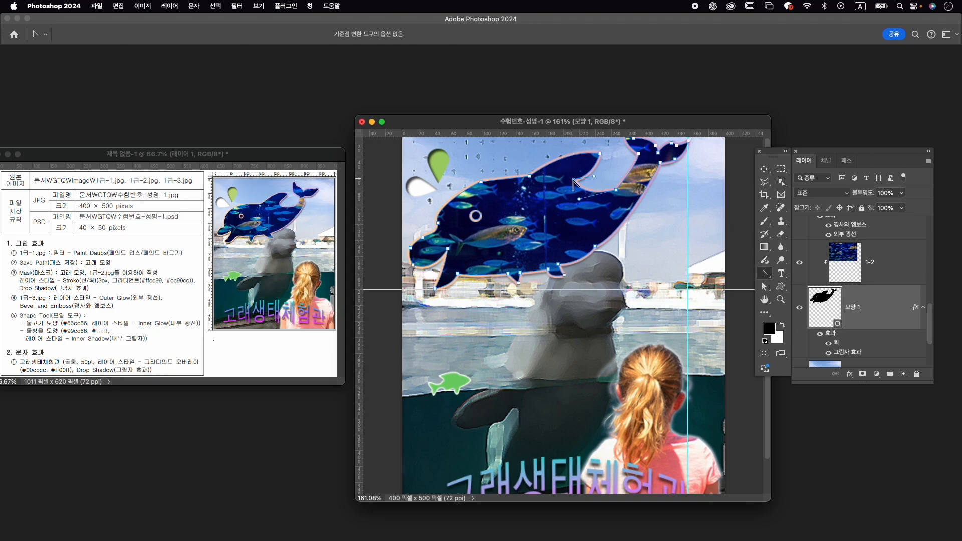
pyautogui.moveTo(588, 173); pyautogui.dragTo(578, 186)
pyautogui.click(599, 153)
pyautogui.moveTo(600, 154); pyautogui.dragTo(608, 160)
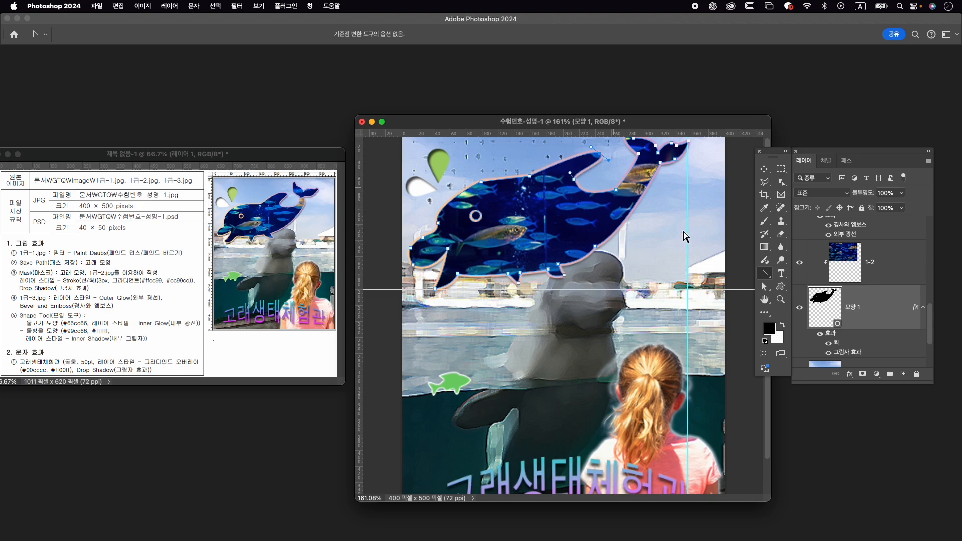
# - Add an anchor point on the upper edge of the dorsal fin and adjust it to round the fin
pyautogui.click(764, 273)
pyautogui.click(801, 273)
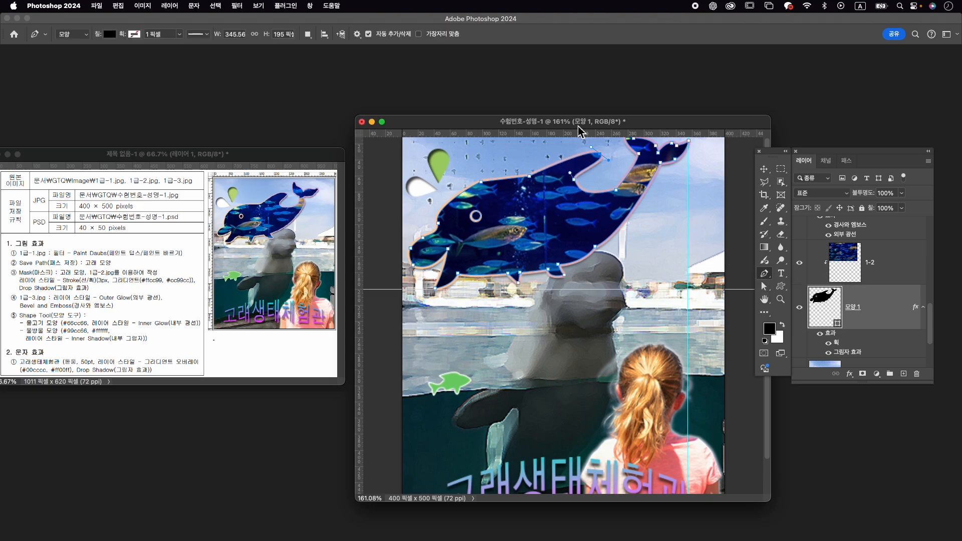
pyautogui.click(576, 158)
pyautogui.press('a')
pyautogui.moveTo(575, 157); pyautogui.dragTo(571, 156)
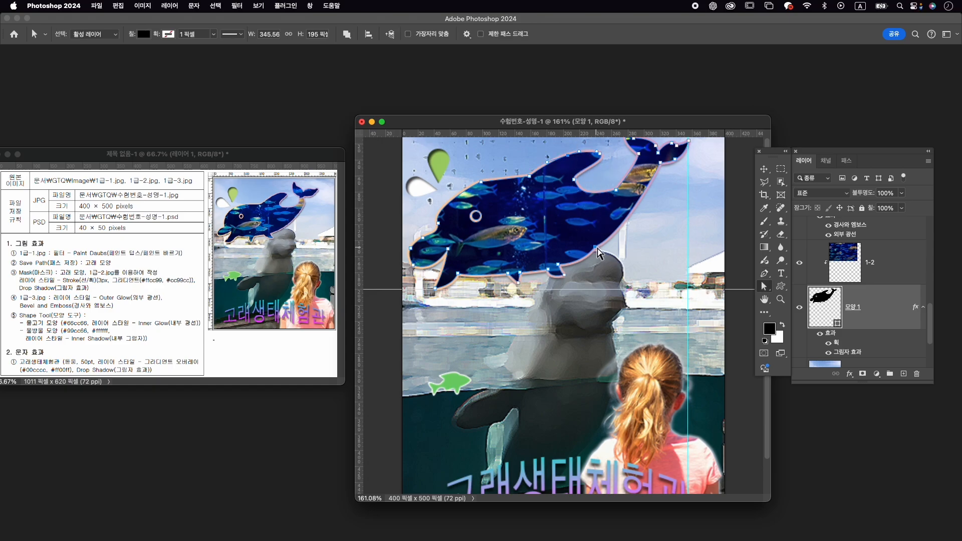
# - Refine the curve along the whale's underside and deselect the shape
pyautogui.moveTo(626, 239); pyautogui.dragTo(617, 227)
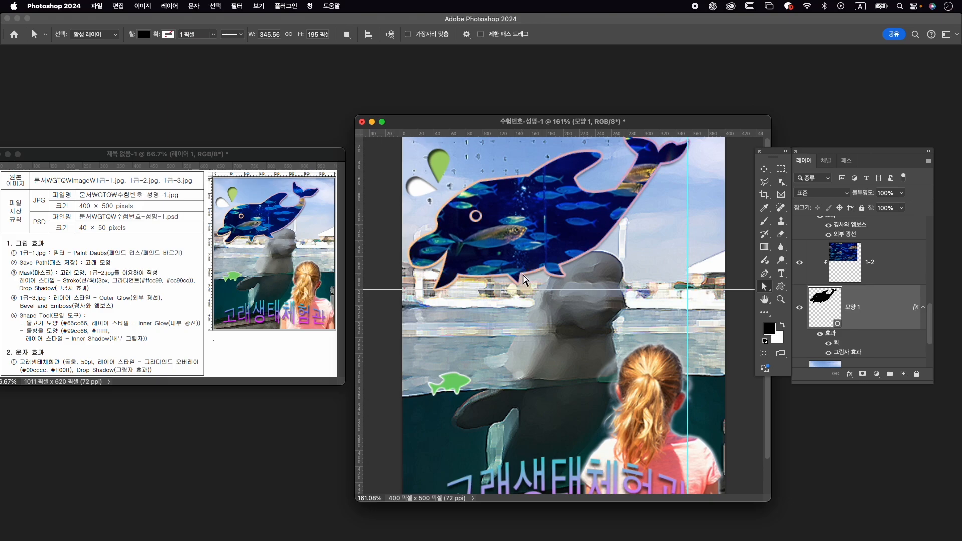
pyautogui.click(519, 273)
pyautogui.scroll(-2, 564, 219)
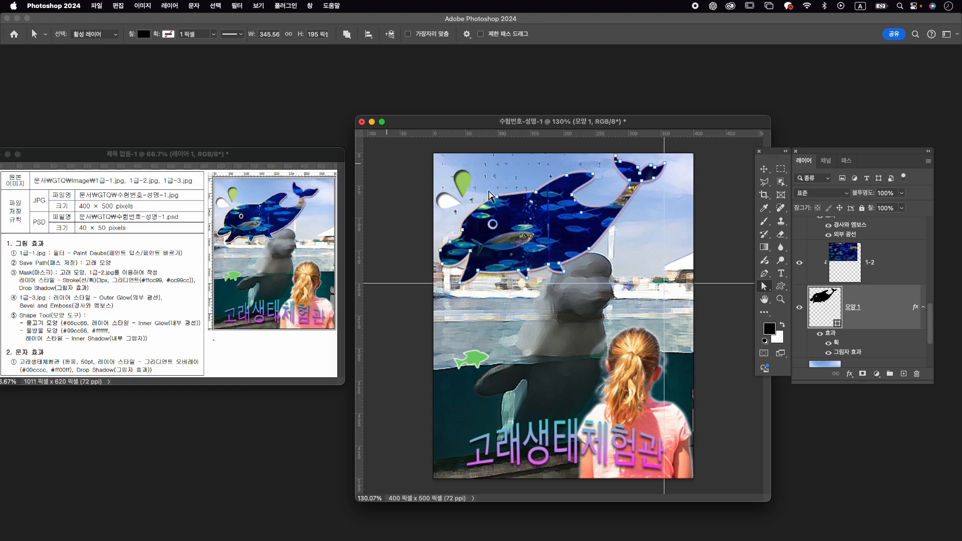
pyautogui.click(763, 168)
pyautogui.click(722, 183)
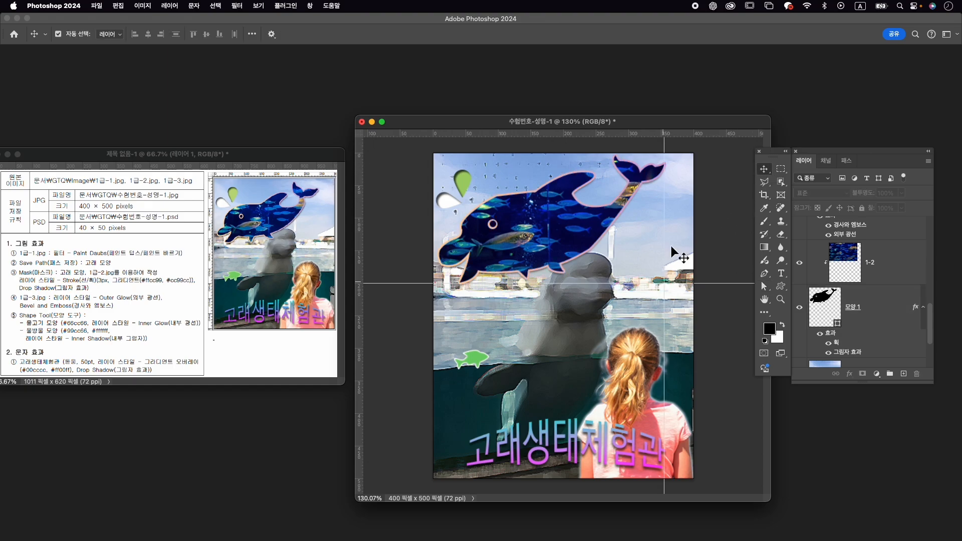
pyautogui.click(665, 223)
# - Set the Quick Export format to JPG at quality 7 in the export preferences
pyautogui.click(96, 6)
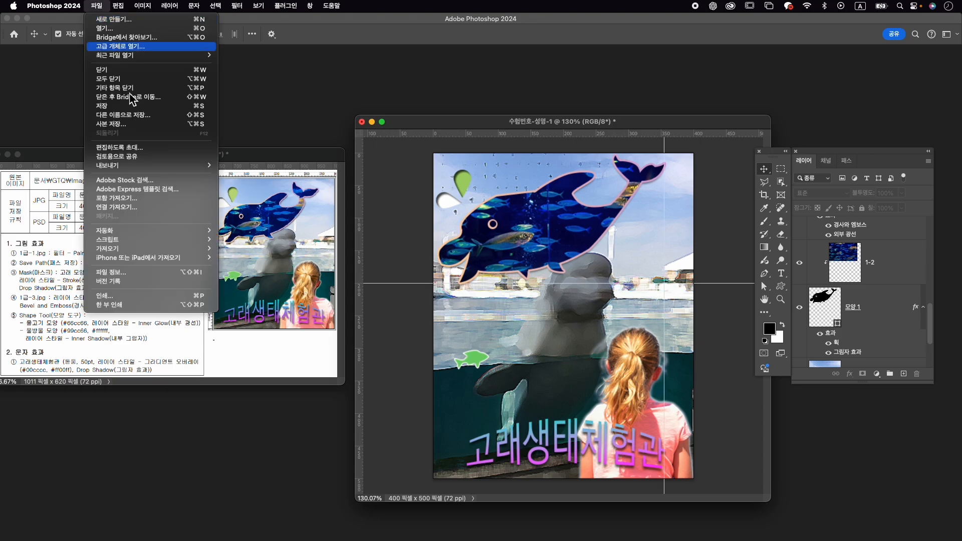
pyautogui.moveTo(160, 172)
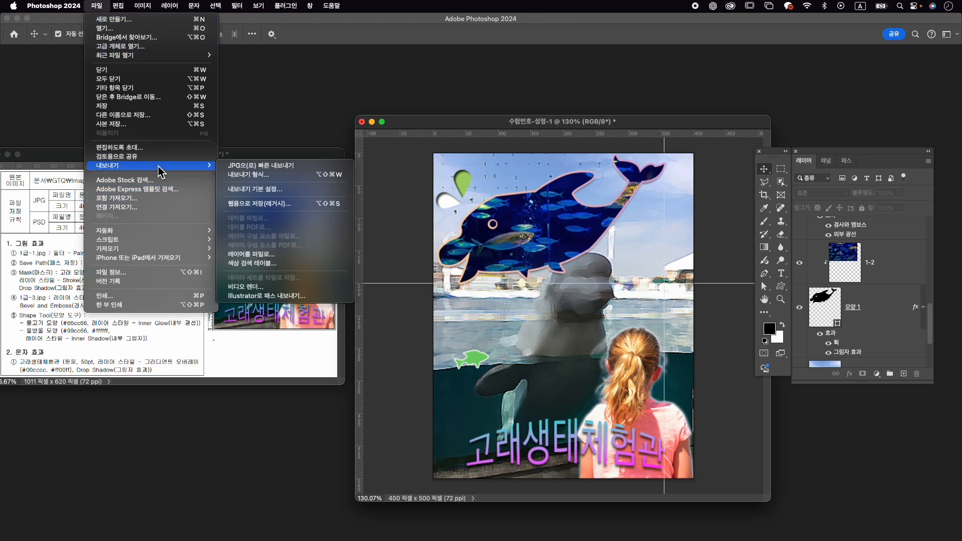
pyautogui.click(287, 193)
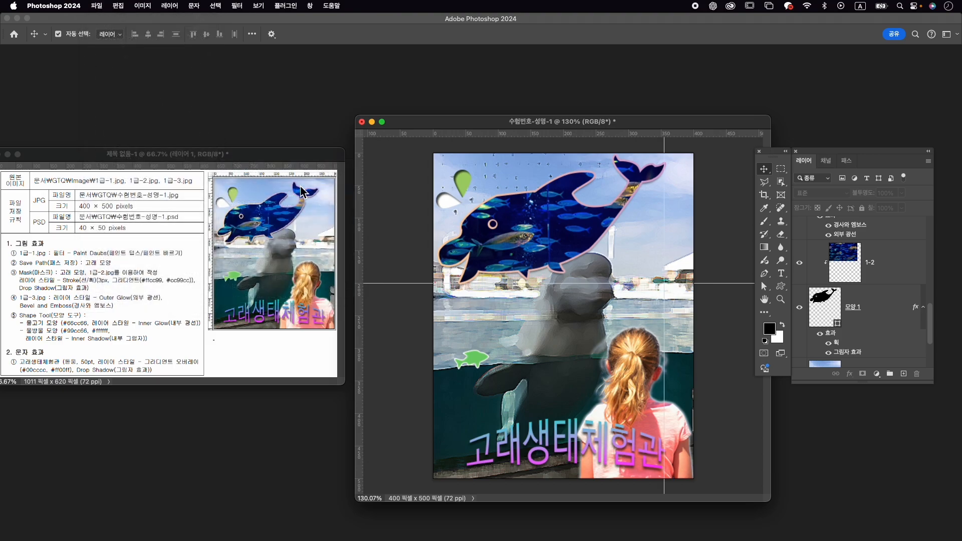
pyautogui.click(357, 155)
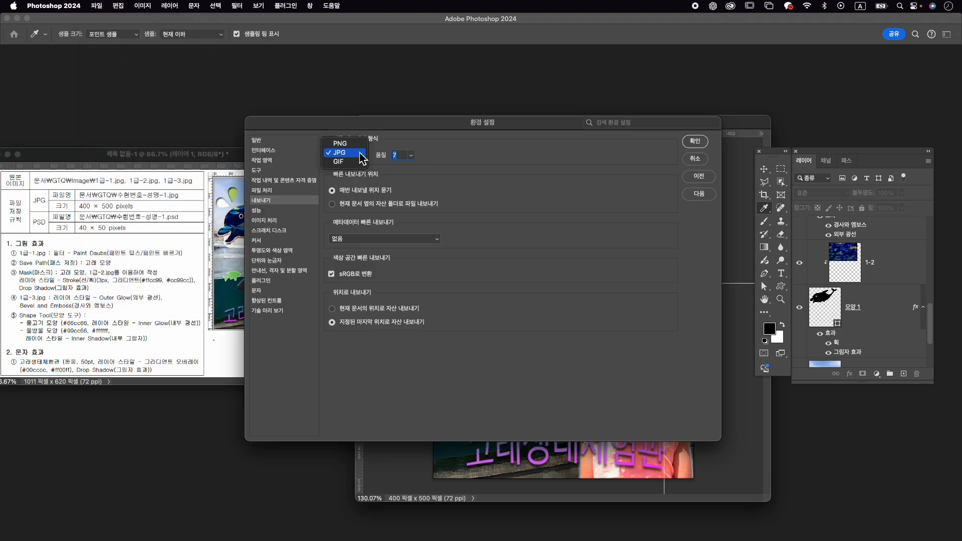
pyautogui.click(353, 153)
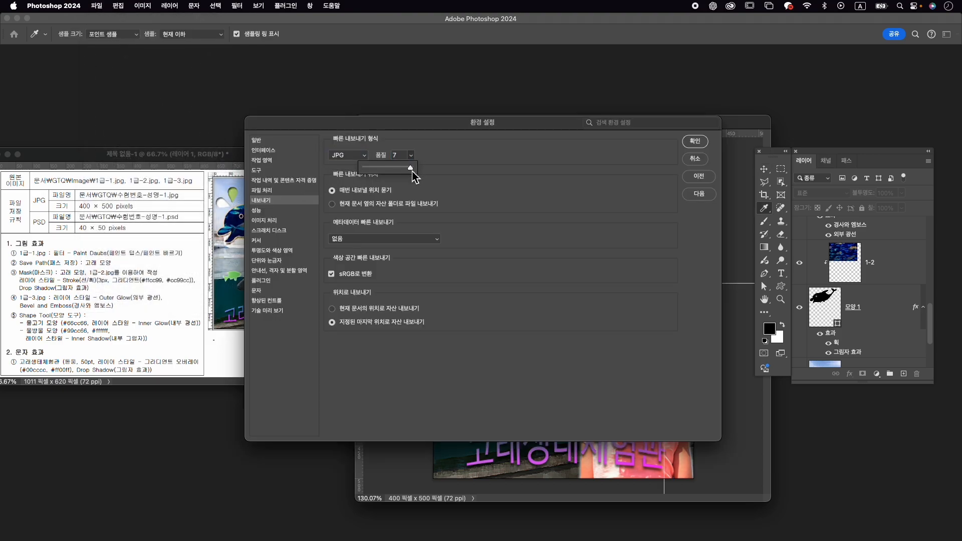
pyautogui.click(694, 143)
pyautogui.press('v')
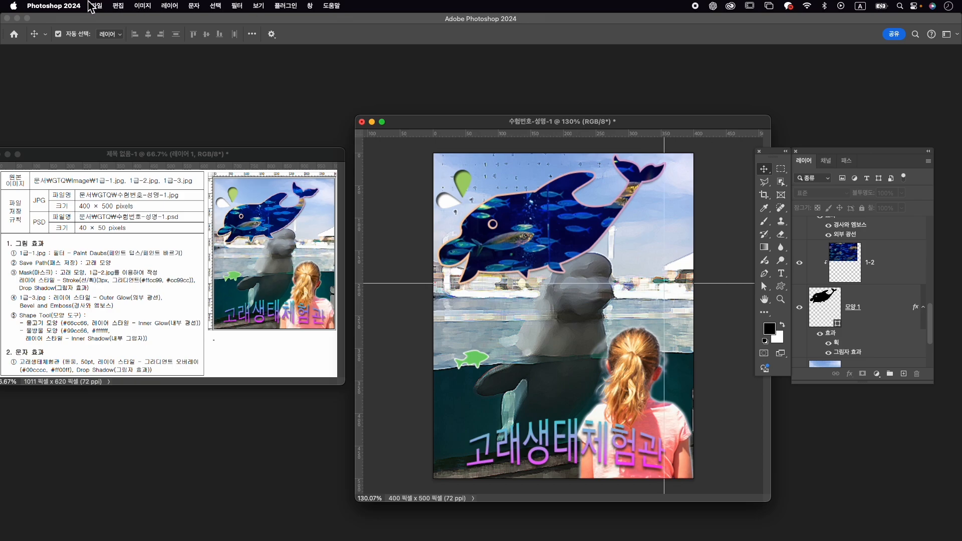
# - Quick-export the composition as the JPG file 수험번호-성명-1.jpg into the GTQ folder
pyautogui.click(103, 6)
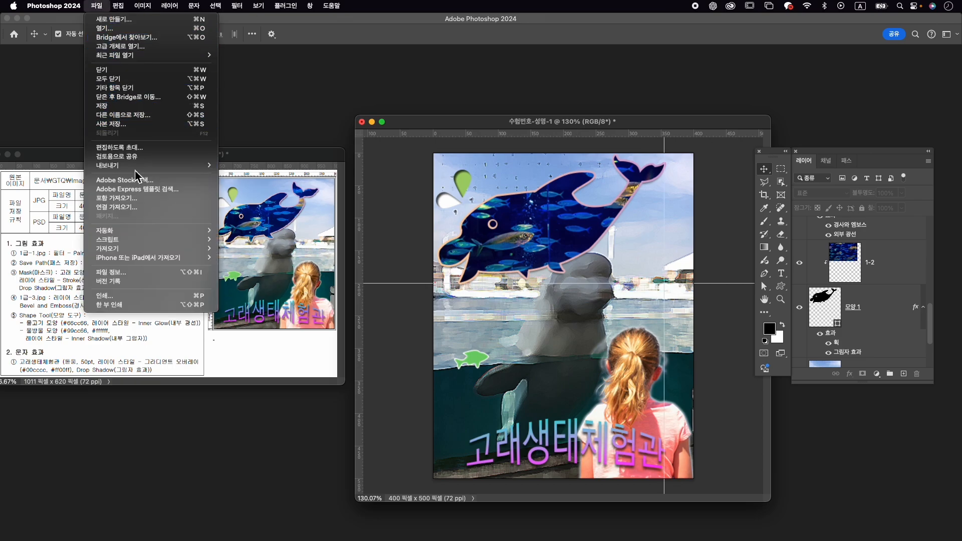
pyautogui.moveTo(200, 165)
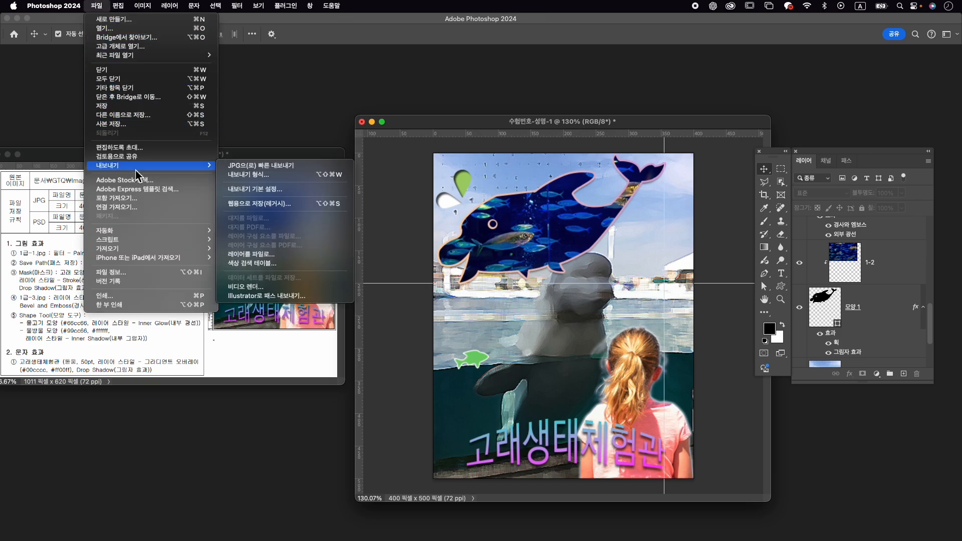
pyautogui.click(247, 166)
pyautogui.click(445, 186)
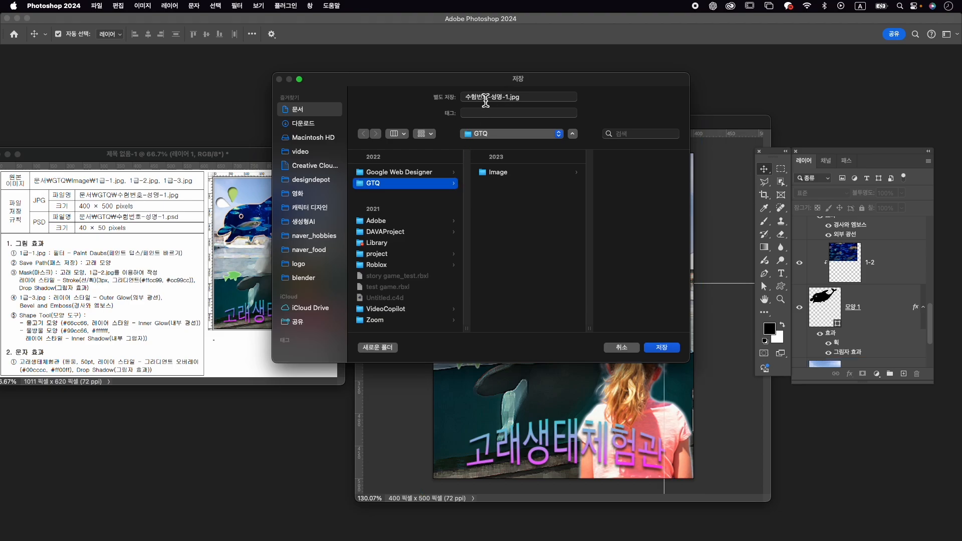
pyautogui.click(670, 347)
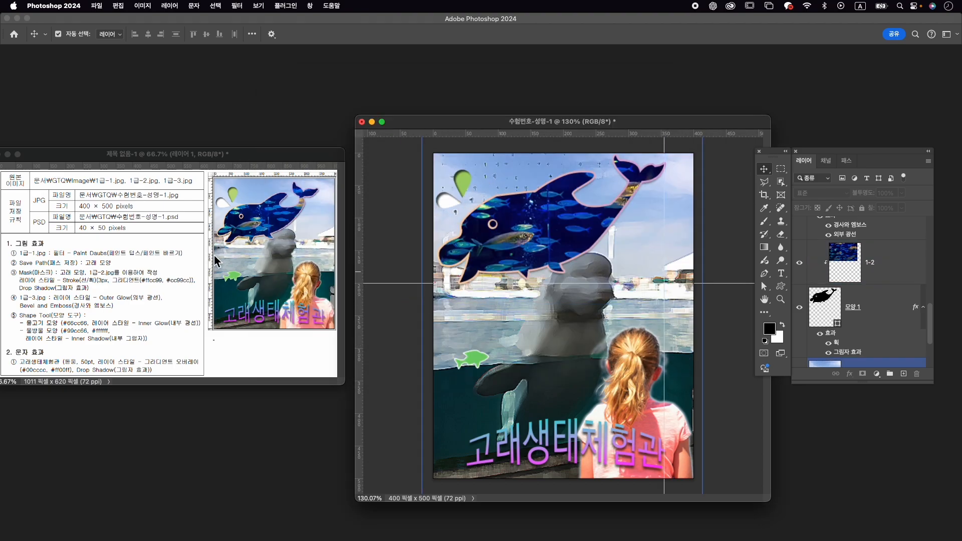
# - Clear all guides from the whale document
pyautogui.click(258, 6)
pyautogui.moveTo(346, 259)
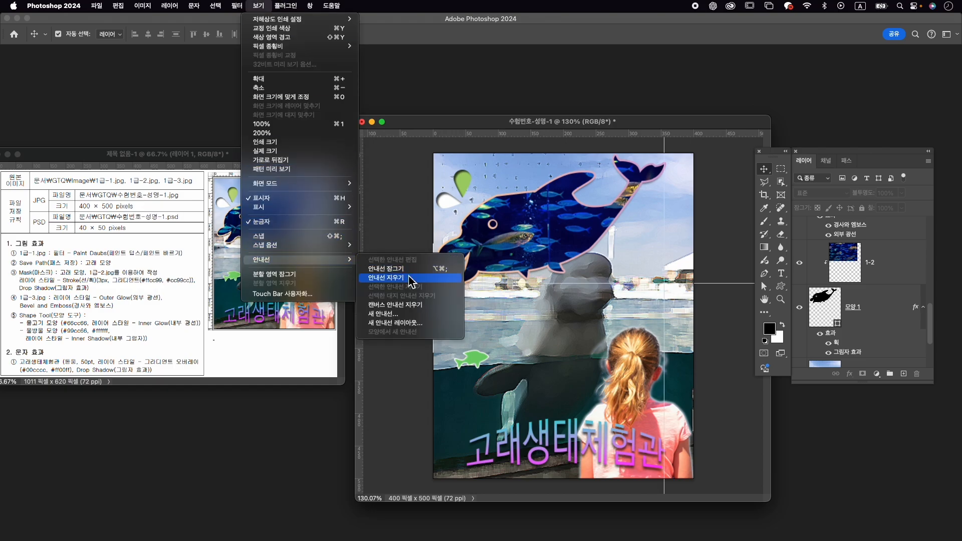
pyautogui.click(410, 278)
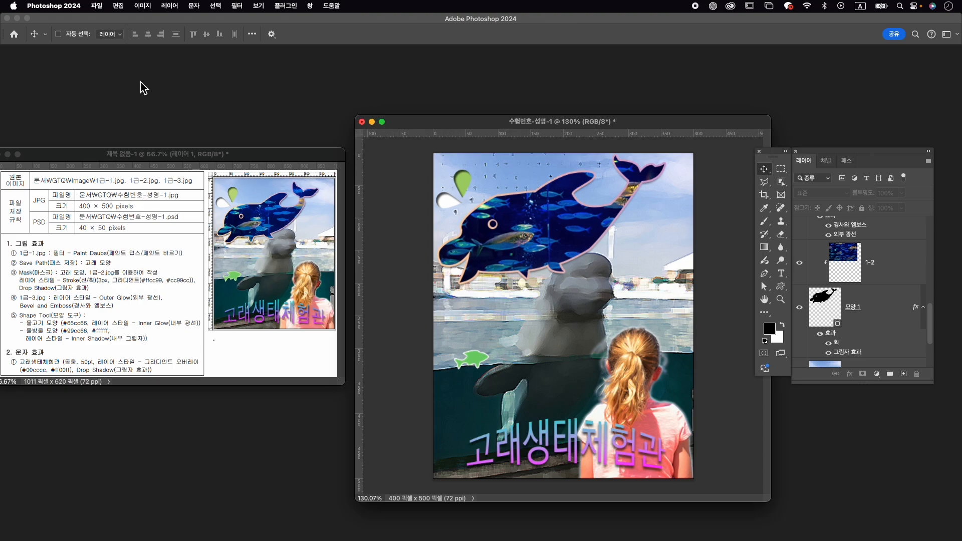
# - Reduce the whale document's image size to 40 × 50 pixels
pyautogui.click(142, 6)
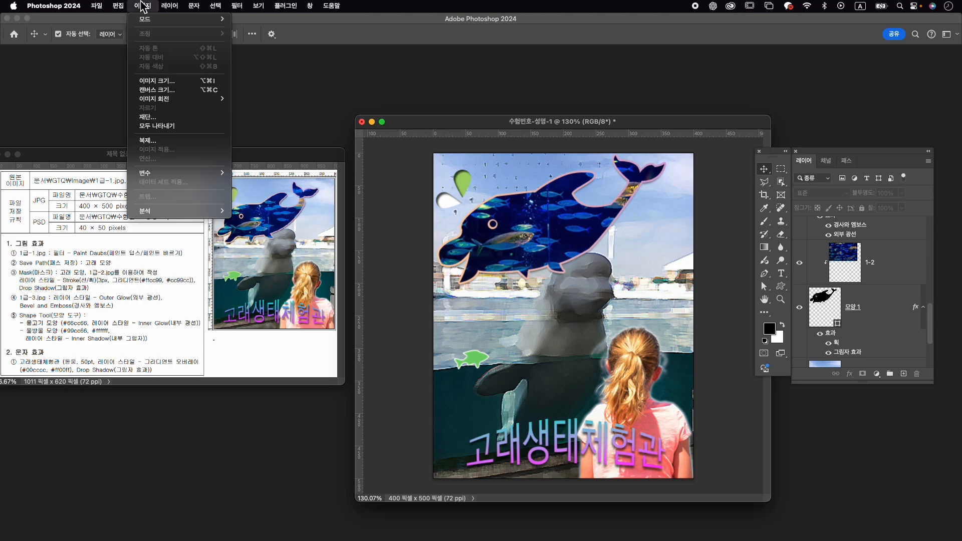
pyautogui.click(168, 85)
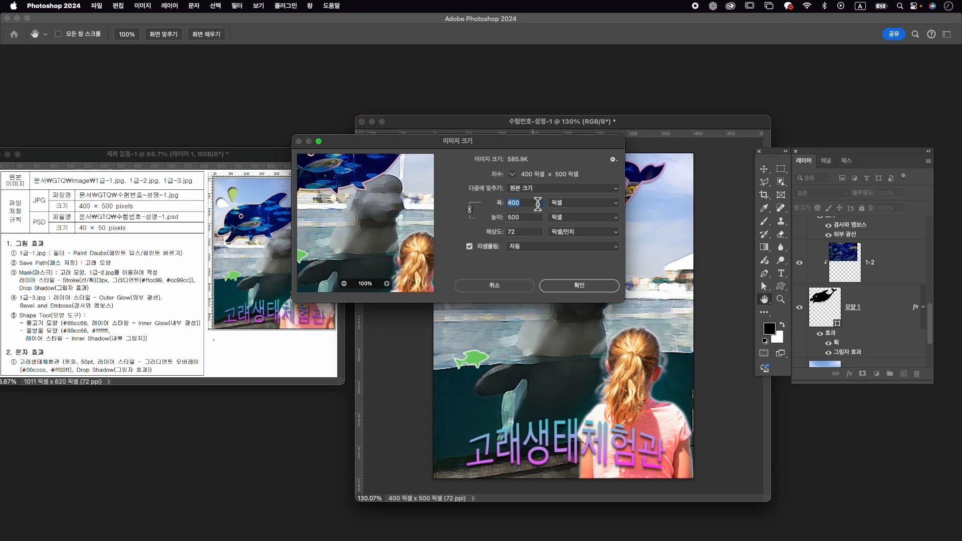
pyautogui.write('40')
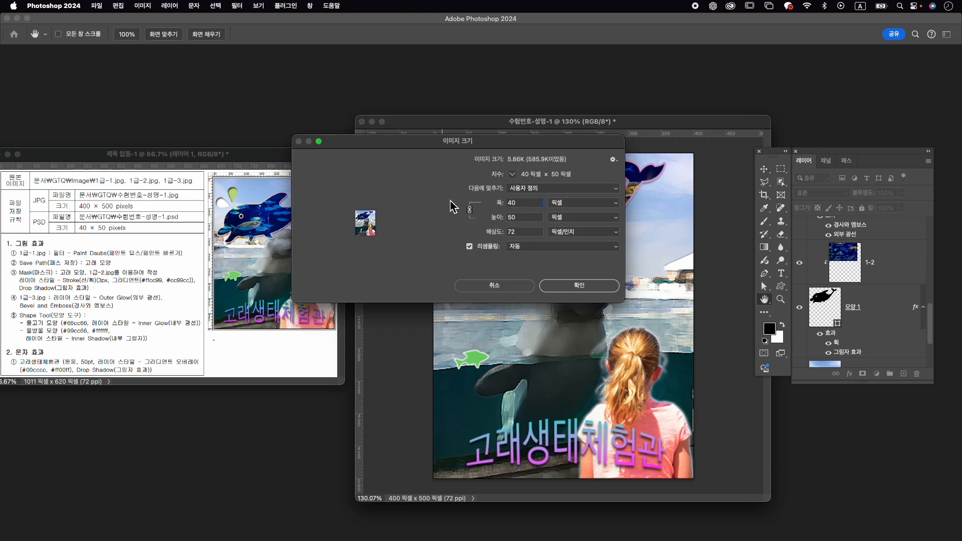
pyautogui.click(592, 287)
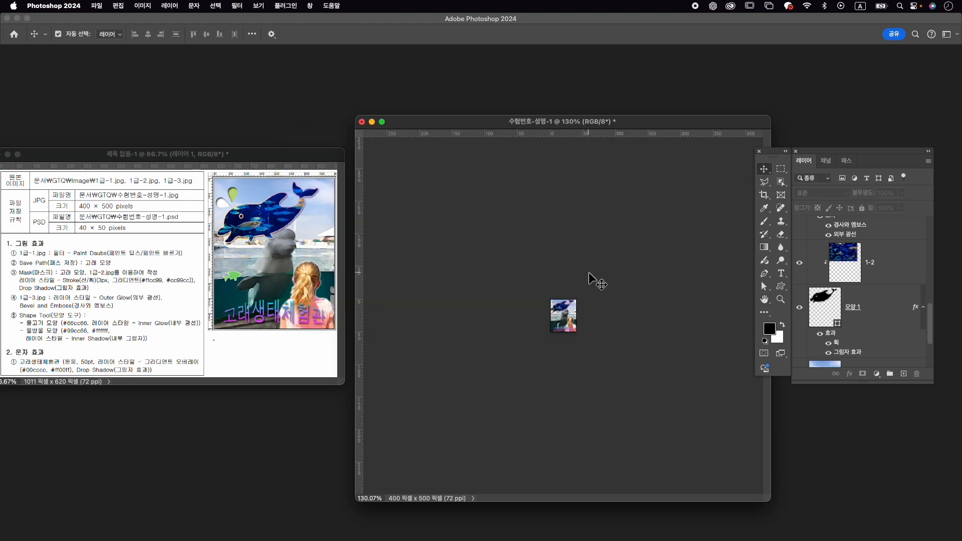
# - Save the reduced document in the GTQ folder as the Photoshop file 수험번호-성명-1.psd
pyautogui.click(96, 6)
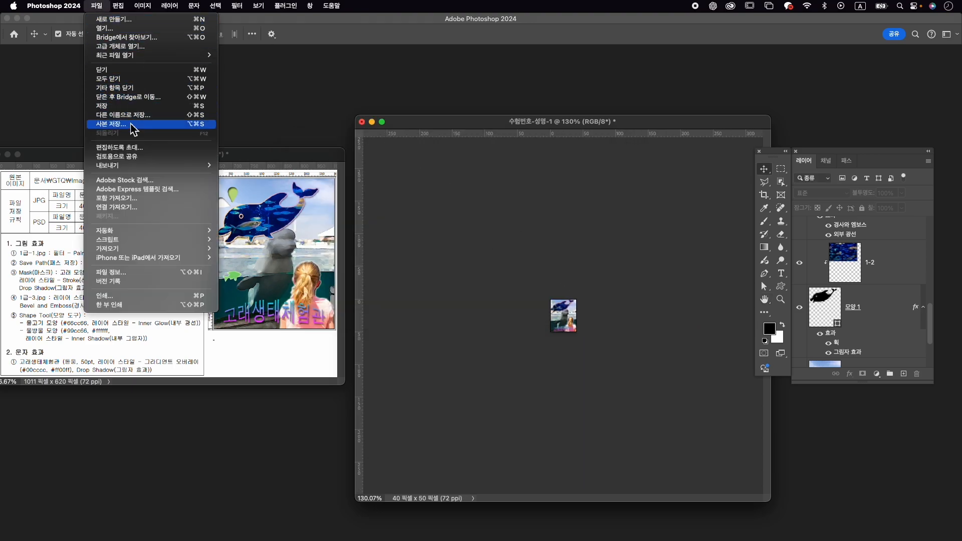
pyautogui.click(133, 116)
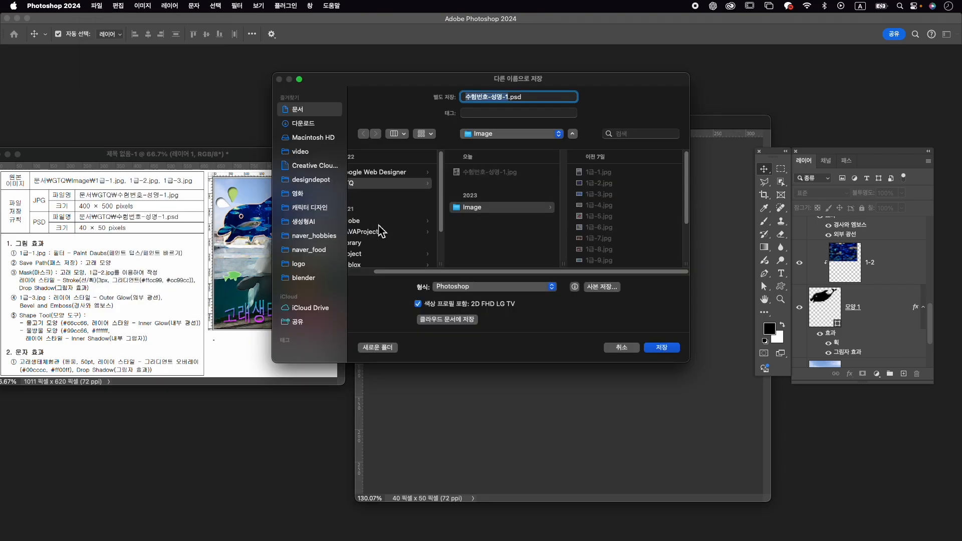
pyautogui.click(379, 185)
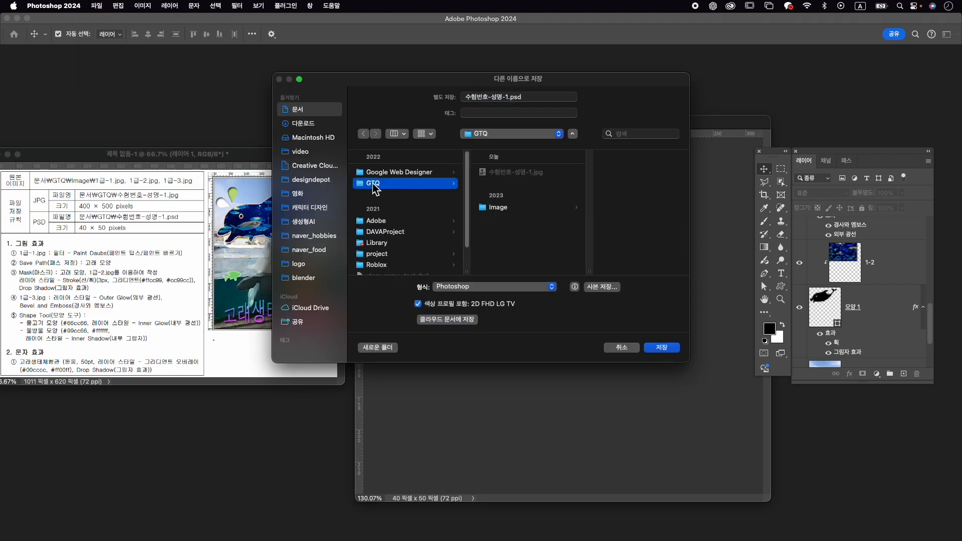
pyautogui.click(667, 348)
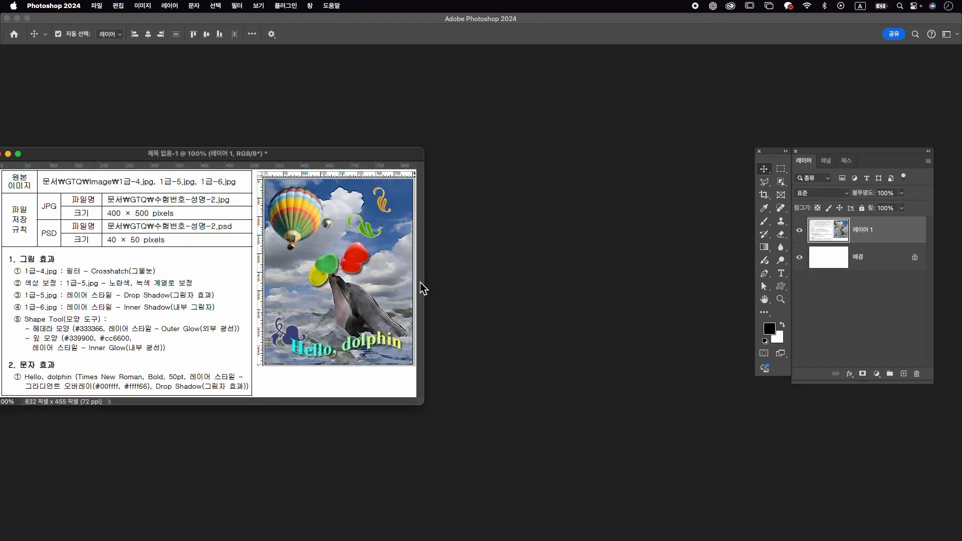
# - Create a new document named 수험번호-성명-2 with a width of 400 and a height of 500 pixels
pyautogui.press('super')
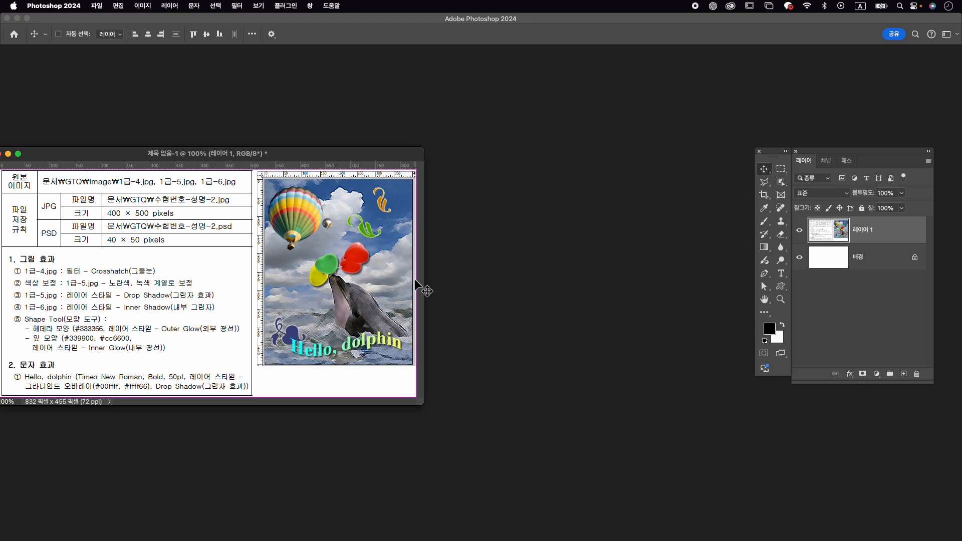
pyautogui.press('super+n')
pyautogui.write('쉬')
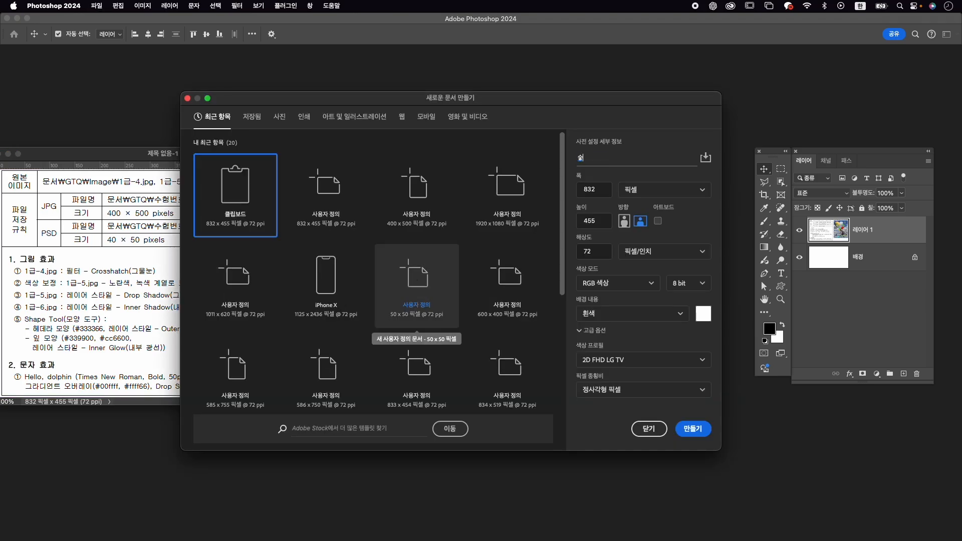
pyautogui.write('험번호-성명-2')
pyautogui.press('Tab')
pyautogui.write('400')
pyautogui.press('Tab')
pyautogui.write('500')
pyautogui.press('Tab')
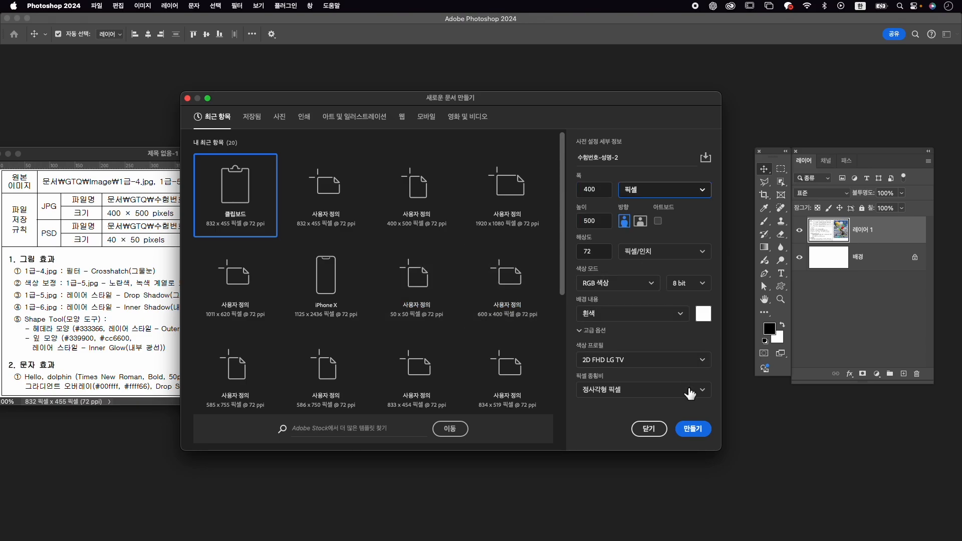
pyautogui.click(707, 430)
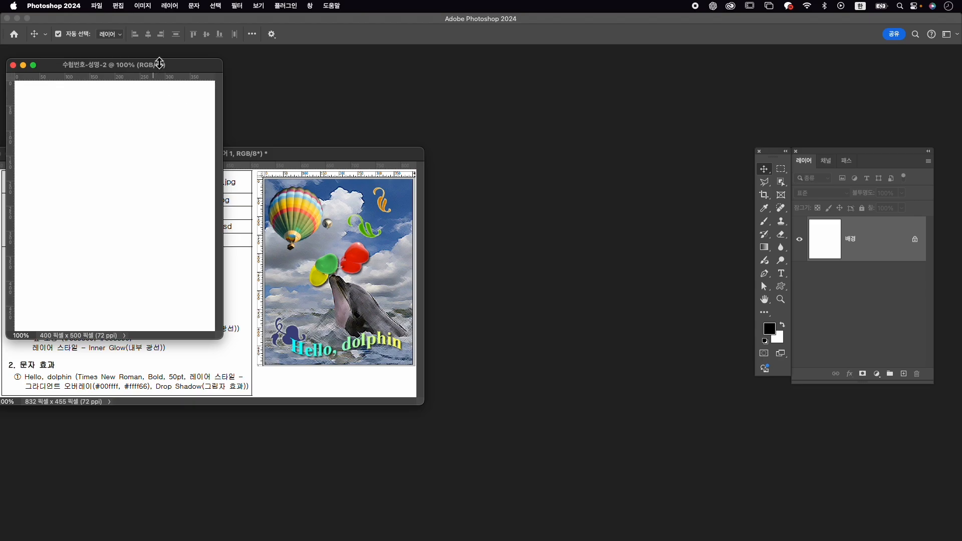
# - Place the new document window beside the exam sheet and enlarge it to leave space around the canvas
pyautogui.moveTo(163, 70); pyautogui.dragTo(604, 137)
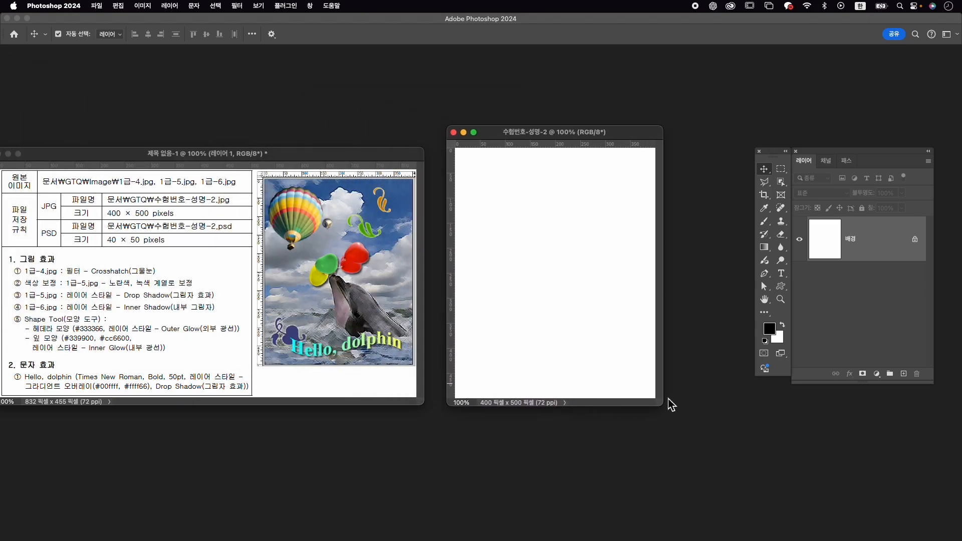
pyautogui.moveTo(665, 407); pyautogui.dragTo(685, 437)
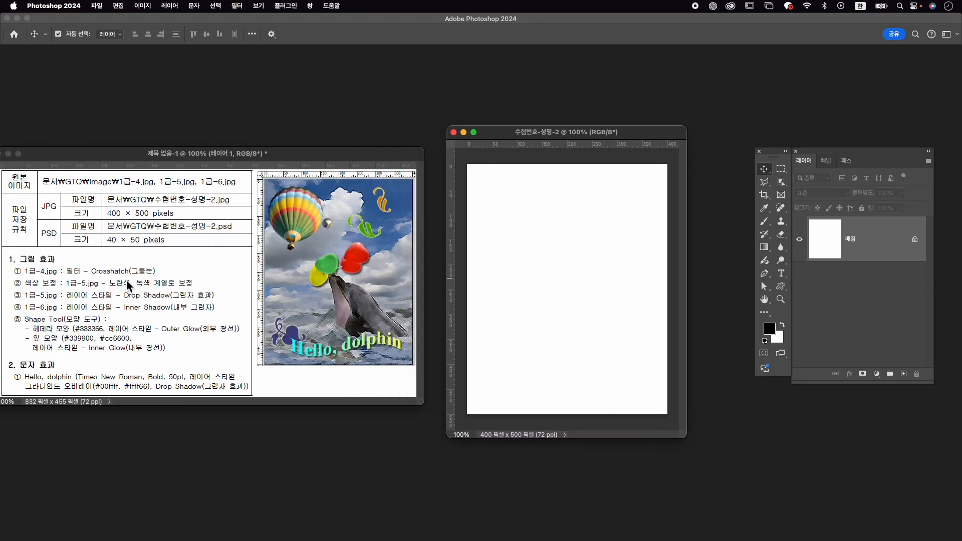
pyautogui.moveTo(527, 138); pyautogui.dragTo(511, 131)
# - Open 1급-4.jpg from the GTQ Image folder and move its window clear of the exam instructions
pyautogui.press('super+o')
pyautogui.click(521, 179)
pyautogui.click(594, 172)
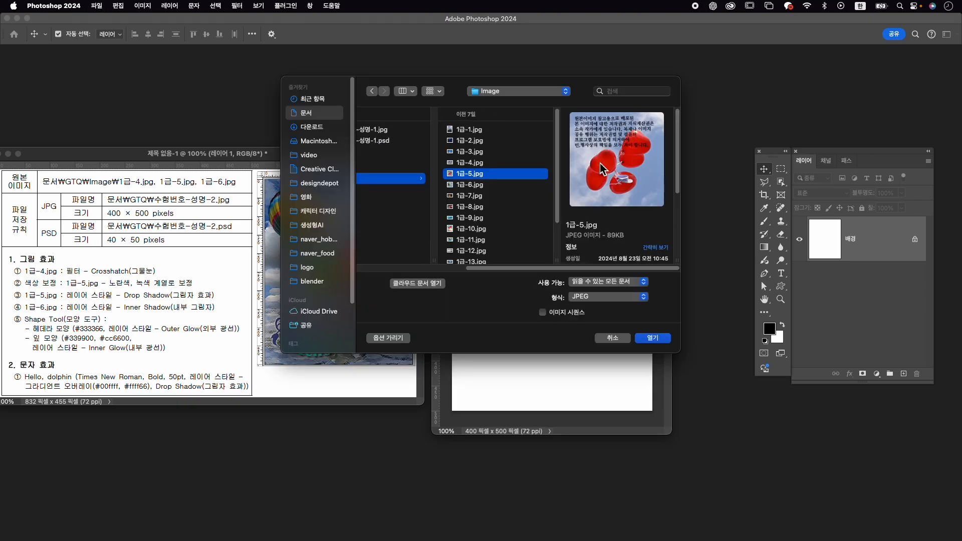
pyautogui.click(502, 163)
pyautogui.click(652, 337)
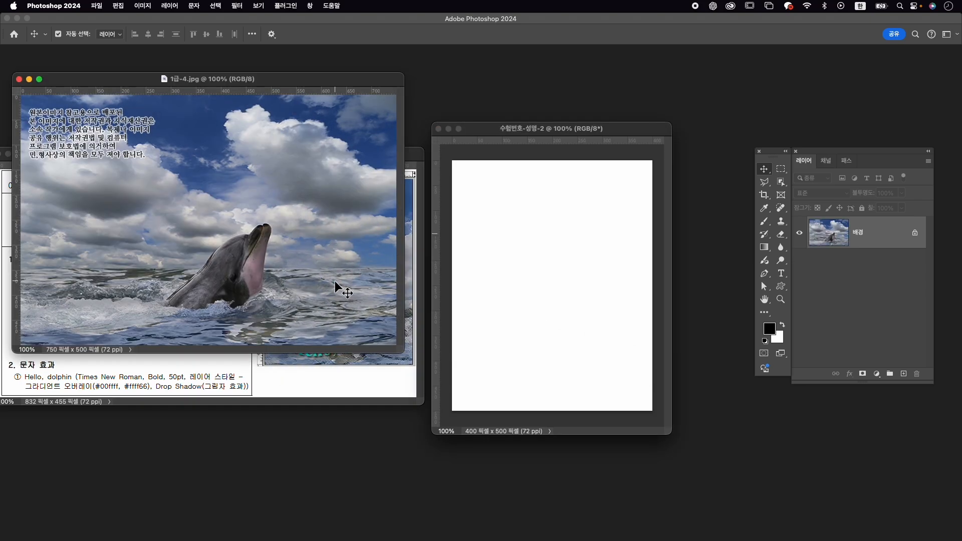
pyautogui.moveTo(250, 80); pyautogui.dragTo(557, 78)
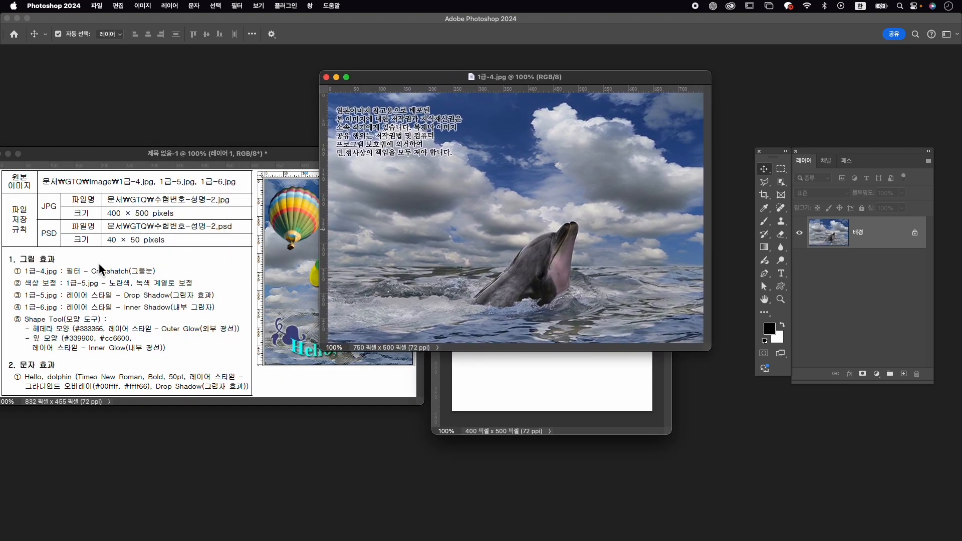
# - Apply the Crosshatch (그물눈) brush stroke filter from the Filter Gallery to the dolphin photo
pyautogui.click(237, 6)
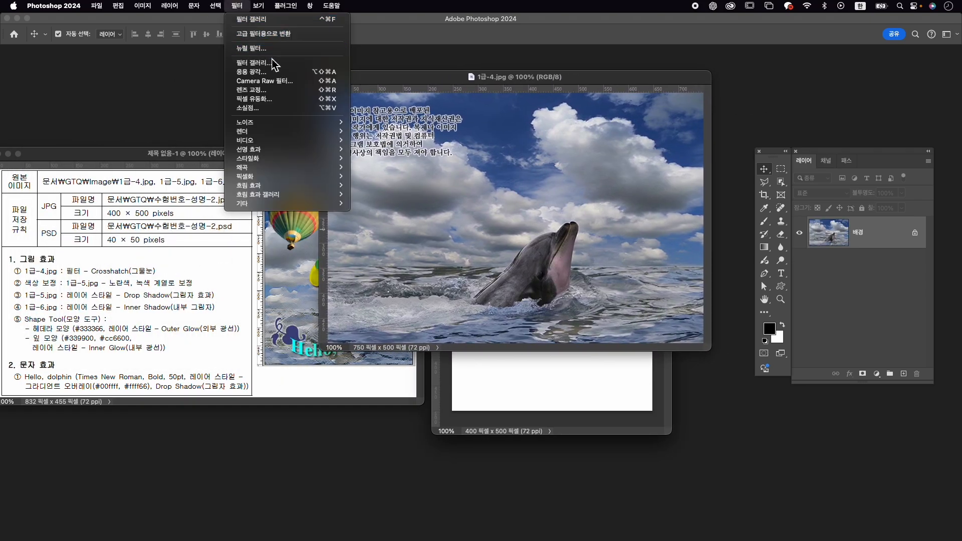
pyautogui.click(275, 64)
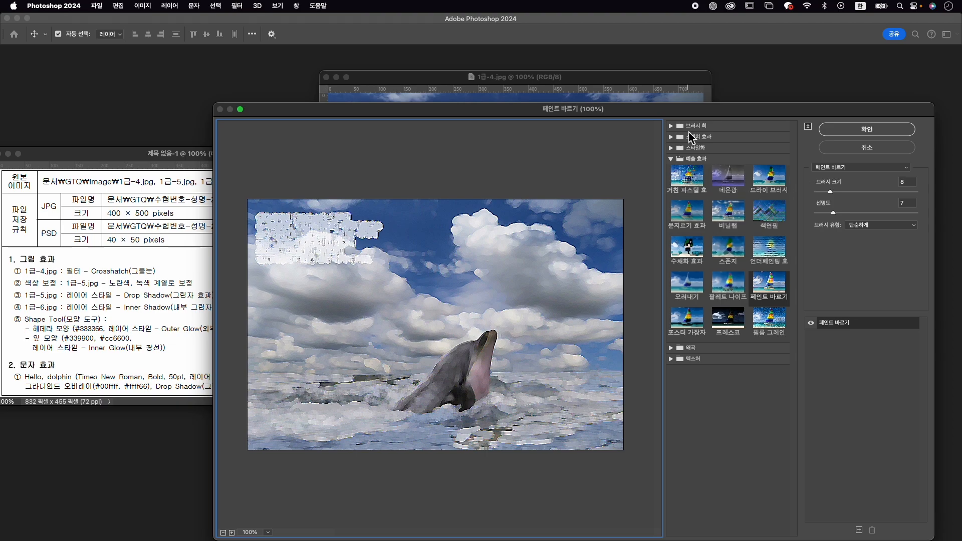
pyautogui.click(679, 127)
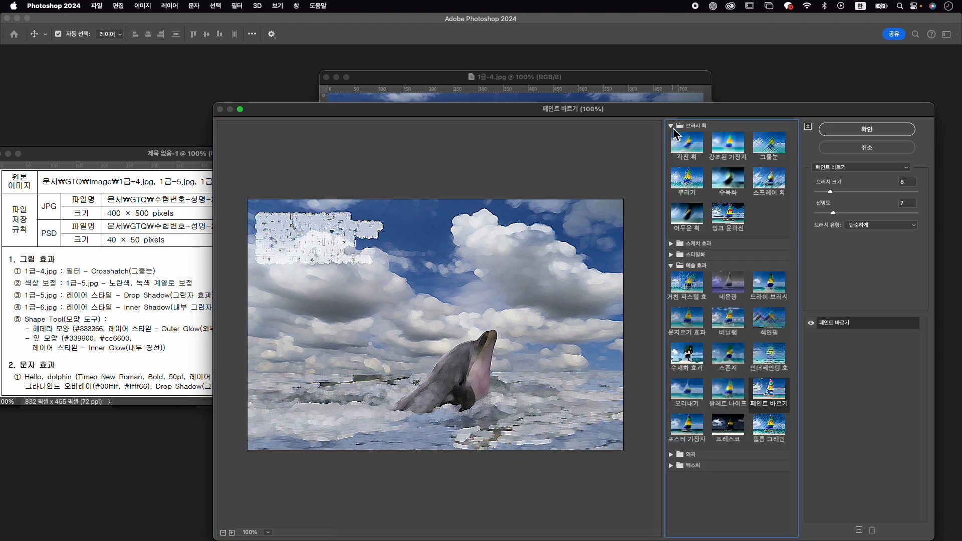
pyautogui.click(768, 146)
pyautogui.click(870, 130)
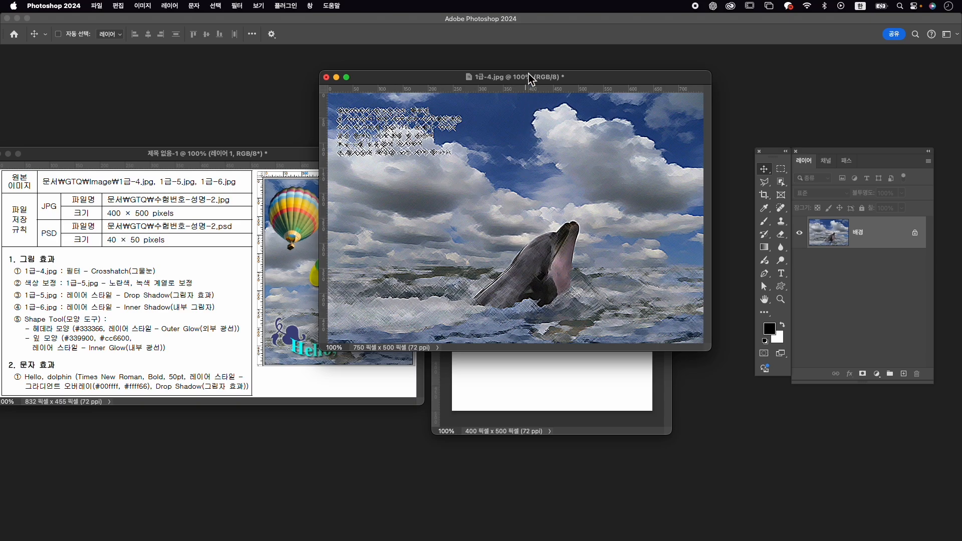
# - Set the dolphin photo's image height to 500 pixels with linked proportions
pyautogui.press('super+alt+i')
pyautogui.write('400')
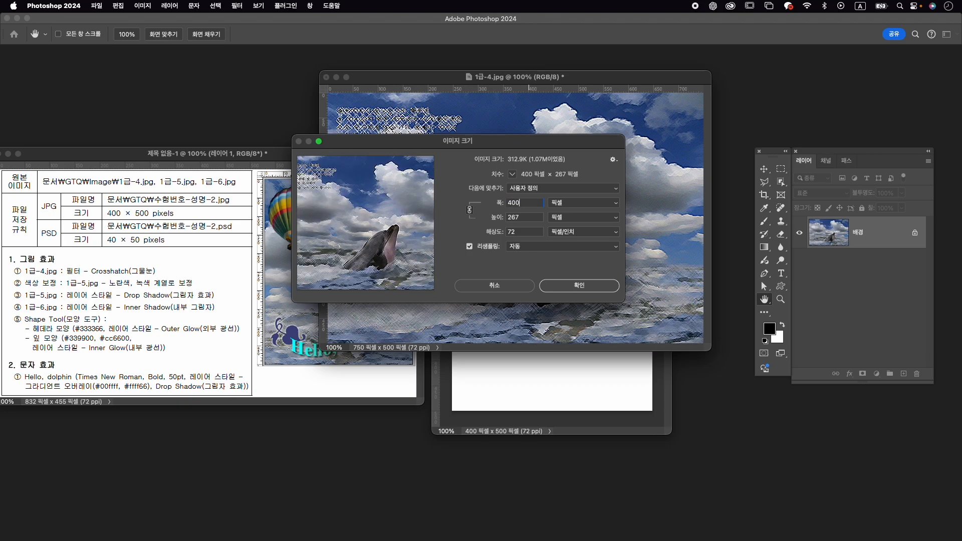
pyautogui.write('500')
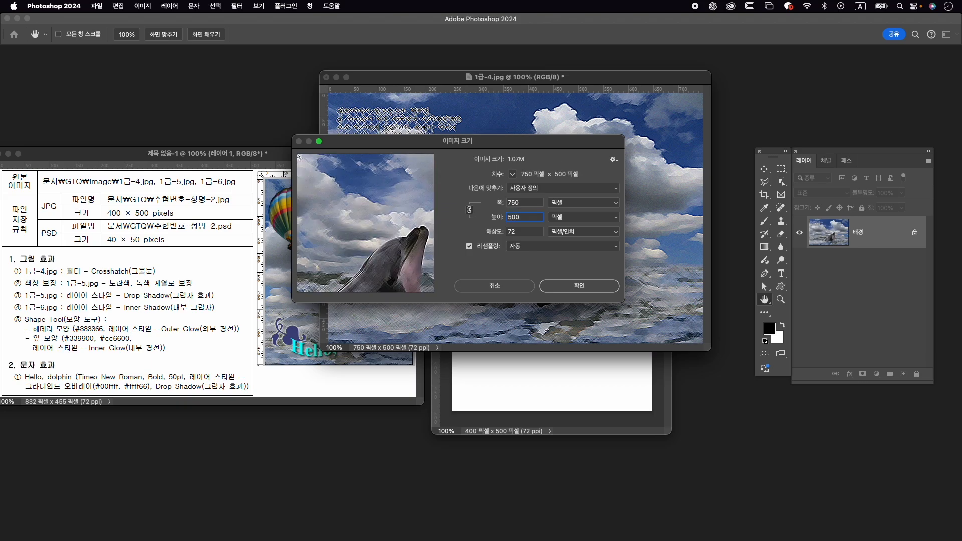
pyautogui.press('Return')
# - Copy the crosshatched dolphin photo into the 수험번호-성명-2 document and close 1급-4.jpg
pyautogui.moveTo(569, 121); pyautogui.dragTo(583, 396)
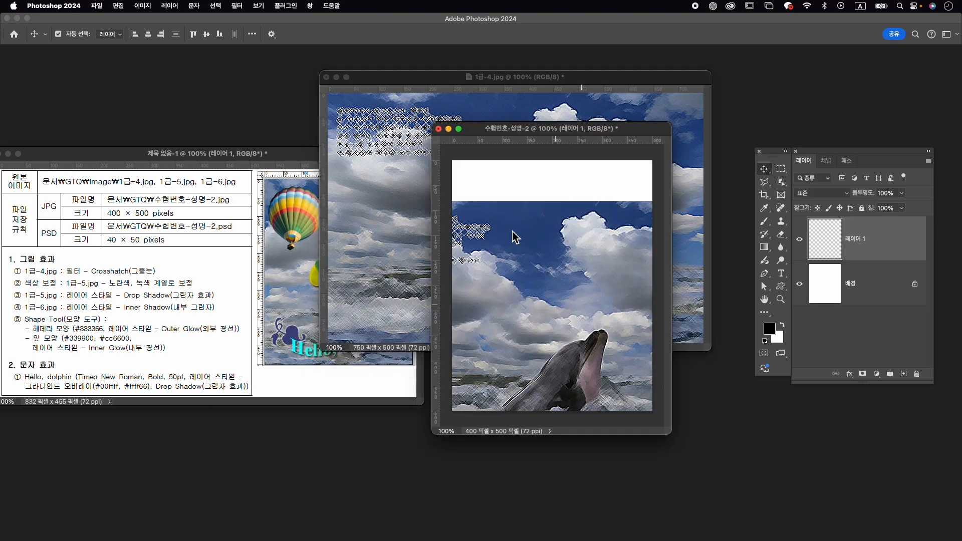
pyautogui.click(326, 77)
pyautogui.click(516, 226)
# - Rename the dolphin photo layer as 1-4
pyautogui.doubleClick(855, 239)
pyautogui.write('1-4')
pyautogui.press('Return')
# - Flip the 1-4 layer horizontally and center it horizontally and vertically on the canvas
pyautogui.press('super+t')
pyautogui.moveTo(560, 294); pyautogui.dragTo(542, 254)
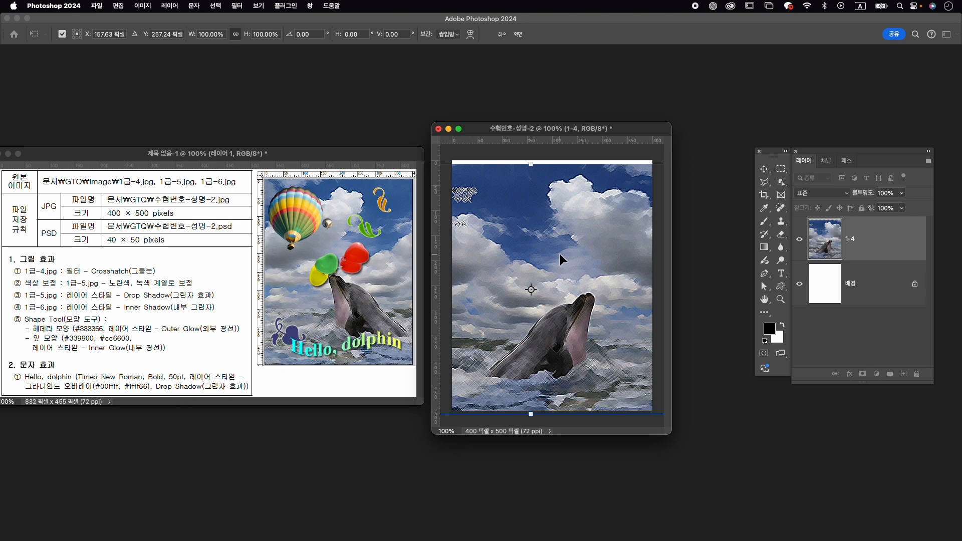
pyautogui.rightClick(560, 254)
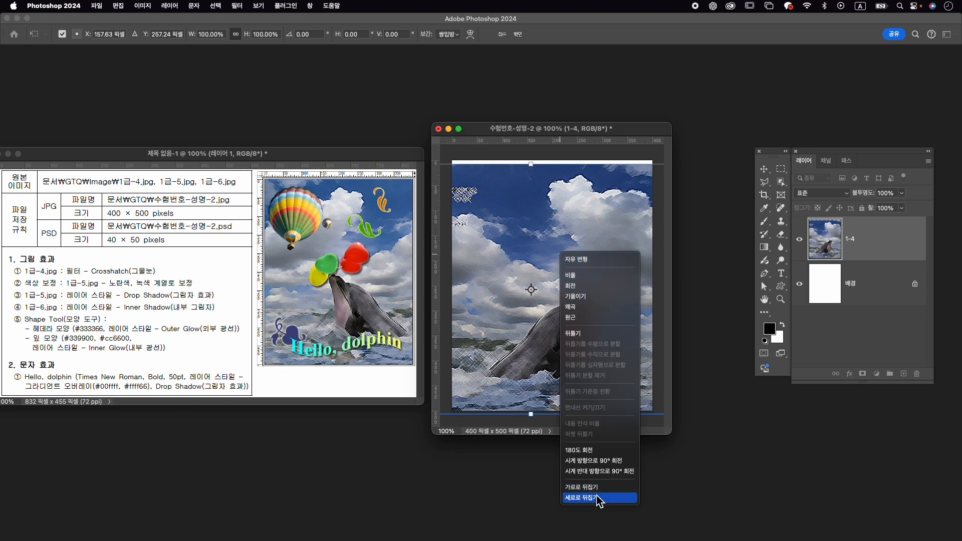
pyautogui.click(581, 486)
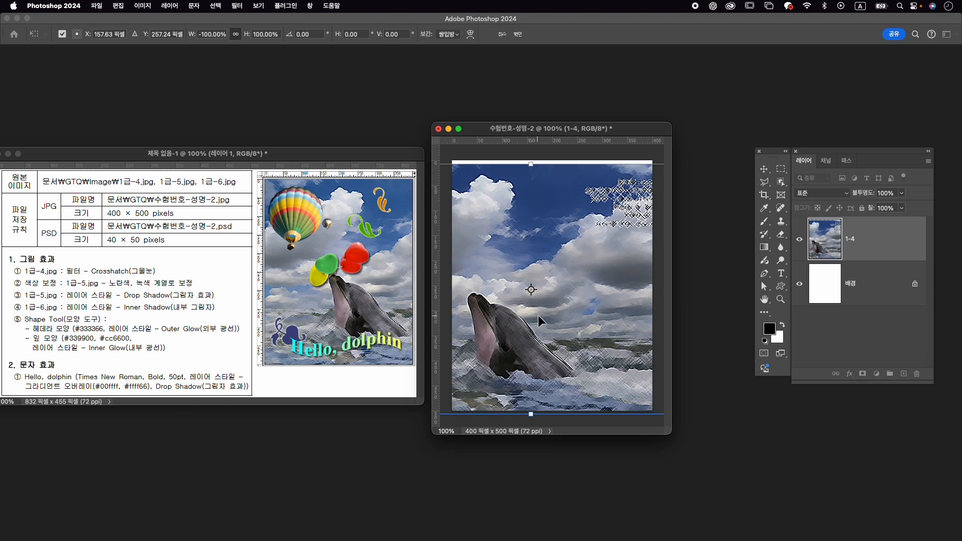
pyautogui.press('Return')
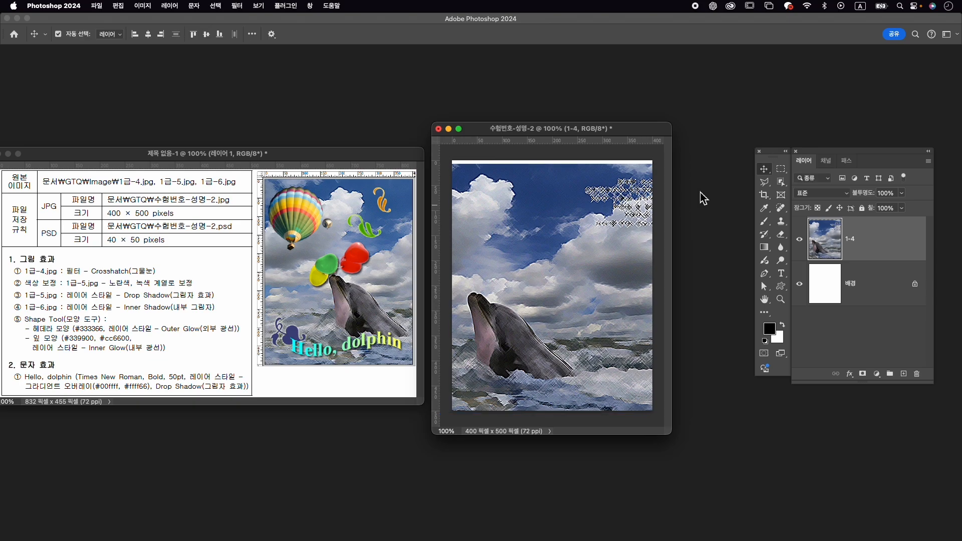
pyautogui.click(160, 34)
pyautogui.click(206, 34)
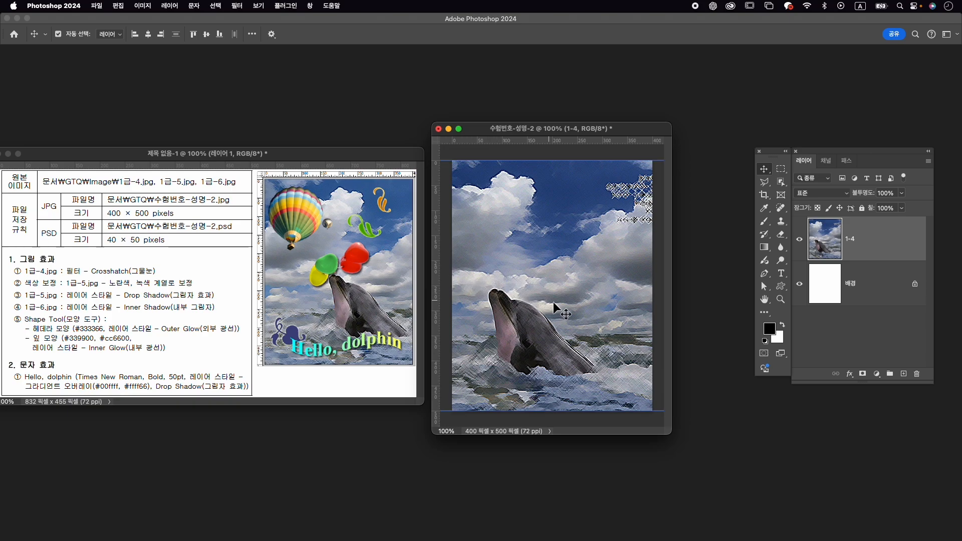
# - Shift the 1-4 layer sideways with Free Transform until its center is at X 288 px, keeping Y at 250 px
pyautogui.moveTo(533, 304); pyautogui.dragTo(571, 305)
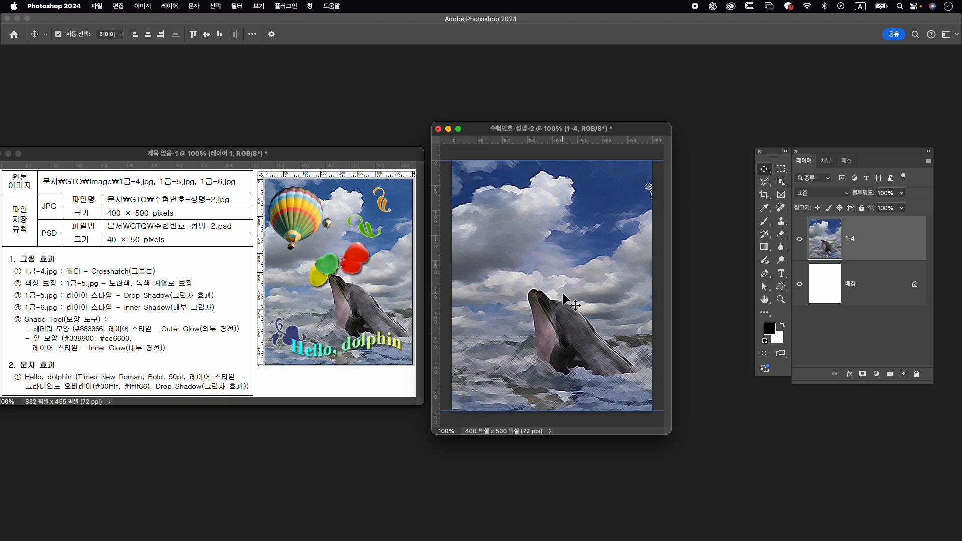
pyautogui.hotkey('ctrl', 't')
pyautogui.moveTo(600, 294)
pyautogui.mouseDown()
pyautogui.moveTo(588, 292)
pyautogui.moveTo(602, 293)
pyautogui.mouseUp()
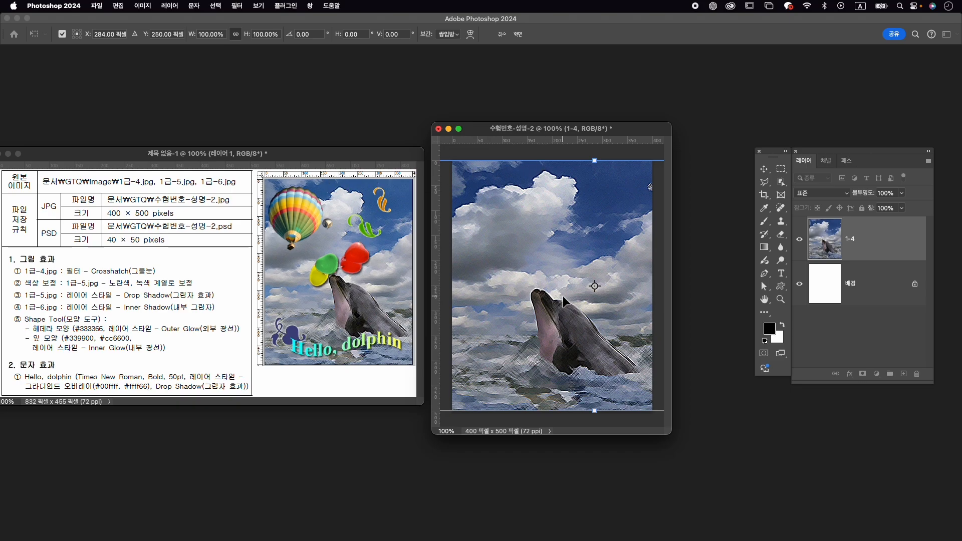
pyautogui.moveTo(564, 296); pyautogui.dragTo(566, 297)
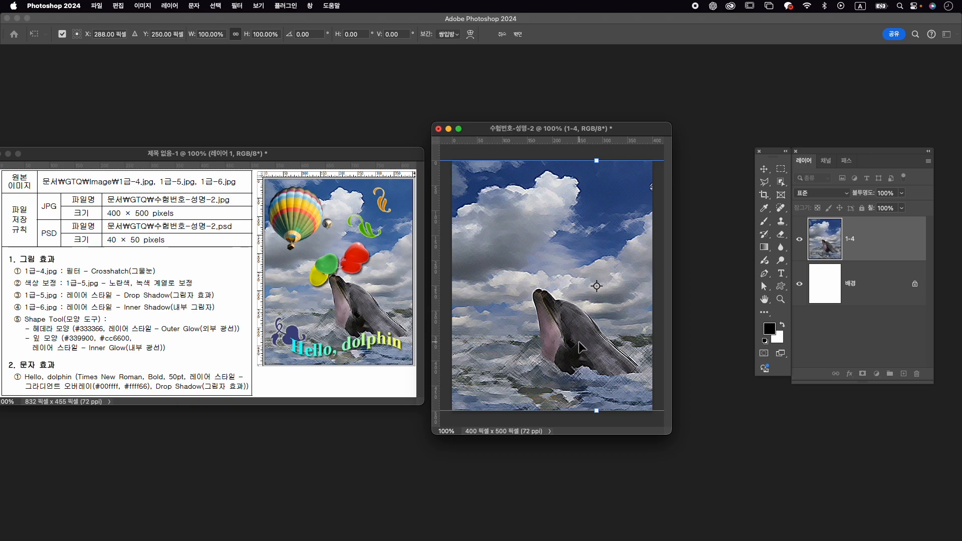
pyautogui.press('Return')
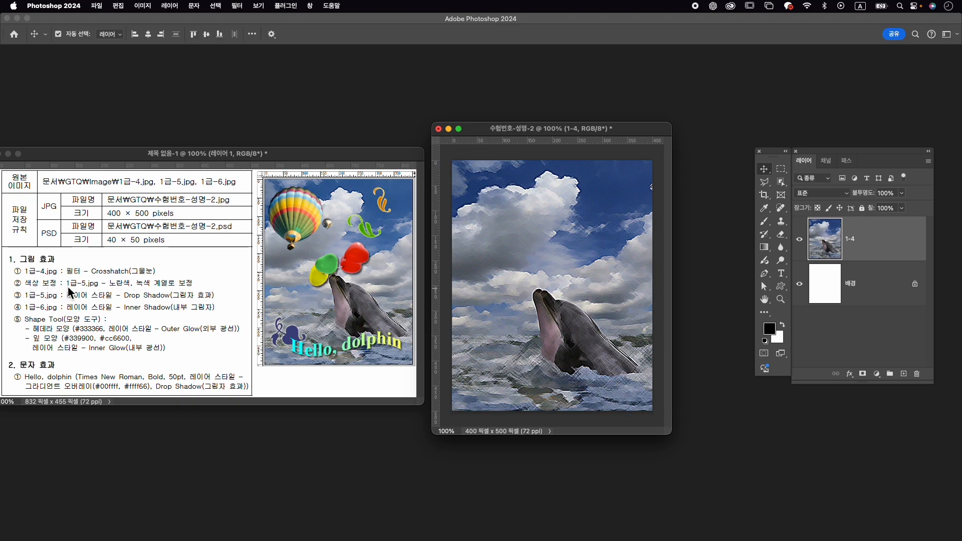
# - Open 1급-5.jpg from the Image folder and place its window beside the exam sheet, over the dolphin composition
pyautogui.press('super+o')
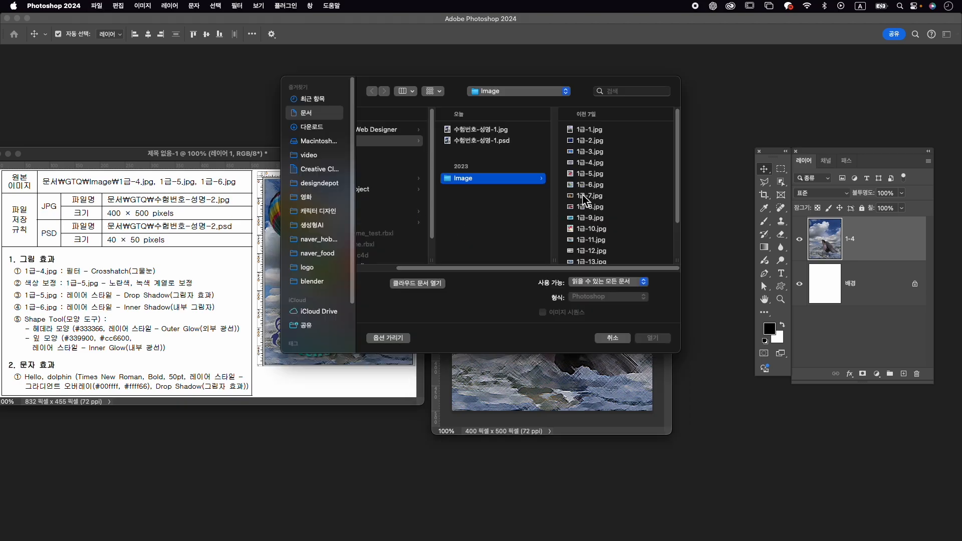
pyautogui.click(585, 176)
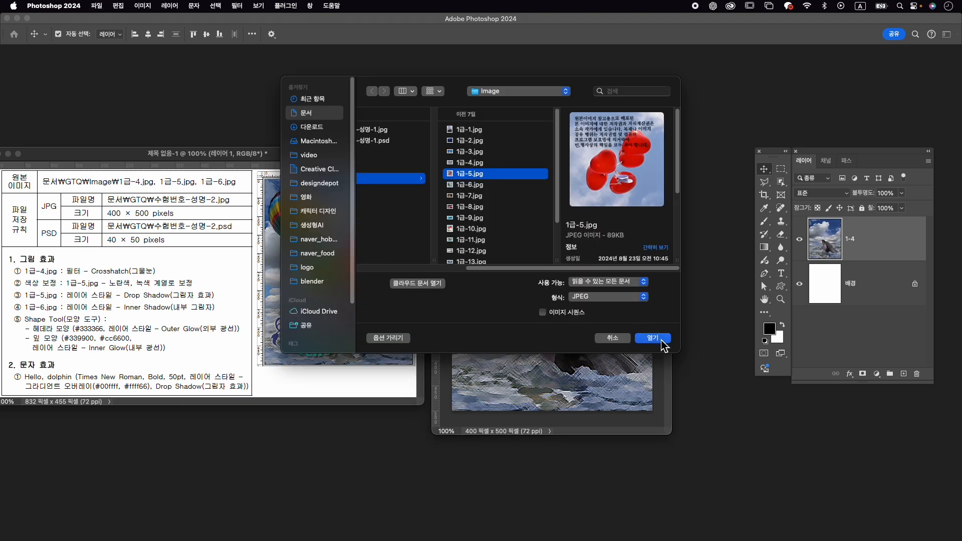
pyautogui.click(664, 345)
pyautogui.moveTo(138, 81); pyautogui.dragTo(562, 84)
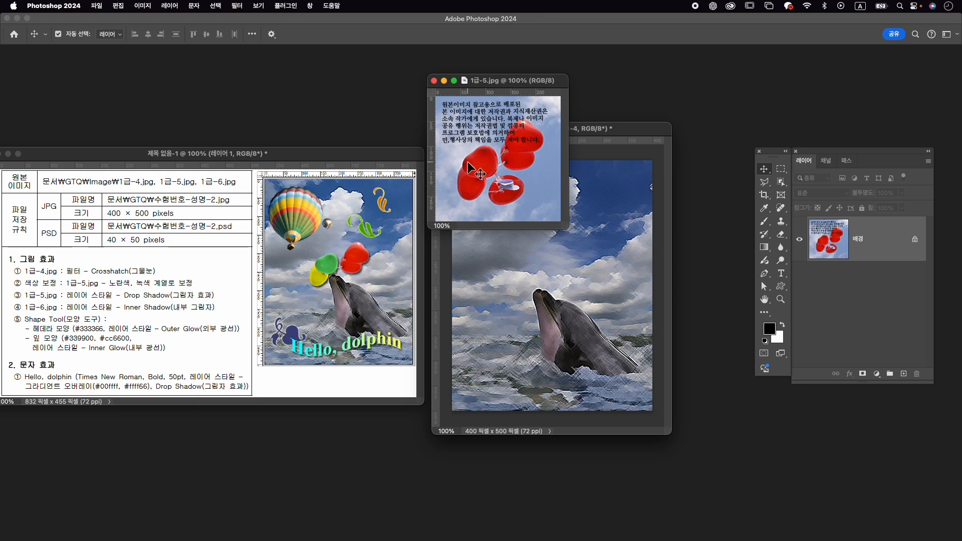
# - Select the lower-left heart balloon with the Object Selection tool and add a Hue/Saturation adjustment layer for it
pyautogui.click(780, 182)
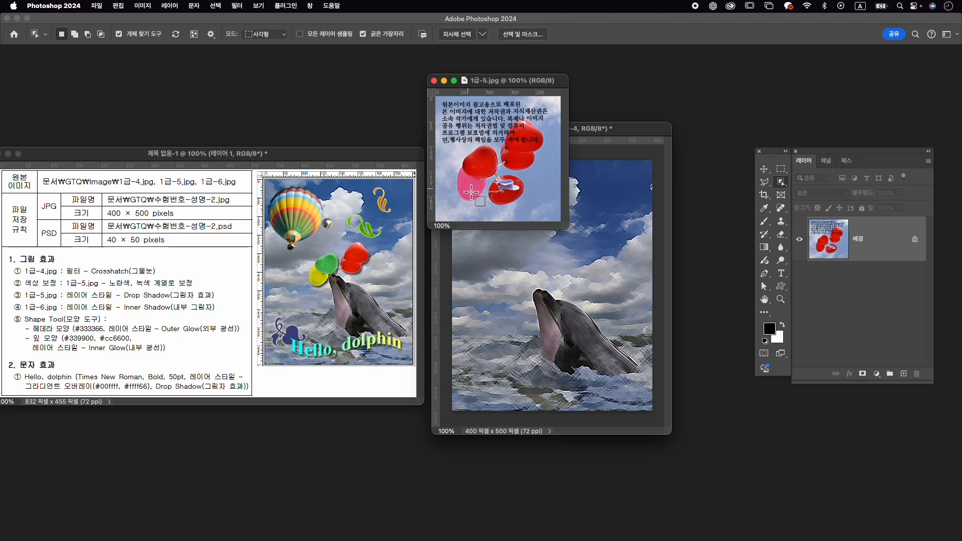
pyautogui.click(470, 186)
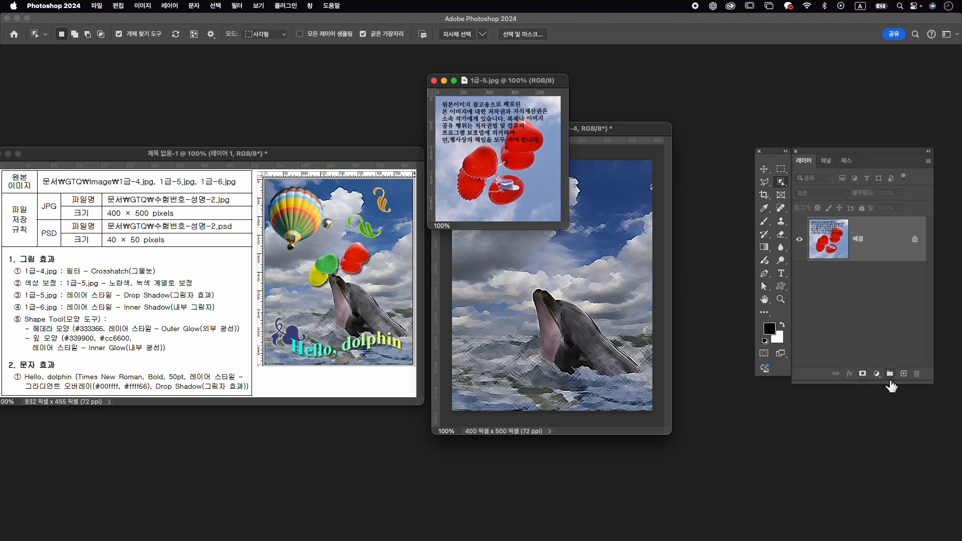
pyautogui.click(876, 373)
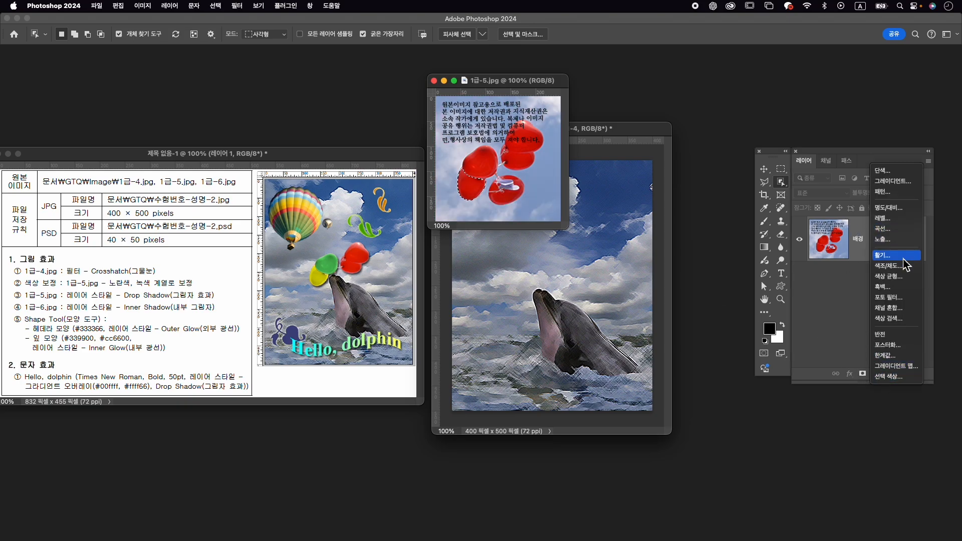
pyautogui.click(896, 265)
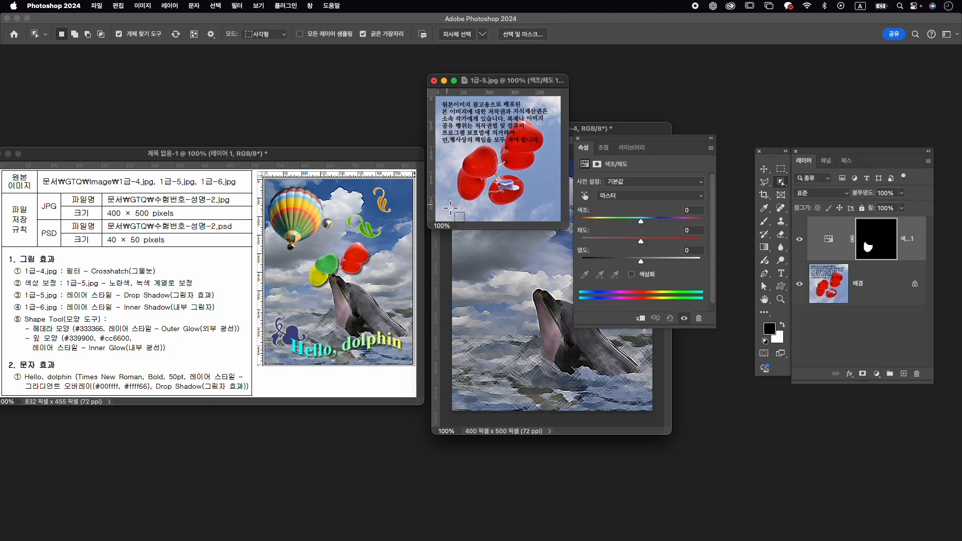
# - Colorize the selected balloon yellow with hue 59 and saturation 75
pyautogui.click(649, 277)
pyautogui.click(599, 221)
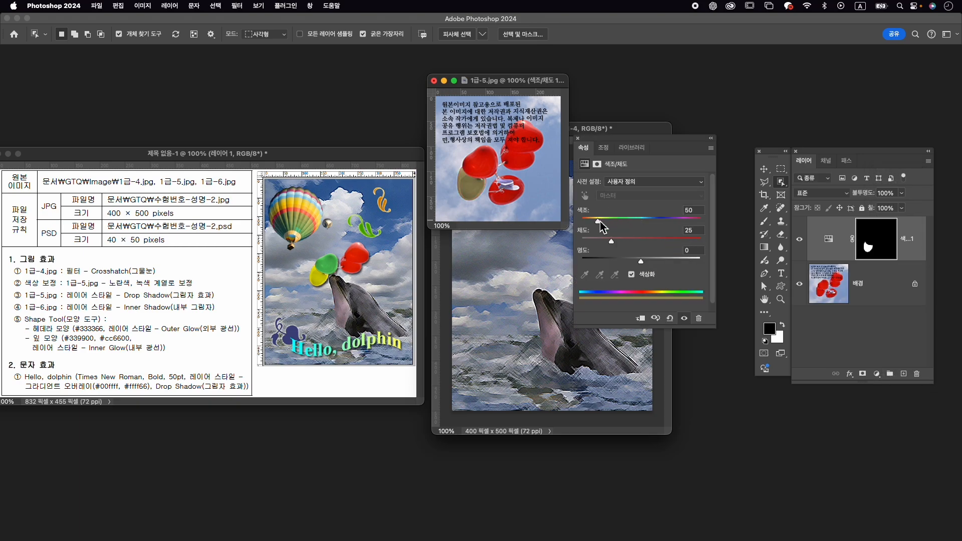
pyautogui.moveTo(612, 242); pyautogui.dragTo(671, 246)
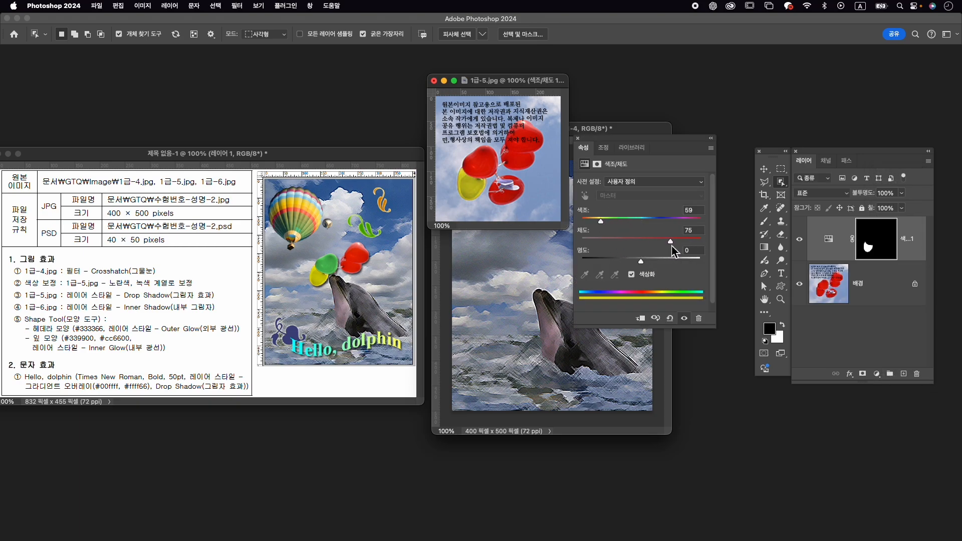
# - Make the background layer of 1급-5.jpg active
pyautogui.click(884, 288)
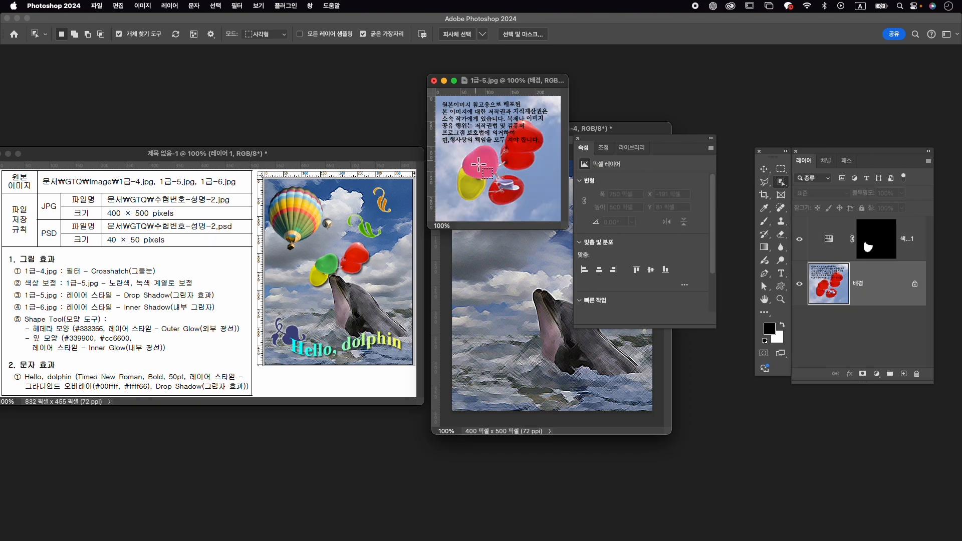
# - Select the middle balloon in 1급-5.jpg and recolour it green with a colorized Hue/Saturation adjustment, hue 119 and saturation 58
pyautogui.click(479, 165)
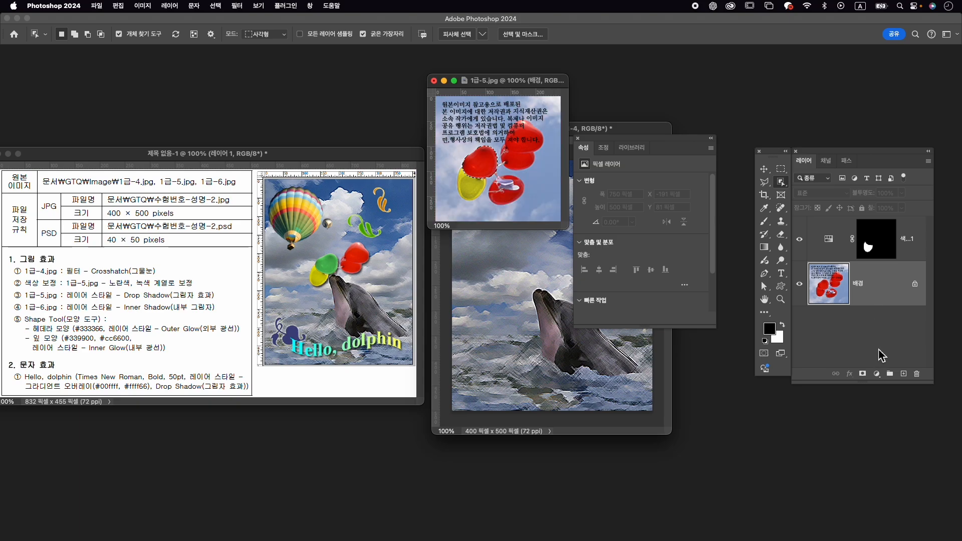
pyautogui.click(876, 373)
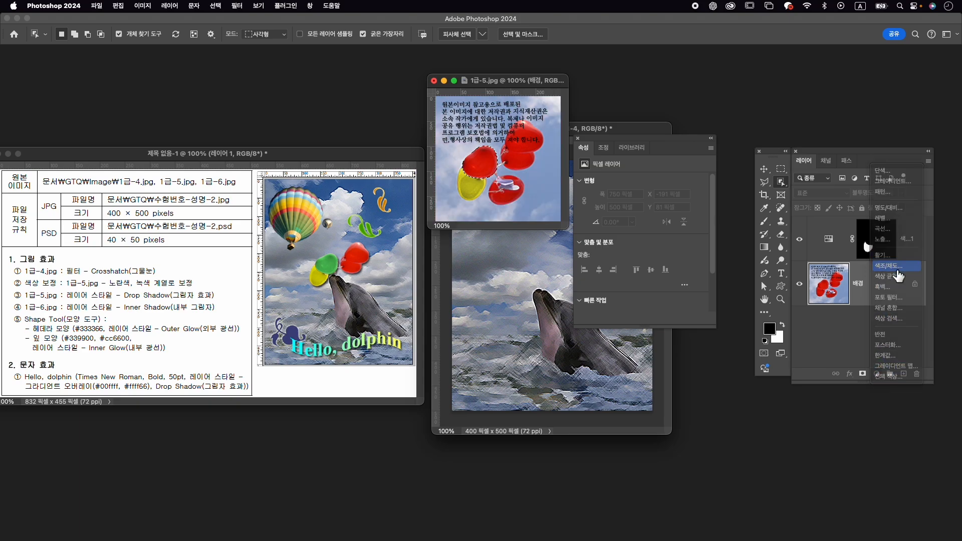
pyautogui.click(896, 266)
pyautogui.click(646, 274)
pyautogui.click(621, 220)
pyautogui.moveTo(611, 242); pyautogui.dragTo(649, 242)
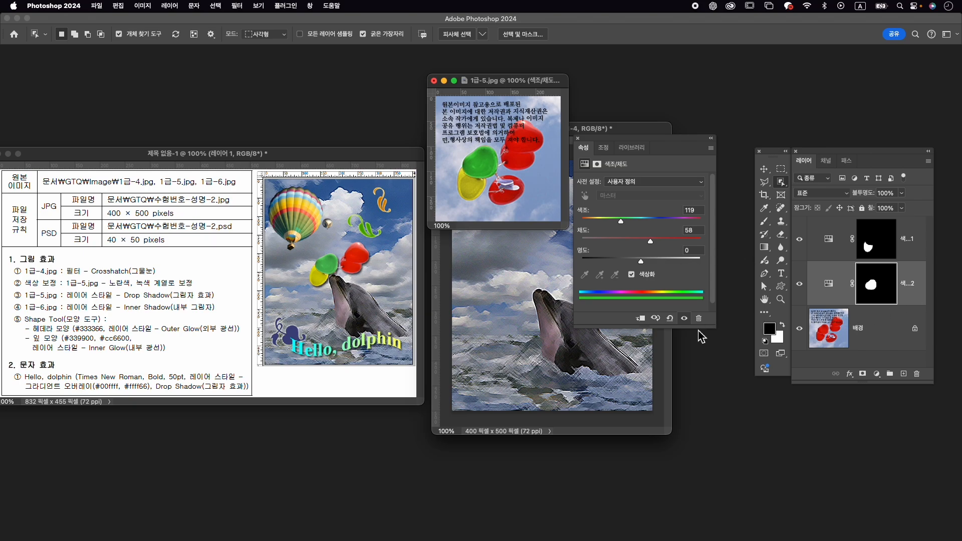
# - Select the yellow, green and upper red balloons on the background layer, refine the selection between them, and mask out everything else
pyautogui.click(882, 315)
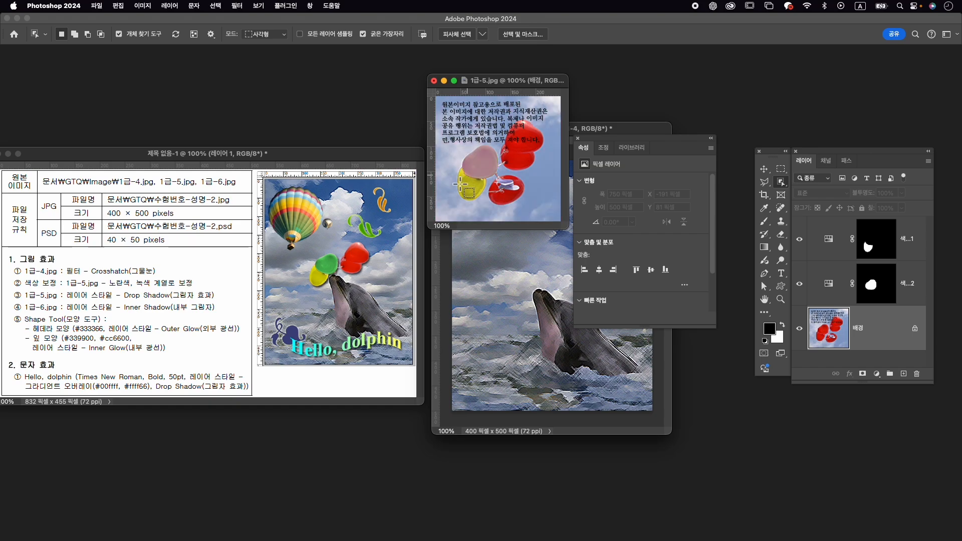
pyautogui.click(467, 190)
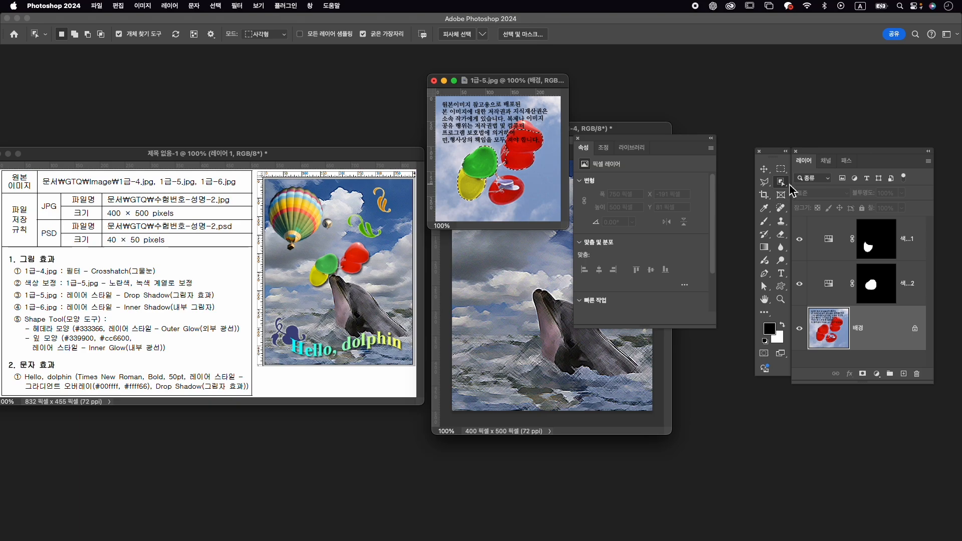
pyautogui.rightClick(787, 182)
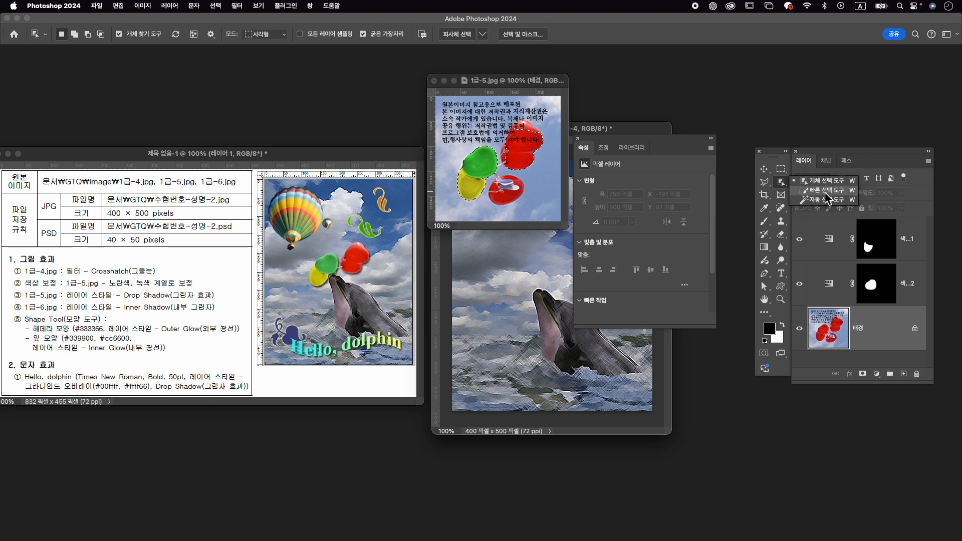
pyautogui.click(826, 194)
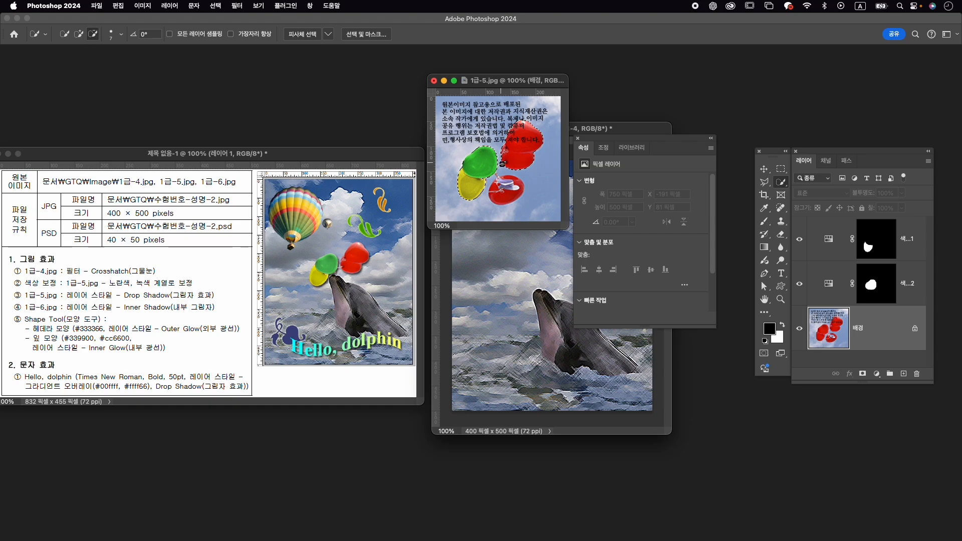
pyautogui.scroll(6, 472, 143)
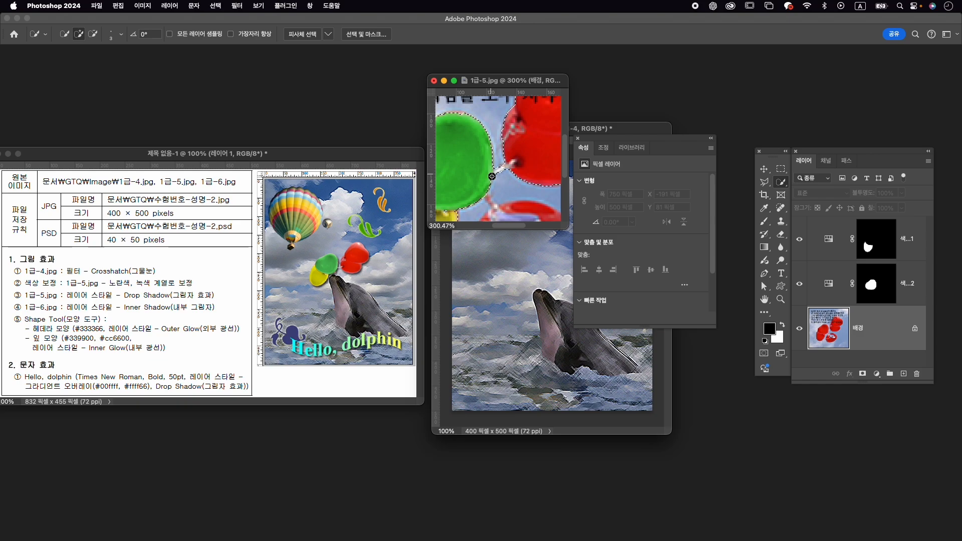
pyautogui.press('alt')
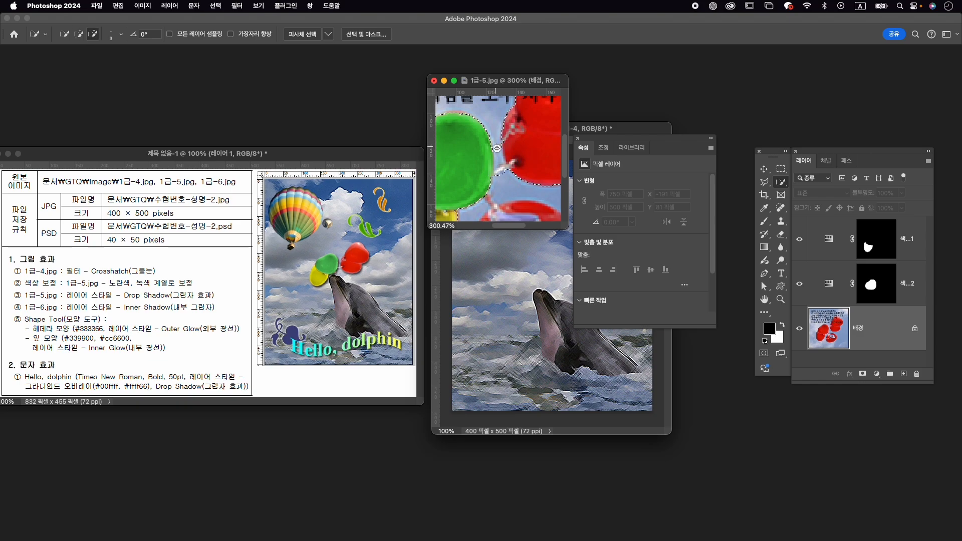
pyautogui.scroll(-5, 501, 155)
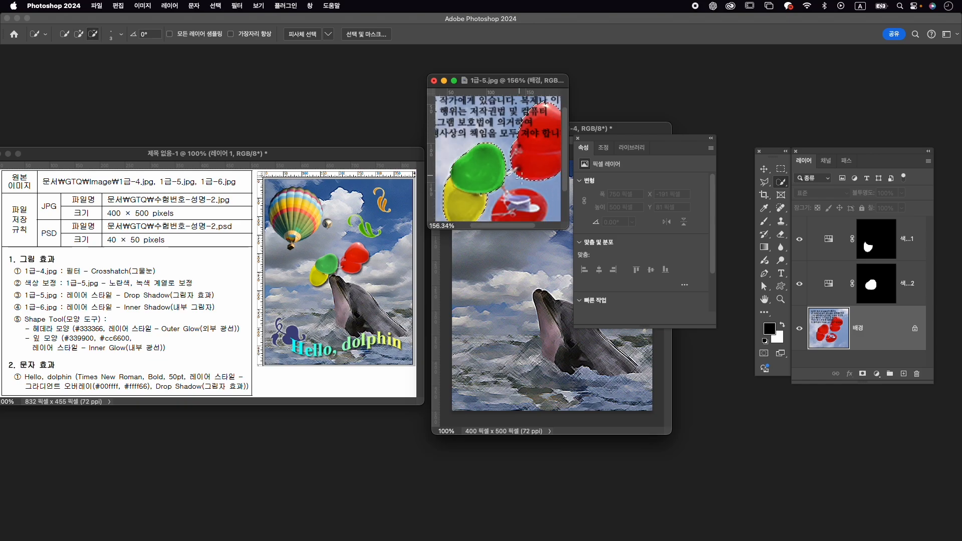
pyautogui.press('alt')
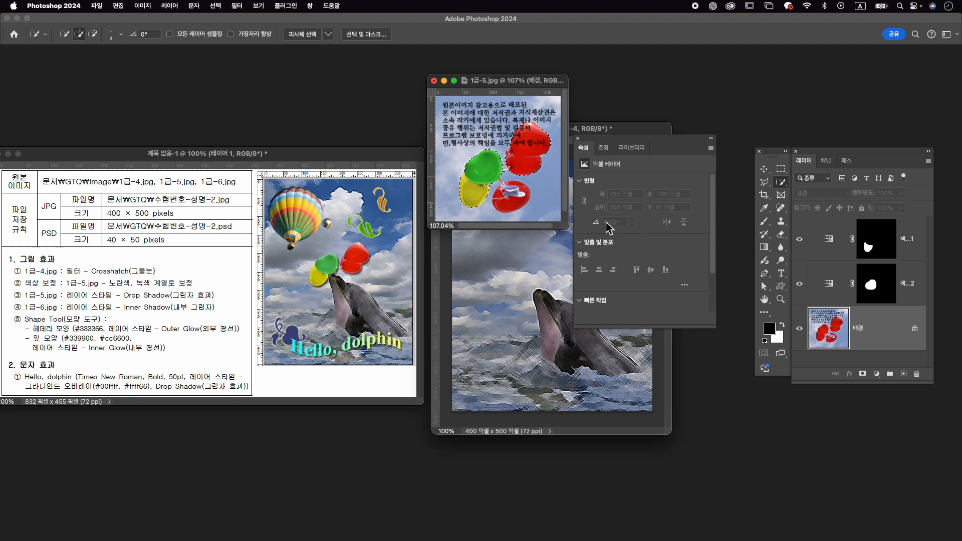
pyautogui.click(863, 374)
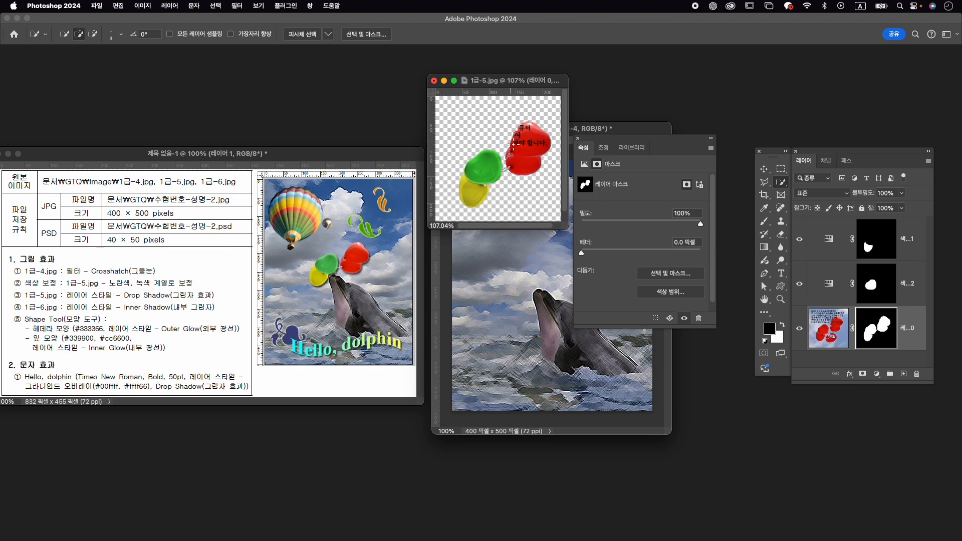
# - Paint white on the layer mask with the Brush tool to restore the missing edge of the upper red balloon
pyautogui.scroll(4, 527, 136)
pyautogui.scroll(2, 527, 134)
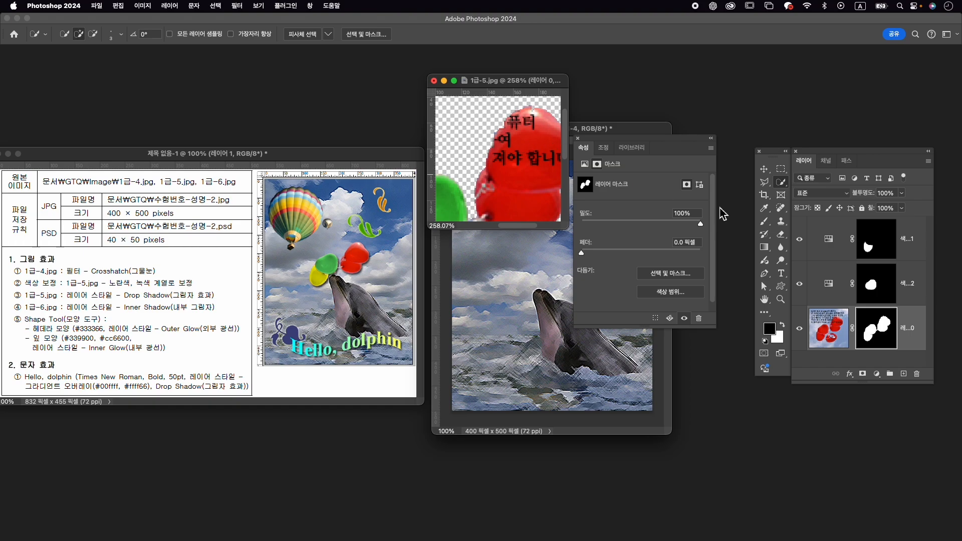
pyautogui.press('b')
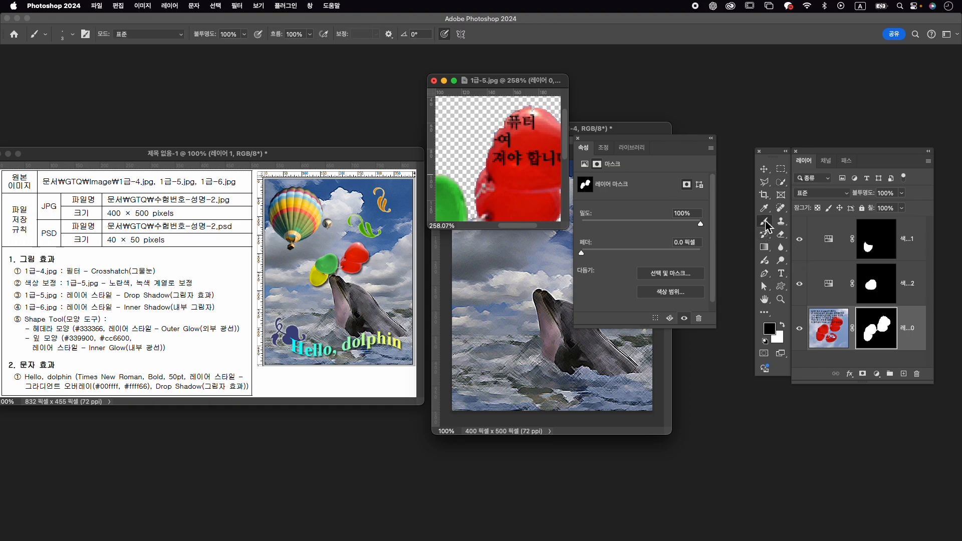
pyautogui.click(784, 326)
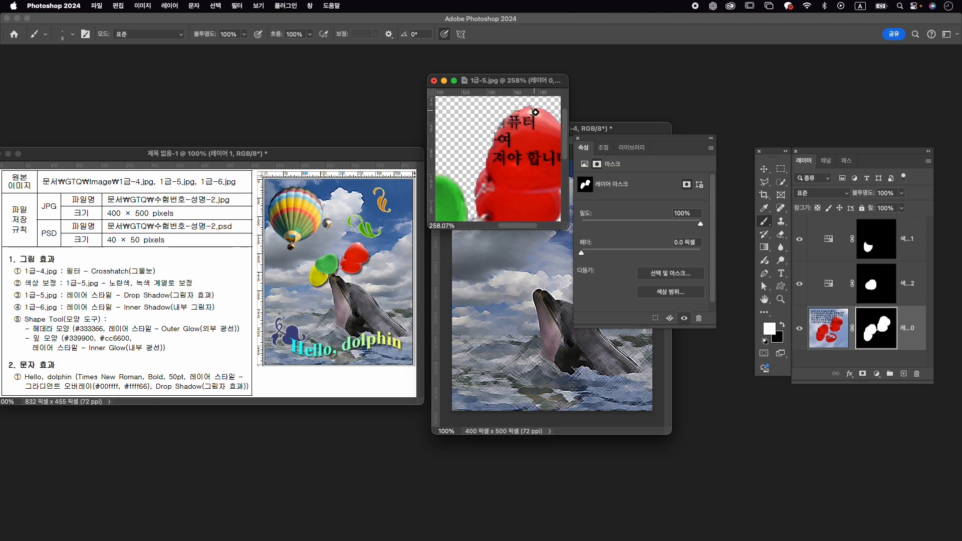
# - Stamp all visible balloon layers into one new merged layer at the top of the stack
pyautogui.press('super+0')
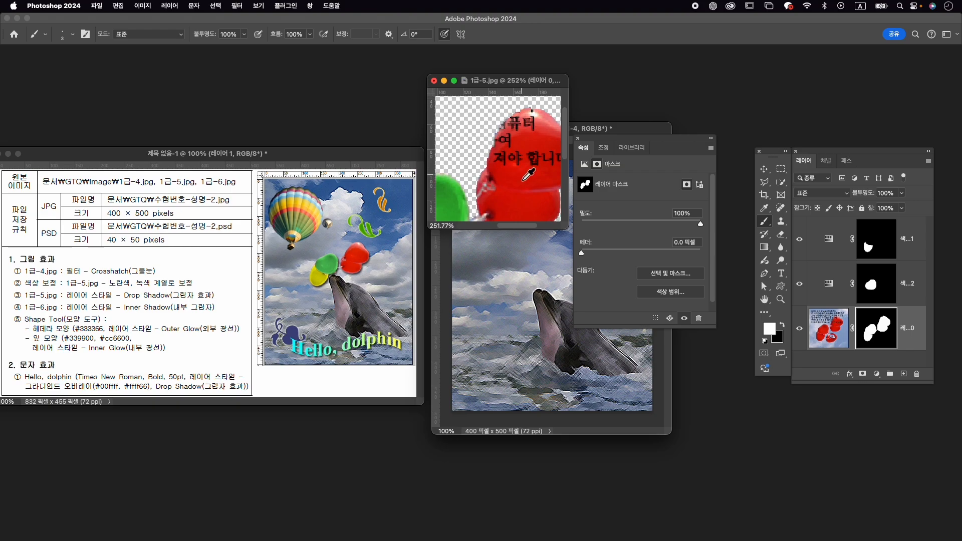
pyautogui.click(907, 249)
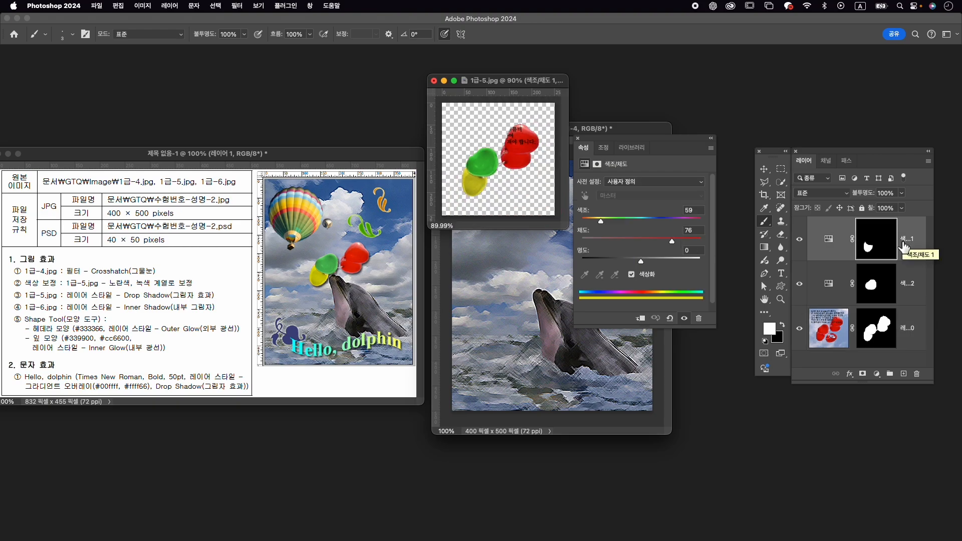
pyautogui.press('super+alt+shift+e')
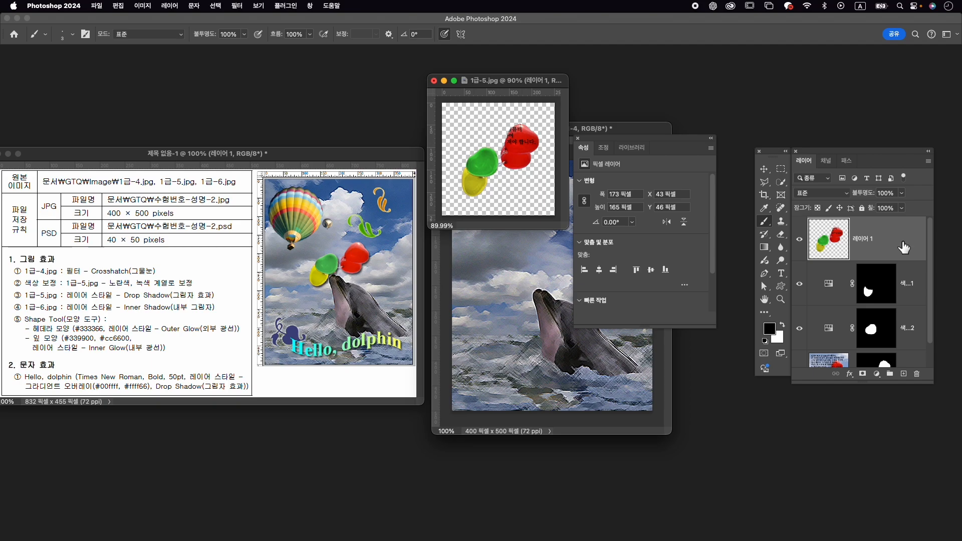
# - Copy the merged balloons layer into the dolphin document and close 1급-5.jpg
pyautogui.press('v')
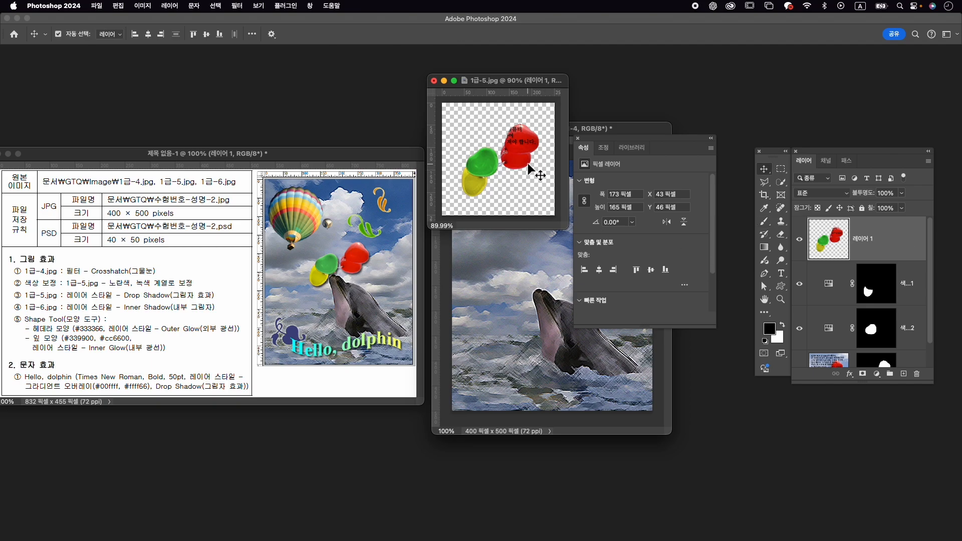
pyautogui.moveTo(524, 165); pyautogui.dragTo(555, 346)
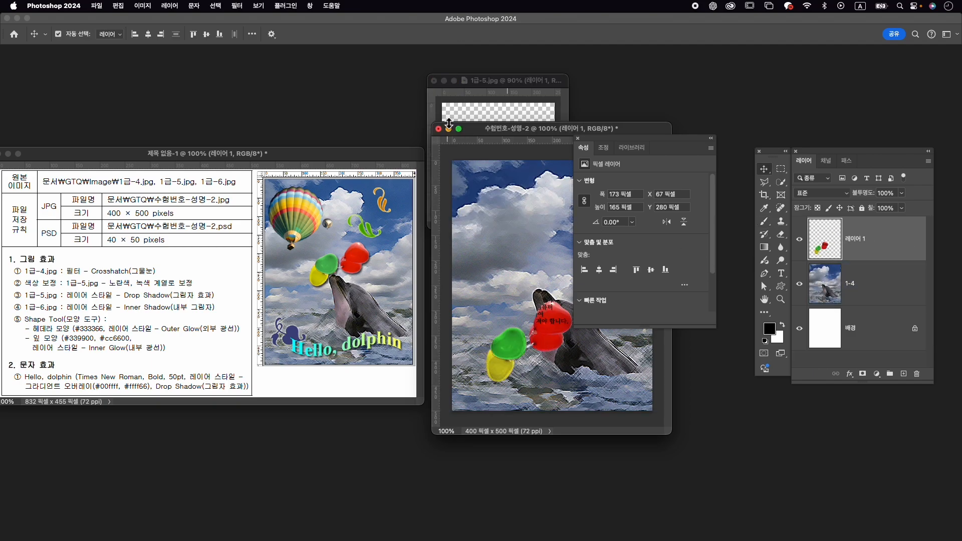
pyautogui.click(434, 80)
pyautogui.click(521, 220)
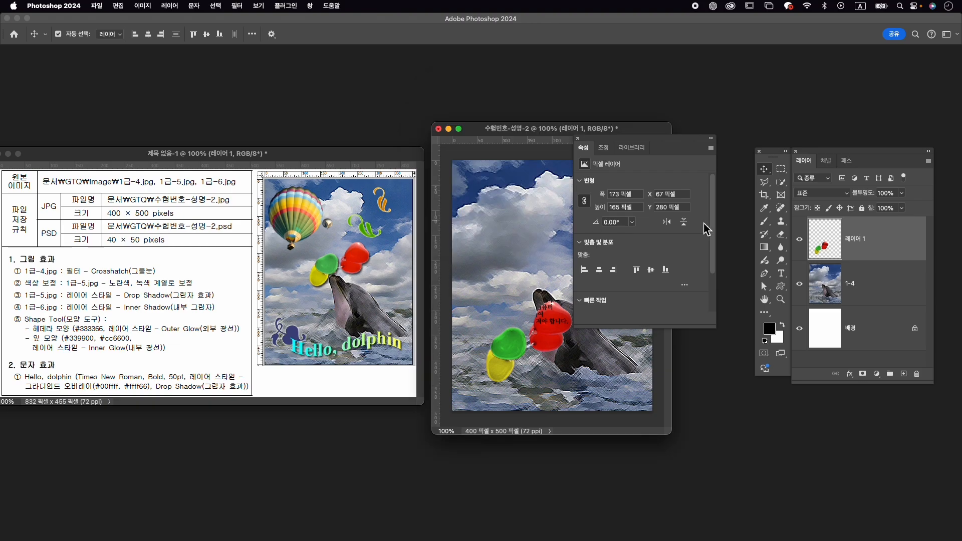
# - Rename the pasted balloons layer as 1-5
pyautogui.doubleClick(869, 245)
pyautogui.write('1-')
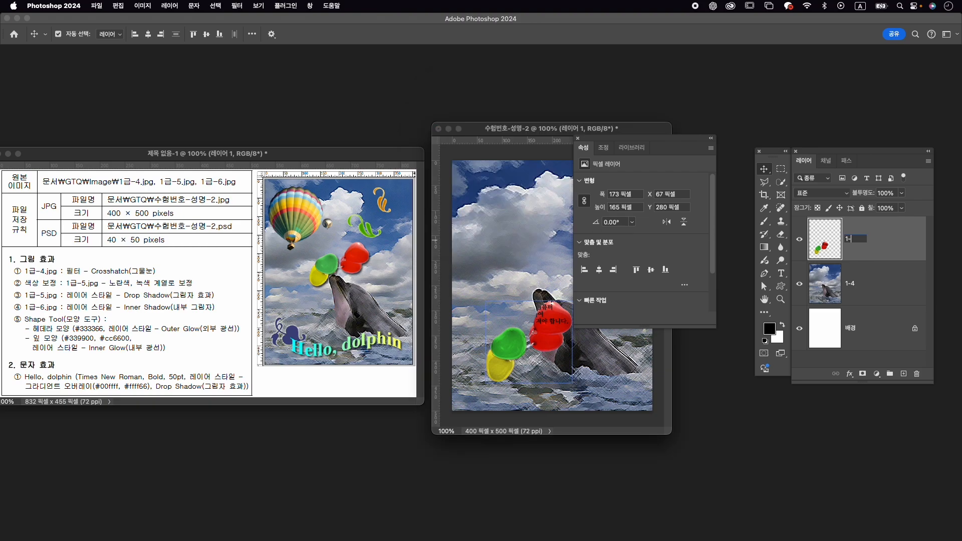
pyautogui.press('Return')
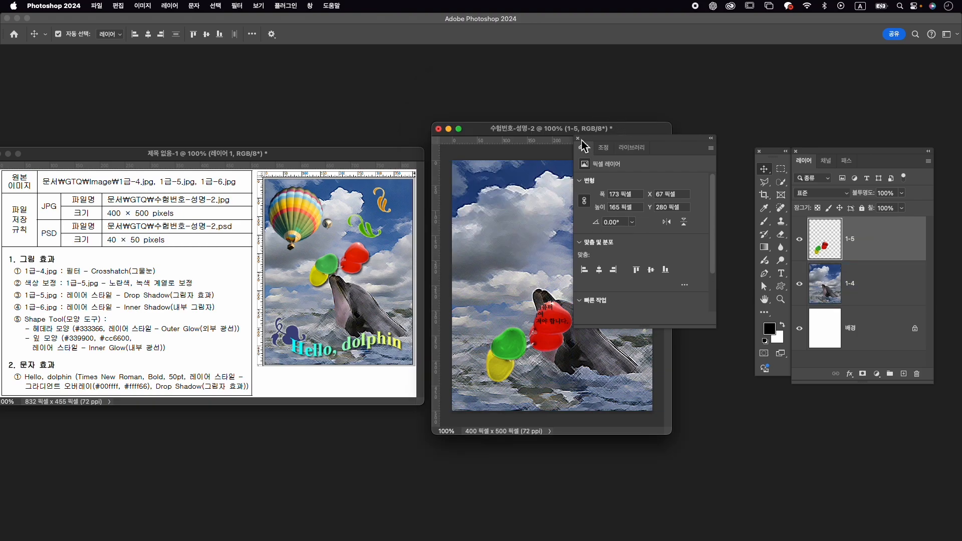
# - Scale the balloons to 76.83%, rotate them about 9.3 degrees and place them just above the dolphin's snout
pyautogui.click(580, 141)
pyautogui.press('super+t')
pyautogui.moveTo(548, 329); pyautogui.dragTo(559, 276)
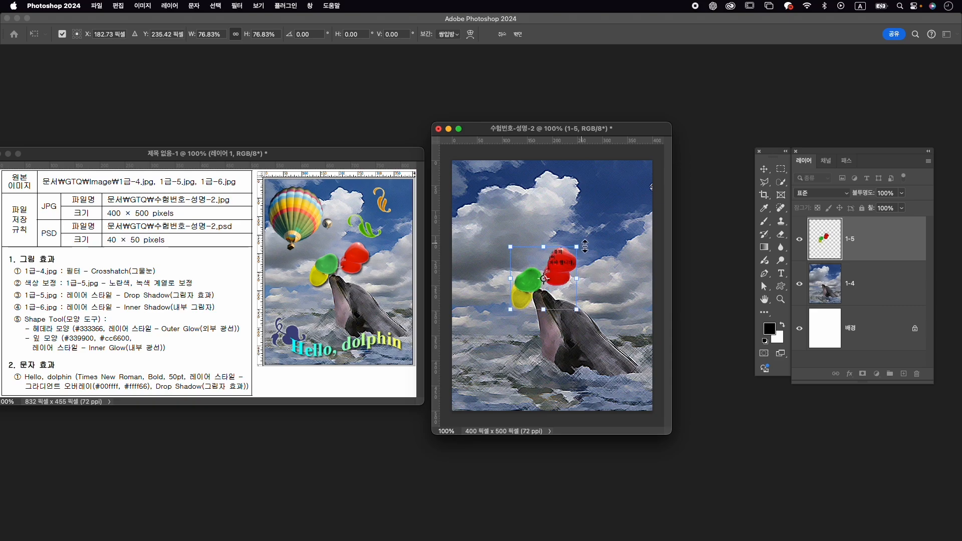
pyautogui.moveTo(586, 246); pyautogui.dragTo(591, 257)
pyautogui.moveTo(530, 278); pyautogui.dragTo(533, 282)
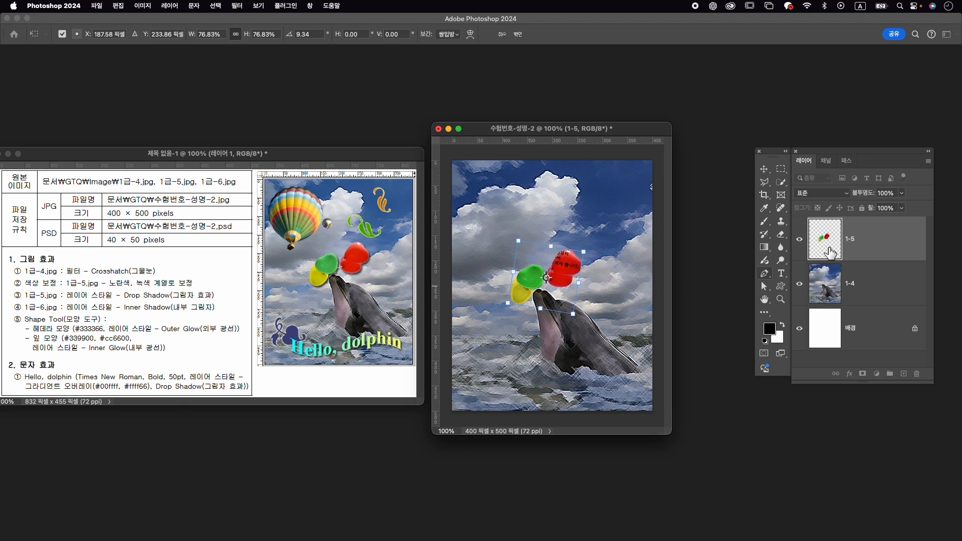
pyautogui.press('Return')
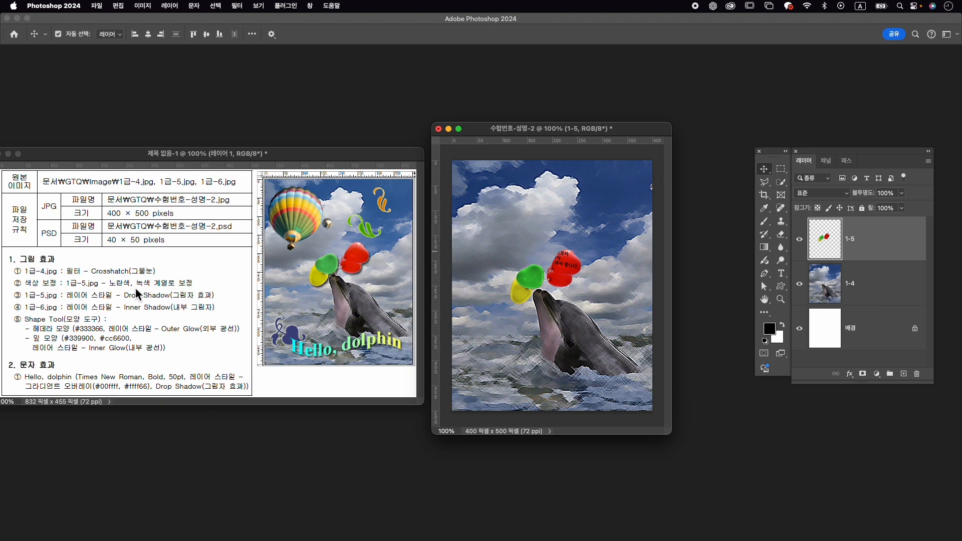
# - Apply a Drop Shadow layer style with the preset settings to layer 1-5
pyautogui.click(849, 374)
pyautogui.click(871, 496)
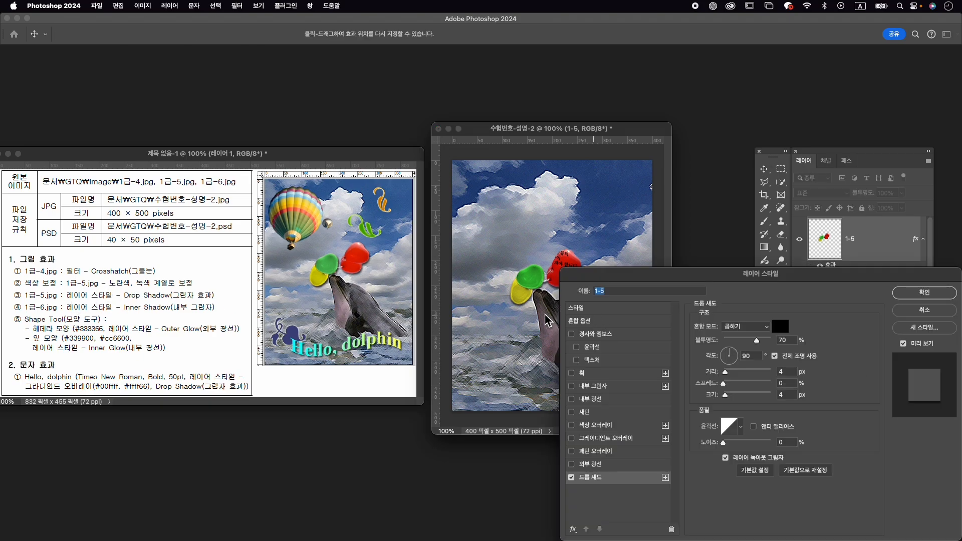
pyautogui.click(925, 292)
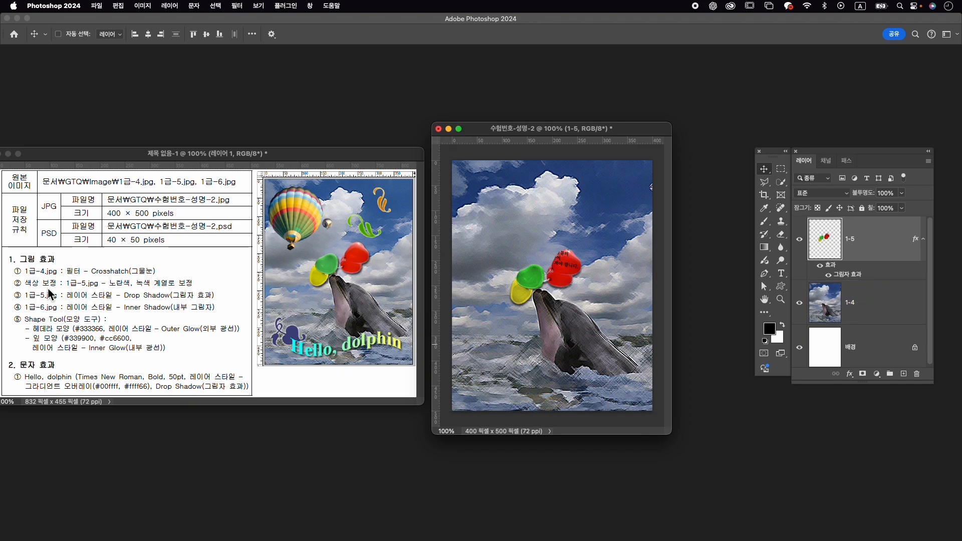
# - Open 1급-6.jpg from the Image folder and place its window above the dolphin document
pyautogui.press('super+o')
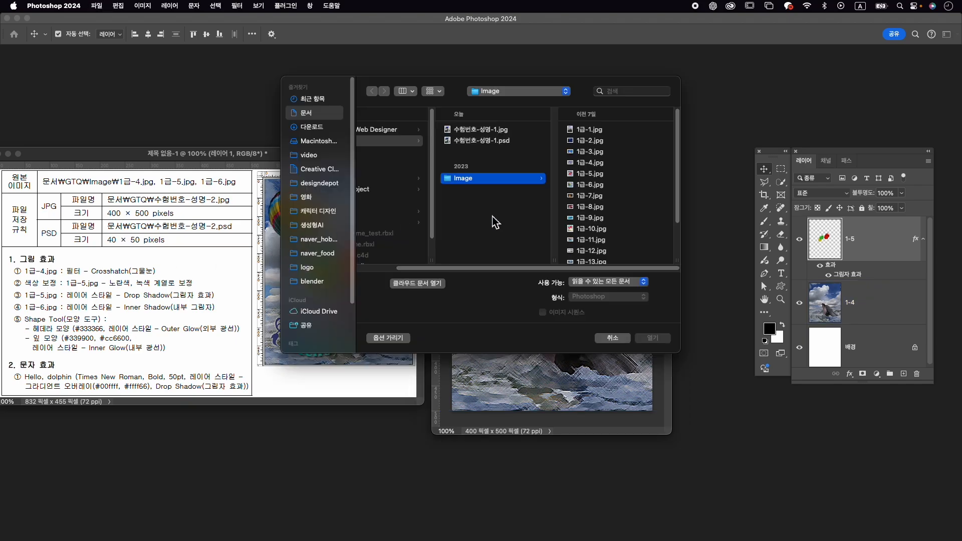
pyautogui.click(595, 194)
pyautogui.click(496, 178)
pyautogui.click(499, 189)
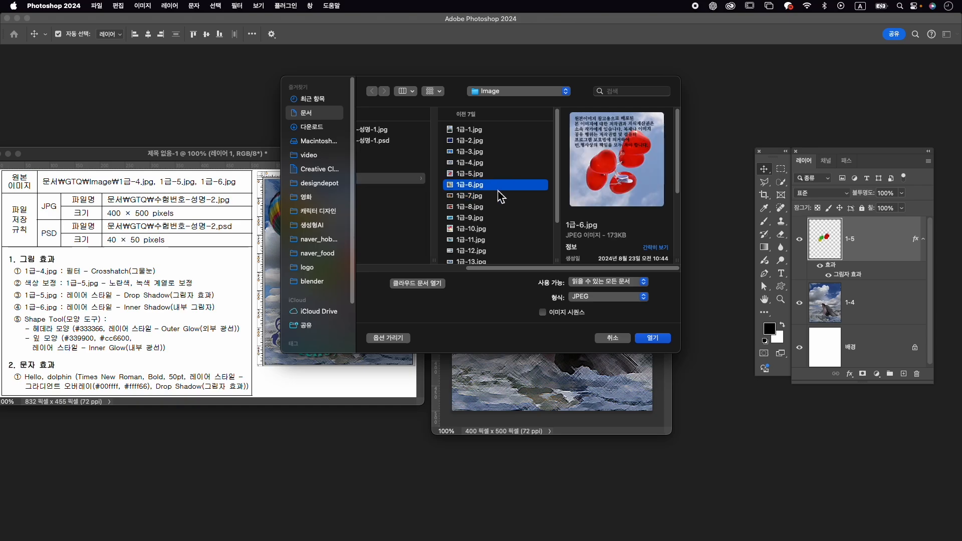
pyautogui.click(653, 338)
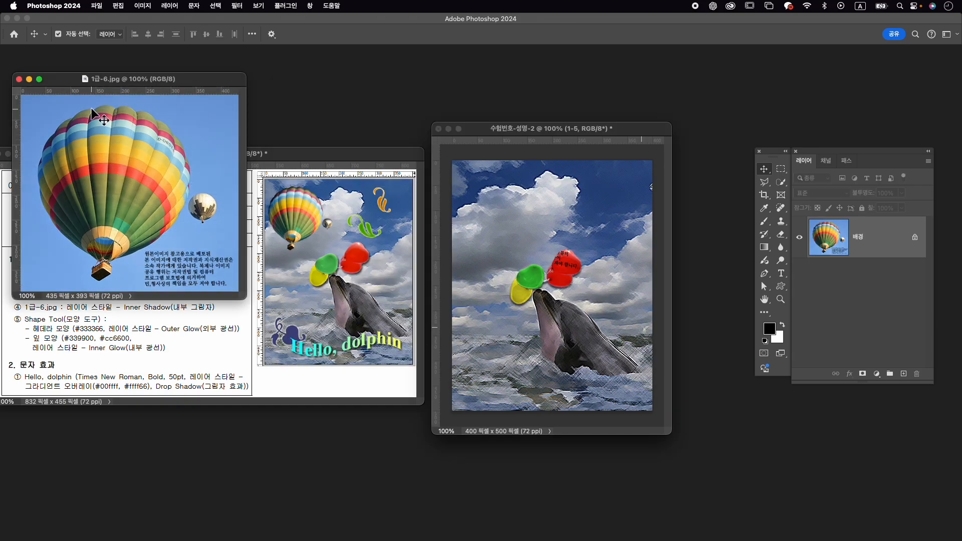
pyautogui.moveTo(520, 72); pyautogui.dragTo(521, 73)
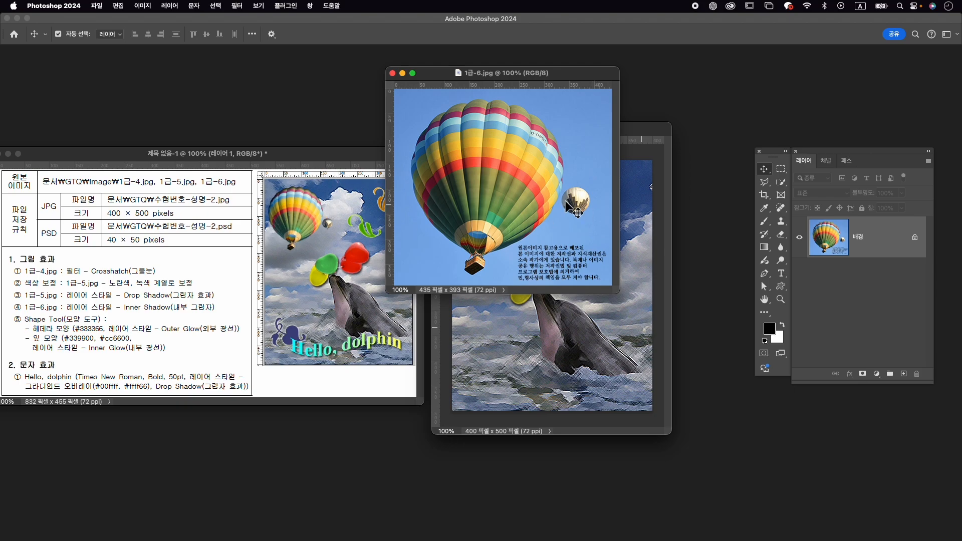
# - Select the large and small hot-air balloons with the Object Selection tool and mask out the sky and text
pyautogui.rightClick(782, 182)
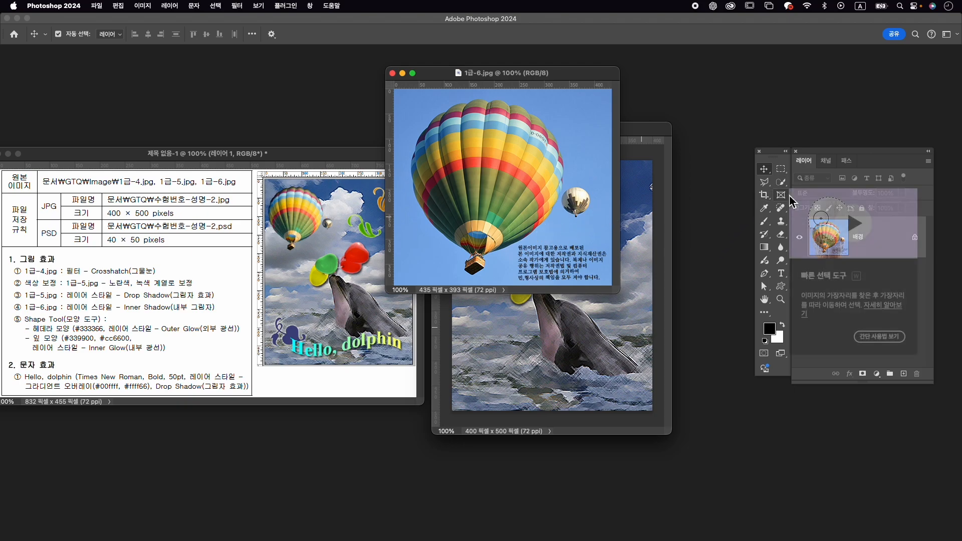
pyautogui.click(816, 189)
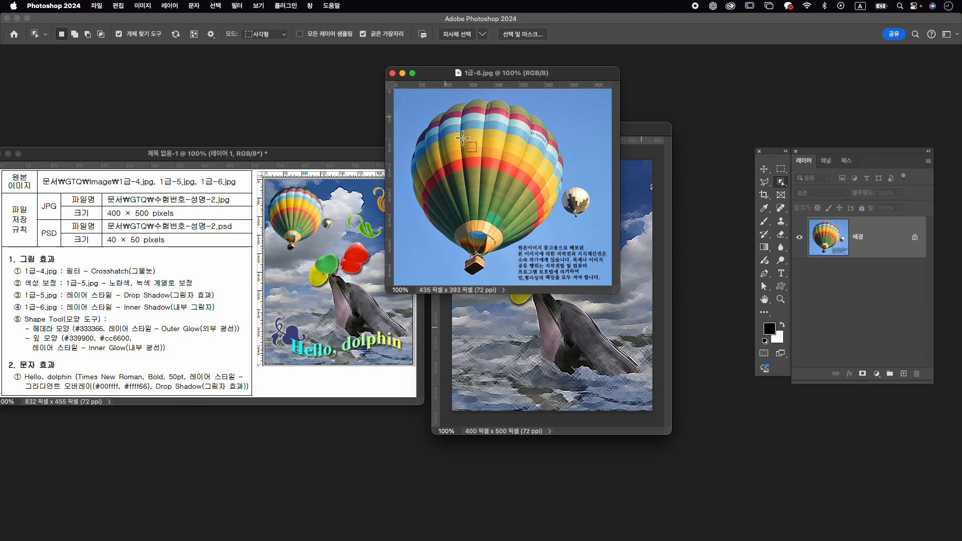
pyautogui.click(476, 155)
pyautogui.click(863, 373)
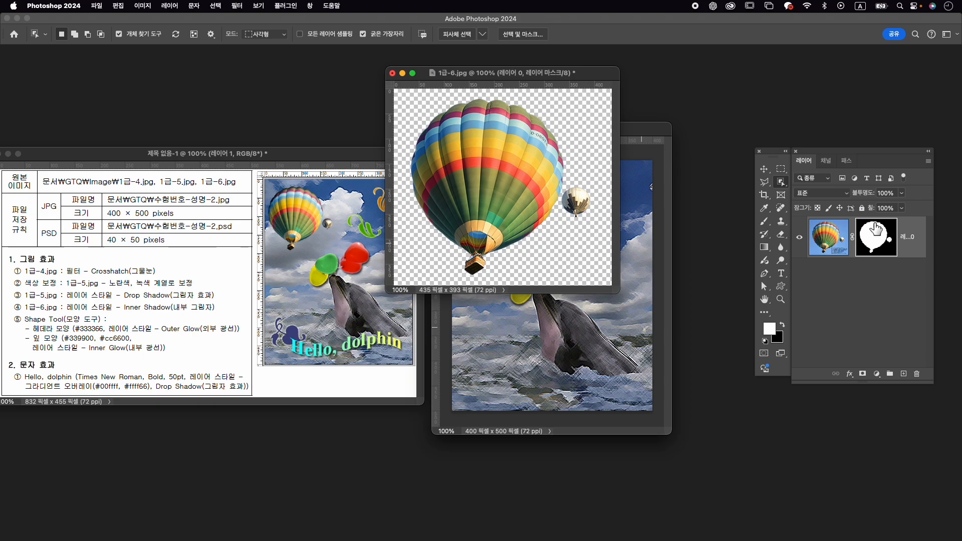
# - Touch up the layer mask over the small balloon with the Brush tool and copy the balloon layer into the dolphin document
pyautogui.press('b')
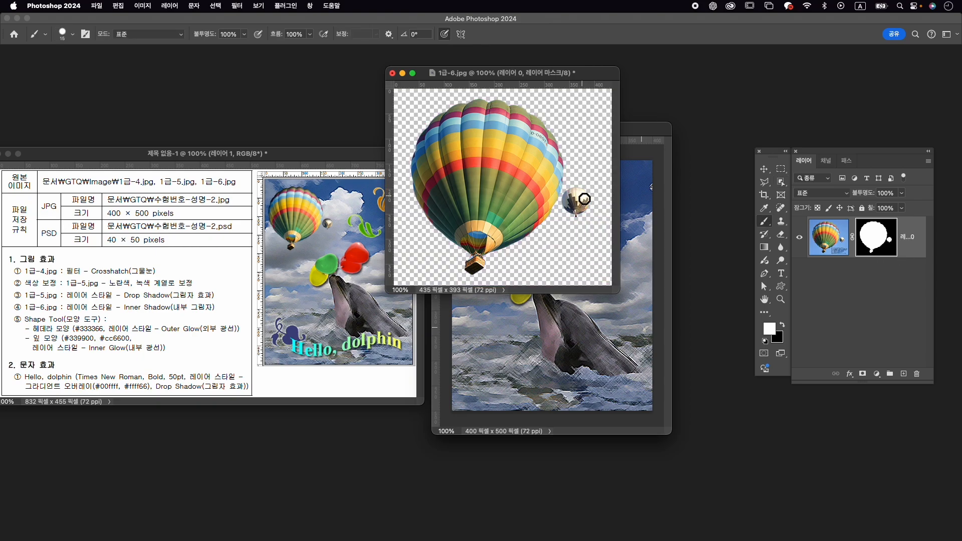
pyautogui.moveTo(584, 201); pyautogui.dragTo(583, 201)
pyautogui.click(911, 247)
pyautogui.press('v')
pyautogui.moveTo(492, 196); pyautogui.dragTo(560, 352)
# - Close the 1급-6.jpg document and rename the hot-air balloon layer in the dolphin document as 1-6
pyautogui.click(393, 73)
pyautogui.click(515, 216)
pyautogui.doubleClick(898, 240)
pyautogui.write('1-6')
pyautogui.press('Return')
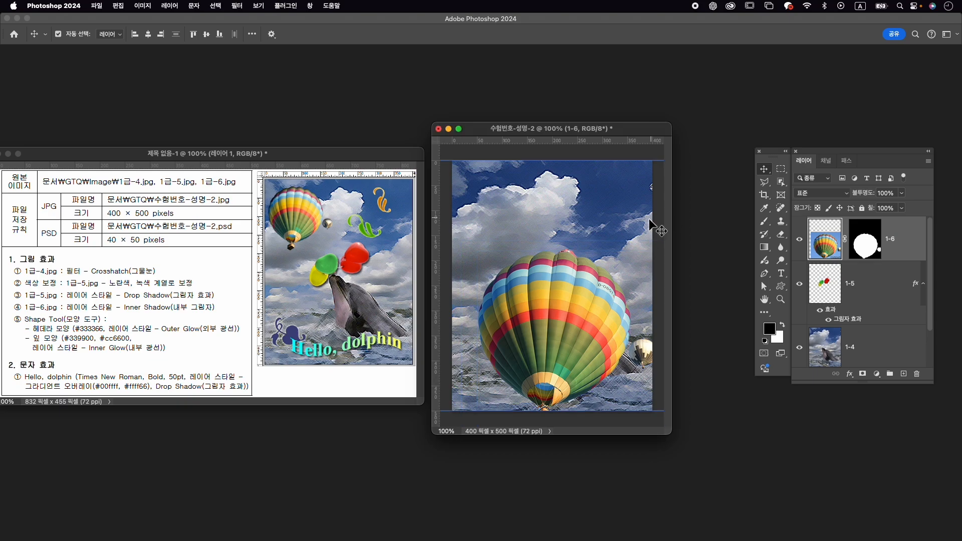
# - Scale the hot-air balloons to 50.41% and place them in the canvas's upper-left corner, centred at about X 105 px, Y 110 px
pyautogui.press('super+t')
pyautogui.moveTo(573, 241); pyautogui.dragTo(570, 282)
pyautogui.moveTo(566, 328); pyautogui.dragTo(503, 210)
pyautogui.moveTo(571, 277); pyautogui.dragTo(539, 248)
pyautogui.moveTo(505, 211)
pyautogui.mouseDown()
pyautogui.moveTo(515, 219)
pyautogui.moveTo(505, 209)
pyautogui.mouseUp()
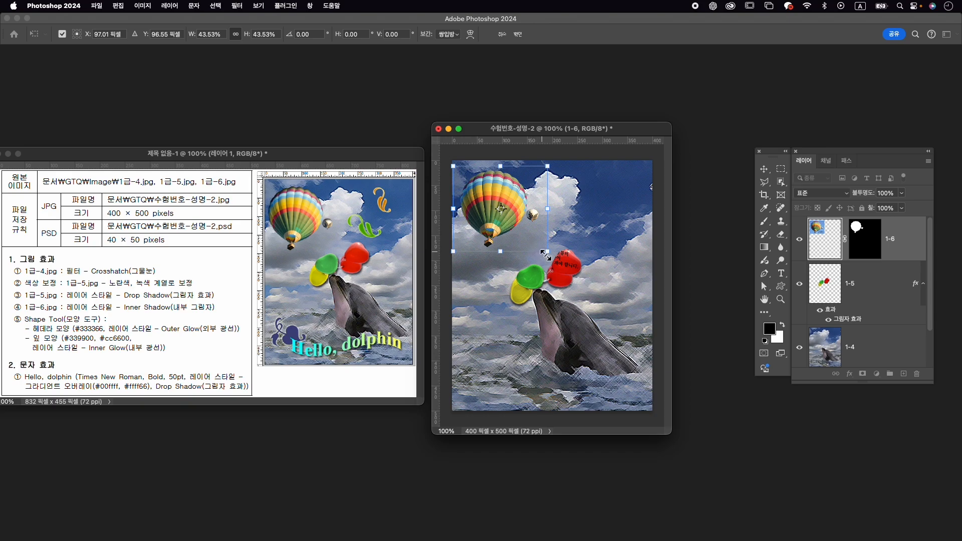
pyautogui.moveTo(545, 254); pyautogui.dragTo(560, 272)
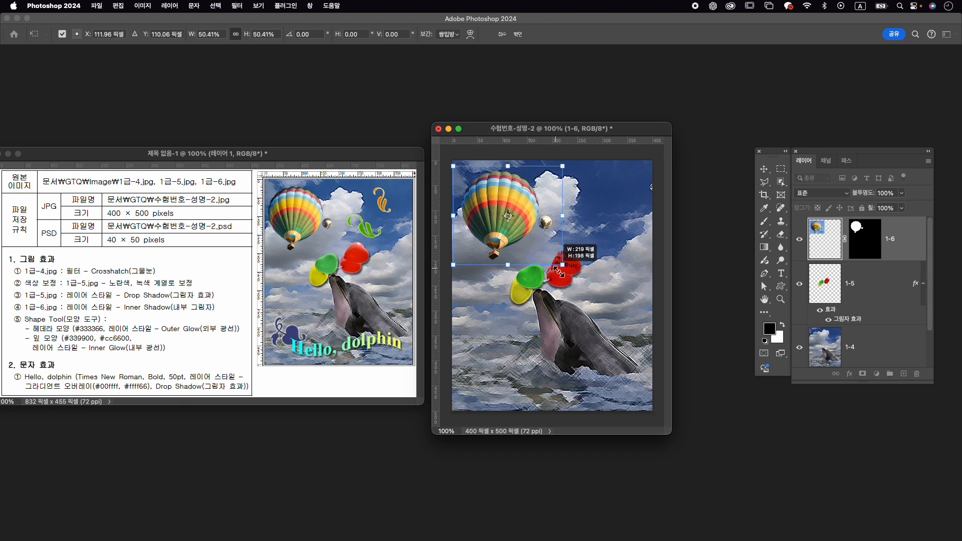
pyautogui.press('Left')
pyautogui.press('Left')
pyautogui.press('Left')
pyautogui.press('Left')
pyautogui.press('Left')
pyautogui.press('Left')
pyautogui.press('Left')
pyautogui.press('Left')
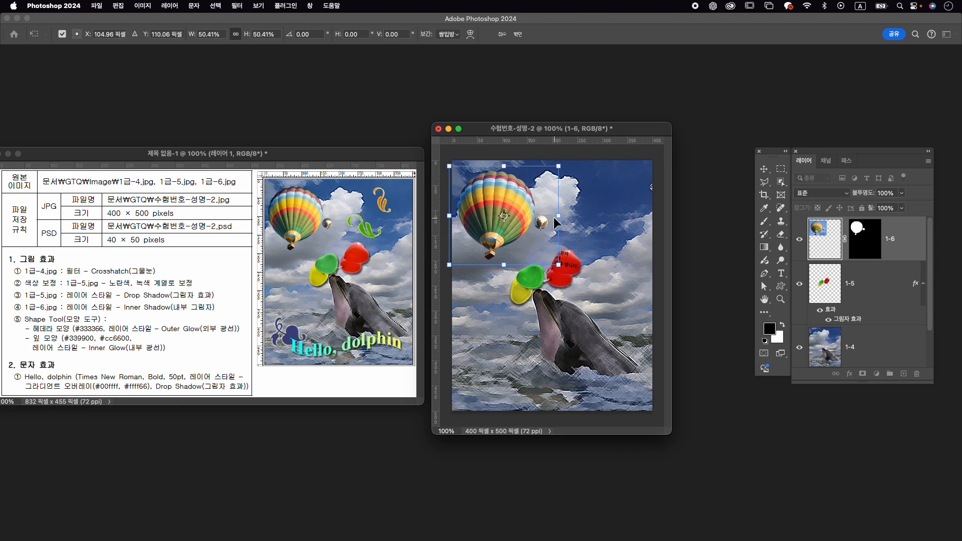
pyautogui.press('Return')
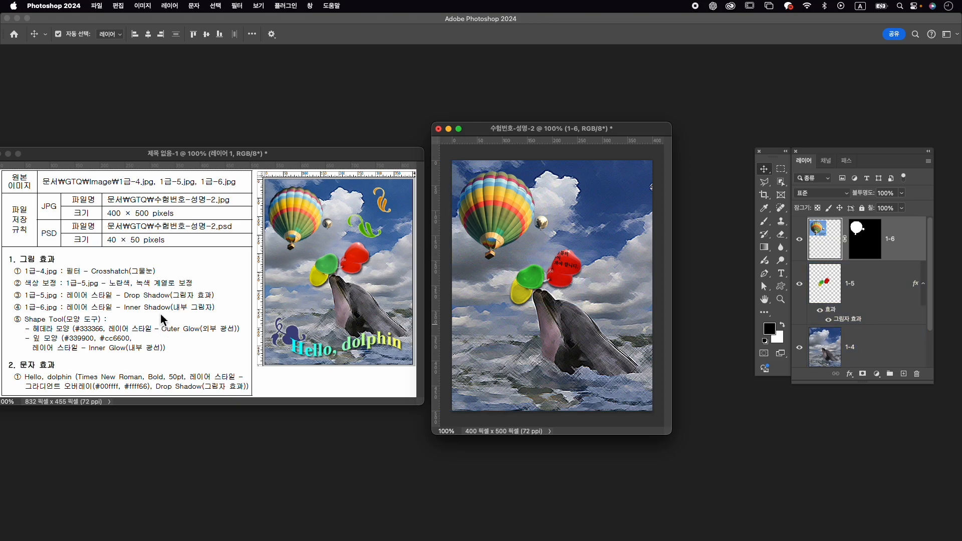
# - Apply an Inner Shadow layer style with the preset settings to layer 1-6
pyautogui.click(850, 375)
pyautogui.click(871, 421)
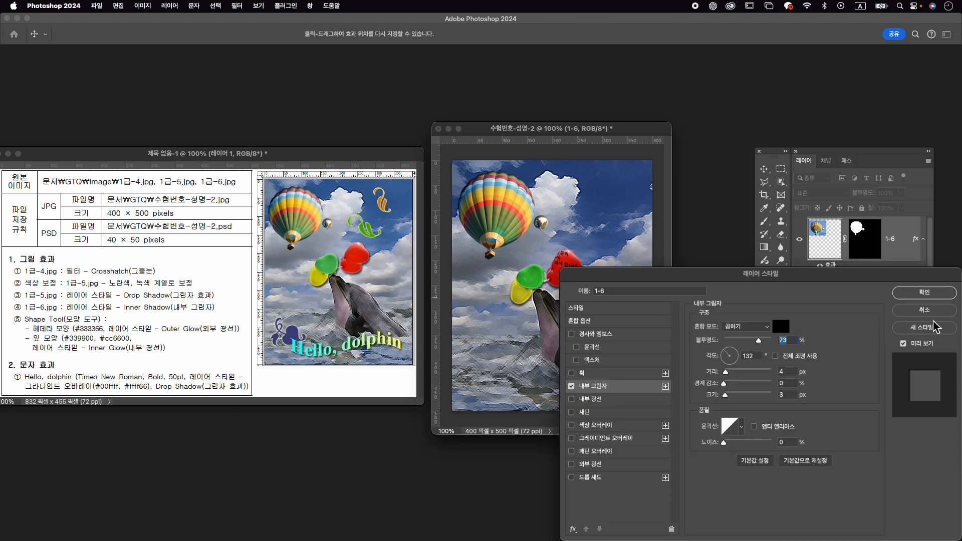
pyautogui.click(931, 292)
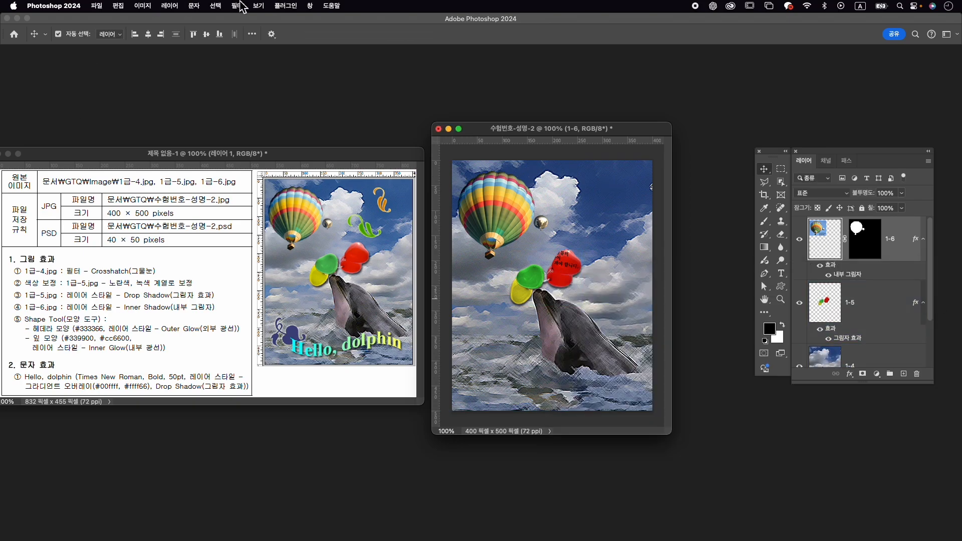
# - Search the shape library for 헤데라 and select the matching shape in the legacy default shapes group
pyautogui.click(311, 6)
pyautogui.click(336, 142)
pyautogui.click(749, 82)
pyautogui.press('capslock')
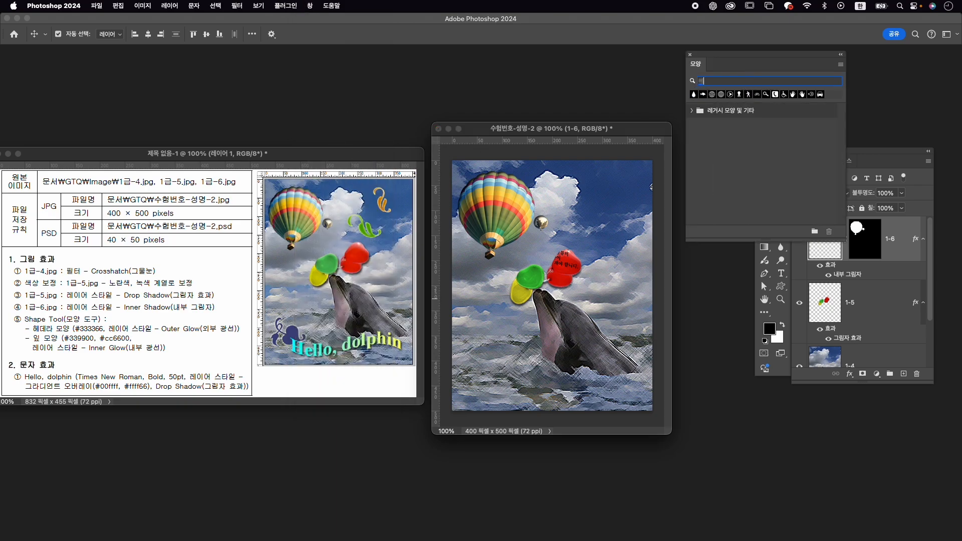
pyautogui.write('헤데라')
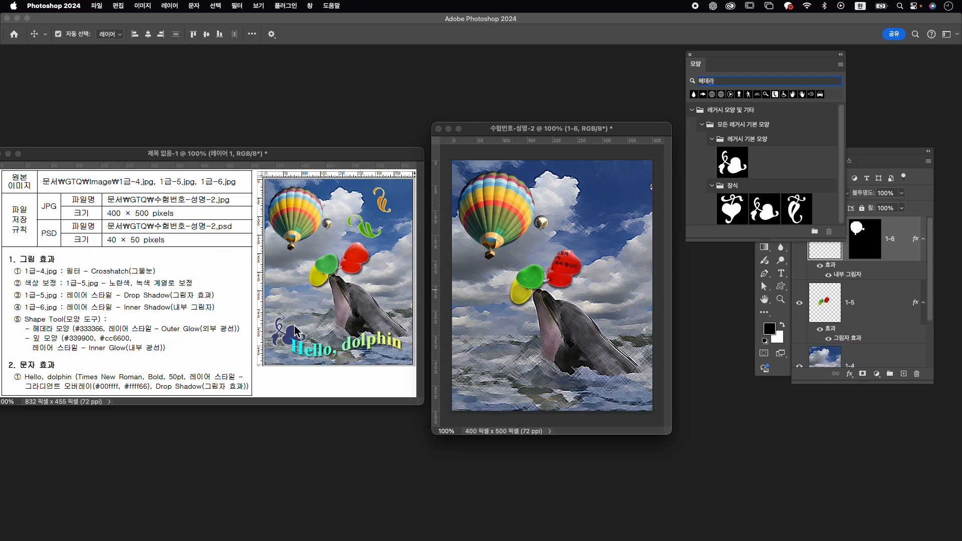
pyautogui.click(733, 165)
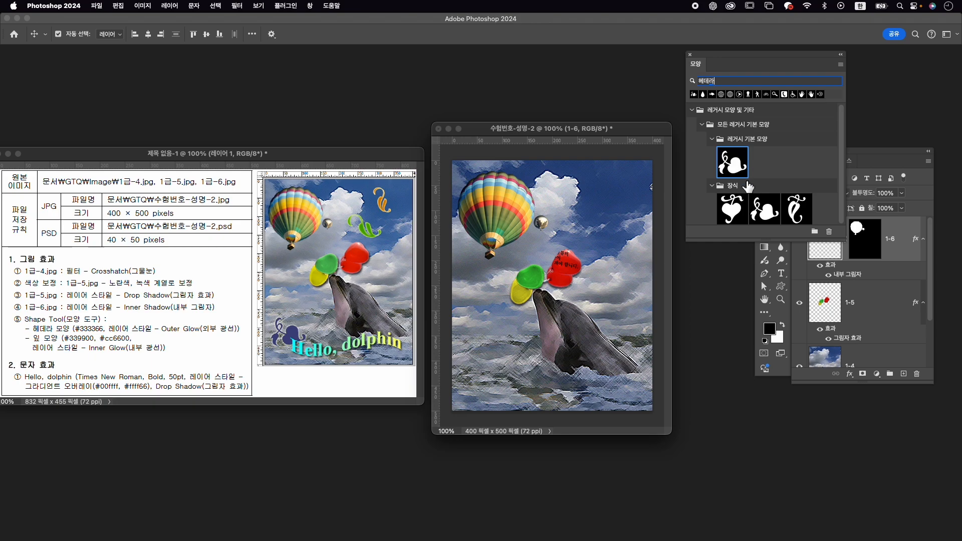
# - Draw the 헤데라 shape about 101 × 82 px near the canvas's lower-left corner and fill it with #333366
pyautogui.click(781, 286)
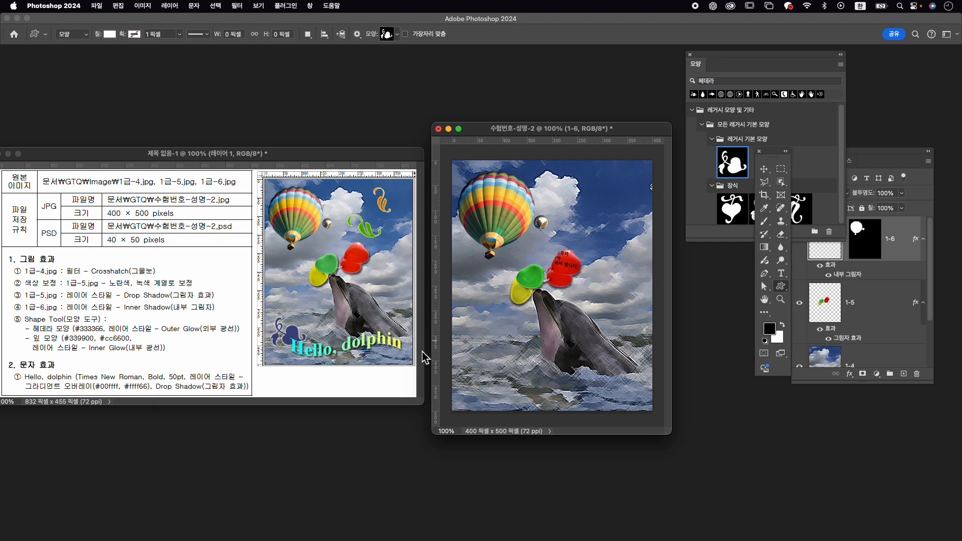
pyautogui.moveTo(457, 347); pyautogui.dragTo(507, 388)
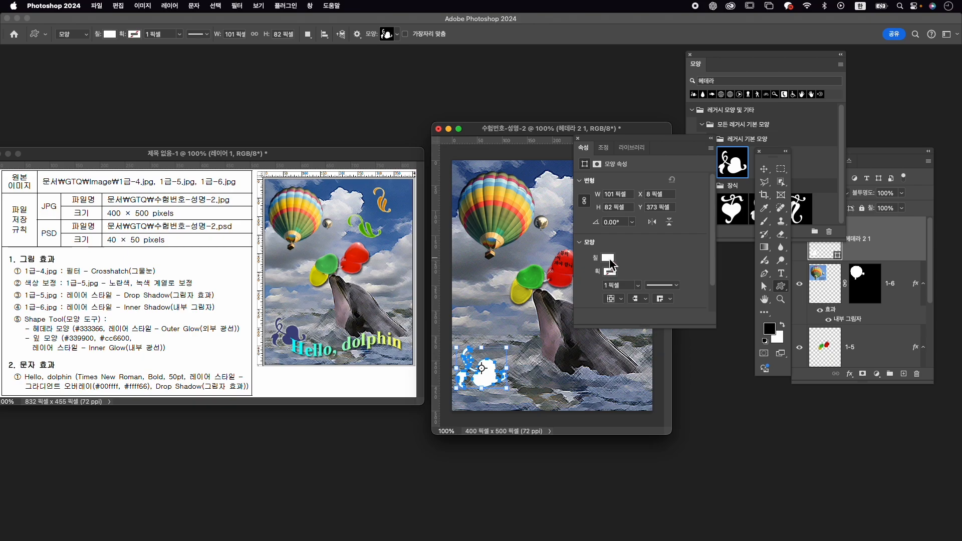
pyautogui.click(608, 259)
pyautogui.click(711, 278)
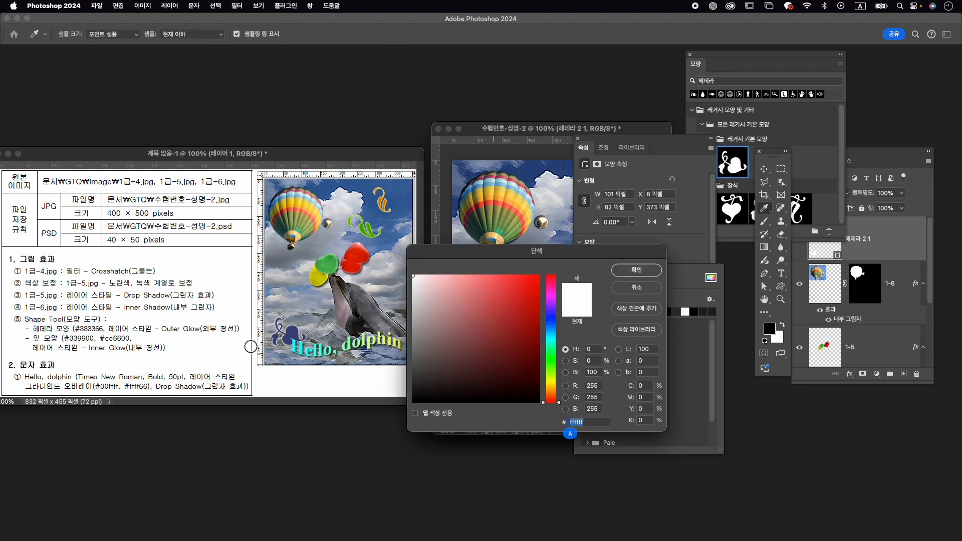
pyautogui.write('333366')
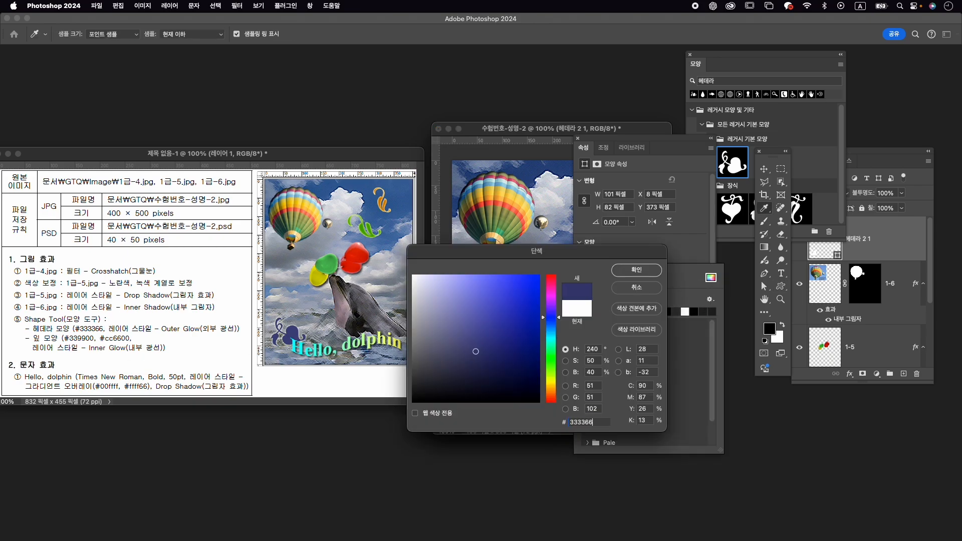
pyautogui.press('Return')
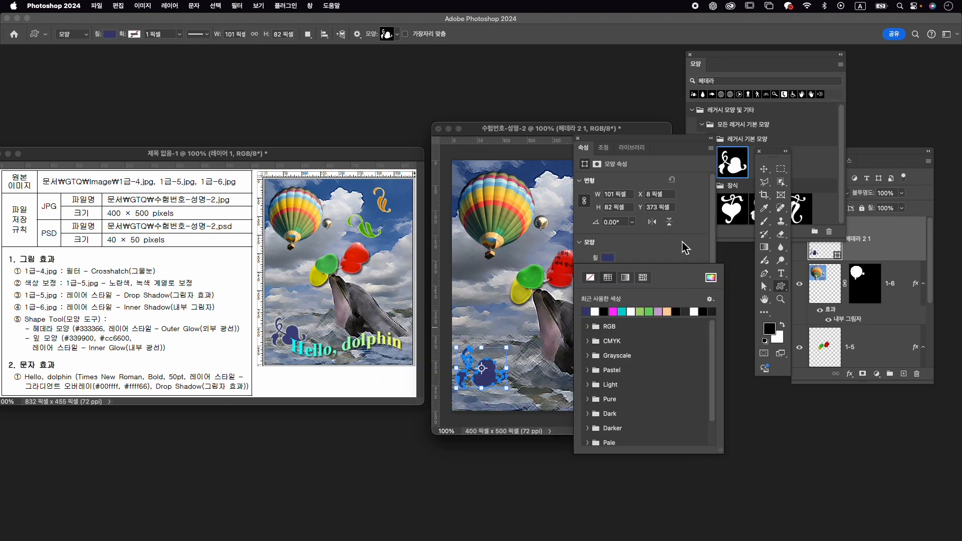
# - Apply an Outer Glow with the preset settings to the 헤데라 shape and transform it to about 96 × 78 px
pyautogui.click(849, 373)
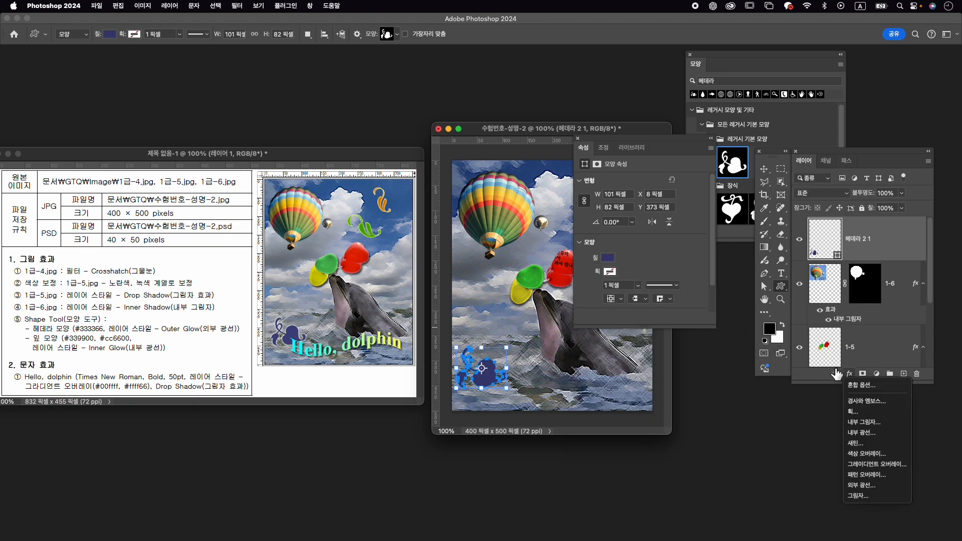
pyautogui.click(861, 485)
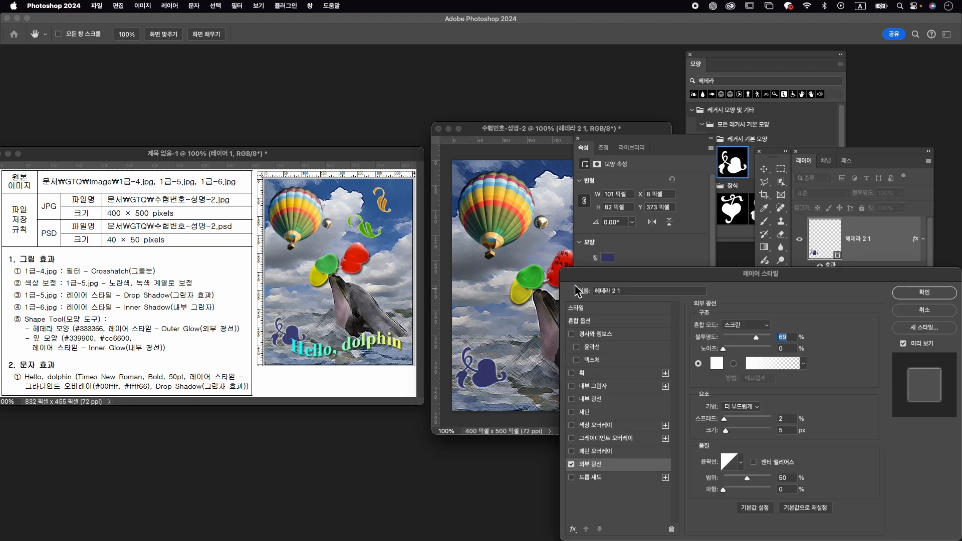
pyautogui.click(924, 292)
pyautogui.press('super+t')
pyautogui.moveTo(493, 362); pyautogui.dragTo(515, 351)
pyautogui.press('Return')
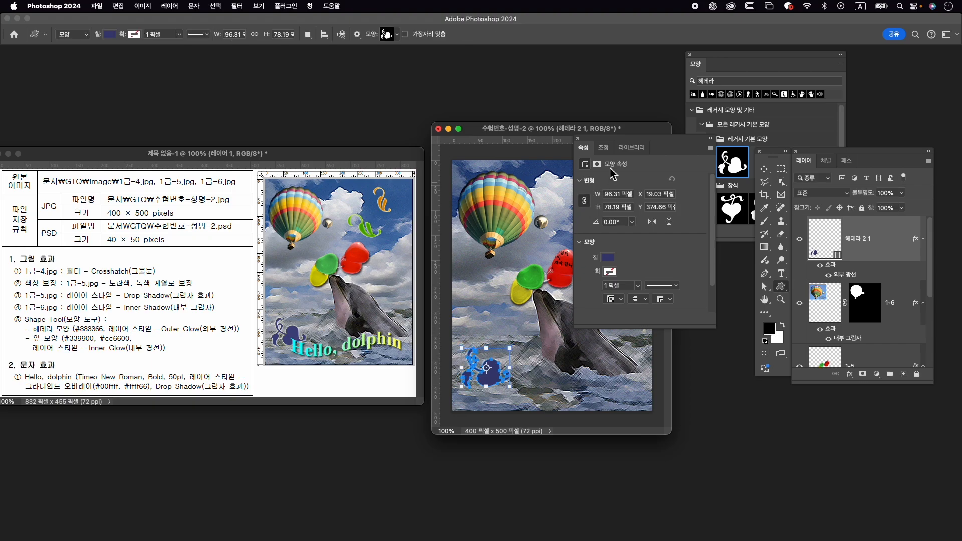
# - Search the shape library for 잎 and select the curled leaf ornament in the 장식 group
pyautogui.click(780, 82)
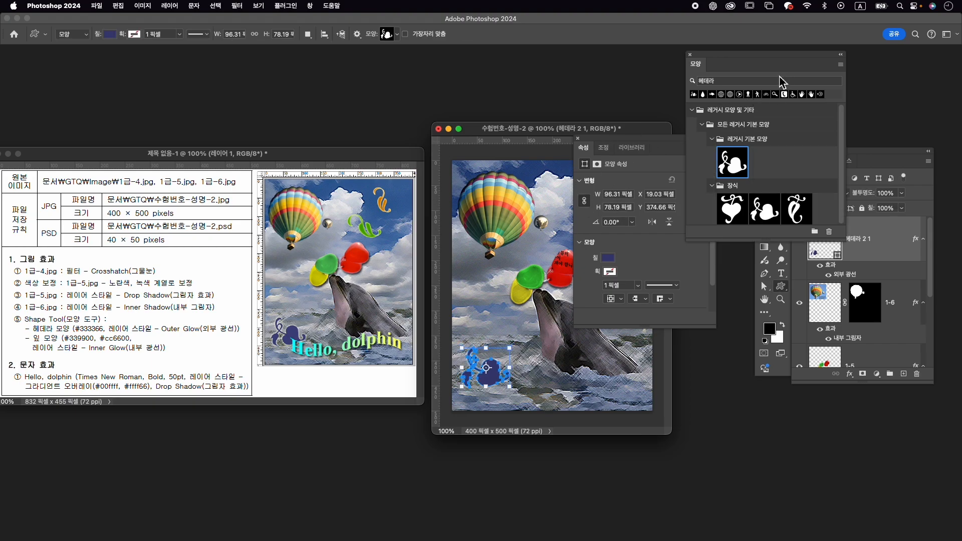
pyautogui.click(781, 81)
pyautogui.write('ㅇ')
pyautogui.press('Return')
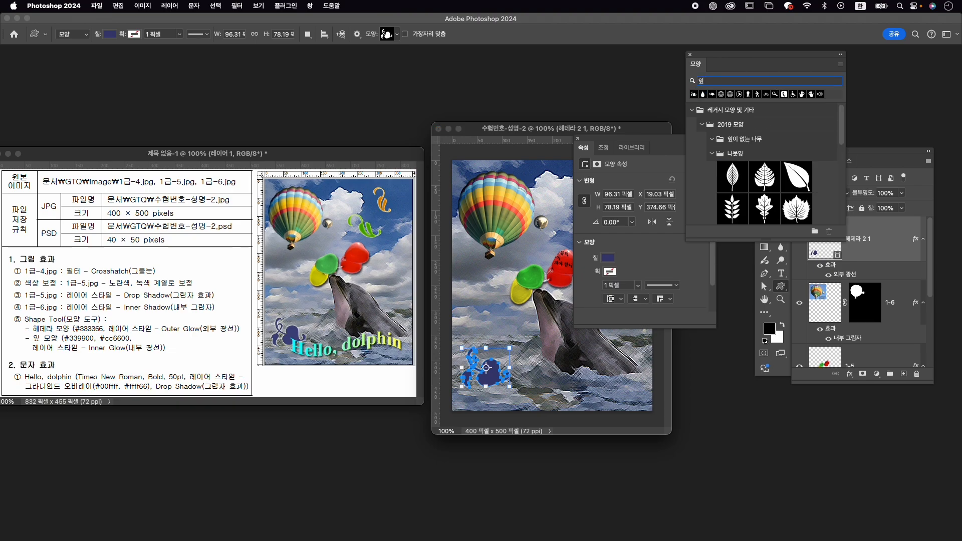
pyautogui.scroll(-10, 782, 210)
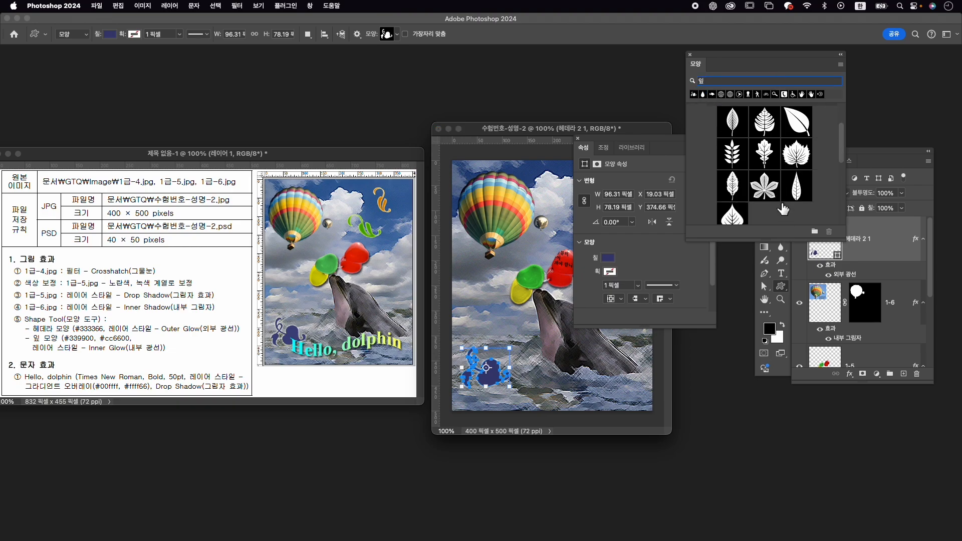
pyautogui.scroll(-5, 783, 208)
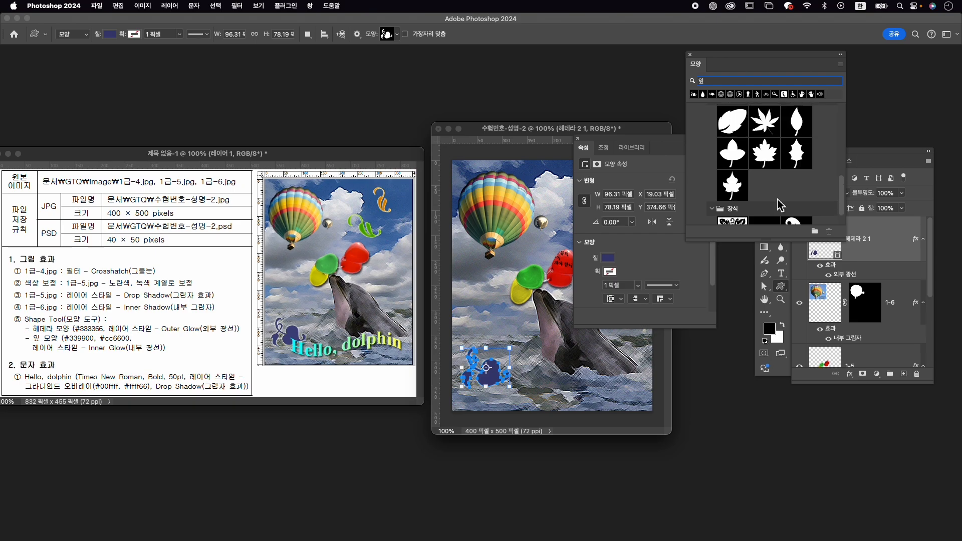
pyautogui.click(774, 208)
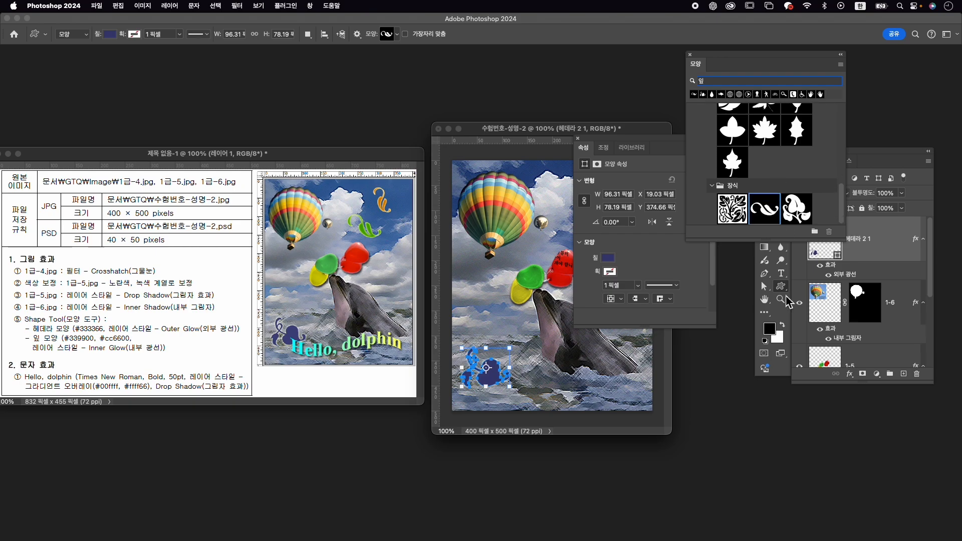
# - Draw the leaf ornament about 99 × 45 px in the sky beside the small hot-air balloon
pyautogui.moveTo(606, 139); pyautogui.dragTo(721, 365)
pyautogui.moveTo(559, 211); pyautogui.dragTo(606, 233)
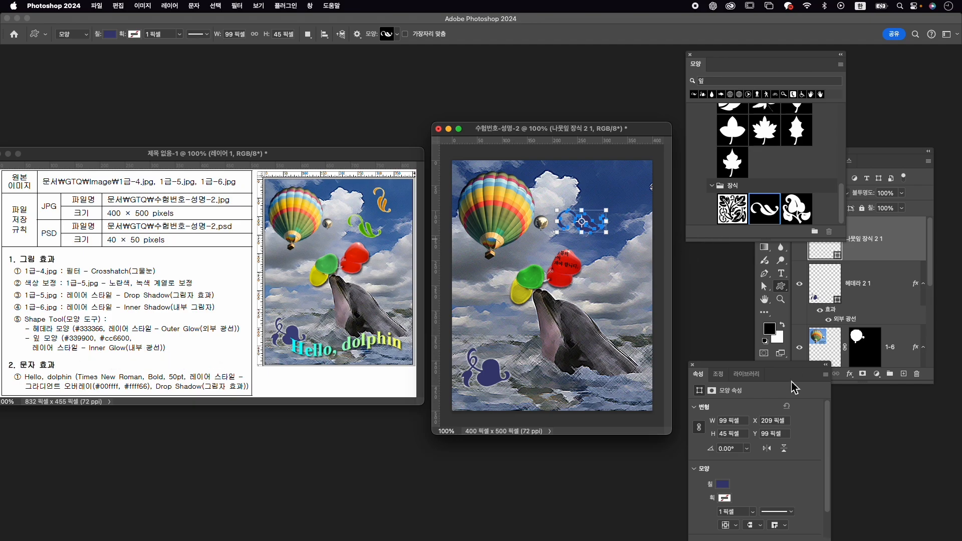
pyautogui.moveTo(786, 365); pyautogui.dragTo(738, 326)
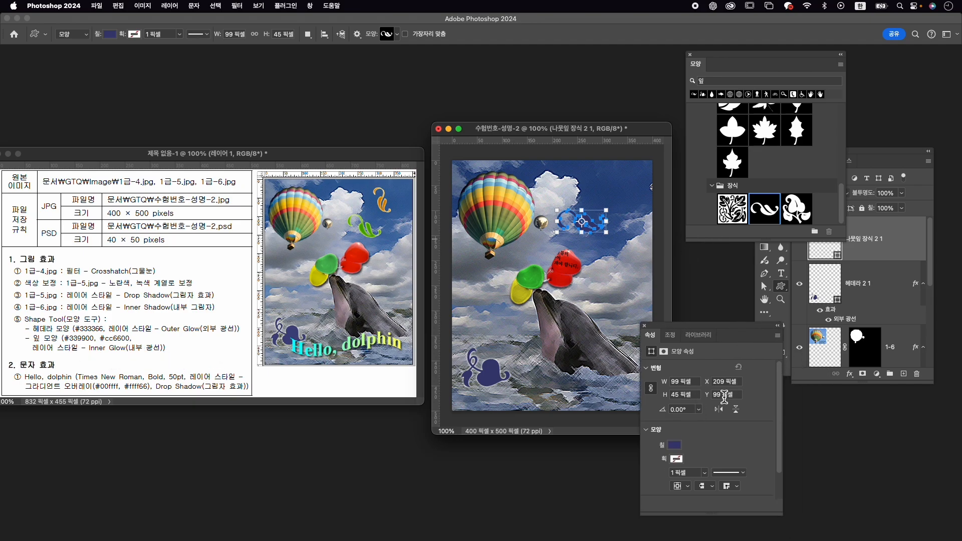
# - Set the leaf ornament's fill colour to #339900
pyautogui.click(675, 445)
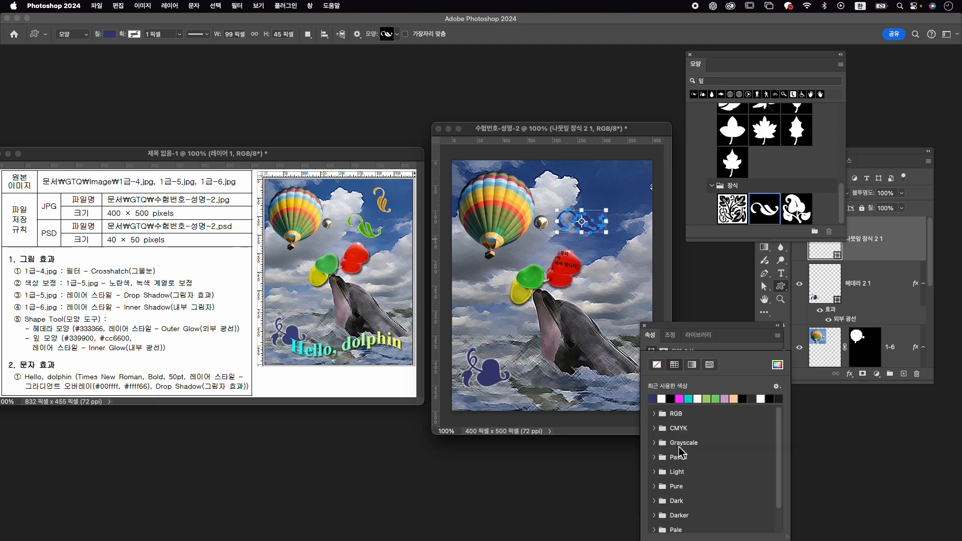
pyautogui.click(776, 364)
pyautogui.write('33')
pyautogui.write('3')
pyautogui.press('BackSpace')
pyautogui.press('BackSpace')
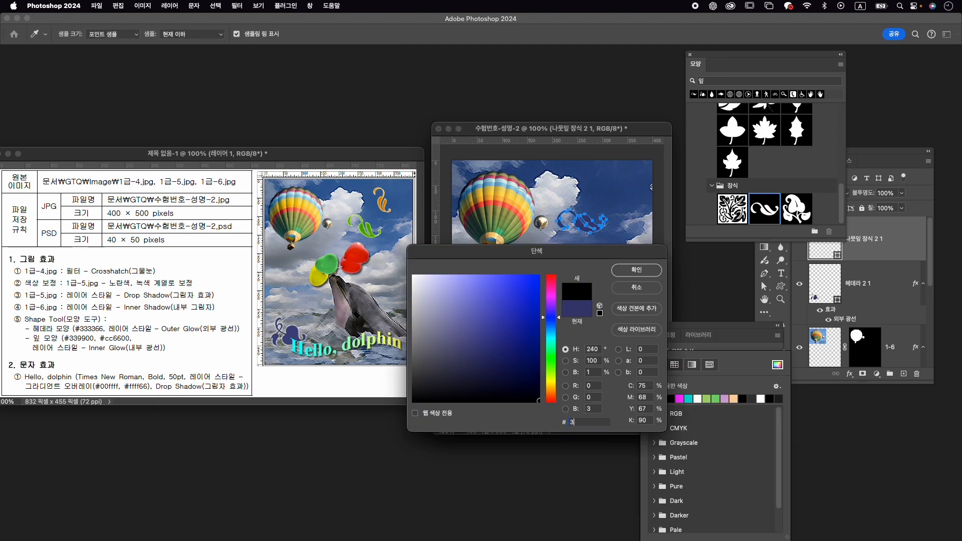
pyautogui.write('39900')
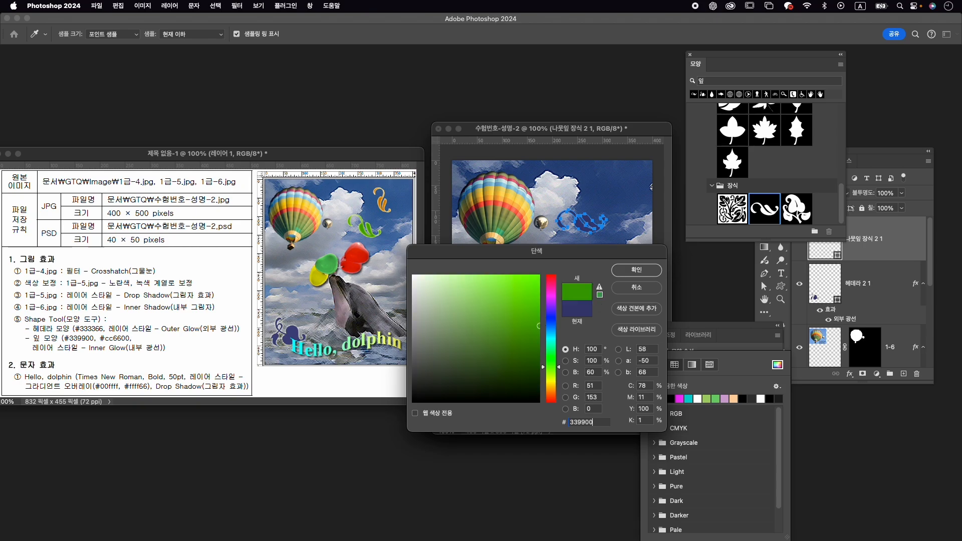
pyautogui.press('Return')
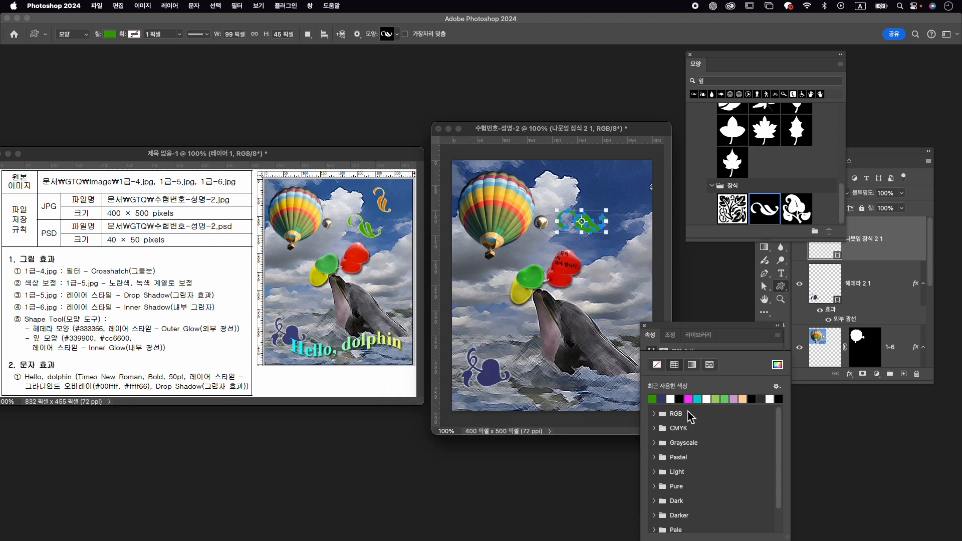
# - Apply an Inner Glow with the preset settings to the leaf ornament, rotate it about 31.4 degrees and scale it to 103.28%
pyautogui.click(849, 374)
pyautogui.click(878, 433)
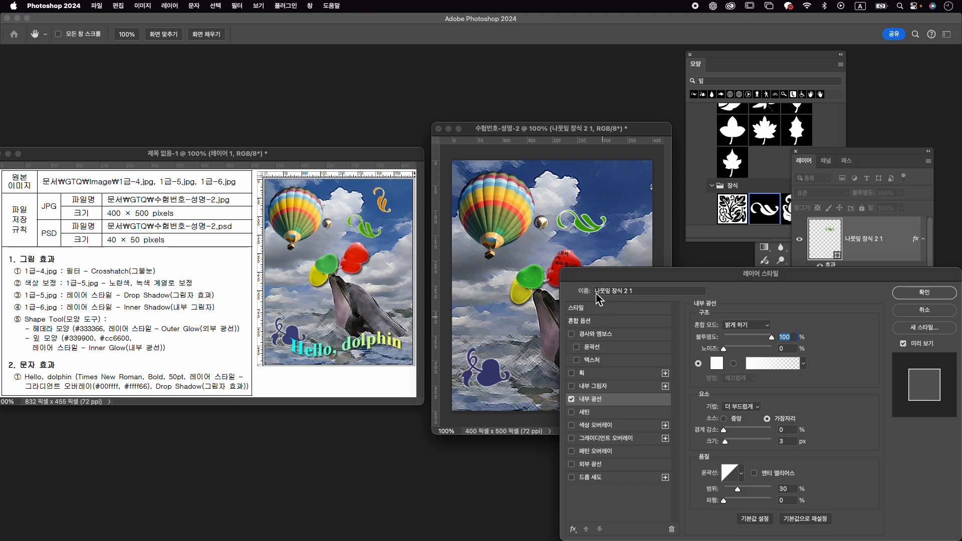
pyautogui.press('Return')
pyautogui.hotkey('ctrl', 't')
pyautogui.moveTo(626, 206); pyautogui.dragTo(603, 249)
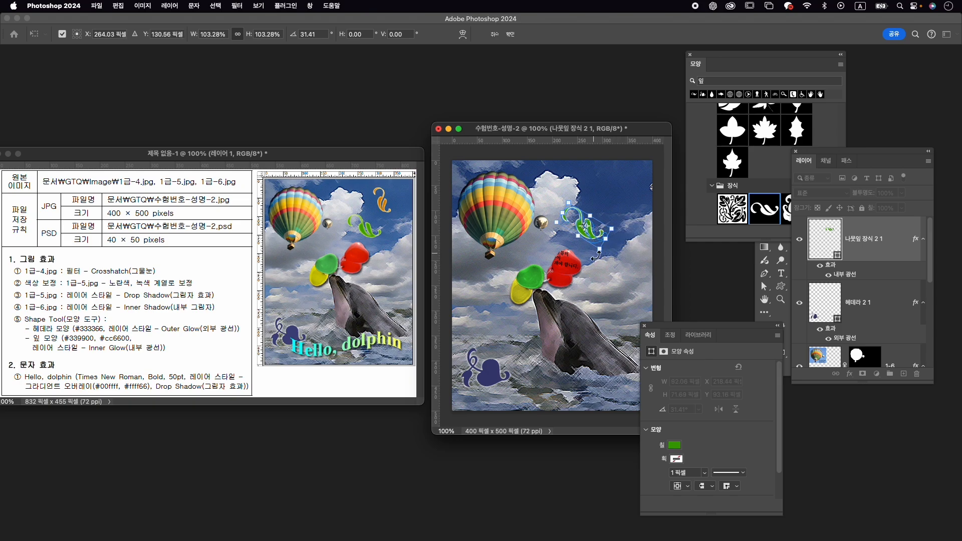
pyautogui.press('Return')
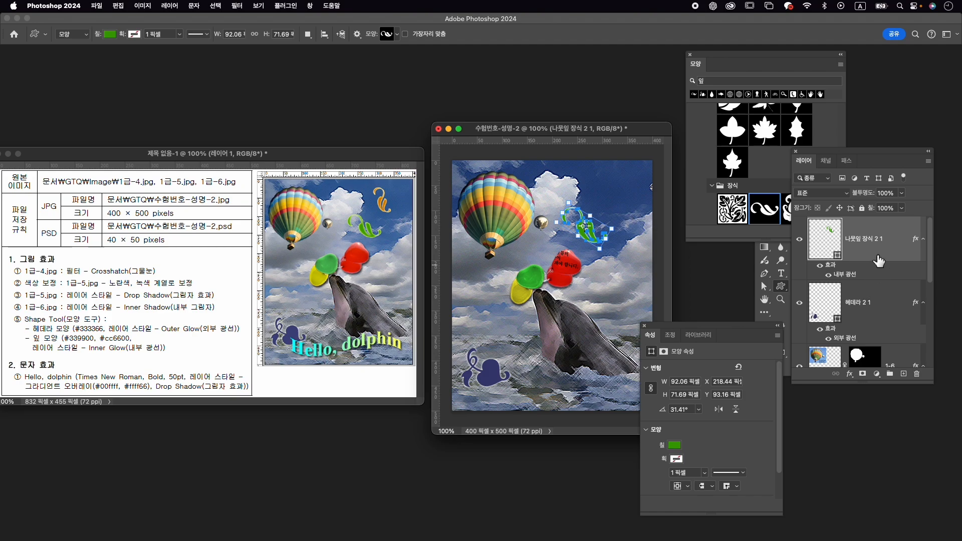
# - Duplicate the green leaf ornament, scale the copy to 69.79%, rotate it 28.88 degrees and place it higher in the sky at the upper right
pyautogui.press('super+j')
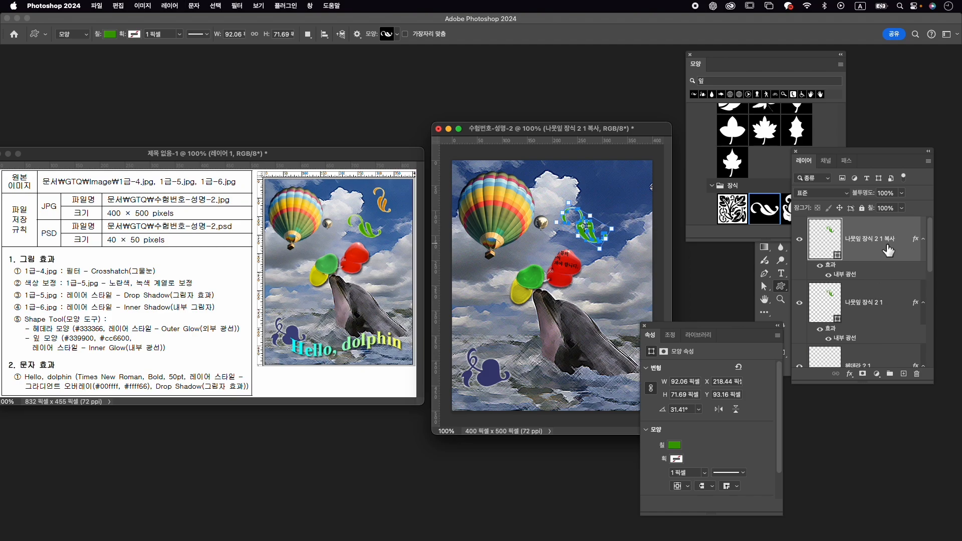
pyautogui.press('super+t')
pyautogui.moveTo(583, 225); pyautogui.dragTo(610, 202)
pyautogui.press('Left')
pyautogui.press('Left')
pyautogui.press('Up')
pyautogui.press('Up')
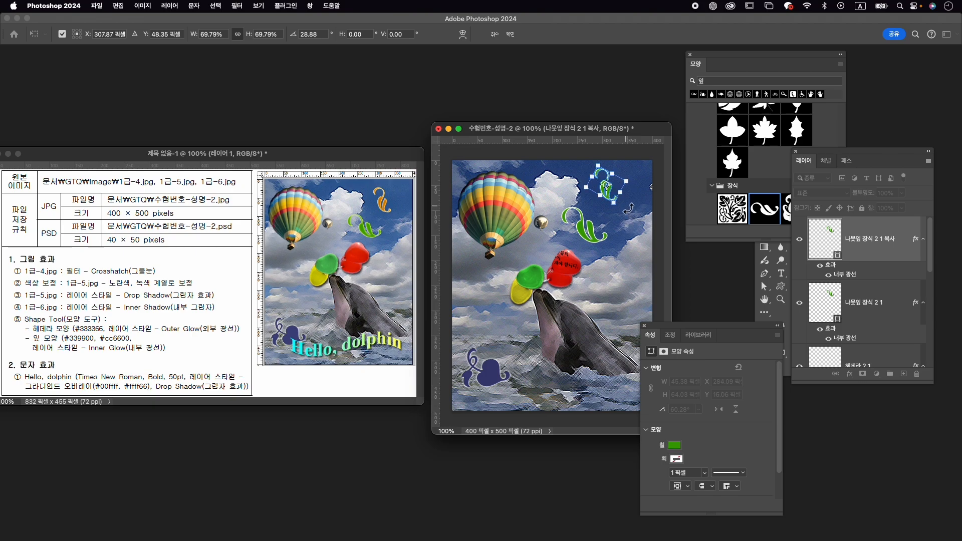
pyautogui.press('Return')
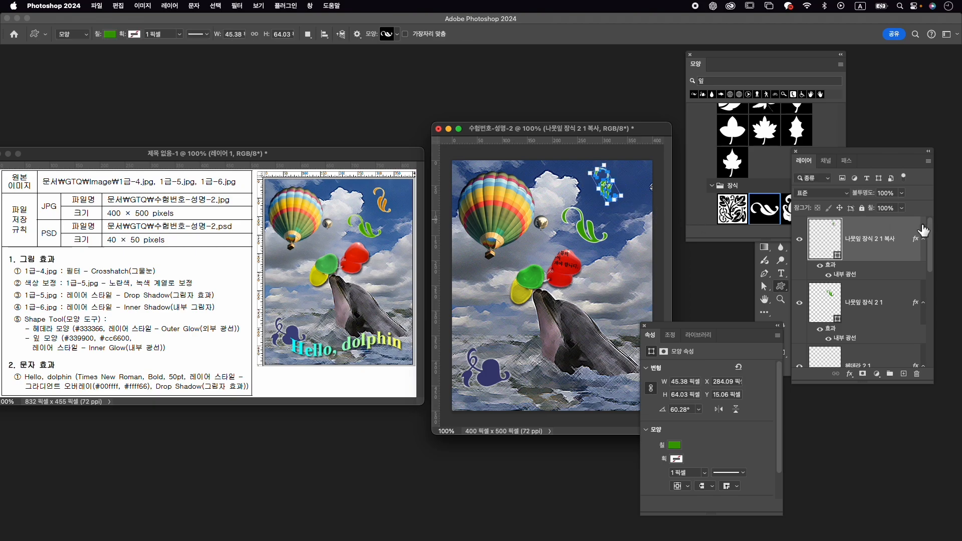
# - Set the fill colour of the duplicated leaf ornament to #cc6600
pyautogui.click(675, 456)
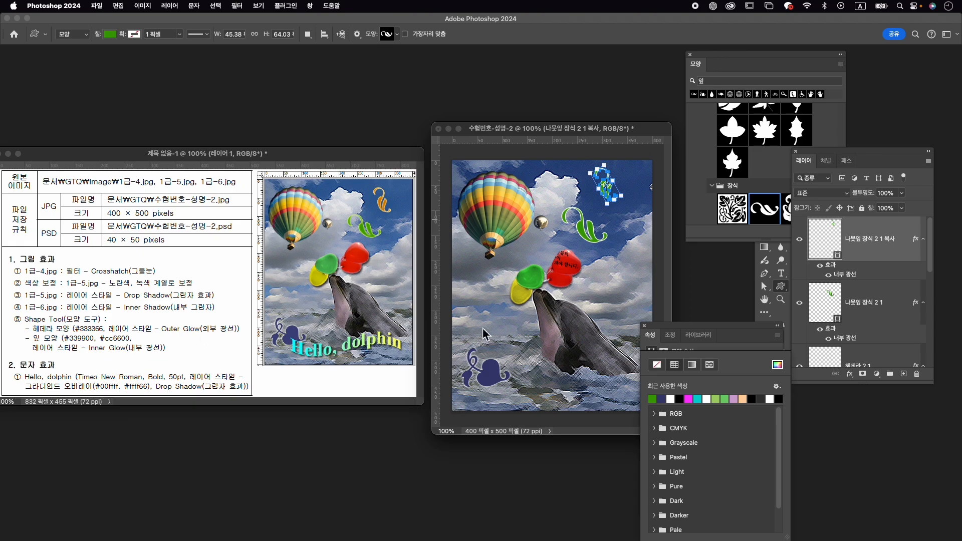
pyautogui.click(778, 364)
pyautogui.write('cc6600')
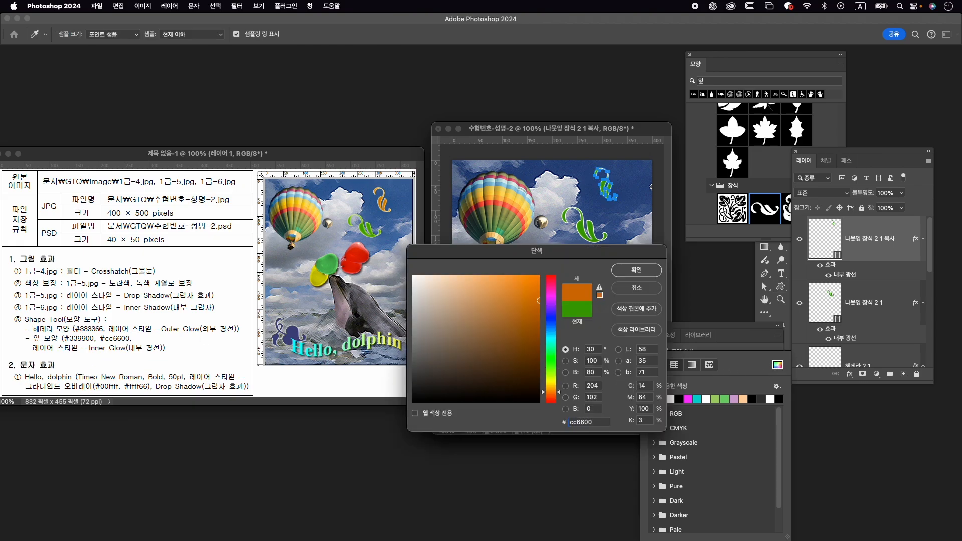
pyautogui.press('Return')
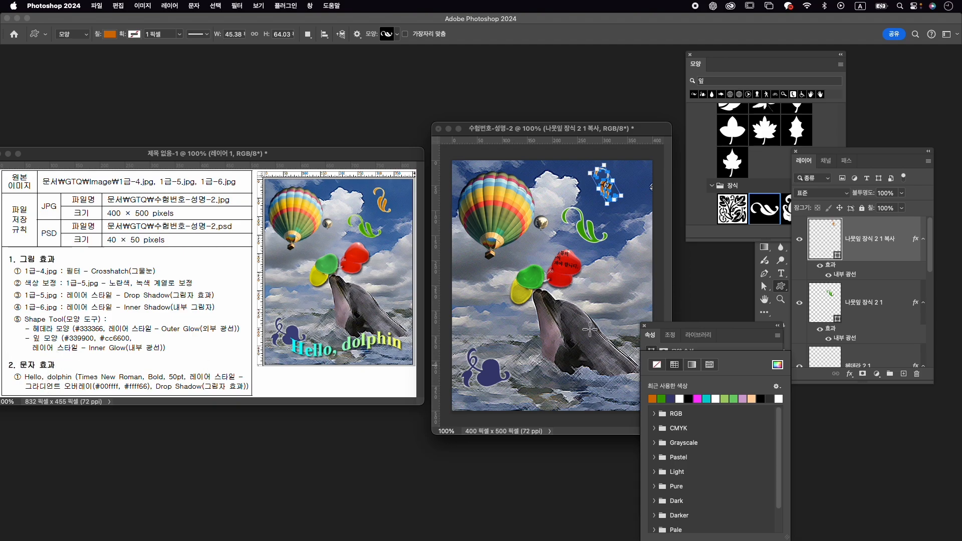
# - Add the text "Hello, dolphin" over the water beside the hedera shape
pyautogui.press('t')
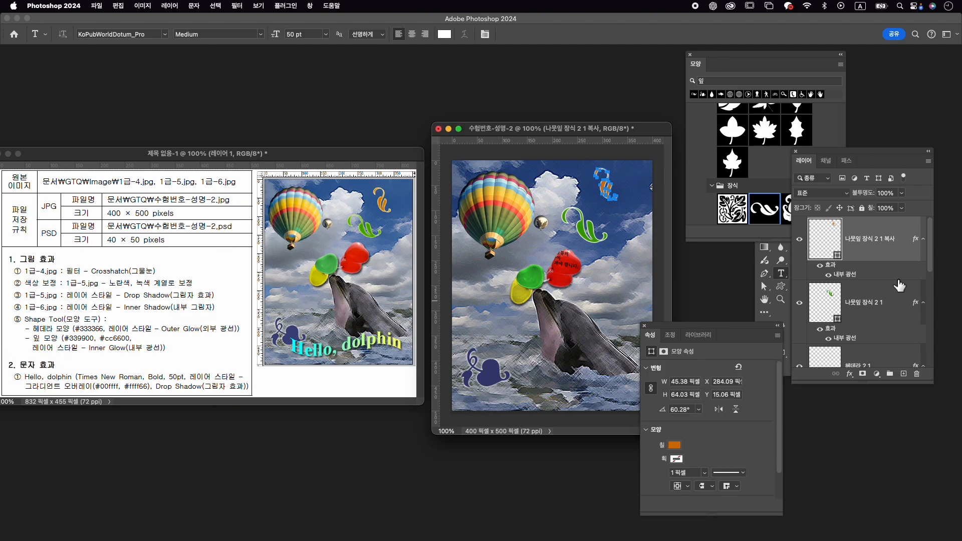
pyautogui.click(785, 278)
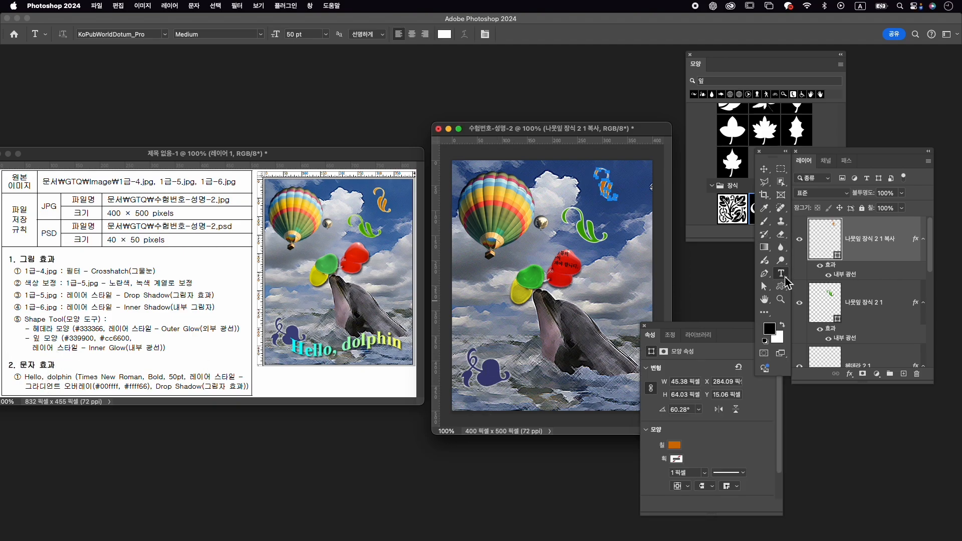
pyautogui.click(690, 54)
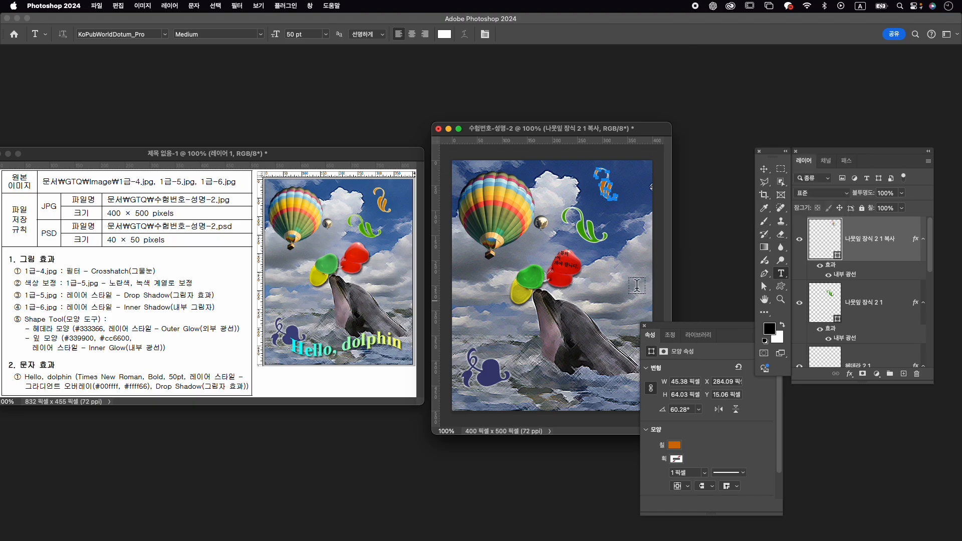
pyautogui.click(644, 326)
pyautogui.click(484, 384)
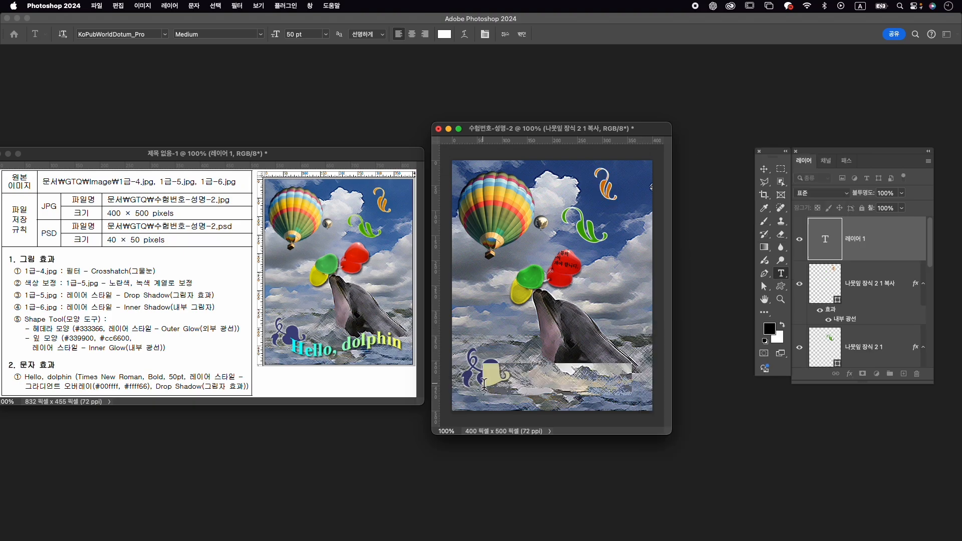
pyautogui.press('BackSpace')
pyautogui.press('capslock')
pyautogui.write('Hello,')
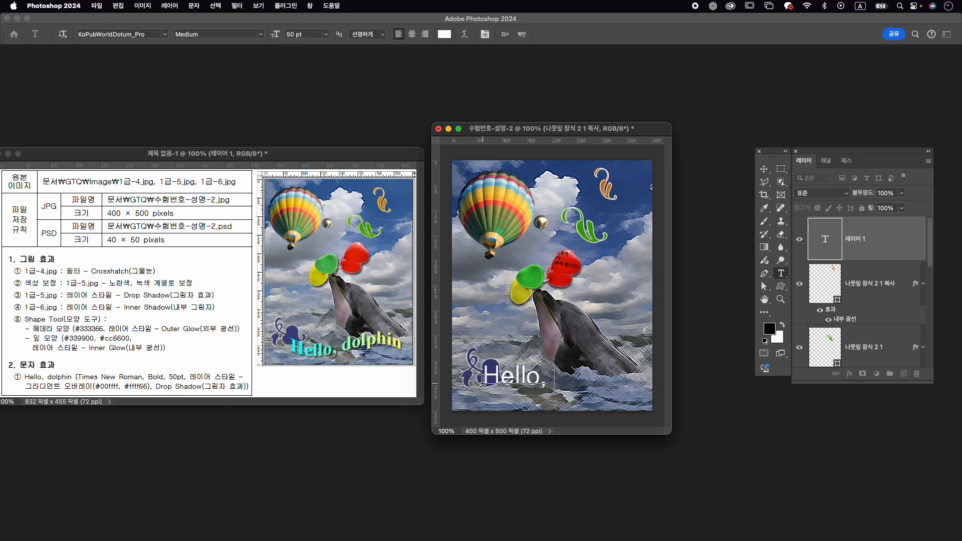
pyautogui.write(' dolphin')
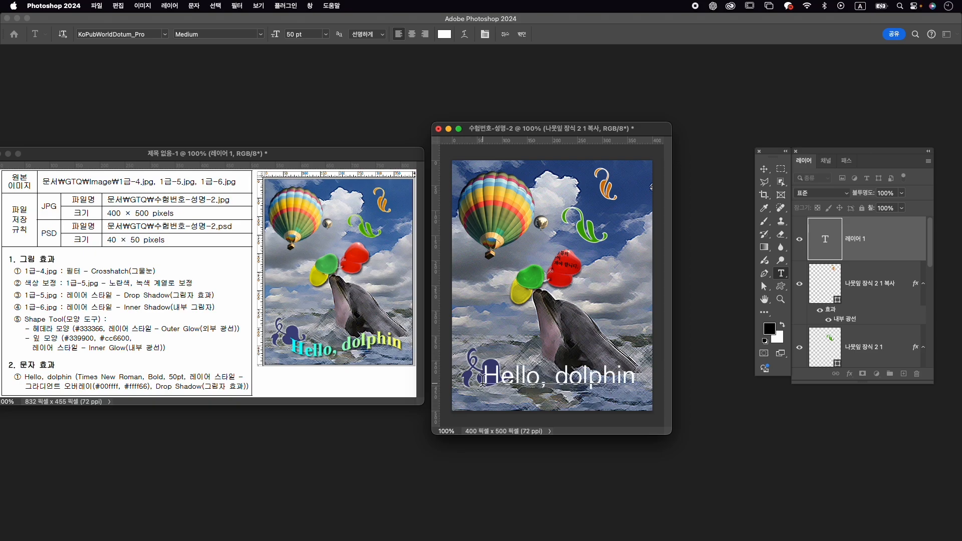
# - Set the font of the whole "Hello, dolphin" text to Times New Roman Bold
pyautogui.press('super+a')
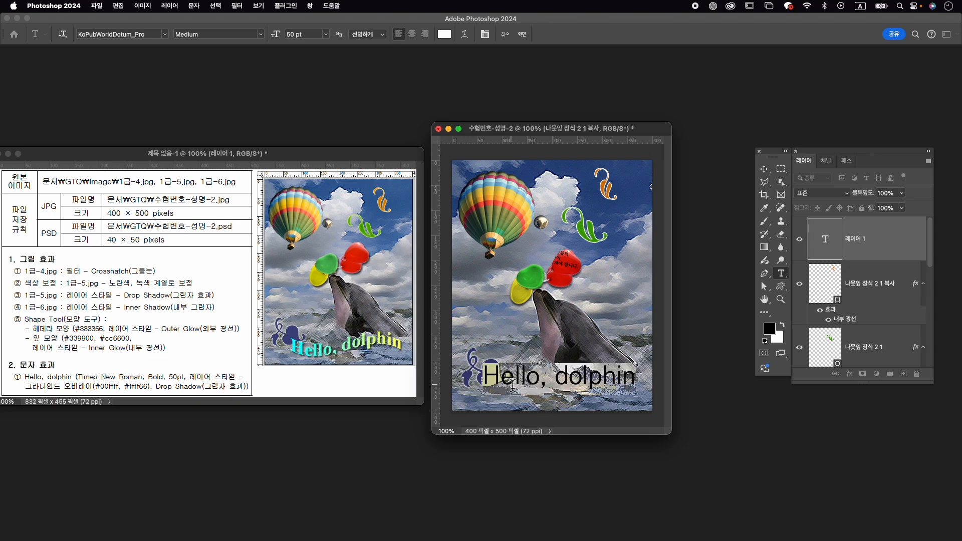
pyautogui.press('super+t')
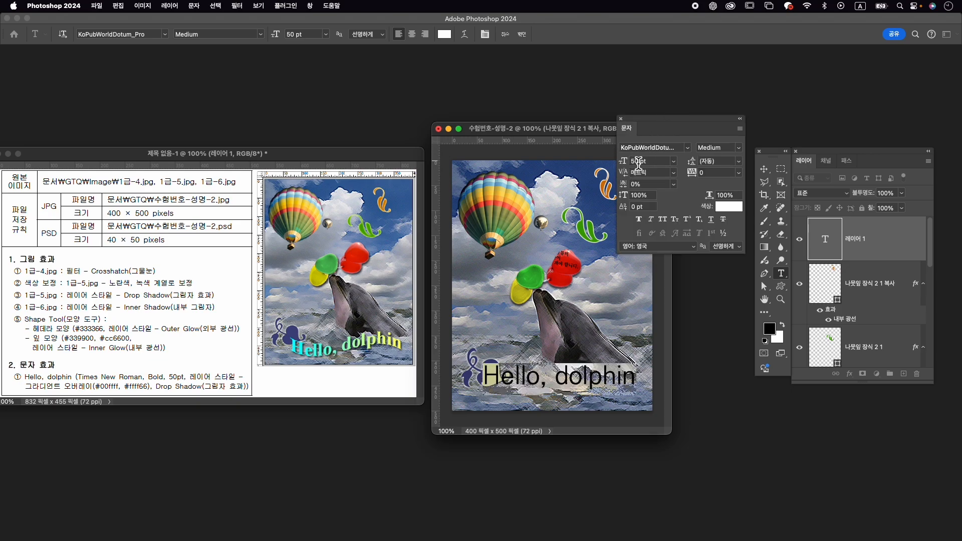
pyautogui.click(657, 147)
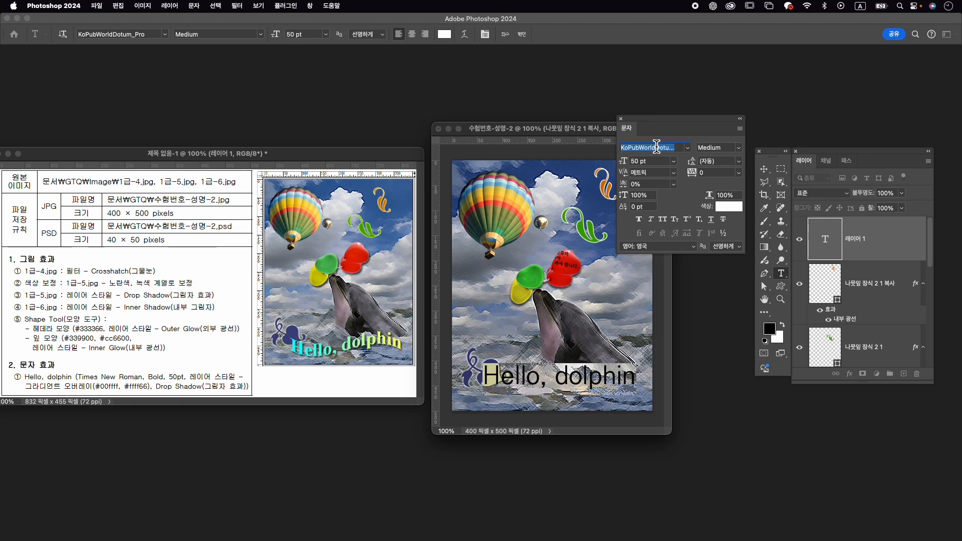
pyautogui.write('times')
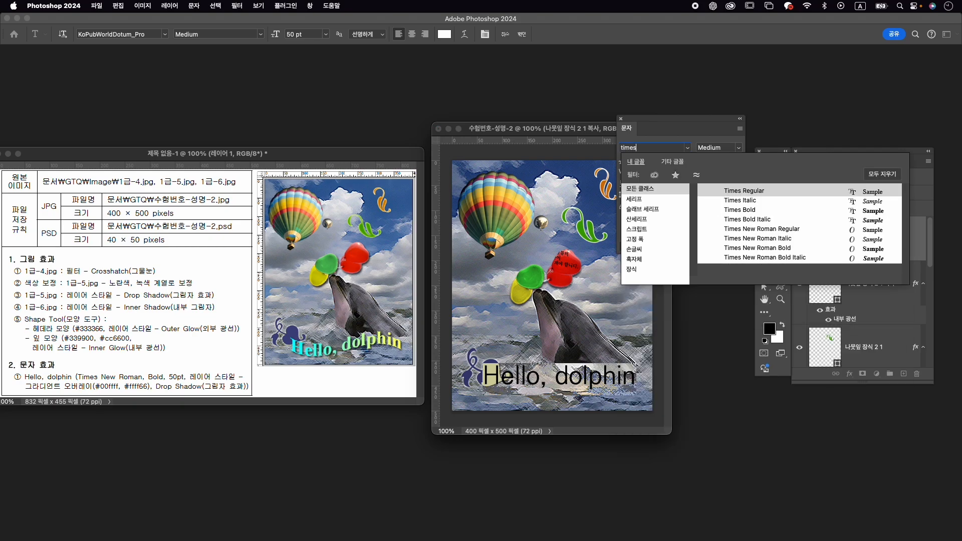
pyautogui.click(793, 248)
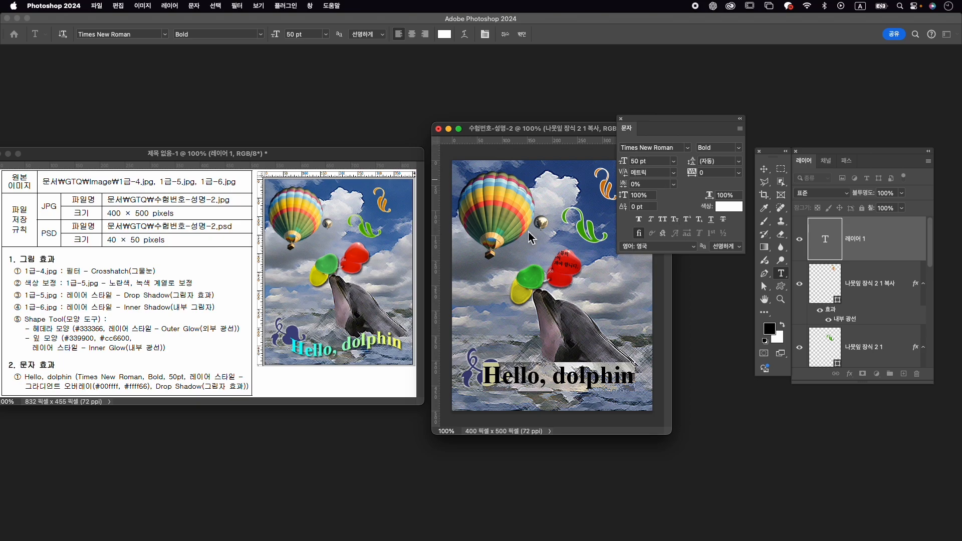
pyautogui.click(522, 34)
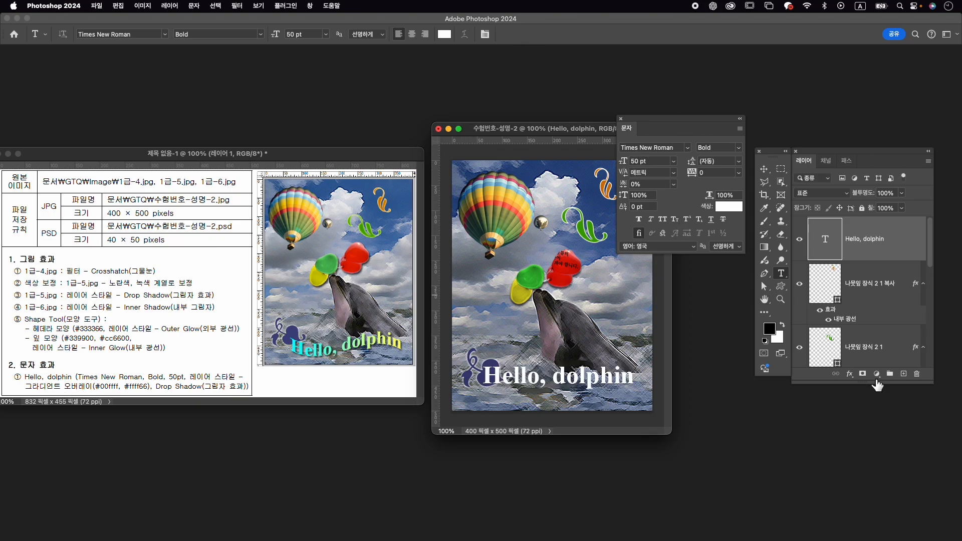
# - Add a Gradient Overlay to the "Hello, dolphin" text and set the gradient's start colour to #00ffff
pyautogui.click(850, 374)
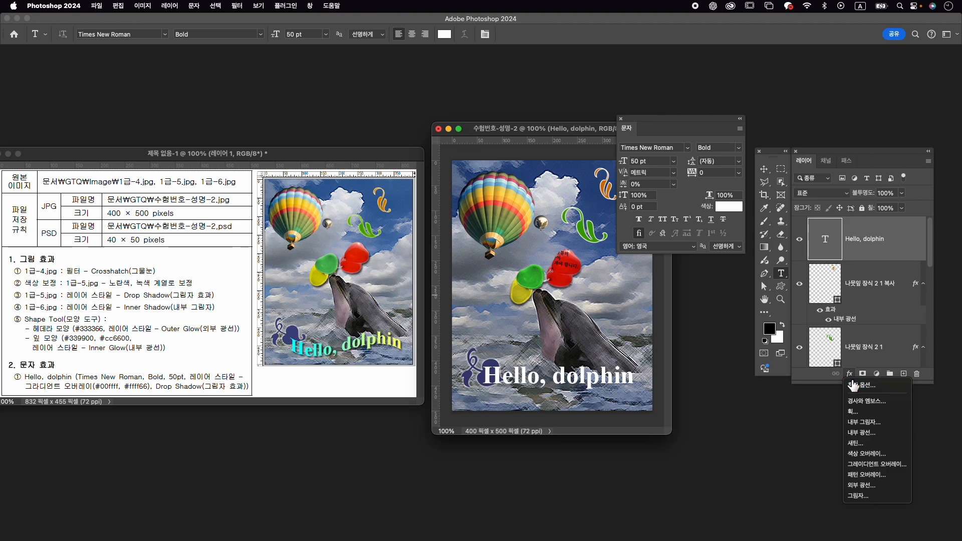
pyautogui.click(877, 464)
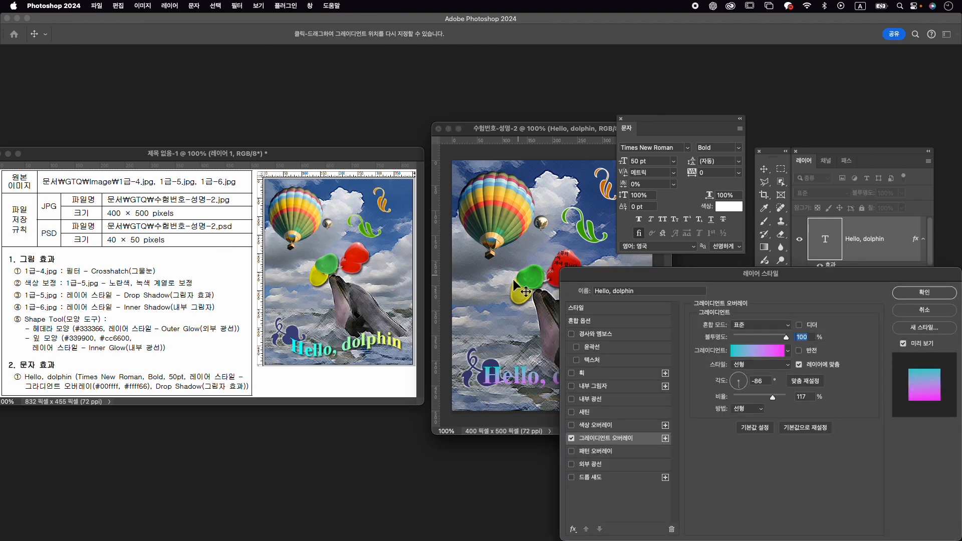
pyautogui.click(759, 353)
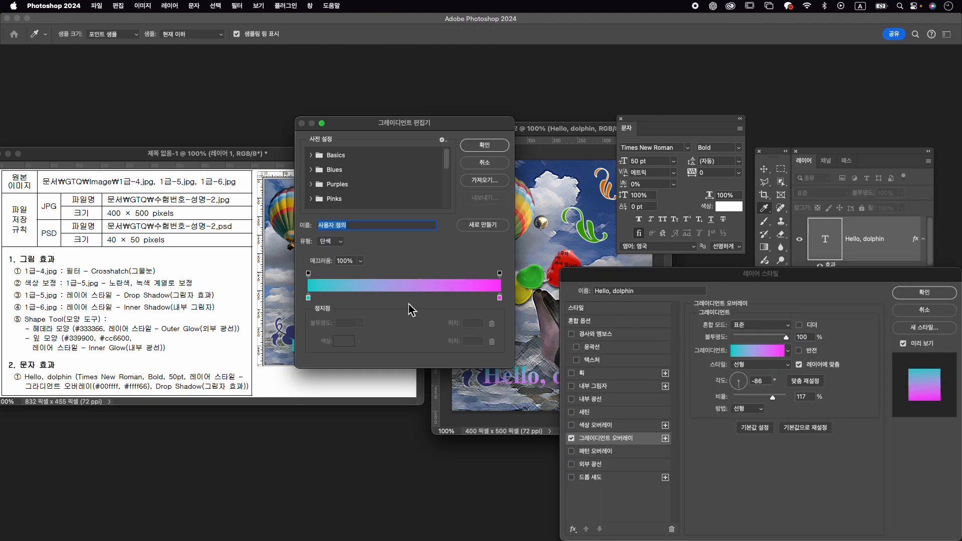
pyautogui.click(308, 298)
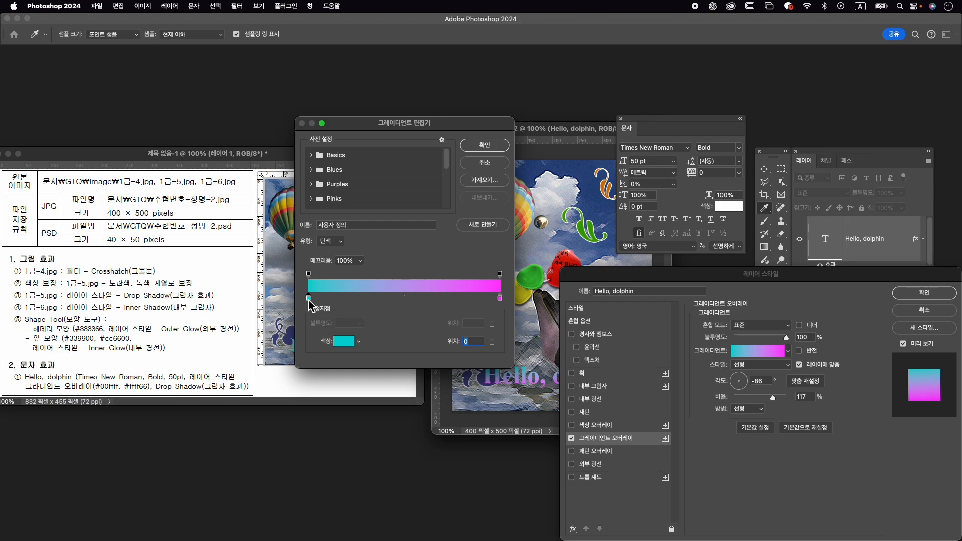
pyautogui.doubleClick(308, 299)
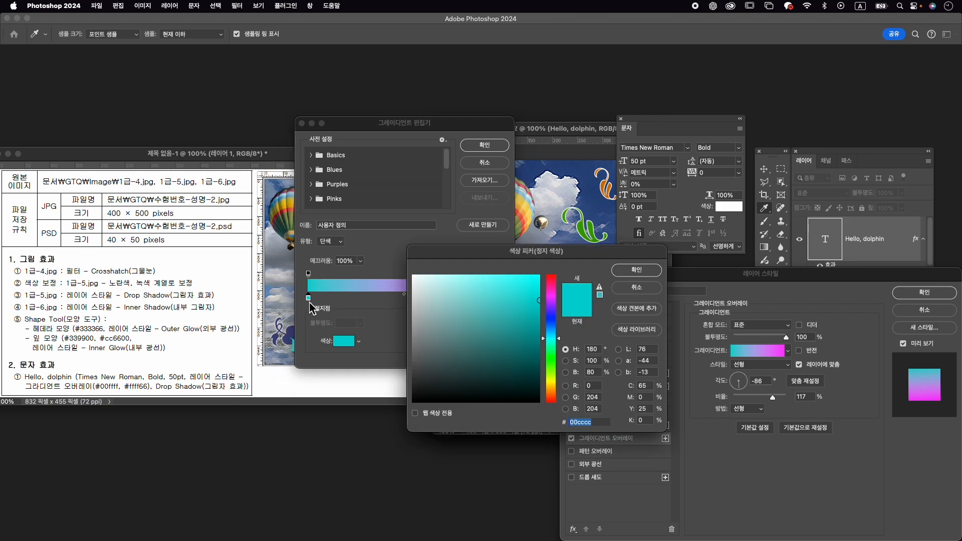
pyautogui.write('00ffff')
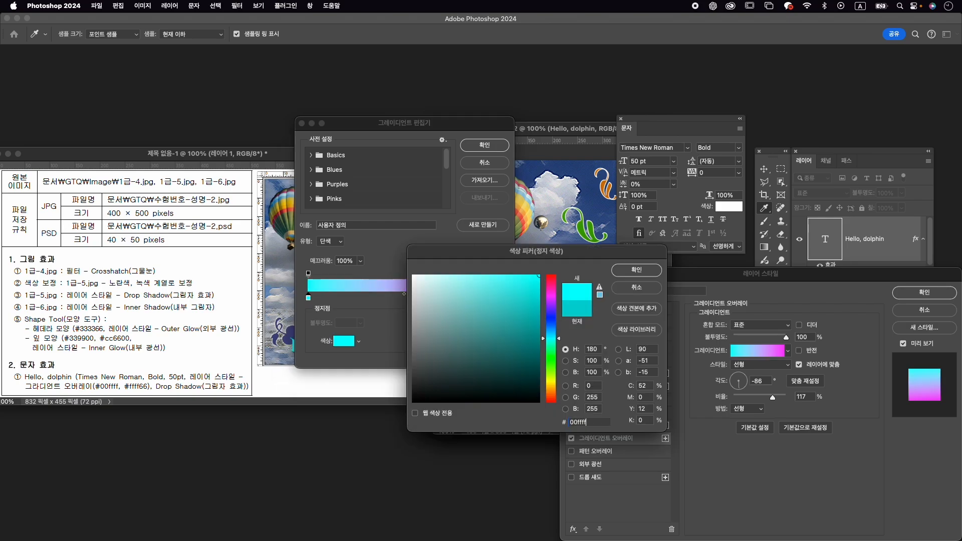
pyautogui.press('Return')
# - Set the end colour of the text's overlay gradient to #ffff66
pyautogui.click(500, 298)
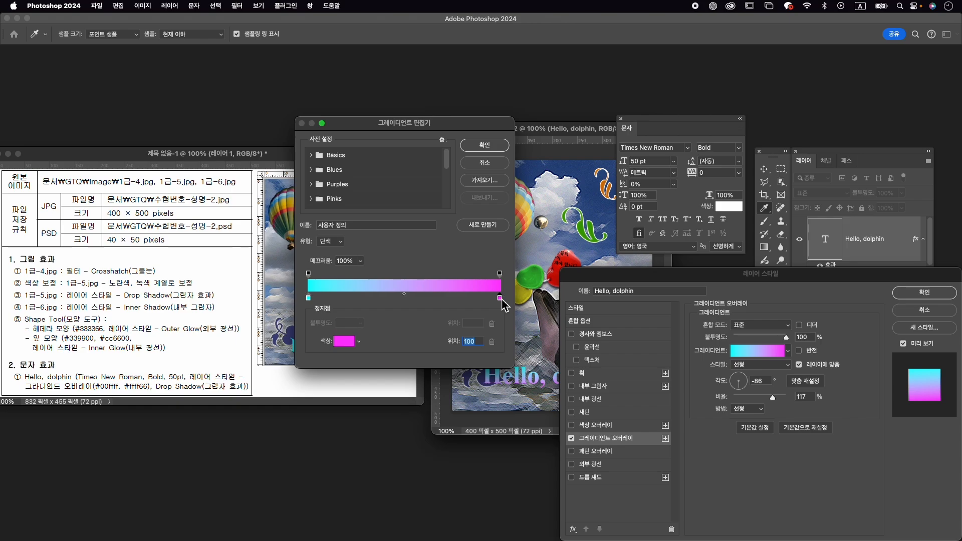
pyautogui.doubleClick(500, 299)
pyautogui.write('ffff66')
pyautogui.press('Return')
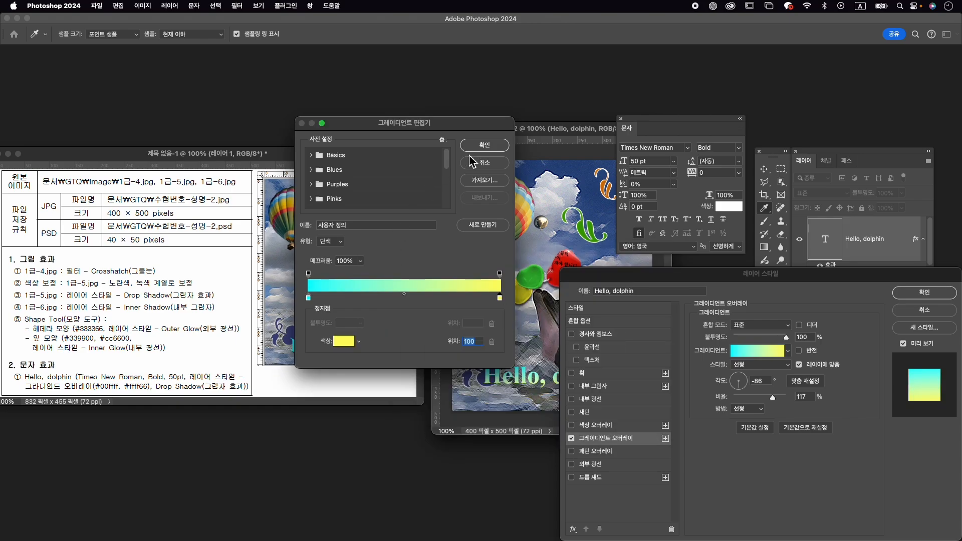
pyautogui.click(479, 146)
# - Add a Drop Shadow with the preset settings to the text and shift the text slightly down and right
pyautogui.click(601, 477)
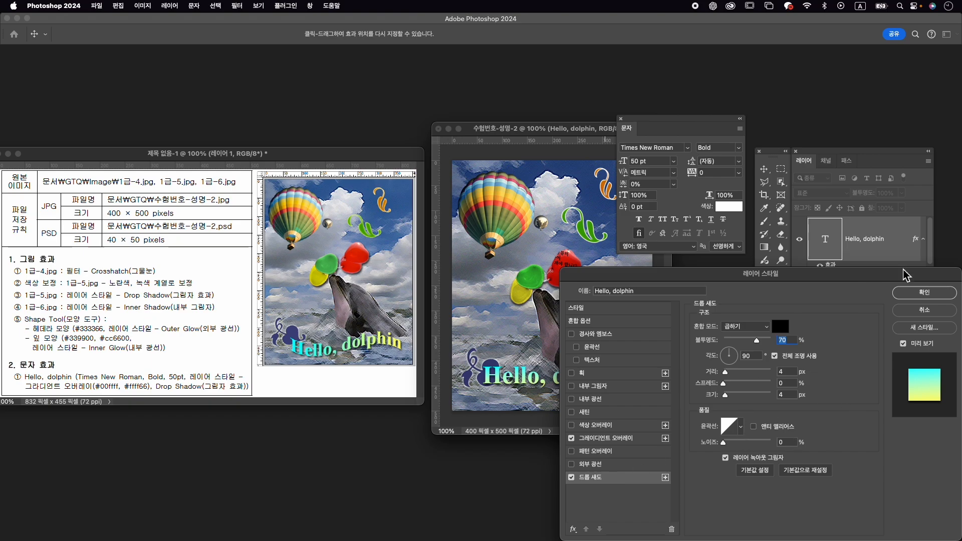
pyautogui.click(924, 292)
pyautogui.hotkey('ctrl', 't')
pyautogui.moveTo(581, 380)
pyautogui.mouseDown()
pyautogui.moveTo(581, 390)
pyautogui.moveTo(582, 379)
pyautogui.mouseUp()
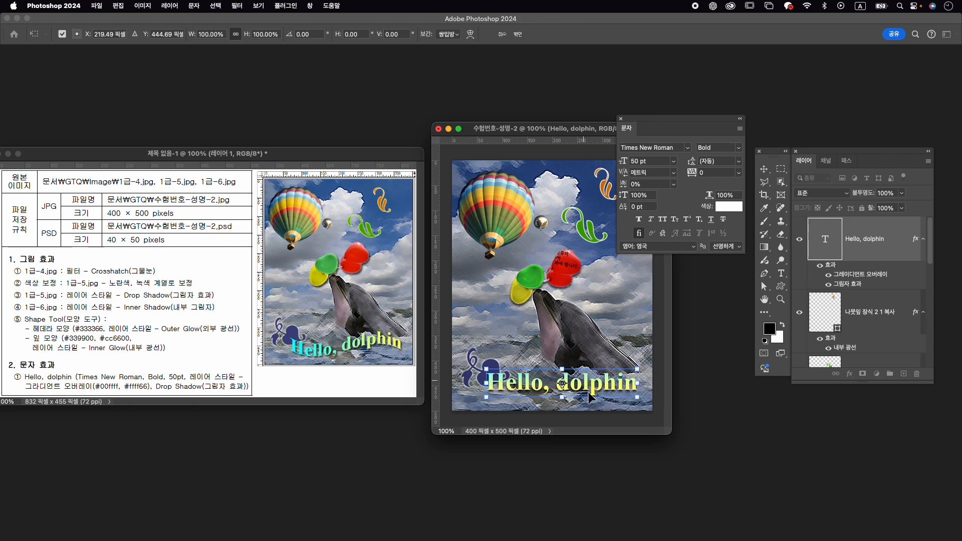
pyautogui.press('Return')
# - Warp the "Hello, dolphin" text with the horizontal Flag (깃발) style and a bend of -51%
pyautogui.click(581, 387)
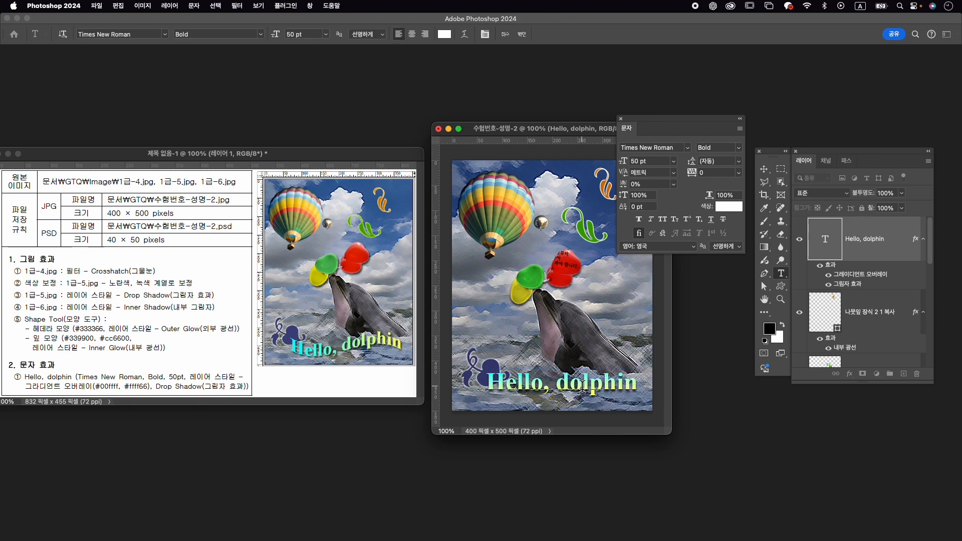
pyautogui.click(465, 35)
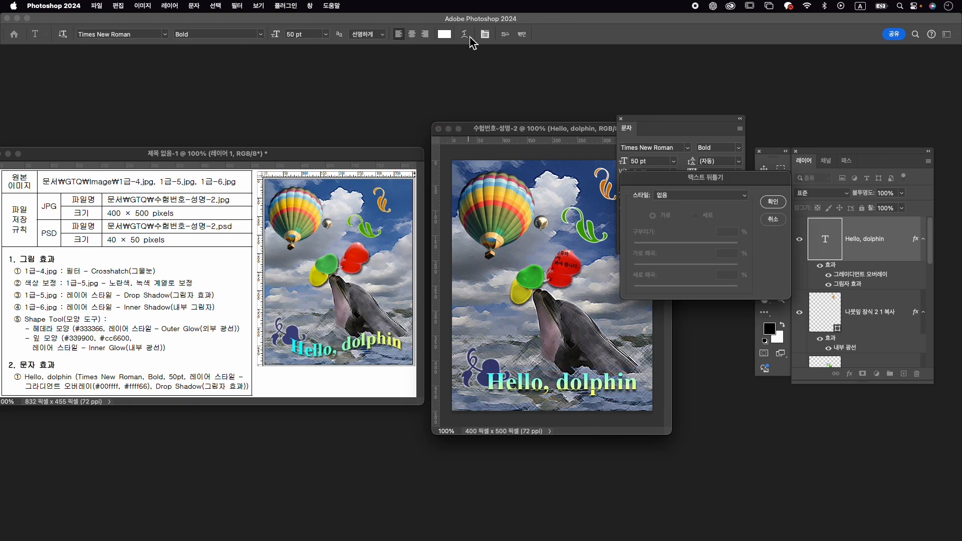
pyautogui.click(732, 195)
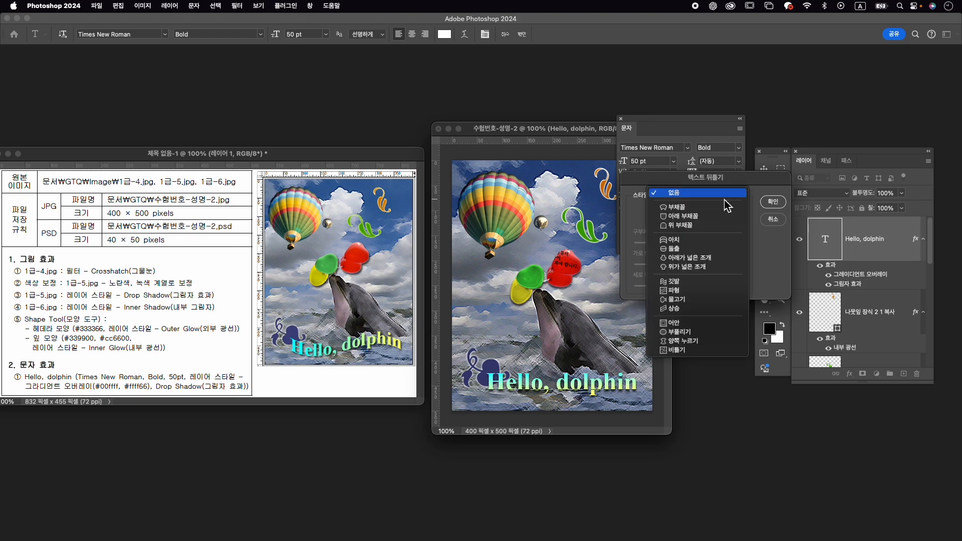
pyautogui.click(690, 281)
pyautogui.moveTo(706, 233); pyautogui.dragTo(662, 251)
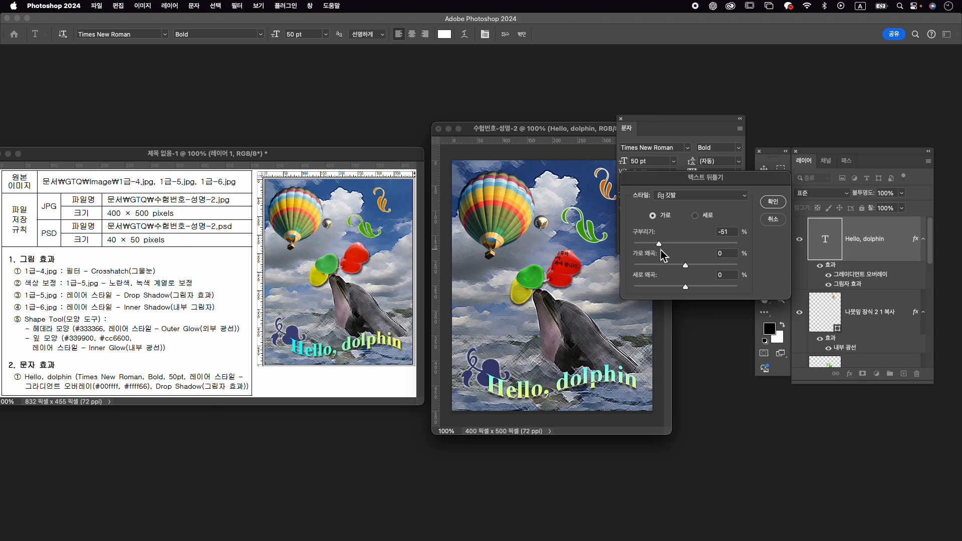
pyautogui.click(771, 202)
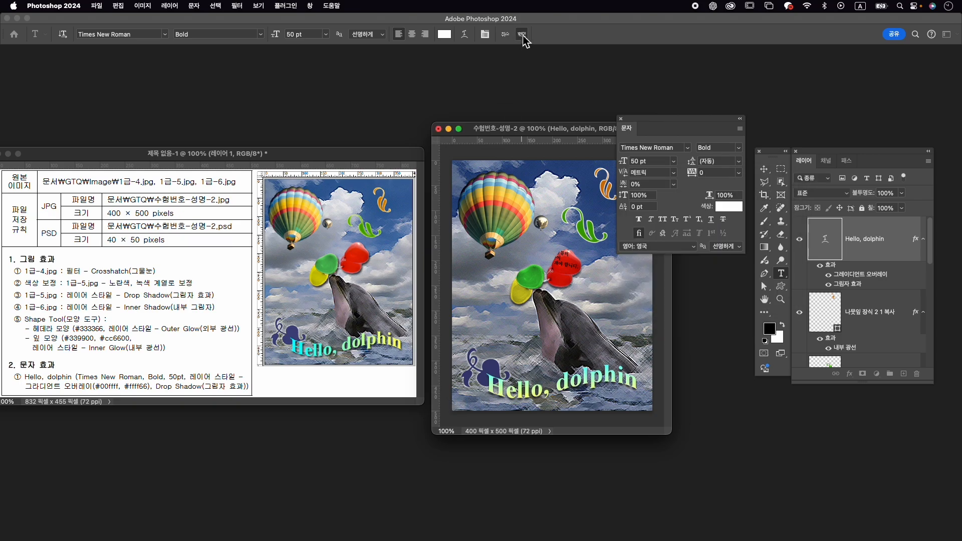
# - Nudge the warped text slightly up and to the right, and close the character settings
pyautogui.press('super+t')
pyautogui.press('Up')
pyautogui.press('Up')
pyautogui.press('Right')
pyautogui.press('Return')
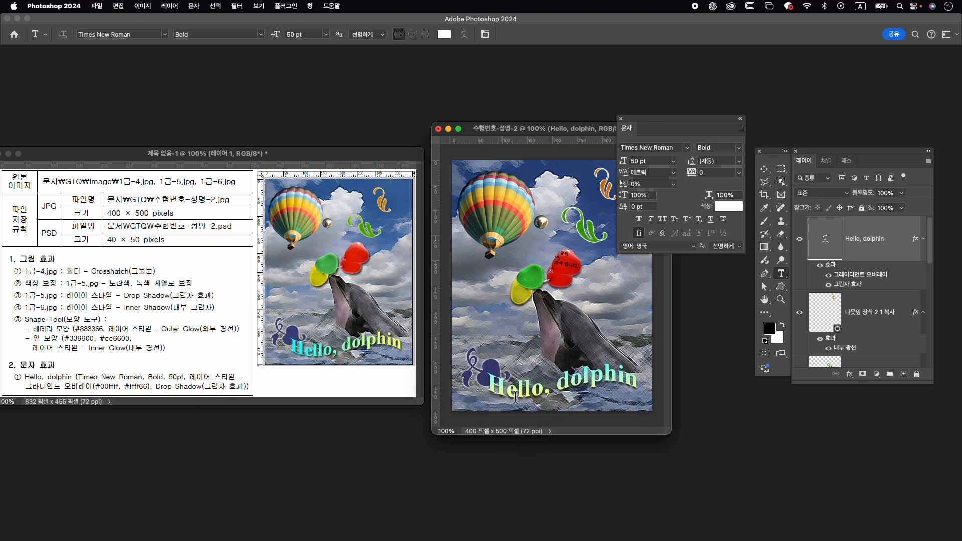
pyautogui.click(620, 120)
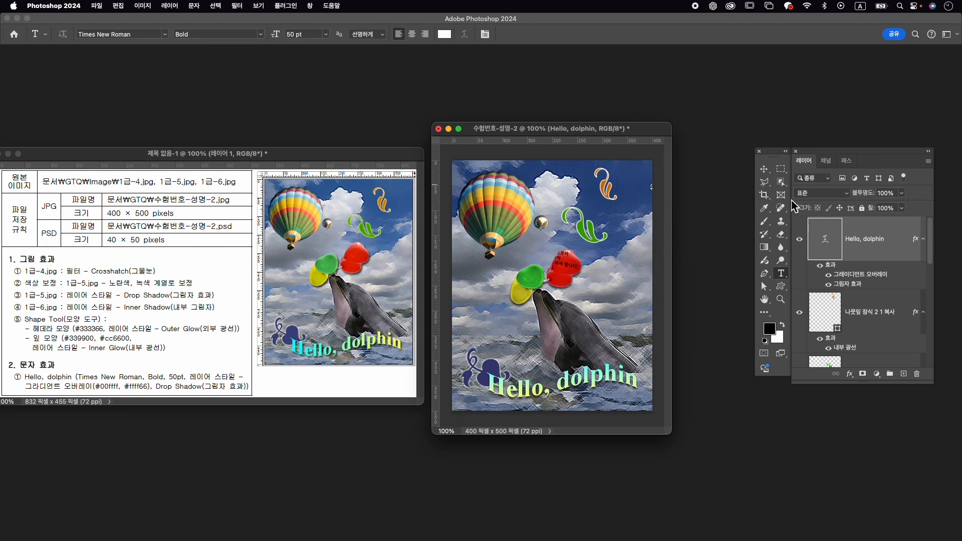
# - Rotate the orange leaf slightly and shift it a little to the left, and nudge the green leaf slightly down
pyautogui.click(763, 169)
pyautogui.click(607, 193)
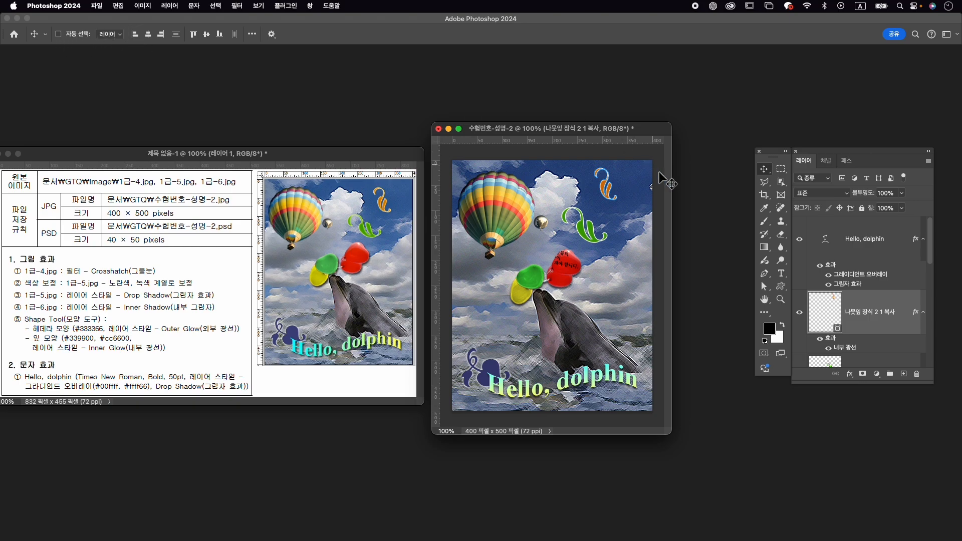
pyautogui.press('super+t')
pyautogui.moveTo(606, 191); pyautogui.dragTo(602, 193)
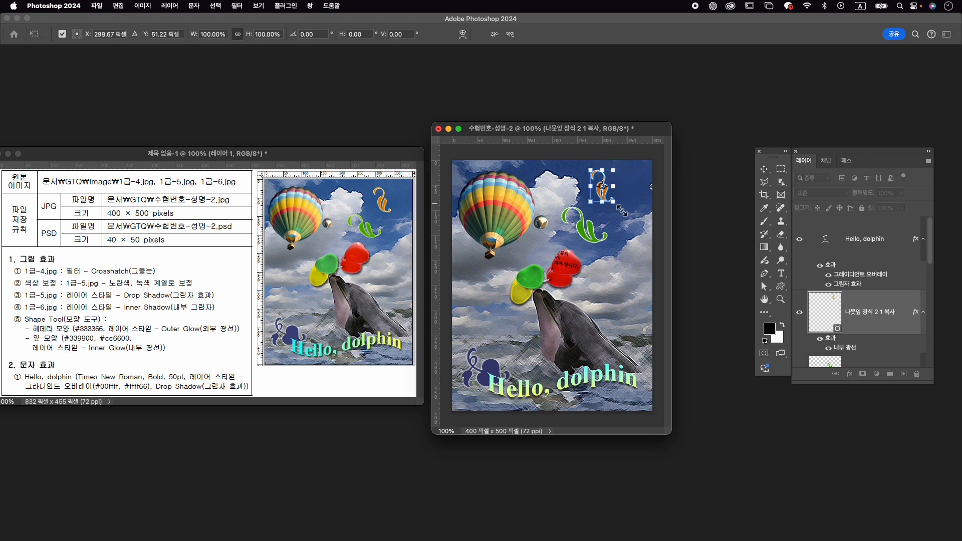
pyautogui.press('Return')
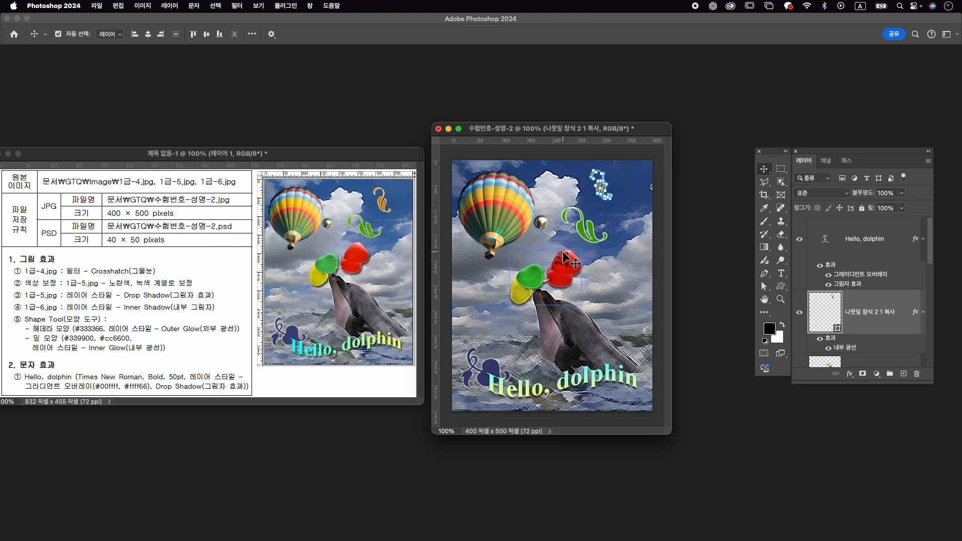
pyautogui.moveTo(590, 239); pyautogui.dragTo(596, 247)
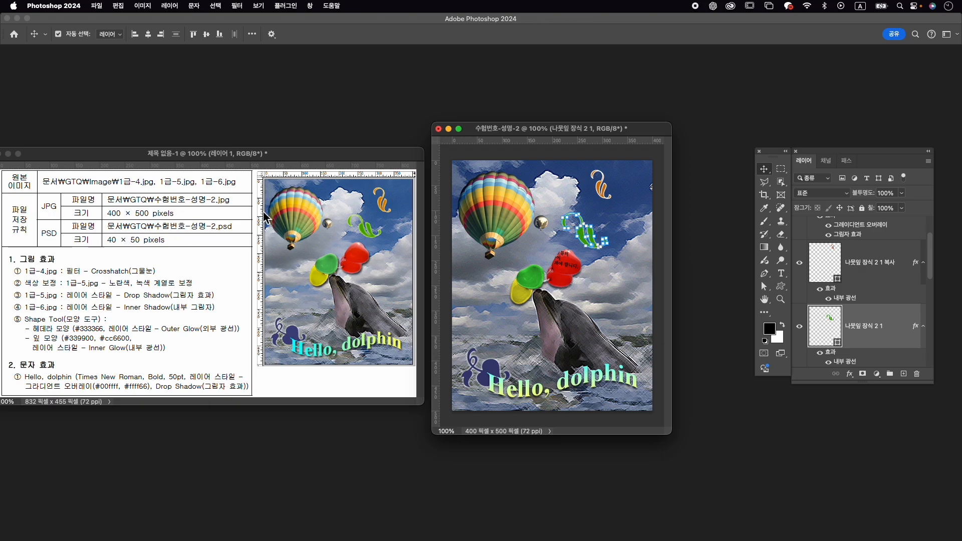
# - Export the full-size composition as 수험번호-성명-2.jpg into the GTQ folder
pyautogui.click(96, 6)
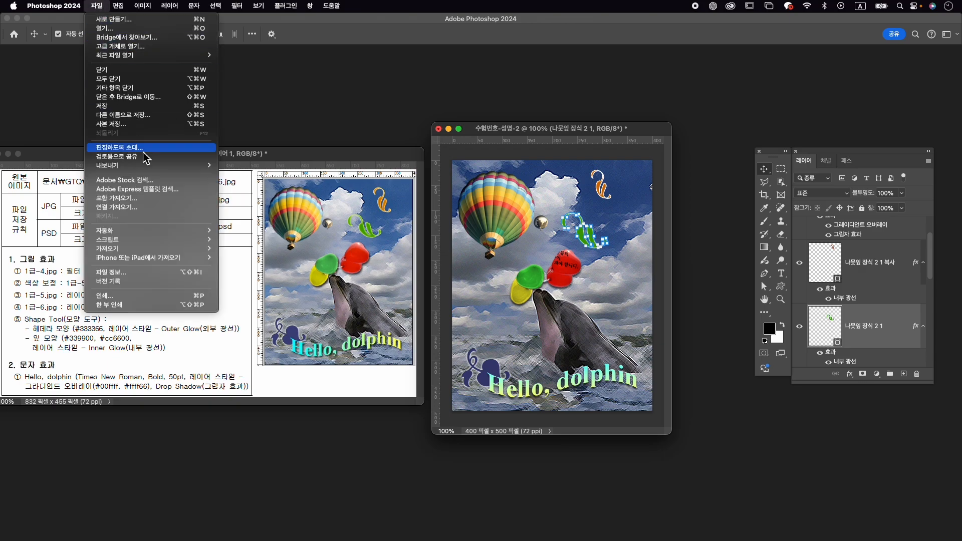
pyautogui.moveTo(211, 165)
pyautogui.click(268, 166)
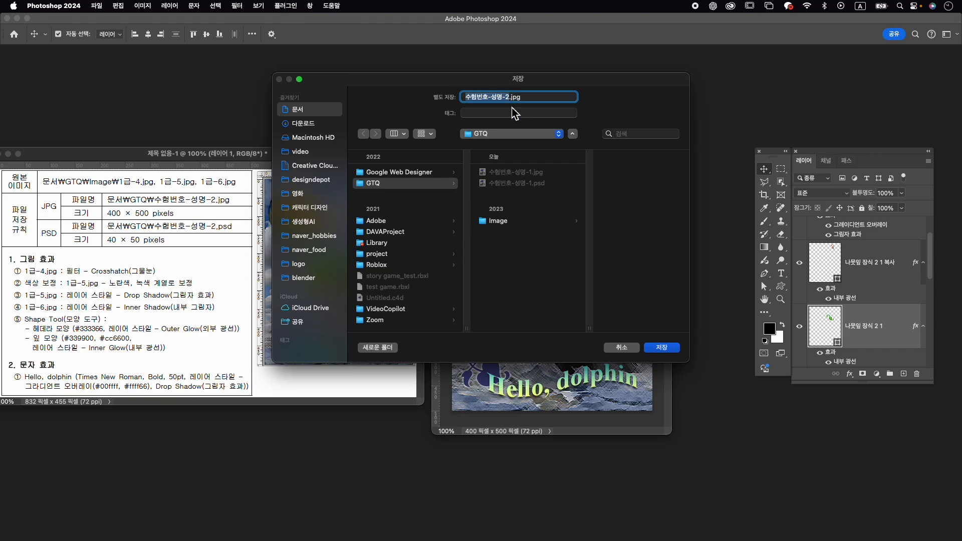
pyautogui.click(659, 347)
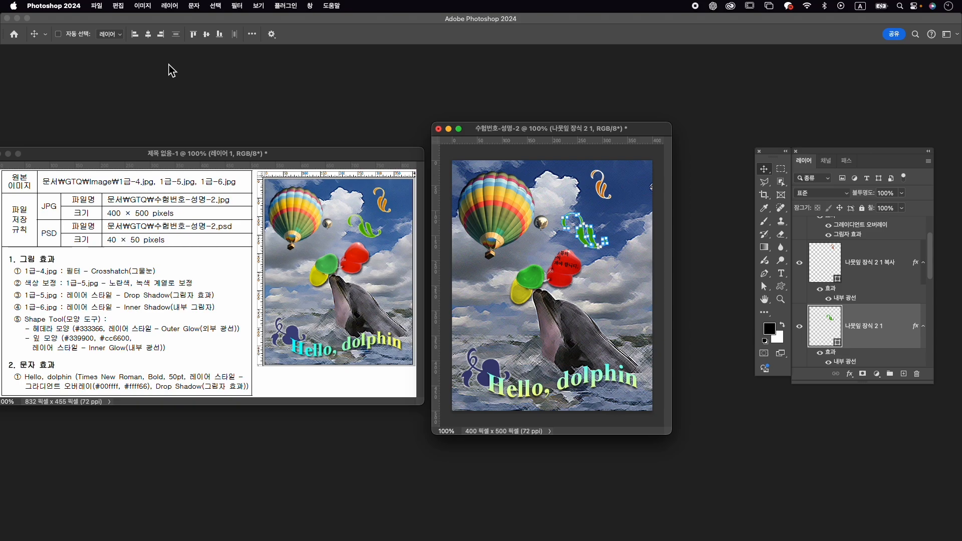
# - Resize the dolphin composition to 40 × 50 pixels
pyautogui.press('super+alt+i')
pyautogui.write('40')
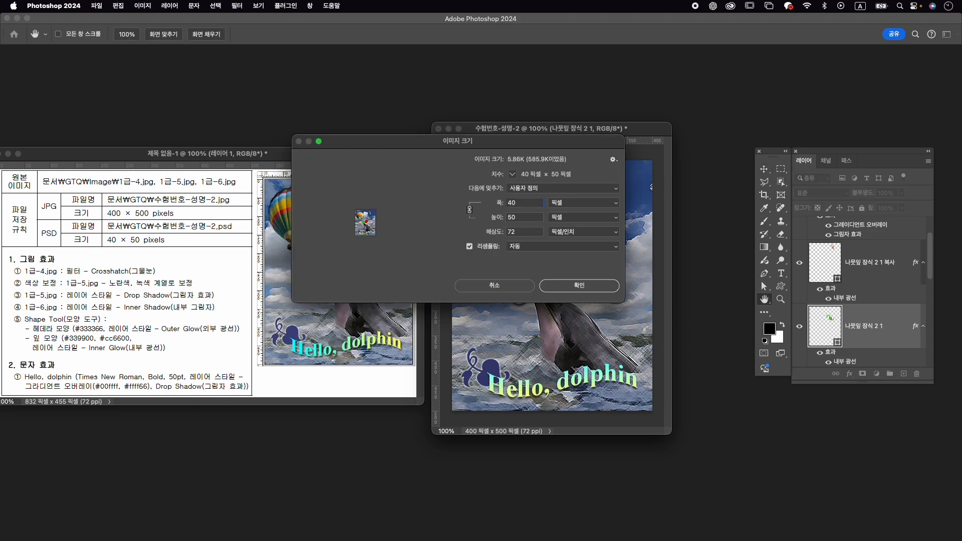
pyautogui.press('Return')
# - Save the reduced document as 수험번호-성명-2.psd in the GTQ folder and close it
pyautogui.click(100, 6)
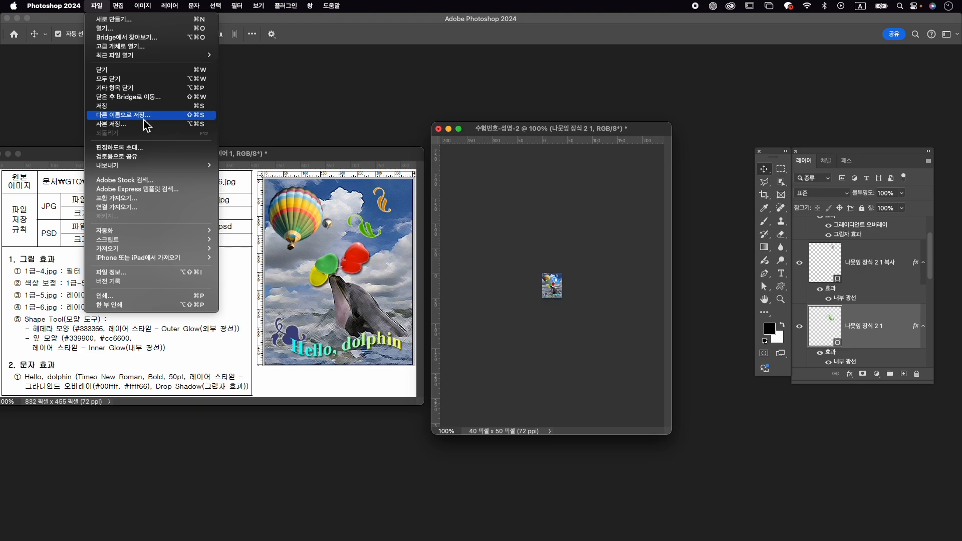
pyautogui.click(144, 118)
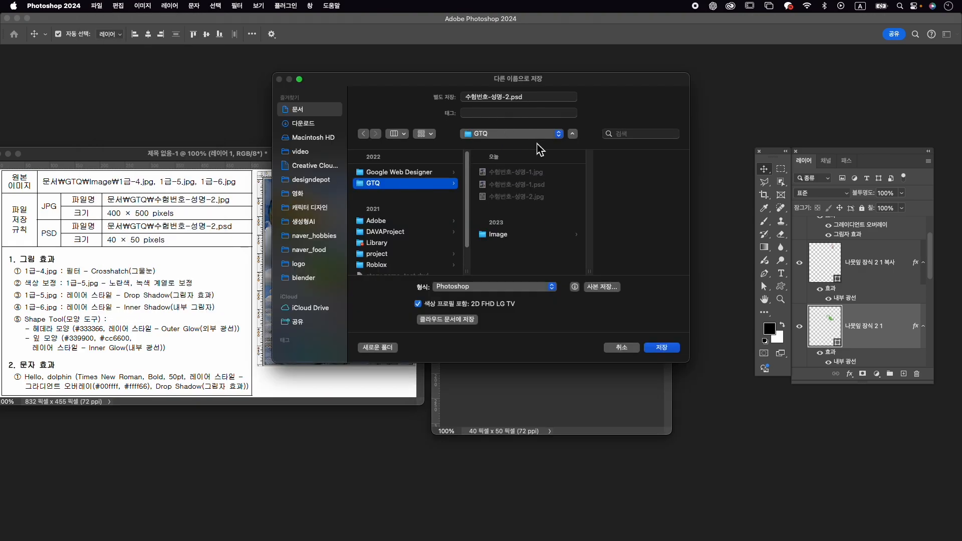
pyautogui.click(662, 348)
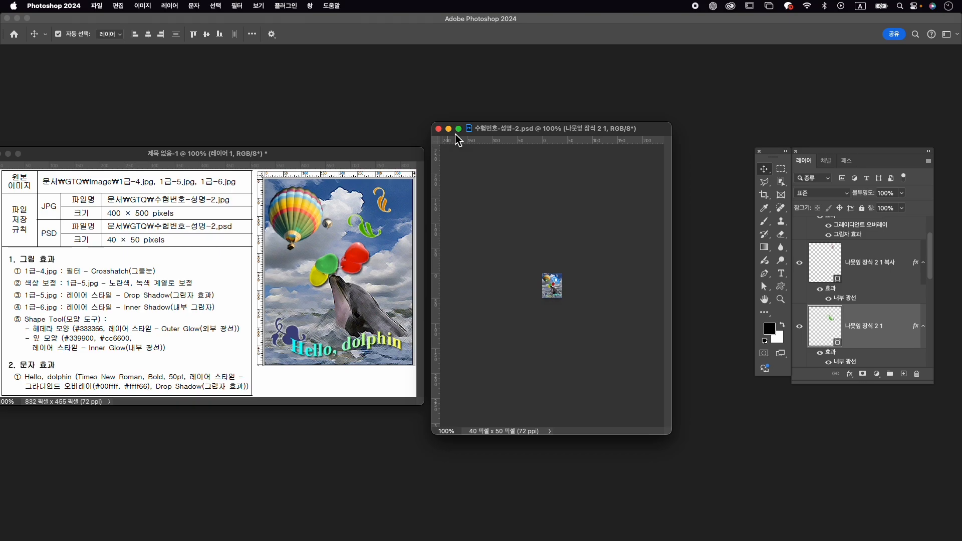
pyautogui.click(438, 129)
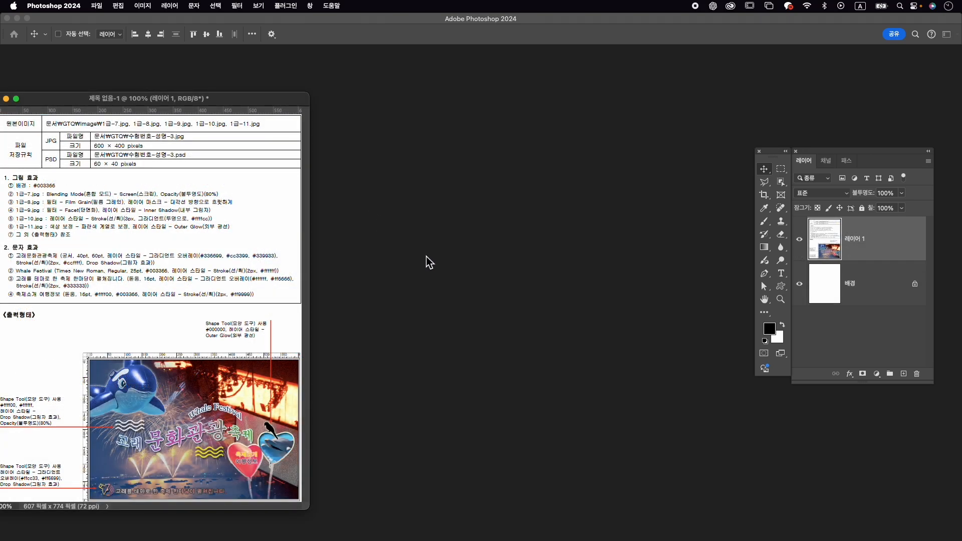
# - Create a 600 × 400 px document named 수험번호-성명-3 and arrange its enlarged window beside the exam sheet
pyautogui.press('super+n')
pyautogui.write('술')
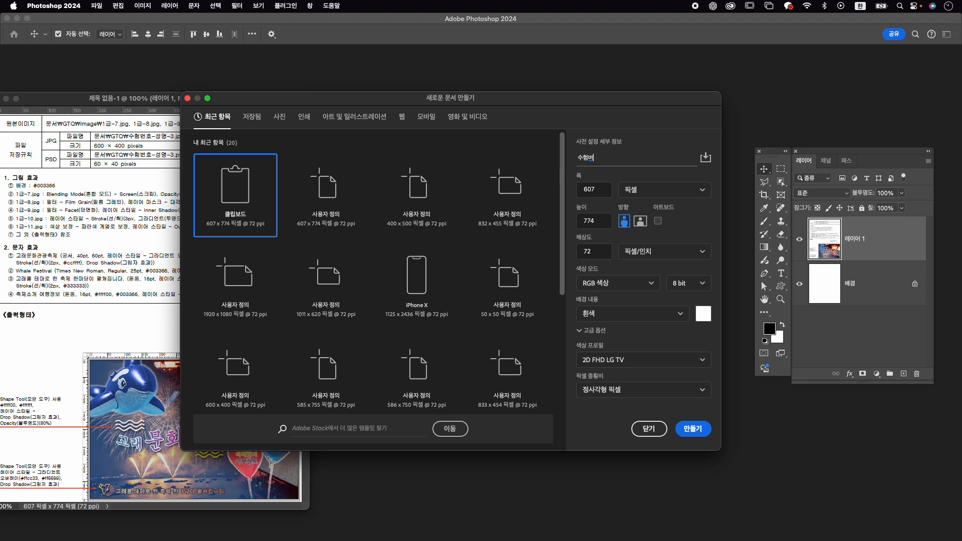
pyautogui.write('험번호-성명-3')
pyautogui.press('Tab')
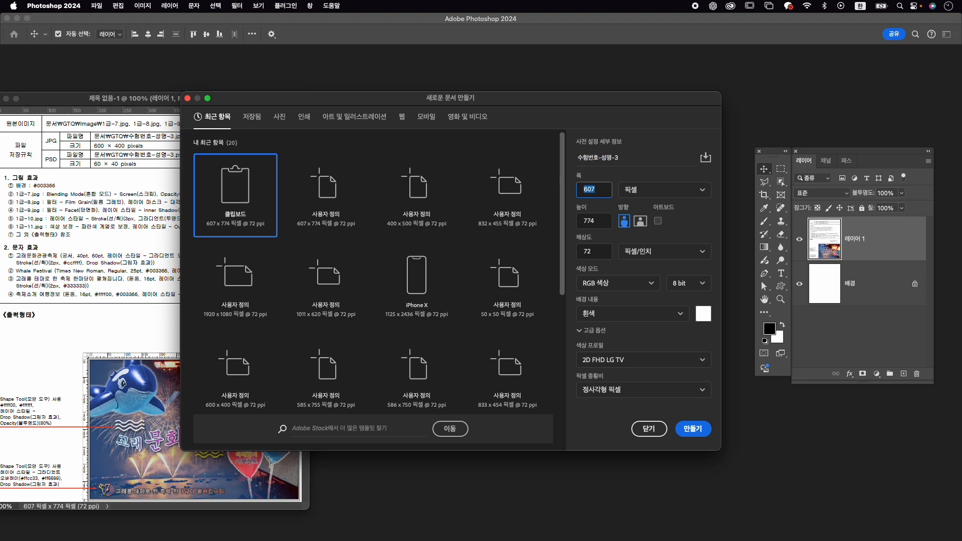
pyautogui.press('Tab')
pyautogui.click(697, 430)
pyautogui.moveTo(637, 215); pyautogui.dragTo(614, 119)
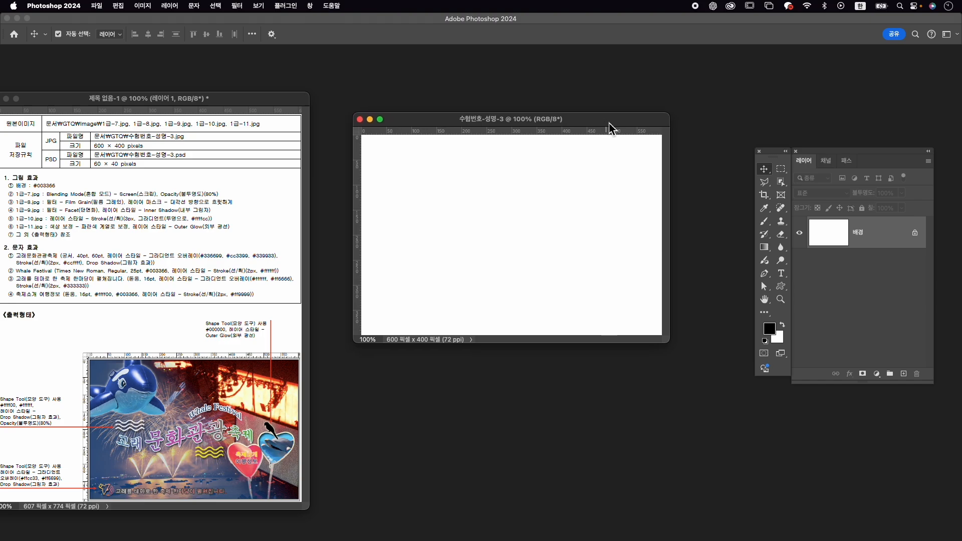
pyautogui.moveTo(670, 342); pyautogui.dragTo(702, 381)
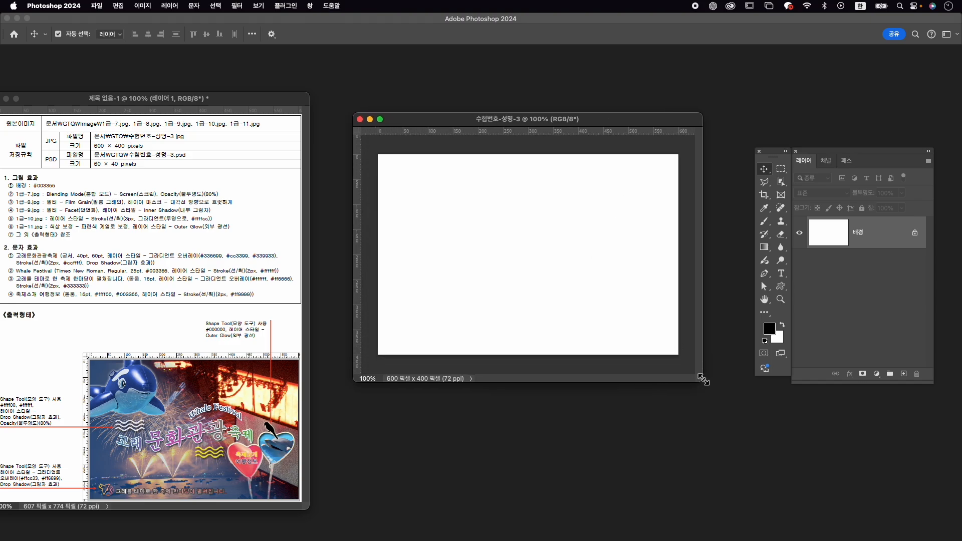
pyautogui.moveTo(549, 124); pyautogui.dragTo(527, 128)
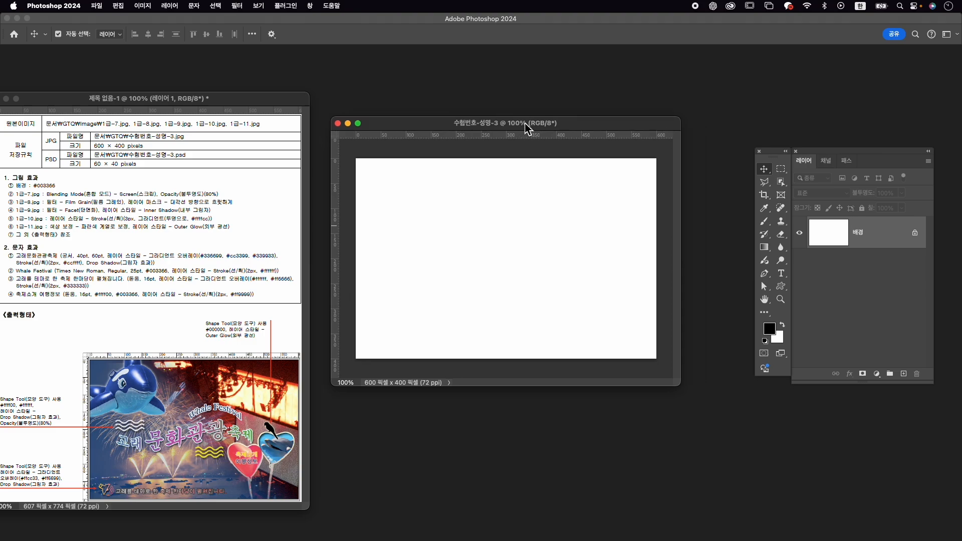
# - Set the background colour to #003366 and fill the Background layer with it
pyautogui.click(777, 337)
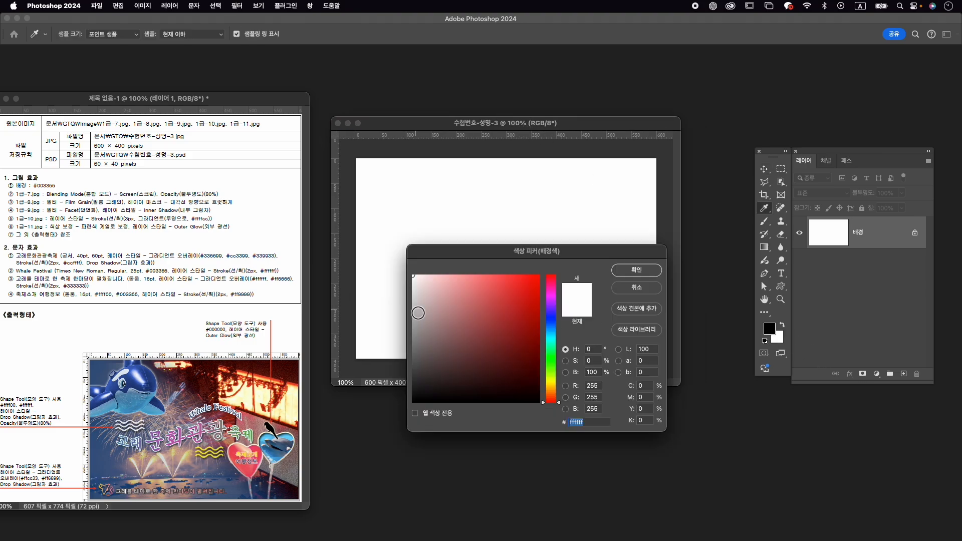
pyautogui.write('003366')
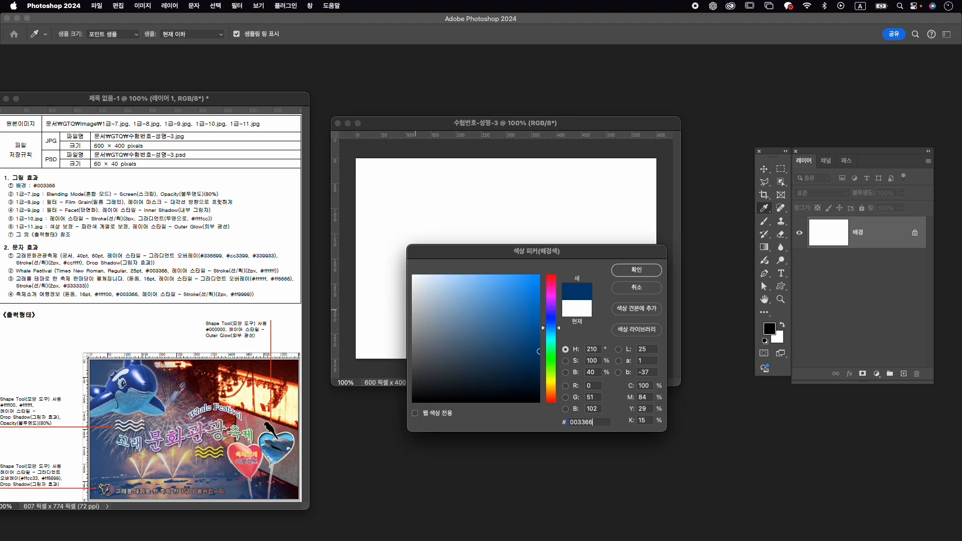
pyautogui.press('Return')
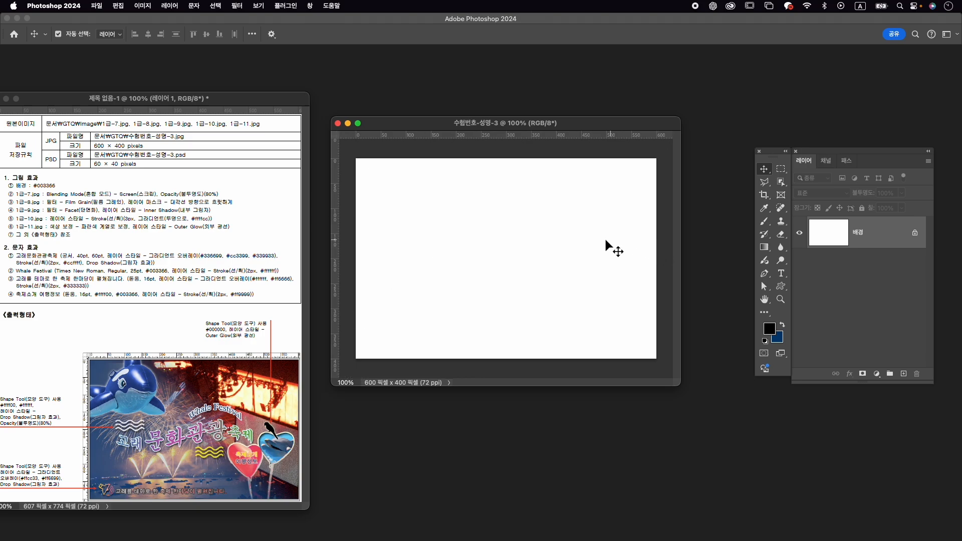
pyautogui.click(114, 9)
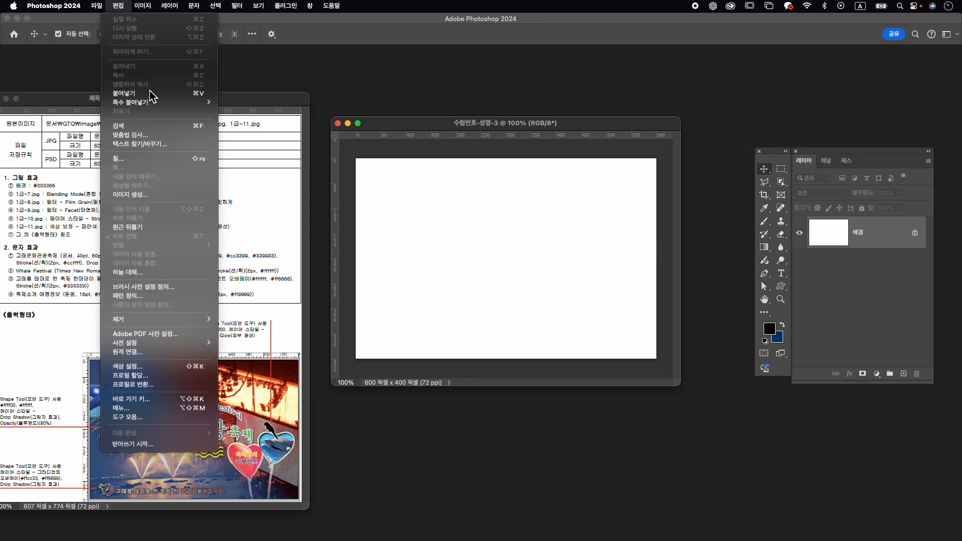
pyautogui.click(118, 160)
pyautogui.click(533, 164)
pyautogui.click(476, 180)
pyautogui.click(565, 164)
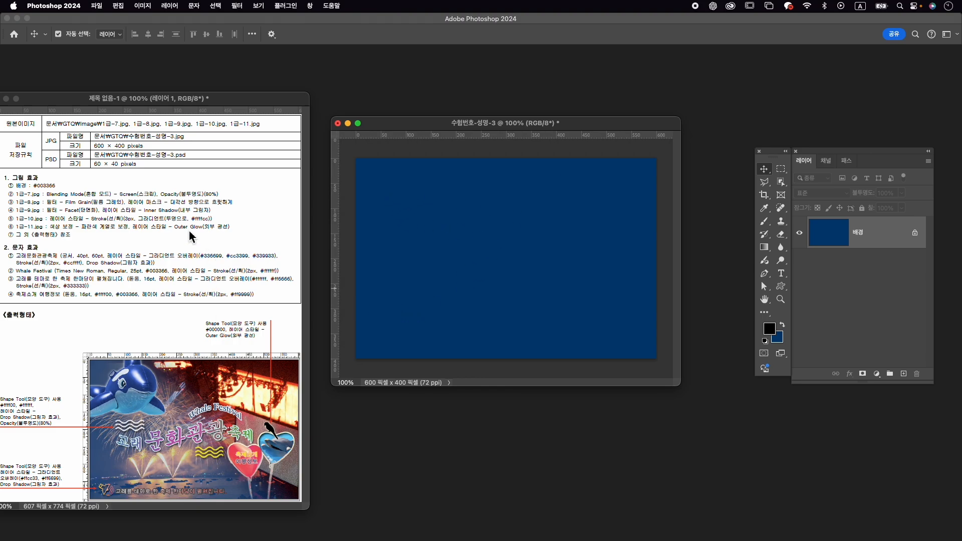
# - Open 1급-7.jpg from the Image folder, copy the fireworks picture into the 수험번호-성명-3 document and close the source file
pyautogui.press('super+o')
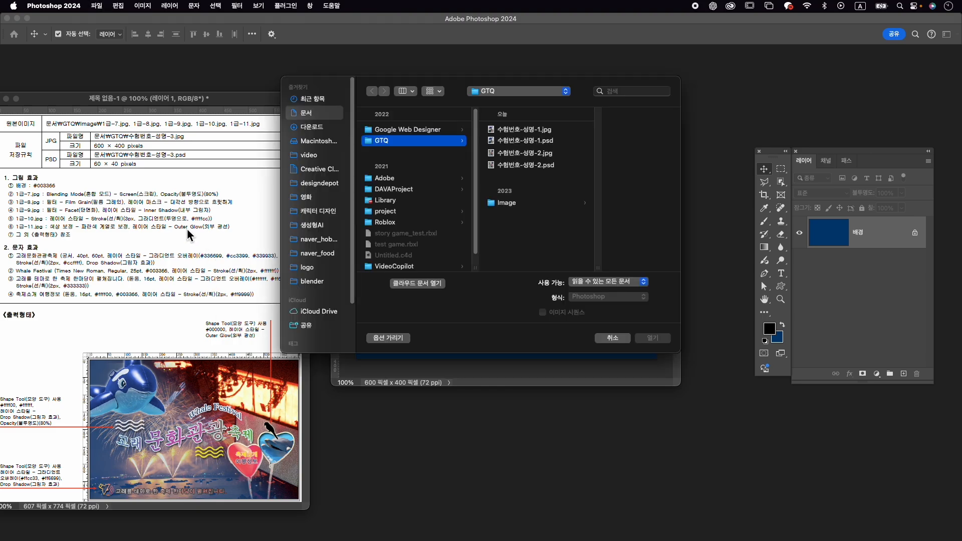
pyautogui.click(530, 205)
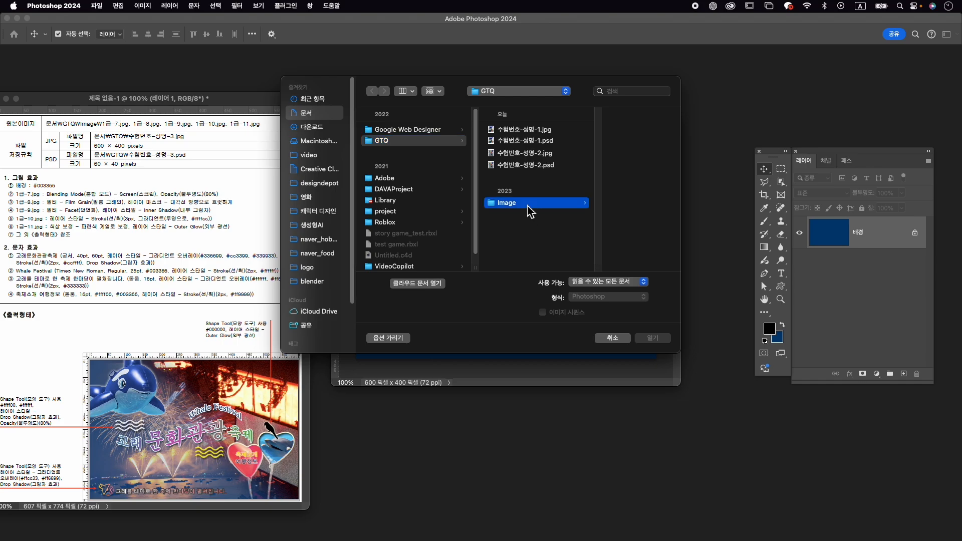
pyautogui.click(608, 197)
pyautogui.click(652, 339)
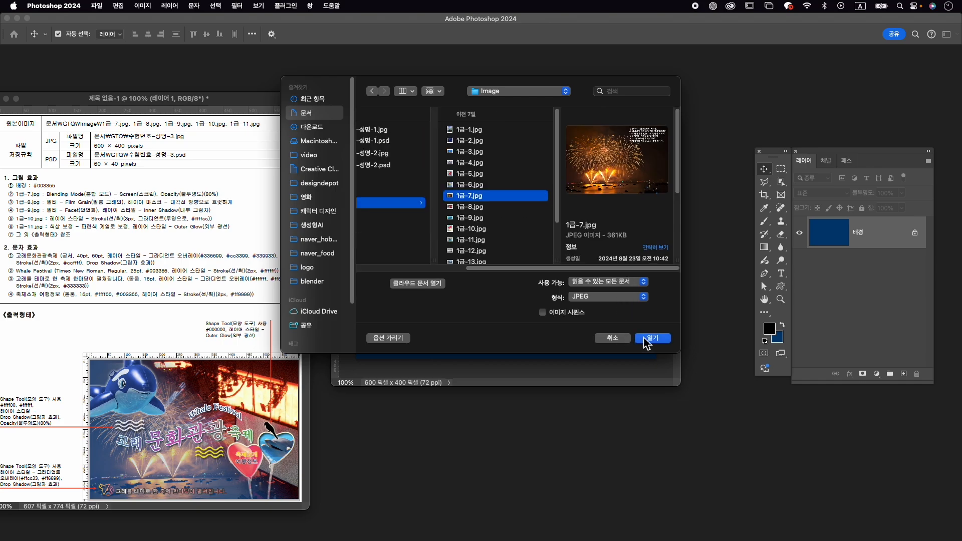
pyautogui.moveTo(208, 82); pyautogui.dragTo(394, 78)
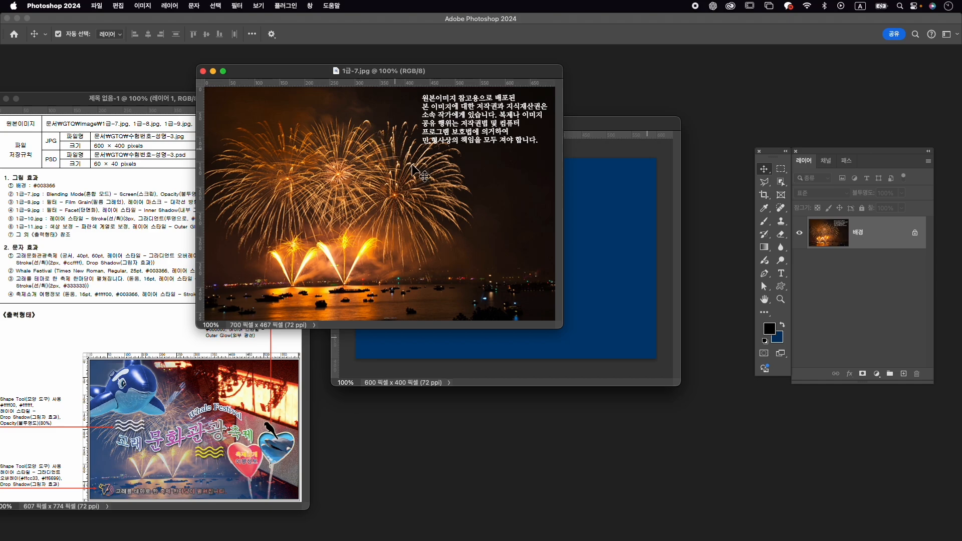
pyautogui.moveTo(422, 179); pyautogui.dragTo(532, 224)
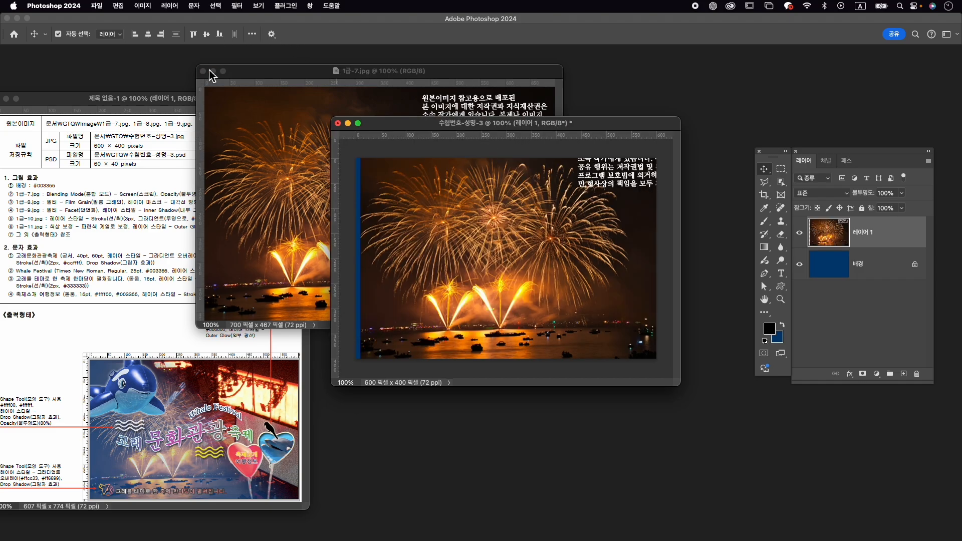
pyautogui.click(203, 72)
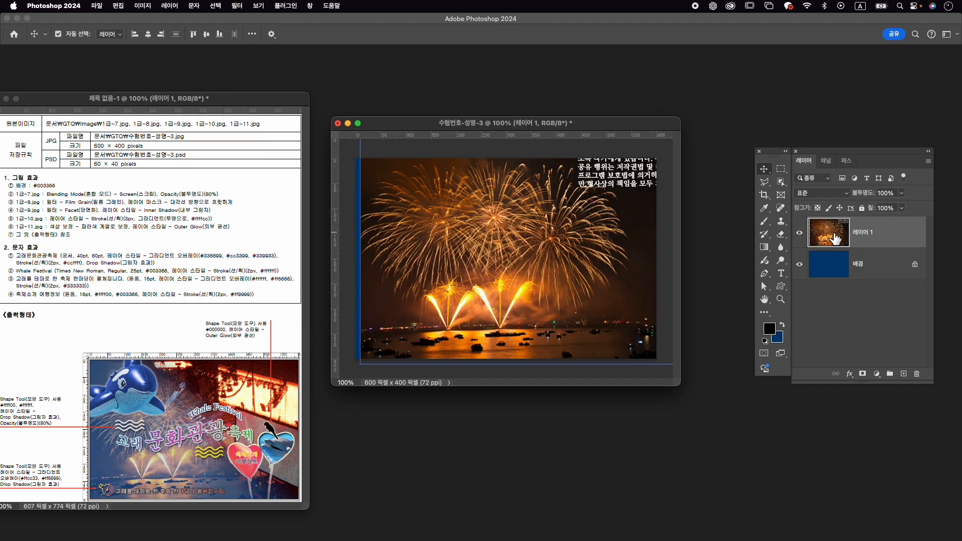
# - Rename the fireworks layer as 1-7
pyautogui.doubleClick(874, 235)
pyautogui.write('1-7')
pyautogui.press('Return')
# - Scale the fireworks layer to 85.88% and position it at X 300 px, Y 198.3 px to cover the canvas
pyautogui.hotkey('ctrl', 't')
pyautogui.moveTo(552, 250); pyautogui.dragTo(543, 265)
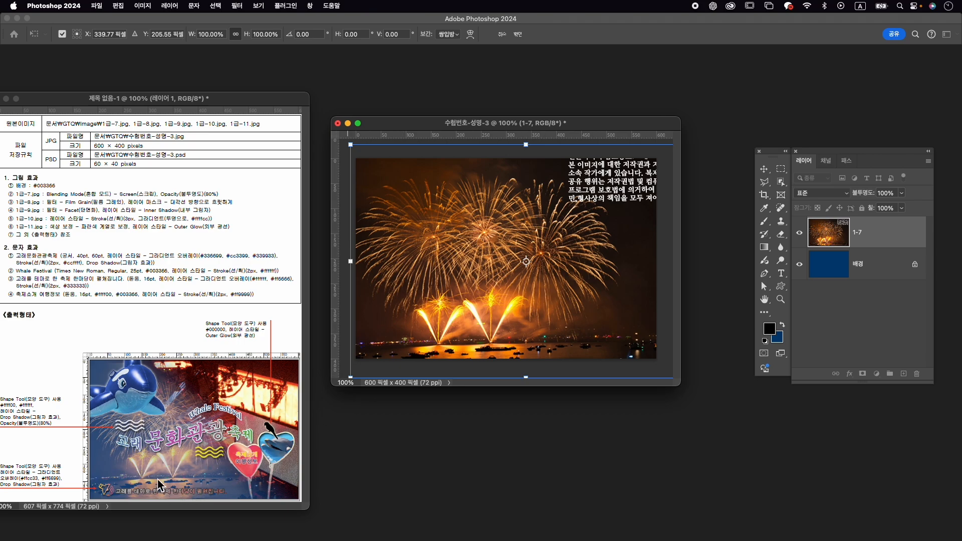
pyautogui.moveTo(507, 300); pyautogui.dragTo(496, 281)
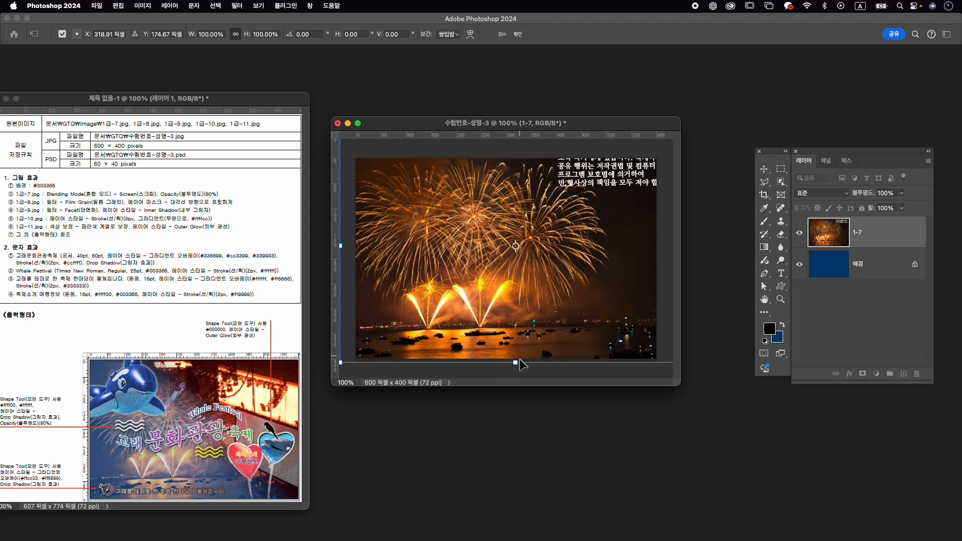
pyautogui.moveTo(522, 366); pyautogui.dragTo(521, 350)
pyautogui.moveTo(522, 315); pyautogui.dragTo(511, 329)
pyautogui.moveTo(513, 329); pyautogui.dragTo(513, 328)
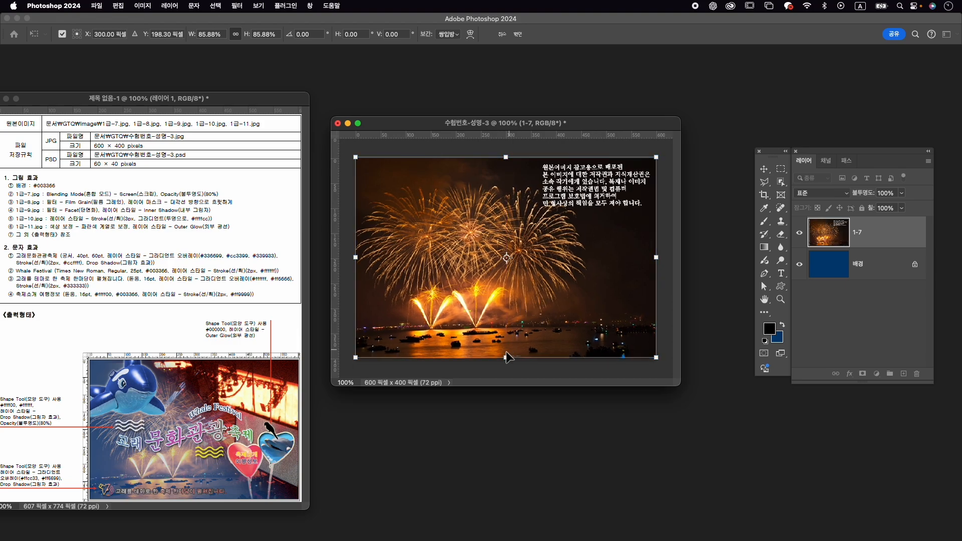
pyautogui.press('Return')
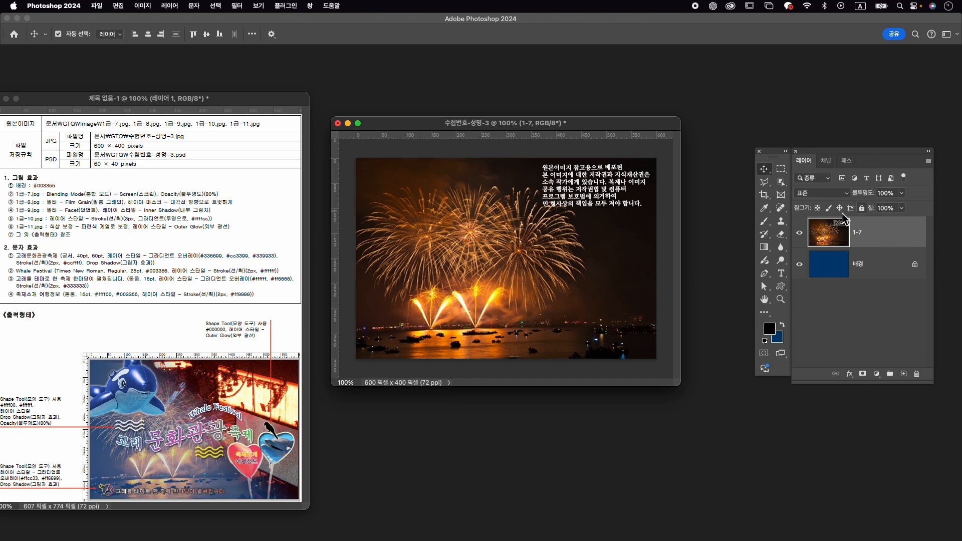
# - Set the fireworks layer's blending mode to Screen (스크린) and its opacity to 80%
pyautogui.click(836, 194)
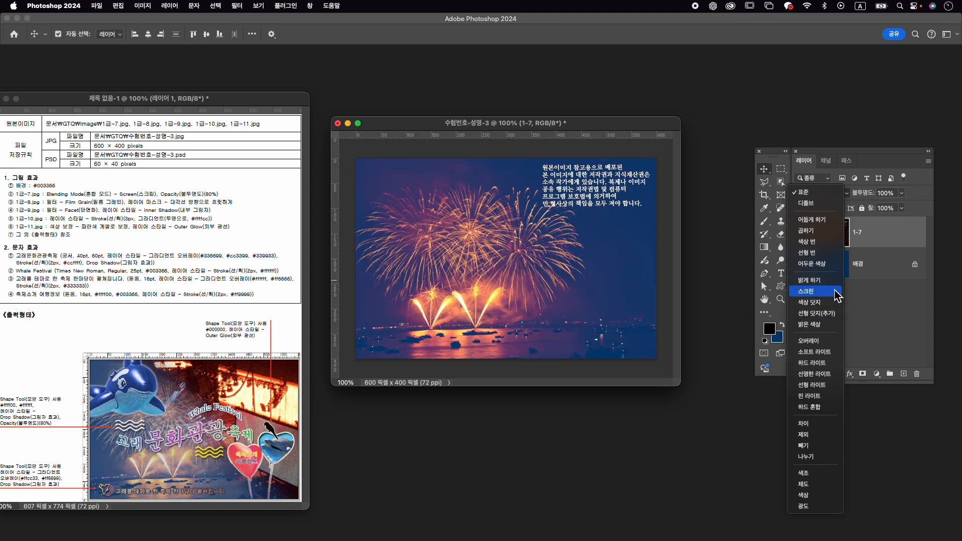
pyautogui.click(806, 291)
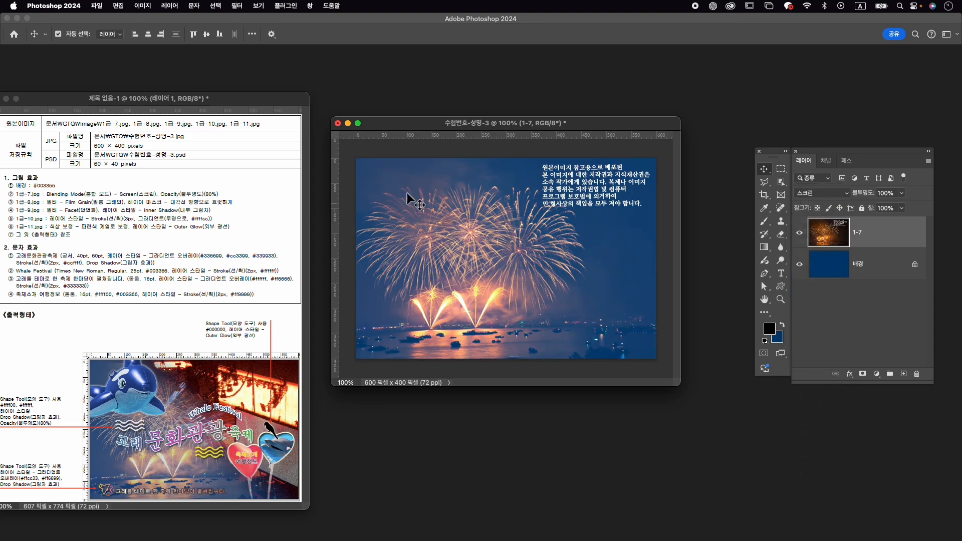
pyautogui.click(885, 194)
pyautogui.write('80')
pyautogui.press('Return')
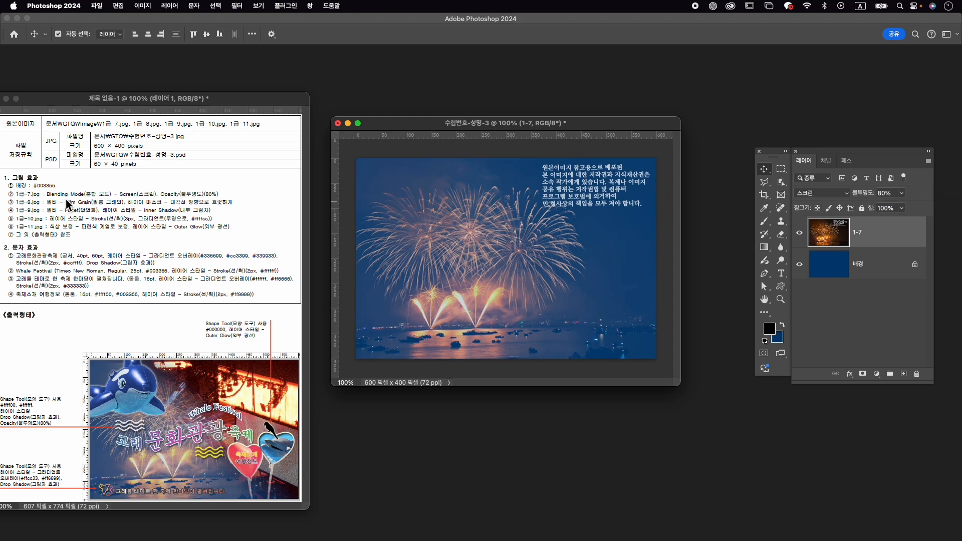
# - Open 1급-8.jpg from the Image folder and place its window clear of the exam sheet
pyautogui.press('super+o')
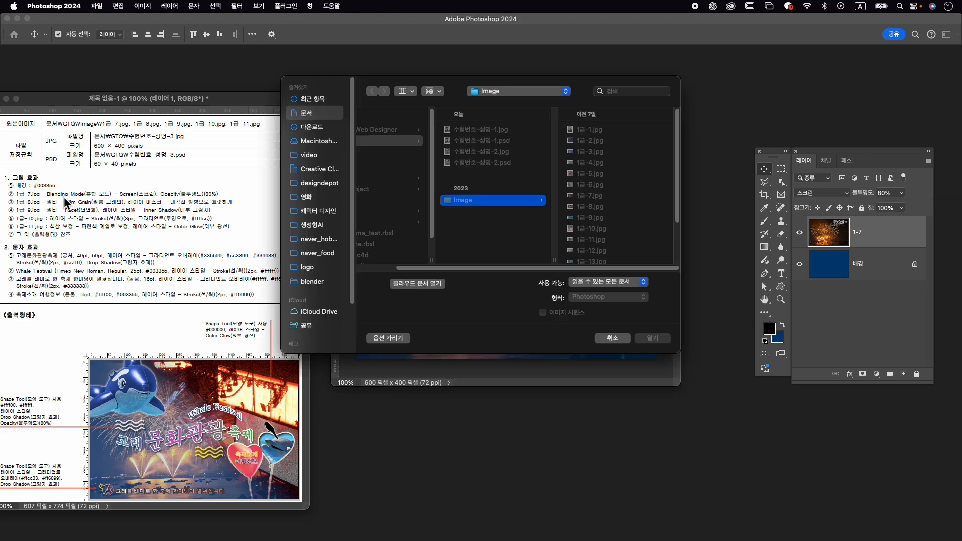
pyautogui.click(588, 206)
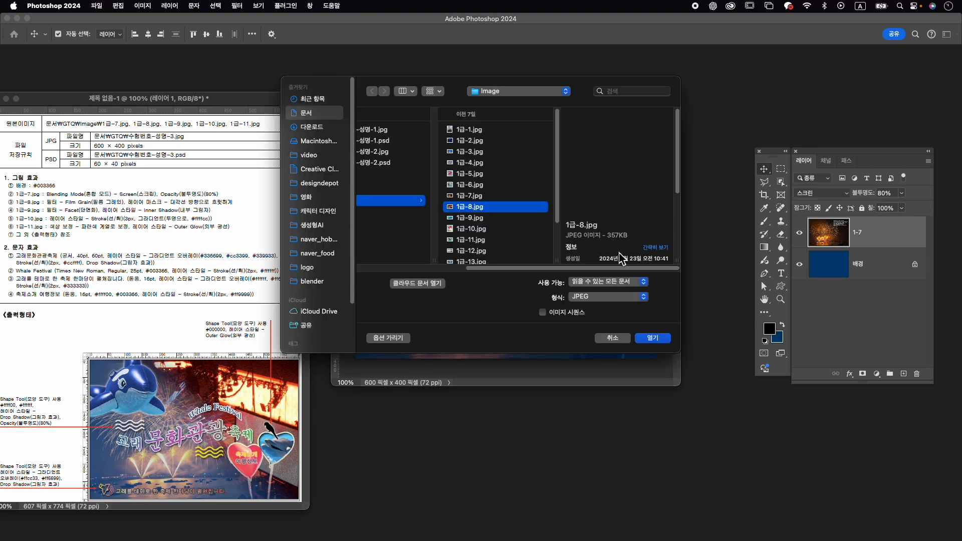
pyautogui.click(653, 338)
pyautogui.moveTo(206, 79); pyautogui.dragTo(478, 80)
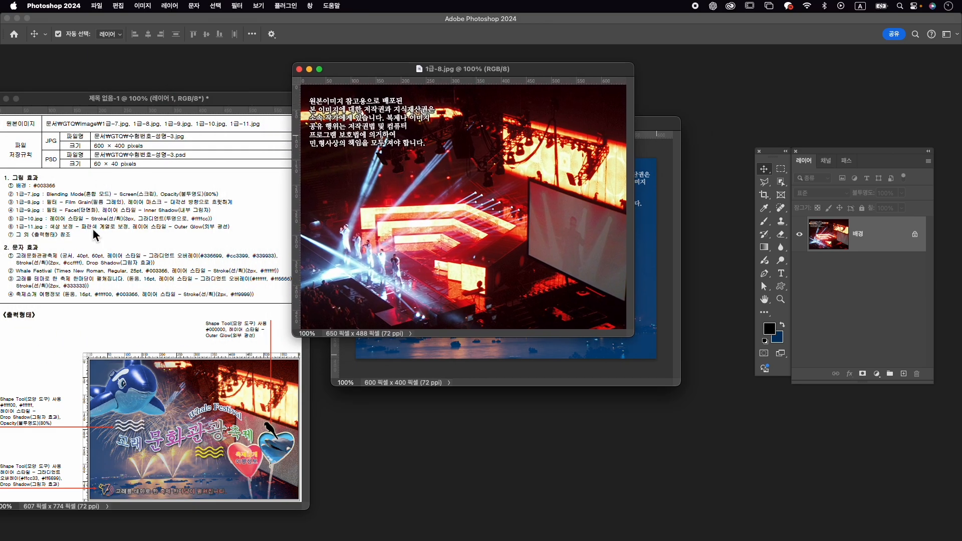
# - Apply the Film Grain (필름 그레인) filter from the artistic effects to the 1급-8.jpg stage picture
pyautogui.click(236, 6)
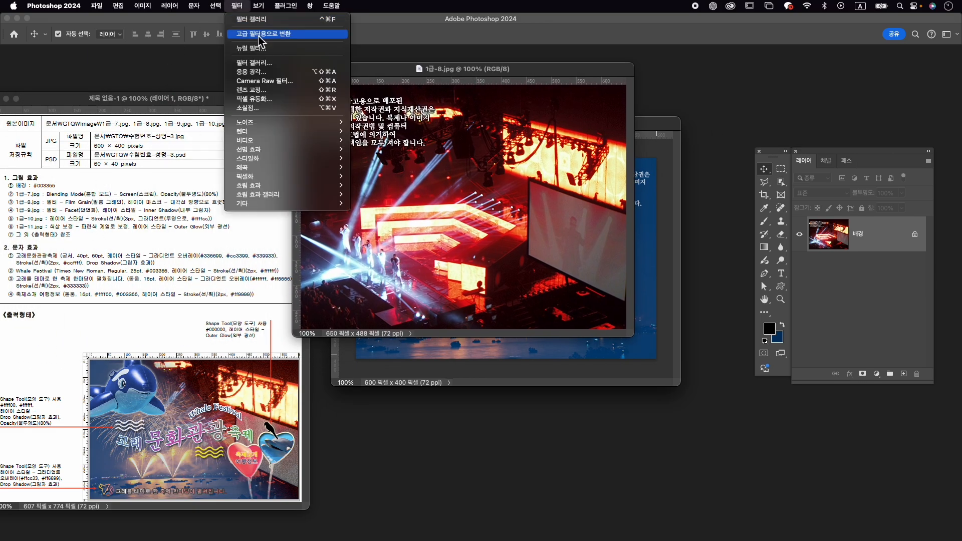
pyautogui.click(270, 68)
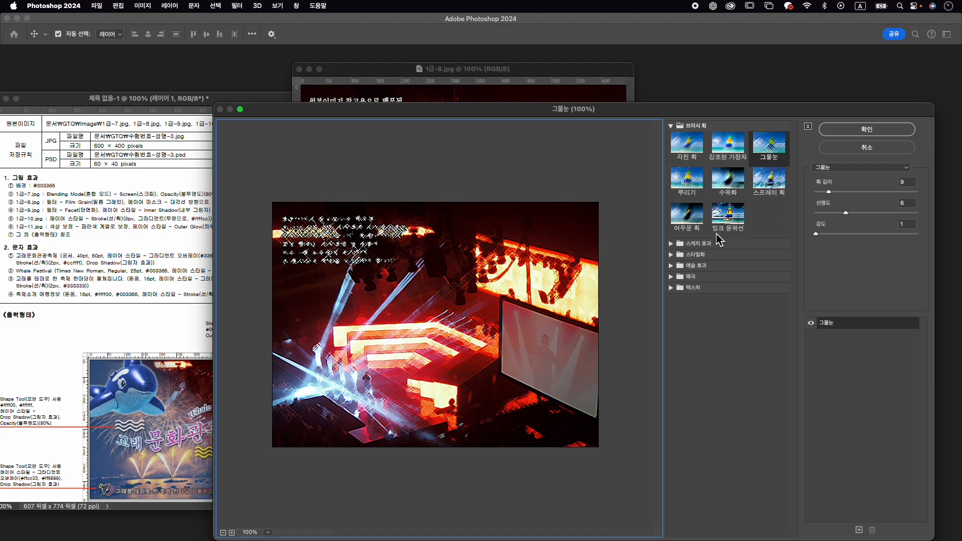
pyautogui.click(676, 266)
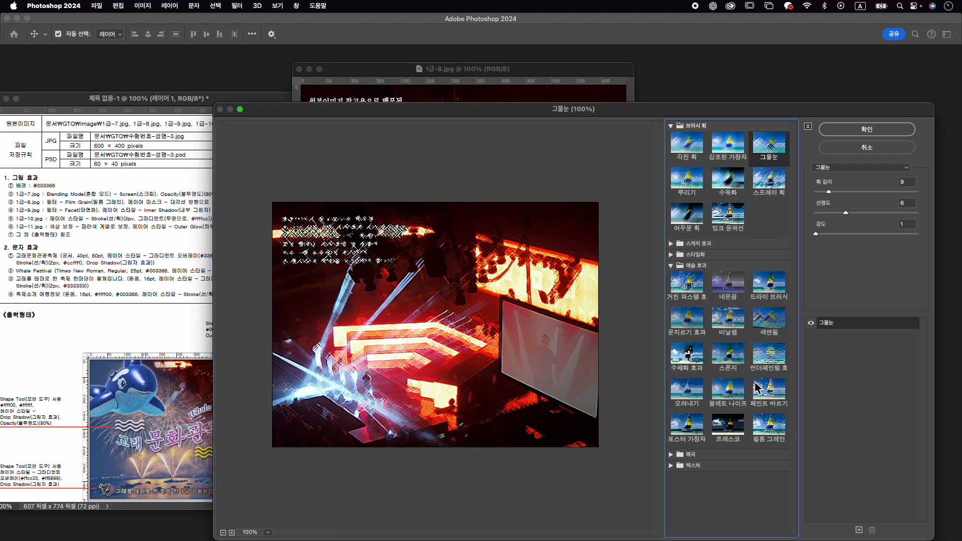
pyautogui.click(774, 430)
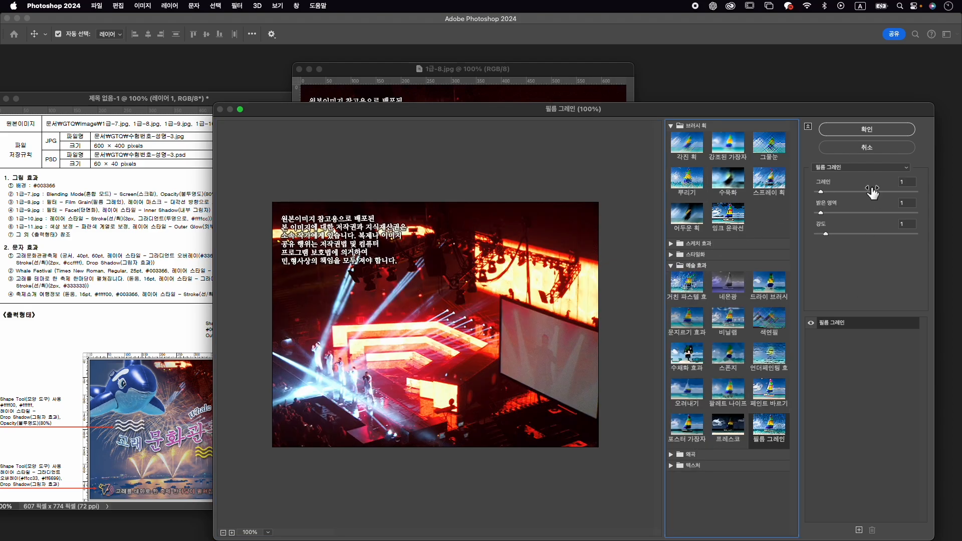
pyautogui.click(863, 130)
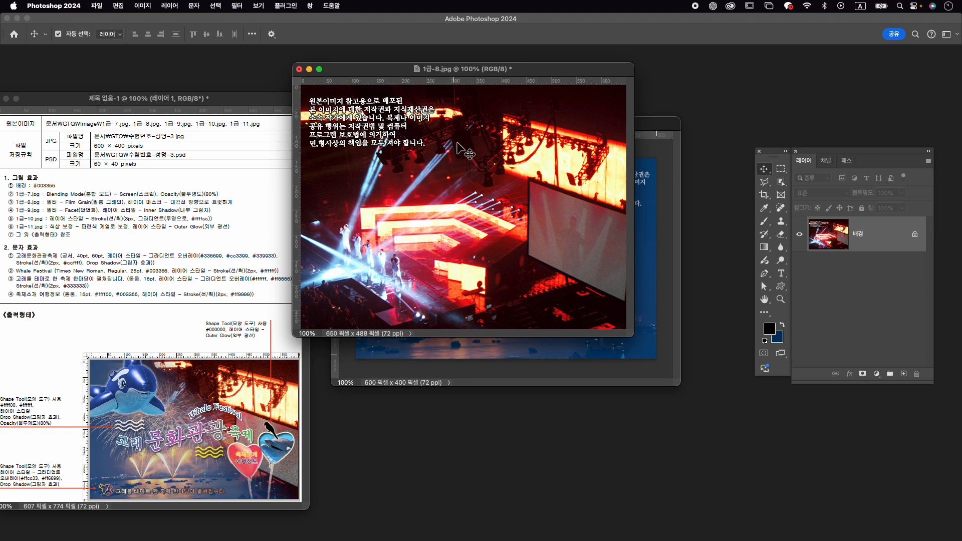
# - Copy the filtered stage picture into 수험번호-성명-3 as a layer named 1-8 and close 1급-8.jpg without saving
pyautogui.moveTo(532, 187); pyautogui.dragTo(650, 243)
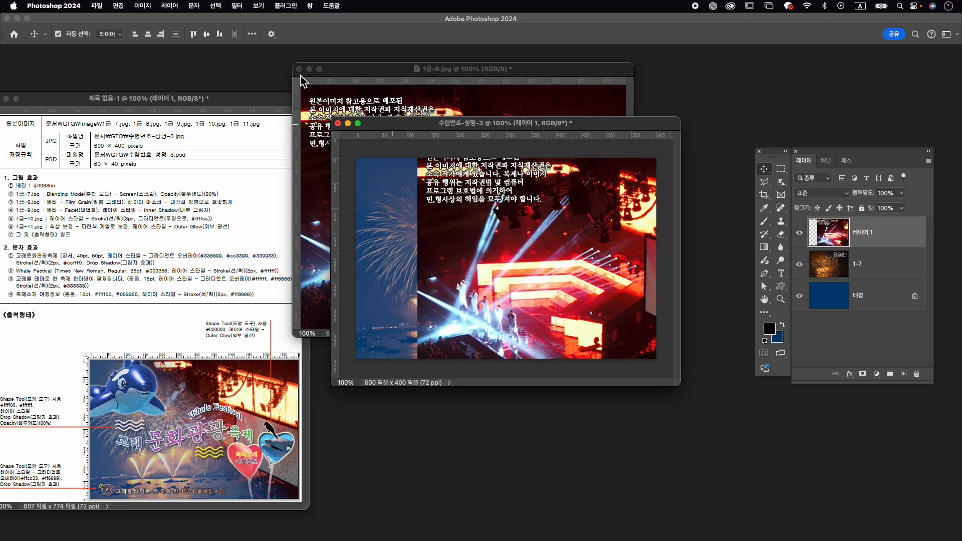
pyautogui.click(299, 69)
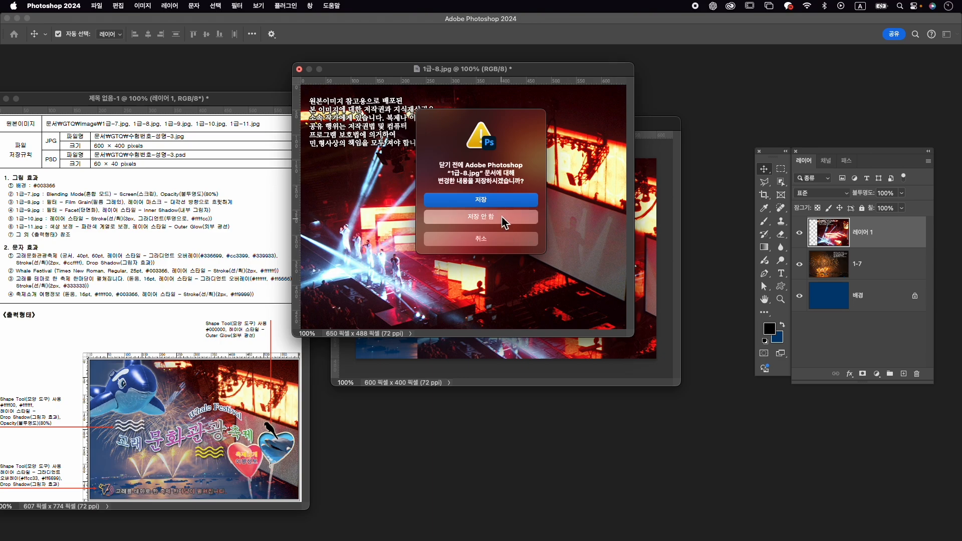
pyautogui.click(503, 220)
pyautogui.write('1-8')
pyautogui.press('Return')
# - Scale the 1-8 stage layer to 94.92% and position it at X 292.5 px, Y 193.5 px to cover the canvas
pyautogui.hotkey('ctrl', 't')
pyautogui.moveTo(538, 241); pyautogui.dragTo(454, 232)
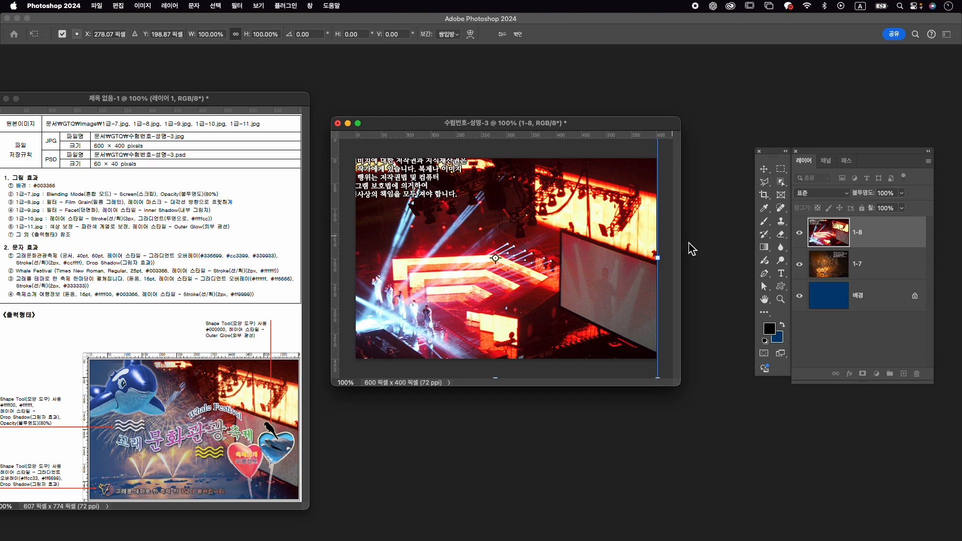
pyautogui.moveTo(657, 257); pyautogui.dragTo(618, 260)
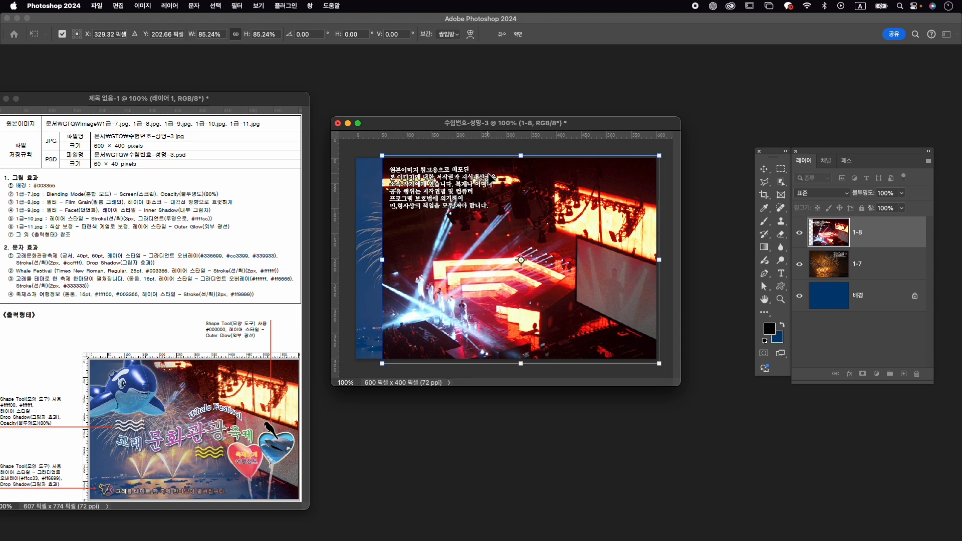
pyautogui.moveTo(522, 222); pyautogui.dragTo(524, 202)
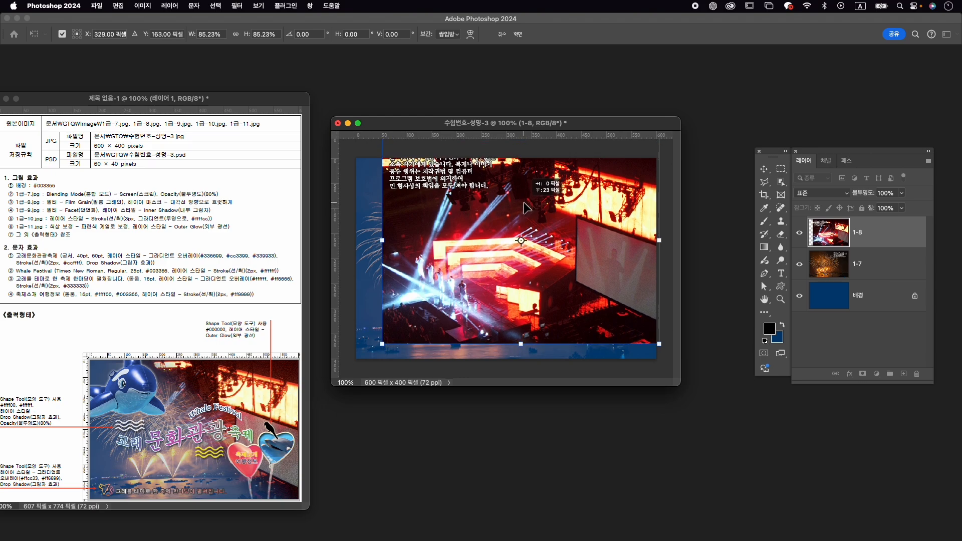
pyautogui.moveTo(529, 349); pyautogui.dragTo(531, 359)
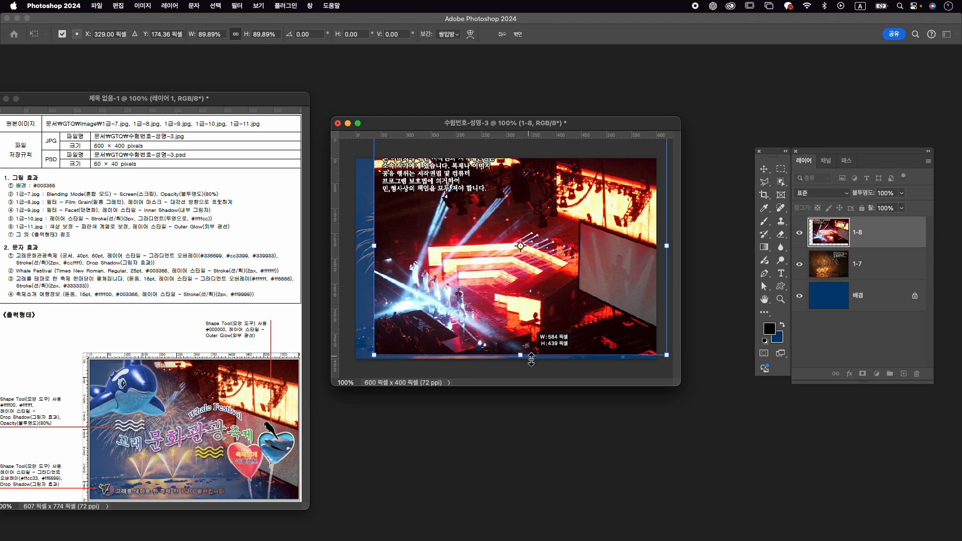
pyautogui.moveTo(590, 256); pyautogui.dragTo(590, 260)
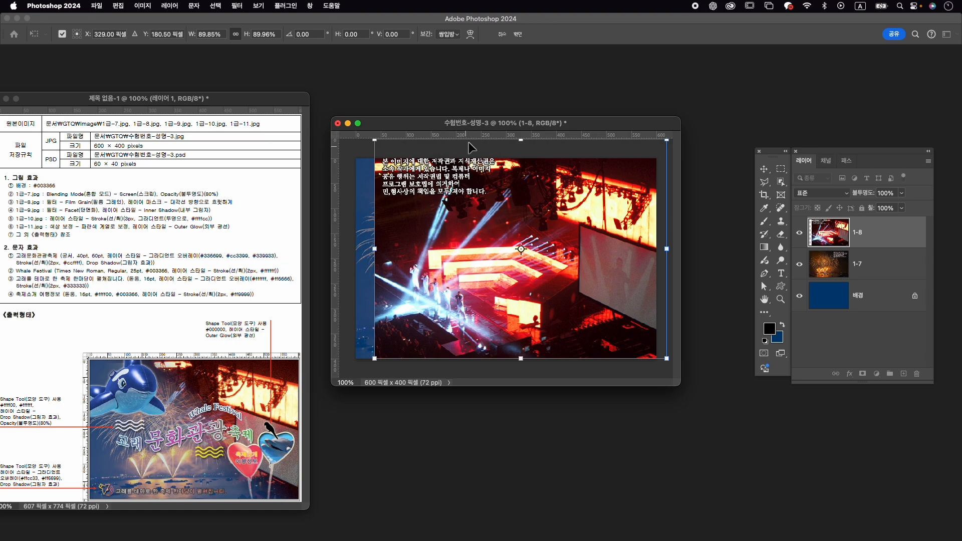
pyautogui.moveTo(565, 229); pyautogui.dragTo(557, 234)
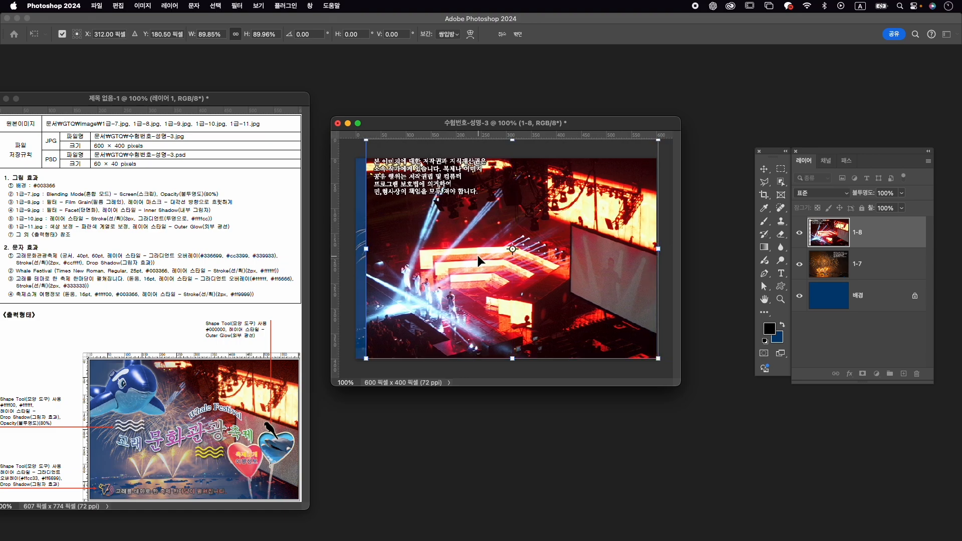
pyautogui.moveTo(517, 360); pyautogui.dragTo(506, 395)
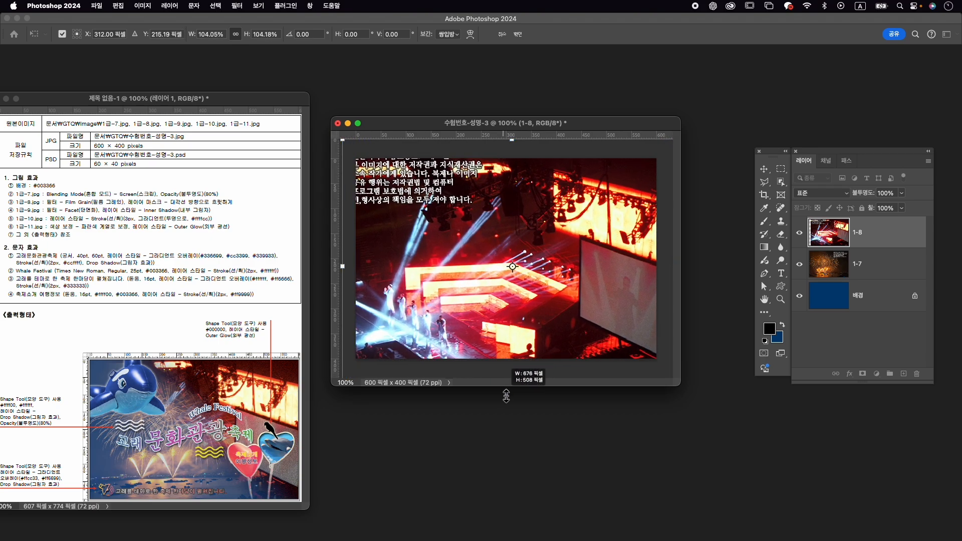
pyautogui.moveTo(620, 255); pyautogui.dragTo(609, 254)
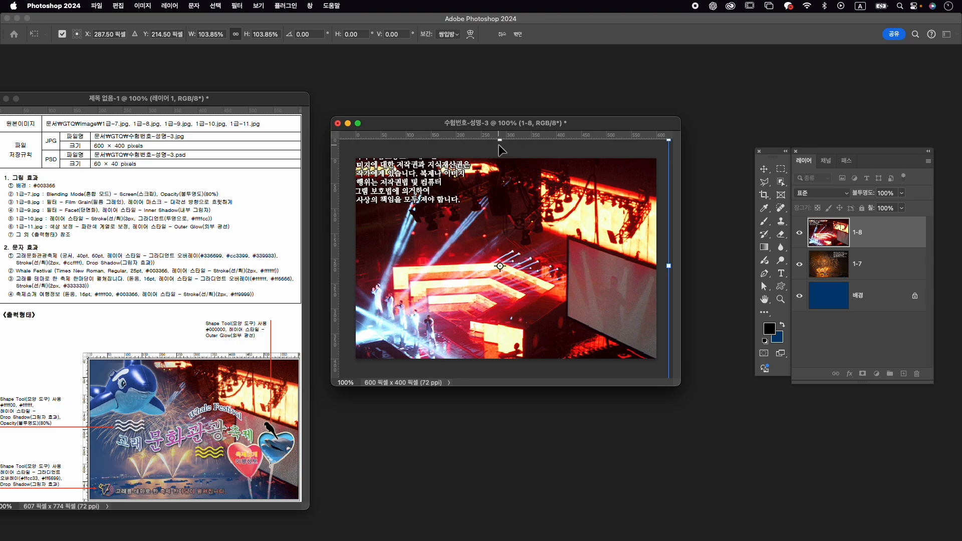
pyautogui.press('super+0')
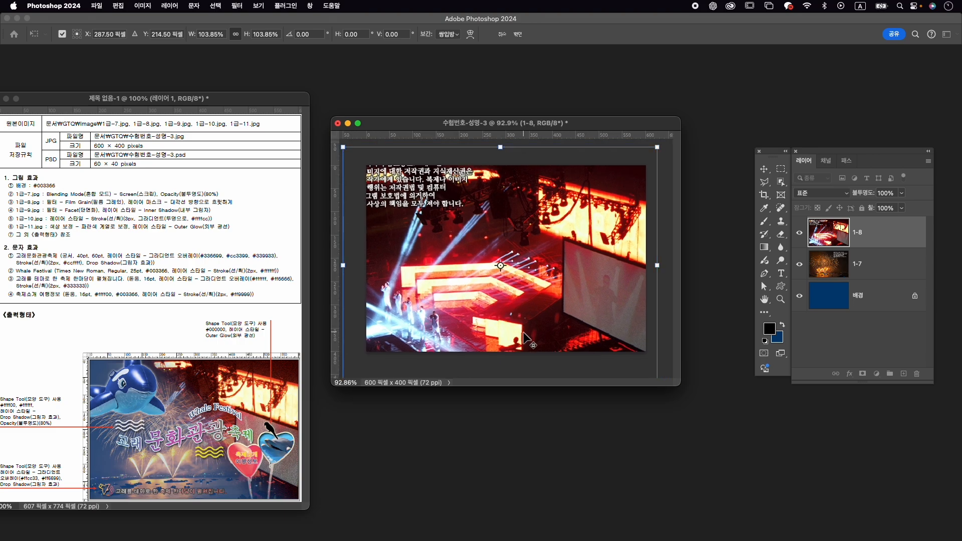
pyautogui.moveTo(506, 376); pyautogui.dragTo(506, 358)
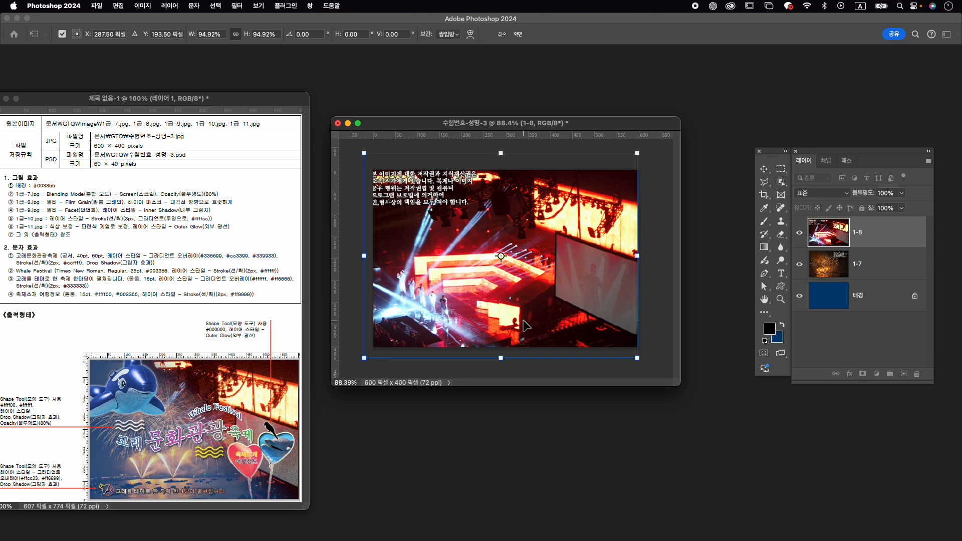
pyautogui.moveTo(527, 308); pyautogui.dragTo(530, 306)
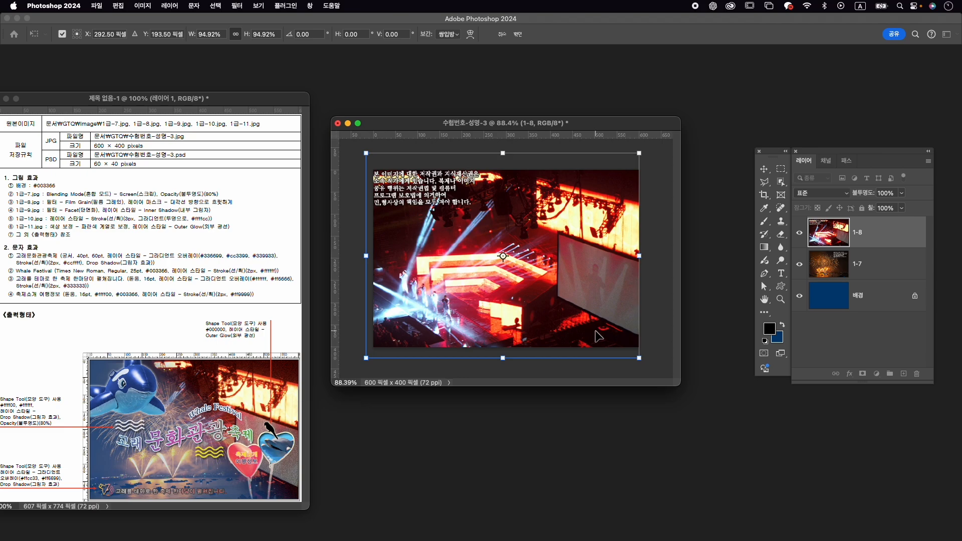
pyautogui.press('Return')
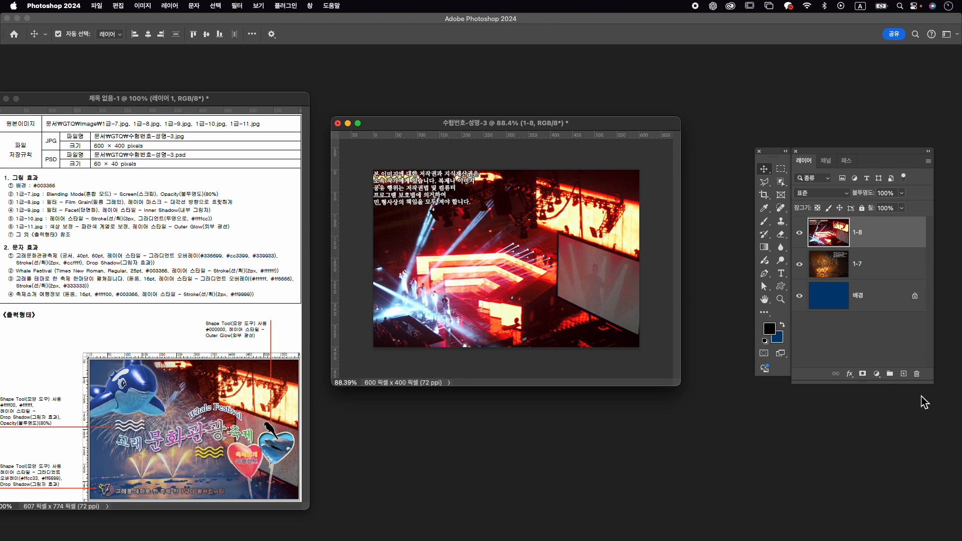
# - Add a layer mask to 1-8 and fade it diagonally with a black-to-white linear gradient from the fireworks' lower area up toward the upper-right lights
pyautogui.click(862, 374)
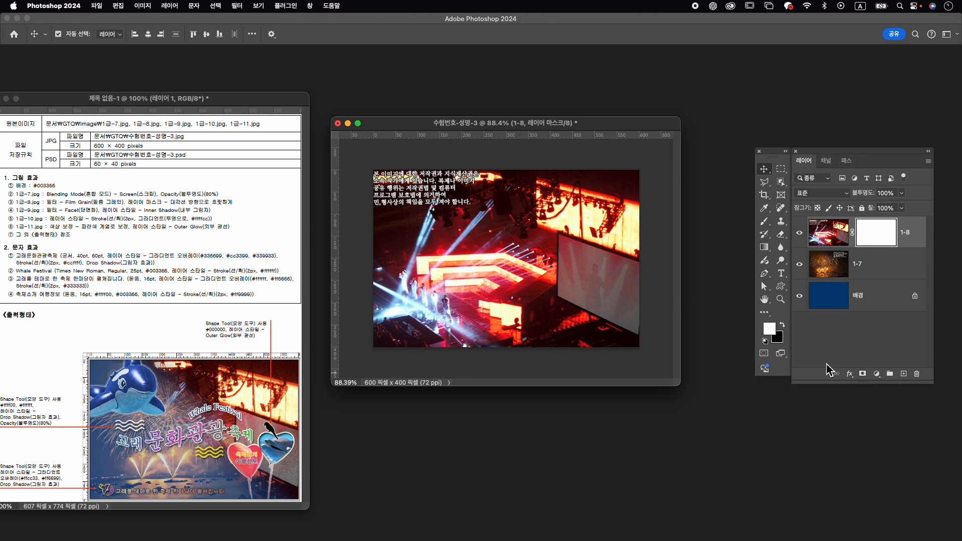
pyautogui.click(766, 249)
pyautogui.click(765, 249)
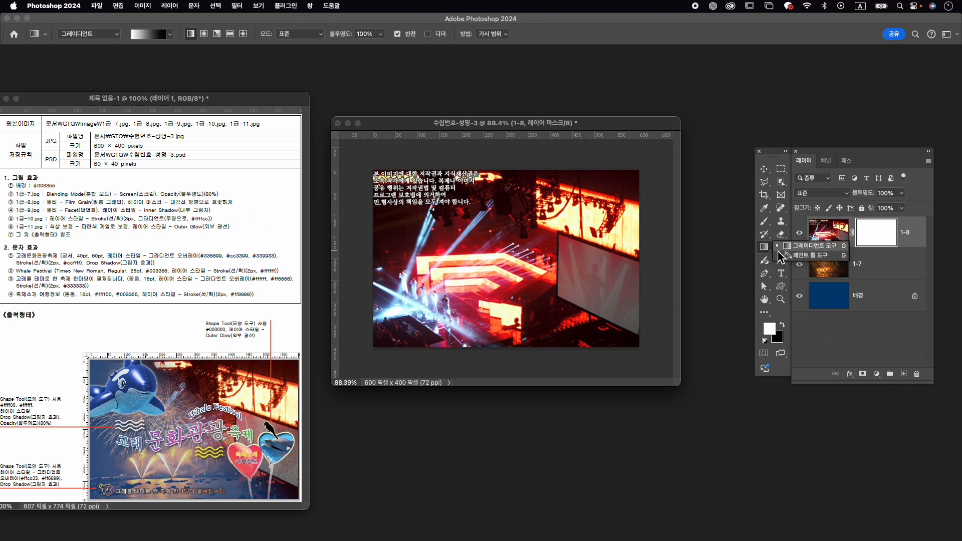
pyautogui.click(779, 249)
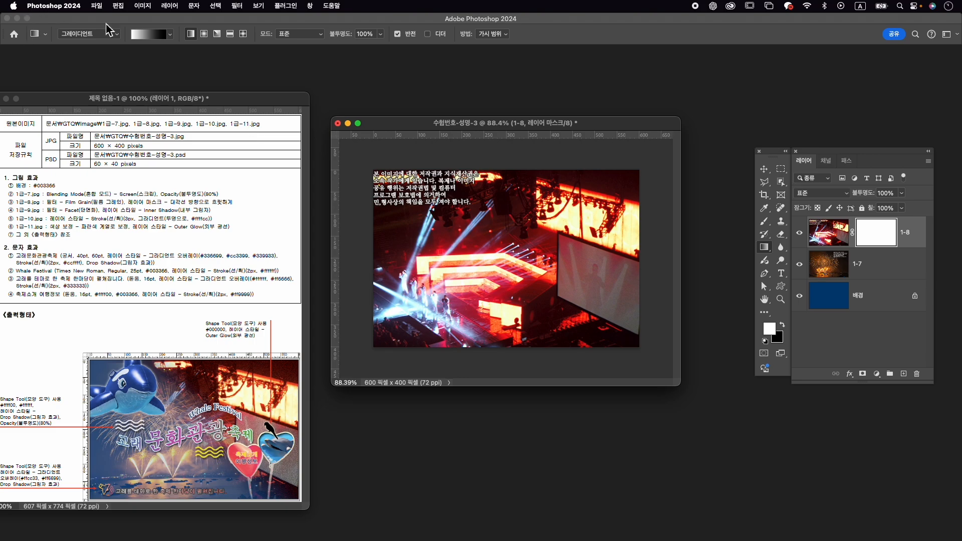
pyautogui.click(171, 35)
pyautogui.click(97, 54)
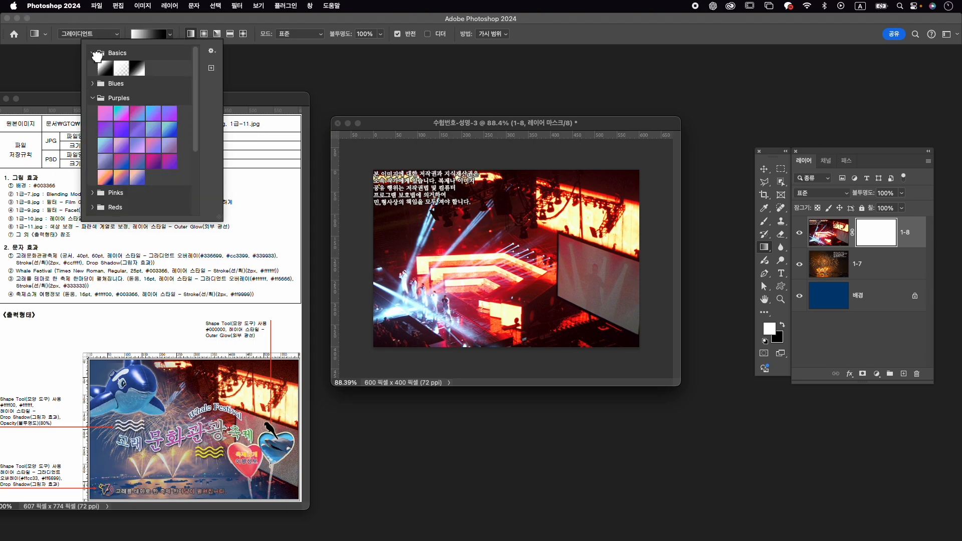
pyautogui.click(105, 68)
pyautogui.click(209, 23)
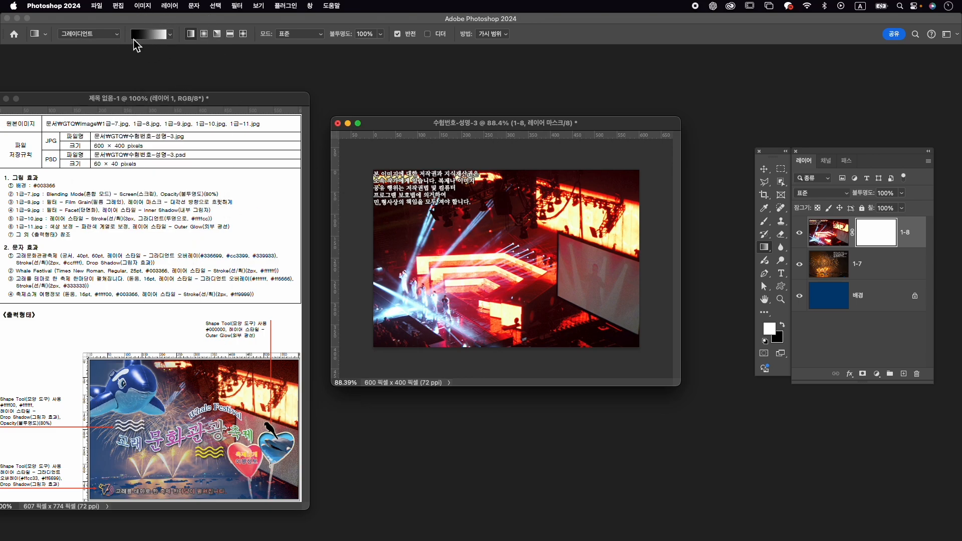
pyautogui.click(204, 34)
pyautogui.click(189, 36)
pyautogui.moveTo(452, 320); pyautogui.dragTo(550, 226)
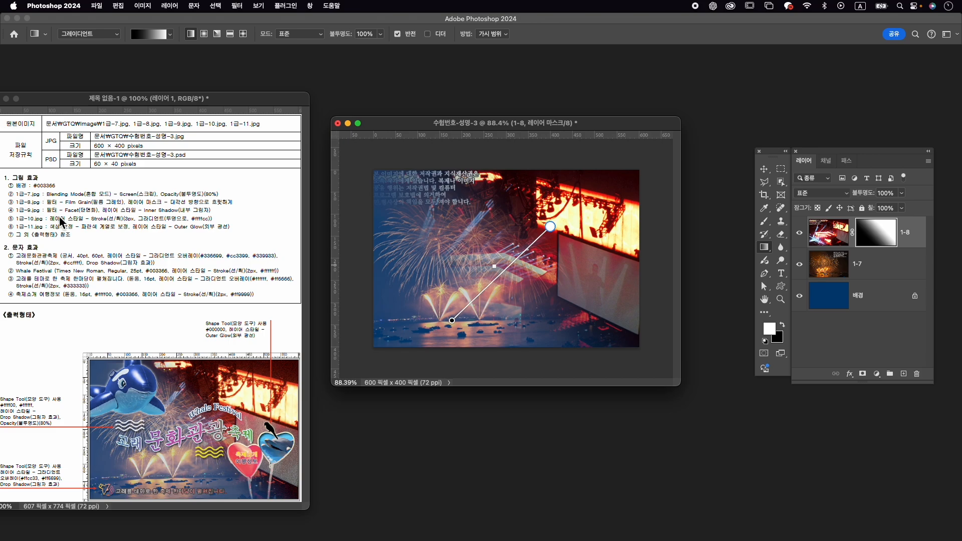
# - Open 1급-9.jpg from the Image folder and place its window clear of the exam instructions
pyautogui.press('super+o')
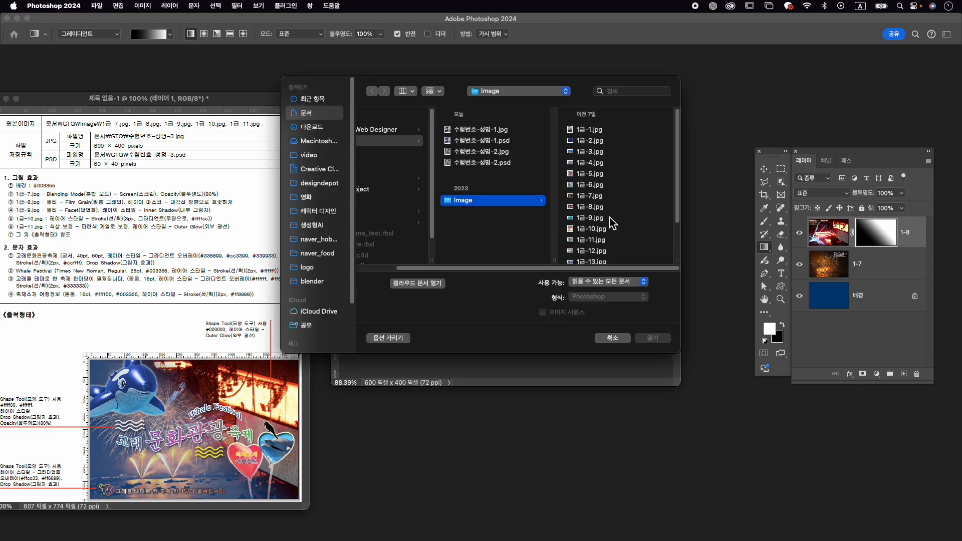
pyautogui.click(596, 217)
pyautogui.click(661, 337)
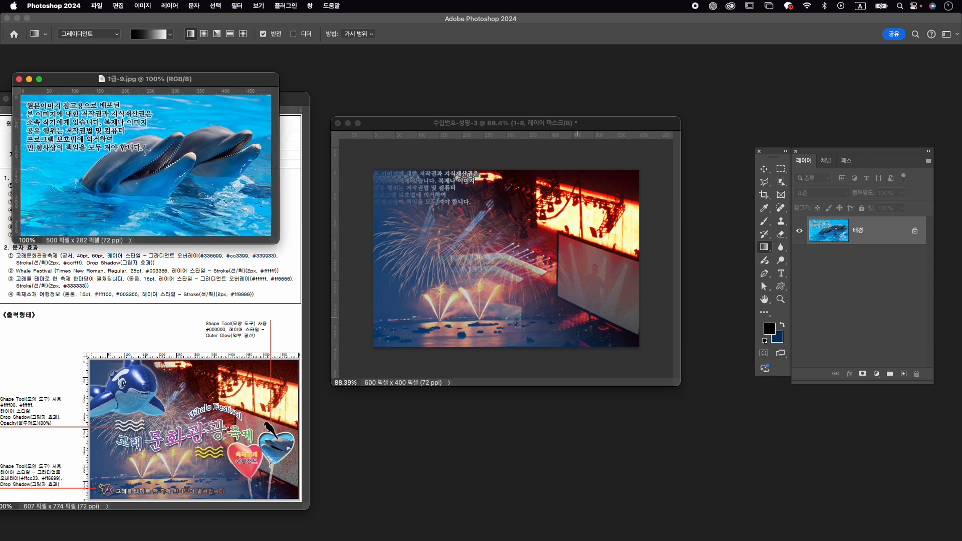
pyautogui.moveTo(166, 79); pyautogui.dragTo(403, 106)
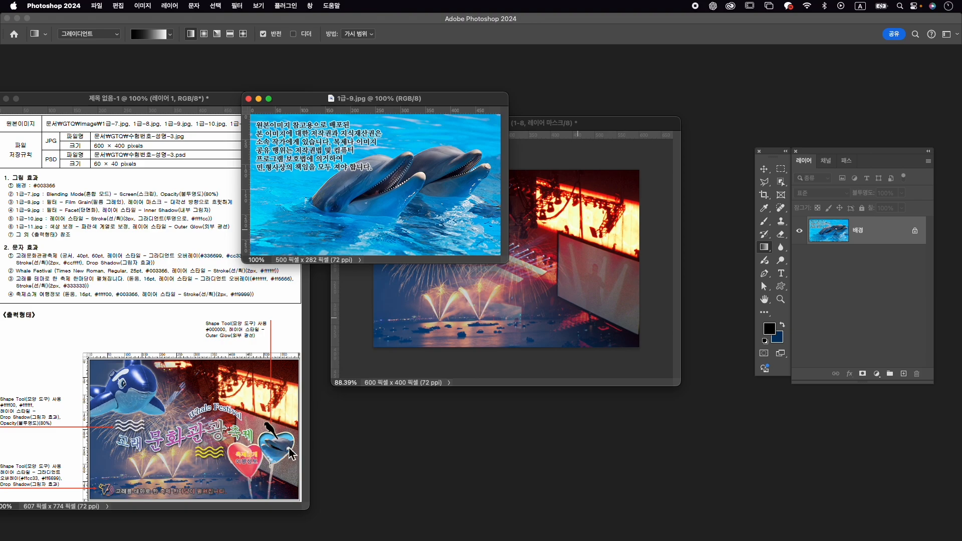
# - Apply the Facet (단면화) pixelate filter to the 1급-9.jpg dolphin picture
pyautogui.click(244, 6)
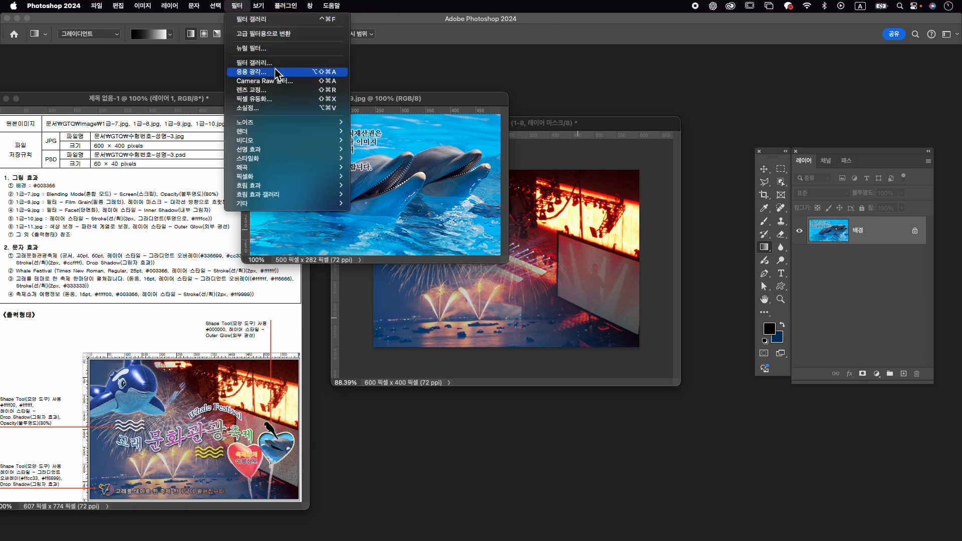
pyautogui.moveTo(295, 139)
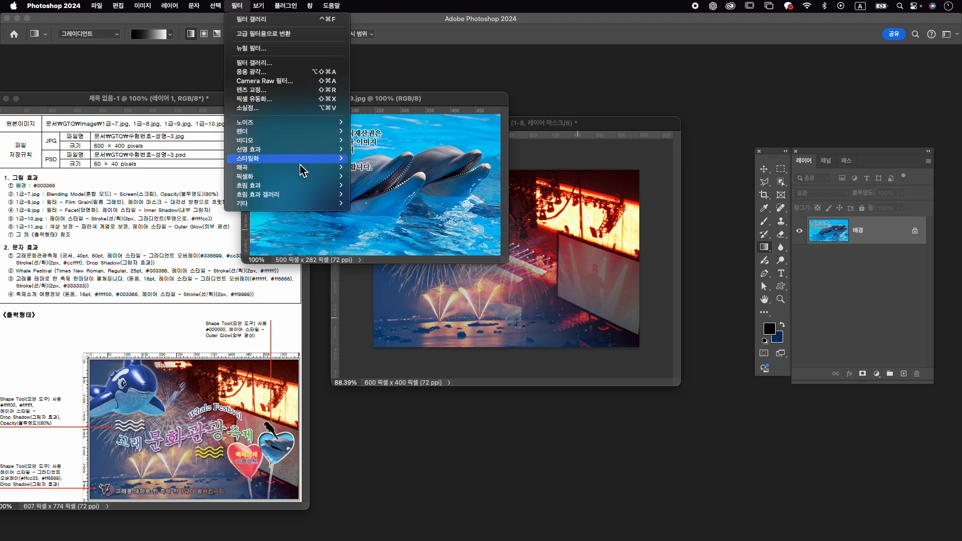
pyautogui.moveTo(301, 163)
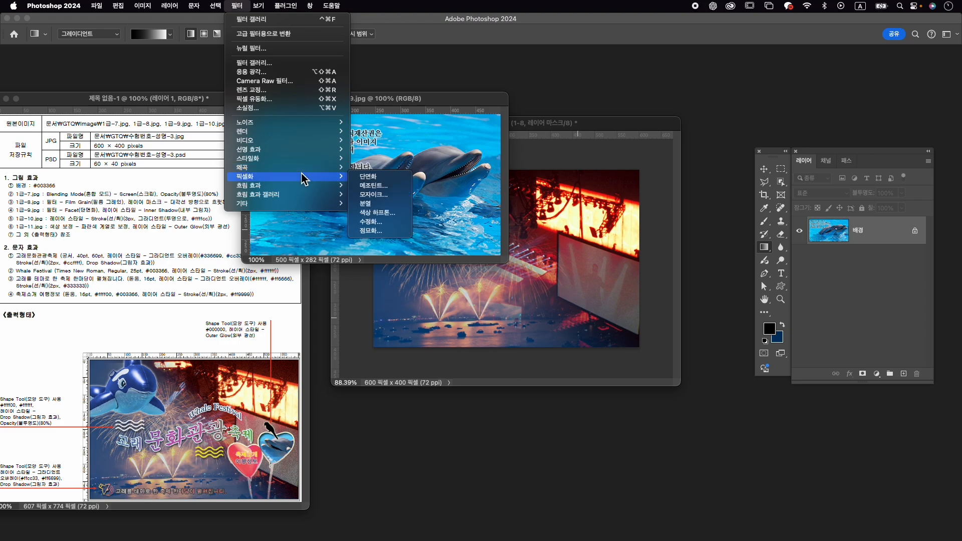
pyautogui.click(370, 176)
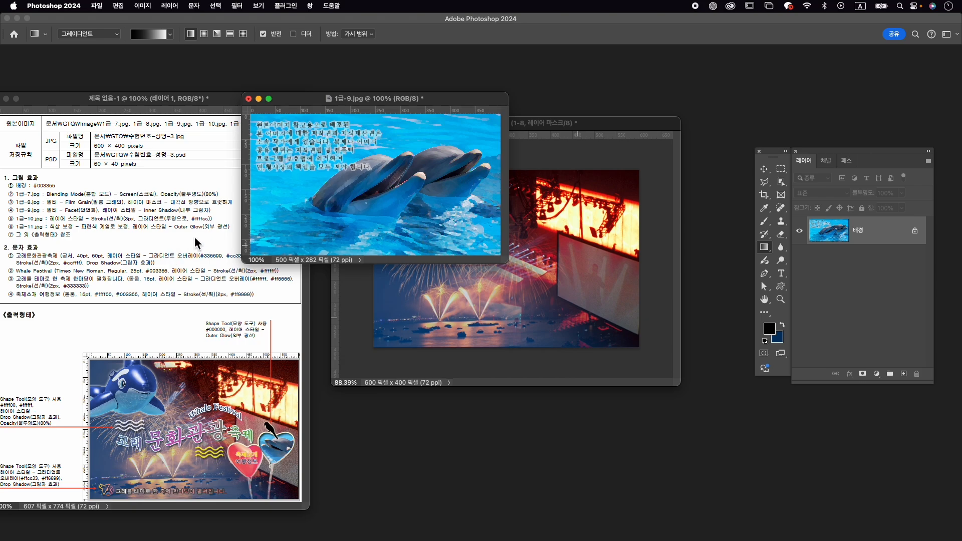
# - Copy the filtered dolphin picture into the 600 × 400 poster document and close 1급-9.jpg without saving
pyautogui.press('v')
pyautogui.moveTo(399, 173); pyautogui.dragTo(567, 261)
pyautogui.click(248, 99)
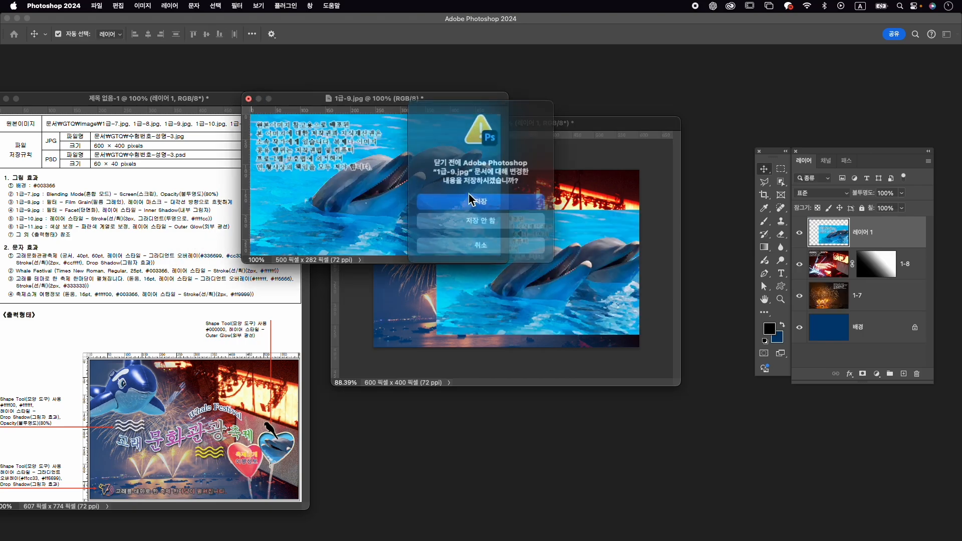
pyautogui.click(522, 228)
# - Rename the dolphin picture's layer as 1-9
pyautogui.doubleClick(865, 232)
pyautogui.write('1-9')
pyautogui.press('Return')
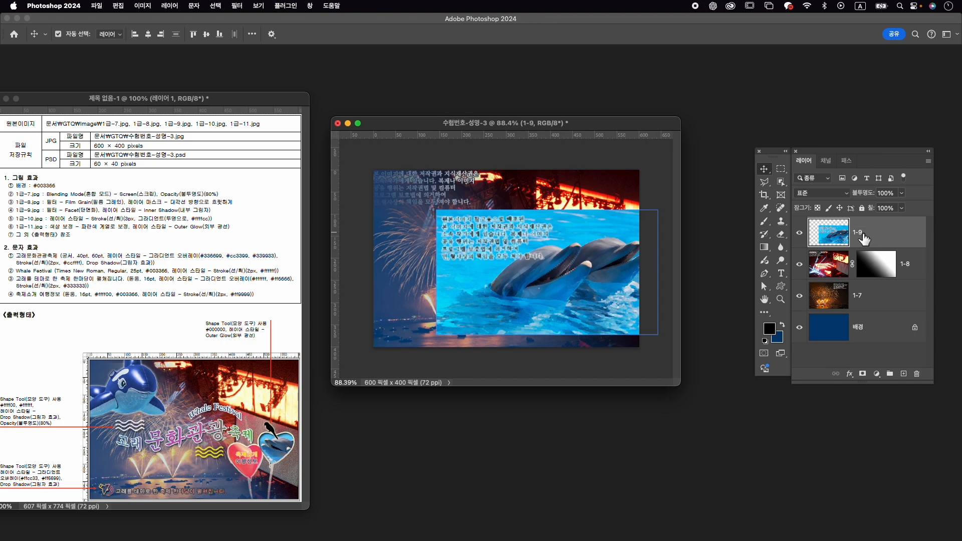
# - Flip the 1-9 dolphin layer horizontally and scale it down over the poster's lower-right area
pyautogui.hotkey('ctrl', 't')
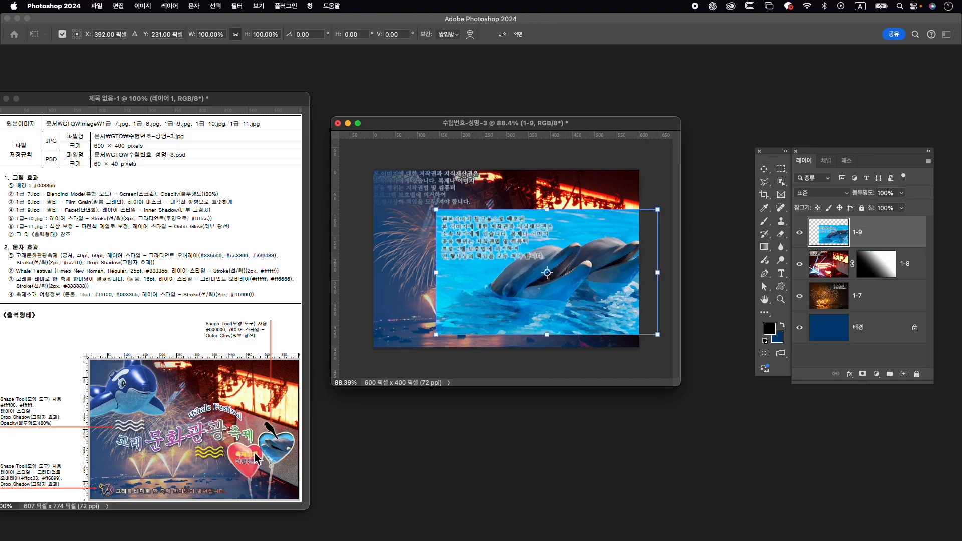
pyautogui.rightClick(571, 260)
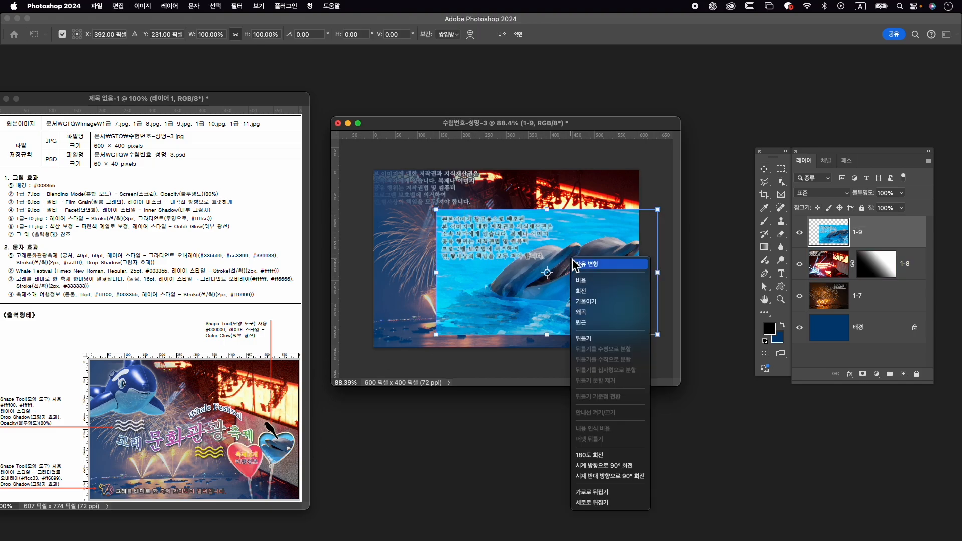
pyautogui.click(617, 493)
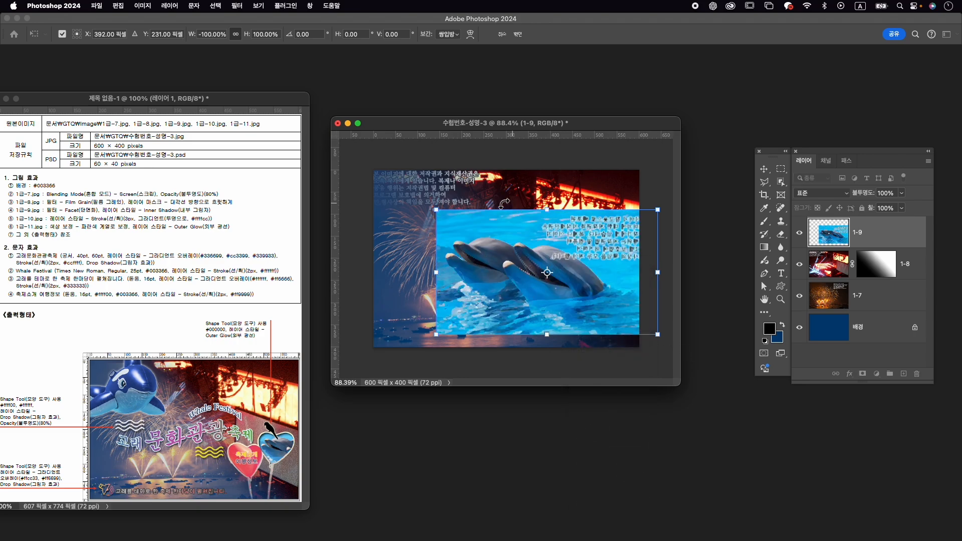
pyautogui.moveTo(437, 207); pyautogui.dragTo(524, 256)
pyautogui.press('Return')
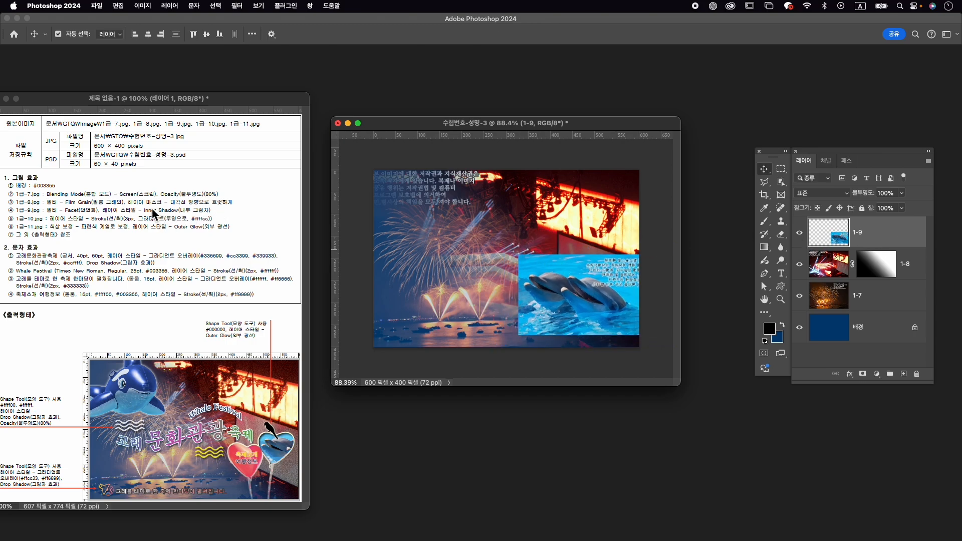
# - Add an Inner Shadow (내부 그림자) style to the 1-9 layer with the offered settings and hide the layer
pyautogui.click(849, 374)
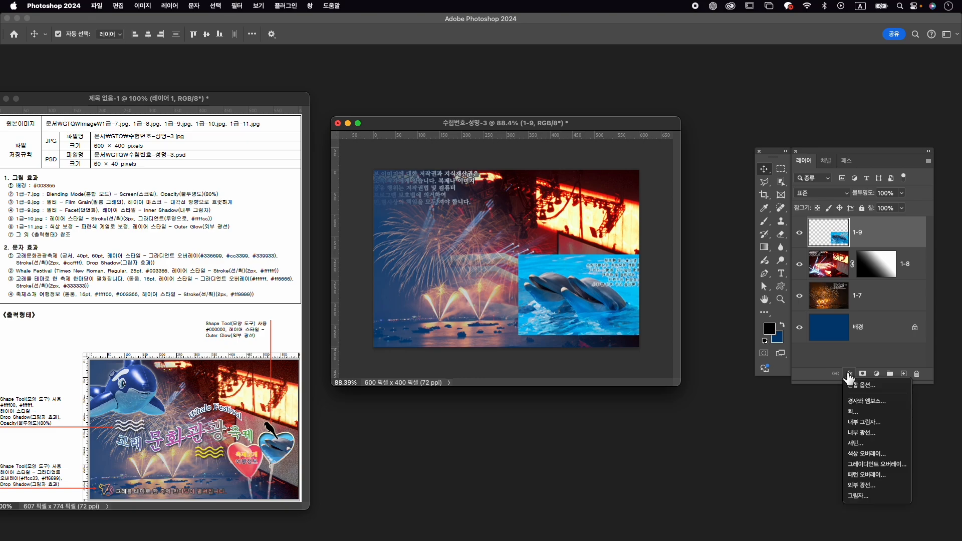
pyautogui.click(874, 422)
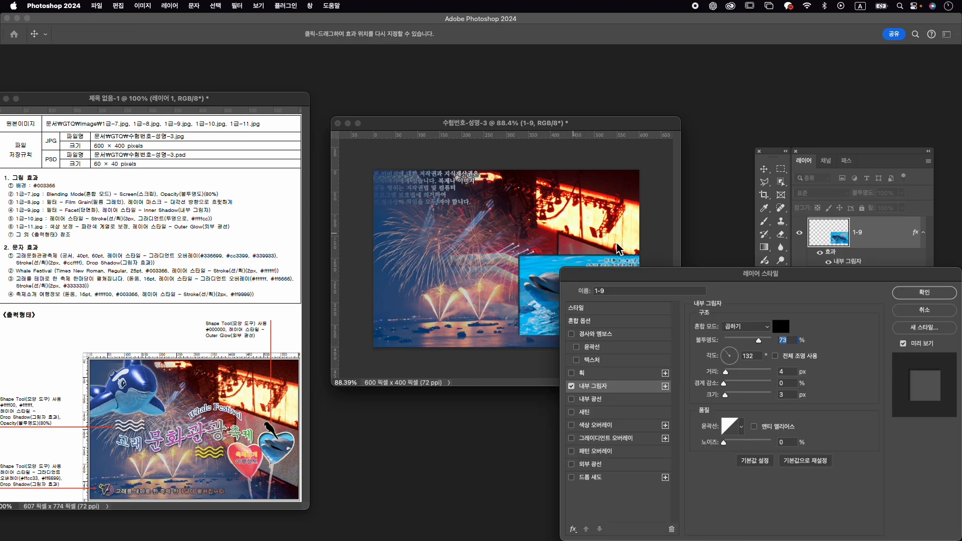
pyautogui.click(931, 293)
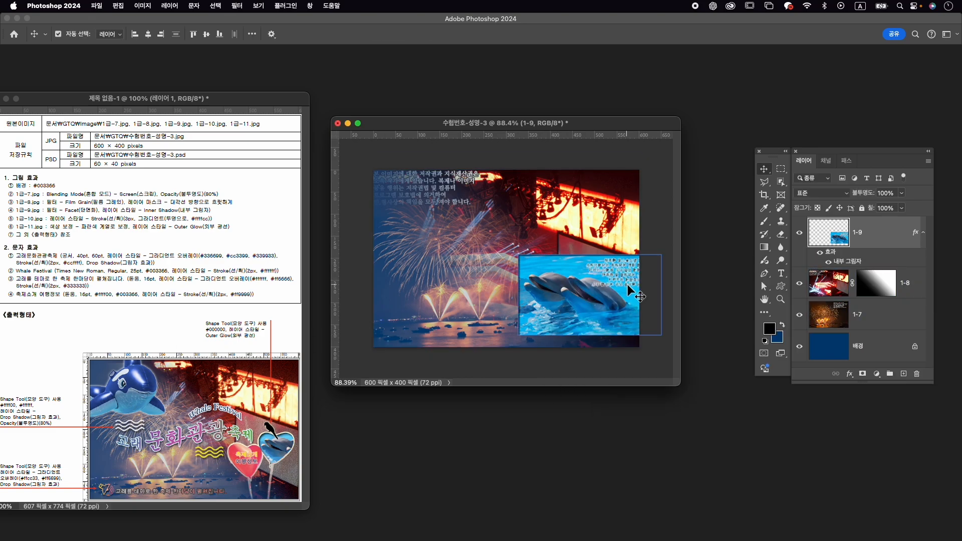
pyautogui.click(801, 235)
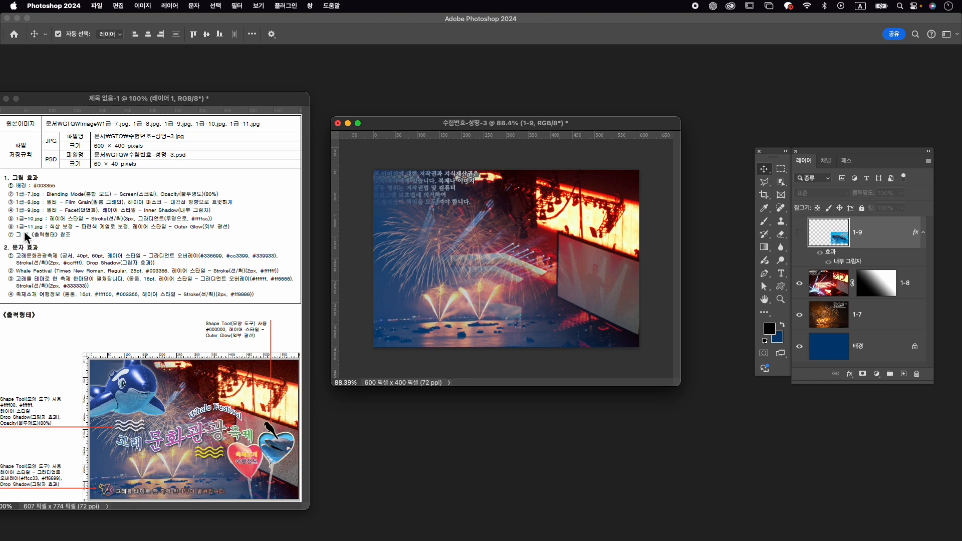
# - Open 1급-10.jpg and place its window clear of the exam instructions
pyautogui.press('super+o')
pyautogui.click(591, 229)
pyautogui.click(653, 337)
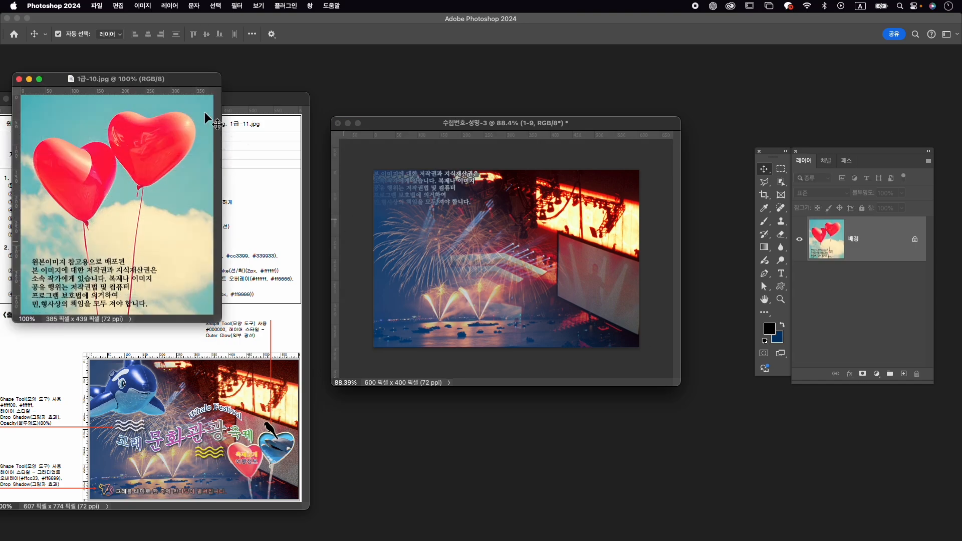
pyautogui.moveTo(150, 82); pyautogui.dragTo(463, 76)
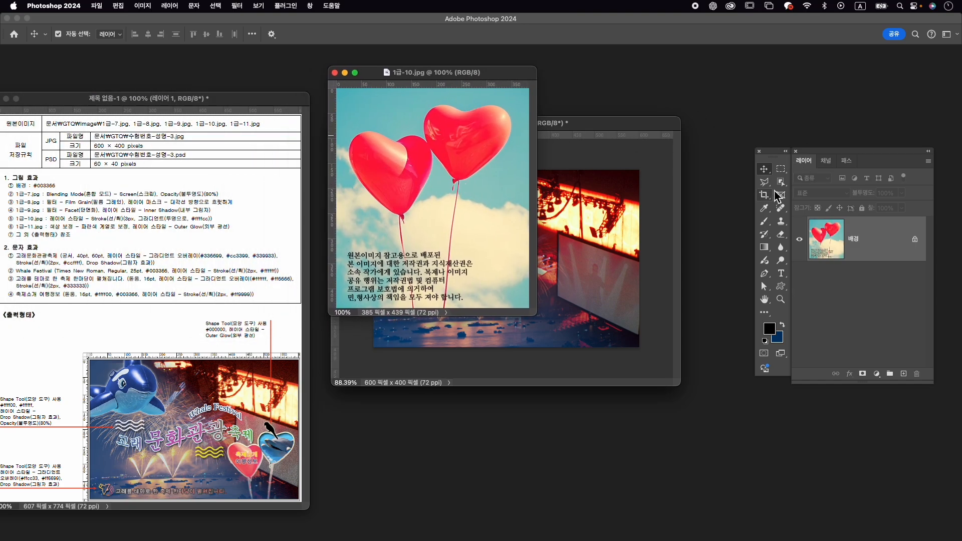
# - Select both red heart balloons in 1급-10.jpg with the Object Selection tool
pyautogui.click(780, 182)
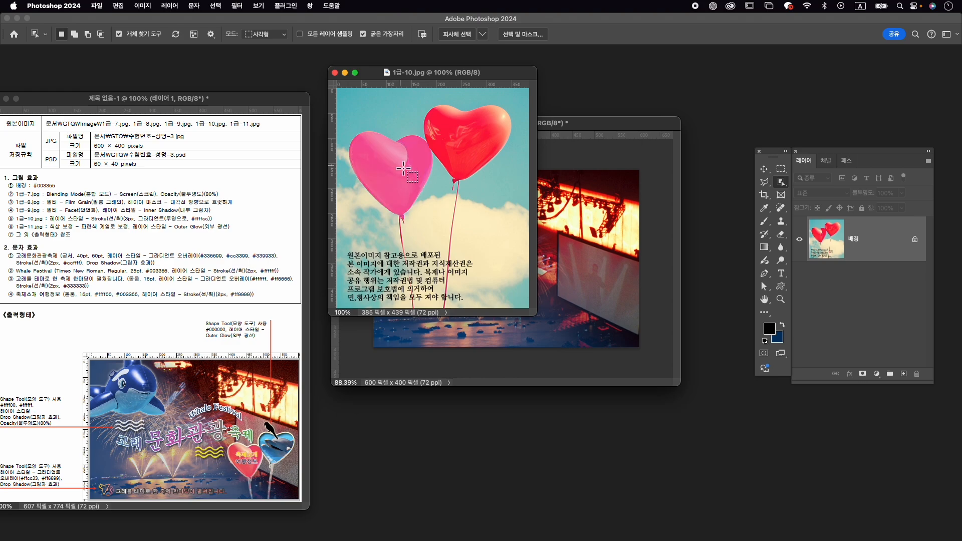
pyautogui.click(419, 172)
pyautogui.keyDown('shift'); pyautogui.click(488, 145); pyautogui.keyUp('shift')
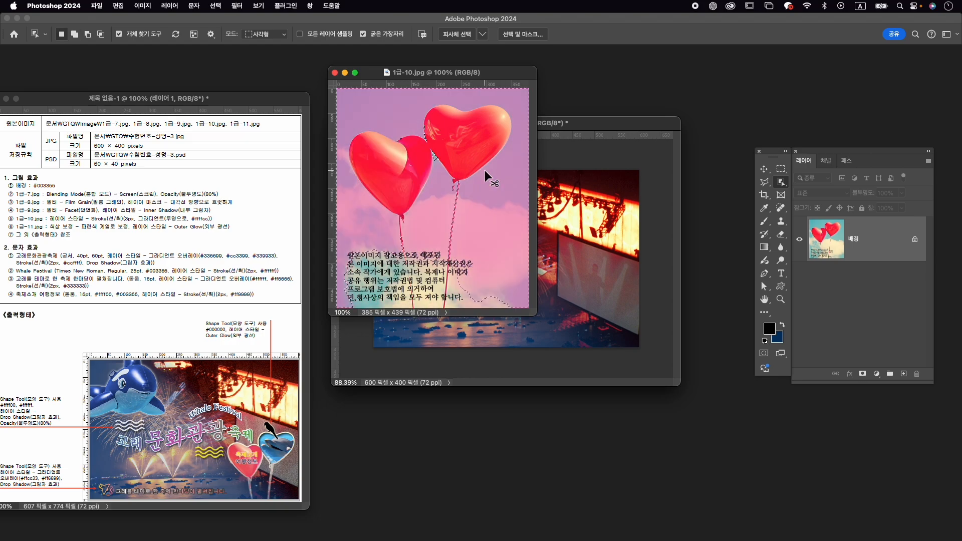
pyautogui.moveTo(365, 122); pyautogui.dragTo(470, 207)
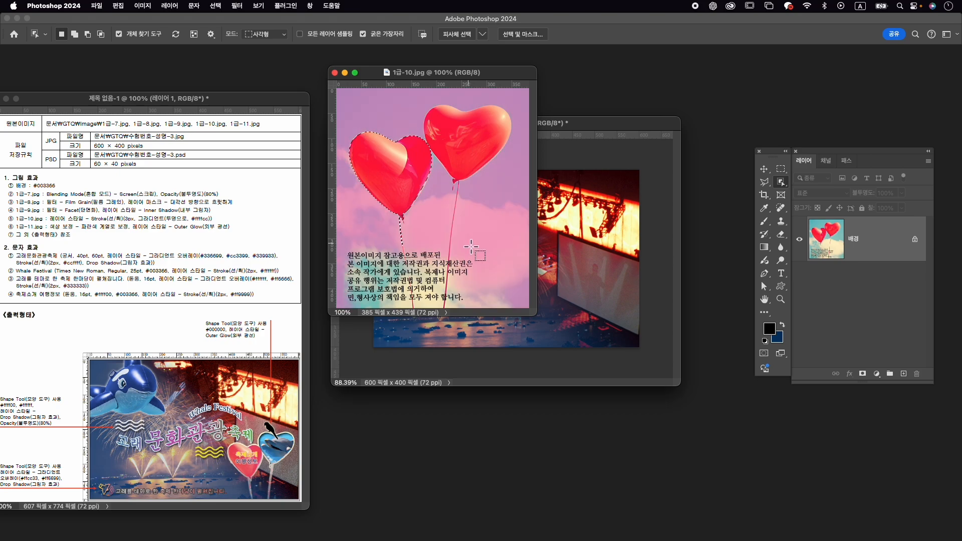
pyautogui.keyDown('shift'); pyautogui.click(475, 143); pyautogui.keyUp('shift')
pyautogui.scroll(5, 463, 229)
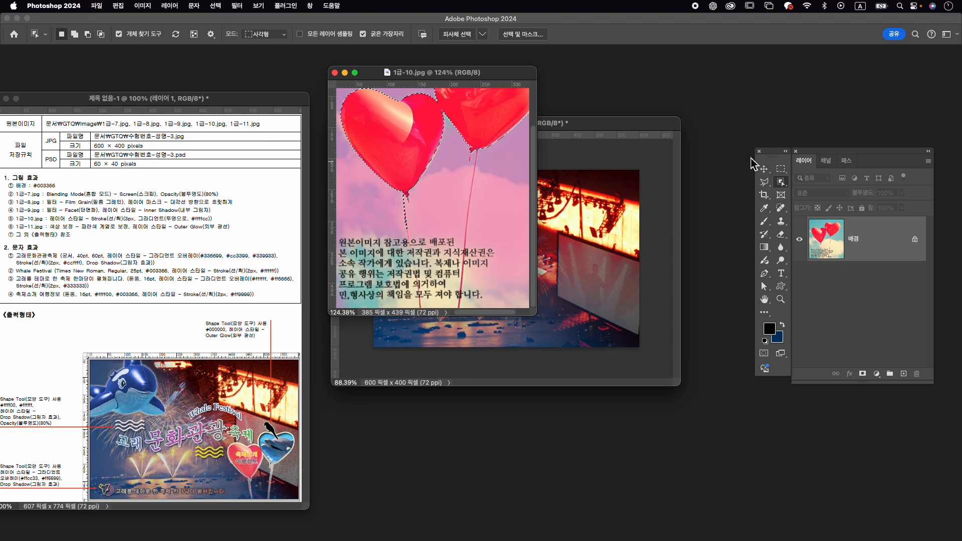
# - Add the right balloon's string to the selection with the Quick Selection tool
pyautogui.rightClick(780, 182)
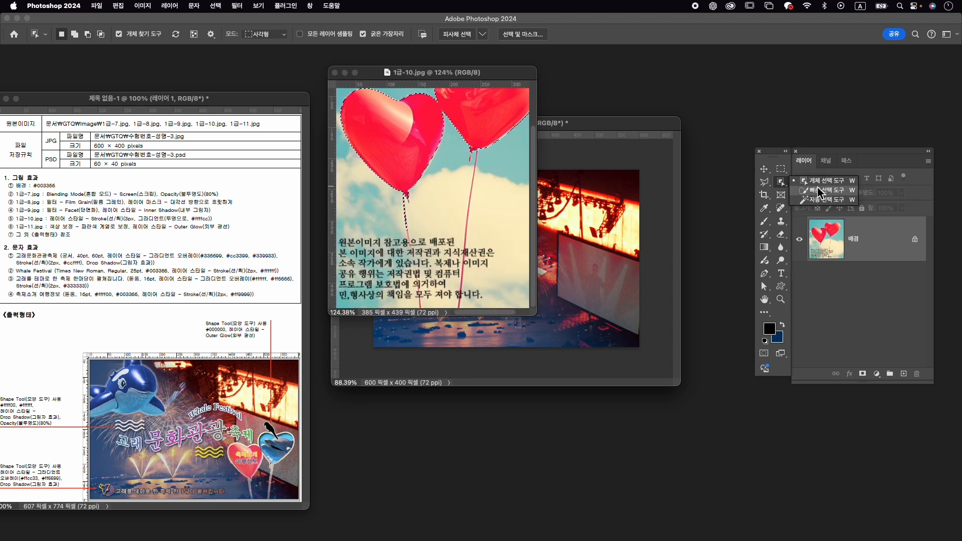
pyautogui.click(825, 190)
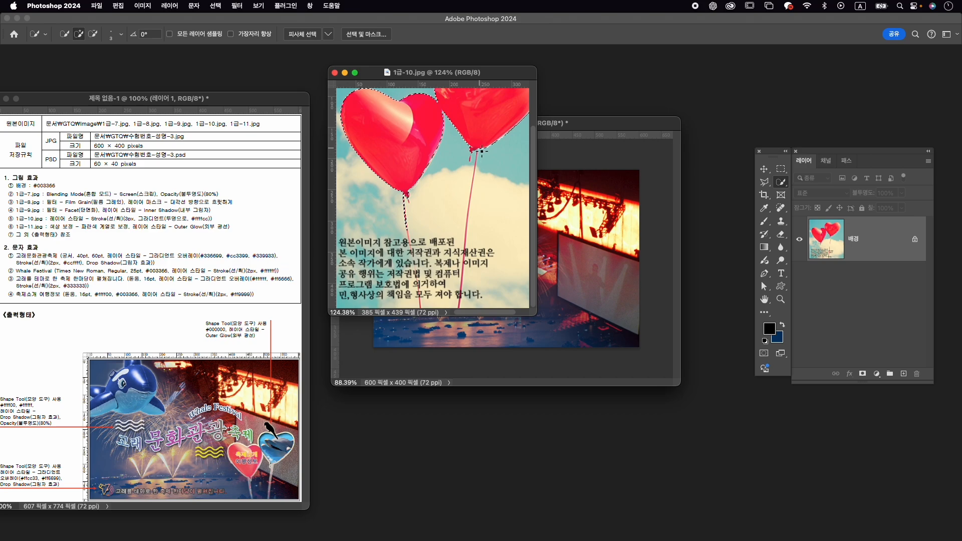
pyautogui.moveTo(472, 199); pyautogui.dragTo(470, 224)
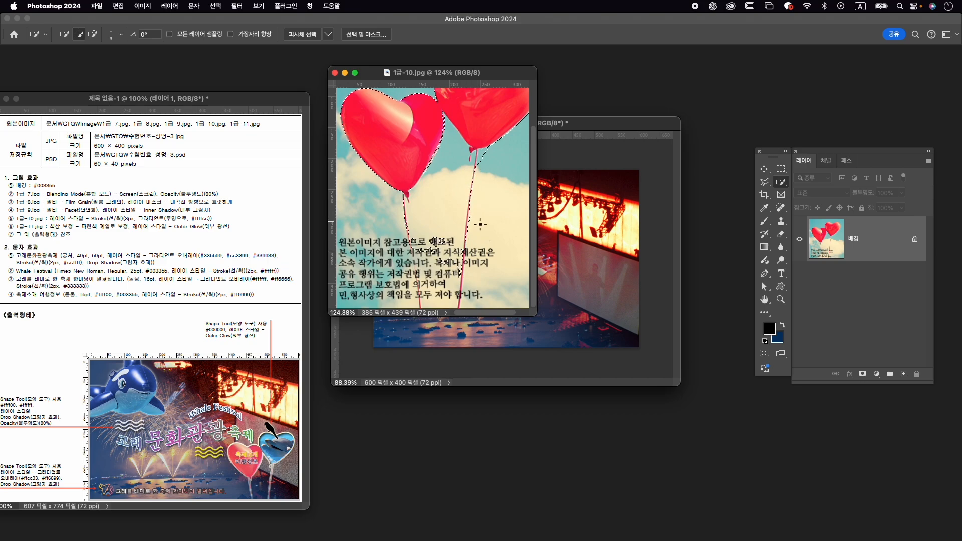
pyautogui.scroll(-3, 488, 192)
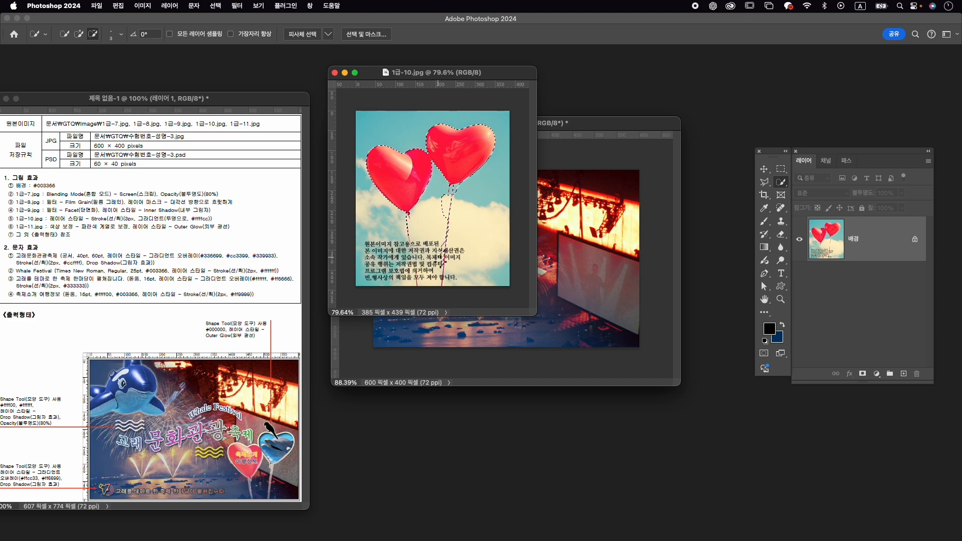
# - Subtract the excess sky and cloud areas around the right balloon's string from the selection
pyautogui.scroll(5, 453, 215)
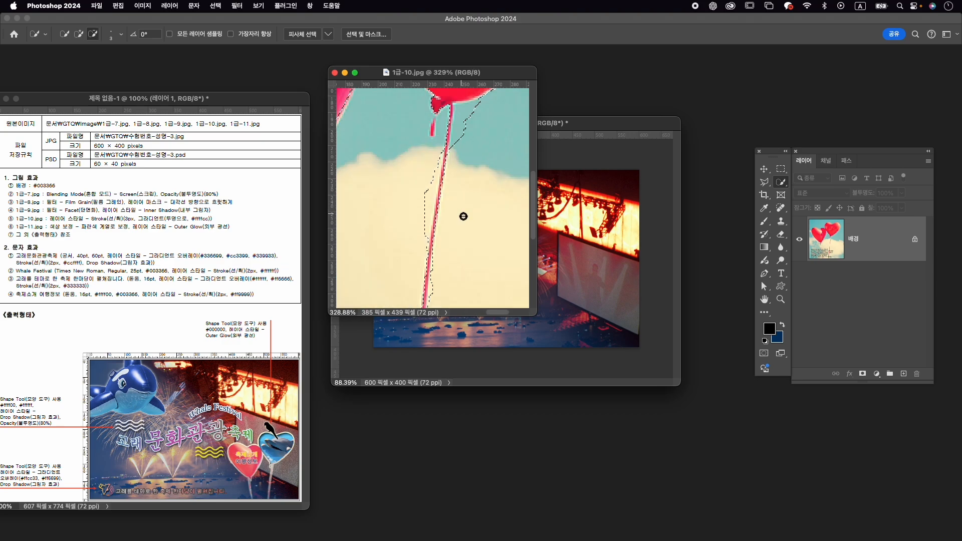
pyautogui.scroll(1, 464, 216)
pyautogui.moveTo(427, 170); pyautogui.dragTo(420, 229)
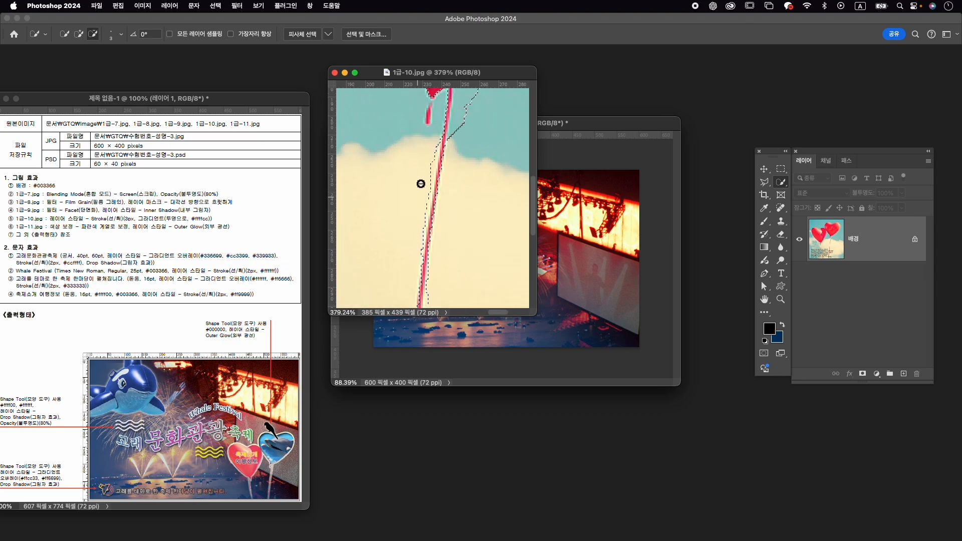
pyautogui.moveTo(464, 140); pyautogui.dragTo(425, 239)
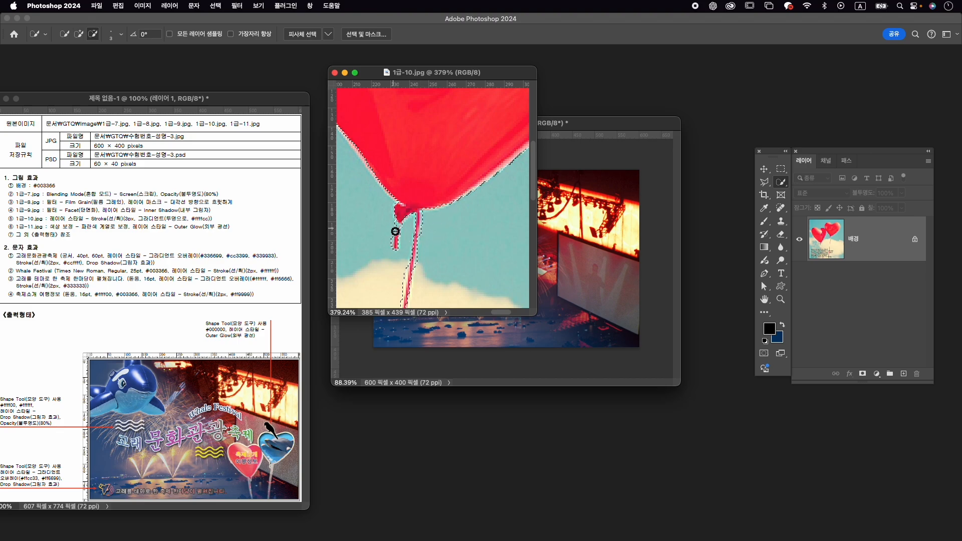
pyautogui.press('super+0')
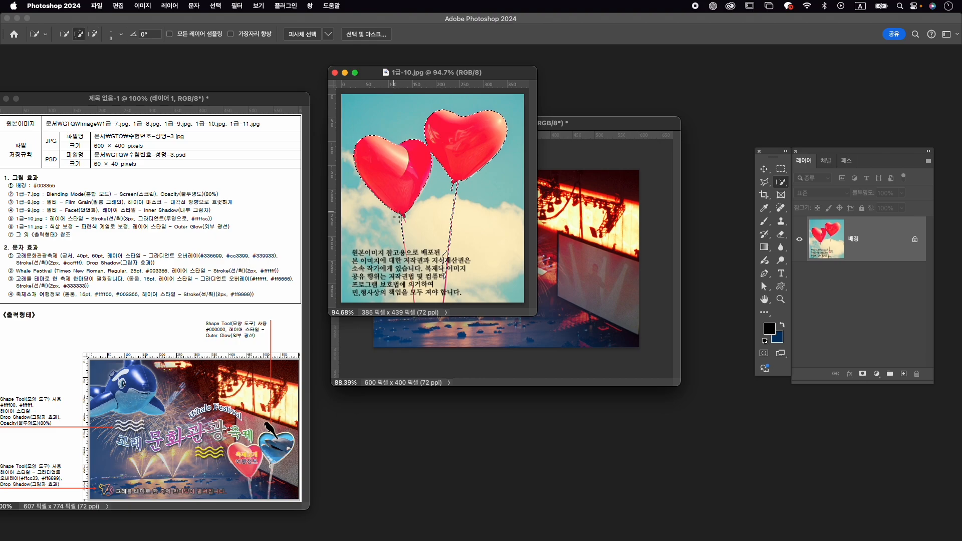
# - Extend the selection down the left balloon's string and turn the whole selection into a layer mask
pyautogui.scroll(10, 408, 251)
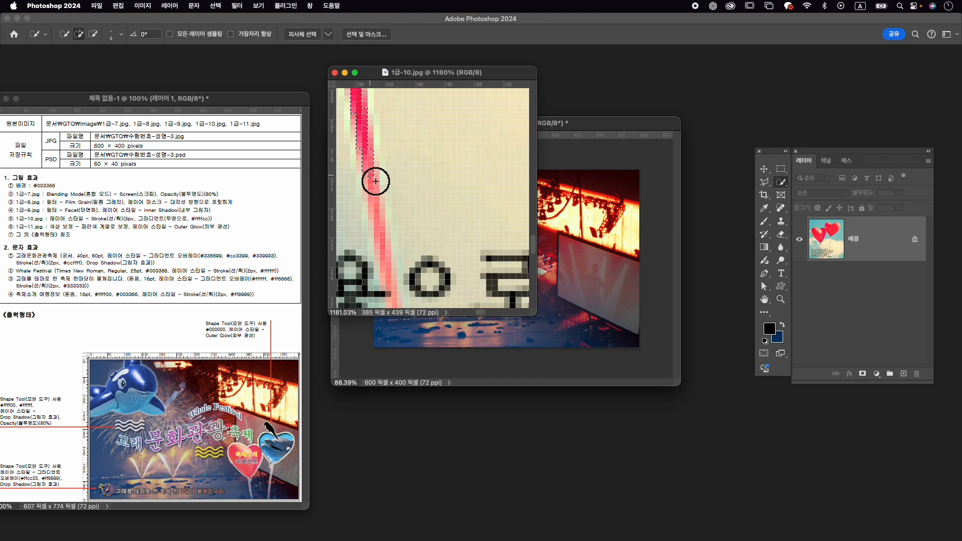
pyautogui.moveTo(371, 175); pyautogui.dragTo(397, 302)
pyautogui.scroll(-3, 417, 261)
pyautogui.scroll(-10, 417, 261)
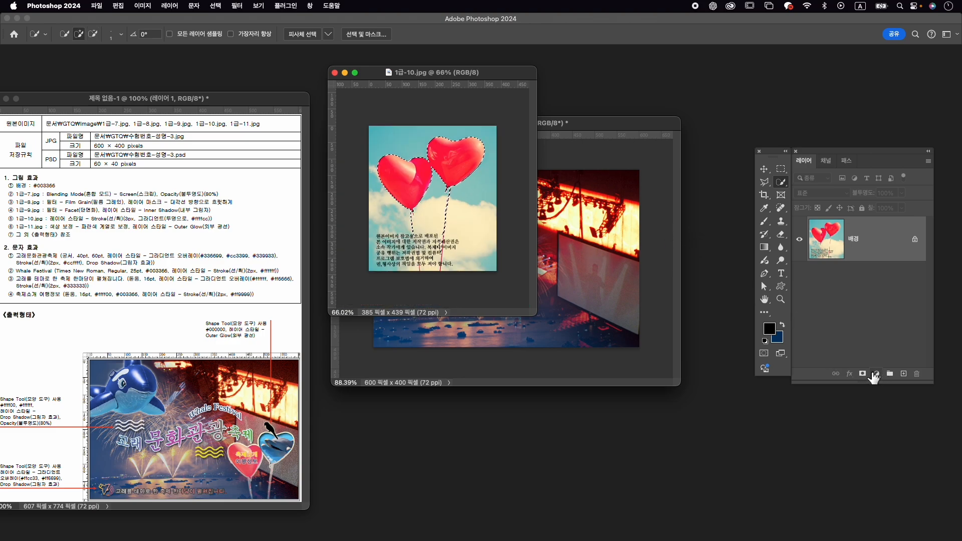
pyautogui.click(862, 375)
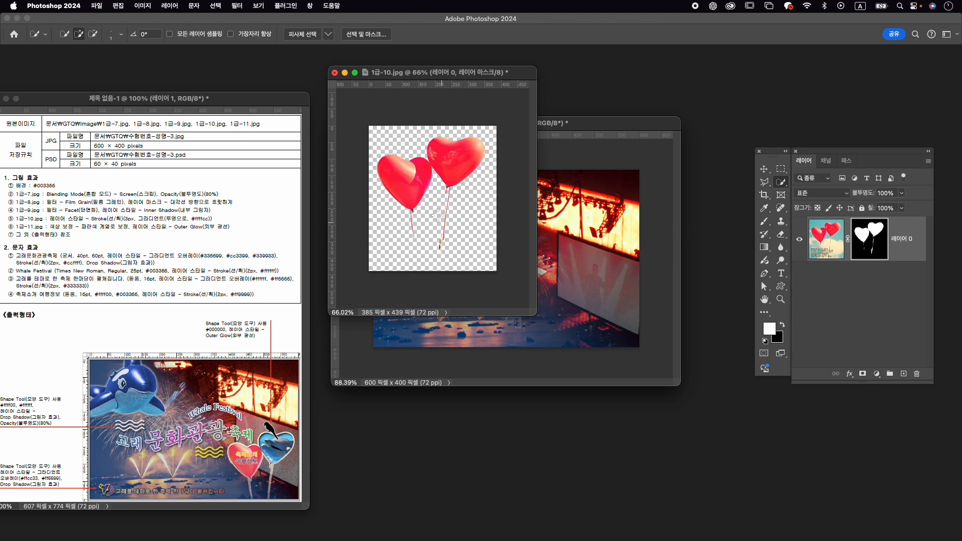
# - Paint out the leftover text and cloud beside the right string's lower end on the mask with a 10 px hard black brush
pyautogui.scroll(10, 440, 245)
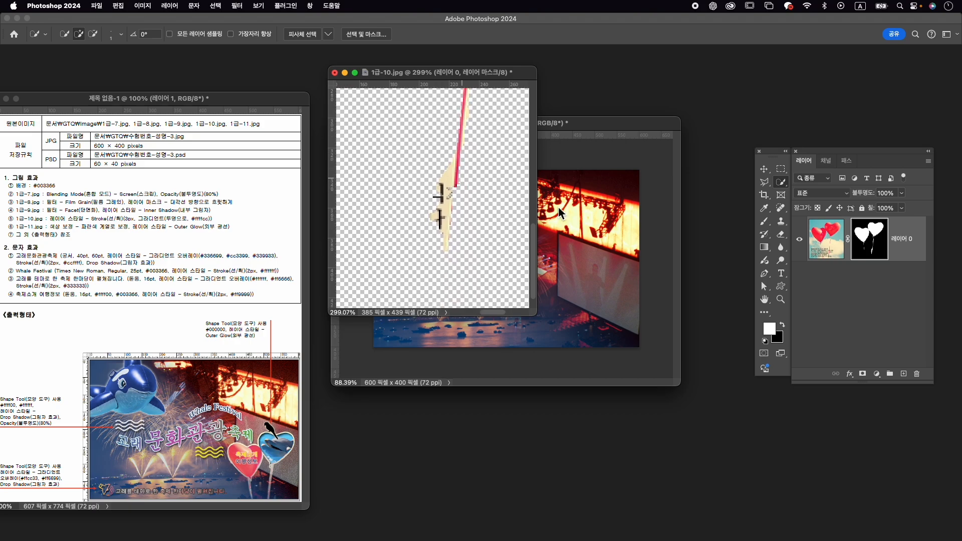
pyautogui.press('b')
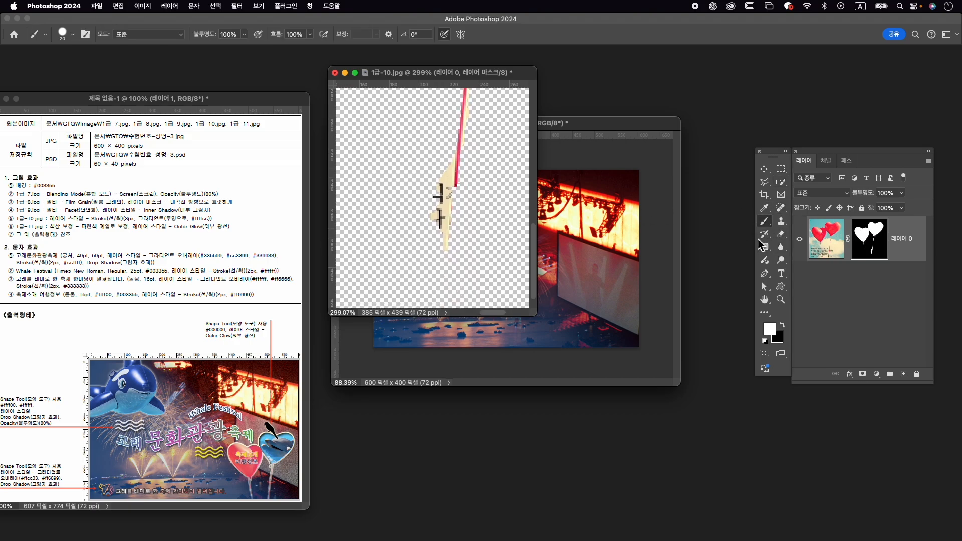
pyautogui.click(783, 326)
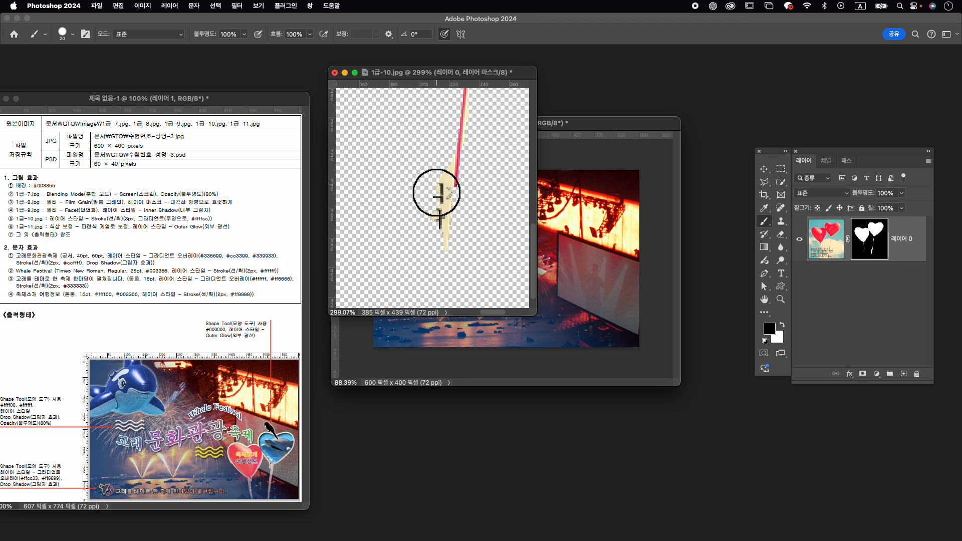
pyautogui.click(73, 35)
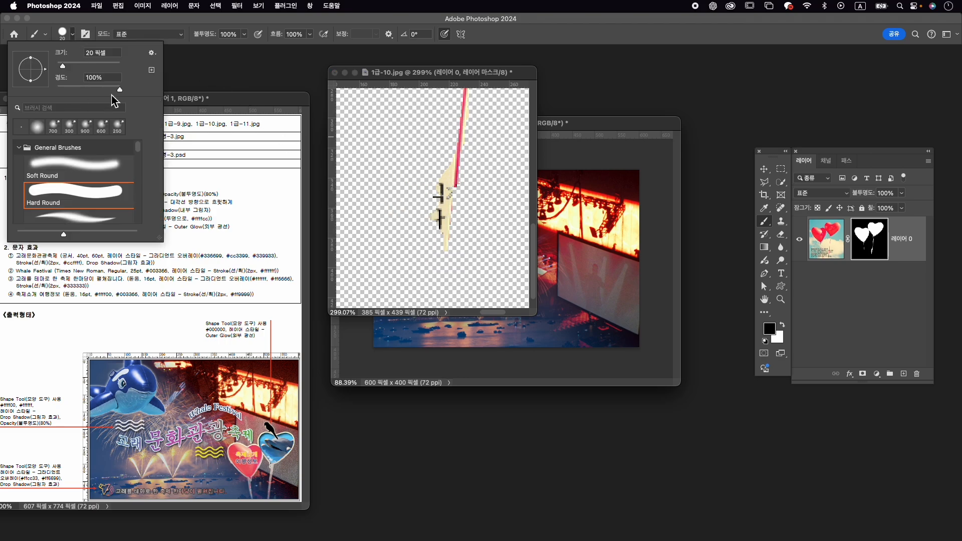
pyautogui.click(188, 21)
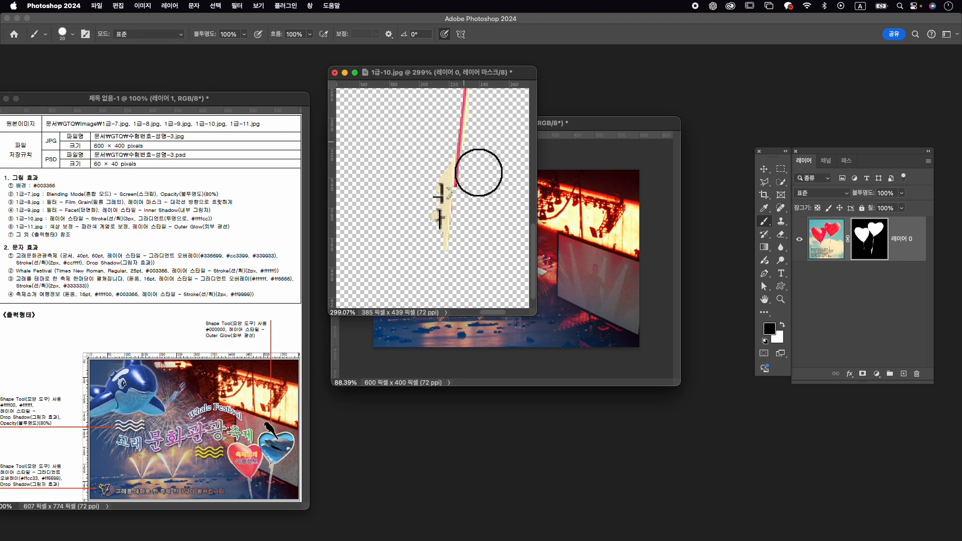
pyautogui.press('[')
pyautogui.press('[')
pyautogui.press('[')
pyautogui.press('[')
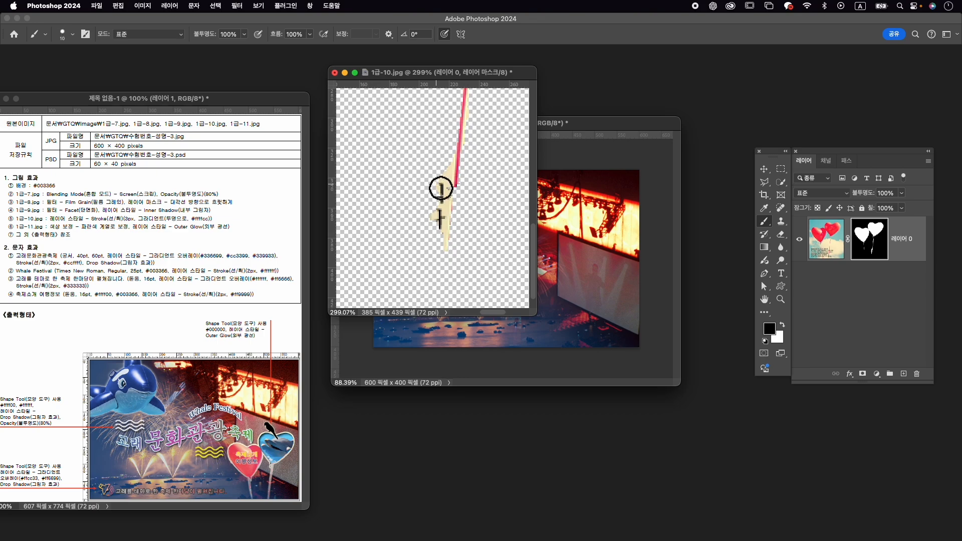
pyautogui.moveTo(449, 168)
pyautogui.mouseDown()
pyautogui.moveTo(446, 238)
pyautogui.moveTo(440, 218)
pyautogui.moveTo(432, 223)
pyautogui.moveTo(434, 201)
pyautogui.moveTo(445, 226)
pyautogui.moveTo(444, 206)
pyautogui.mouseUp()
pyautogui.moveTo(450, 161); pyautogui.dragTo(446, 222)
# - Clean the remaining pale fringe along the right balloon's string on the mask with a 6 px black brush
pyautogui.press('[')
pyautogui.moveTo(474, 116); pyautogui.dragTo(457, 266)
pyautogui.press('[')
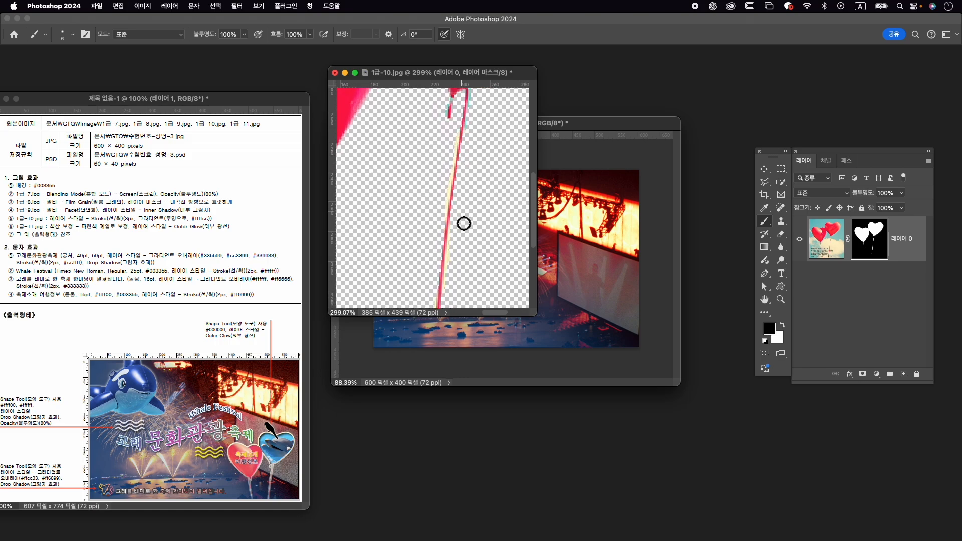
pyautogui.press('super+0')
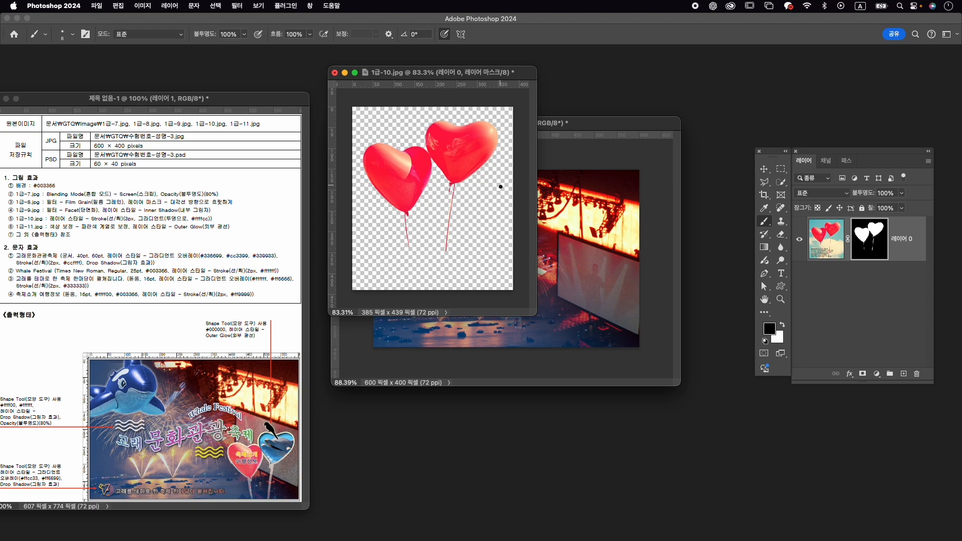
pyautogui.click(879, 219)
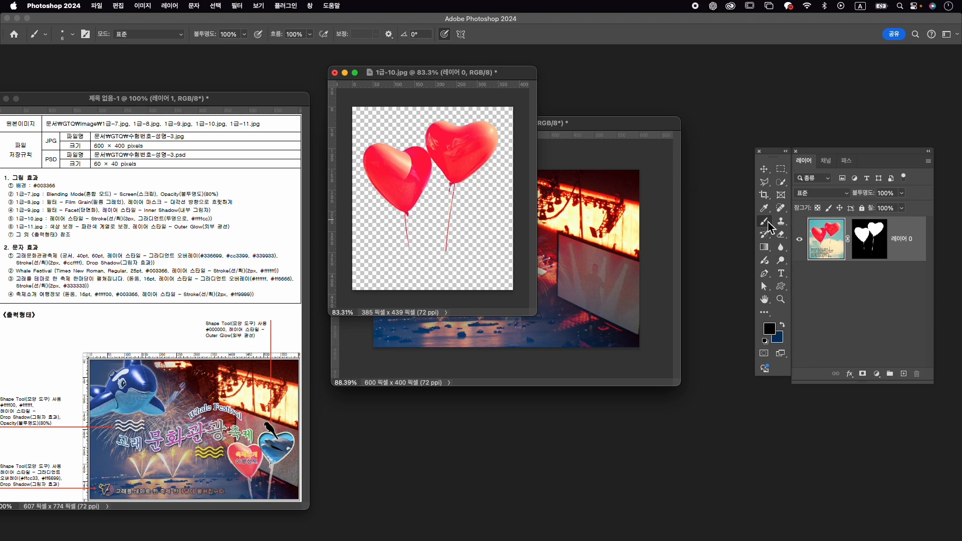
pyautogui.click(871, 246)
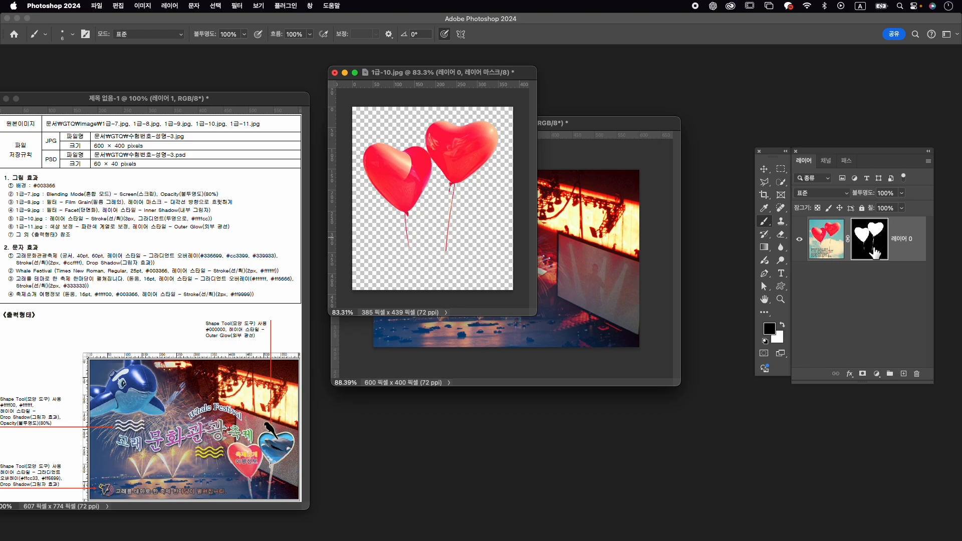
pyautogui.click(783, 325)
pyautogui.press(']')
pyautogui.press(']')
pyautogui.press(']')
# - Move the masked heart balloons into the poster document and close 1급-10.jpg without saving it
pyautogui.press('v')
pyautogui.moveTo(436, 145); pyautogui.dragTo(560, 277)
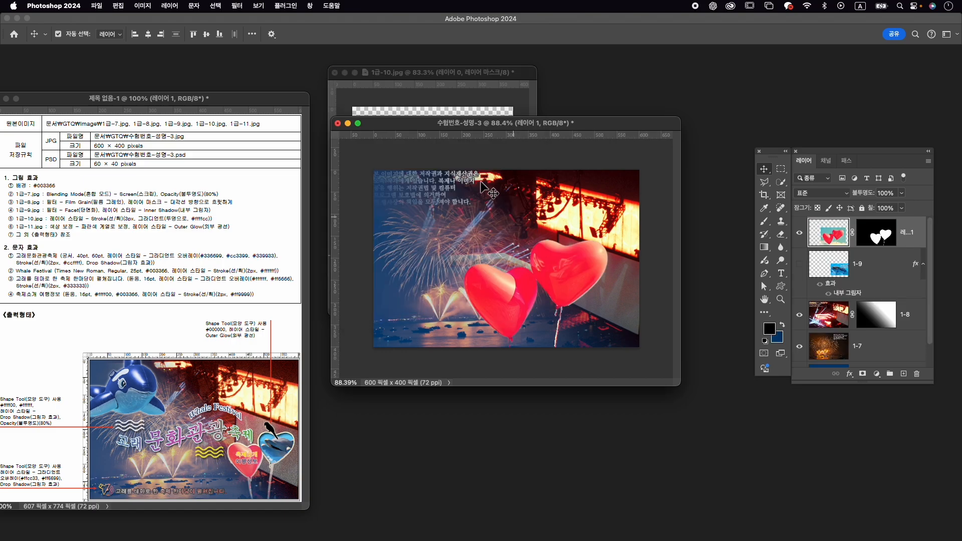
pyautogui.click(335, 72)
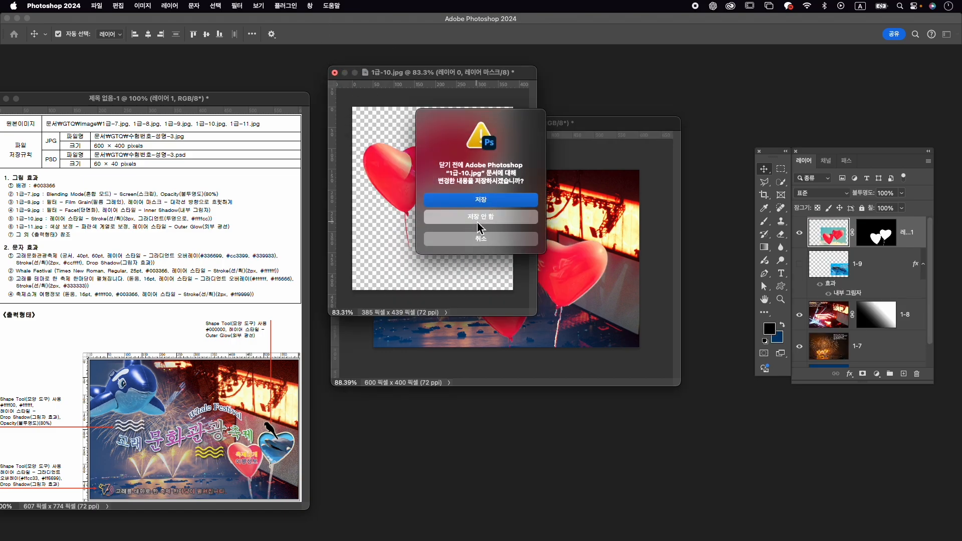
pyautogui.press('super+d')
# - Scale the heart balloons to about 67% in the poster's lower right corner and rename their layer 1-10
pyautogui.press('super+t')
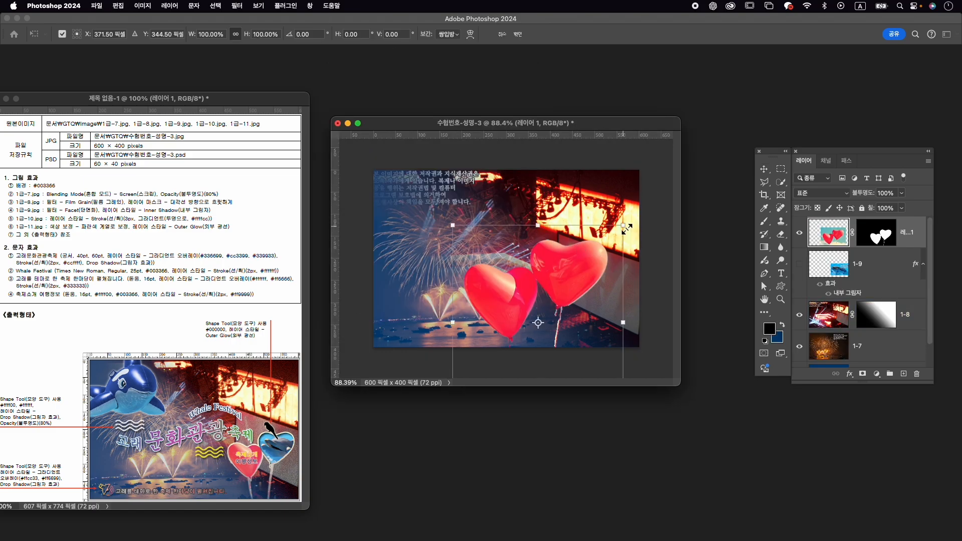
pyautogui.moveTo(629, 230); pyautogui.dragTo(622, 275)
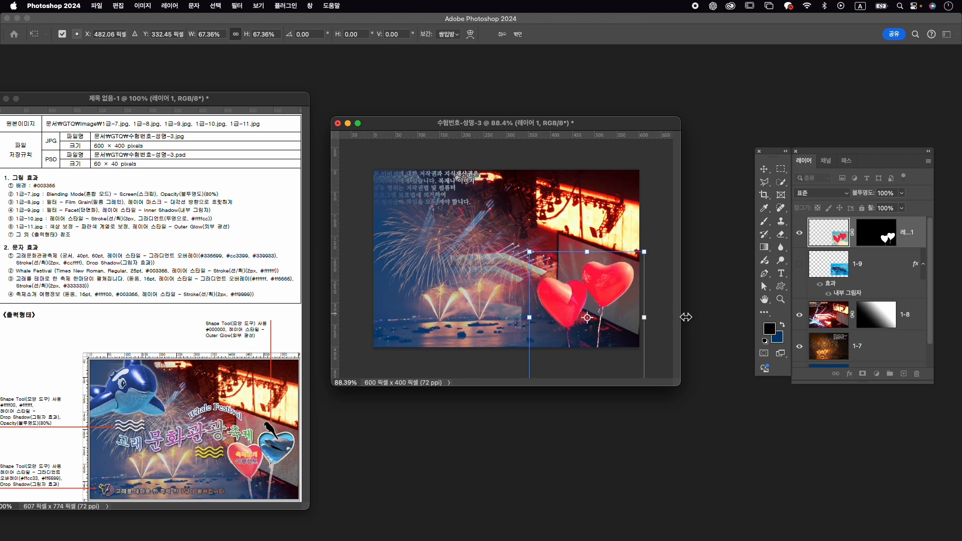
pyautogui.press('Return')
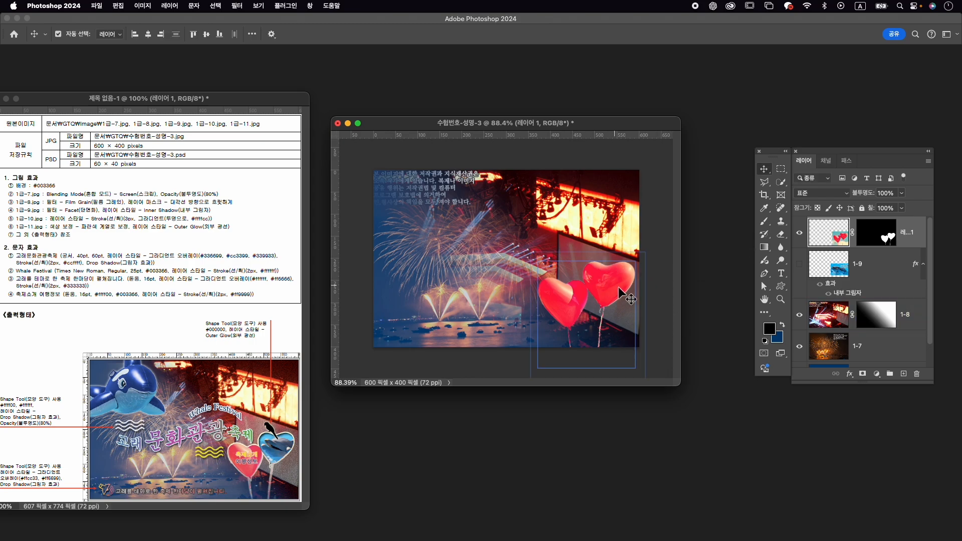
pyautogui.press('super+t')
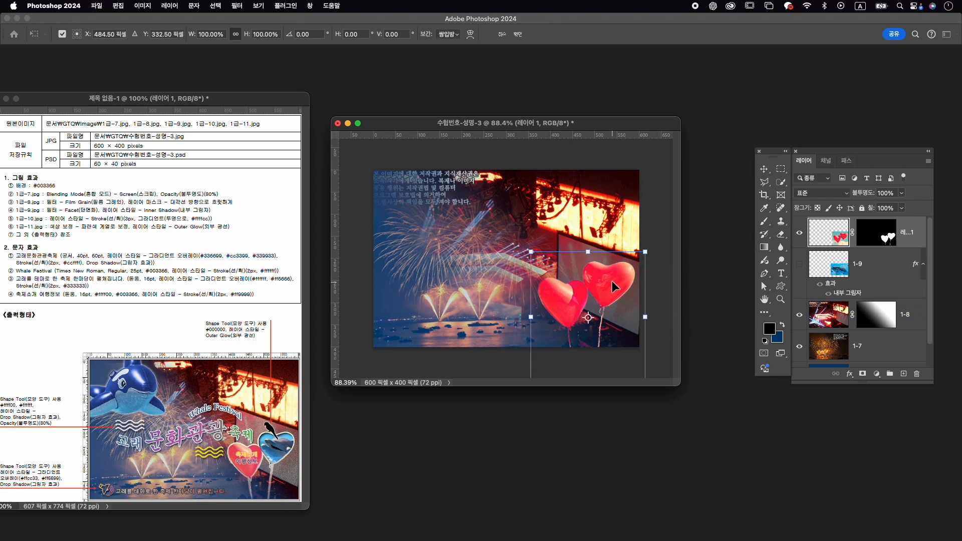
pyautogui.press('Return')
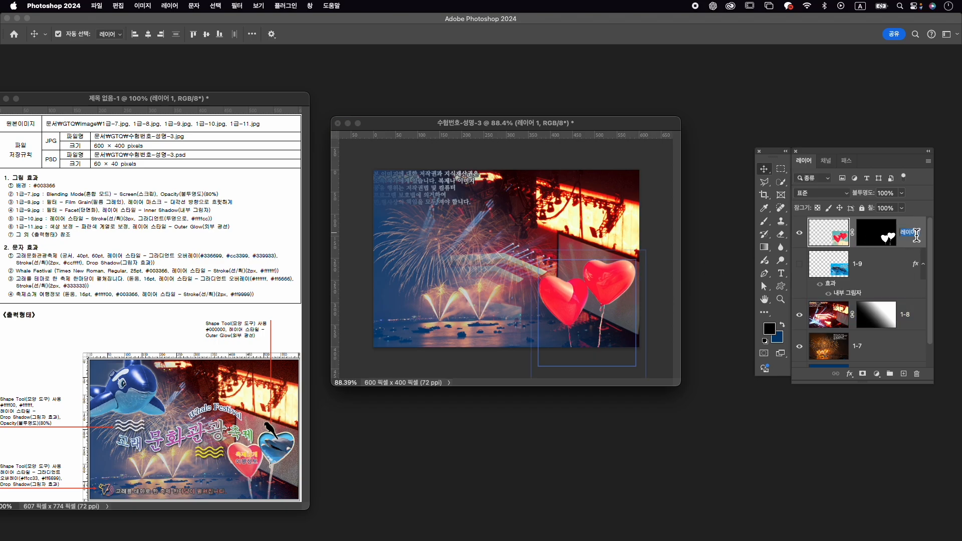
pyautogui.press('Return')
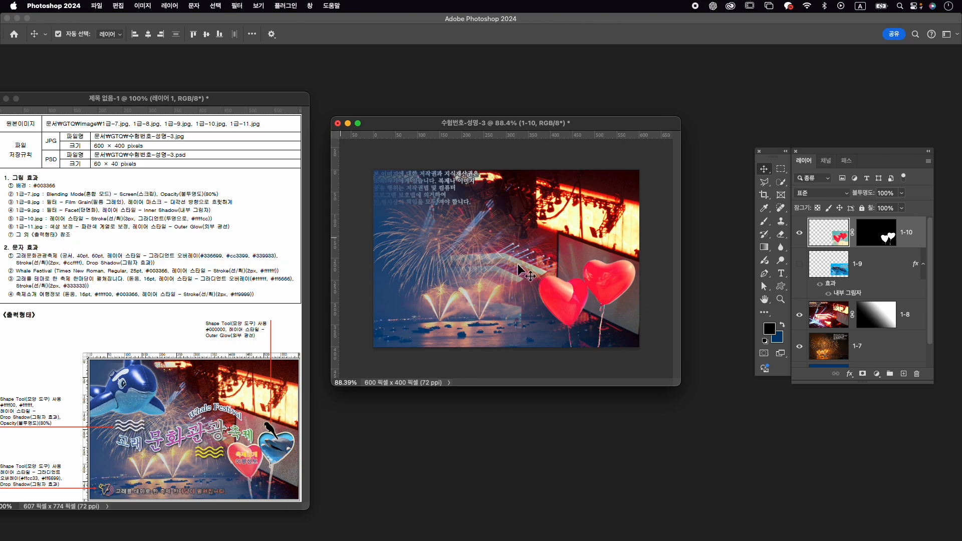
# - Add a 3 px gradient stroke to layer 1-10 with both colour stops set to #ffffcc
pyautogui.click(849, 374)
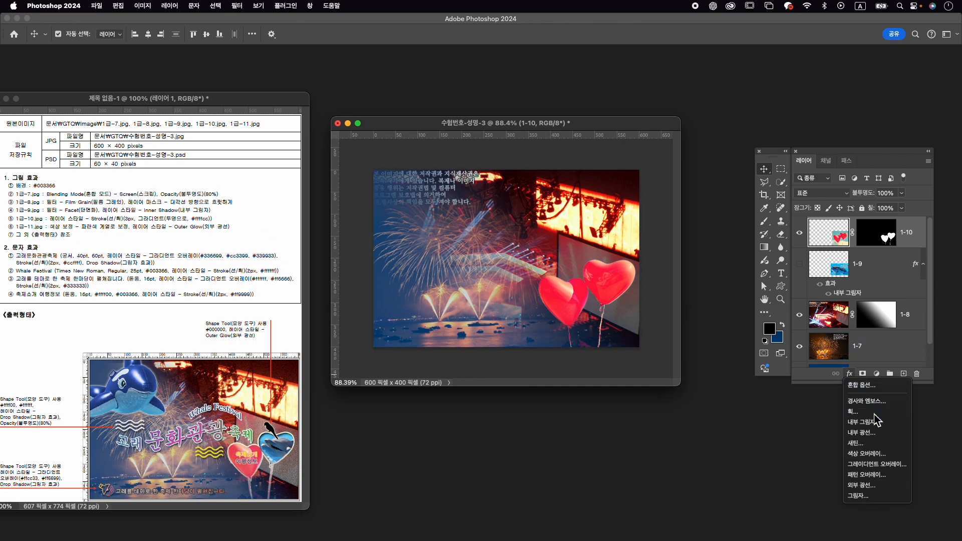
pyautogui.click(873, 413)
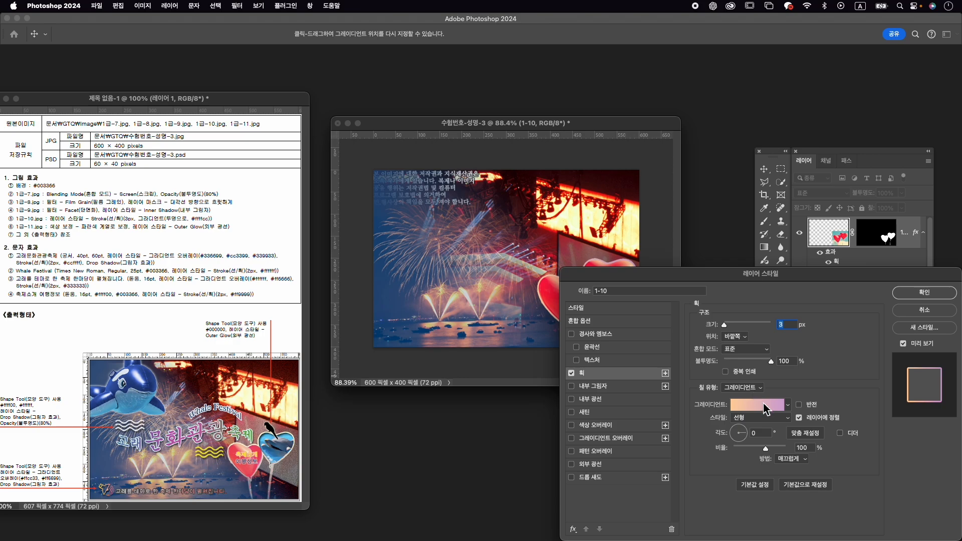
pyautogui.click(765, 406)
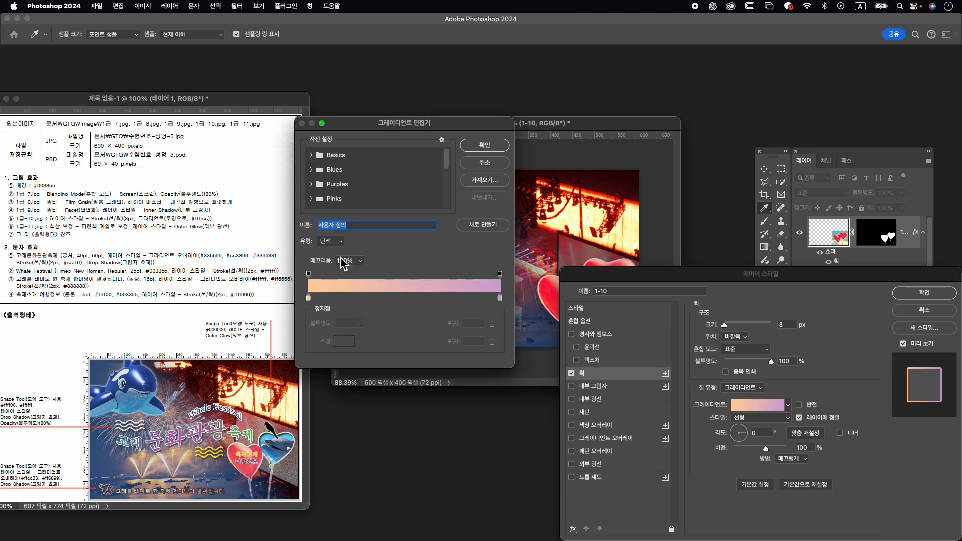
pyautogui.doubleClick(308, 298)
pyautogui.write('ffffcc')
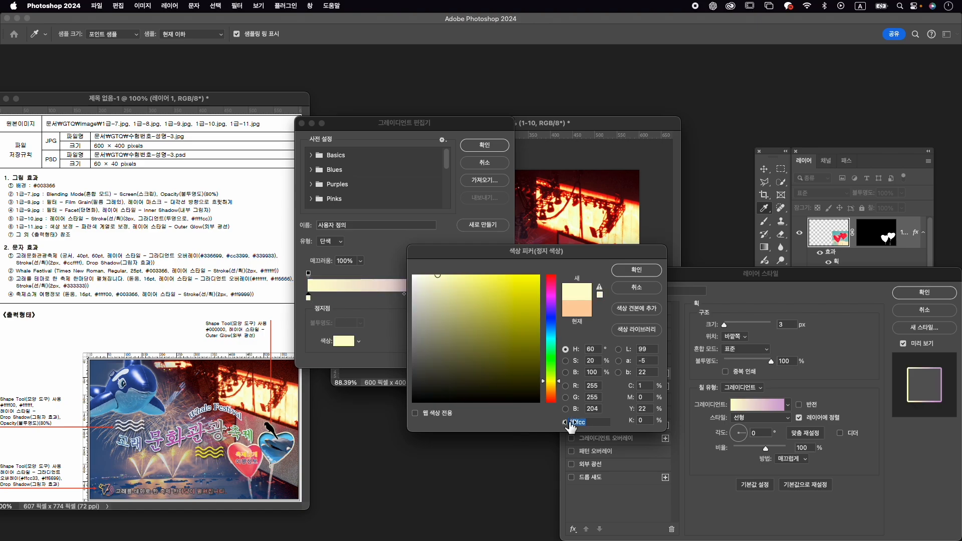
pyautogui.click(638, 273)
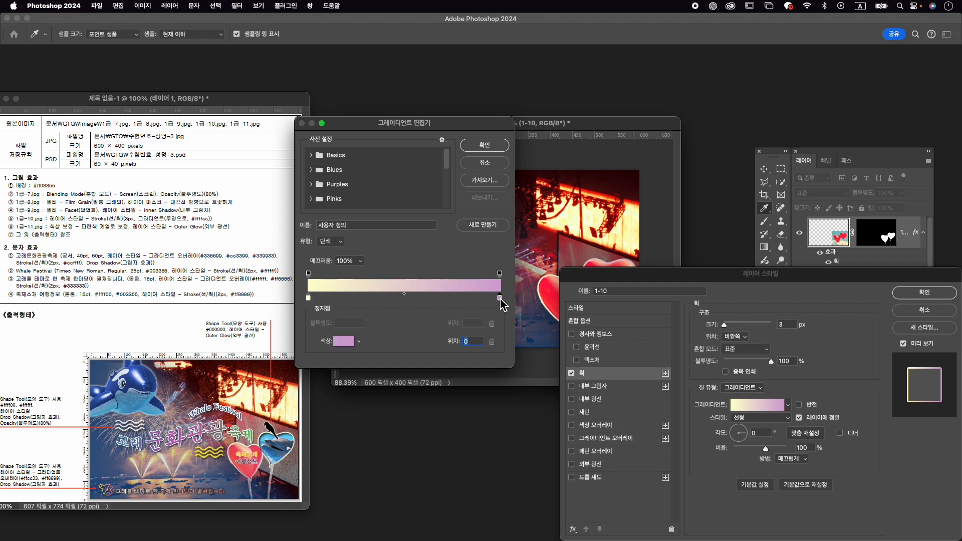
pyautogui.doubleClick(499, 298)
pyautogui.write('ffffcc')
pyautogui.click(641, 273)
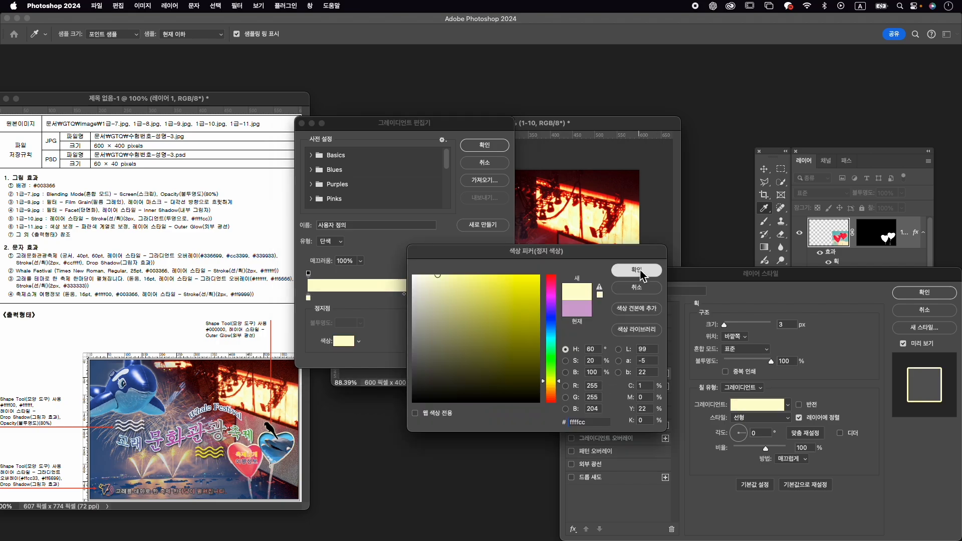
# - Set the stroke gradient's starting opacity stop to 0% and its angle to 92°, and apply the layer style
pyautogui.click(308, 273)
pyautogui.click(361, 323)
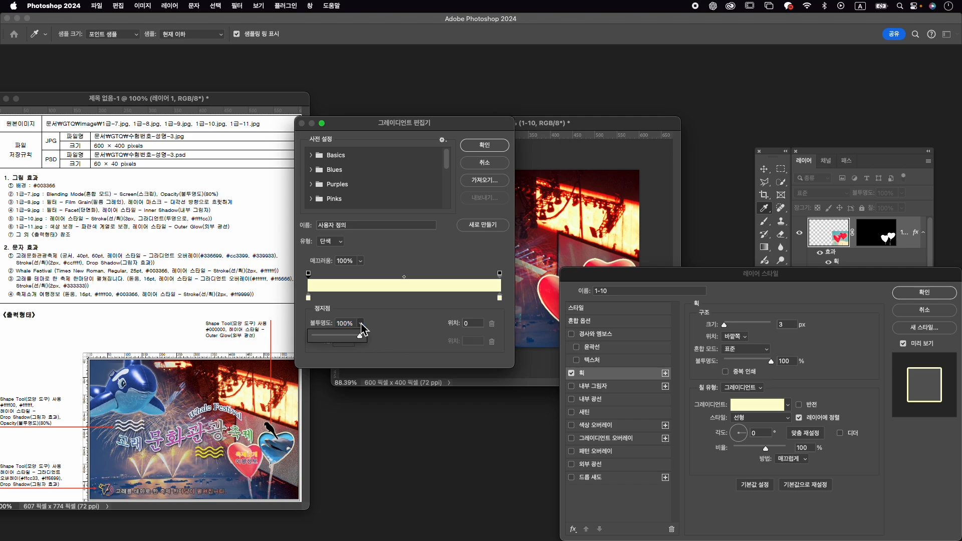
pyautogui.moveTo(328, 336); pyautogui.dragTo(314, 335)
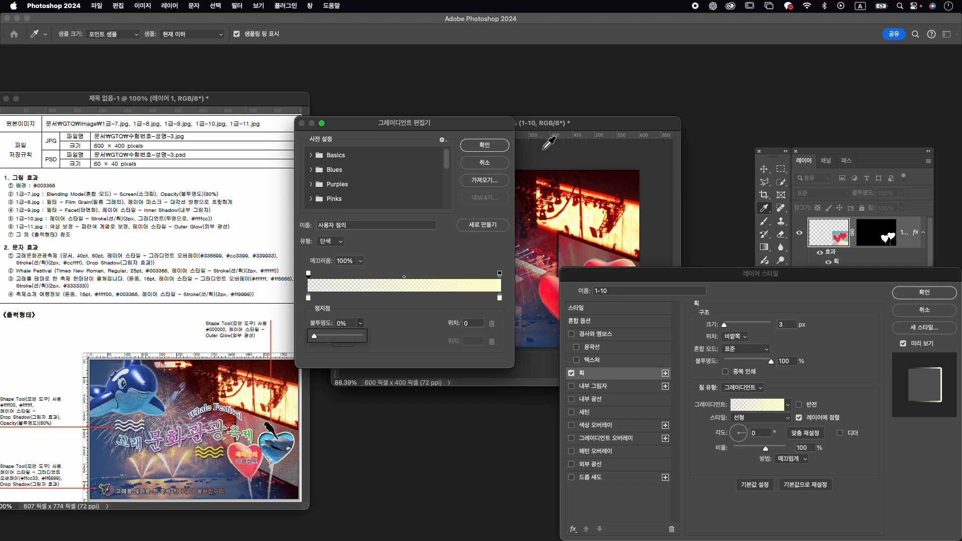
pyautogui.click(484, 145)
pyautogui.moveTo(663, 299); pyautogui.dragTo(628, 396)
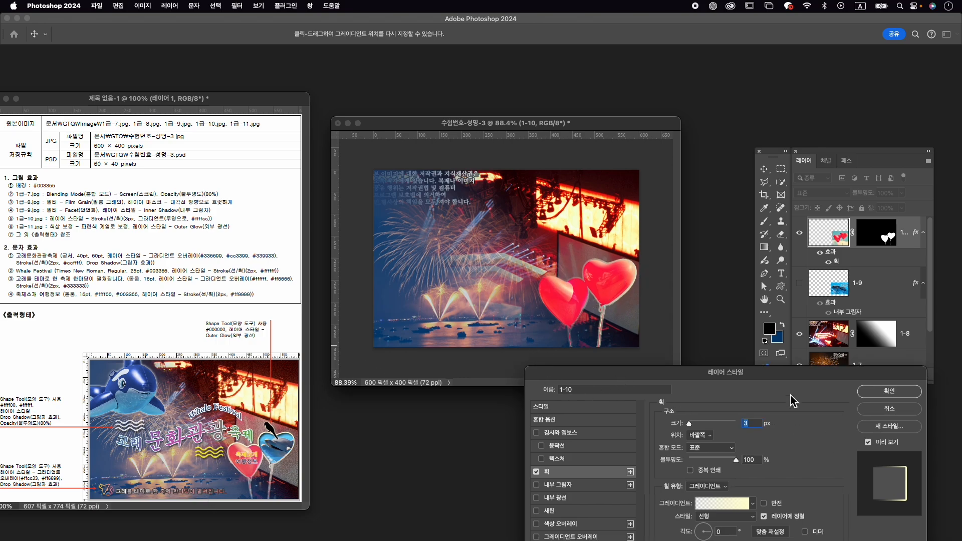
pyautogui.moveTo(783, 383); pyautogui.dragTo(774, 292)
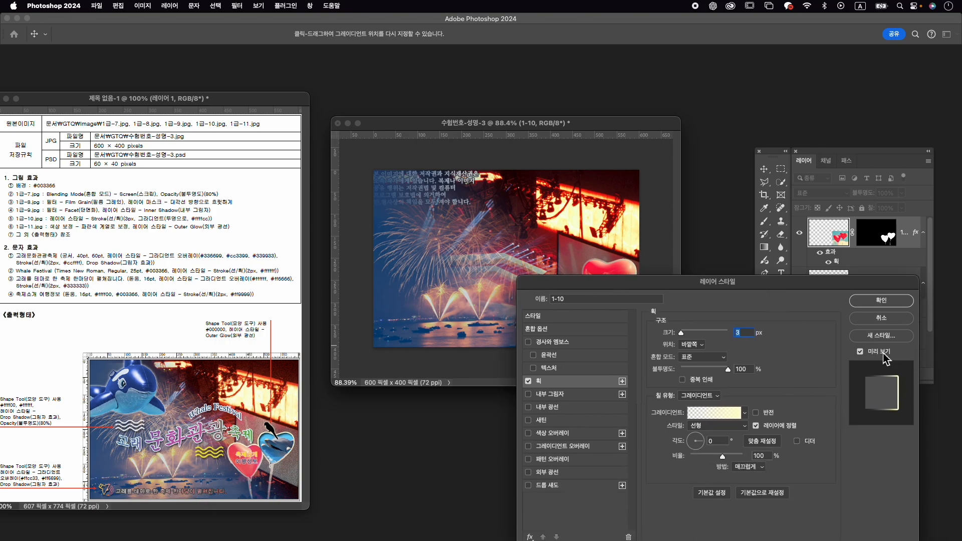
pyautogui.moveTo(695, 451); pyautogui.dragTo(696, 439)
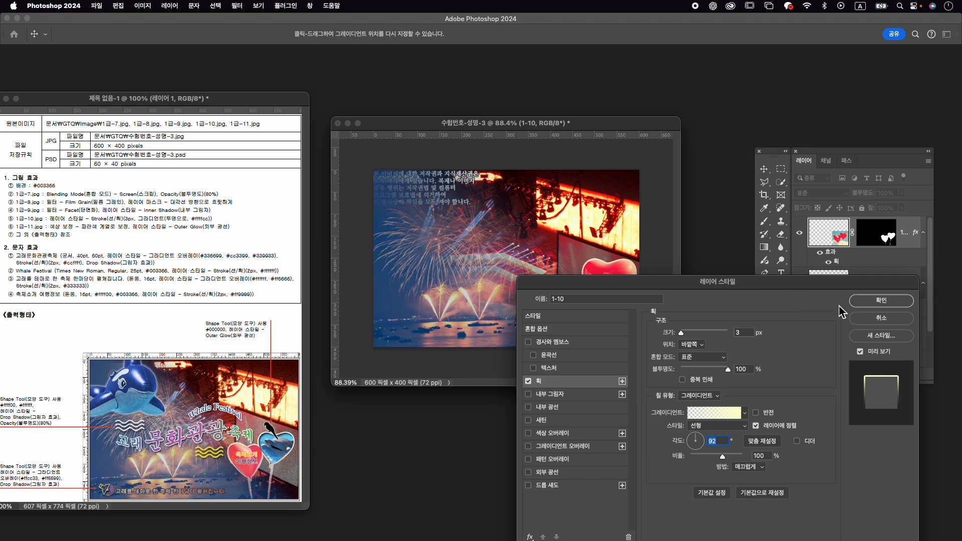
pyautogui.click(877, 301)
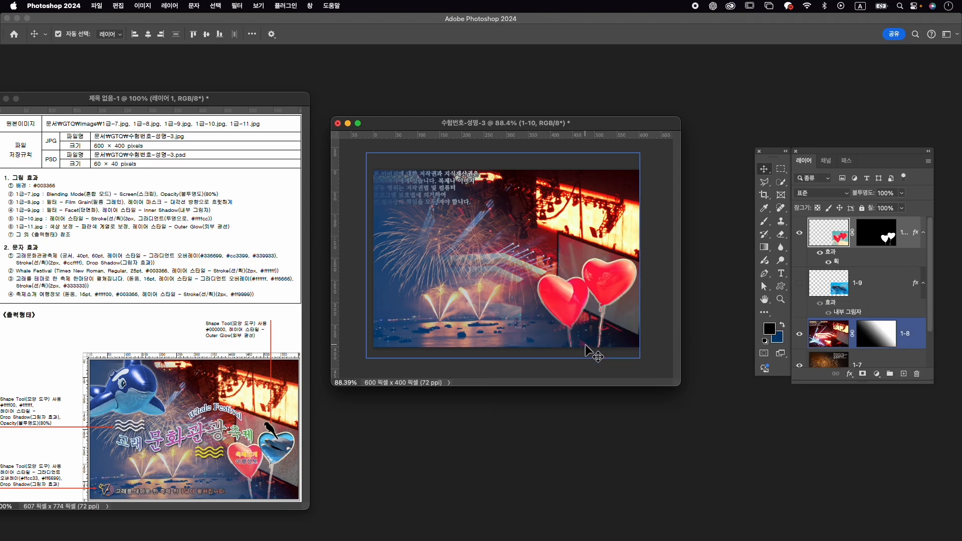
# - Place the dolphin layer 1-9 above the balloon layer and show it at 59% opacity
pyautogui.moveTo(869, 285); pyautogui.dragTo(865, 220)
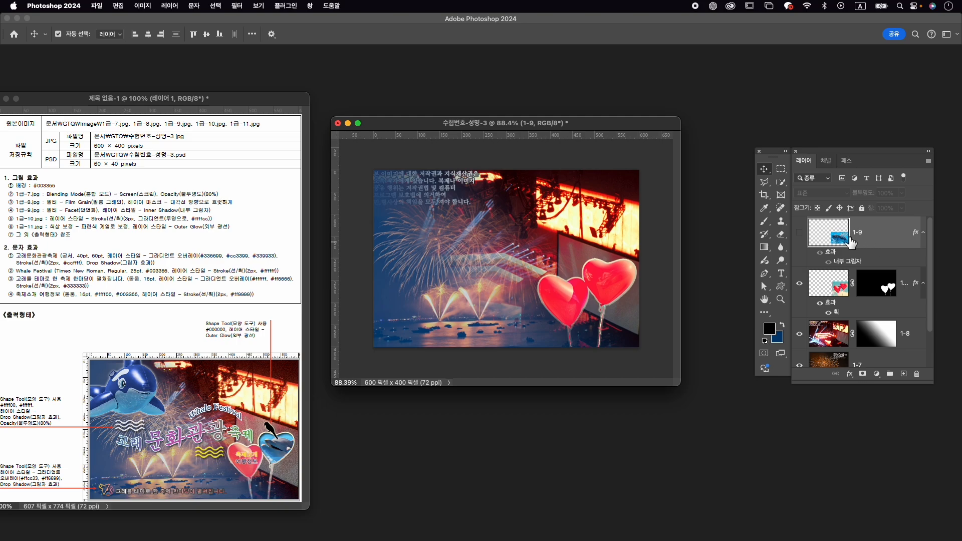
pyautogui.click(799, 233)
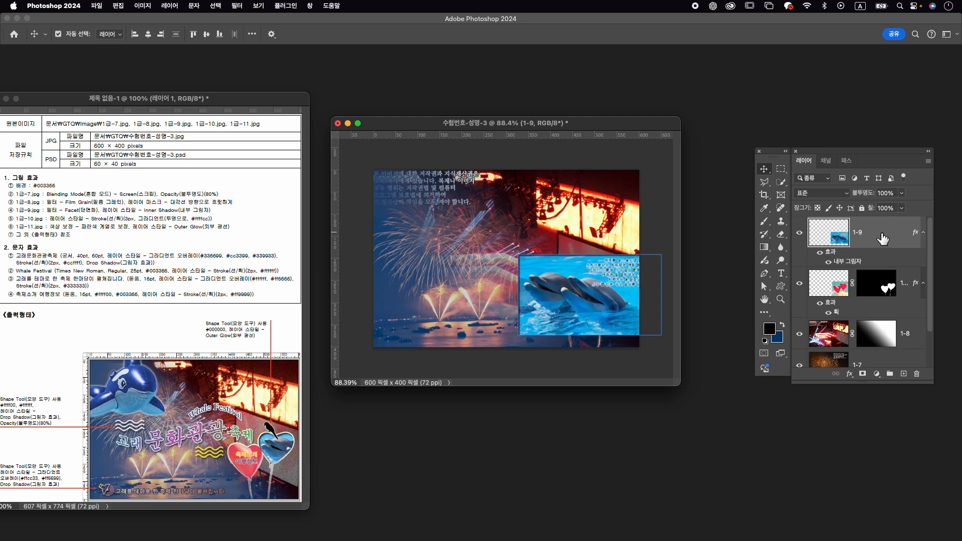
pyautogui.press('6')
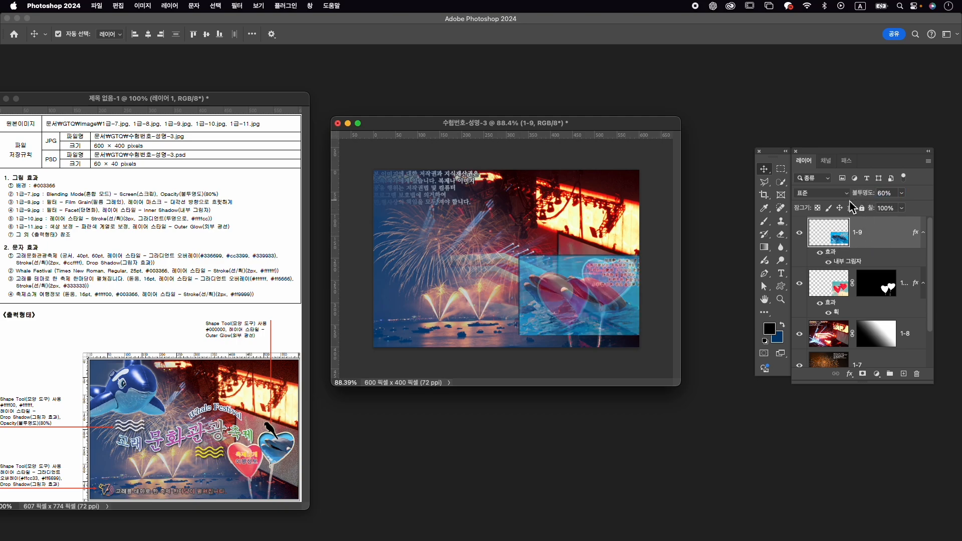
pyautogui.moveTo(872, 201); pyautogui.dragTo(870, 201)
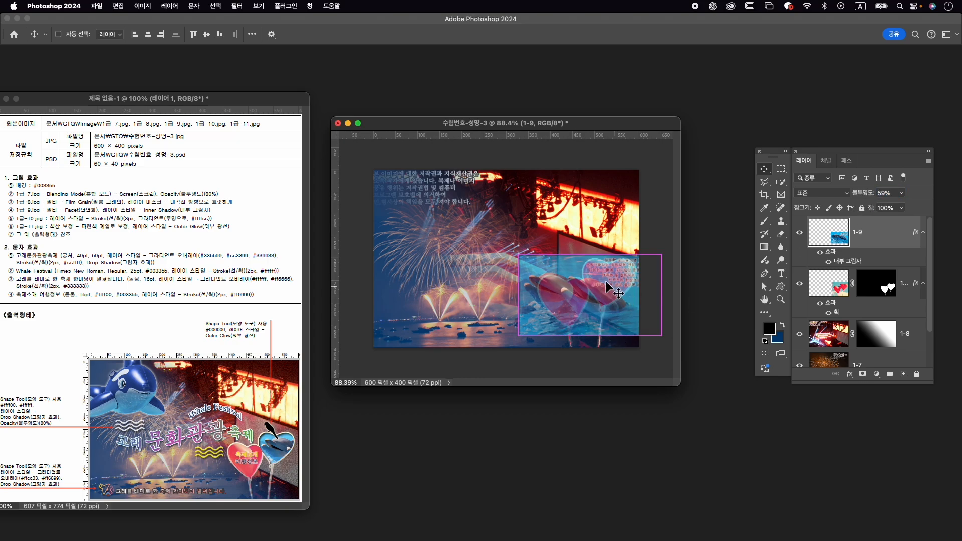
# - Position the dolphins over the right heart balloon and restore layer 1-9 to 100% opacity
pyautogui.press('super+t')
pyautogui.moveTo(616, 280); pyautogui.dragTo(683, 278)
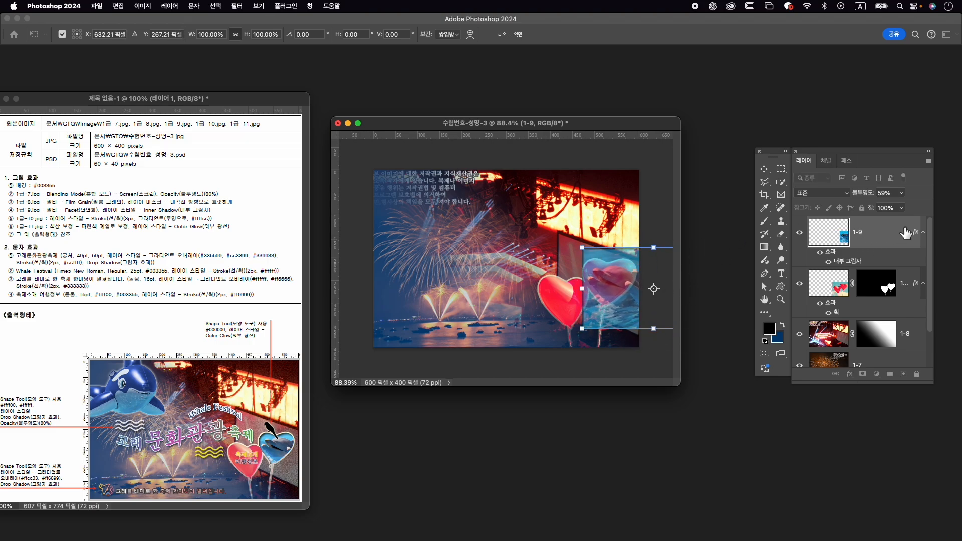
pyautogui.moveTo(864, 196); pyautogui.dragTo(916, 201)
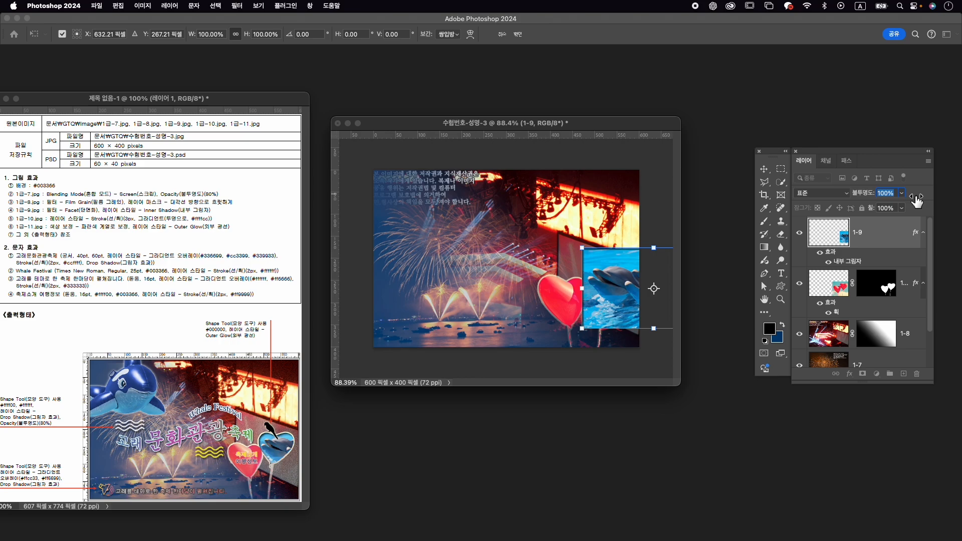
# - Hide layer 1-9, select the right heart on layer 1-10 with the Object Selection tool, and make layer 1-9 active and visible again
pyautogui.click(799, 232)
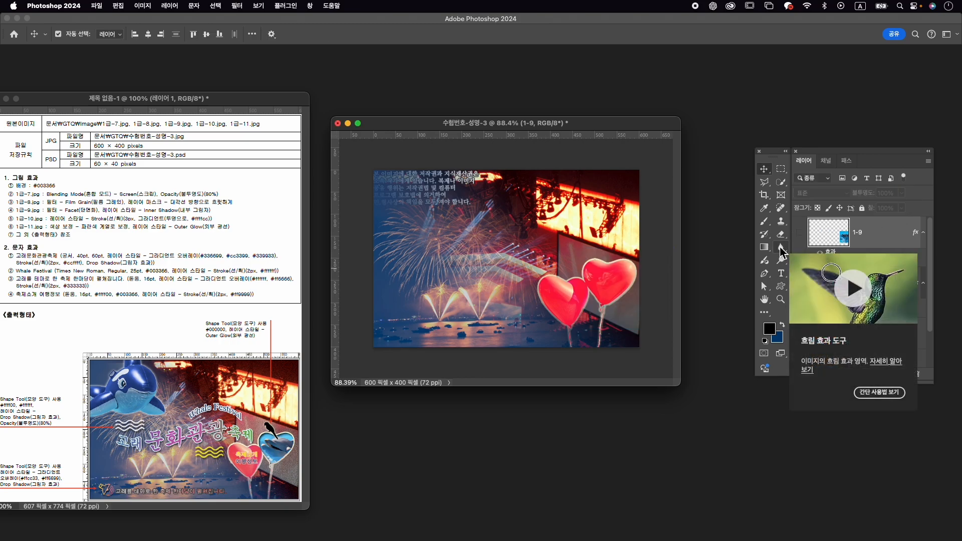
pyautogui.click(841, 289)
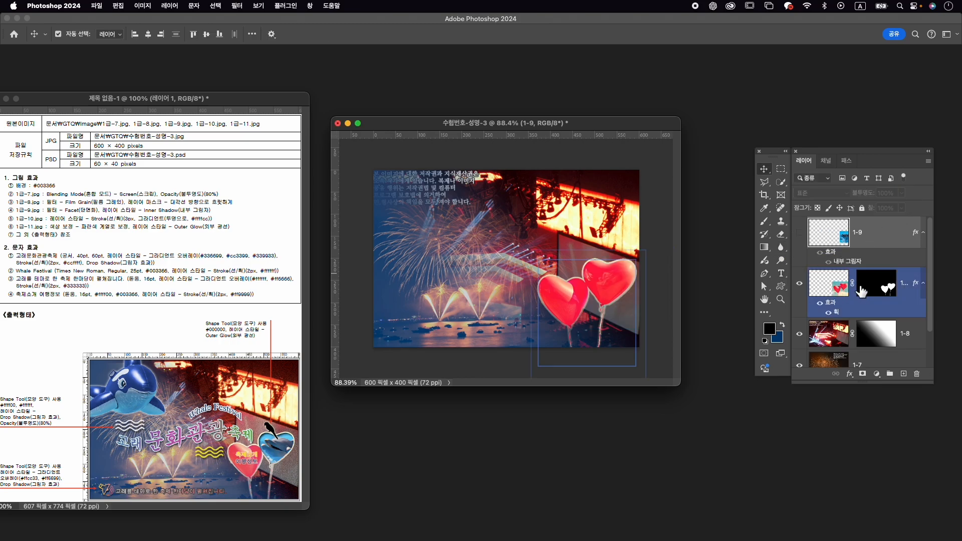
pyautogui.click(906, 285)
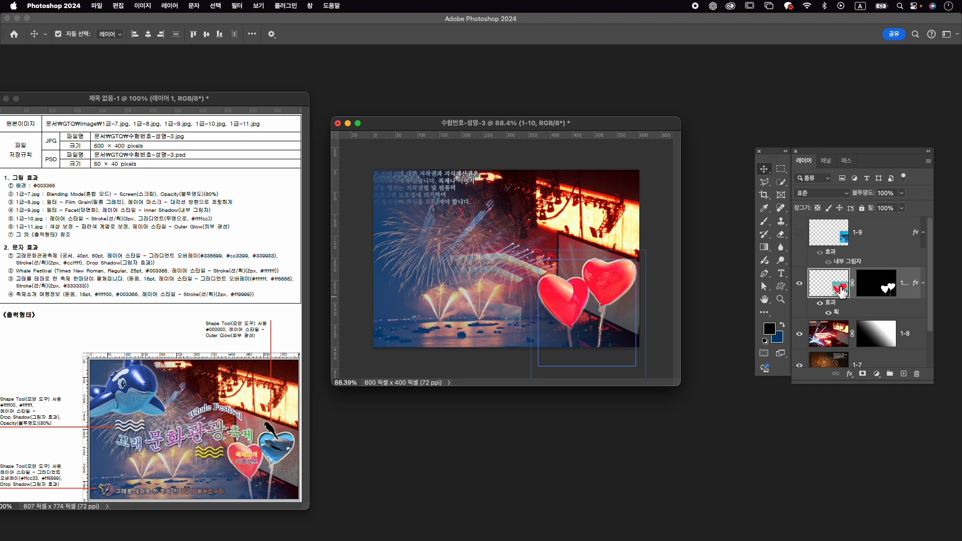
pyautogui.rightClick(781, 182)
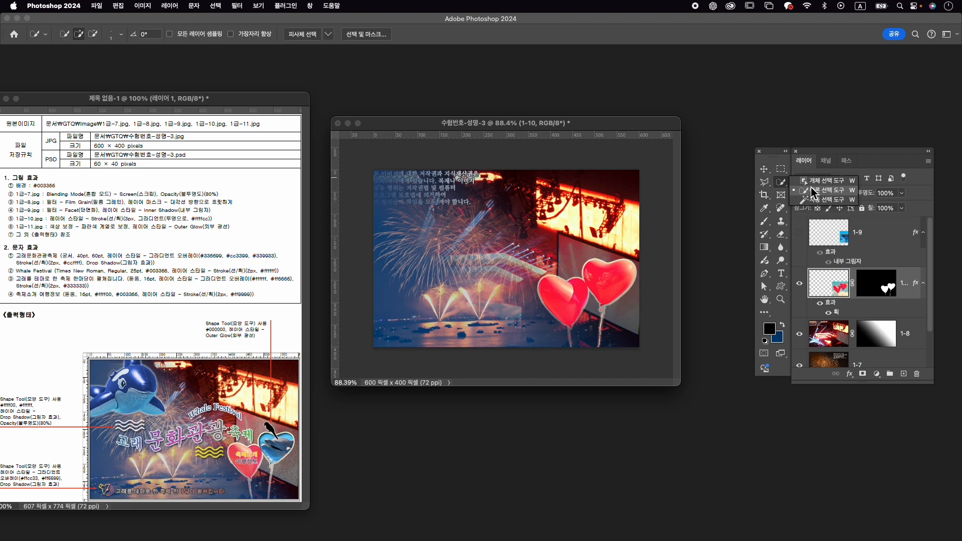
pyautogui.click(814, 182)
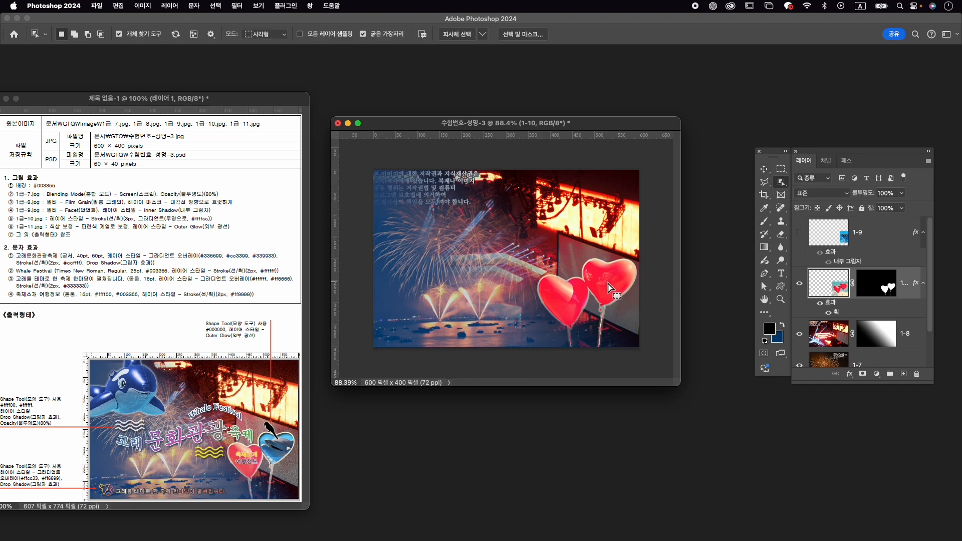
pyautogui.click(641, 285)
pyautogui.click(882, 234)
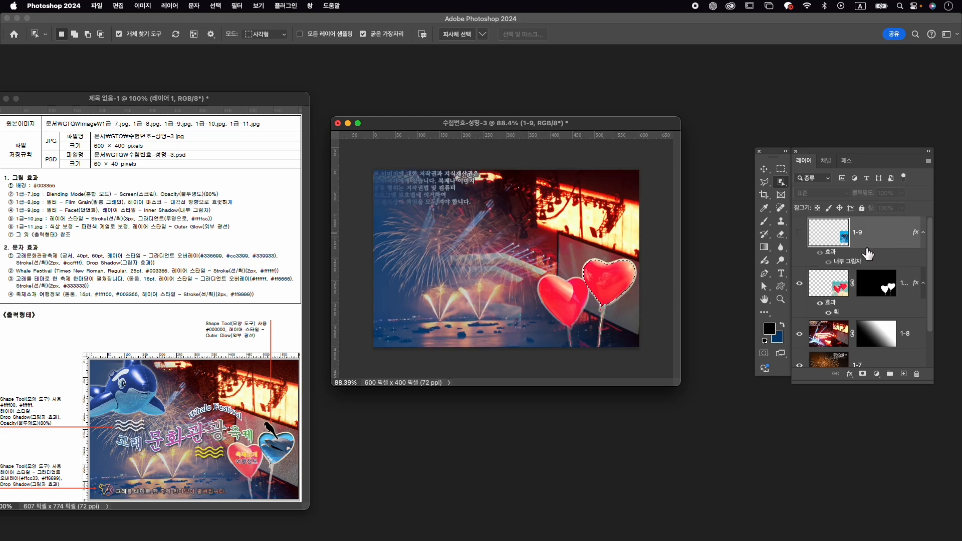
pyautogui.click(800, 235)
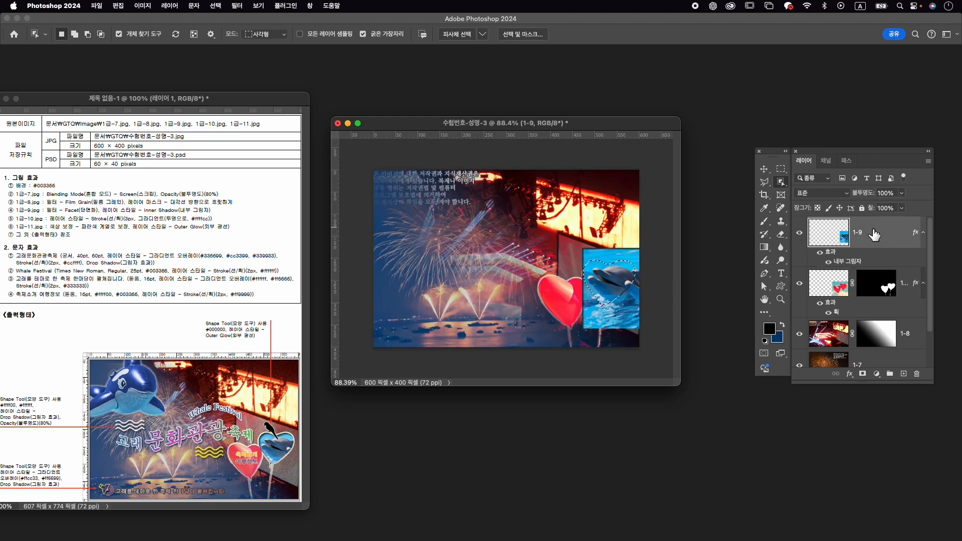
# - Mask the dolphin layer 1-9 with the right heart selection, then target the layer image instead of its mask
pyautogui.click(863, 375)
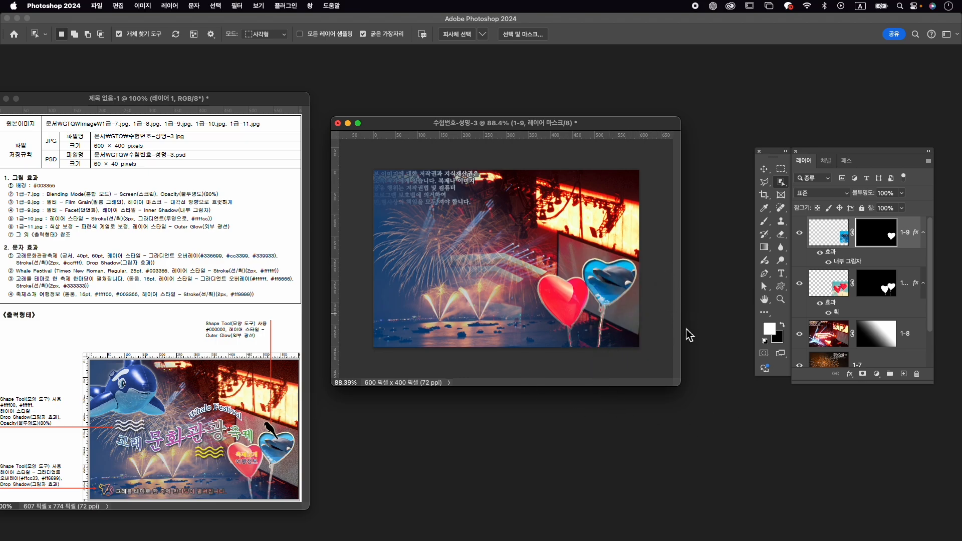
pyautogui.click(764, 170)
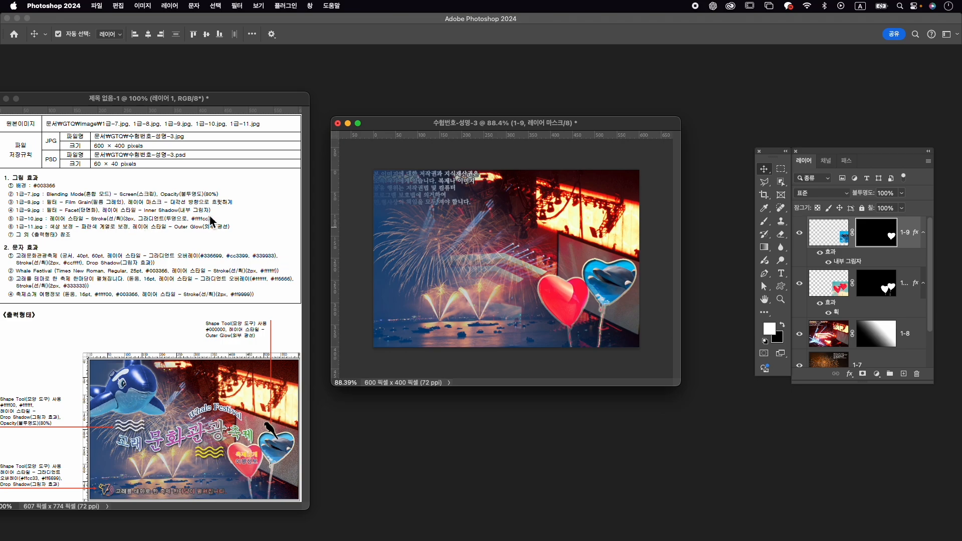
pyautogui.press('super+2')
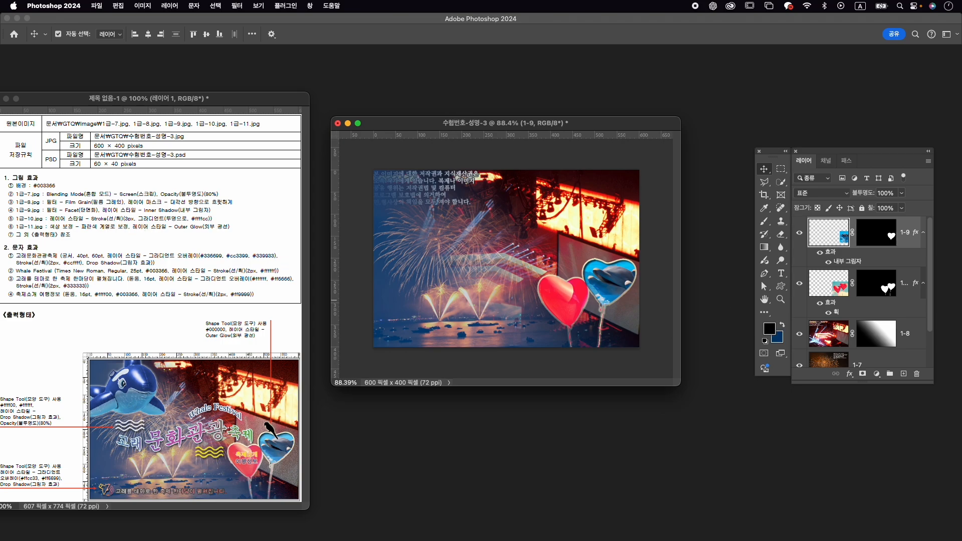
# - Open the source image 1급-11.jpg from the Image folder and place its window above the poster document
pyautogui.press('super+o')
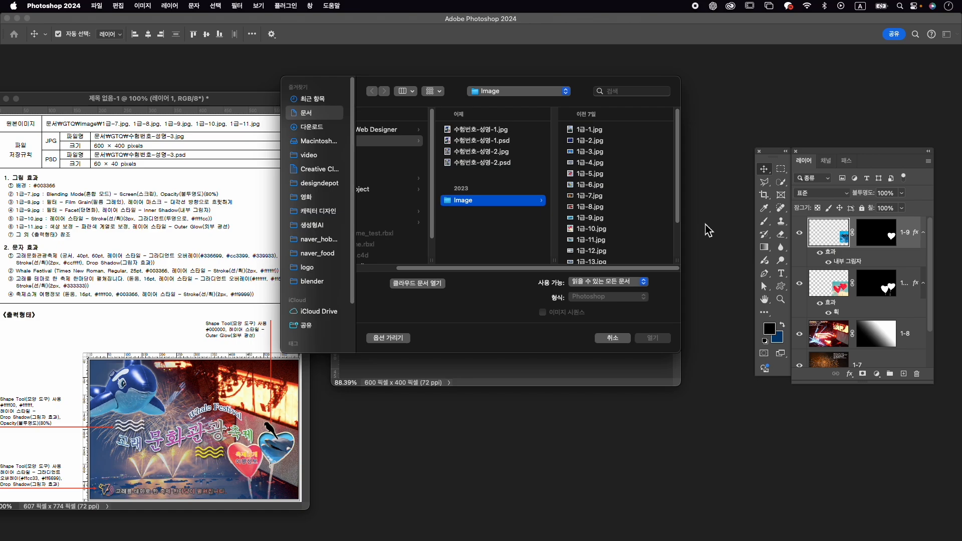
pyautogui.click(591, 240)
pyautogui.click(653, 337)
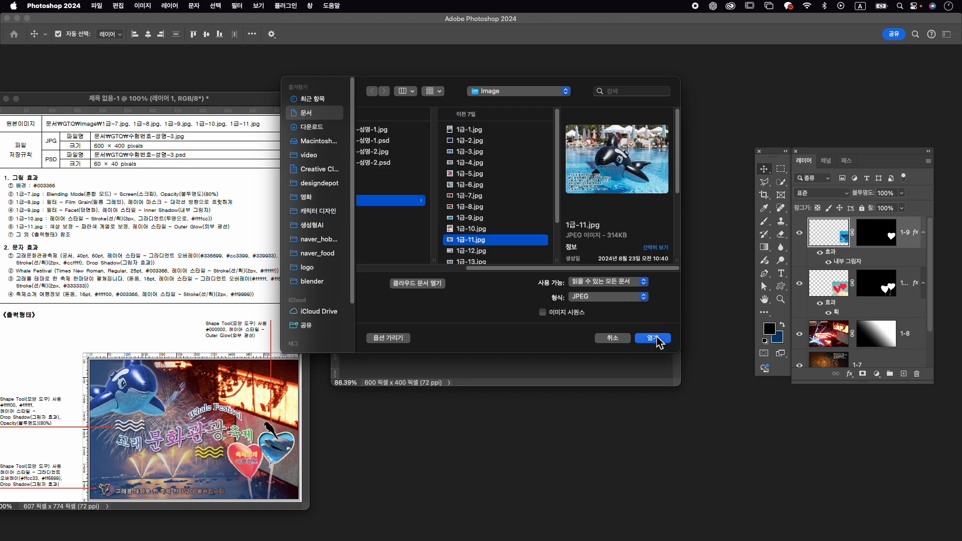
pyautogui.moveTo(249, 82); pyautogui.dragTo(527, 98)
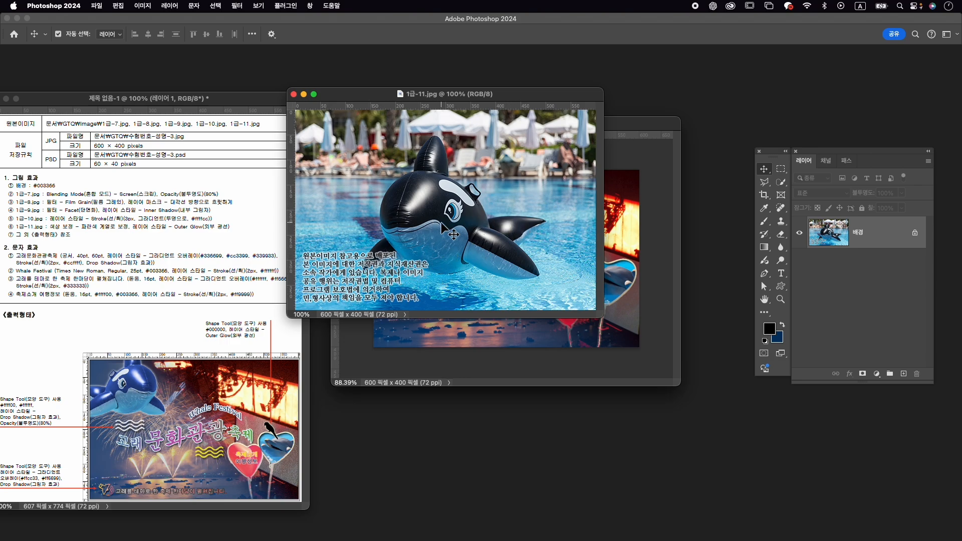
# - Select the inflatable whale in 1급-11.jpg with the Object Selection tool
pyautogui.click(781, 181)
pyautogui.click(814, 183)
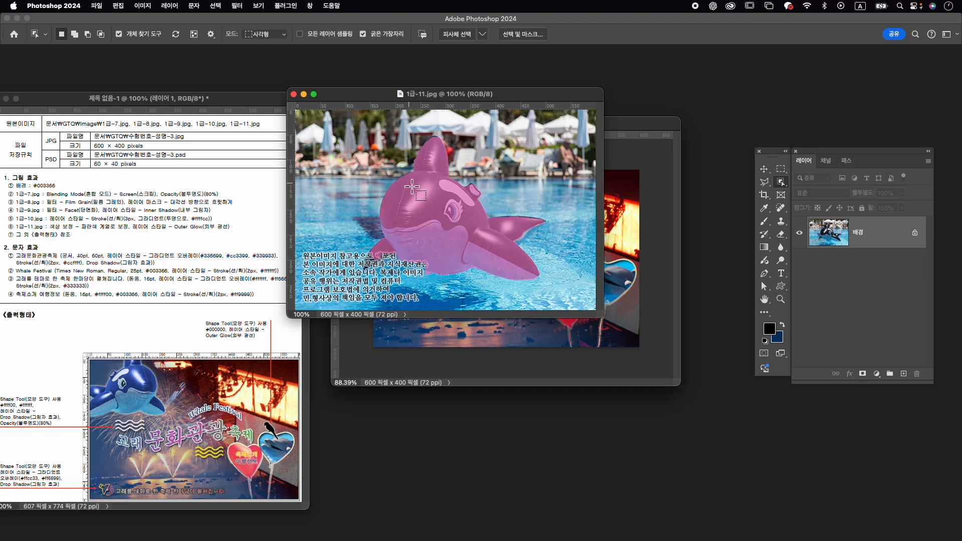
pyautogui.click(393, 241)
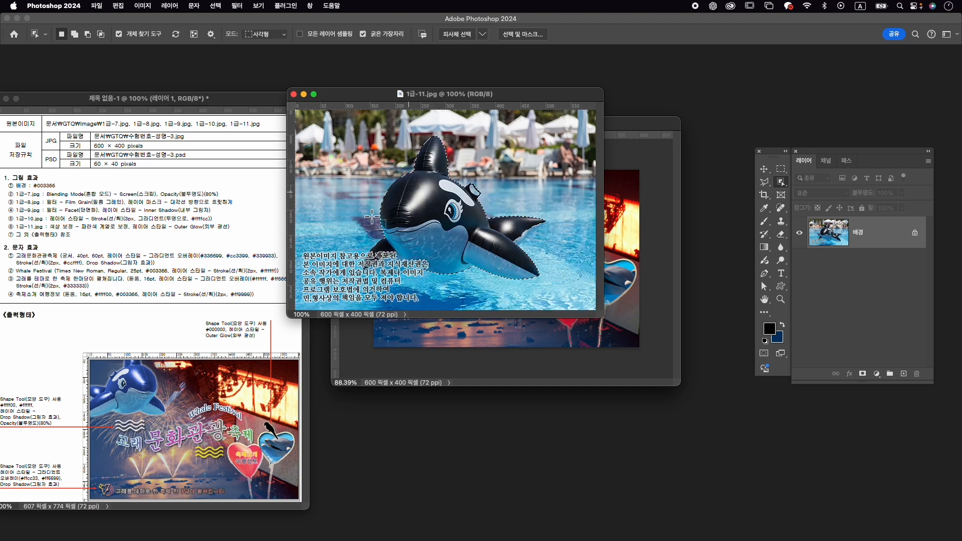
# - Refine the whale selection around the left fin beneath the caption text with the Quick Selection tool
pyautogui.click(786, 182)
pyautogui.click(827, 193)
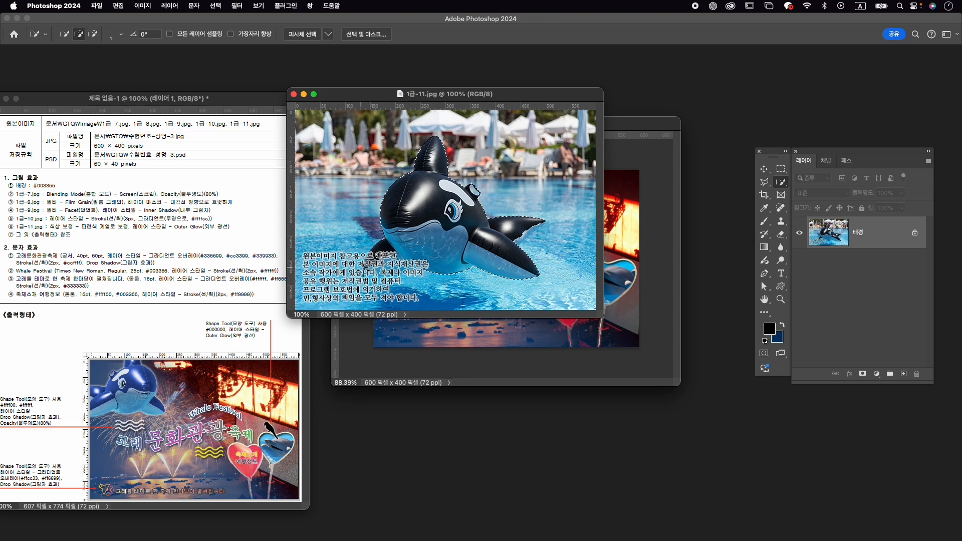
pyautogui.scroll(3, 385, 251)
pyautogui.scroll(5, 385, 251)
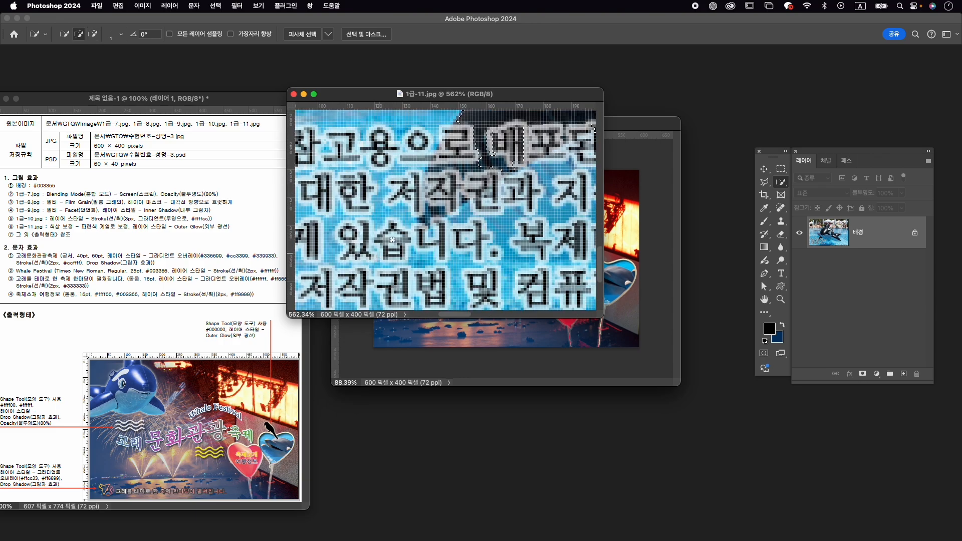
pyautogui.moveTo(431, 193)
pyautogui.mouseDown()
pyautogui.moveTo(434, 208)
pyautogui.moveTo(443, 200)
pyautogui.mouseUp()
pyautogui.moveTo(493, 158); pyautogui.dragTo(541, 139)
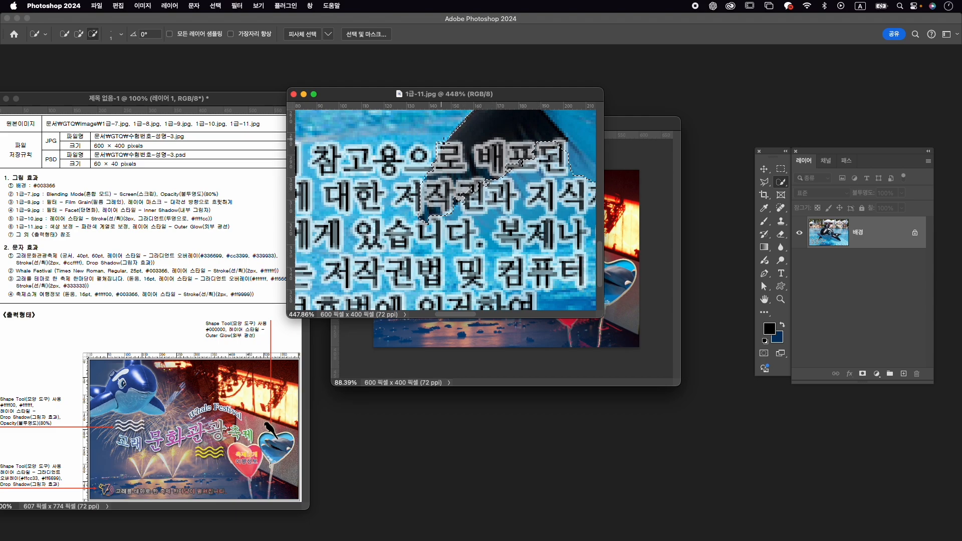
pyautogui.hscroll(3, 425, 203)
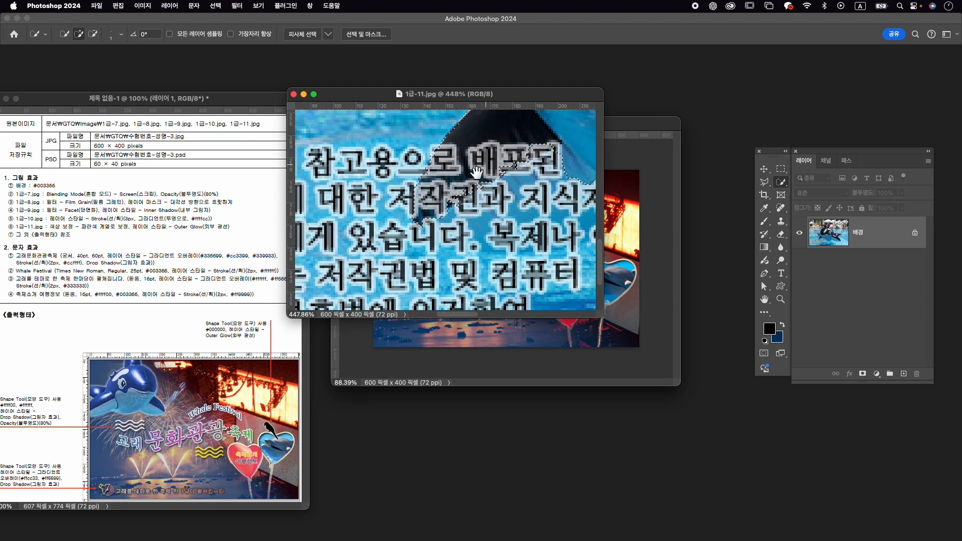
pyautogui.scroll(2, 424, 206)
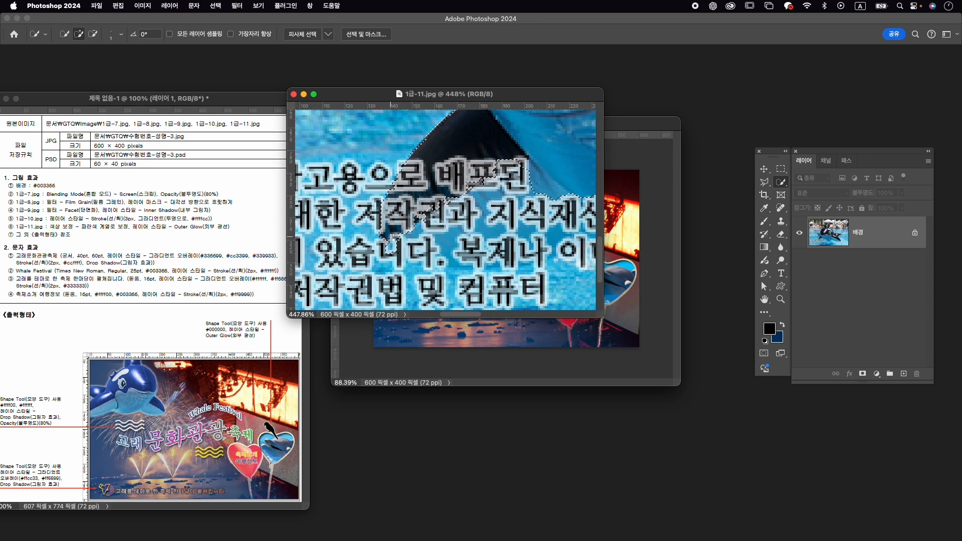
pyautogui.press('alt')
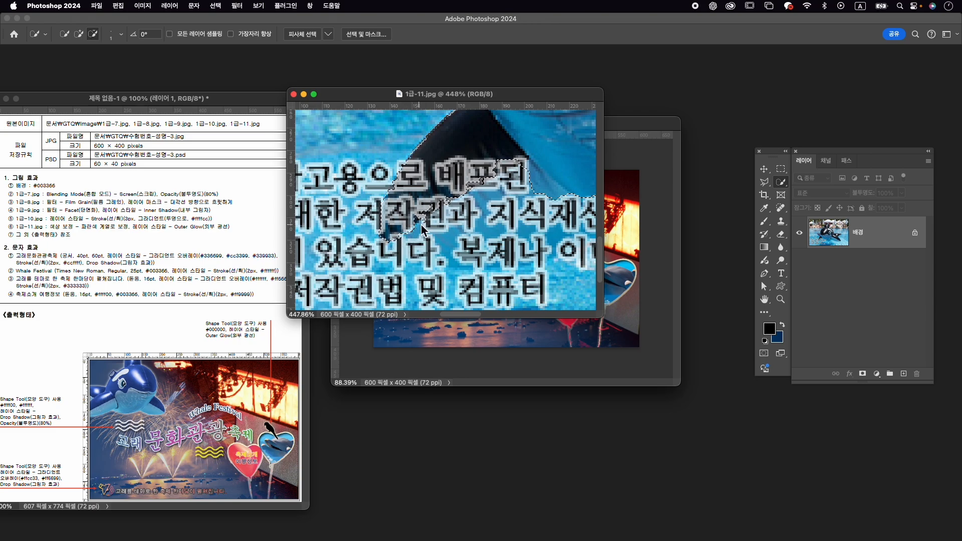
pyautogui.press('alt')
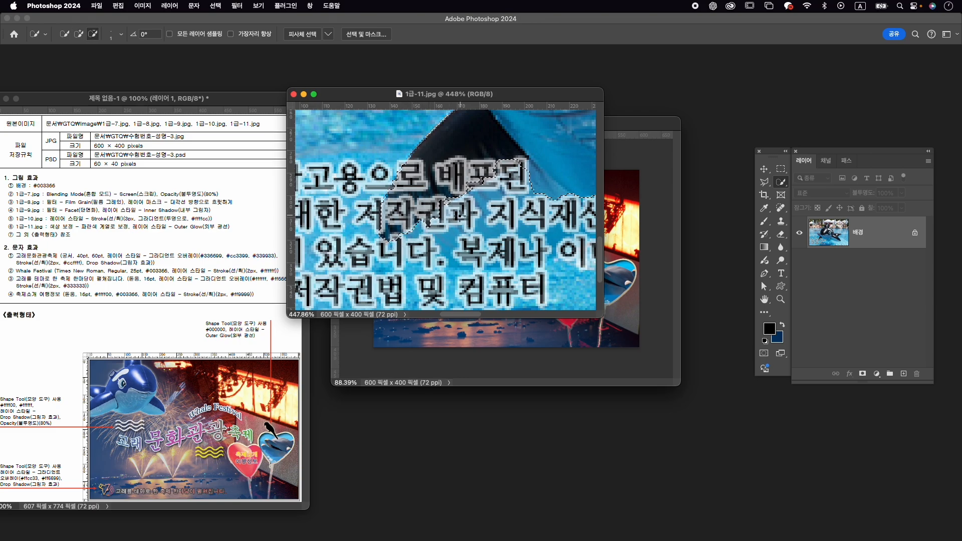
pyautogui.moveTo(482, 179); pyautogui.dragTo(410, 229)
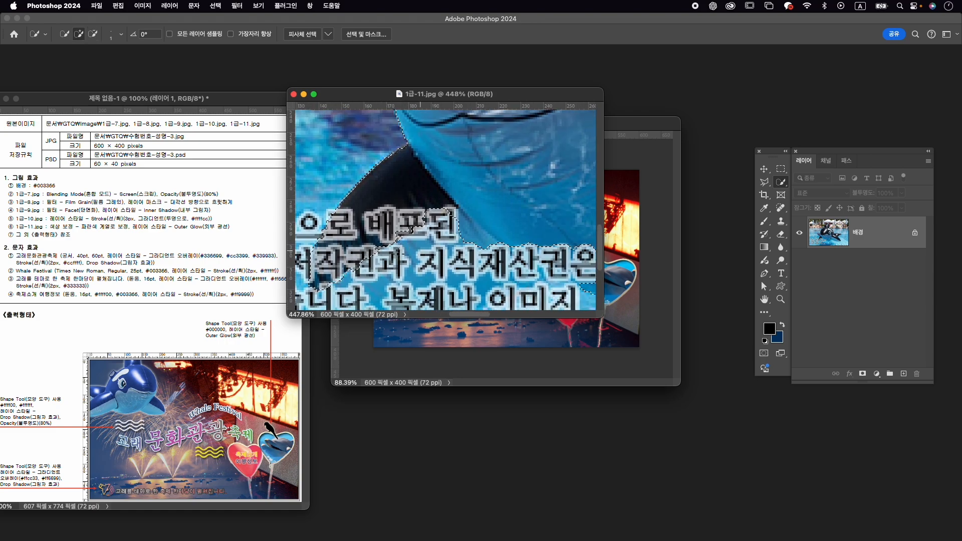
# - Refine the selection along the whale's lower belly edge, using a Quick Selection brush size of 7
pyautogui.moveTo(541, 241); pyautogui.dragTo(480, 186)
pyautogui.scroll(-5, 450, 194)
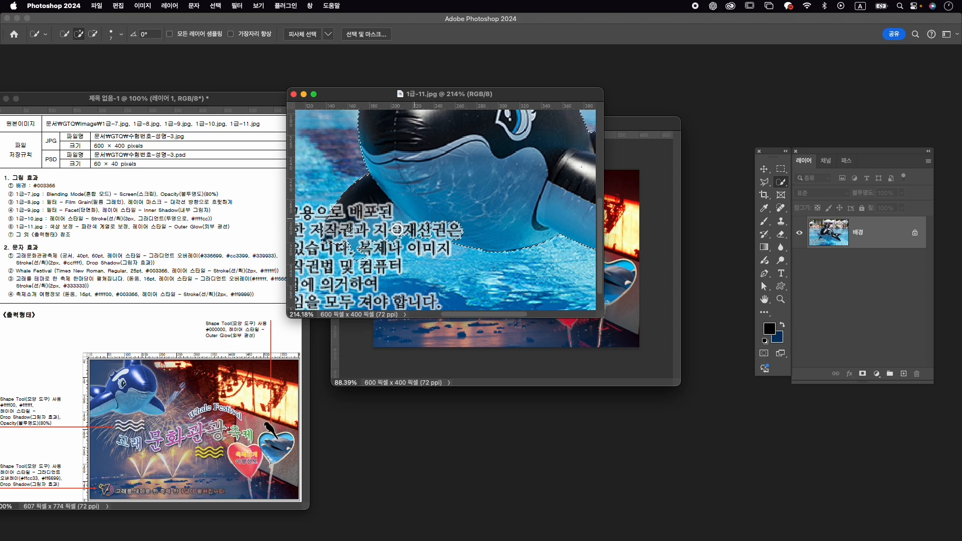
pyautogui.press('alt')
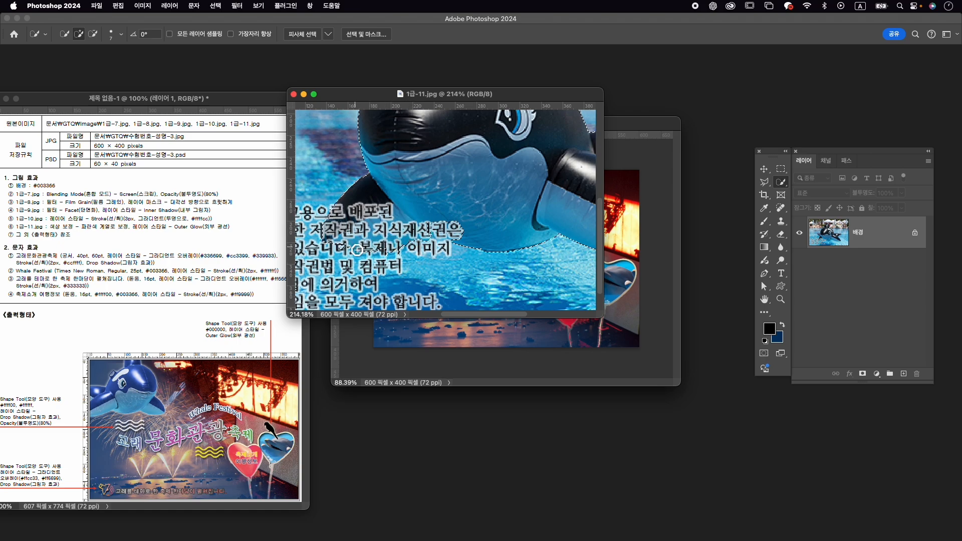
pyautogui.press('alt')
pyautogui.hscroll(5, 395, 262)
pyautogui.scroll(1, 396, 262)
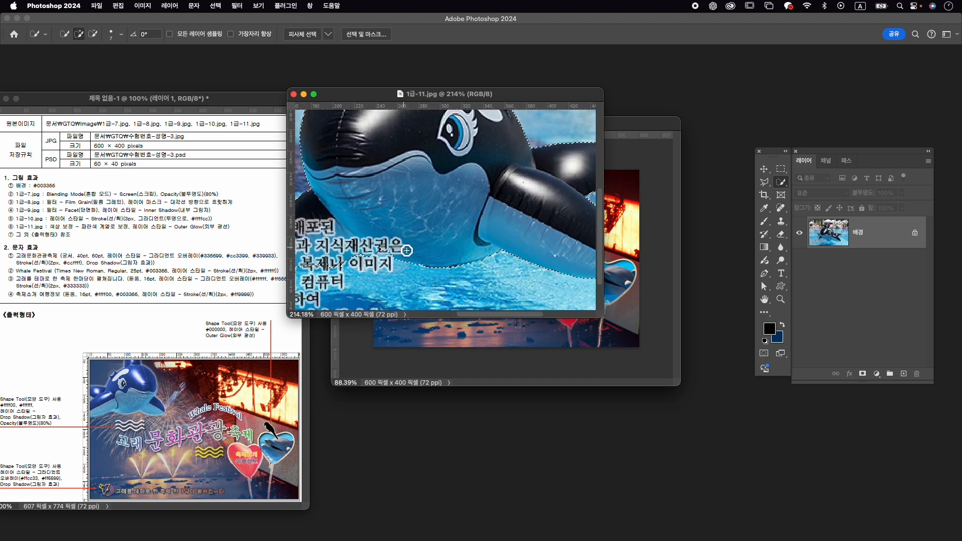
pyautogui.press('alt')
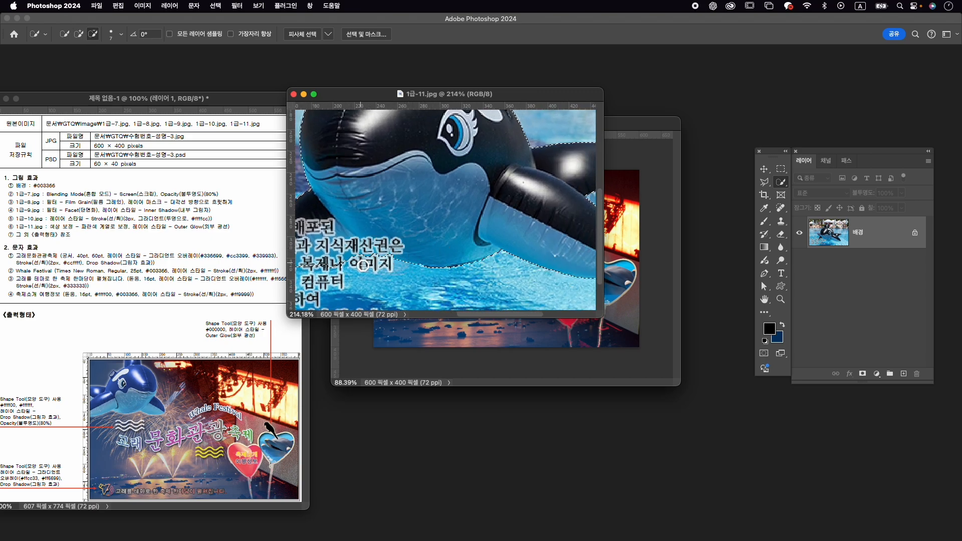
pyautogui.scroll(-5, 363, 266)
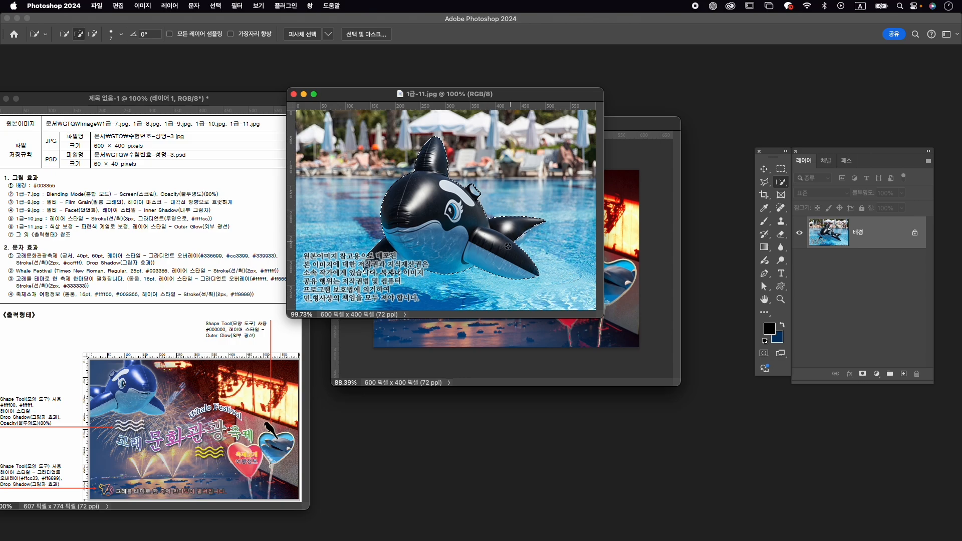
# - Extend the selection over the pale underside of the tail fin and trim the overshoot at its tip
pyautogui.scroll(6, 525, 240)
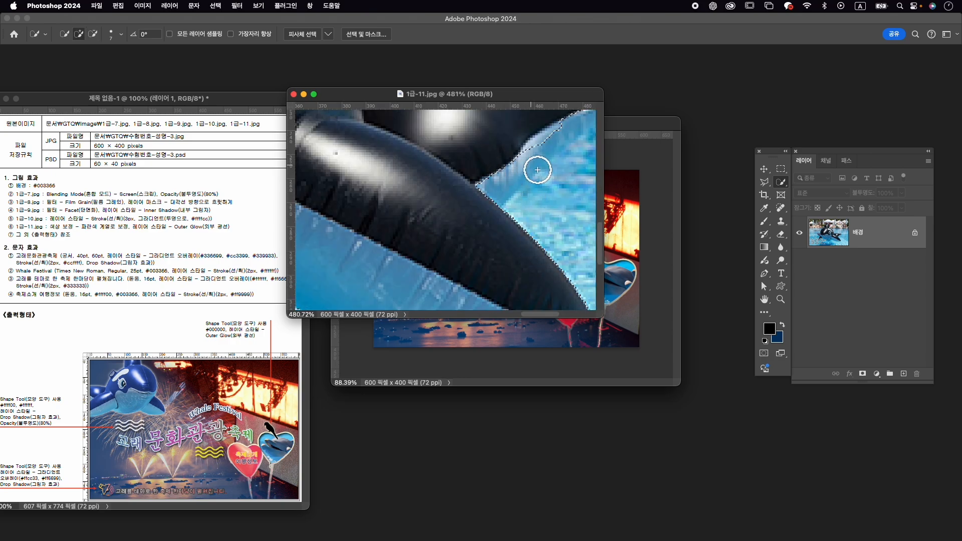
pyautogui.scroll(-3, 525, 188)
pyautogui.moveTo(524, 184)
pyautogui.mouseDown()
pyautogui.moveTo(463, 222)
pyautogui.moveTo(510, 183)
pyautogui.moveTo(464, 219)
pyautogui.moveTo(516, 206)
pyautogui.moveTo(483, 228)
pyautogui.mouseUp()
pyautogui.click(513, 183)
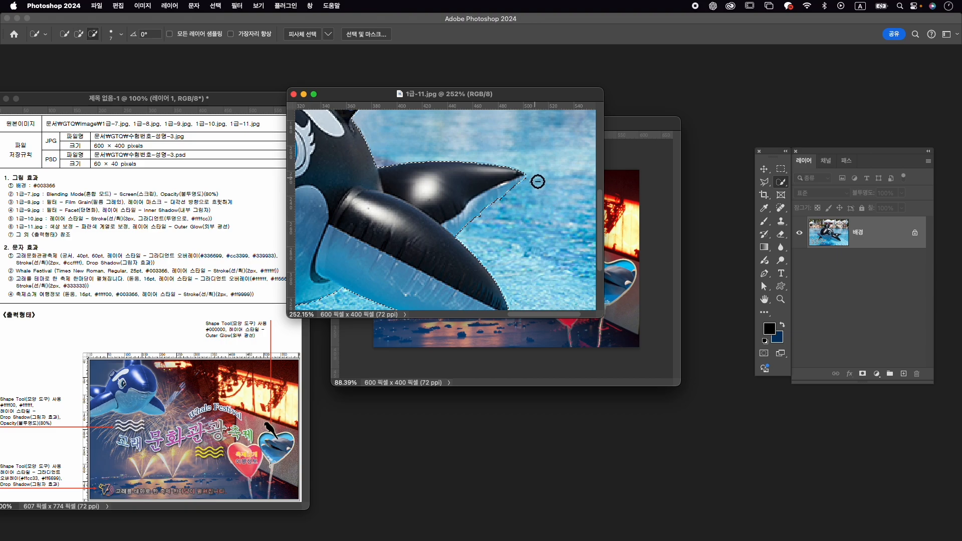
pyautogui.scroll(-5, 469, 253)
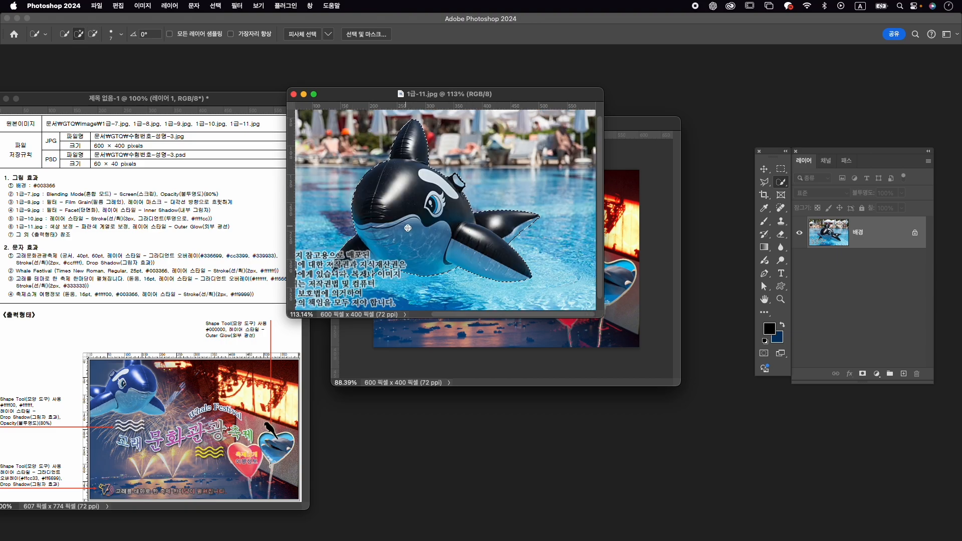
# - Cut the whale out of its background by adding a layer mask from the selection
pyautogui.scroll(-1, 384, 234)
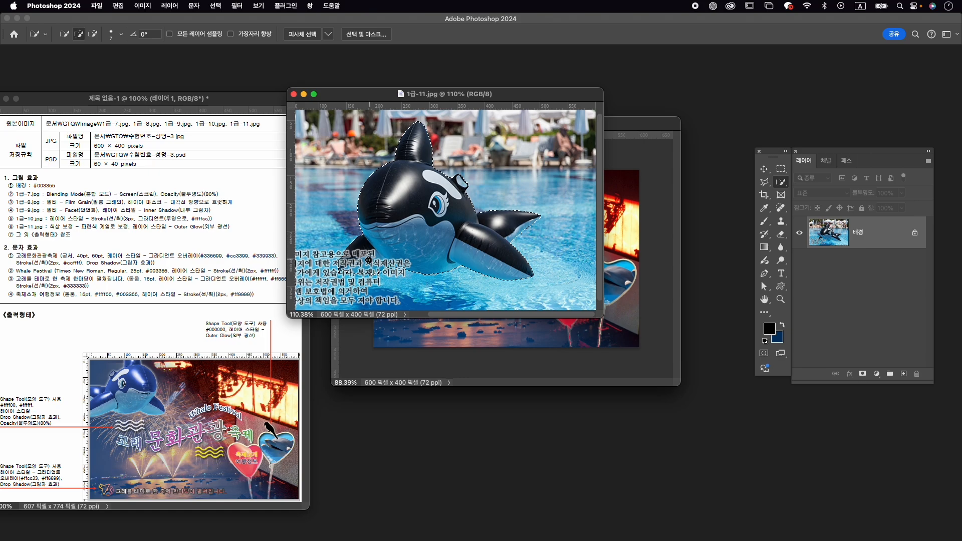
pyautogui.press('alt')
pyautogui.click(862, 374)
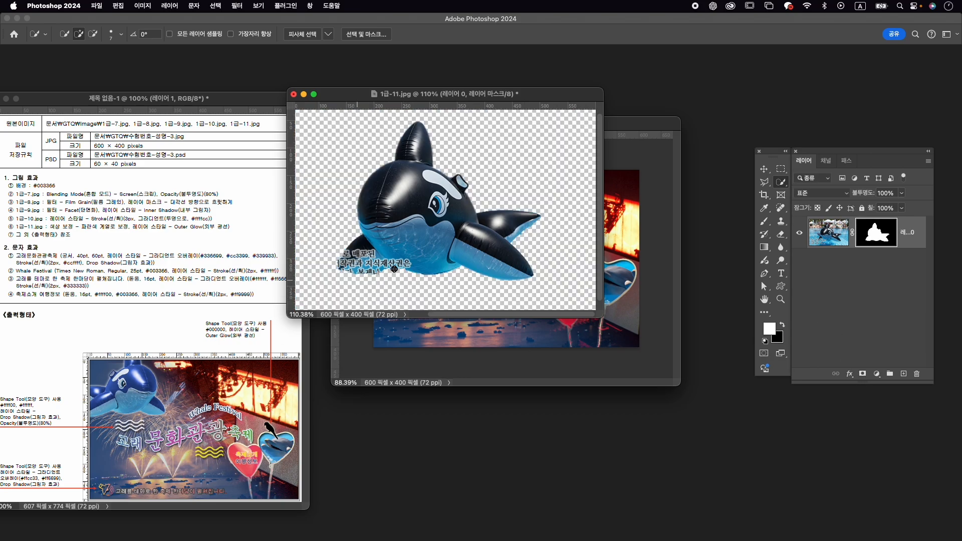
pyautogui.scroll(5, 388, 269)
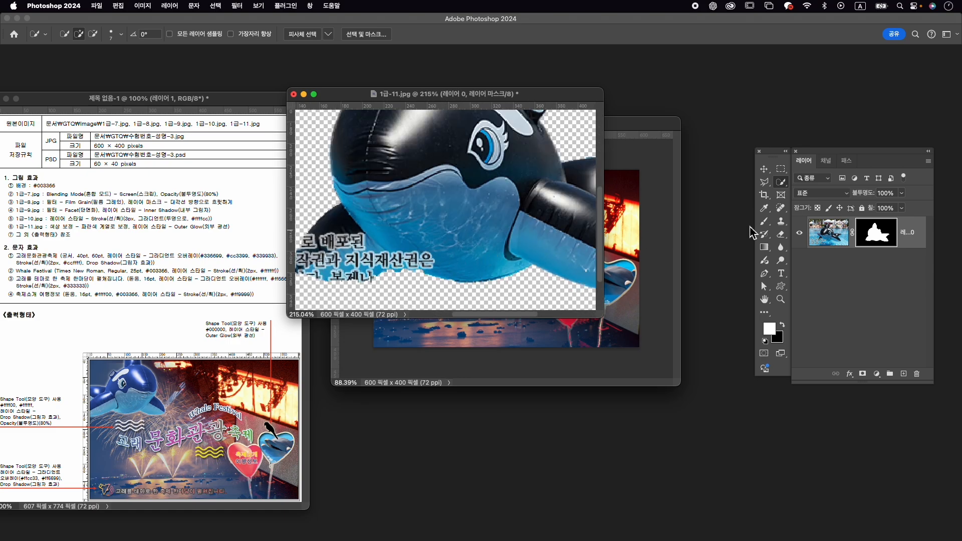
pyautogui.click(764, 223)
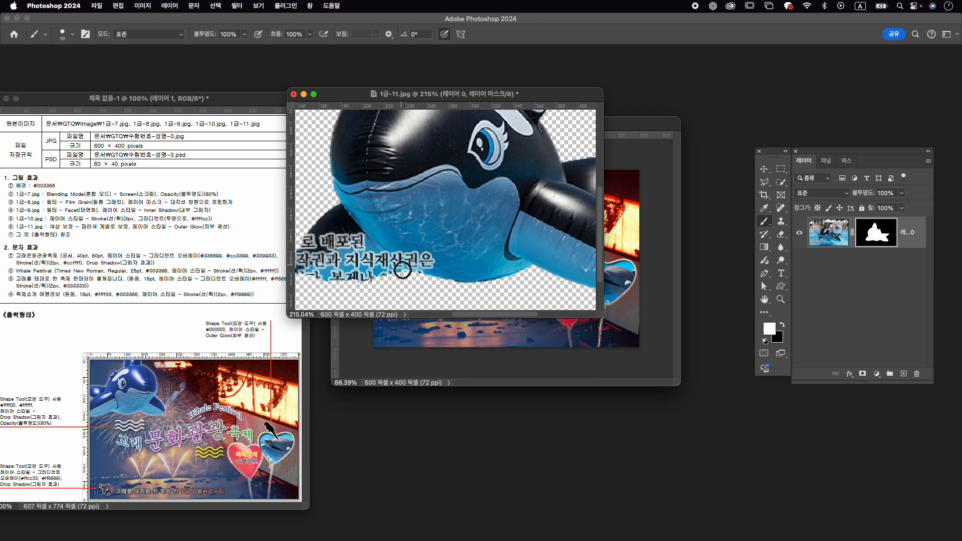
pyautogui.scroll(-5, 492, 241)
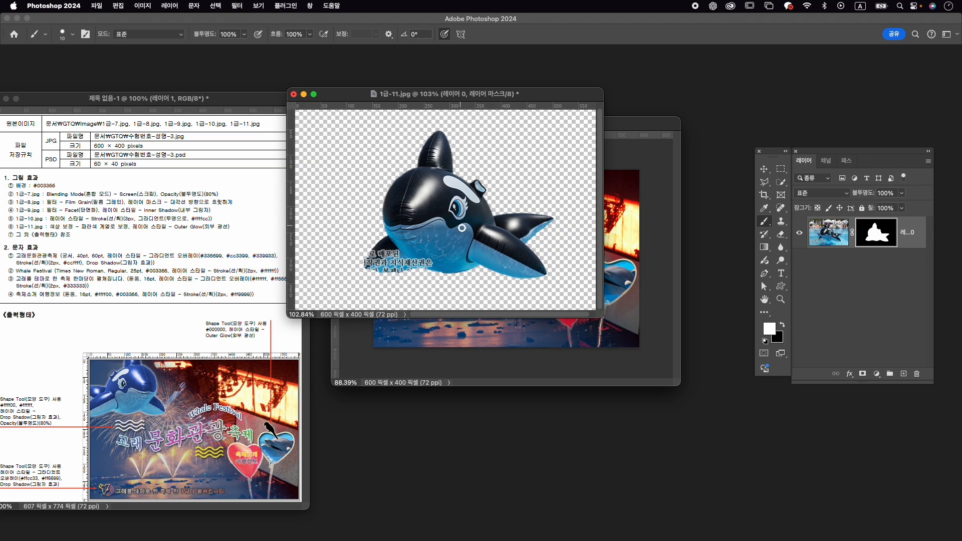
pyautogui.scroll(5, 377, 271)
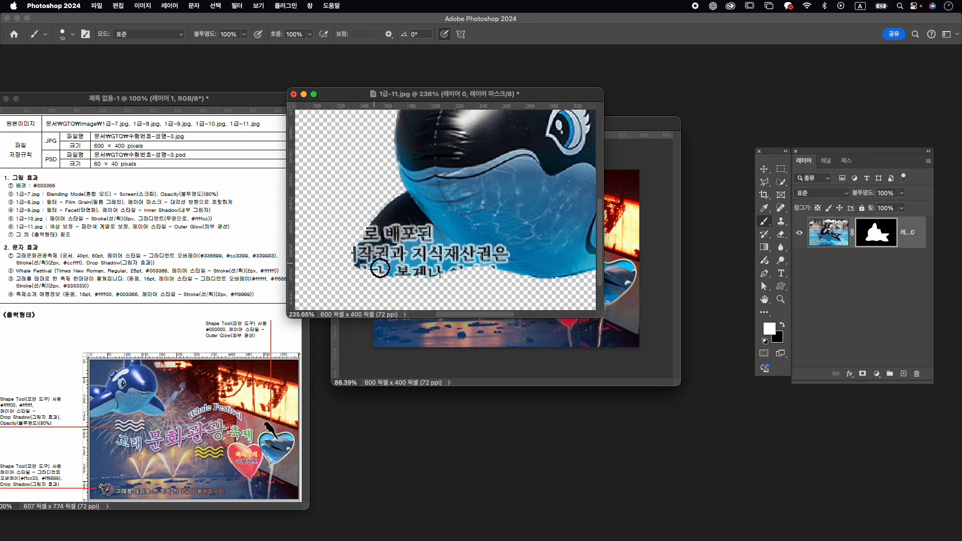
pyautogui.scroll(-6, 513, 206)
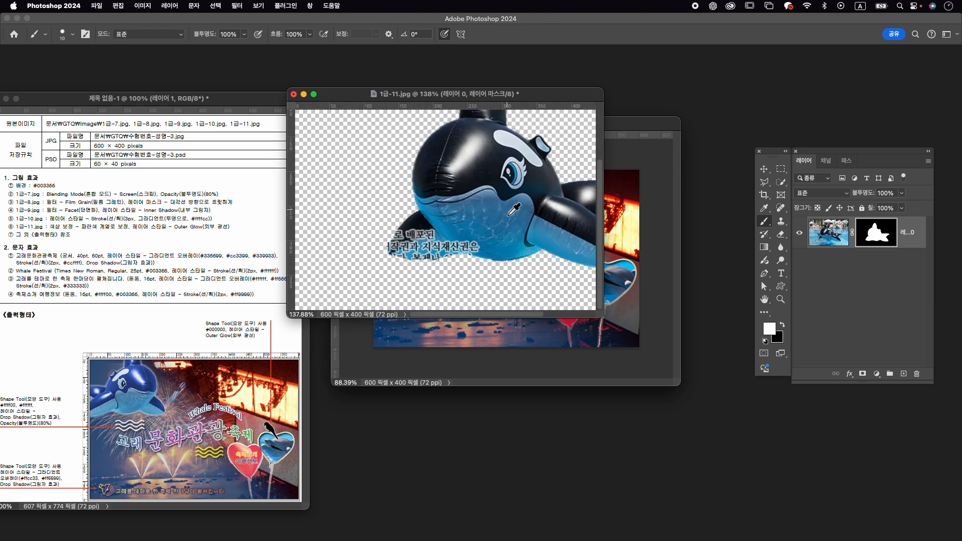
# - Add a Hue/Saturation adjustment layer with Colorize enabled, hue 203, saturation 61 and lightness +15 to tint the whale blue
pyautogui.click(877, 377)
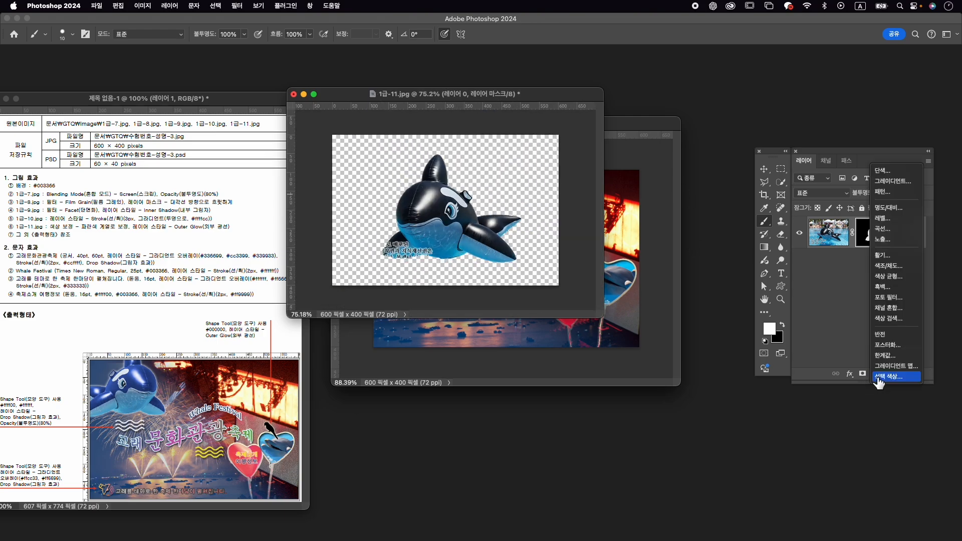
pyautogui.click(904, 267)
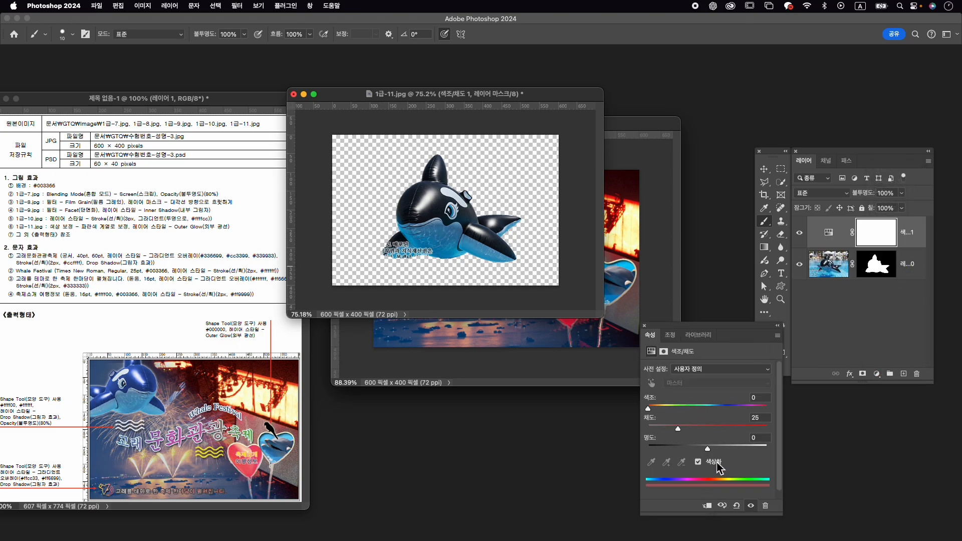
pyautogui.click(717, 461)
pyautogui.click(713, 408)
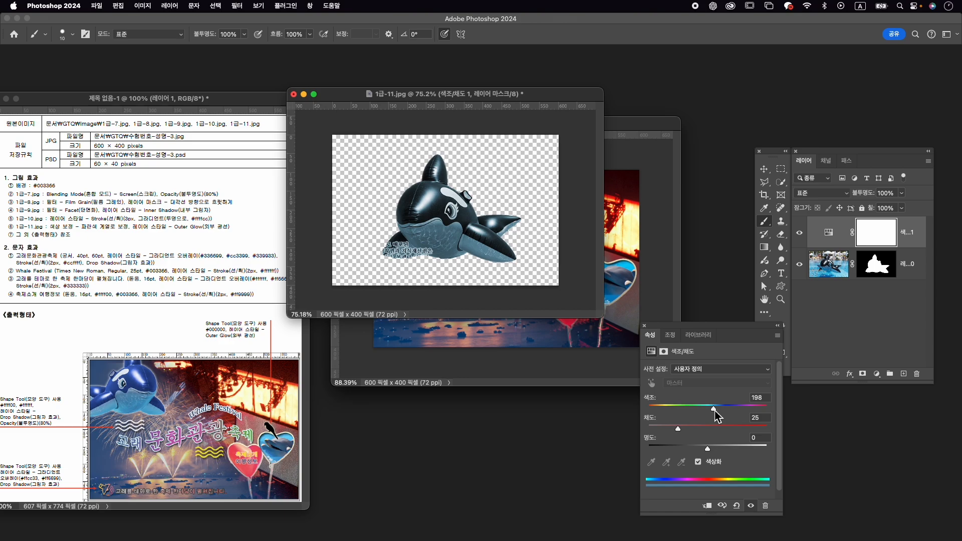
pyautogui.moveTo(708, 430); pyautogui.dragTo(718, 448)
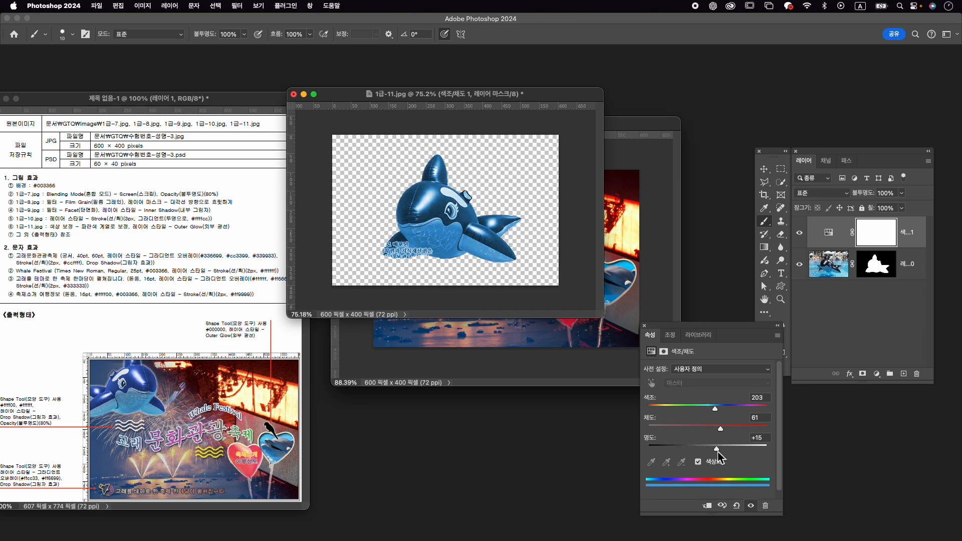
# - Set the whale's Colorize hue to 207 and stamp the visible layers into a new merged layer
pyautogui.moveTo(714, 408); pyautogui.dragTo(719, 410)
pyautogui.click(917, 238)
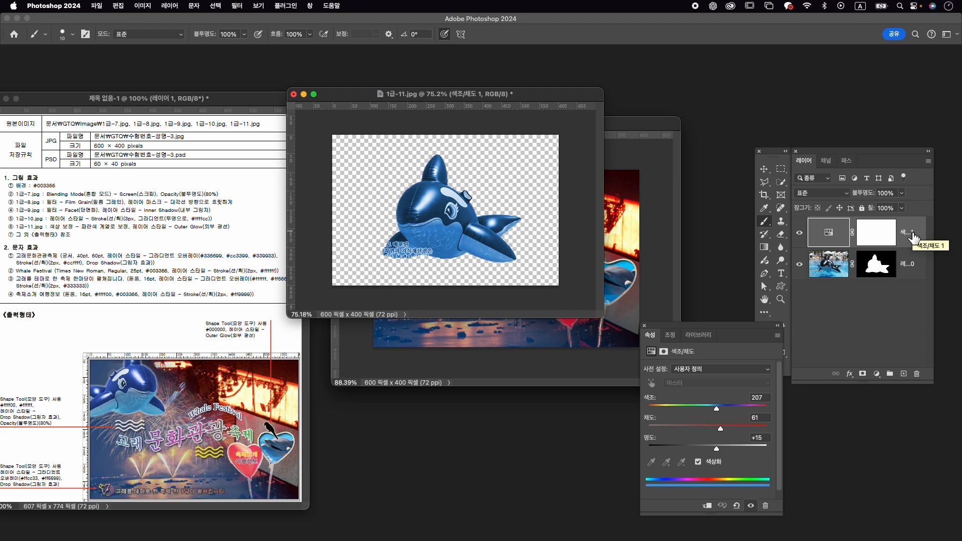
pyautogui.press('super+alt+shift+e')
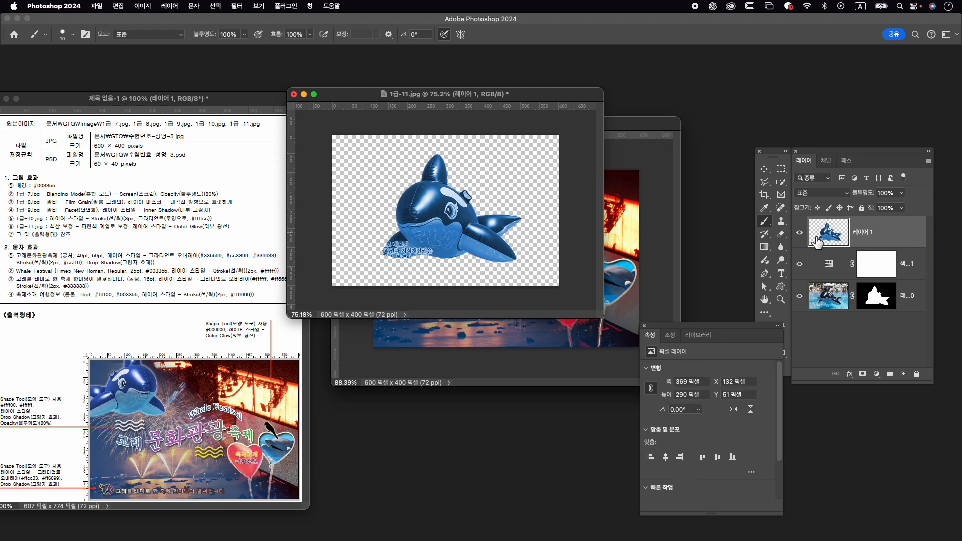
# - Copy the merged blue whale into the poster document and close 1급-11.jpg without saving
pyautogui.press('v')
pyautogui.moveTo(631, 223); pyautogui.dragTo(631, 223)
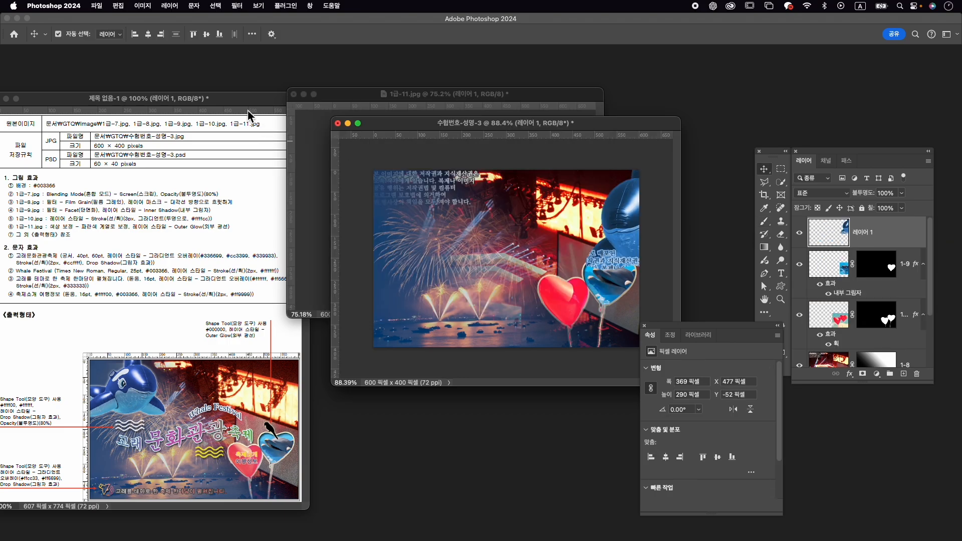
pyautogui.click(294, 93)
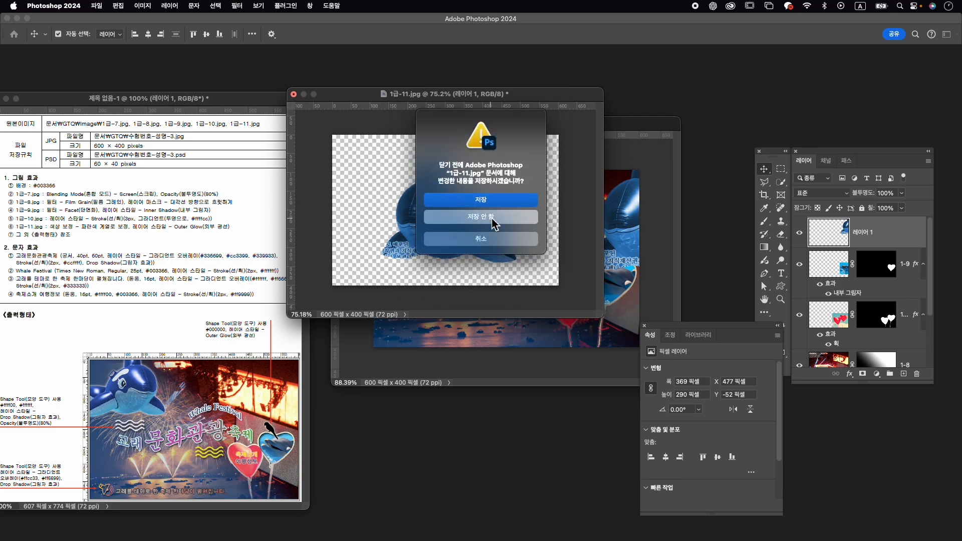
pyautogui.click(494, 223)
# - Rename the whale's layer in the poster as 1-11
pyautogui.doubleClick(871, 233)
pyautogui.write('1-11')
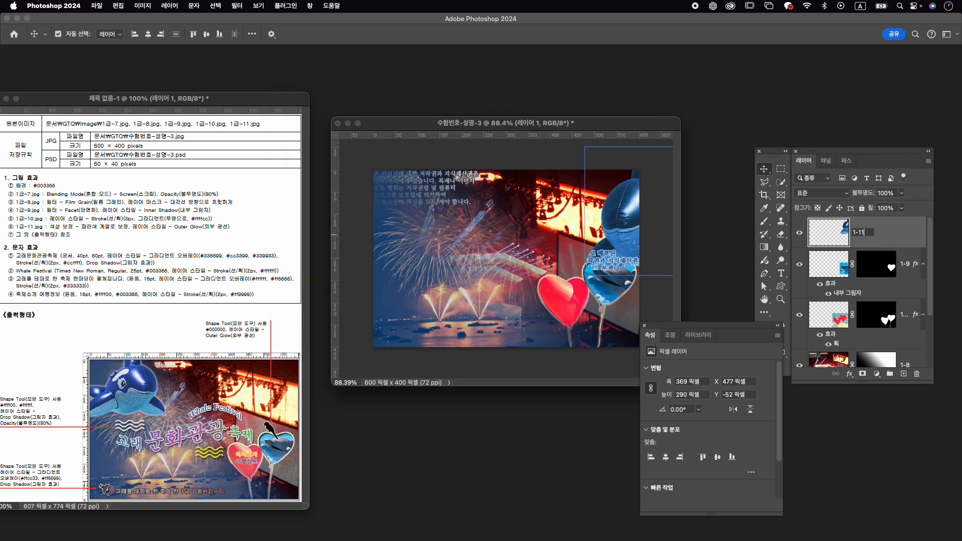
pyautogui.press('Return')
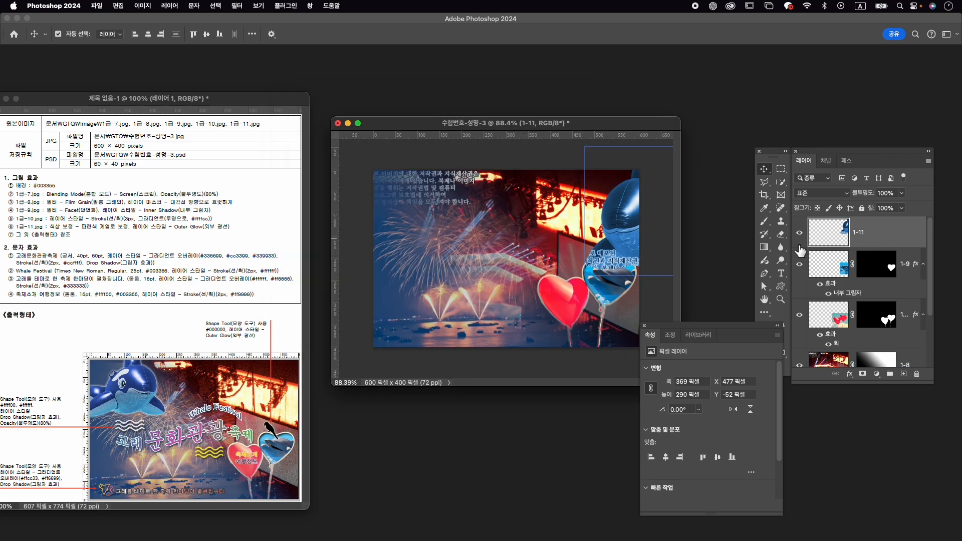
# - Flip the whale horizontally, scale it to about 75% and place it in the poster's upper-left corner
pyautogui.press('super+t')
pyautogui.moveTo(605, 217); pyautogui.dragTo(367, 229)
pyautogui.rightClick(457, 219)
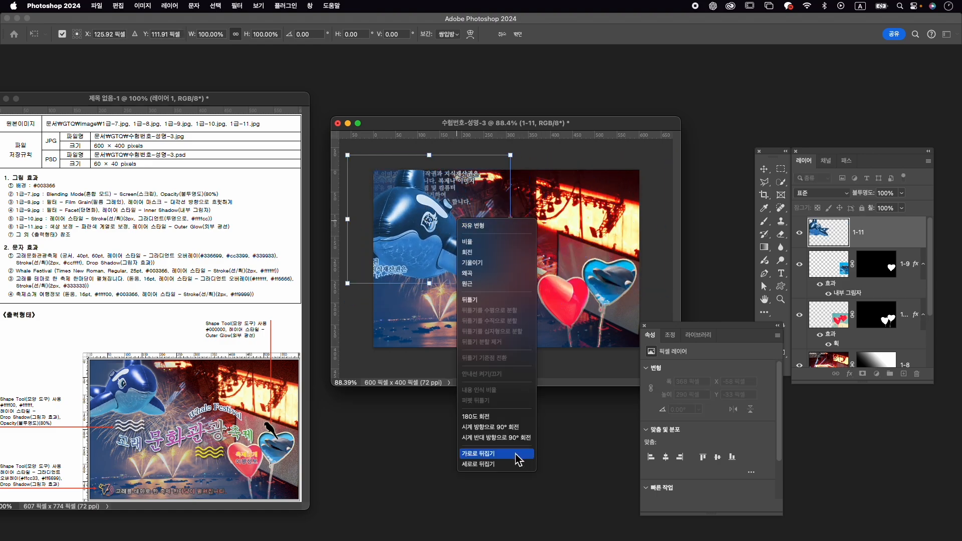
pyautogui.click(519, 454)
pyautogui.moveTo(514, 288); pyautogui.dragTo(474, 266)
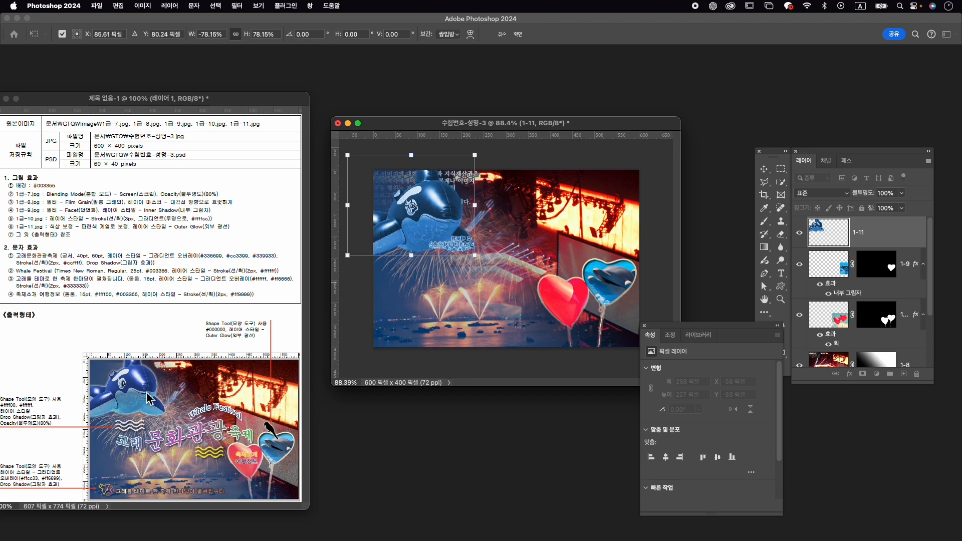
pyautogui.moveTo(392, 241); pyautogui.dragTo(407, 230)
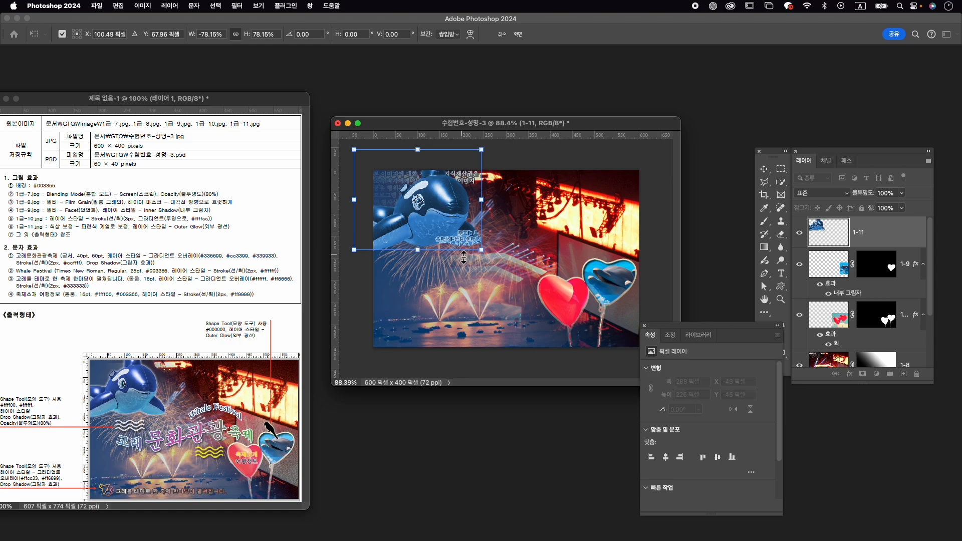
pyautogui.moveTo(482, 256); pyautogui.dragTo(477, 254)
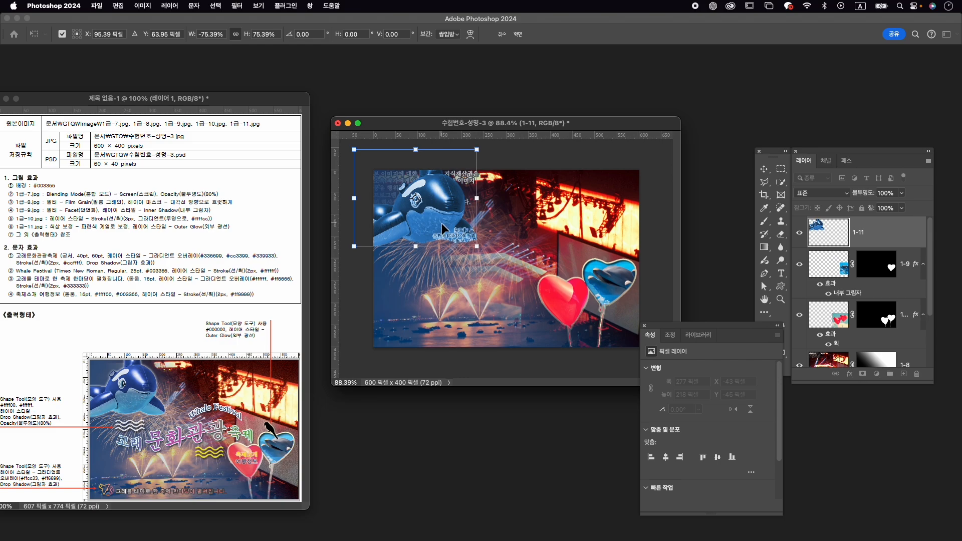
pyautogui.press('Return')
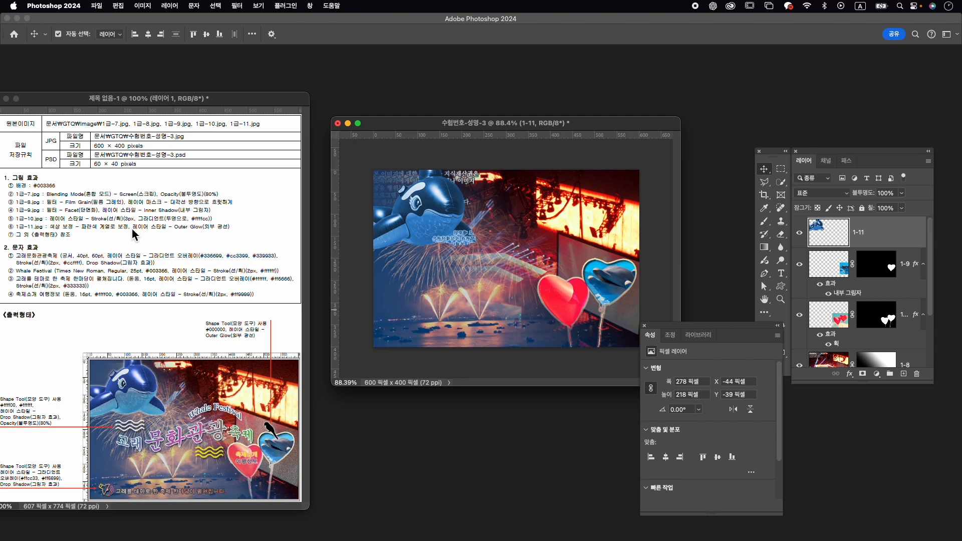
# - Apply an Outer Glow layer style with its default settings to the 1-11 whale layer
pyautogui.click(834, 364)
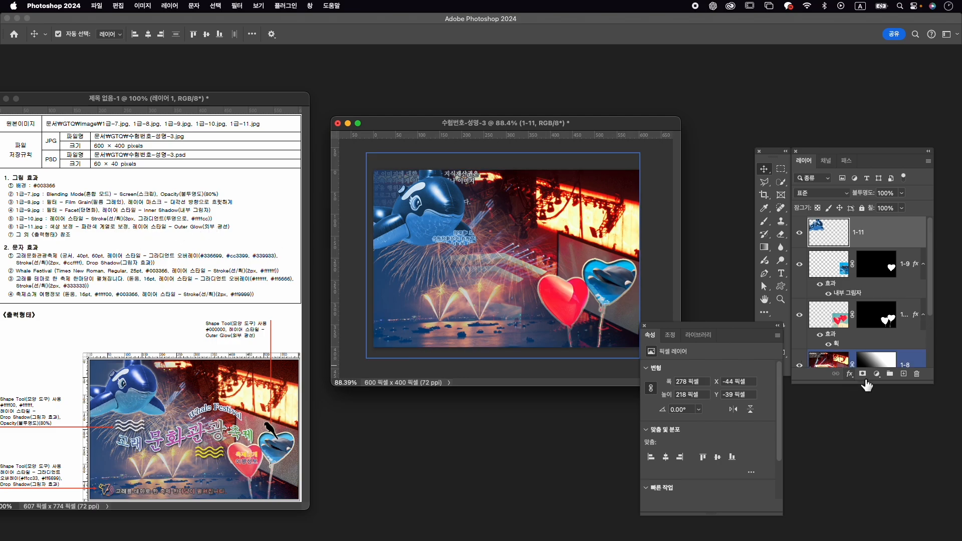
pyautogui.click(849, 377)
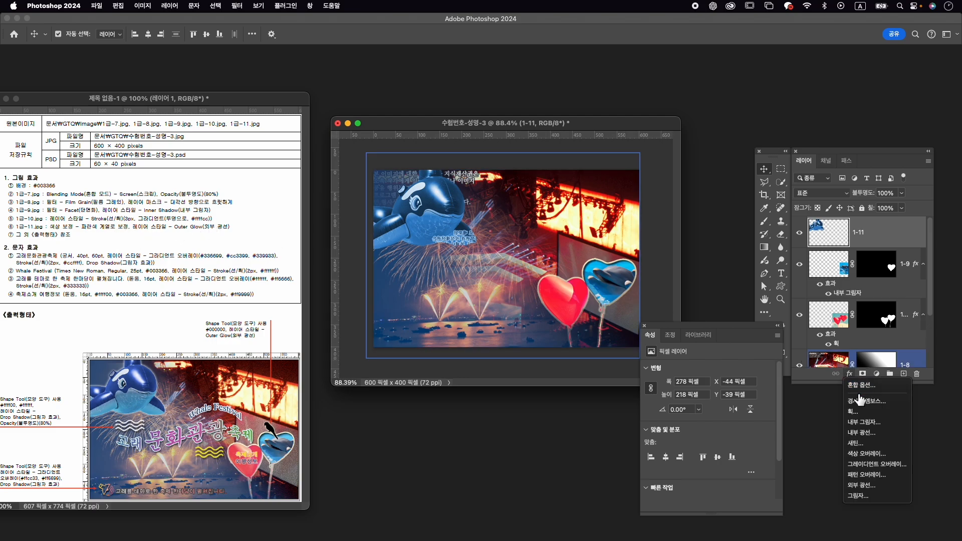
pyautogui.click(860, 485)
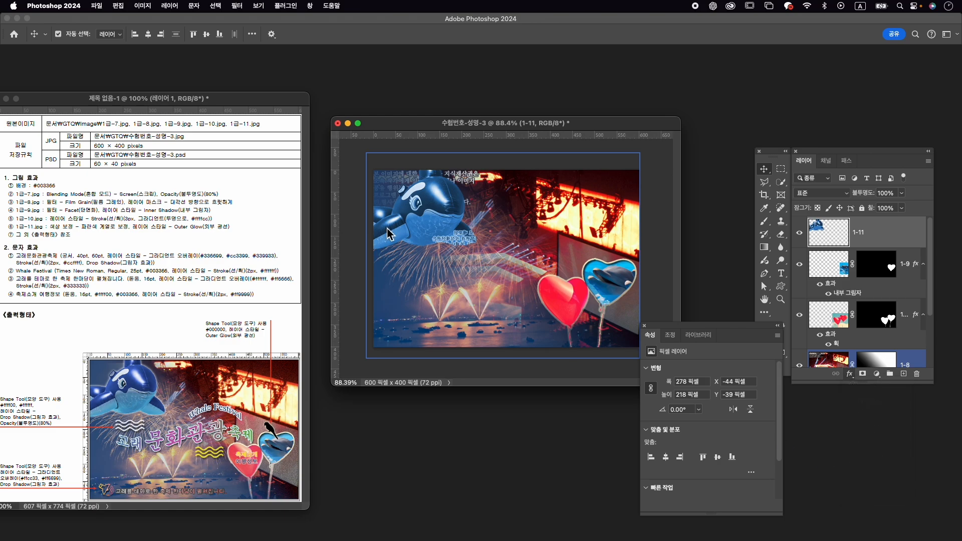
pyautogui.click(880, 293)
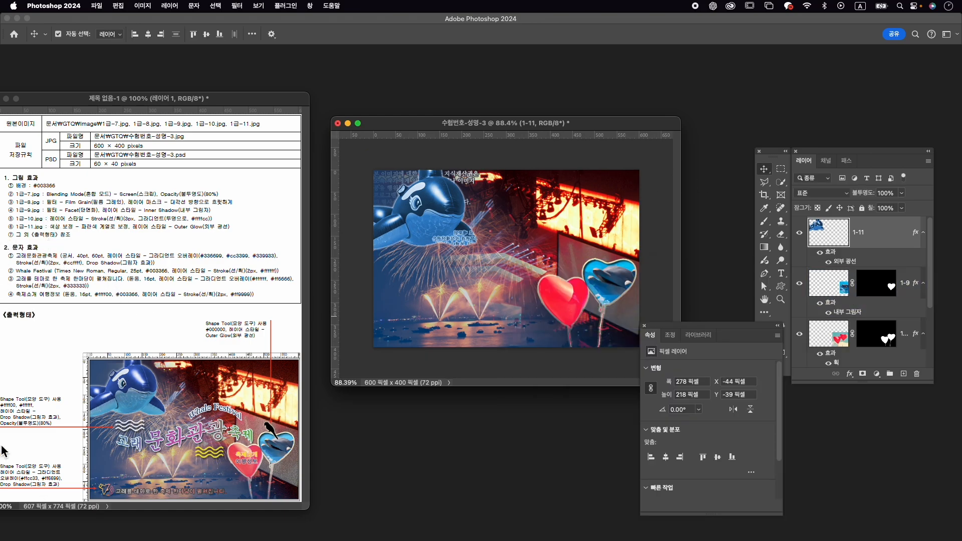
# - Shift the exam sheet fully into view and show the shape library
pyautogui.moveTo(209, 94); pyautogui.dragTo(213, 94)
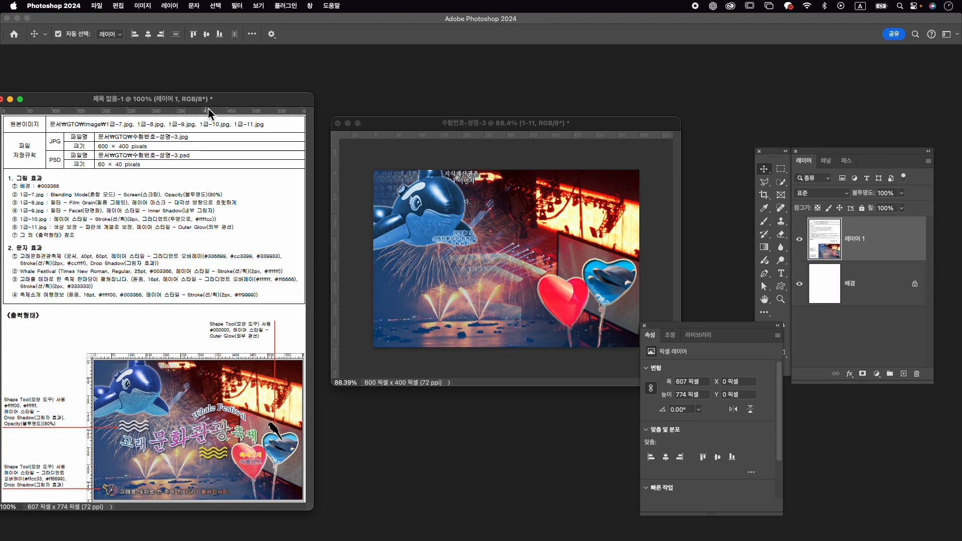
pyautogui.click(321, 6)
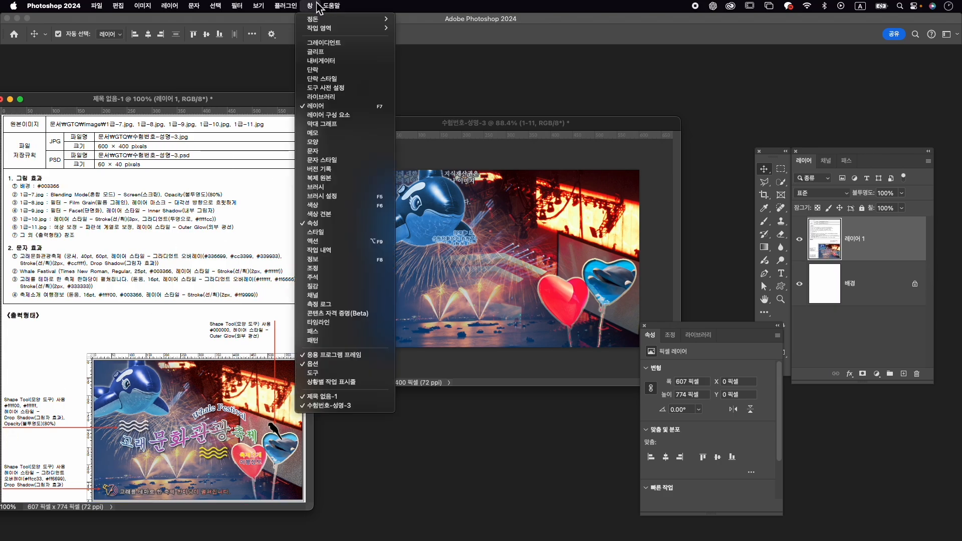
pyautogui.click(332, 146)
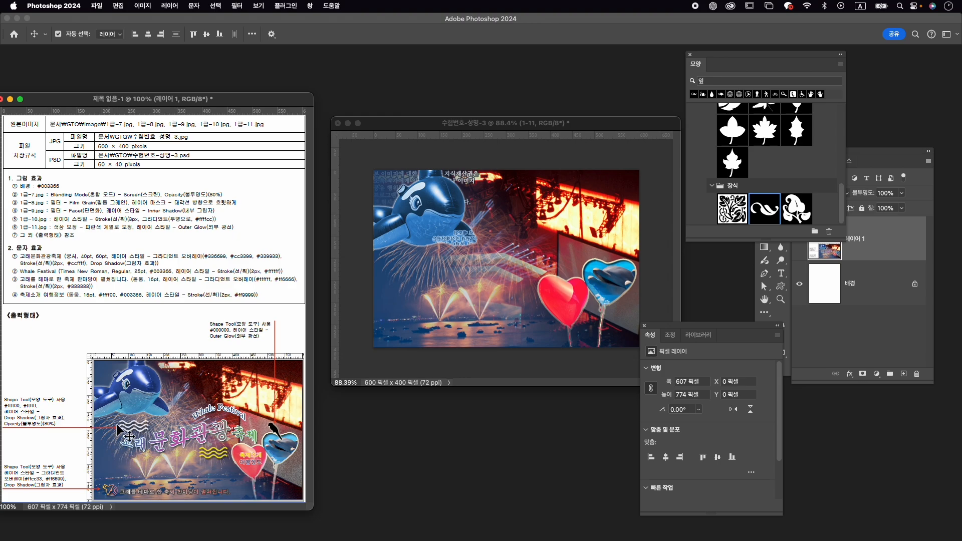
# - Search the shape library for a wave shape, using terms such as 물결 and 파형
pyautogui.write('a')
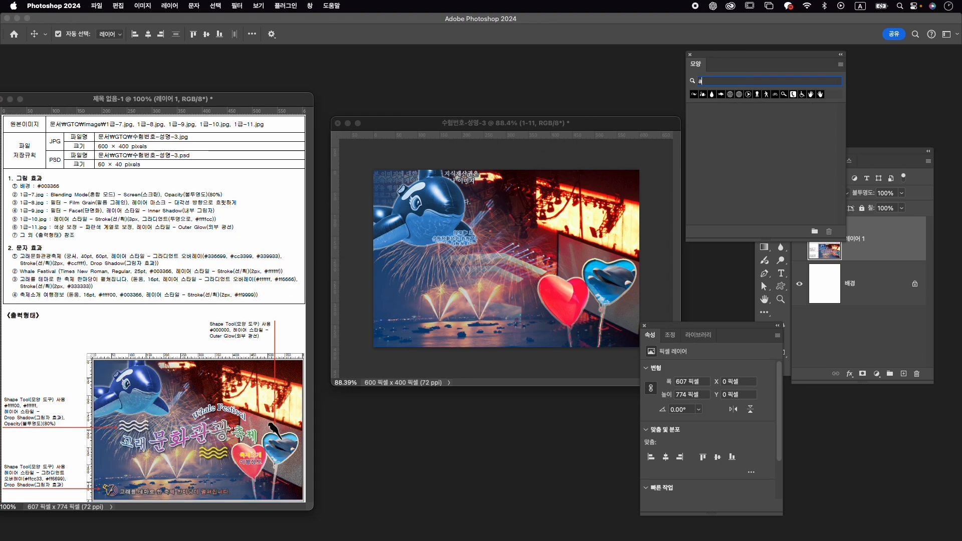
pyautogui.press('BackSpace')
pyautogui.press('capslock')
pyautogui.write('물결')
pyautogui.click(760, 83)
pyautogui.write('파형')
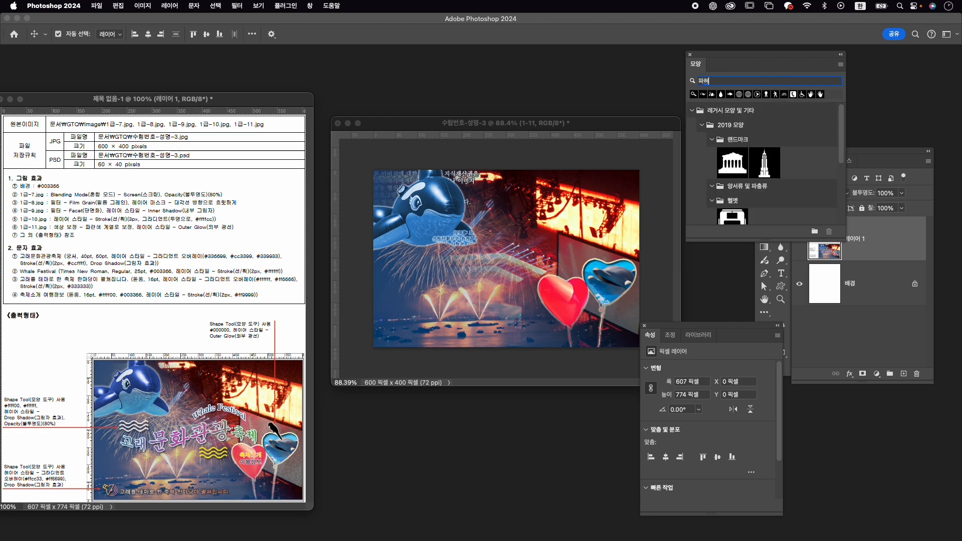
pyautogui.press('BackSpace')
pyautogui.write('ㄷ')
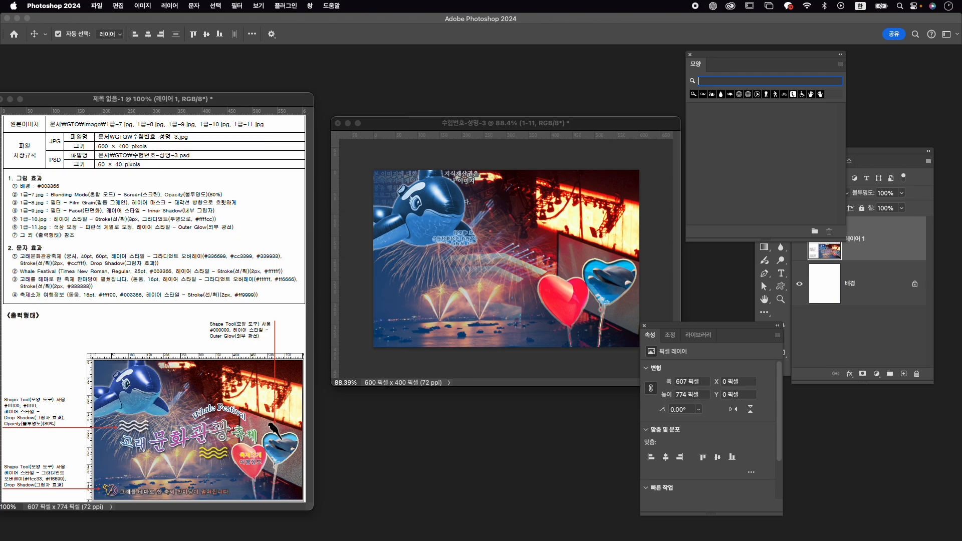
pyautogui.write('파ㄷ')
pyautogui.press('BackSpace')
pyautogui.press('BackSpace')
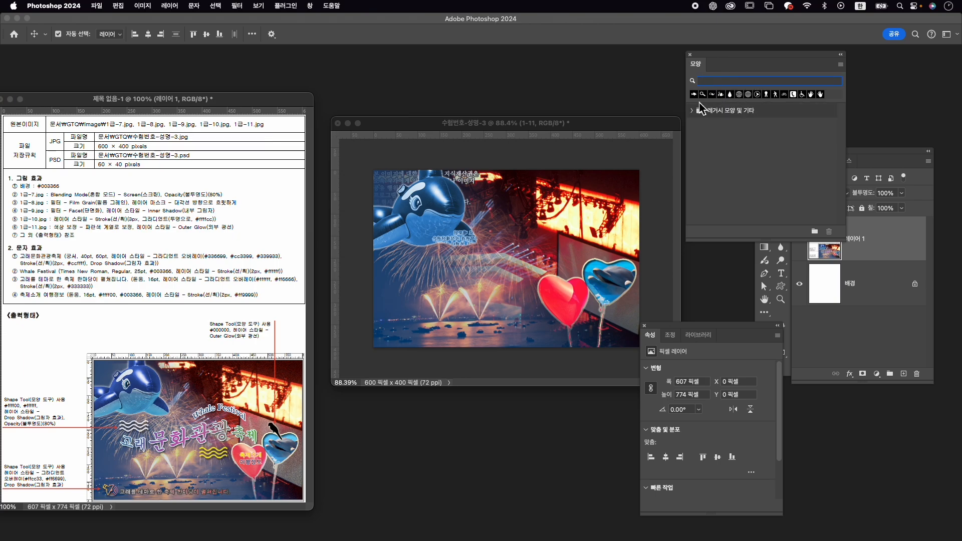
# - Pick the three-line wave shape from the 자연 group of the legacy shapes
pyautogui.click(692, 110)
pyautogui.click(702, 140)
pyautogui.scroll(-4, 723, 180)
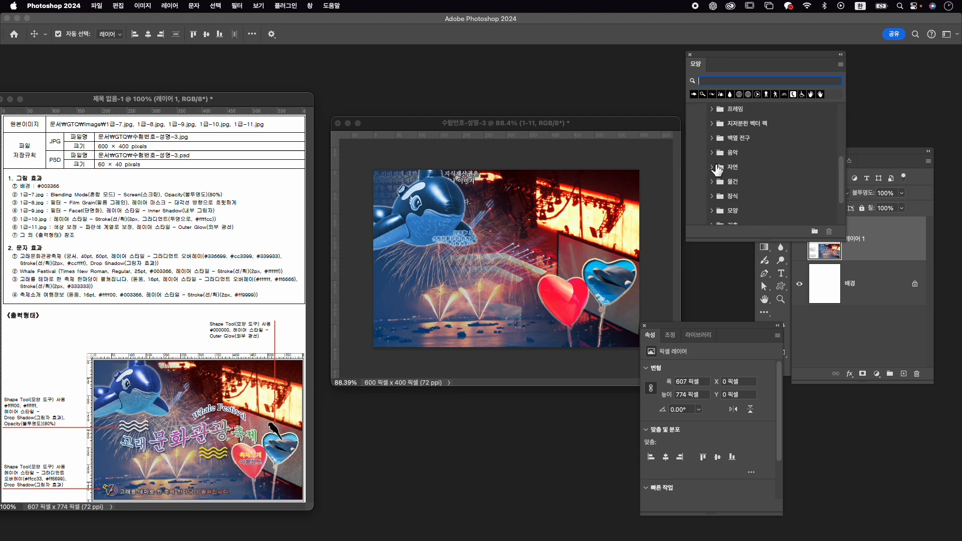
pyautogui.click(717, 169)
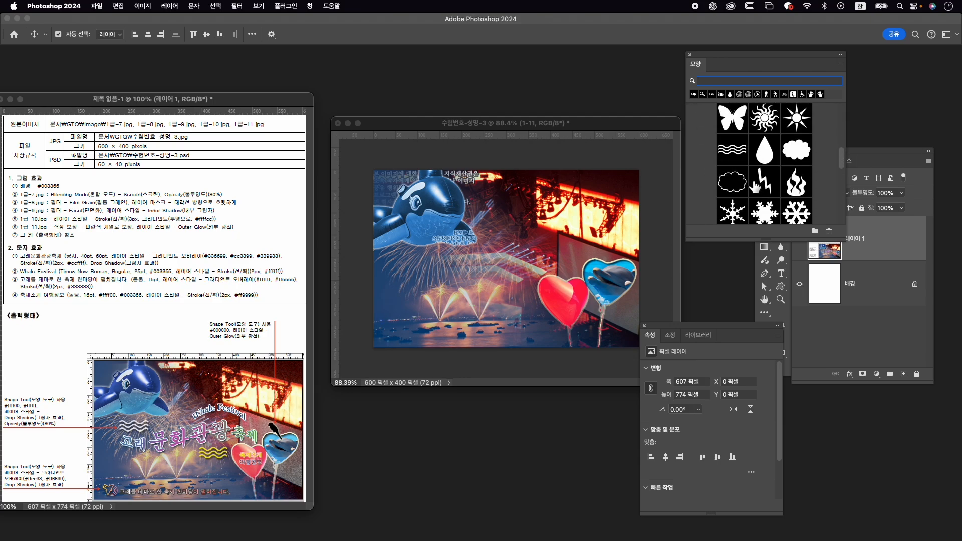
pyautogui.click(732, 149)
# - Draw the wave as a white custom shape of about 111 × 37 px below the whale in the poster
pyautogui.click(785, 289)
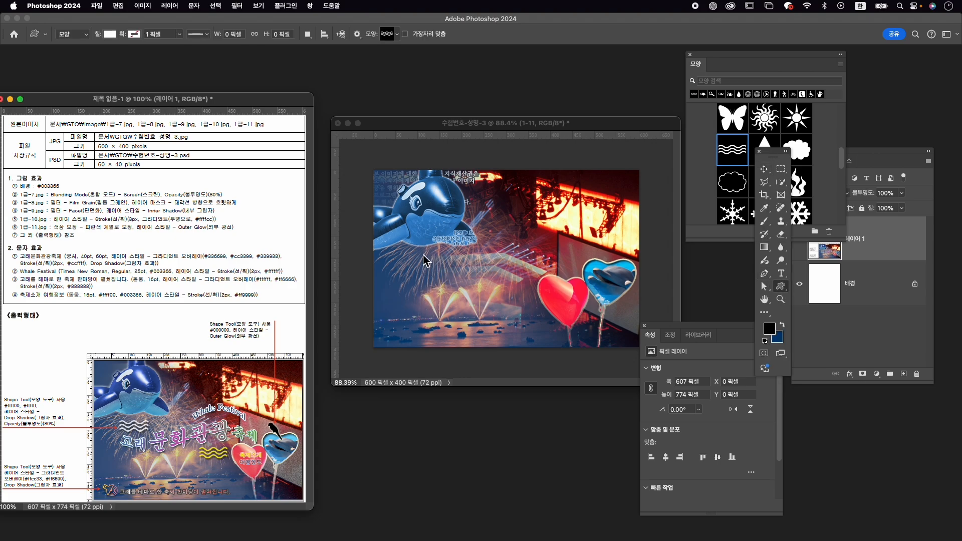
pyautogui.click(498, 138)
pyautogui.moveTo(413, 265); pyautogui.dragTo(460, 282)
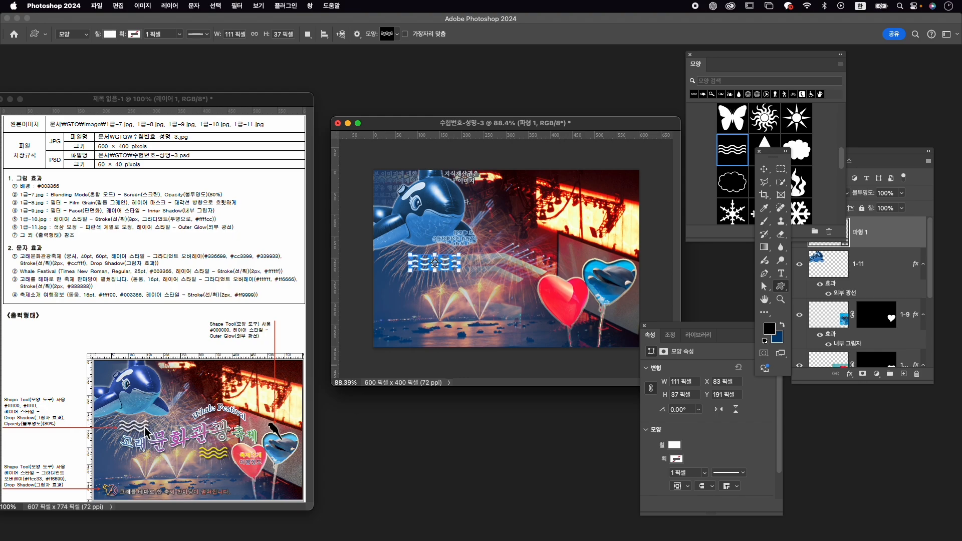
pyautogui.click(674, 445)
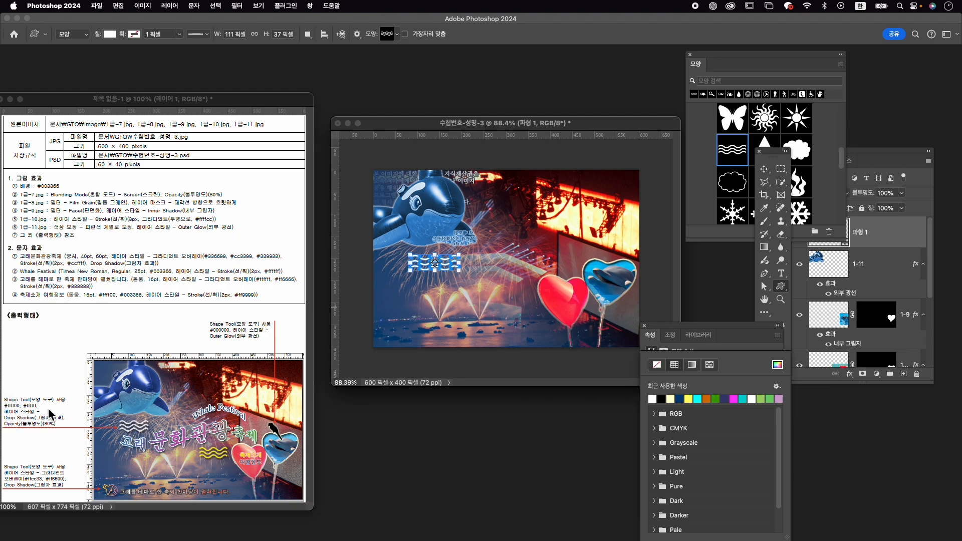
pyautogui.click(820, 378)
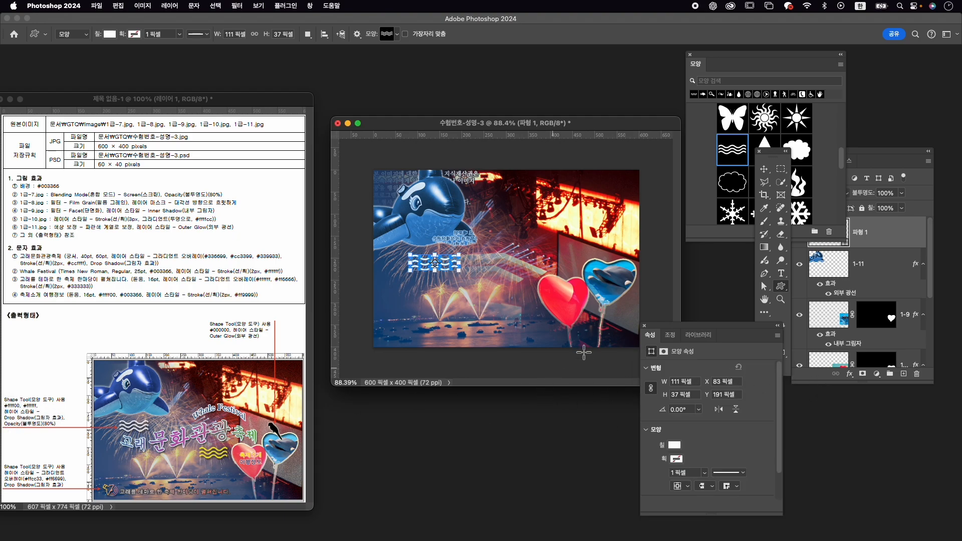
# - Apply a default Drop Shadow to the white wave and set its layer opacity to 80%
pyautogui.click(850, 374)
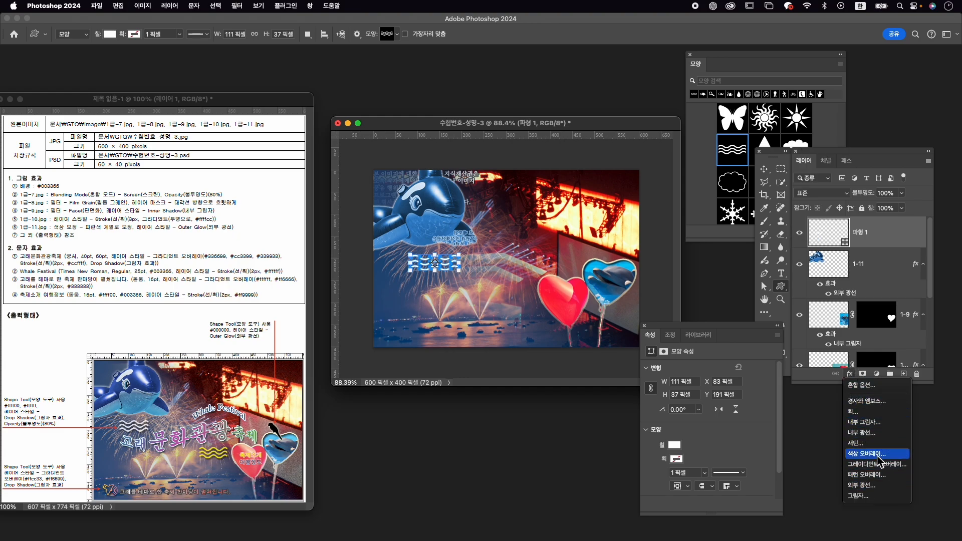
pyautogui.click(878, 498)
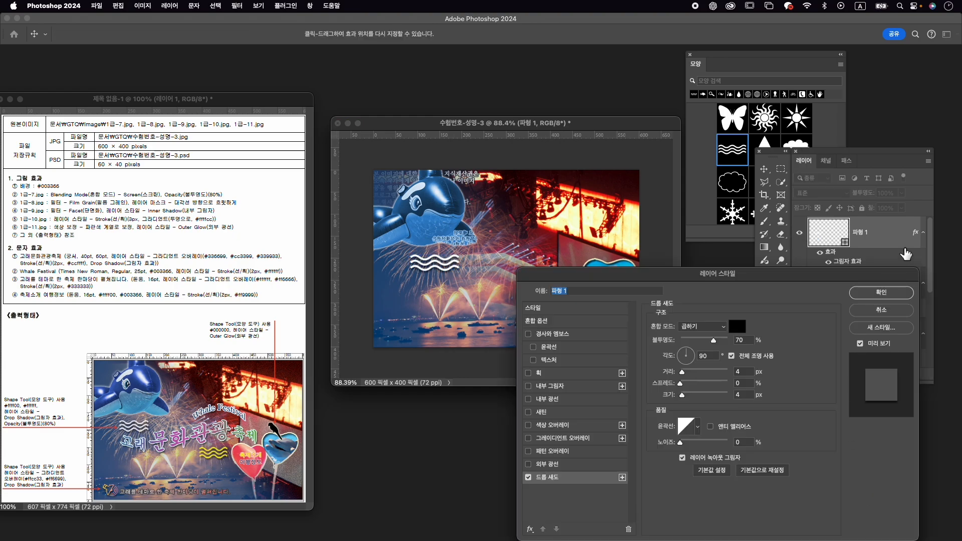
pyautogui.click(883, 293)
pyautogui.click(889, 193)
pyautogui.write('80')
pyautogui.press('Return')
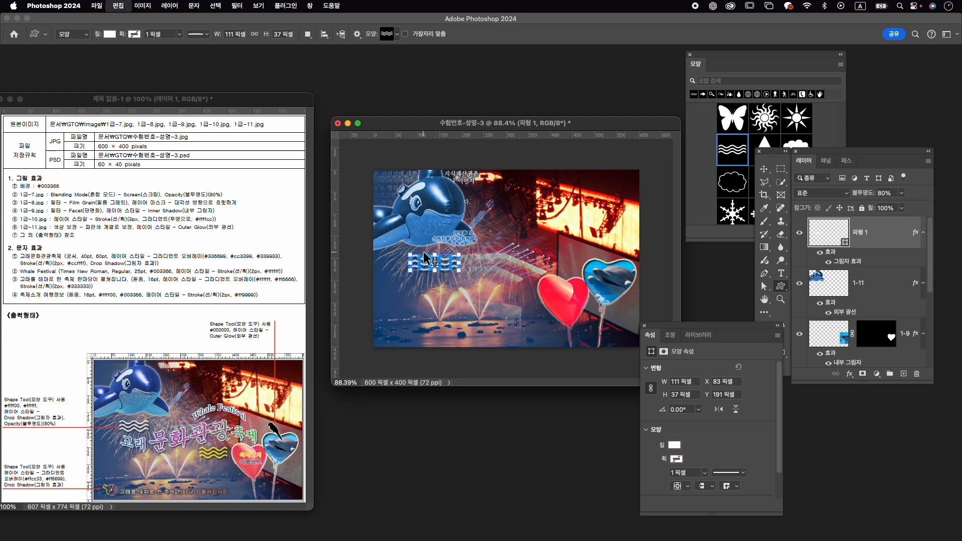
# - Scale the white wave down to about 94 × 31 px
pyautogui.hotkey('ctrl', 't')
pyautogui.moveTo(461, 271); pyautogui.dragTo(430, 260)
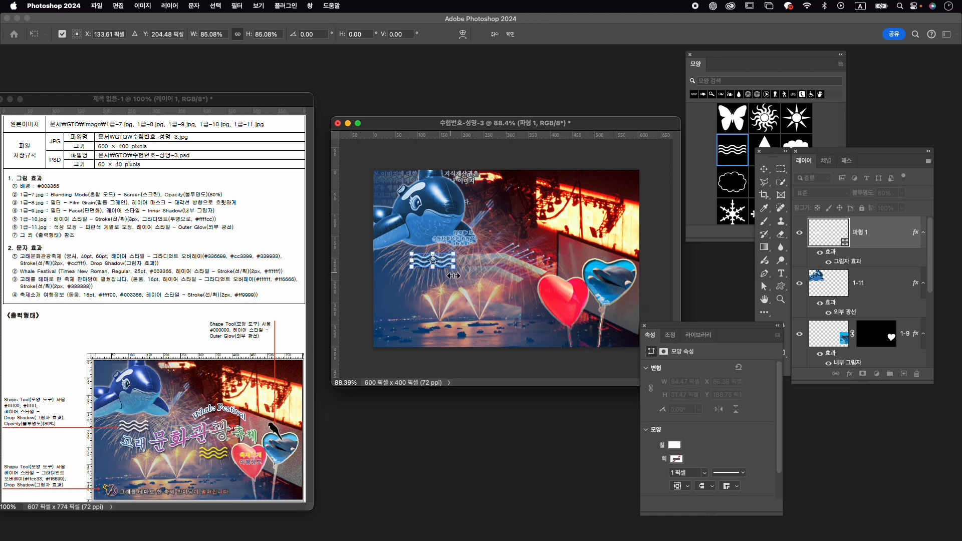
pyautogui.press('Return')
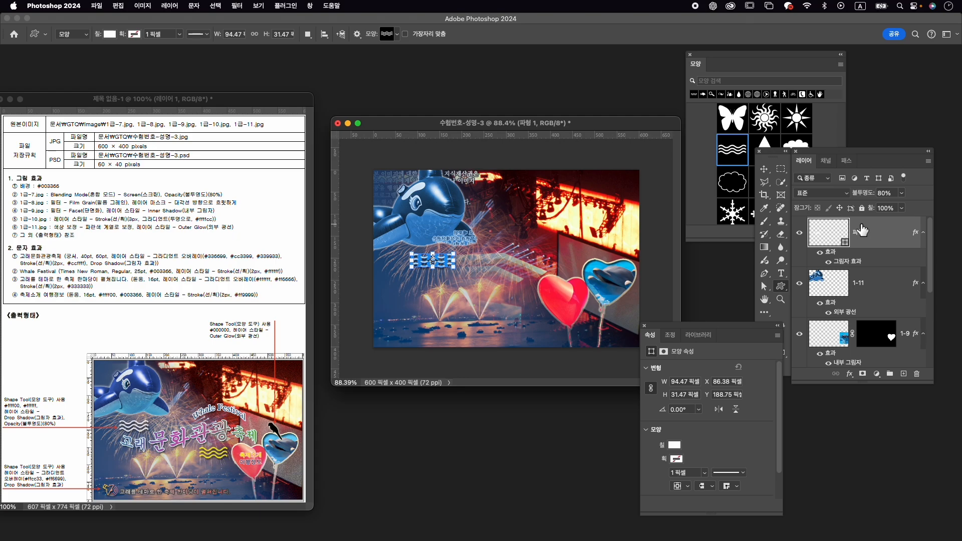
# - Duplicate the wave layer, scale the copy to about 81 × 27 px and place it beside the red heart balloon
pyautogui.press('super+j')
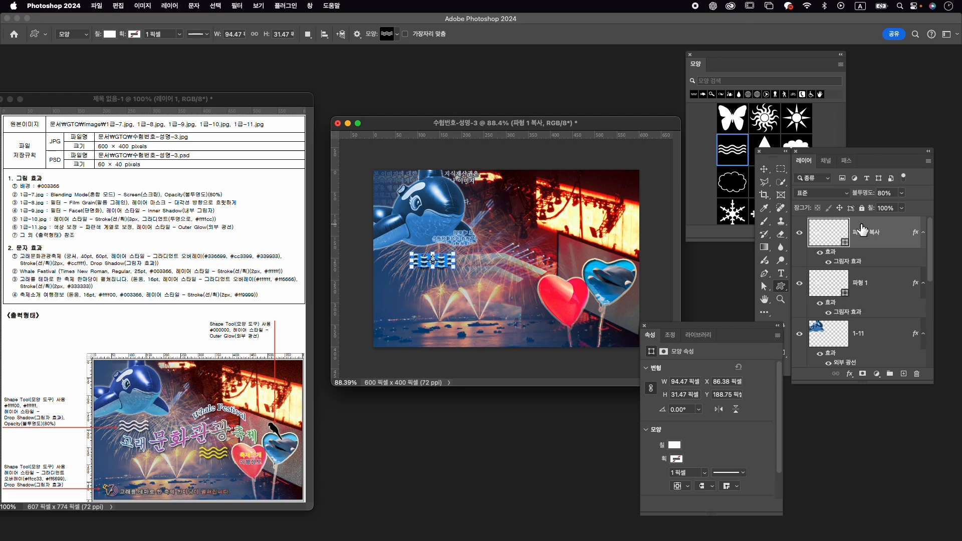
pyautogui.press('super+t')
pyautogui.moveTo(447, 265); pyautogui.dragTo(499, 290)
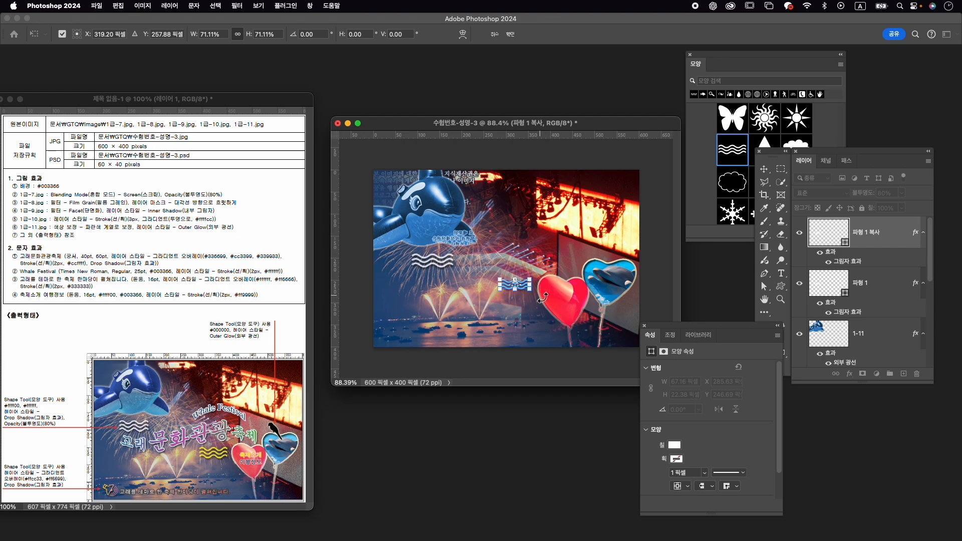
pyautogui.moveTo(535, 295); pyautogui.dragTo(498, 278)
pyautogui.press('Return')
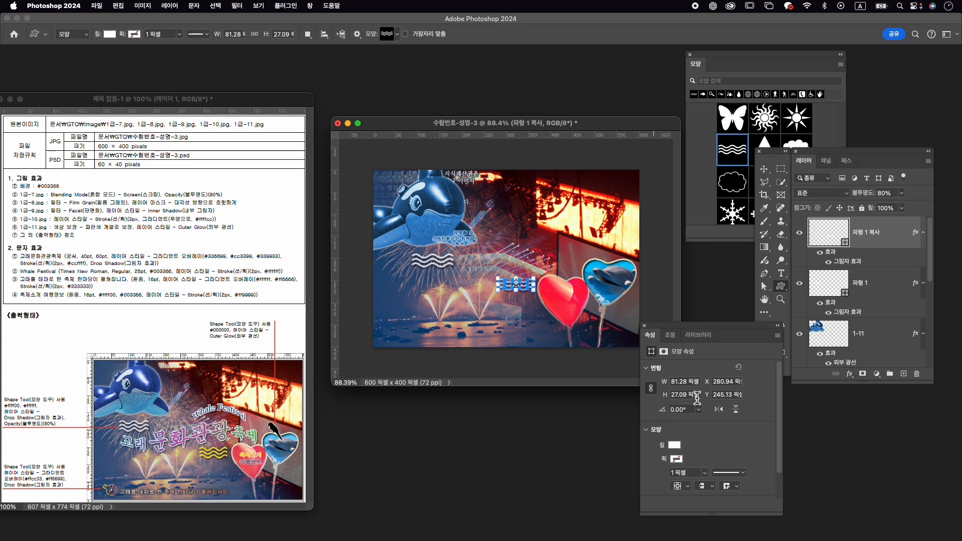
# - Set the fill of the duplicated wave to #ffff00
pyautogui.click(674, 446)
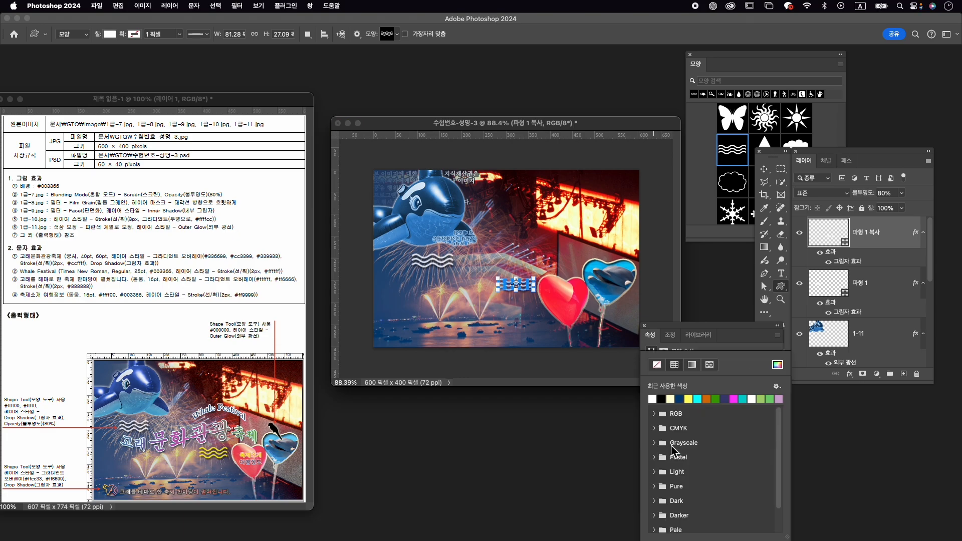
pyautogui.click(780, 366)
pyautogui.write('f')
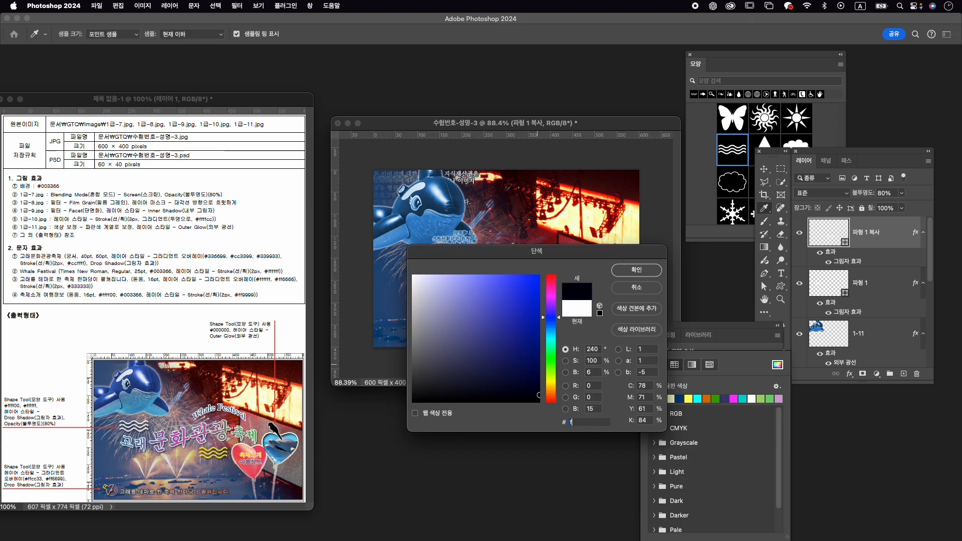
pyautogui.write('fff00')
pyautogui.press('Return')
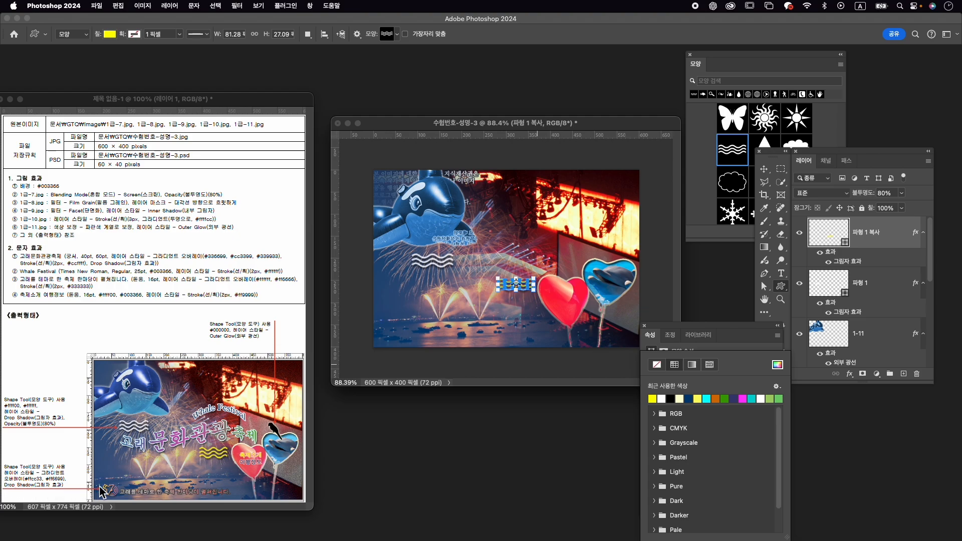
pyautogui.click(751, 80)
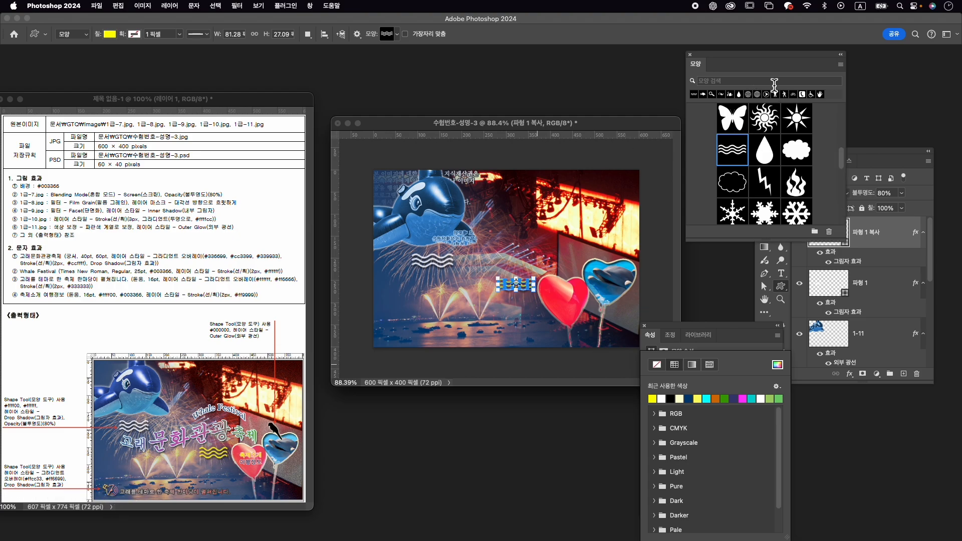
# - Choose the speaker volume shape from the web (웹) shape group and draw it about 68 × 54 px at the image's lower-left corner
pyautogui.scroll(-10, 796, 160)
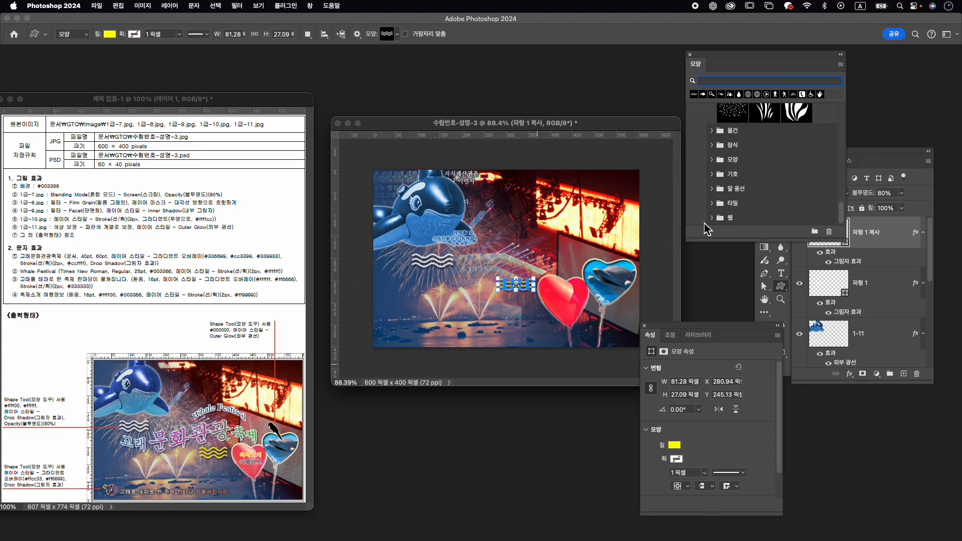
pyautogui.click(712, 219)
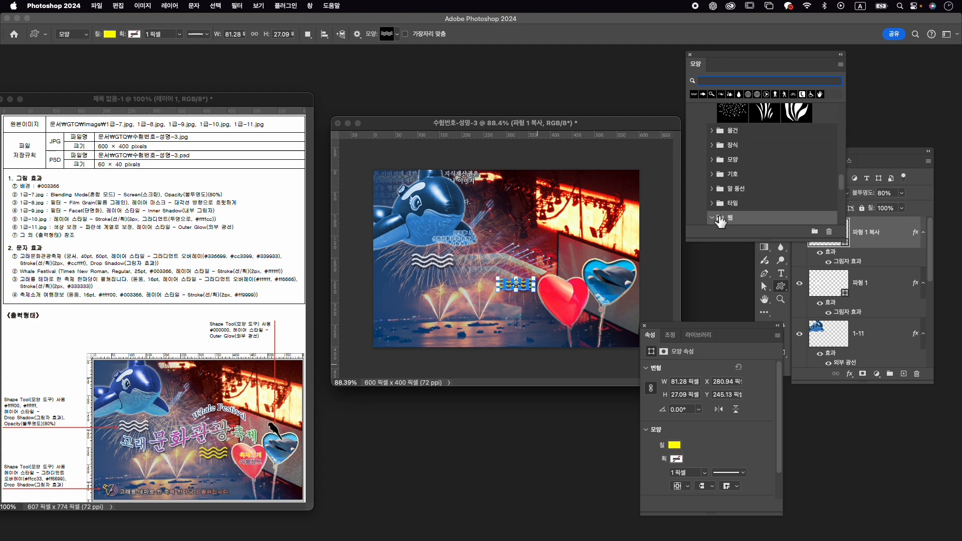
pyautogui.scroll(-10, 717, 223)
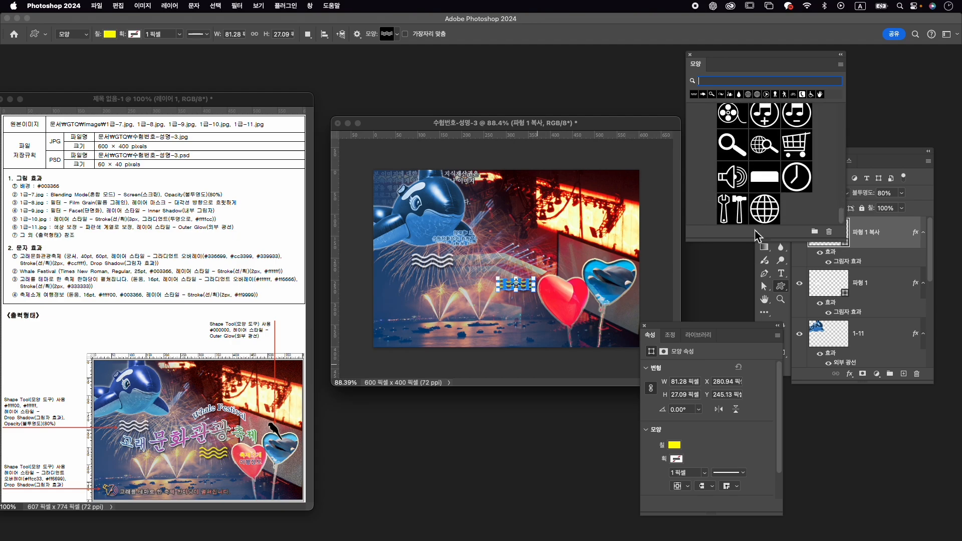
pyautogui.click(736, 180)
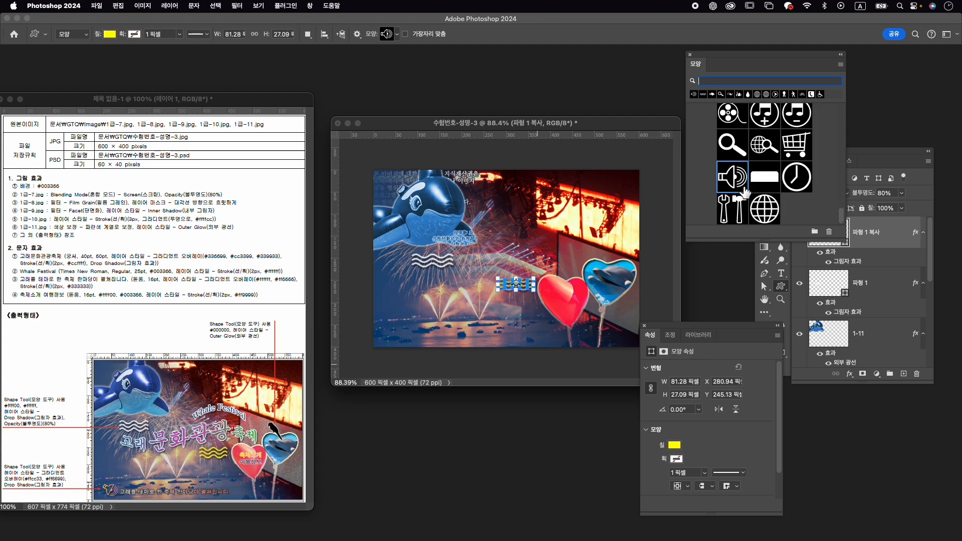
pyautogui.click(779, 290)
pyautogui.moveTo(387, 309); pyautogui.dragTo(417, 341)
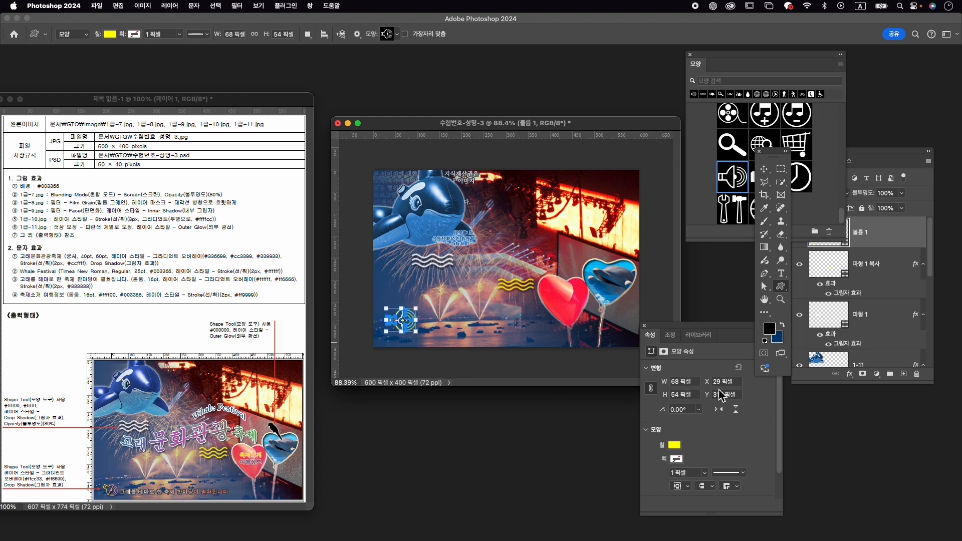
# - Add a Gradient Overlay to the speaker shape running from #ffcc33 to #ff6699
pyautogui.click(849, 373)
pyautogui.click(891, 466)
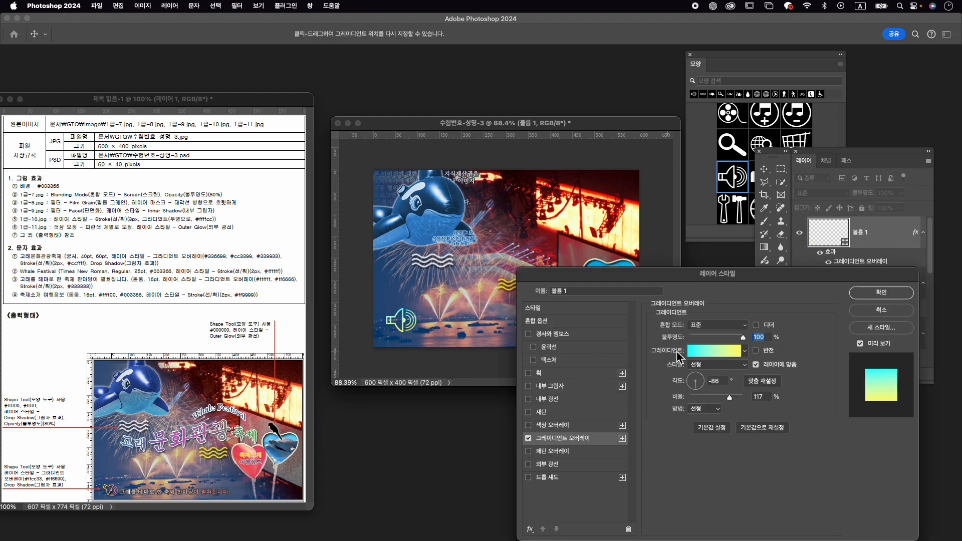
pyautogui.click(703, 353)
pyautogui.doubleClick(308, 298)
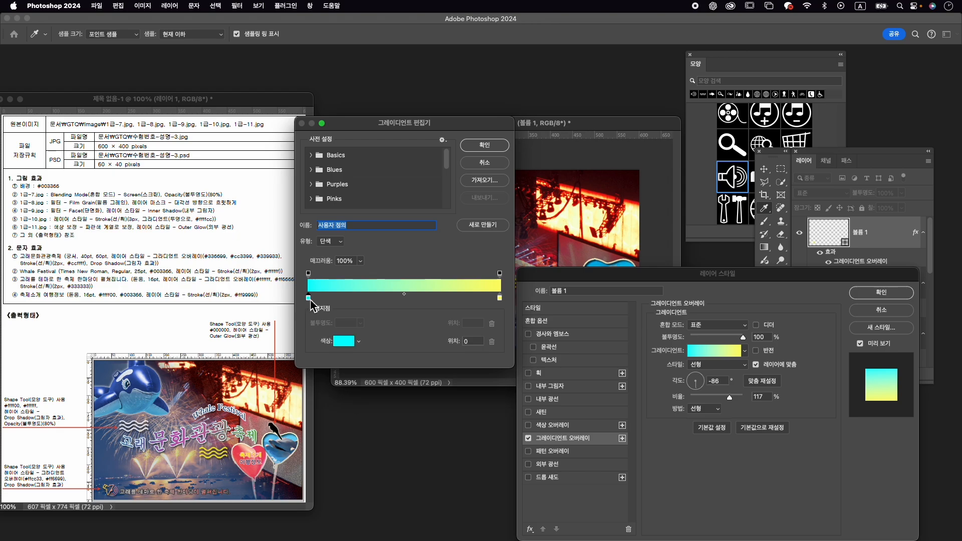
pyautogui.write('ffcc33')
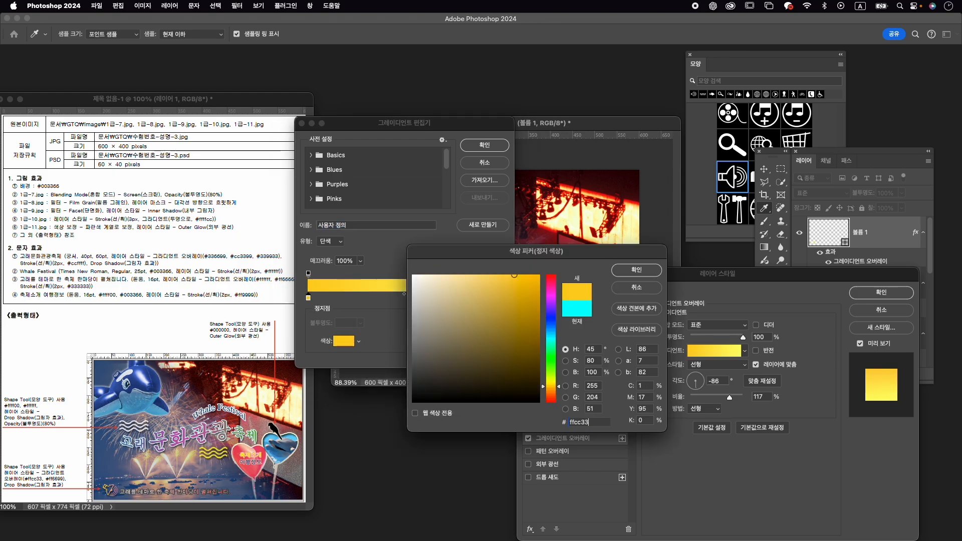
pyautogui.press('Return')
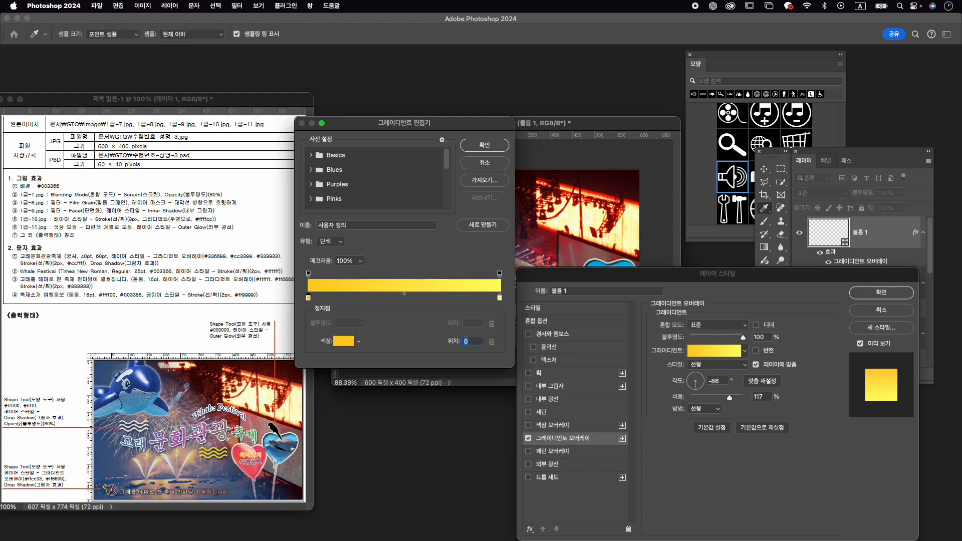
pyautogui.doubleClick(500, 298)
pyautogui.write('ff')
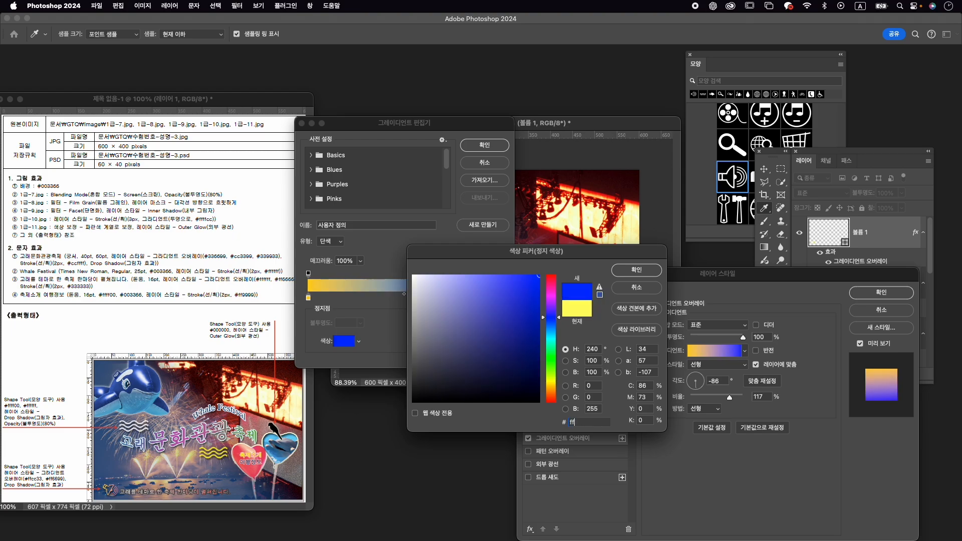
pyautogui.write('6699')
pyautogui.press('Return')
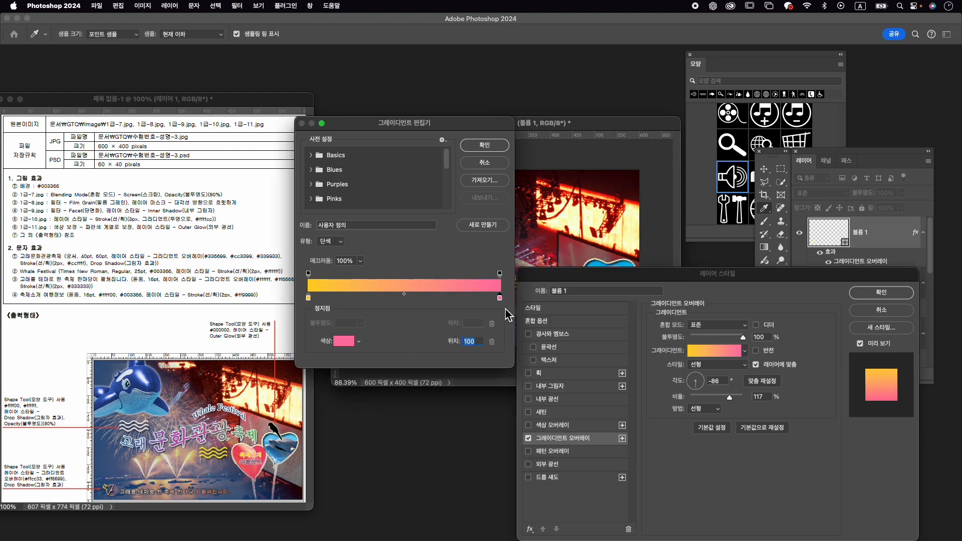
pyautogui.click(484, 145)
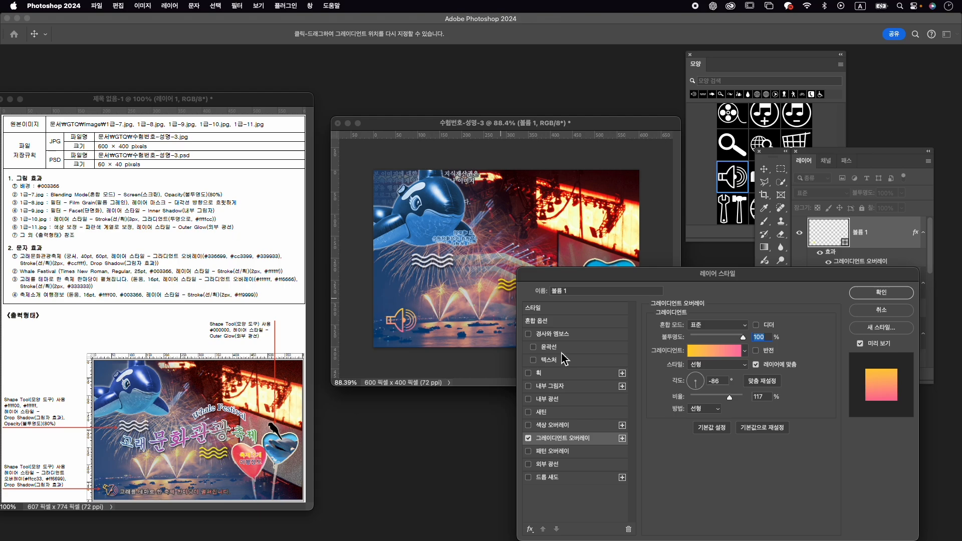
# - Set the speaker shape's gradient angle to about -9° and add a Drop Shadow to its layer style
pyautogui.moveTo(696, 391); pyautogui.dragTo(703, 383)
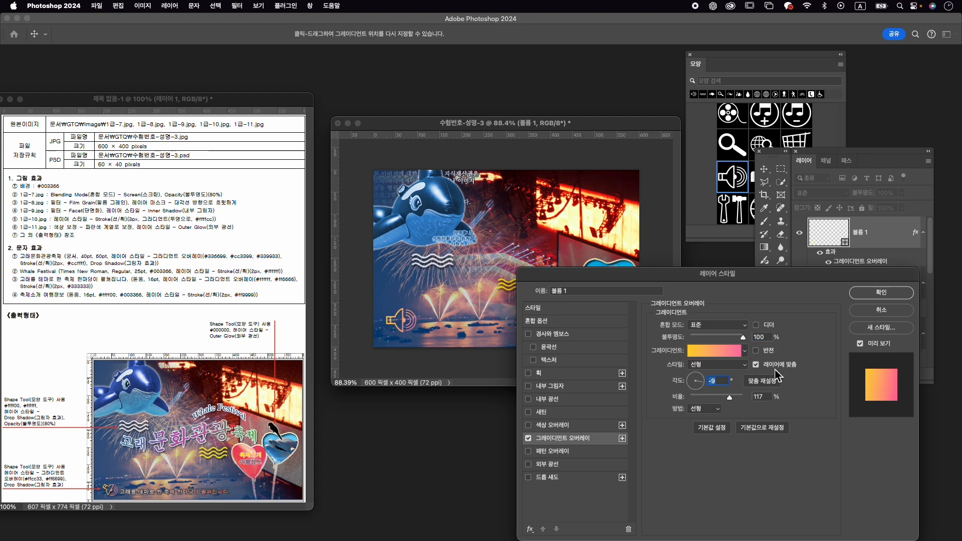
pyautogui.click(555, 484)
pyautogui.click(881, 292)
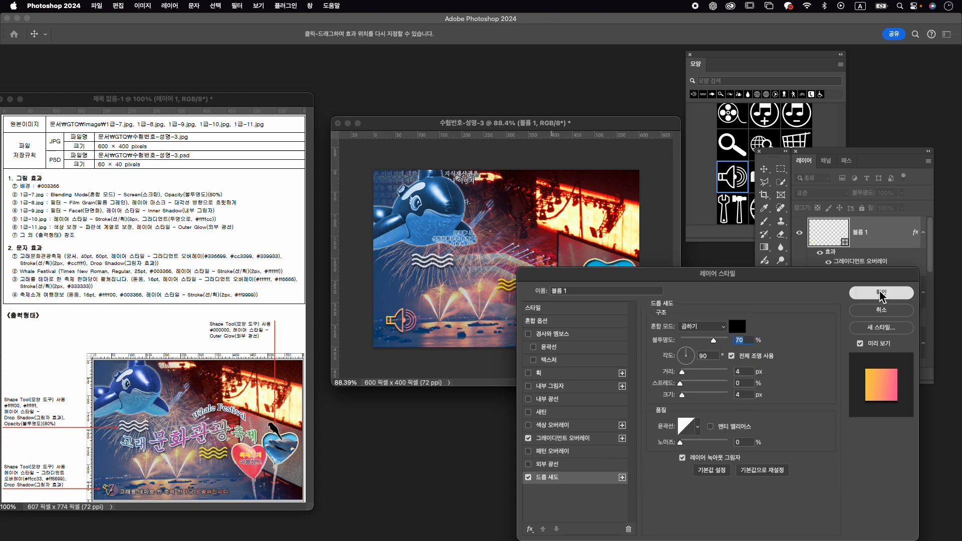
# - Scale the speaker shape to about 87% and rotate it about 32° clockwise
pyautogui.moveTo(426, 306); pyautogui.dragTo(410, 334)
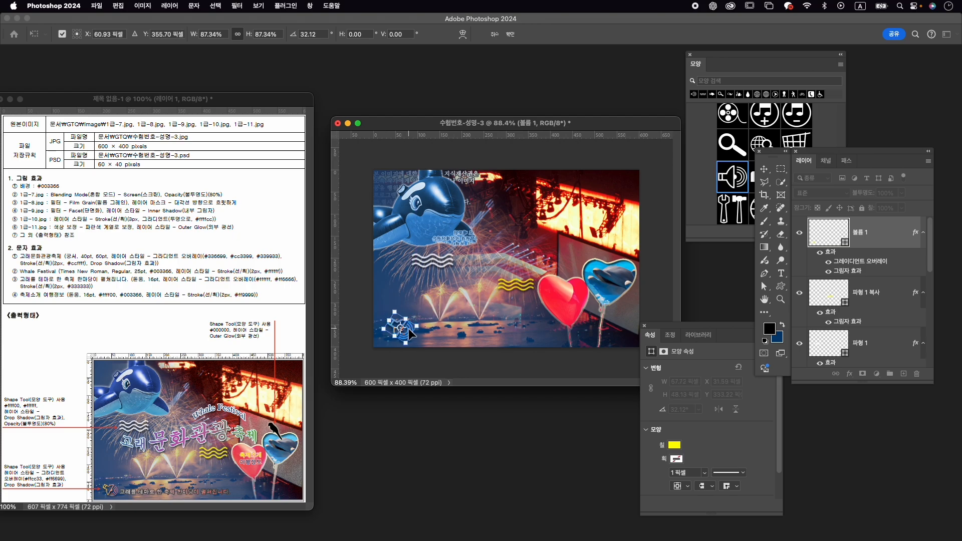
pyautogui.press('Return')
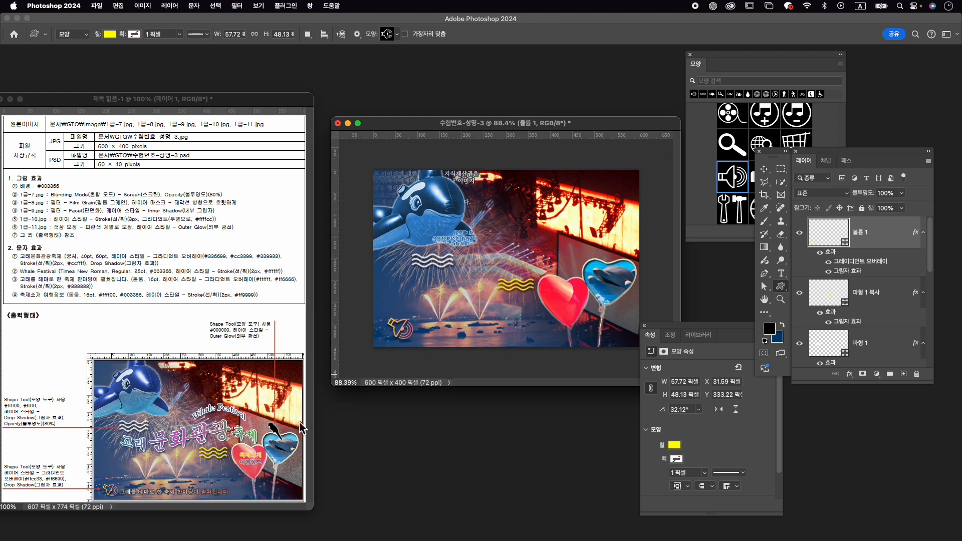
# - Search the shapes for "새" and draw the perched bird shape, about 45 × 74 px, over the dolphin heart balloon's upper edge
pyautogui.click(748, 81)
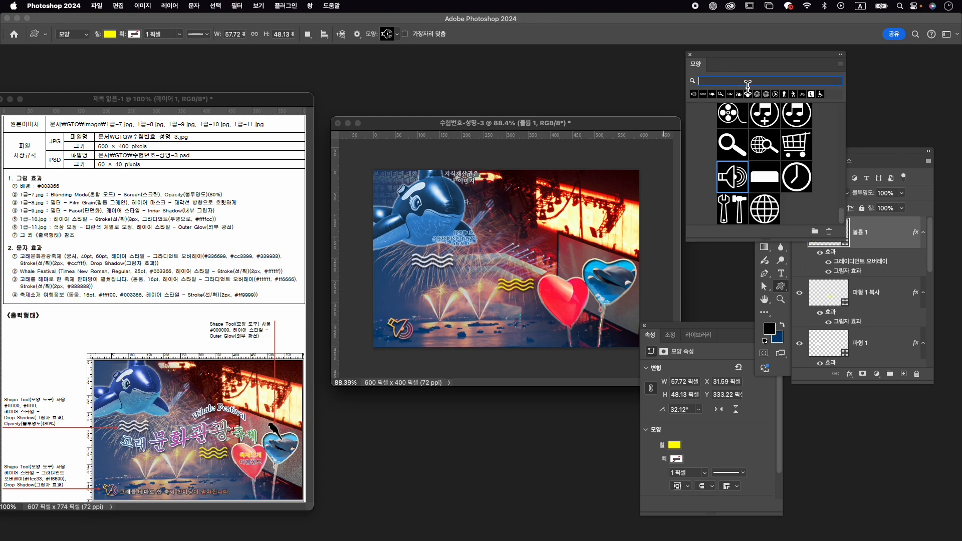
pyautogui.write('새')
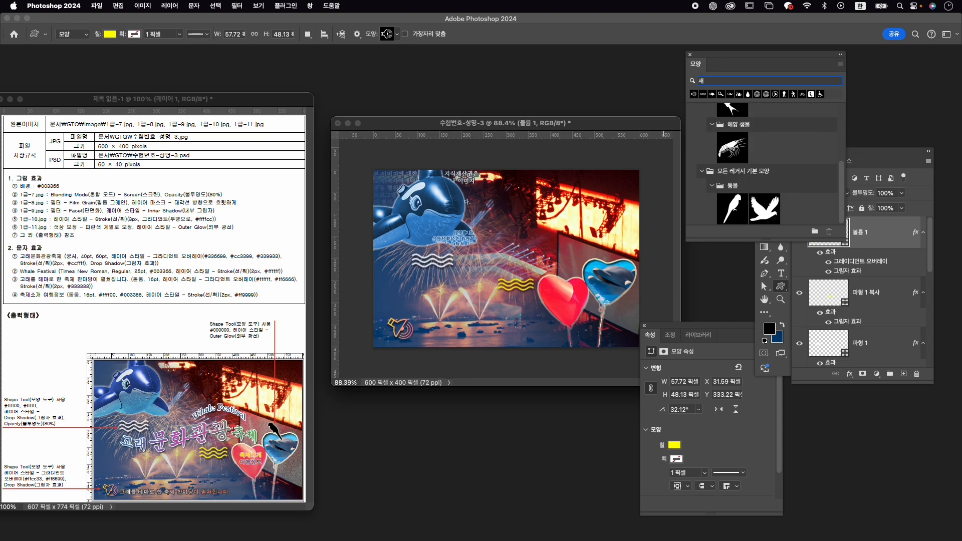
pyautogui.click(743, 216)
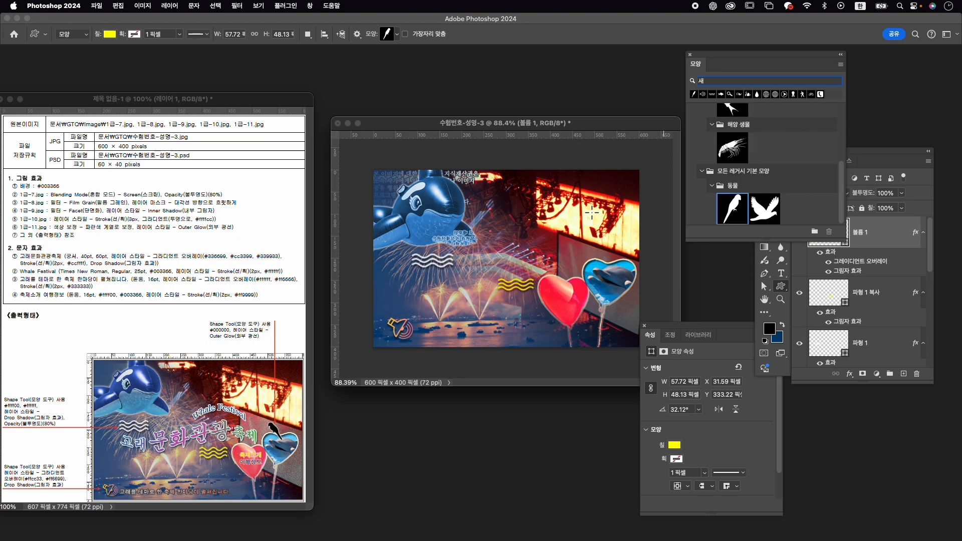
pyautogui.moveTo(594, 233); pyautogui.dragTo(613, 276)
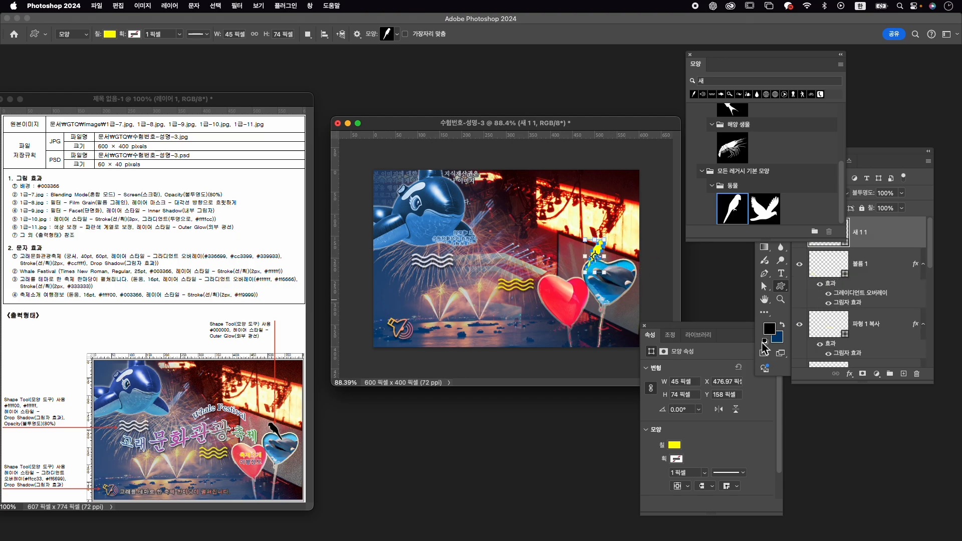
# - Set the bird shape's fill to #000000 and add an Outer Glow layer style
pyautogui.click(676, 446)
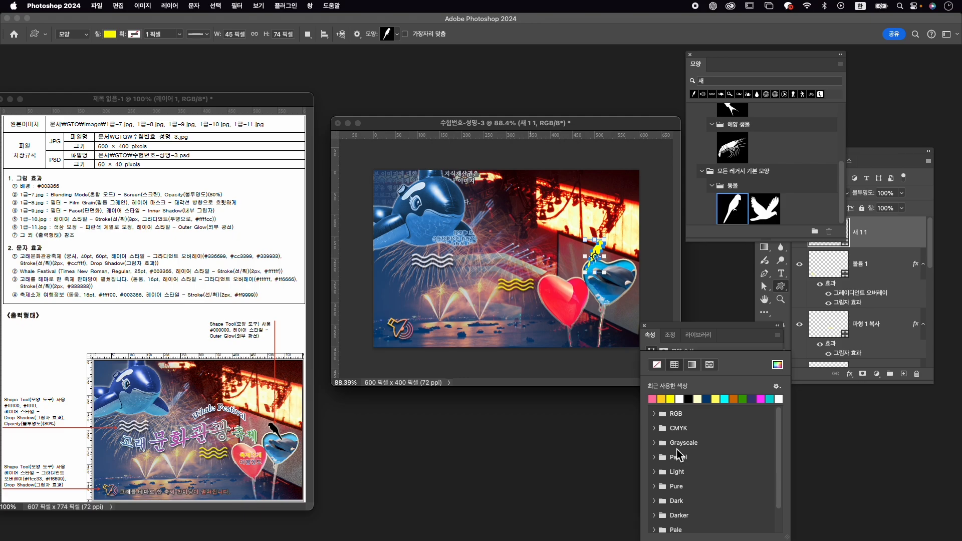
pyautogui.click(777, 364)
pyautogui.moveTo(466, 365); pyautogui.dragTo(461, 425)
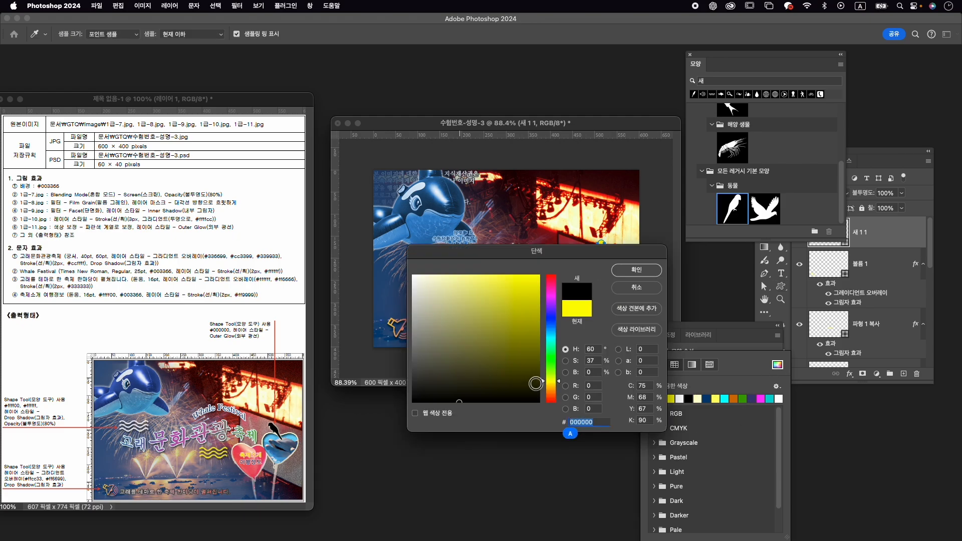
pyautogui.click(632, 270)
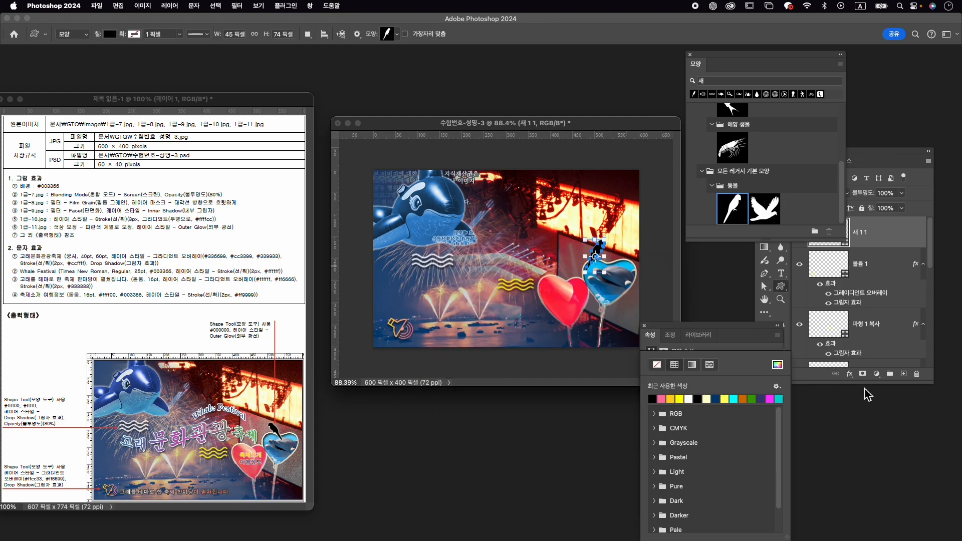
pyautogui.click(849, 373)
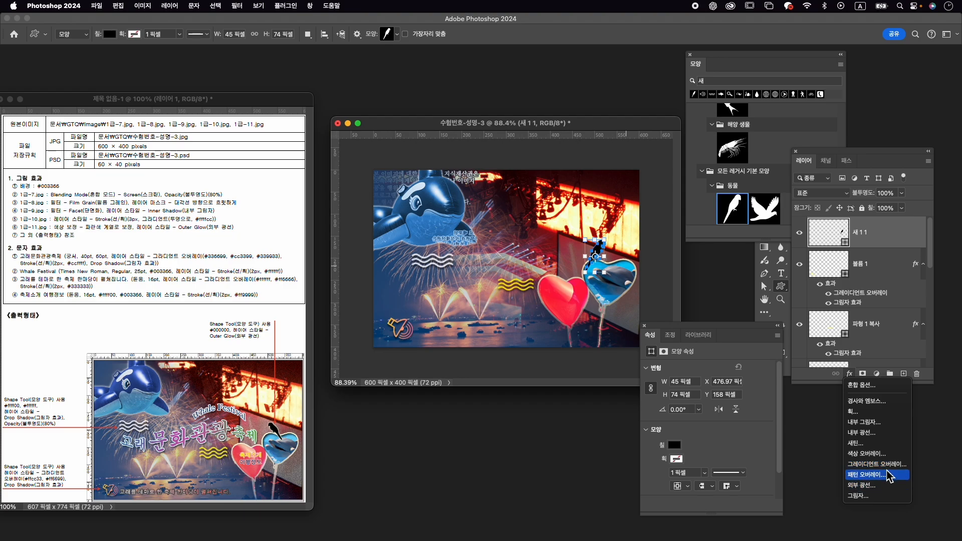
pyautogui.click(871, 485)
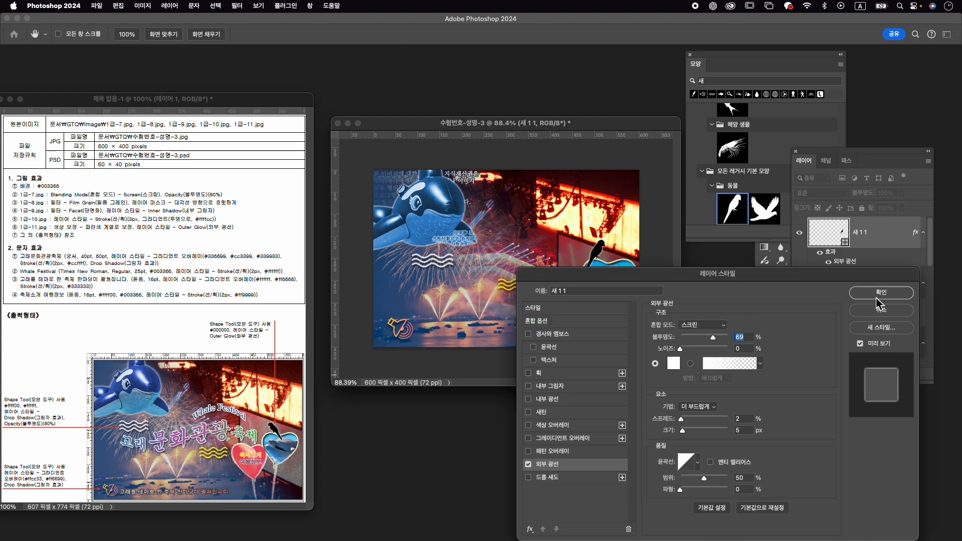
pyautogui.click(875, 298)
# - Flip the bird shape horizontally and reposition it slightly to the right on the dolphin heart balloon
pyautogui.hotkey('ctrl', 't')
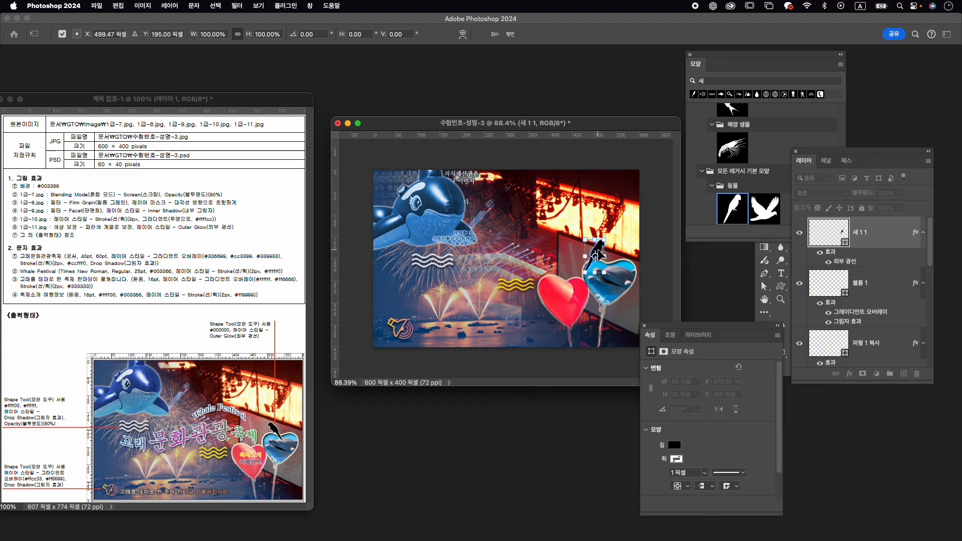
pyautogui.rightClick(599, 249)
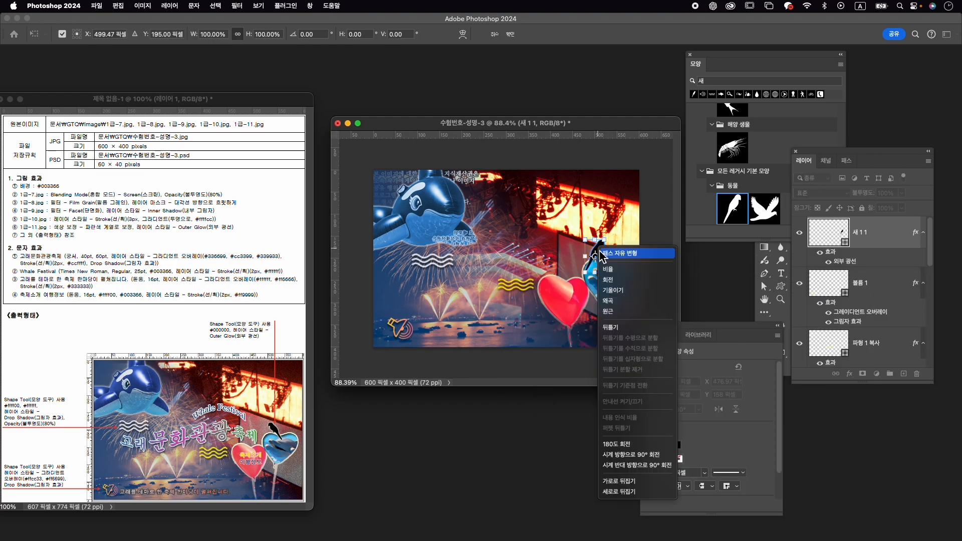
pyautogui.click(631, 482)
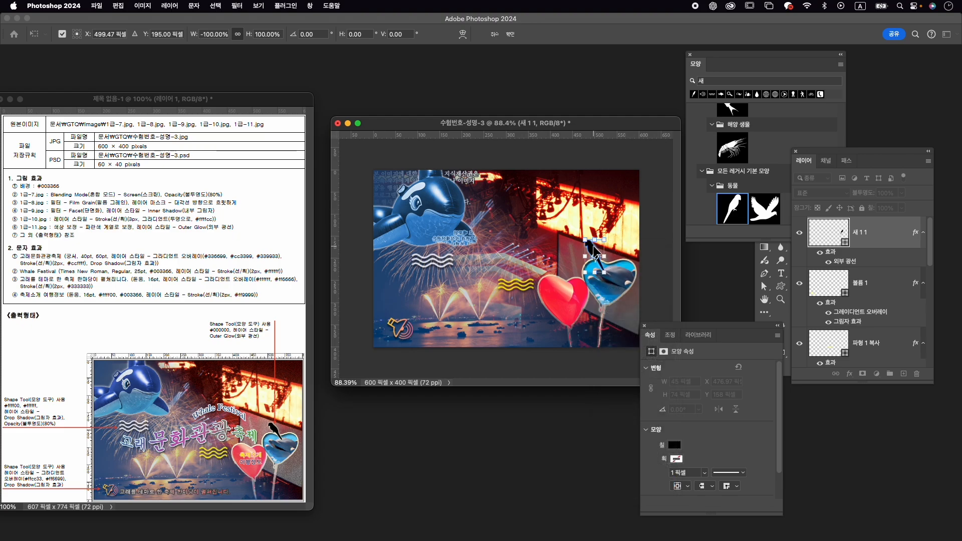
pyautogui.moveTo(592, 243); pyautogui.dragTo(597, 241)
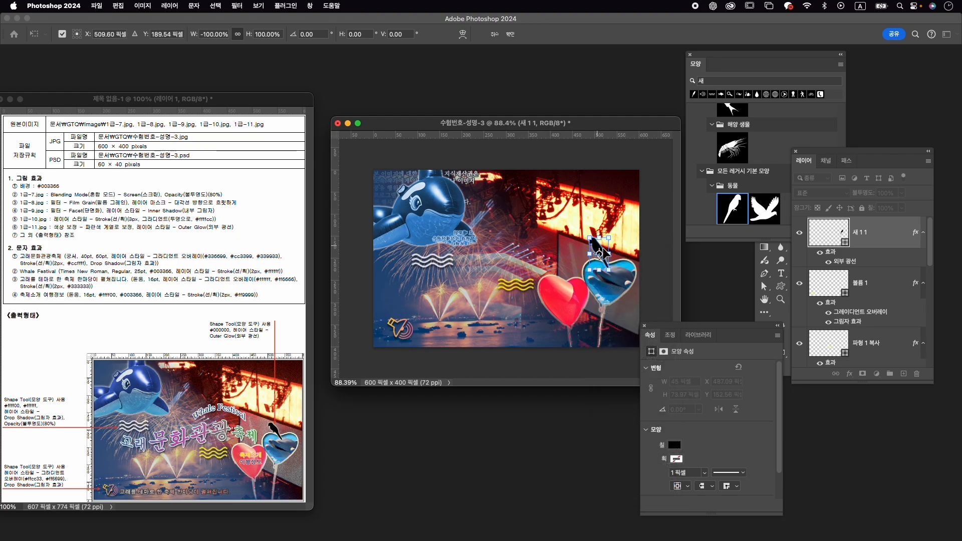
pyautogui.press('Left')
pyautogui.press('Down')
pyautogui.press('Down')
pyautogui.press('Down')
pyautogui.press('Down')
pyautogui.press('Down')
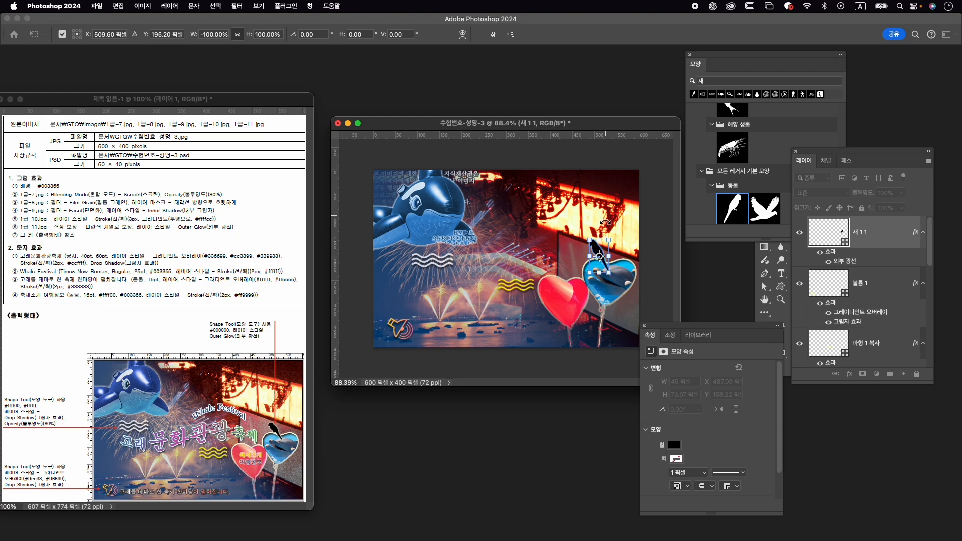
# - Scale the bird shape down to about 86% and rotate it slightly so it perches on the dolphin heart balloon
pyautogui.moveTo(613, 242); pyautogui.dragTo(600, 259)
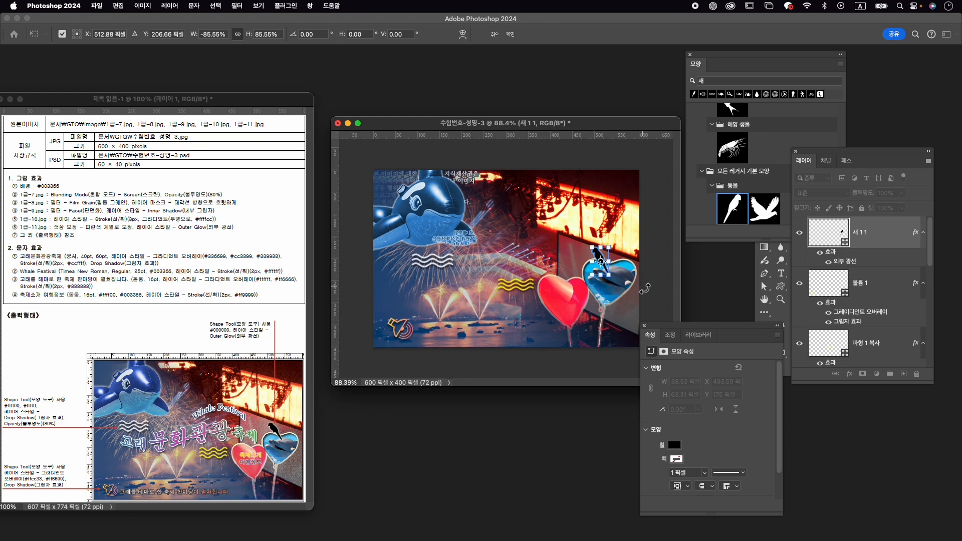
pyautogui.press('Return')
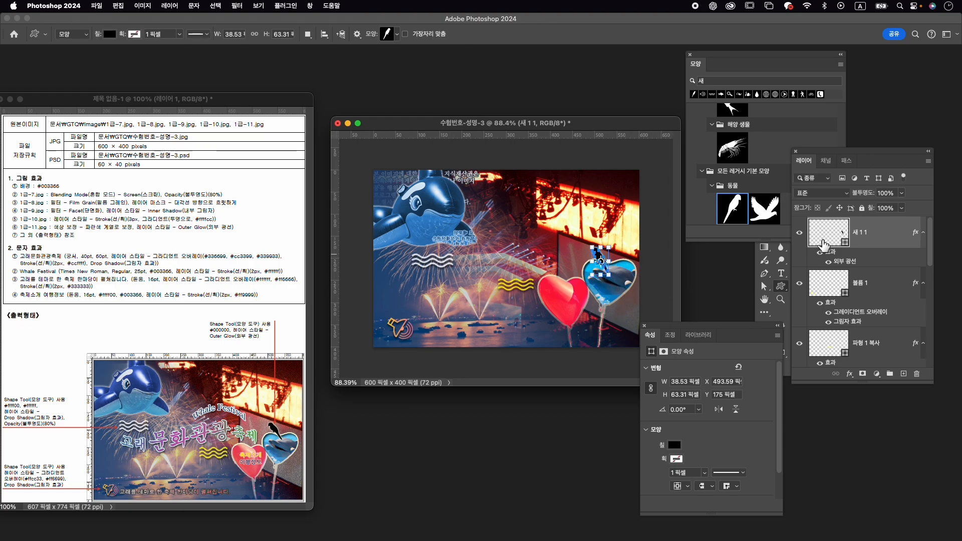
pyautogui.press('super+t')
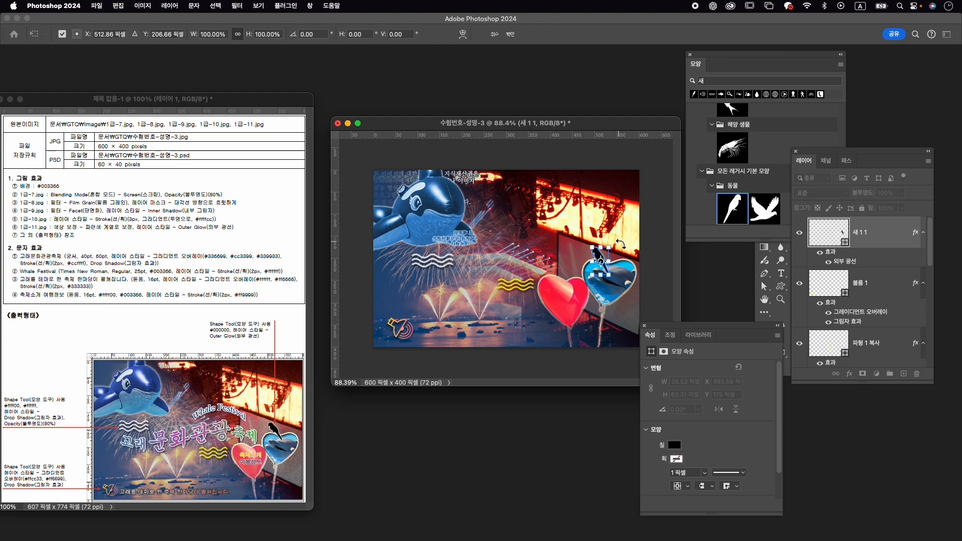
pyautogui.moveTo(619, 242); pyautogui.dragTo(617, 240)
pyautogui.press('Return')
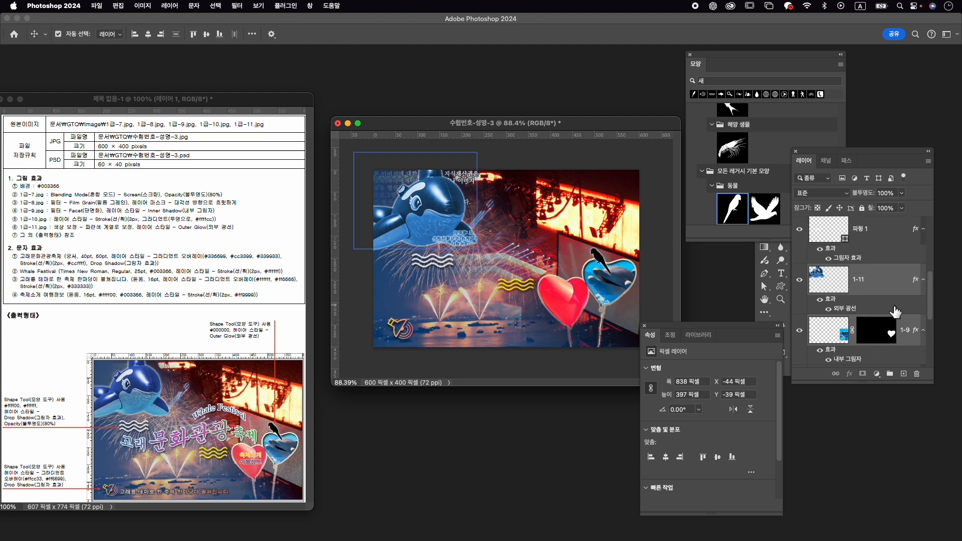
pyautogui.scroll(-3, 895, 310)
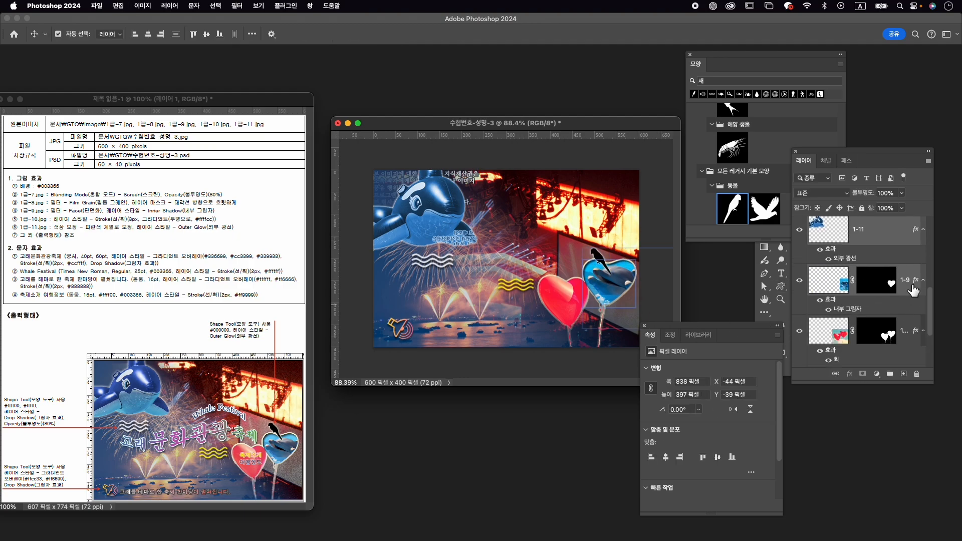
# - Scale the two heart balloon image layers together to about 96% and shift them slightly right of their original position
pyautogui.click(910, 287)
pyautogui.click(901, 344)
pyautogui.keyDown('super'); pyautogui.click(900, 342); pyautogui.keyUp('super')
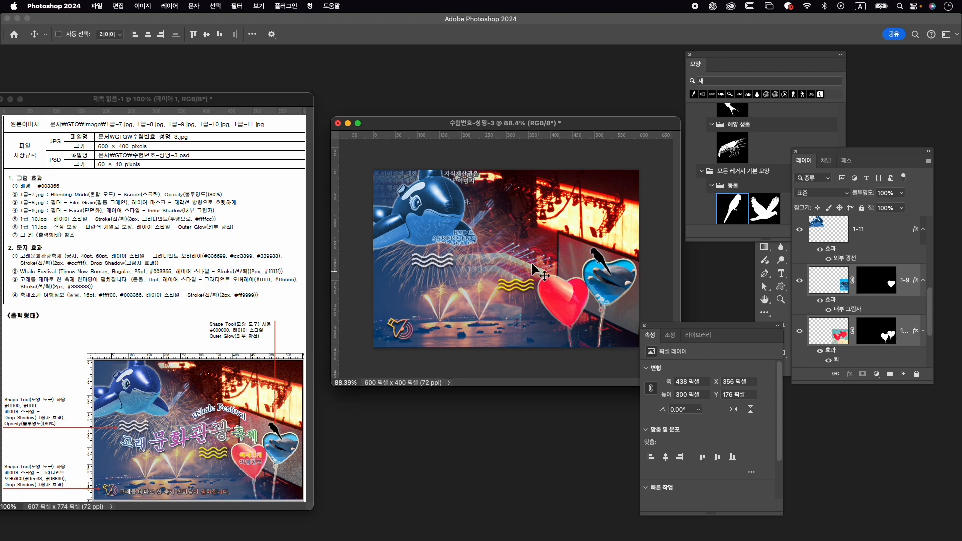
pyautogui.press('super+t')
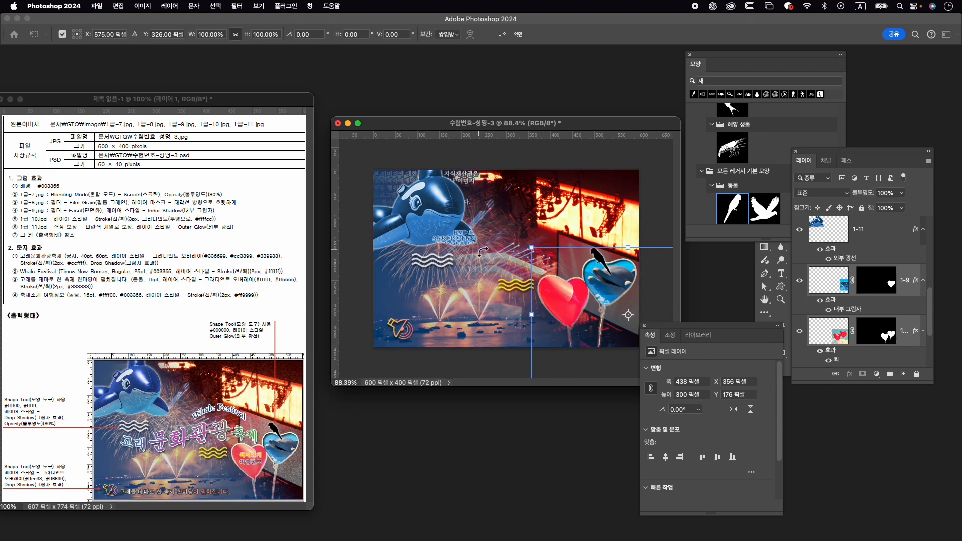
pyautogui.moveTo(531, 248); pyautogui.dragTo(539, 253)
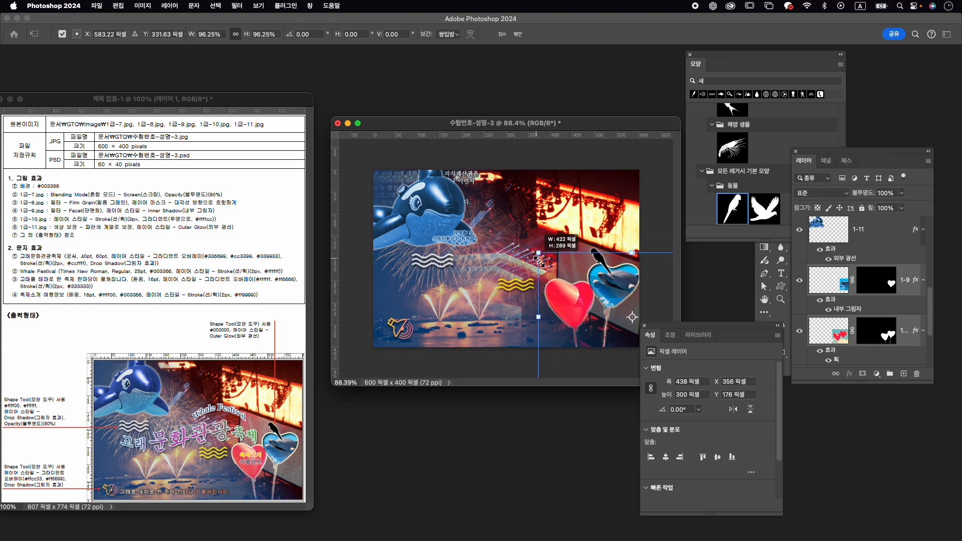
pyautogui.moveTo(601, 281); pyautogui.dragTo(597, 283)
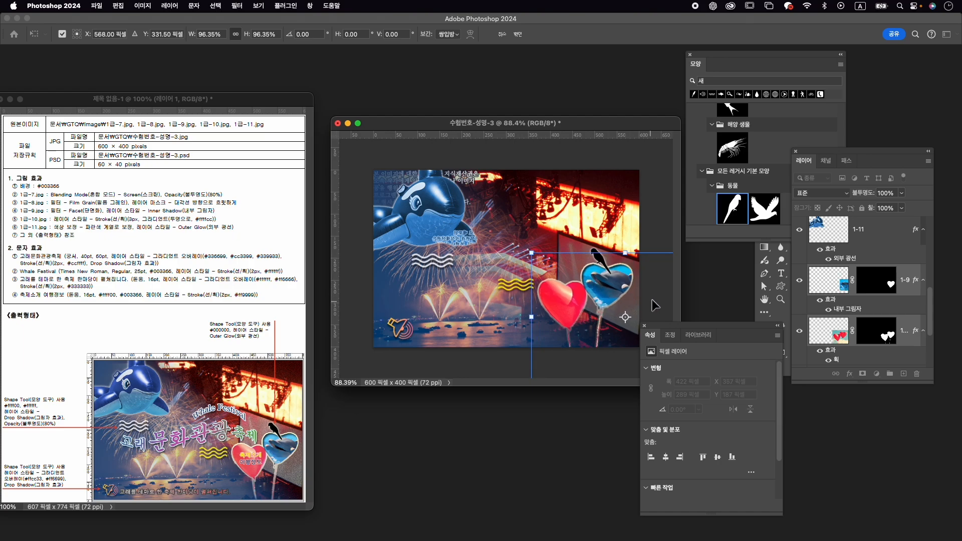
pyautogui.press('Right')
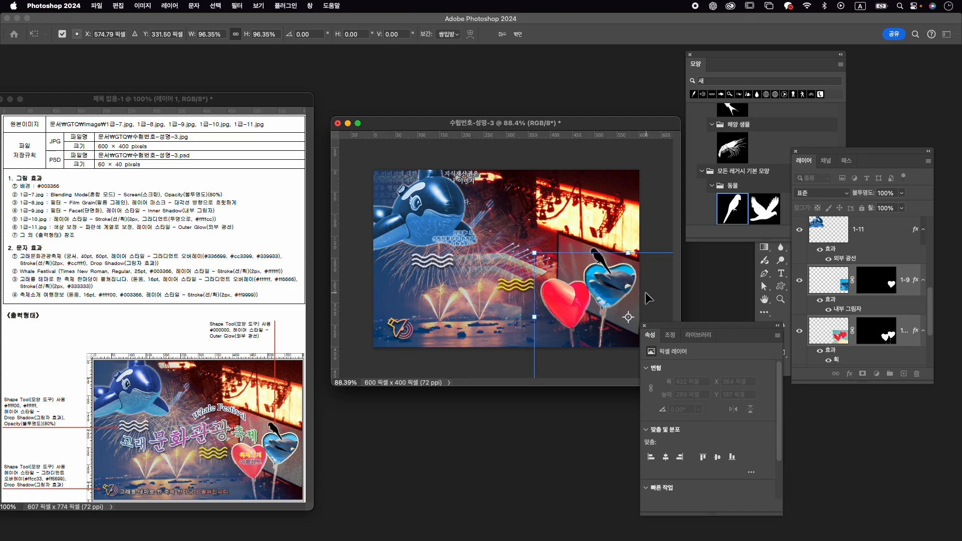
pyautogui.press('Return')
# - Move the bird shape slightly to the right to realign it on the dolphin heart balloon
pyautogui.click(599, 257)
pyautogui.moveTo(610, 270); pyautogui.dragTo(612, 270)
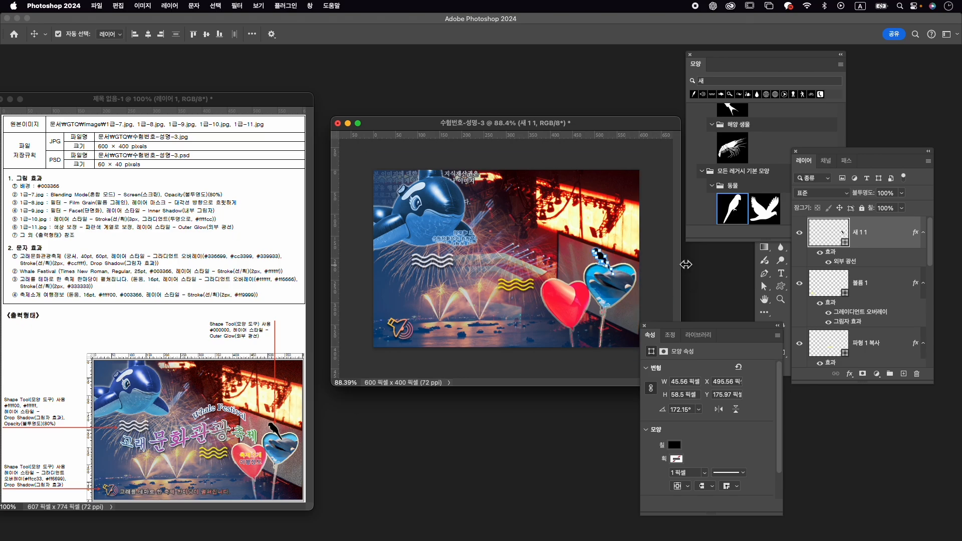
pyautogui.click(651, 256)
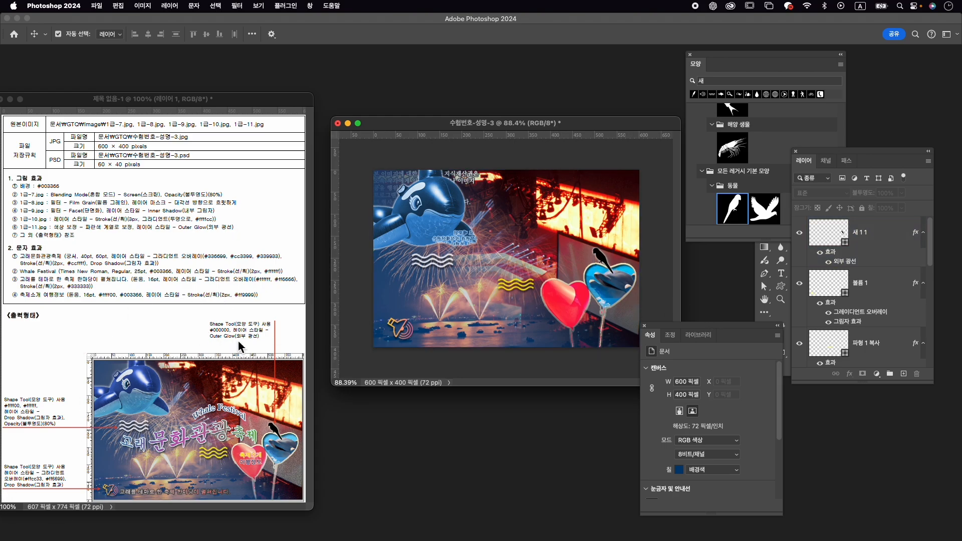
# - Add a text layer above the bird shape reading "고래문화관광축제", starting just below the white waves
pyautogui.click(818, 235)
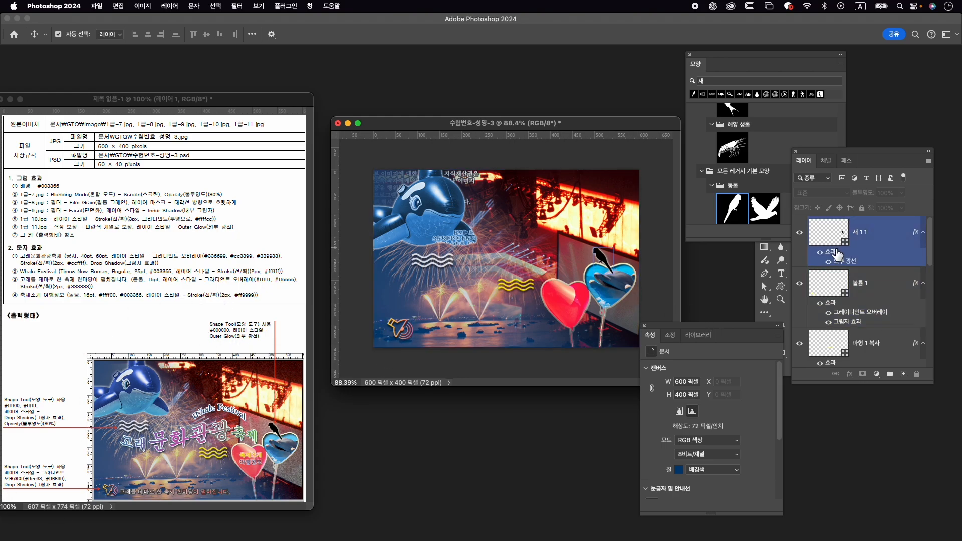
pyautogui.click(893, 234)
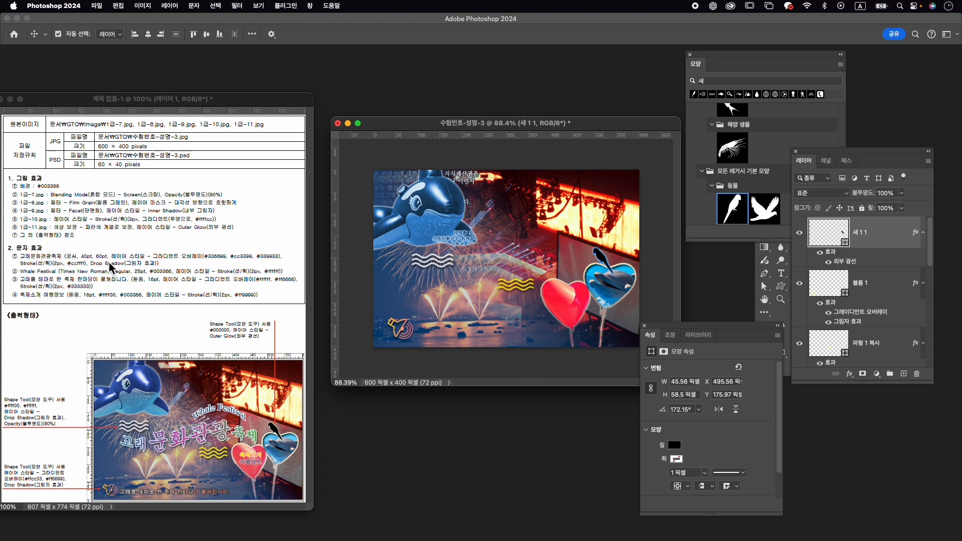
pyautogui.press('t')
pyautogui.click(790, 275)
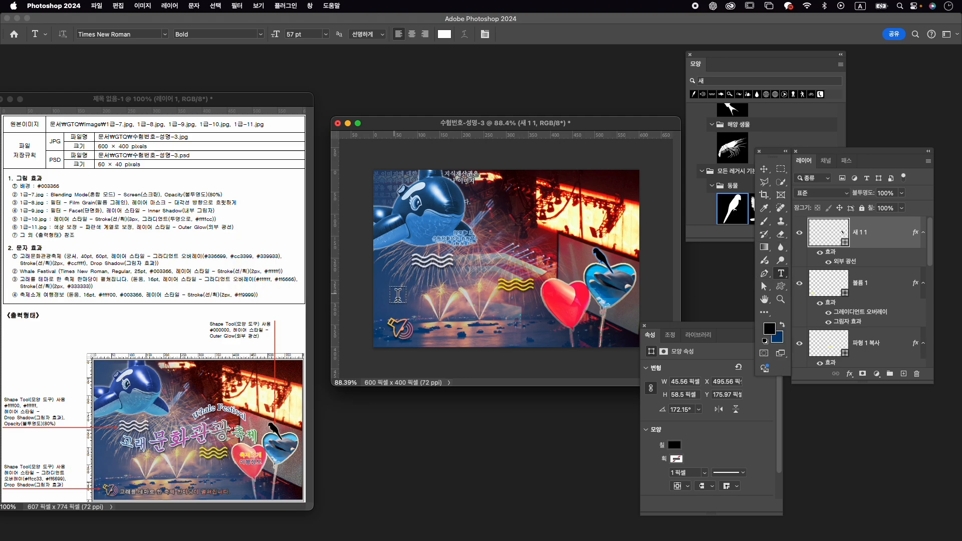
pyautogui.click(409, 287)
pyautogui.press('capslock')
pyautogui.write('거래')
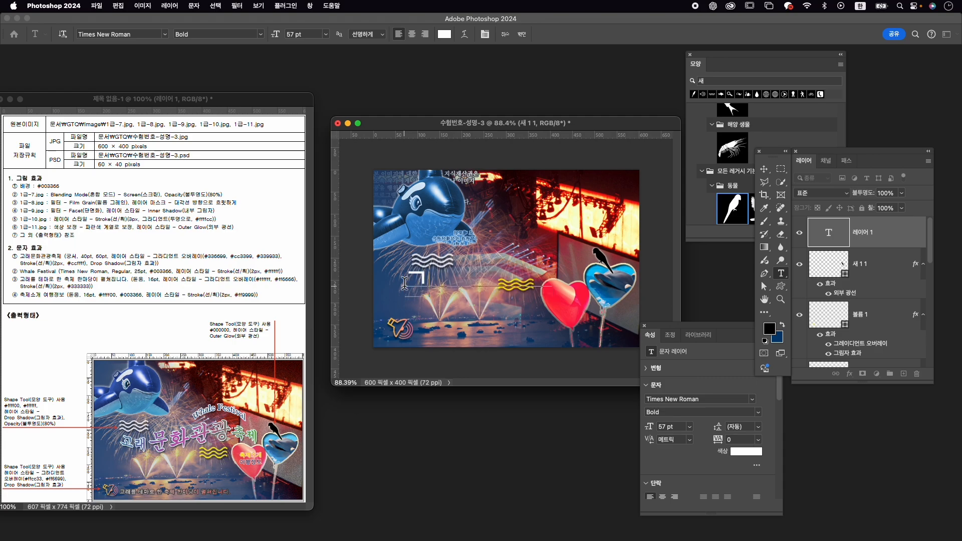
pyautogui.press('BackSpace')
pyautogui.press('BackSpace')
pyautogui.press('BackSpace')
pyautogui.write('고')
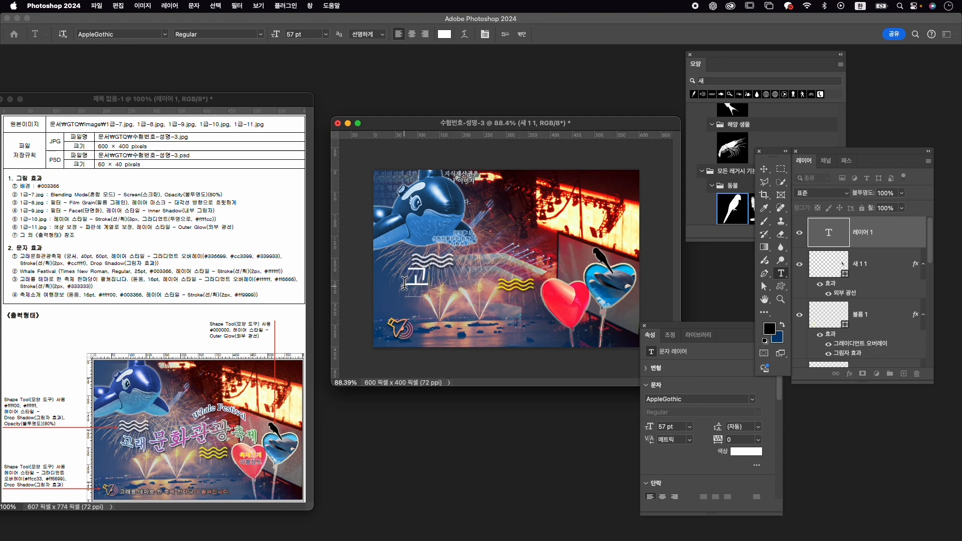
pyautogui.write('래문화ㄱ관광축제')
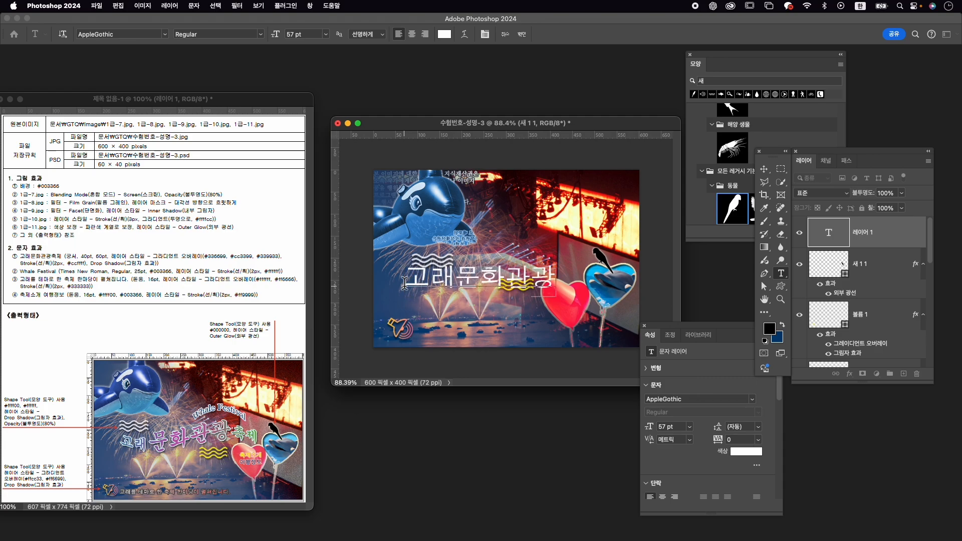
# - Try to change the font of the whole title text to GungSeo
pyautogui.moveTo(404, 283); pyautogui.dragTo(607, 286)
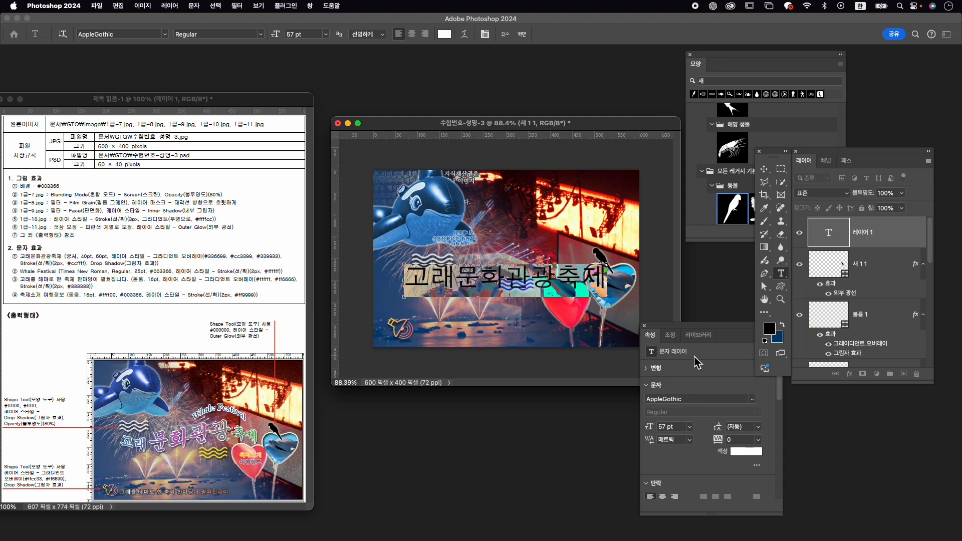
pyautogui.press('super+t')
pyautogui.click(651, 148)
pyautogui.write('ㅎ')
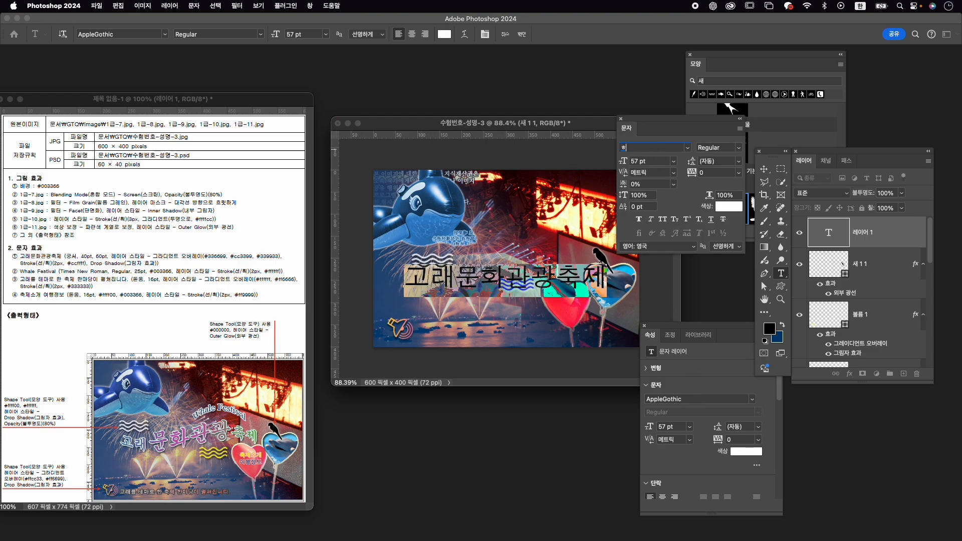
pyautogui.press('BackSpace')
pyautogui.write('gun')
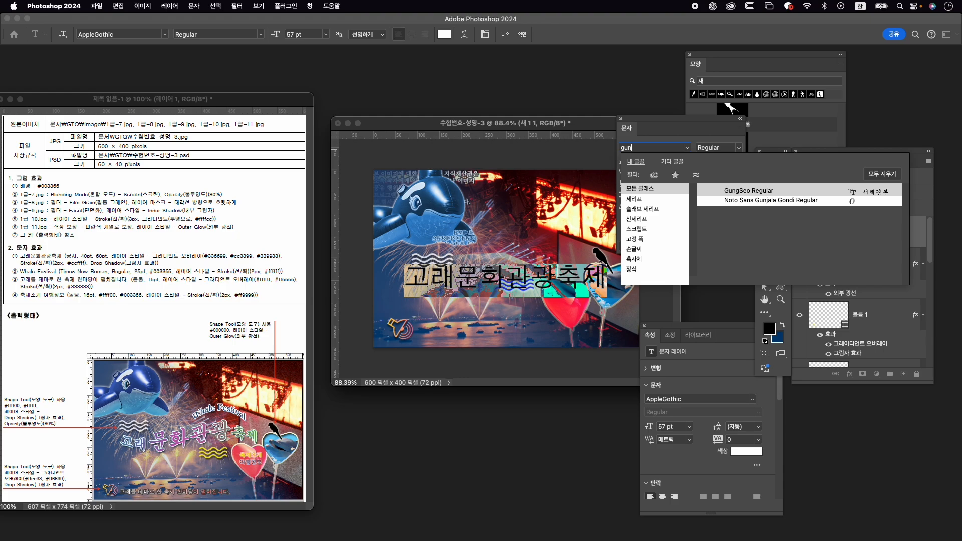
pyautogui.press('Return')
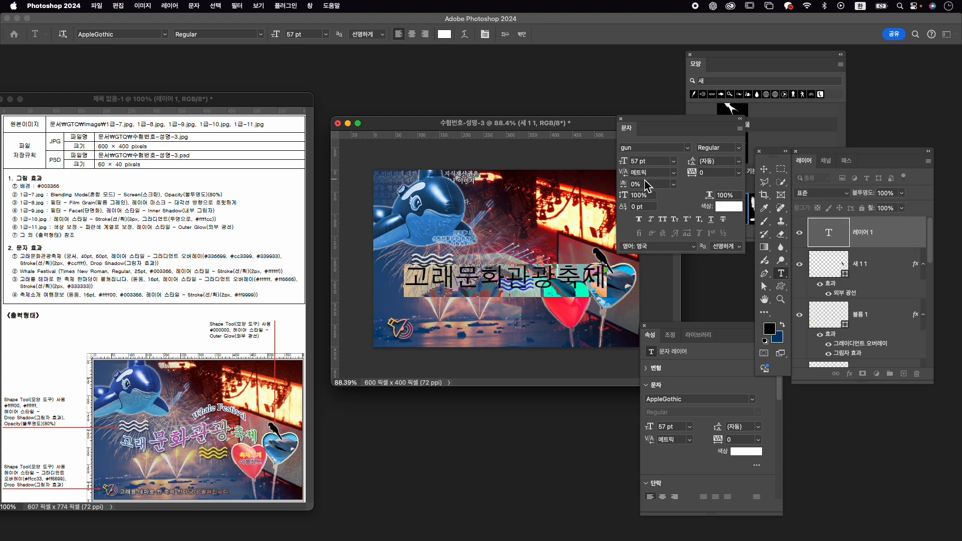
# - Set the font size of the whole title text to 40 pt
pyautogui.click(635, 163)
pyautogui.write('40')
pyautogui.press('Return')
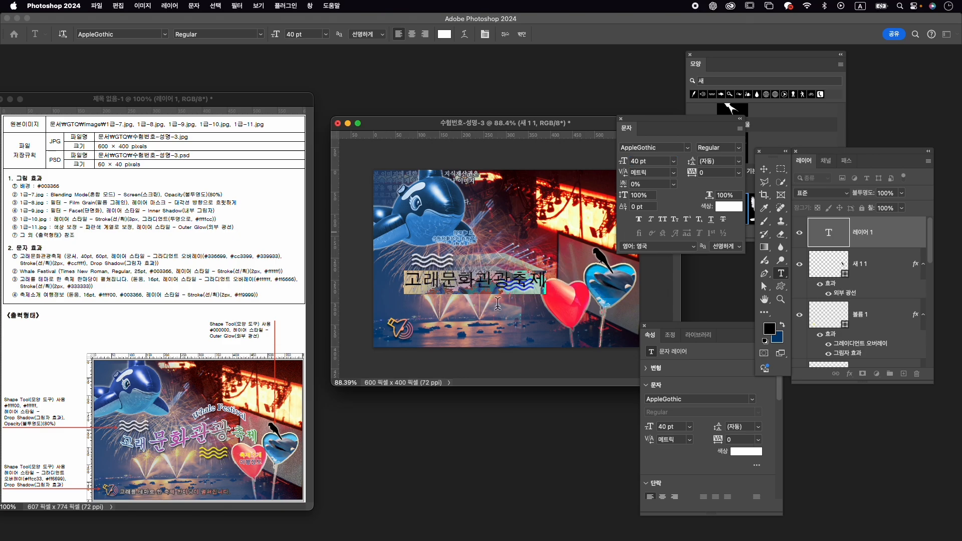
# - Try to enlarge only the characters "문화관광" in the title to 60 pt
pyautogui.click(447, 284)
pyautogui.moveTo(449, 283); pyautogui.dragTo(510, 275)
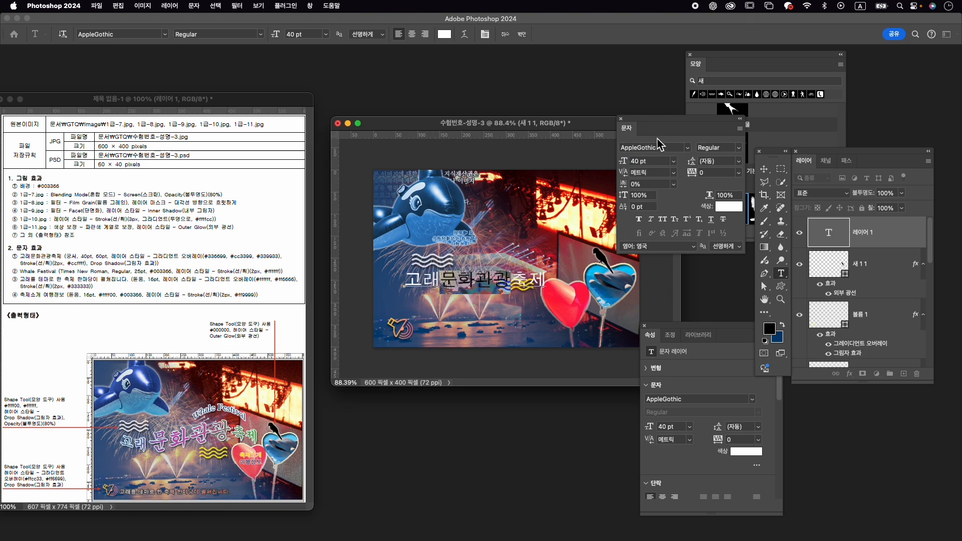
pyautogui.click(641, 161)
pyautogui.write('6')
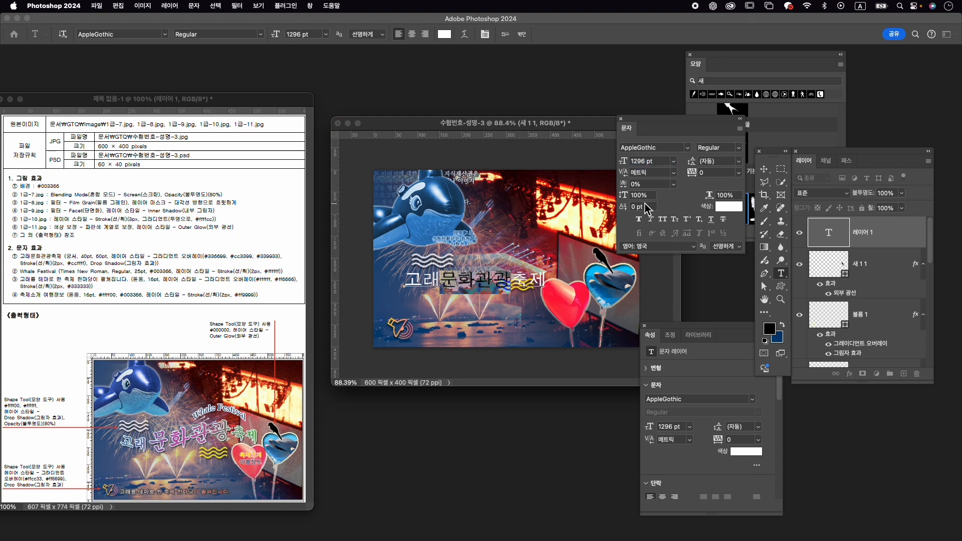
pyautogui.press('Return')
pyautogui.click(478, 211)
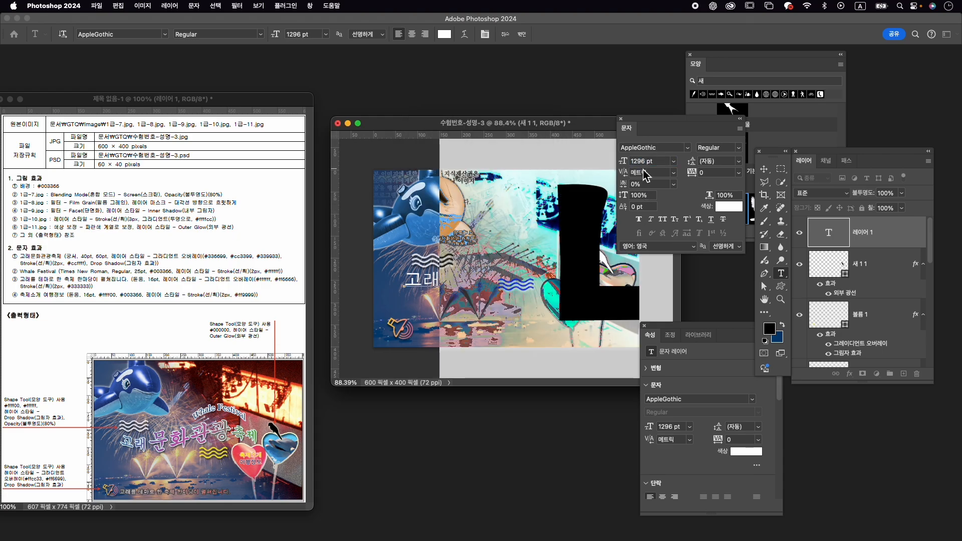
pyautogui.click(640, 161)
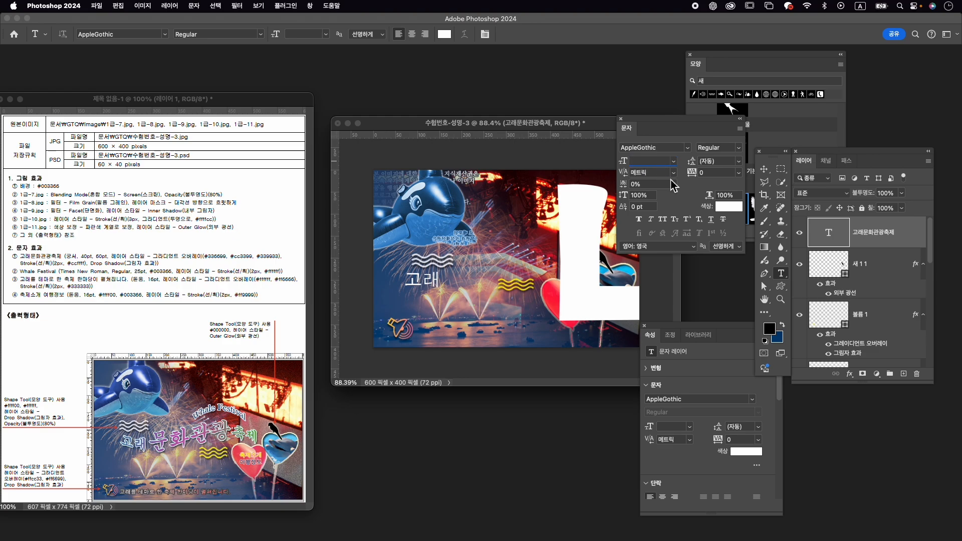
pyautogui.write('60')
pyautogui.press('Return')
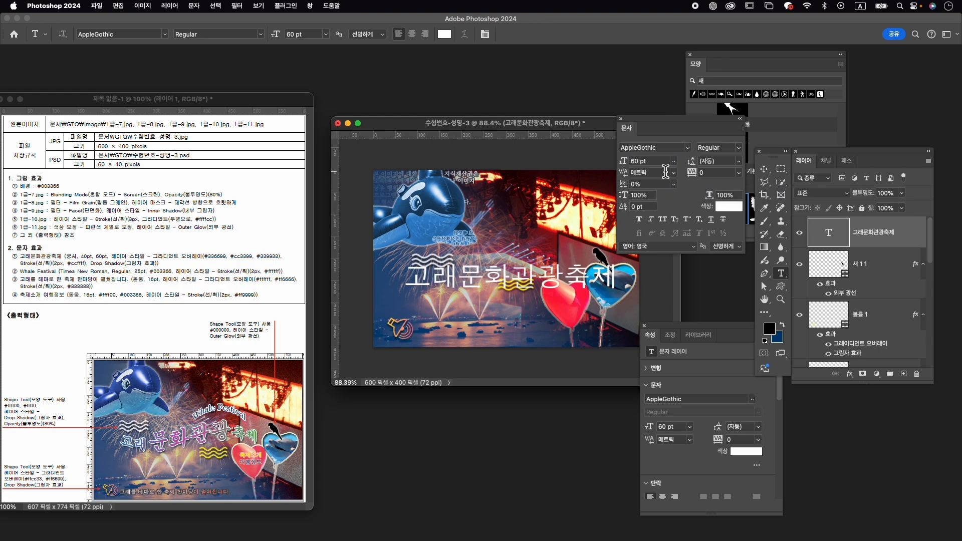
# - Select all the title text and reset its size to 40 pt
pyautogui.click(464, 280)
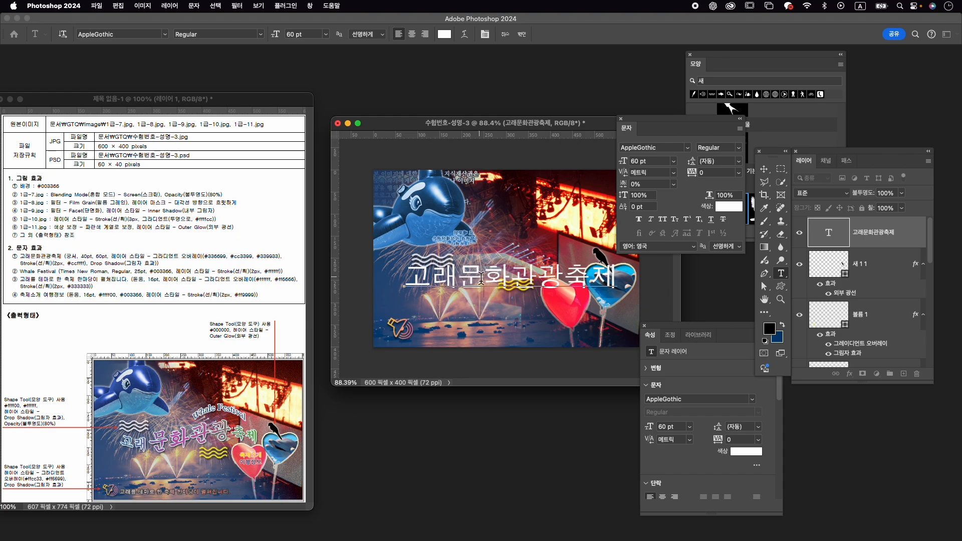
pyautogui.press('super+a')
pyautogui.click(637, 162)
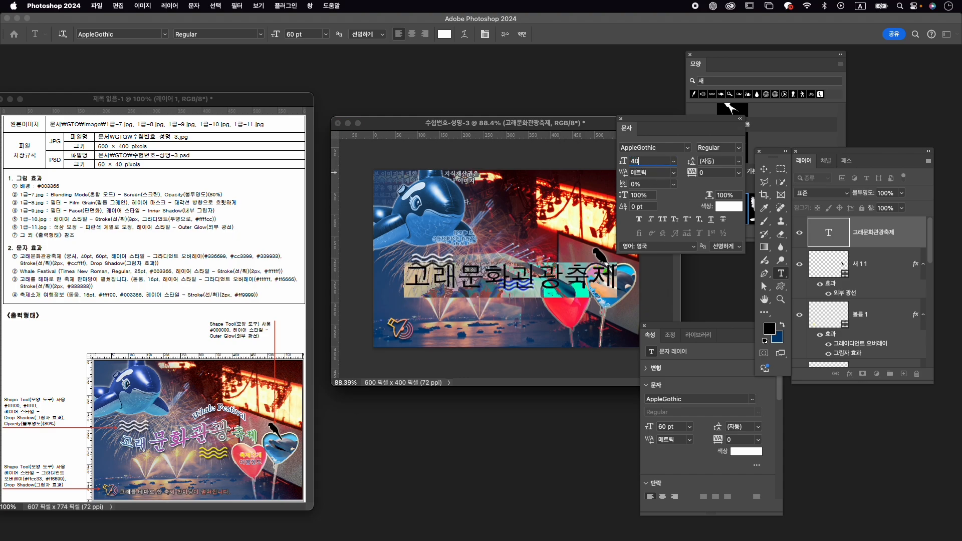
pyautogui.write('40')
pyautogui.press('Return')
# - Set the characters "문화관광" in the title to 60 pt and commit the text edit
pyautogui.click(444, 291)
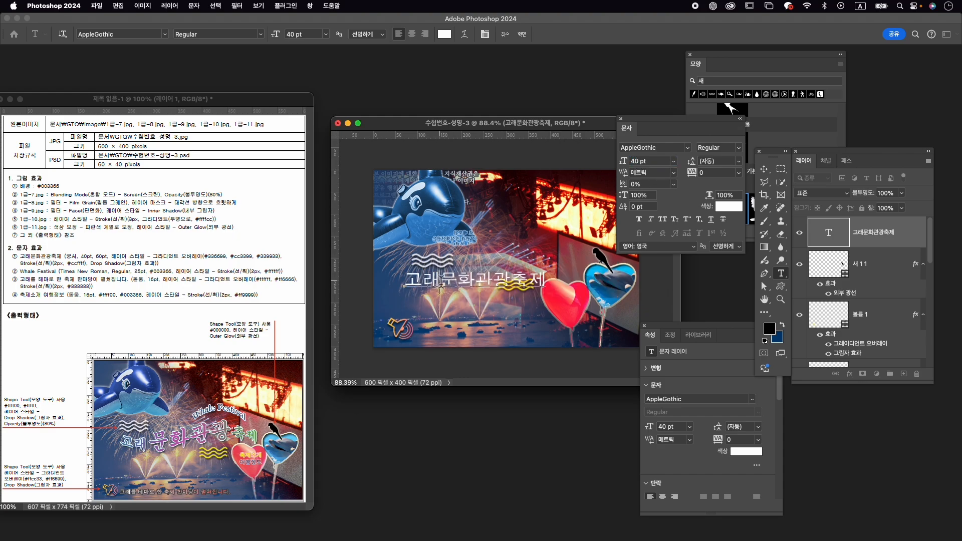
pyautogui.moveTo(441, 286); pyautogui.dragTo(510, 286)
pyautogui.click(637, 161)
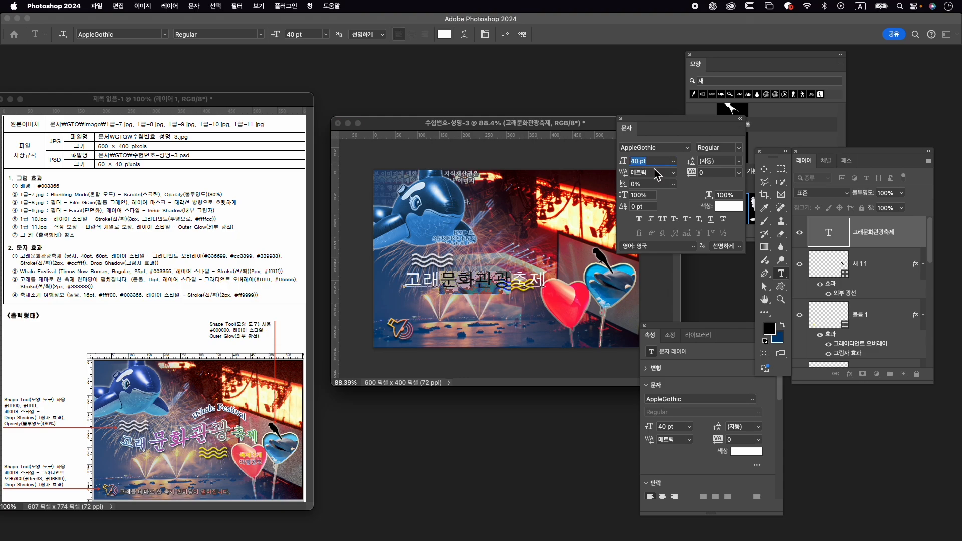
pyautogui.write('60')
pyautogui.press('Return')
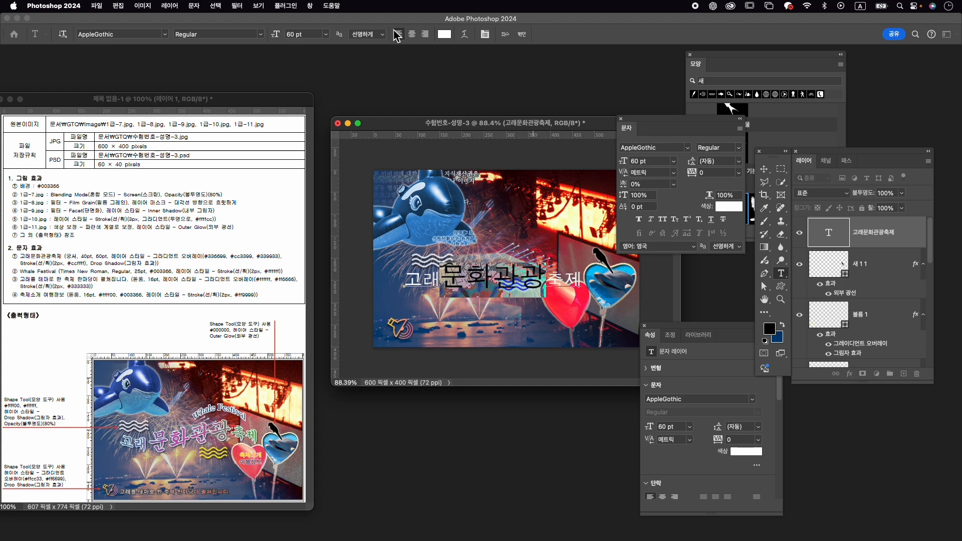
pyautogui.click(521, 34)
# - Set the font of the title text layer to GungSeo Regular
pyautogui.click(670, 145)
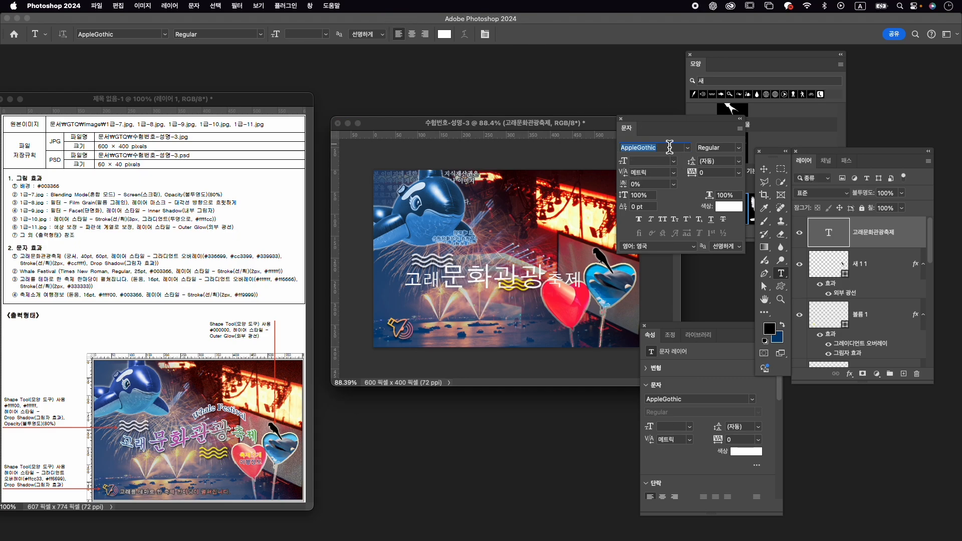
pyautogui.write('gung')
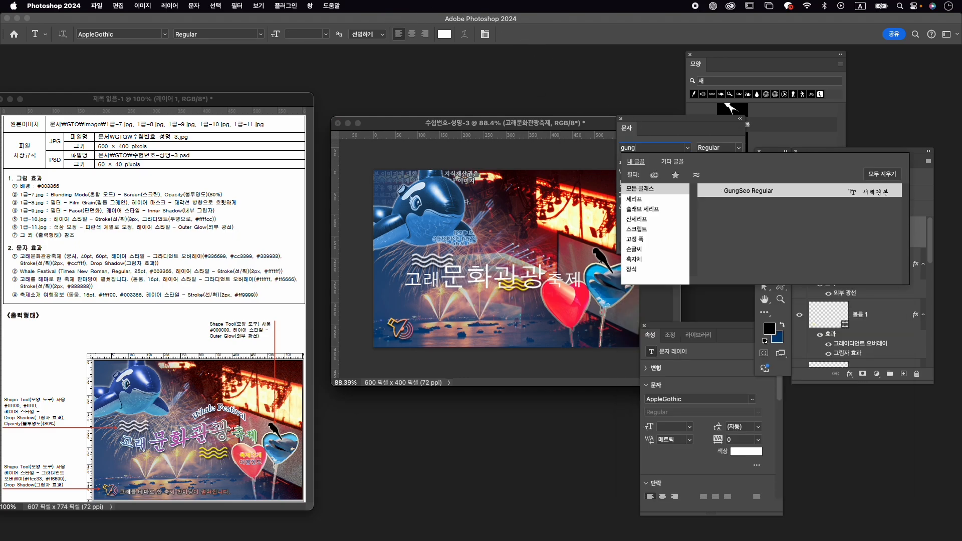
pyautogui.press('Escape')
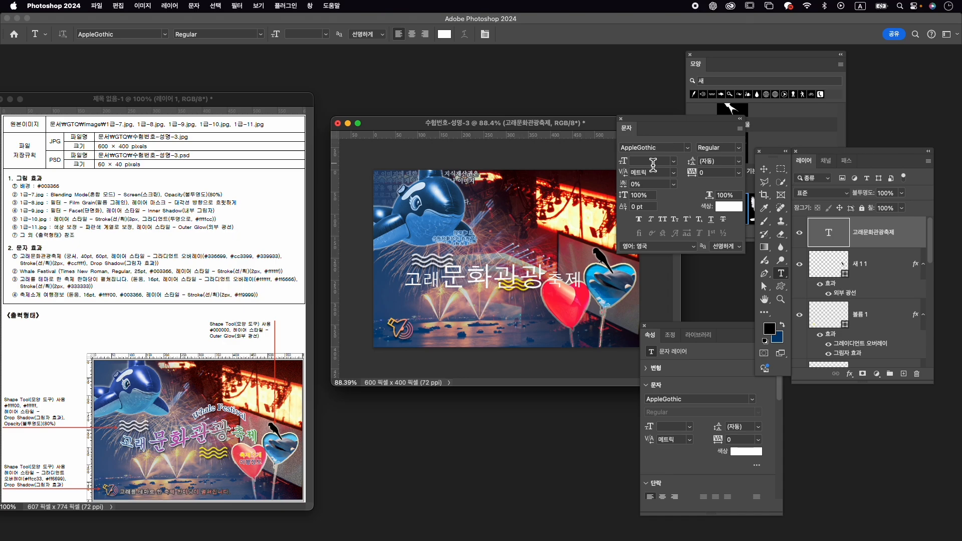
pyautogui.click(687, 147)
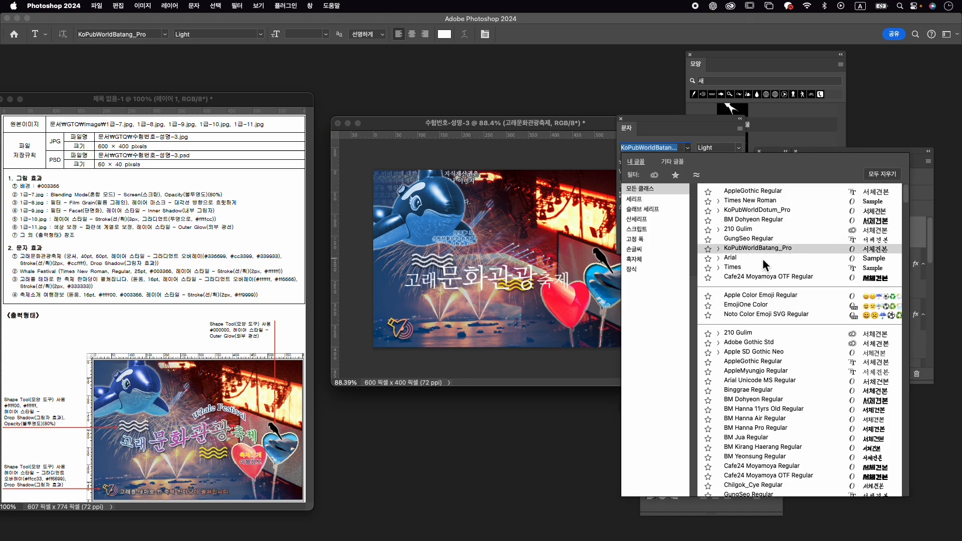
pyautogui.click(753, 239)
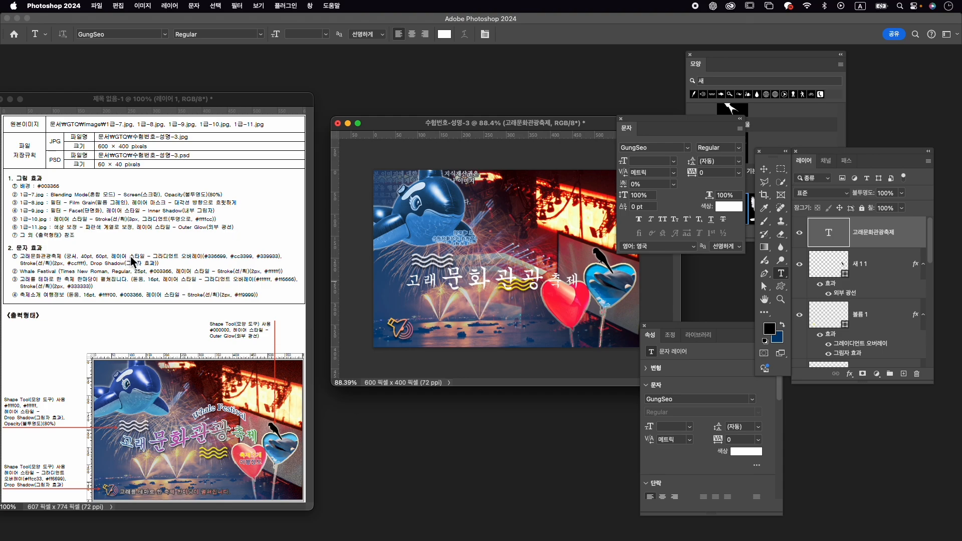
# - Add a Gradient Overlay to the title text layer, insert a middle colour stop and set the starting stop to #336699
pyautogui.click(850, 376)
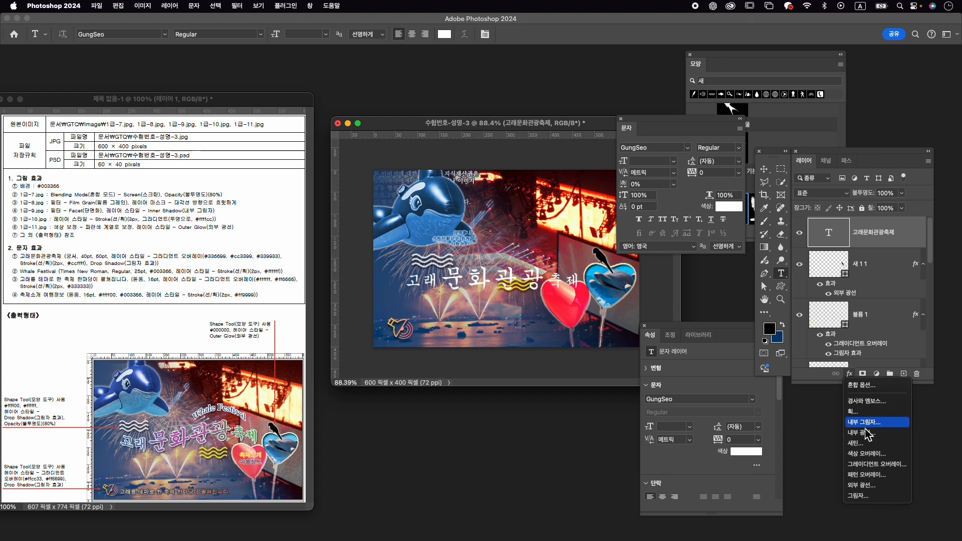
pyautogui.click(881, 464)
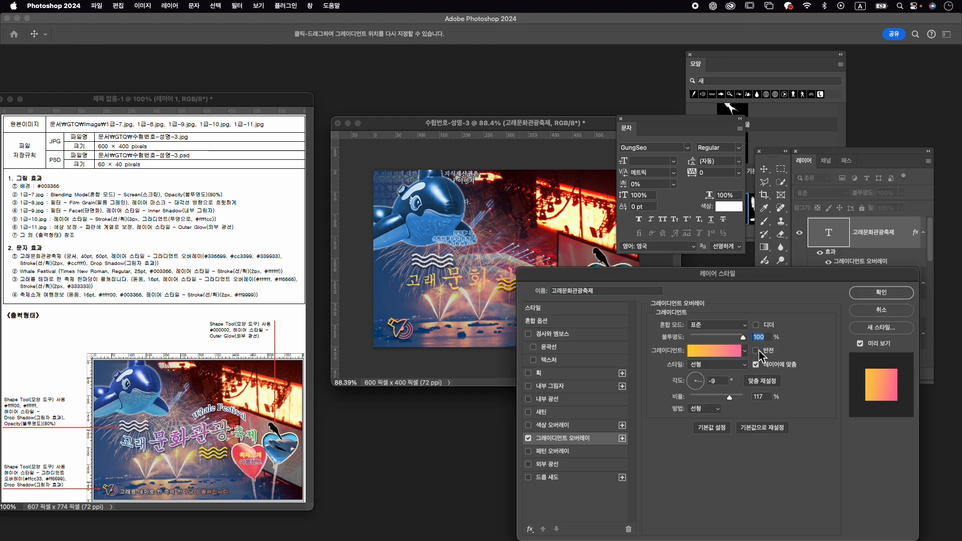
pyautogui.click(717, 353)
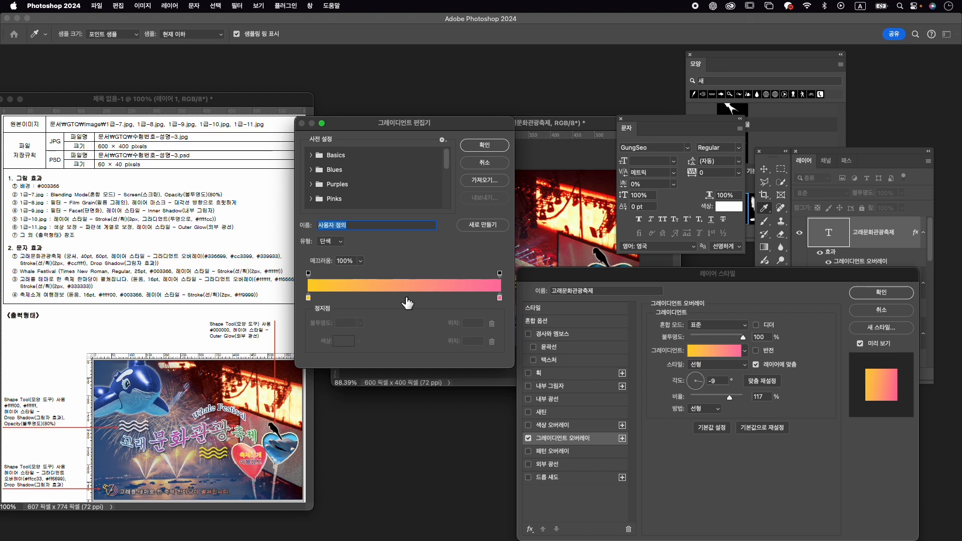
pyautogui.click(406, 298)
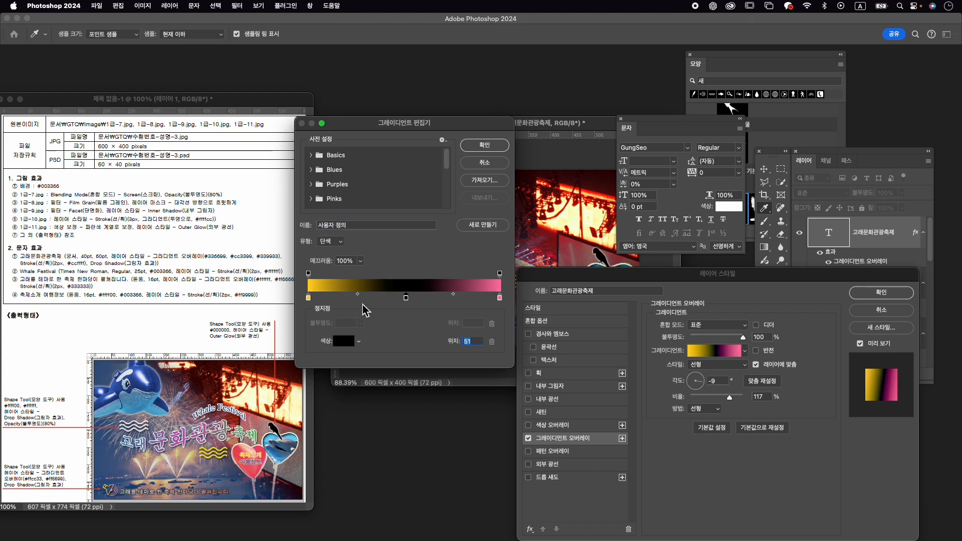
pyautogui.doubleClick(308, 299)
pyautogui.write('336699')
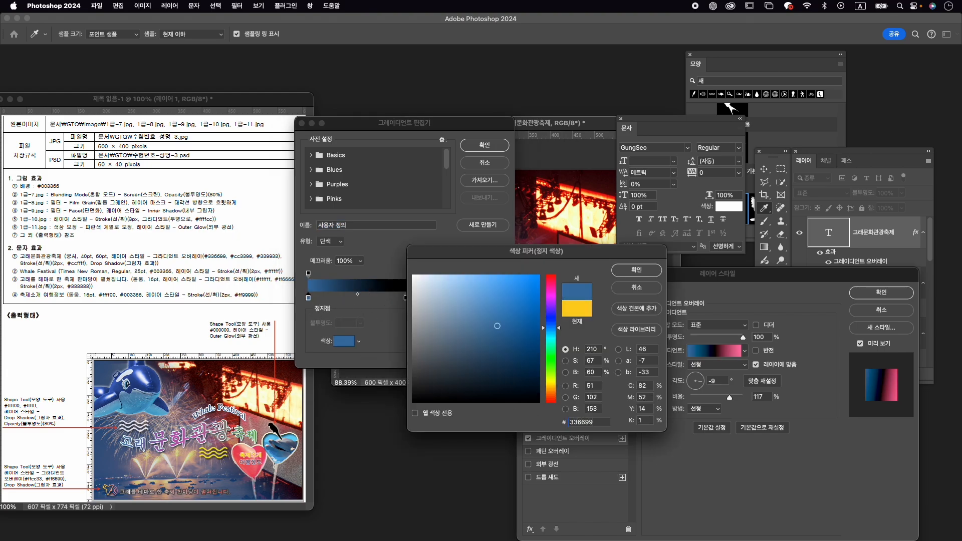
pyautogui.press('Return')
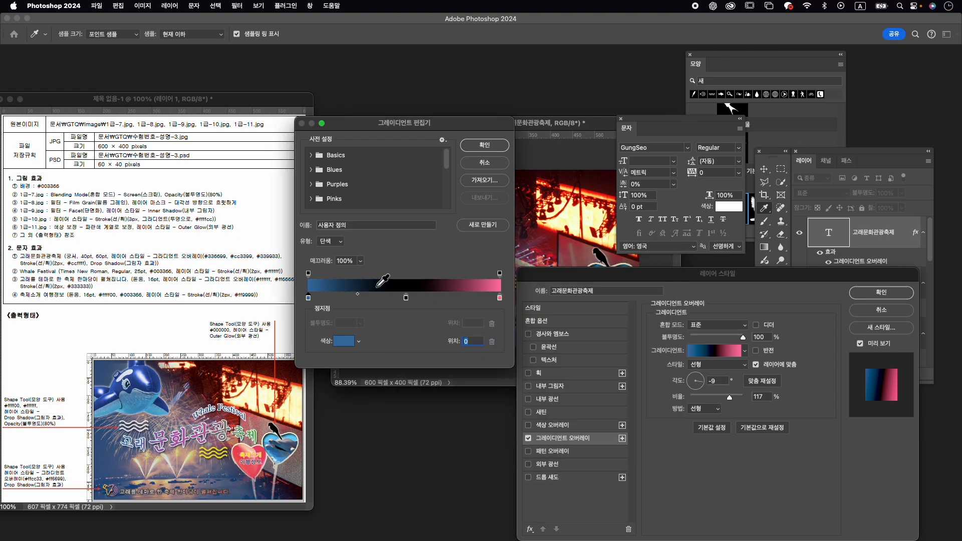
# - Set the gradient's middle stop to #cc3399 and its end stop to #339933, and accept the gradient
pyautogui.doubleClick(406, 299)
pyautogui.write('cc3399')
pyautogui.press('Return')
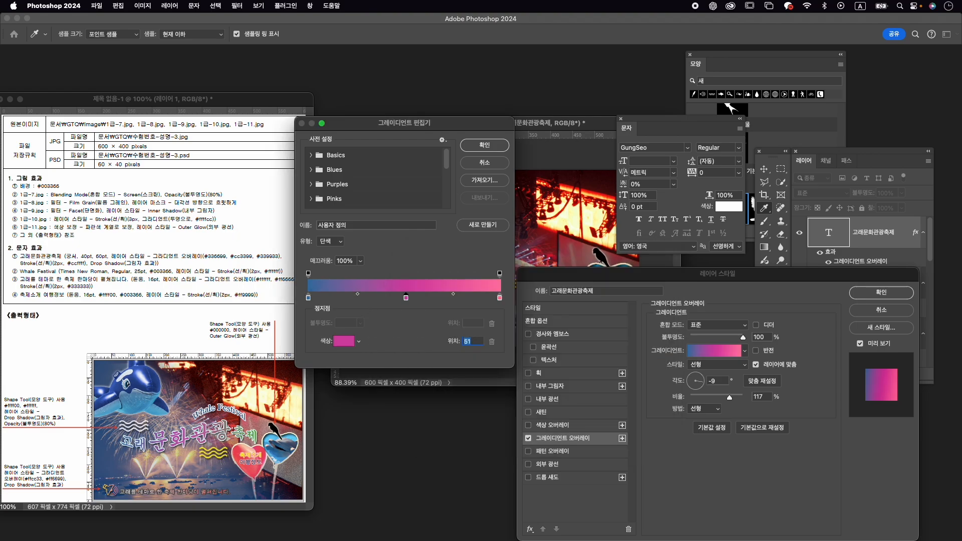
pyautogui.doubleClick(499, 298)
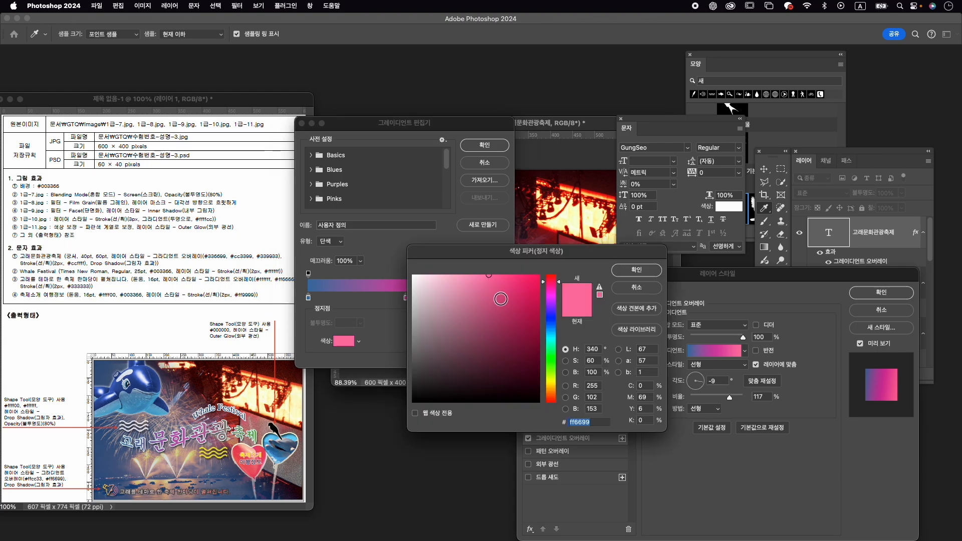
pyautogui.write('339933')
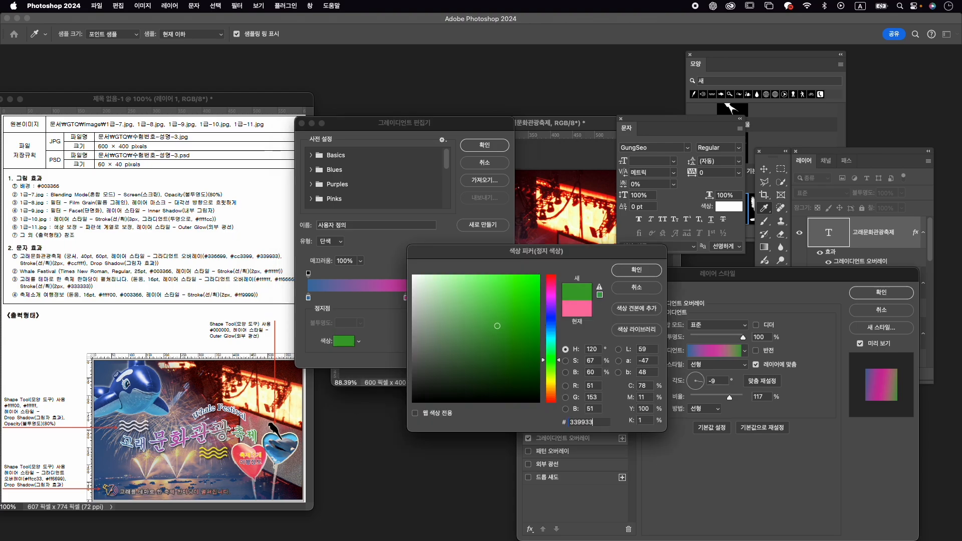
pyautogui.press('Return')
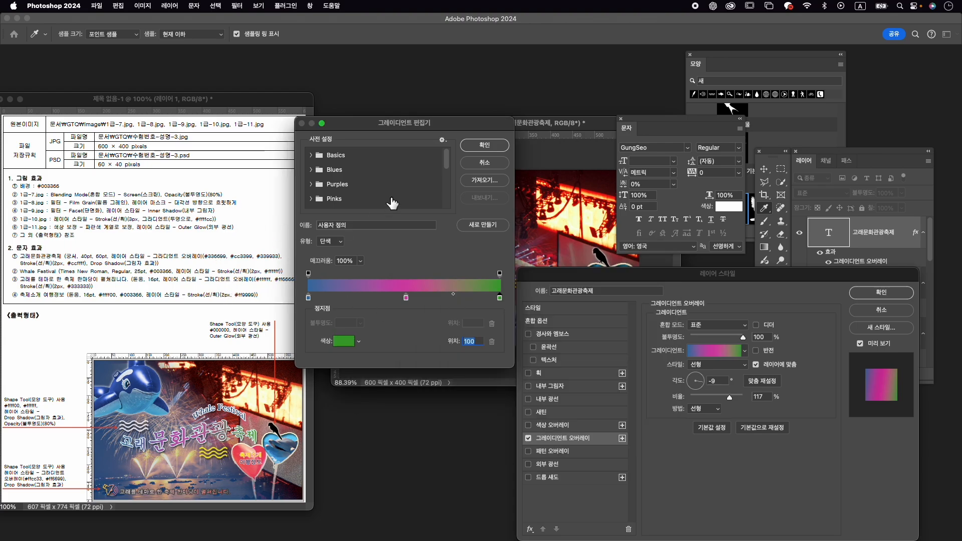
pyautogui.click(487, 144)
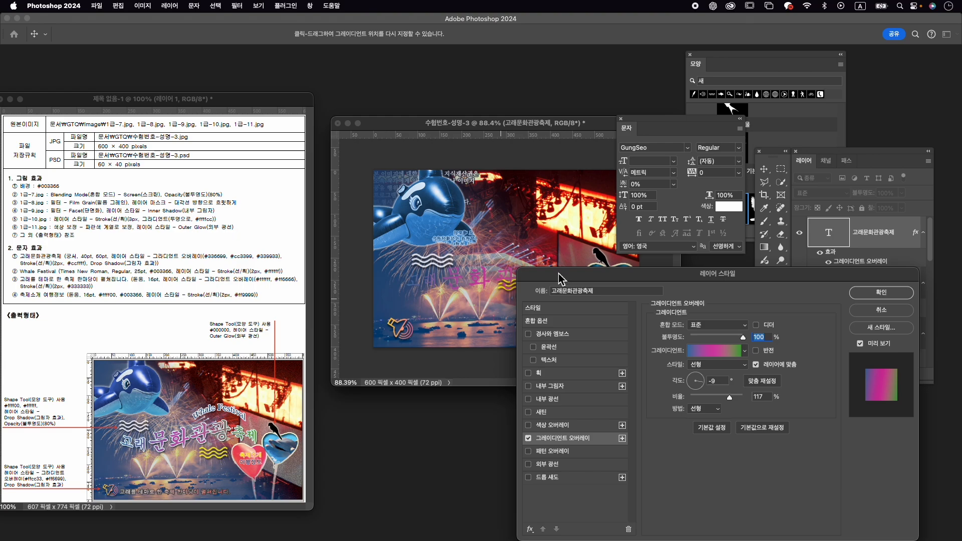
# - Set the title's gradient overlay angle to 0°, keeping it aligned with the layer
pyautogui.moveTo(606, 281); pyautogui.dragTo(598, 316)
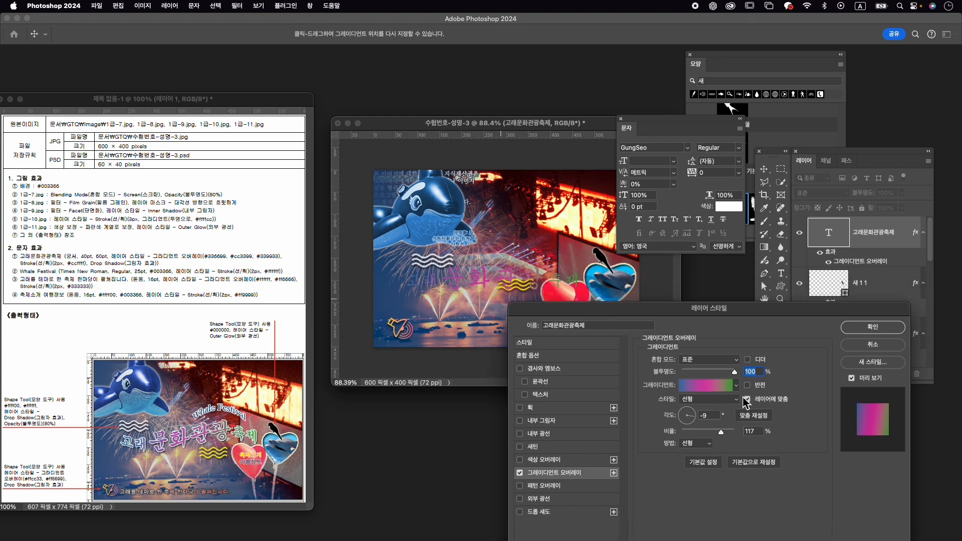
pyautogui.click(746, 399)
pyautogui.click(705, 417)
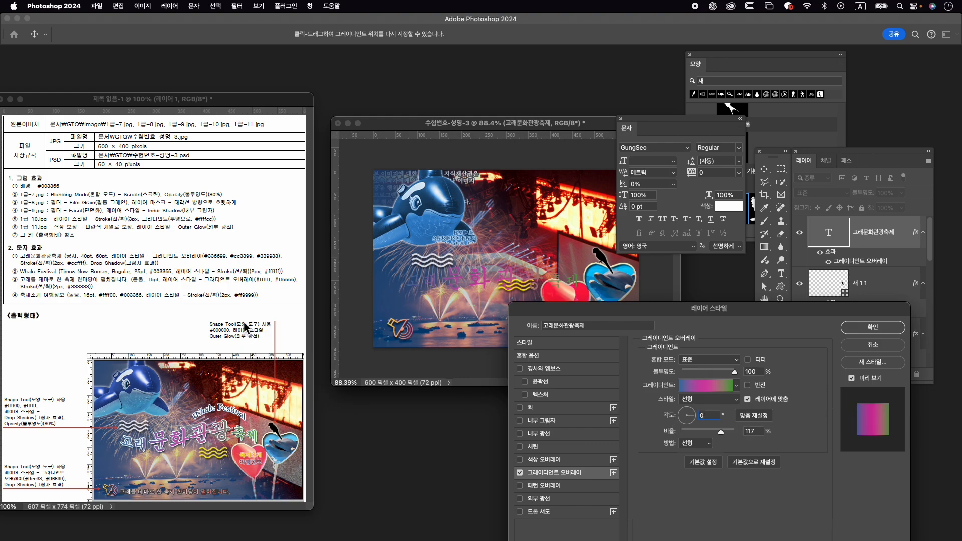
# - Add a 2 px outside stroke in solid colour #ccffff and a Drop Shadow to the title, and apply the layer style
pyautogui.click(551, 407)
pyautogui.write('2')
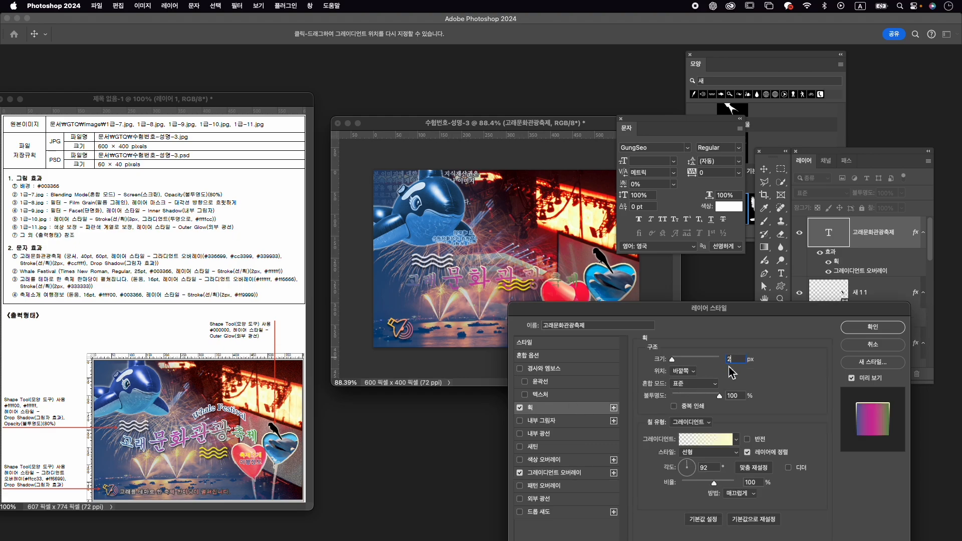
pyautogui.click(692, 421)
pyautogui.click(684, 408)
pyautogui.click(665, 440)
pyautogui.write('ccffff')
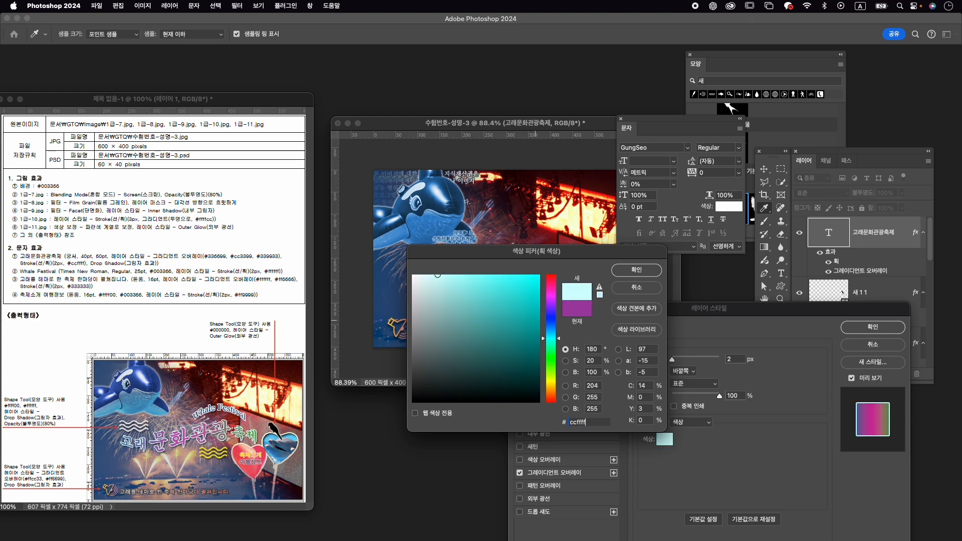
pyautogui.click(636, 269)
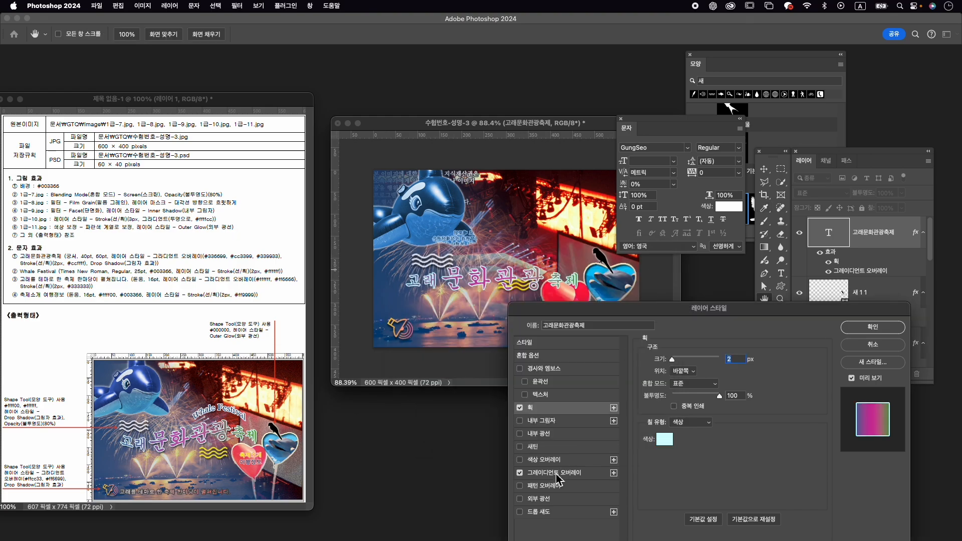
pyautogui.click(547, 514)
pyautogui.click(874, 328)
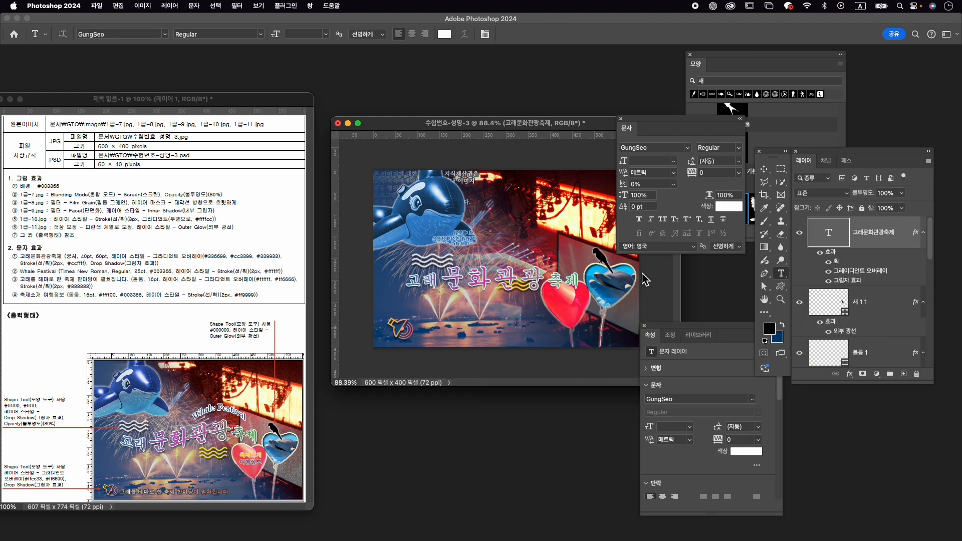
# - Warp the title text with the horizontal Flag (깃발) style at a bend of -42% and commit the text edit
pyautogui.click(528, 282)
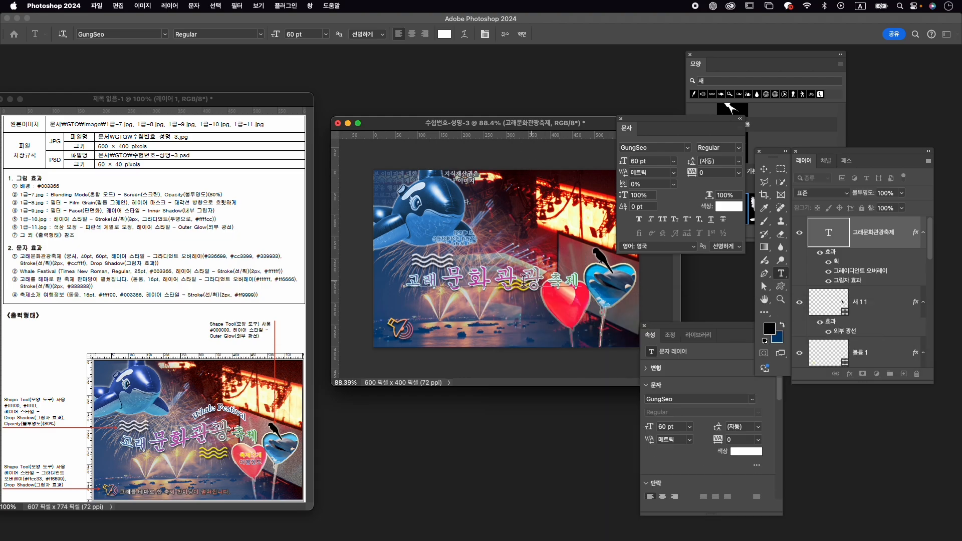
pyautogui.click(466, 37)
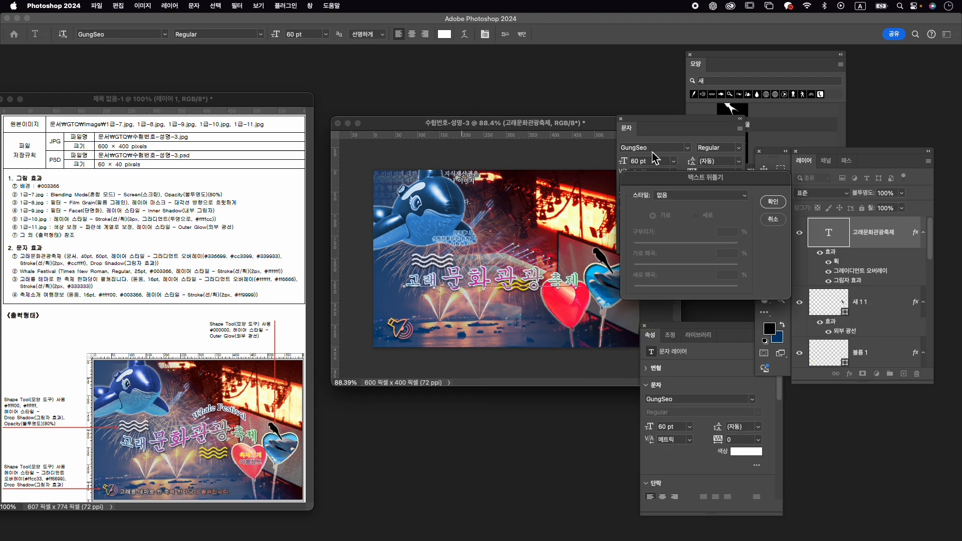
pyautogui.click(711, 197)
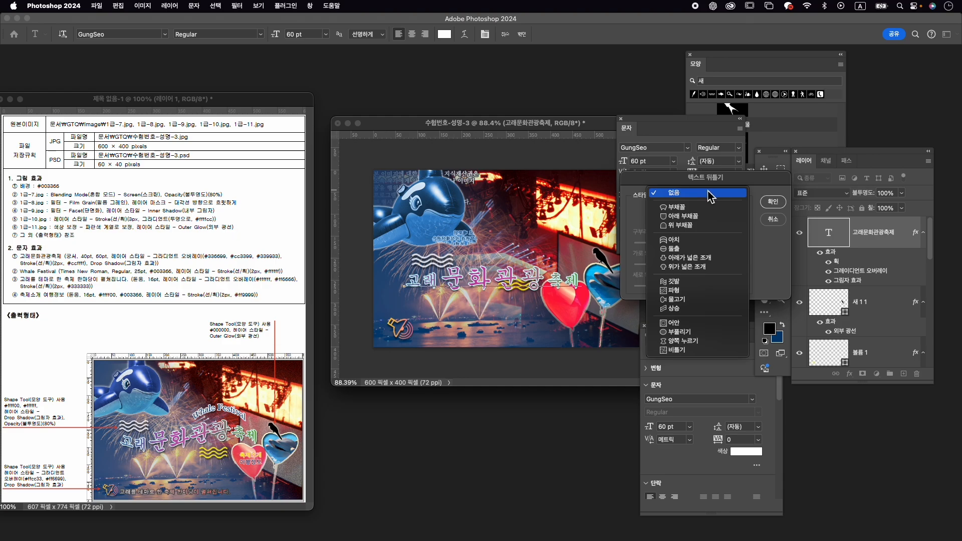
pyautogui.click(709, 288)
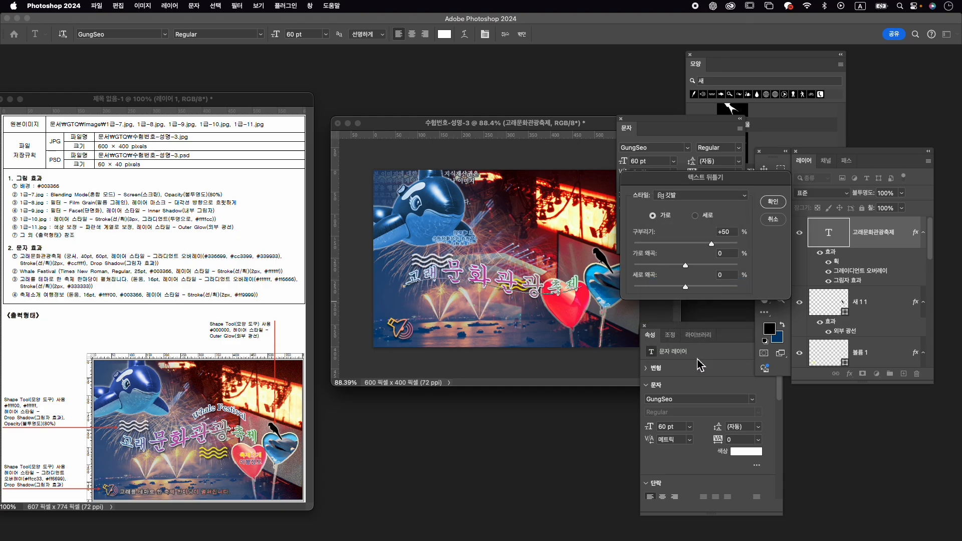
pyautogui.moveTo(692, 244); pyautogui.dragTo(661, 255)
pyautogui.click(664, 244)
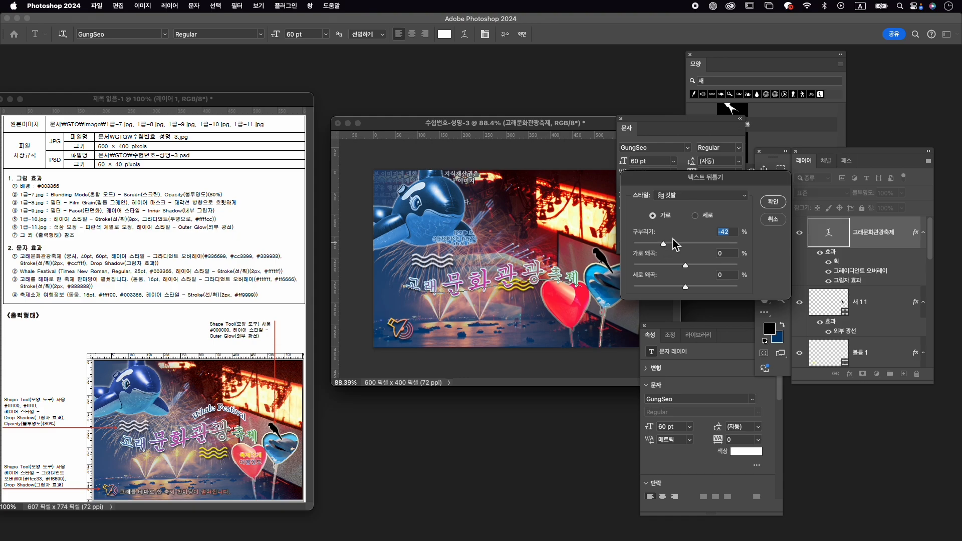
pyautogui.click(776, 203)
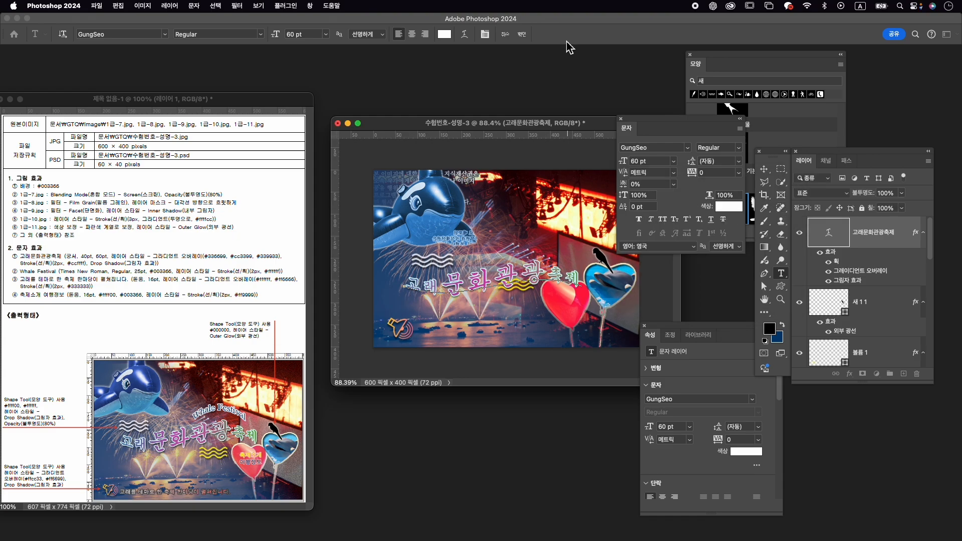
pyautogui.click(522, 34)
# - Move the warped title about 10 px to the left and 22 px up
pyautogui.hotkey('ctrl', 't')
pyautogui.moveTo(518, 273)
pyautogui.mouseDown()
pyautogui.moveTo(527, 275)
pyautogui.moveTo(525, 265)
pyautogui.moveTo(513, 262)
pyautogui.mouseUp()
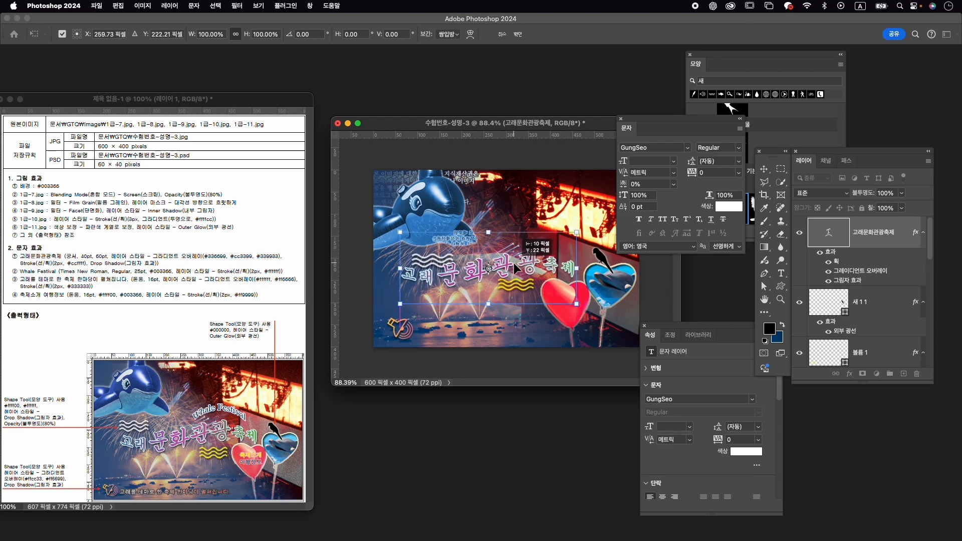
pyautogui.press('Return')
pyautogui.press('t')
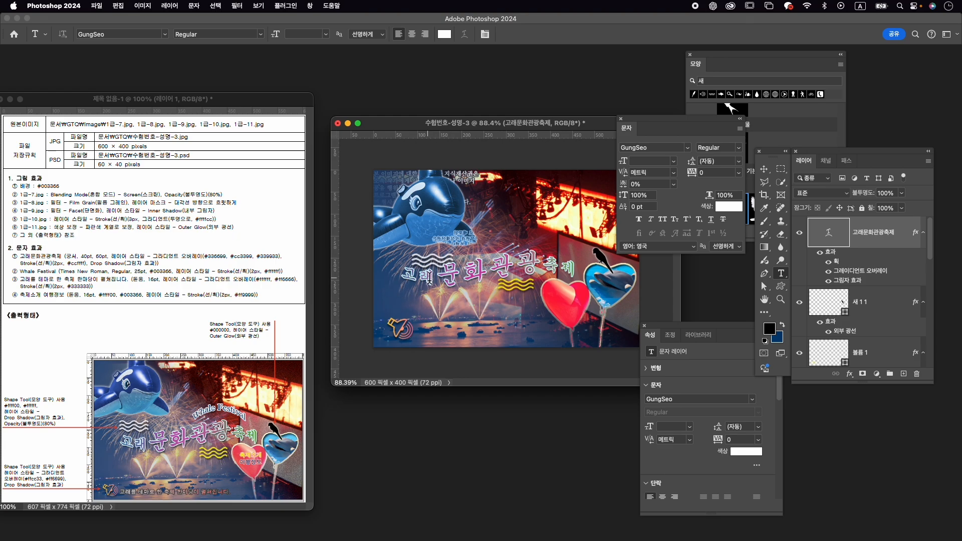
# - Identify the white wave shape layer 파형 1 and move the shape up and to the left, clear of the title
pyautogui.press('v')
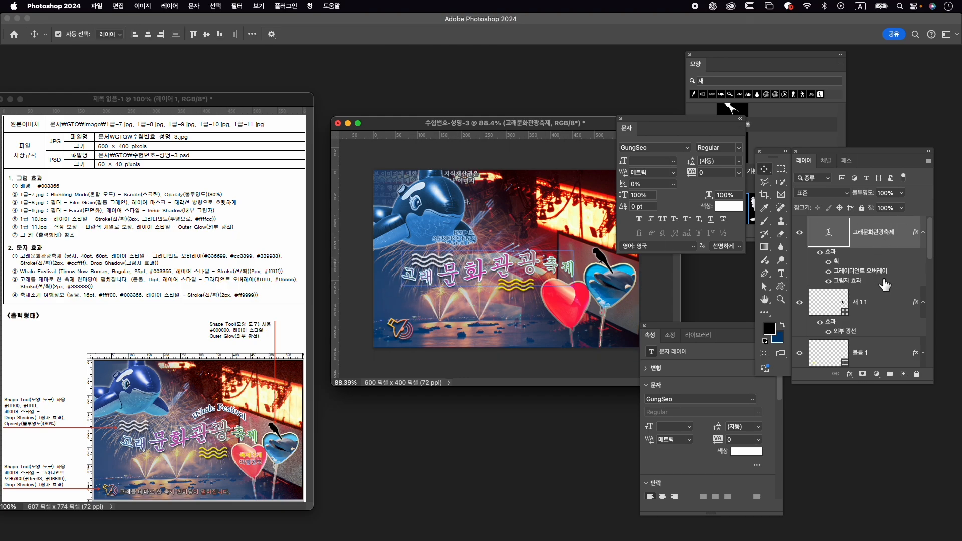
pyautogui.scroll(-5, 884, 281)
pyautogui.click(874, 307)
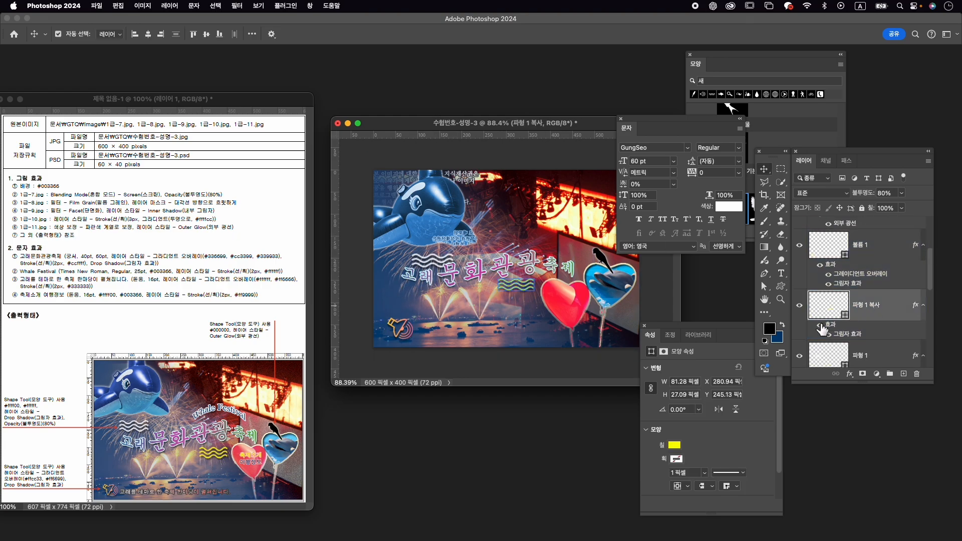
pyautogui.click(799, 306)
pyautogui.click(799, 306)
pyautogui.click(874, 356)
pyautogui.hotkey('ctrl', 't')
pyautogui.scroll(-1, 822, 359)
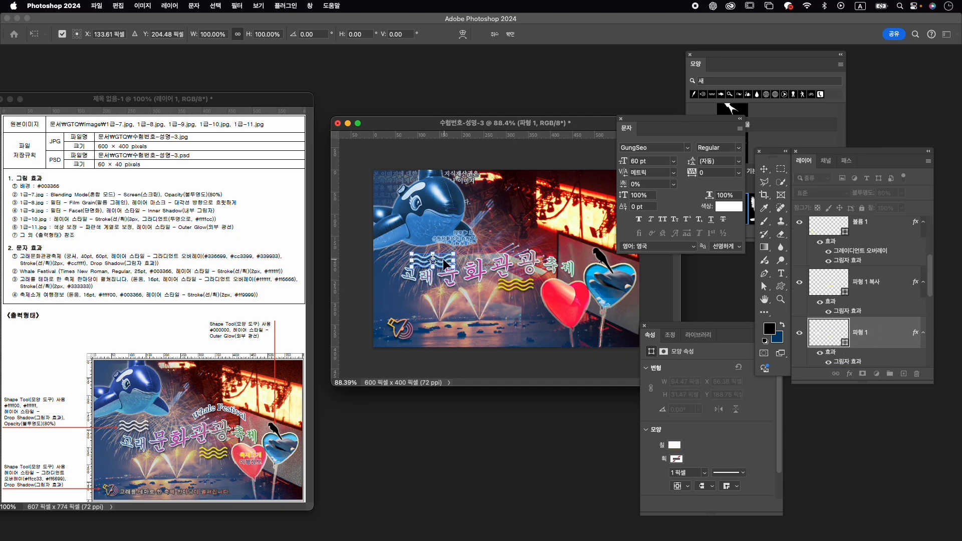
pyautogui.moveTo(443, 263); pyautogui.dragTo(432, 252)
pyautogui.press('Return')
# - Scale the whale image layer 1-11 down to about 94%, keeping its upper-left corner in place
pyautogui.click(432, 231)
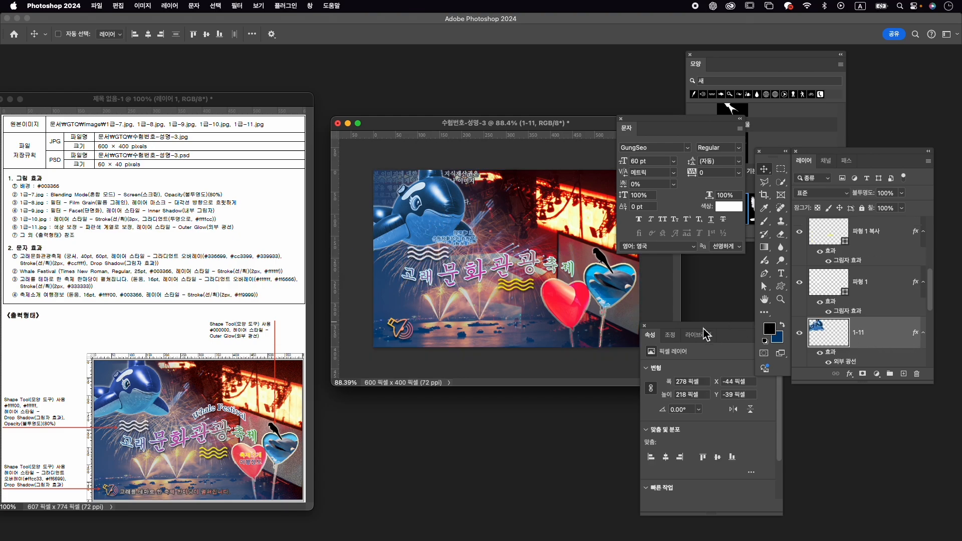
pyautogui.hotkey('ctrl', 't')
pyautogui.moveTo(483, 250); pyautogui.dragTo(471, 245)
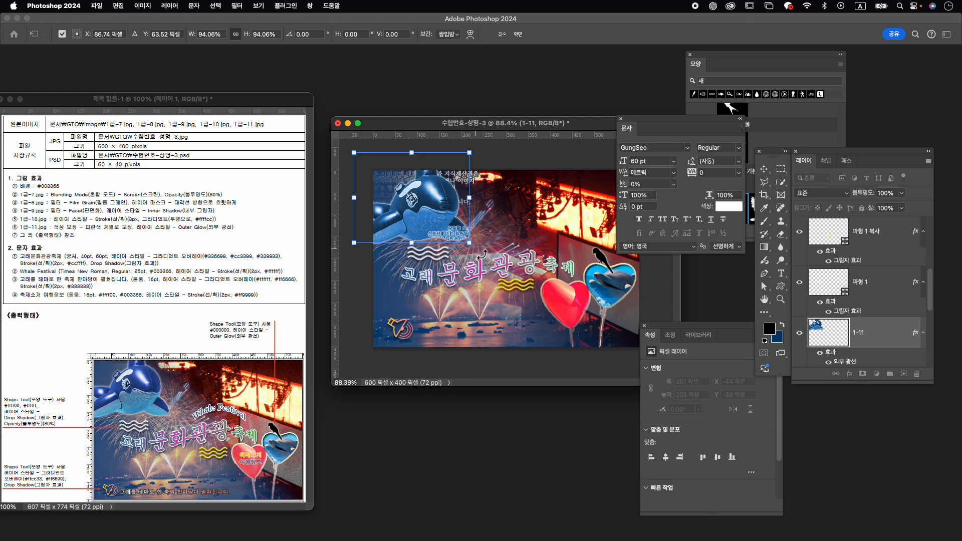
pyautogui.press('Return')
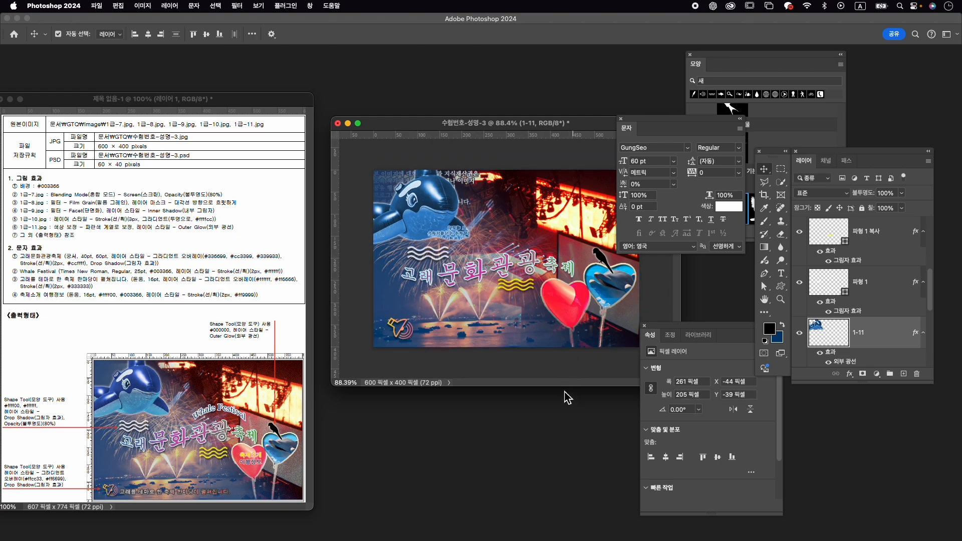
# - Add a new text layer reading "Whale Festival" above the Korean title, on top of the layer stack
pyautogui.hotkey('alt', '.')
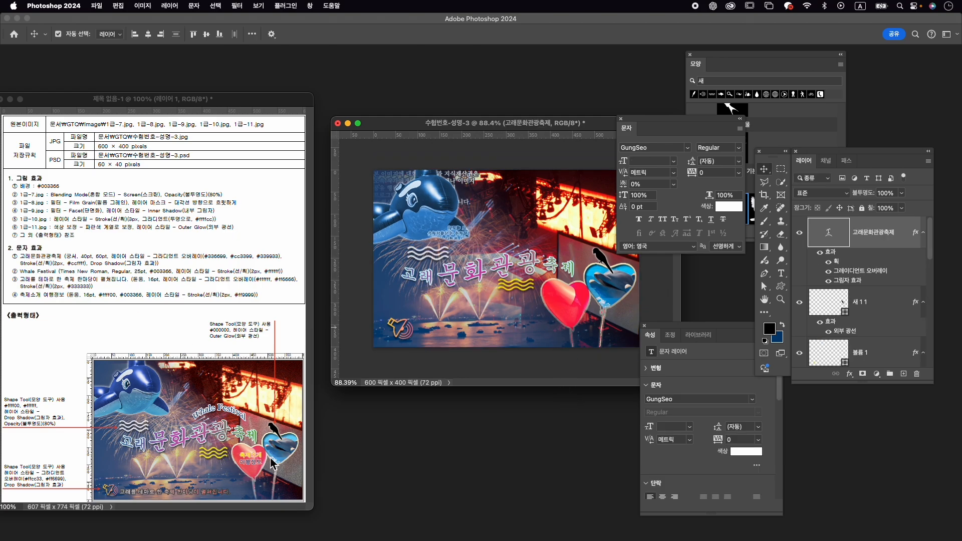
pyautogui.press('t')
pyautogui.click(494, 235)
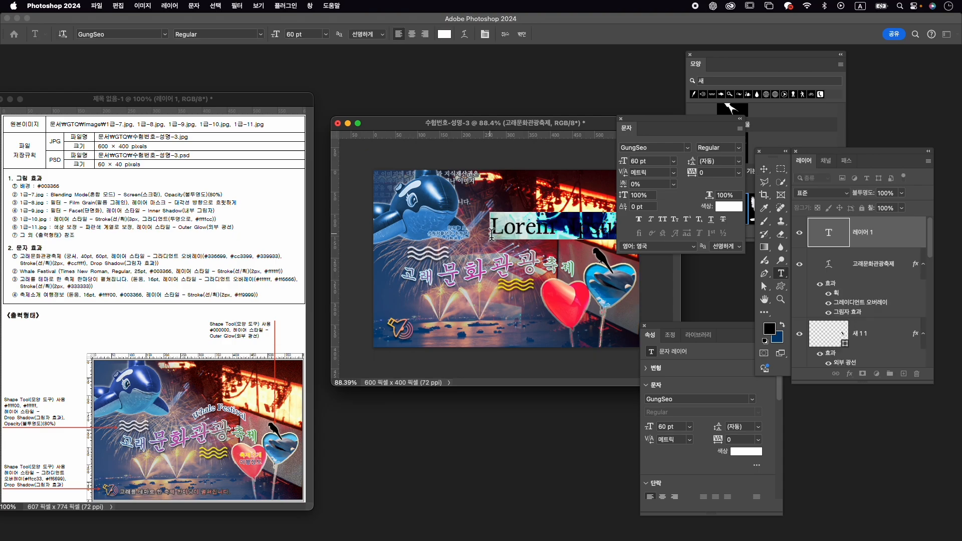
pyautogui.press('BackSpace')
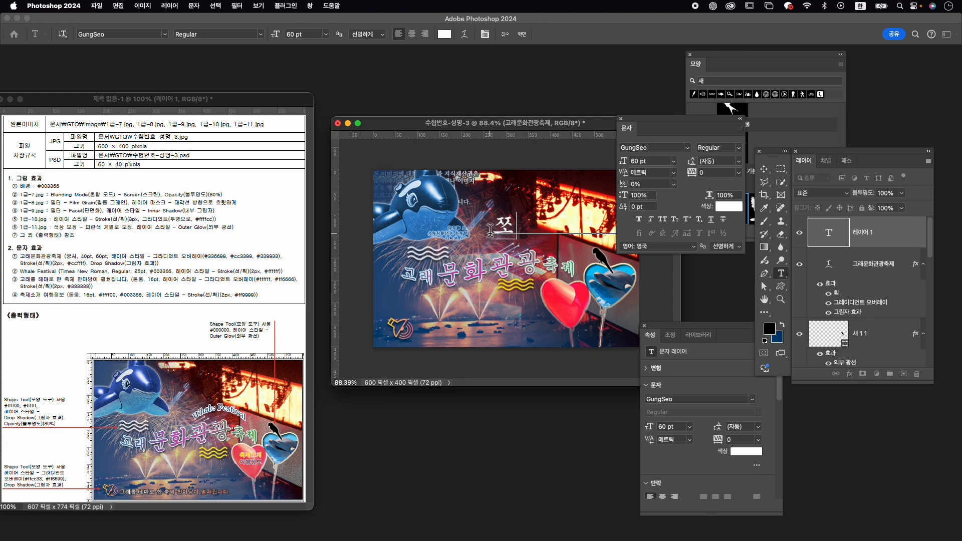
pyautogui.write('W')
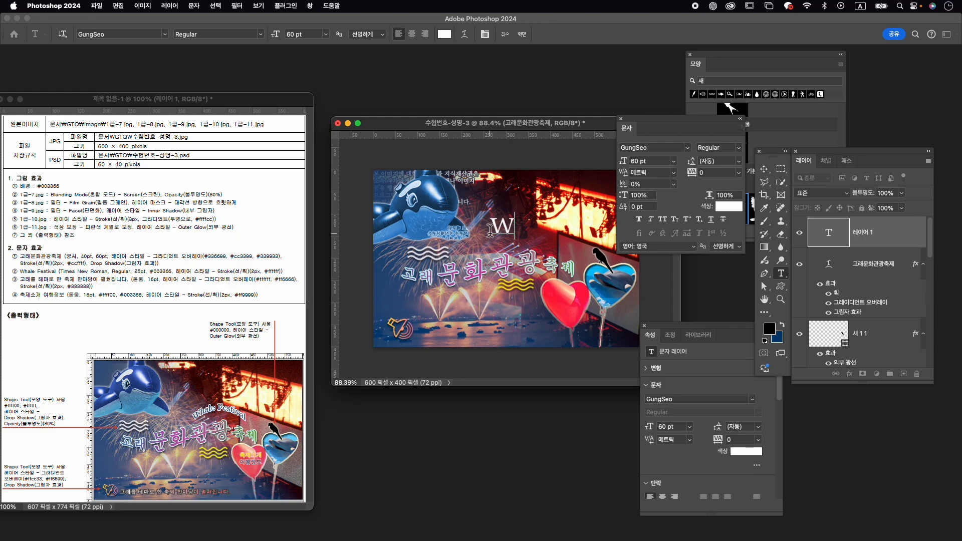
pyautogui.write('hale Festi')
# - Set the whole Whale Festival text to Times New Roman Regular at 25 pt
pyautogui.press('super+a')
pyautogui.click(657, 147)
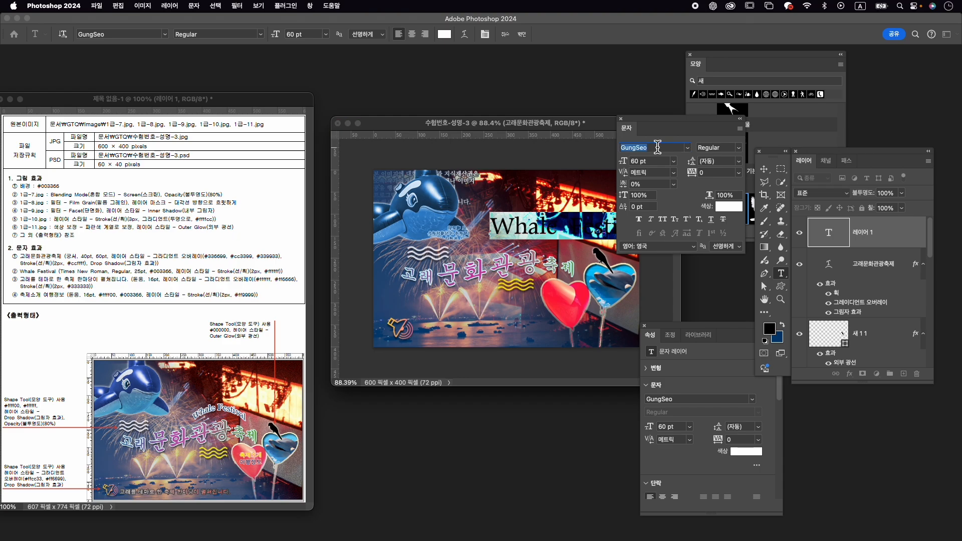
pyautogui.write('time')
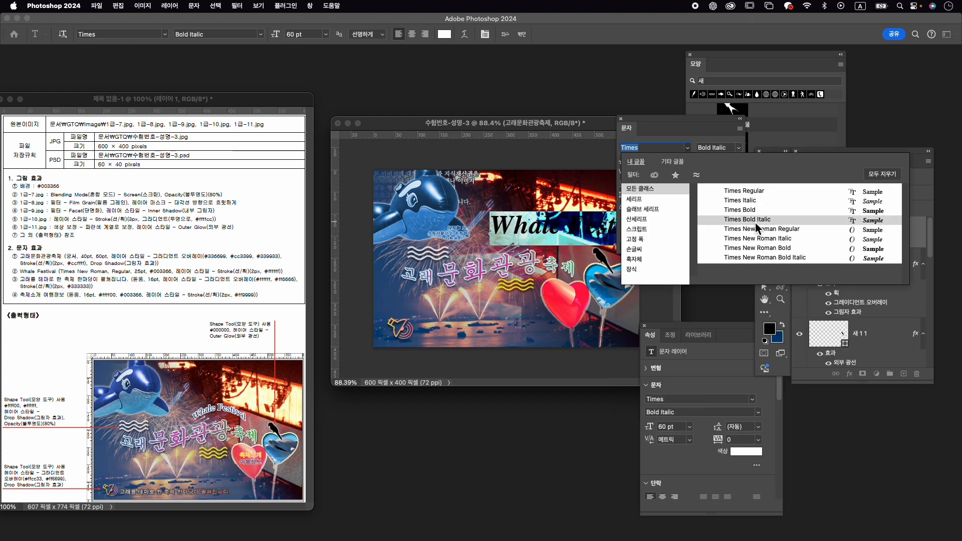
pyautogui.click(792, 231)
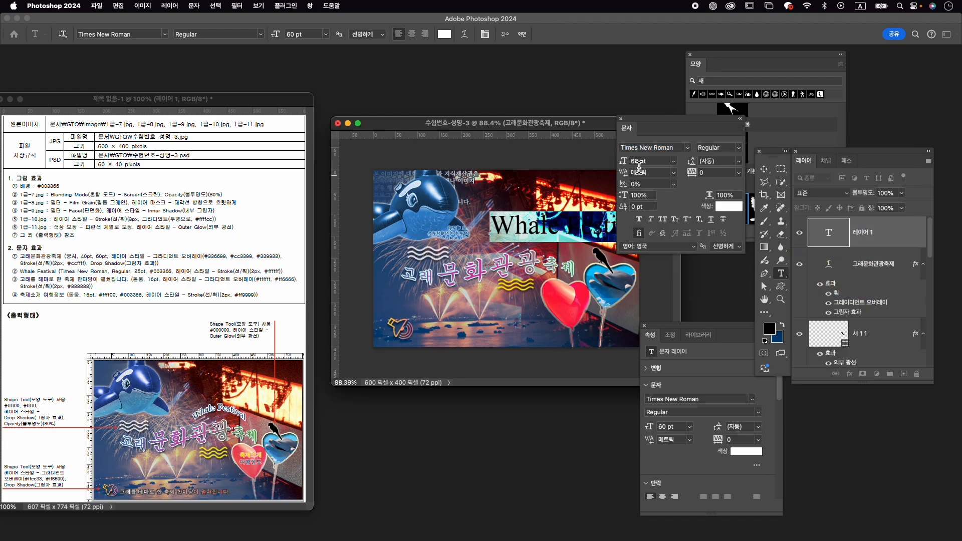
pyautogui.doubleClick(643, 162)
pyautogui.write('25')
pyautogui.press('Return')
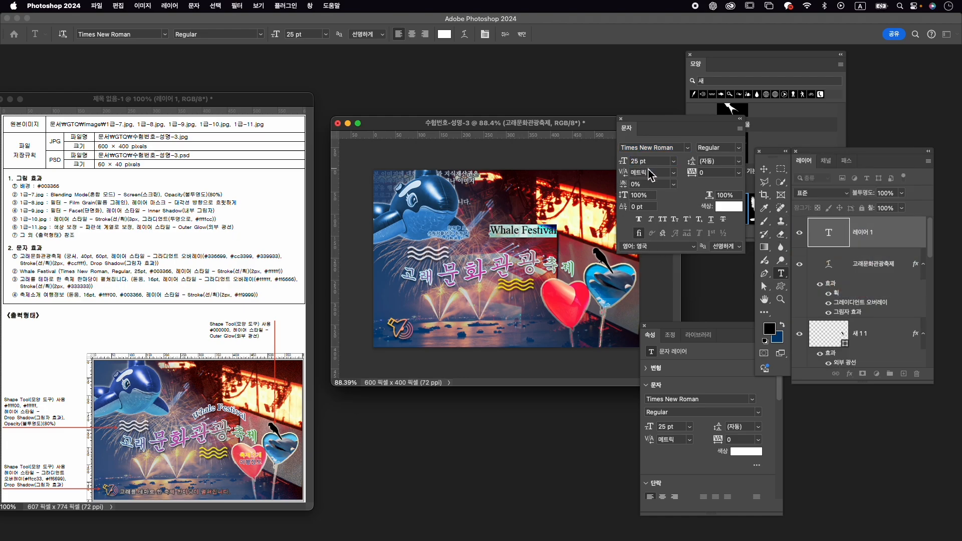
# - Color the Whale Festival text #003366 and commit the text edit
pyautogui.click(730, 206)
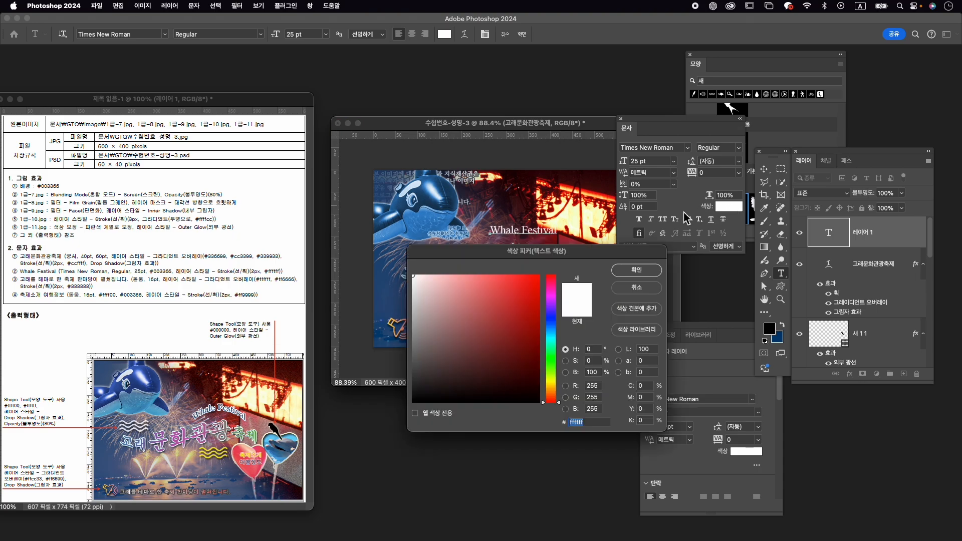
pyautogui.write('00')
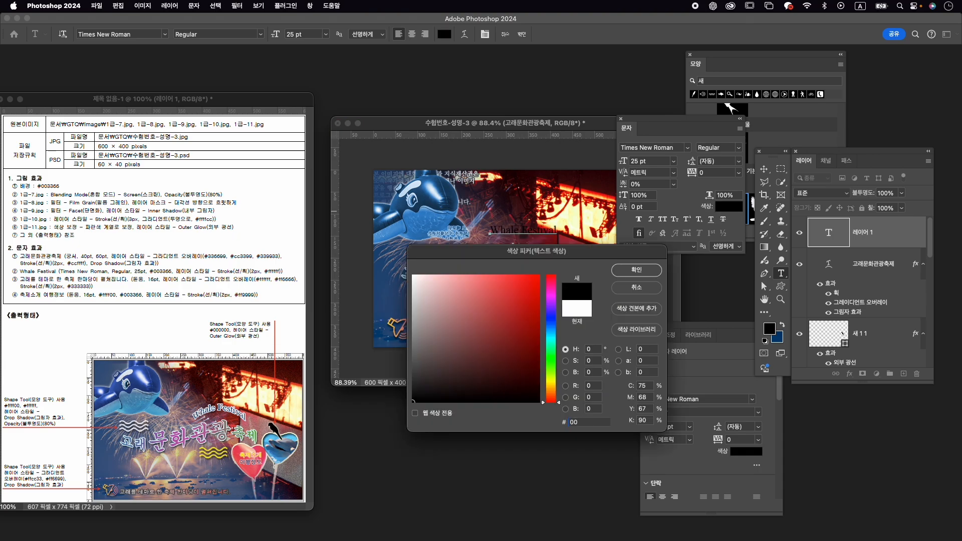
pyautogui.write('3366')
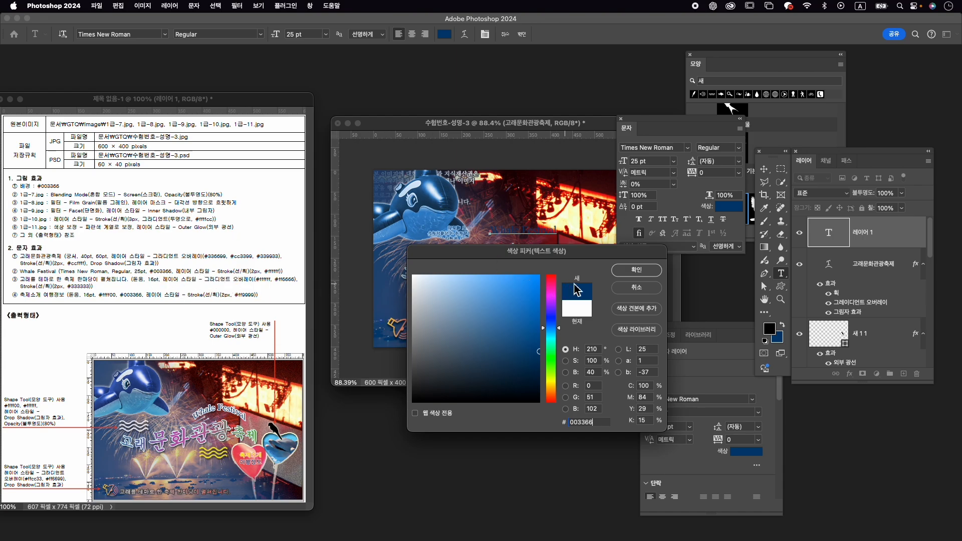
pyautogui.click(635, 273)
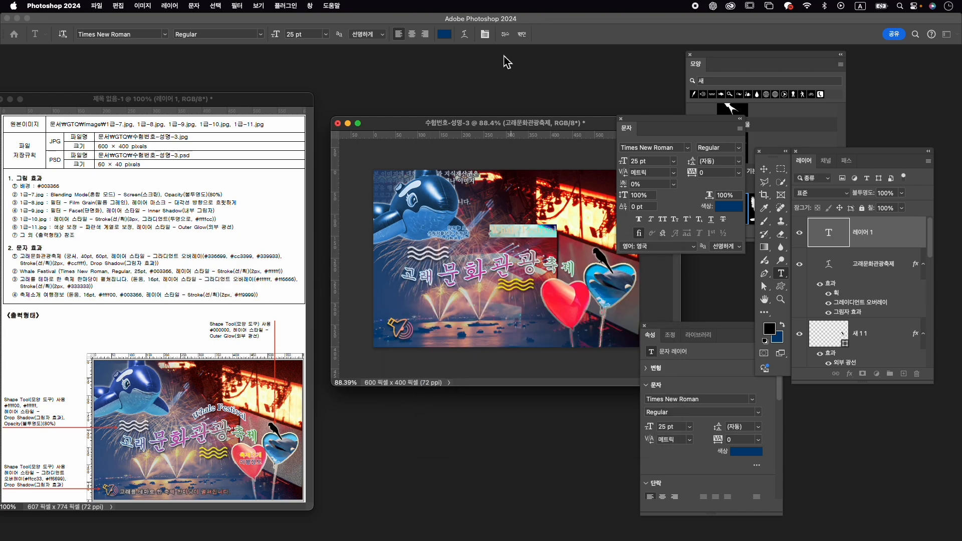
pyautogui.click(522, 34)
# - Give the Whale Festival layer a 2 px outside Stroke effect in #ffffff
pyautogui.click(850, 374)
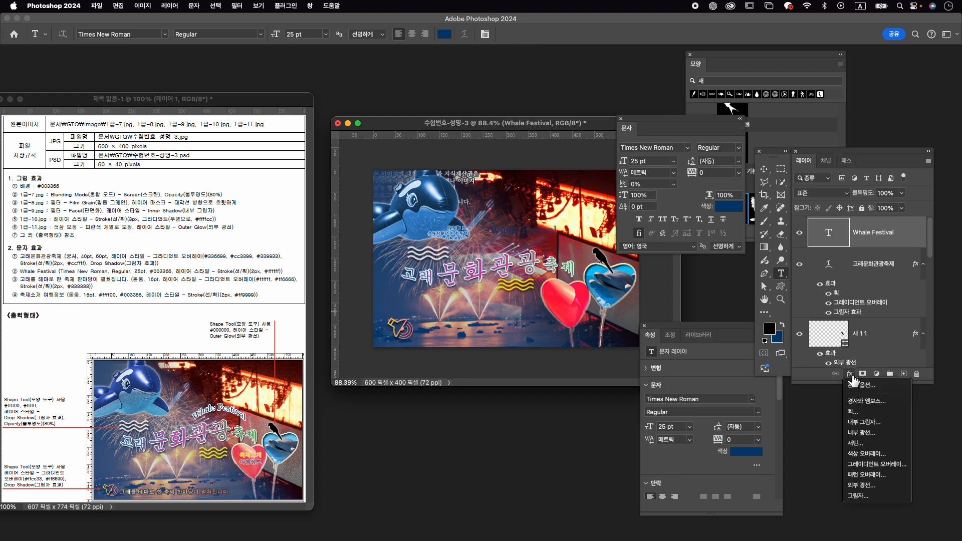
pyautogui.click(861, 411)
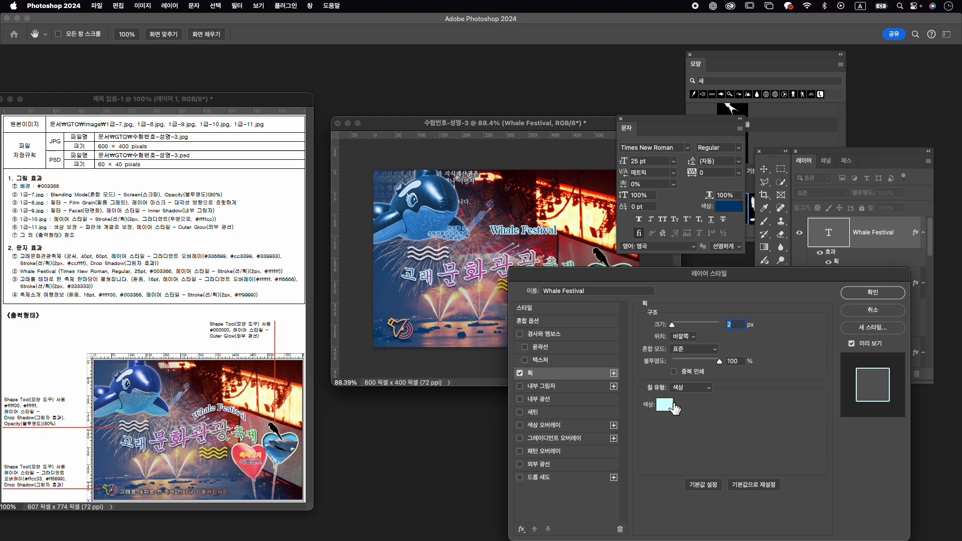
pyautogui.click(672, 405)
pyautogui.write('ffffff')
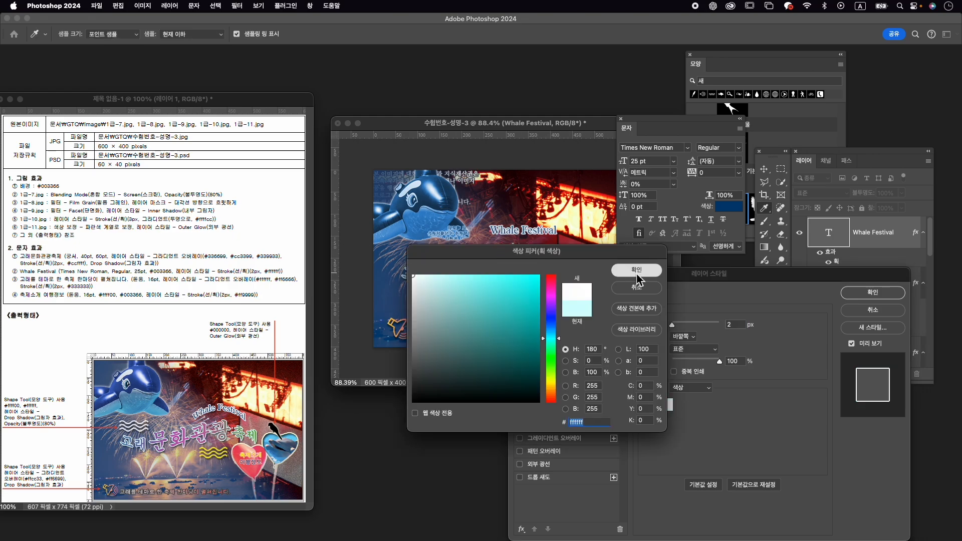
pyautogui.click(636, 270)
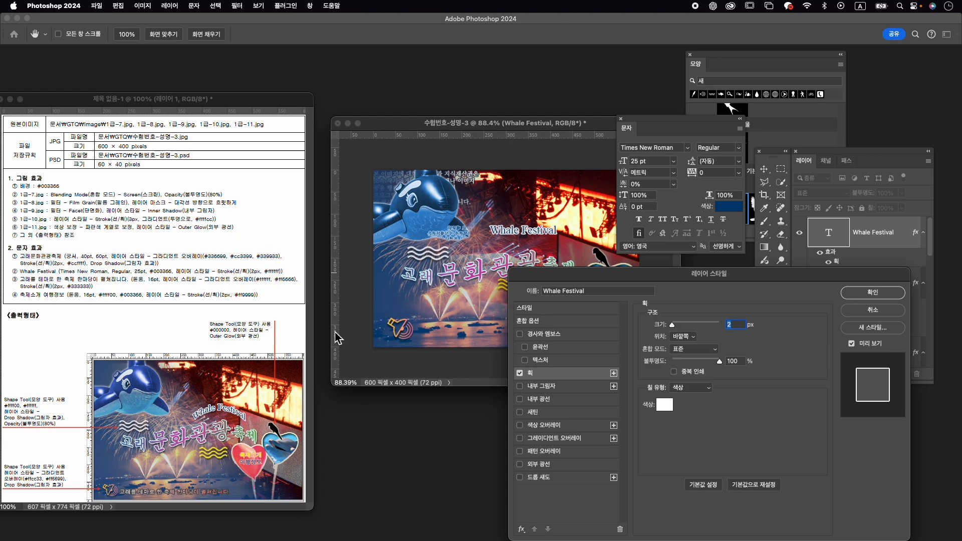
pyautogui.click(853, 297)
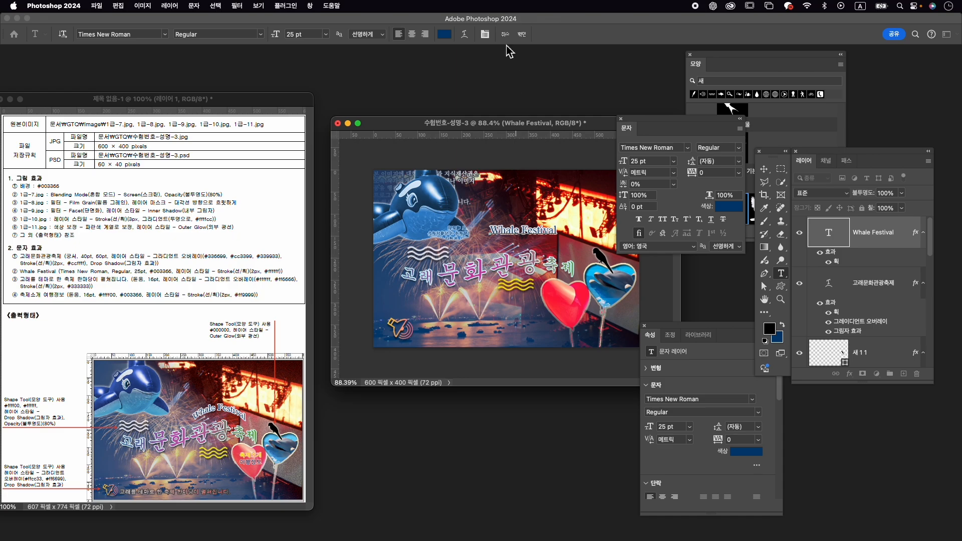
# - Warp the Whale Festival text with the horizontal Arc (아치) style at a bend of +43% and commit it
pyautogui.click(465, 34)
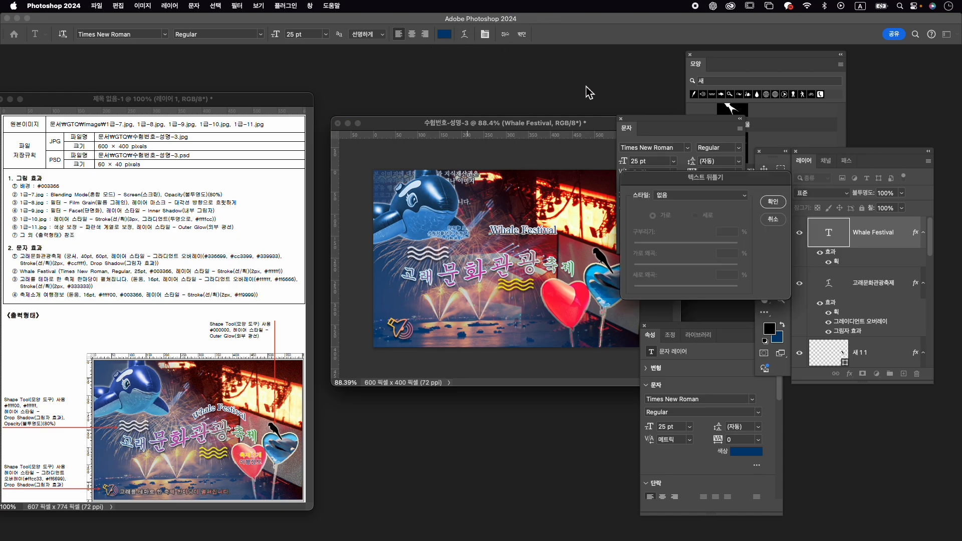
pyautogui.click(723, 200)
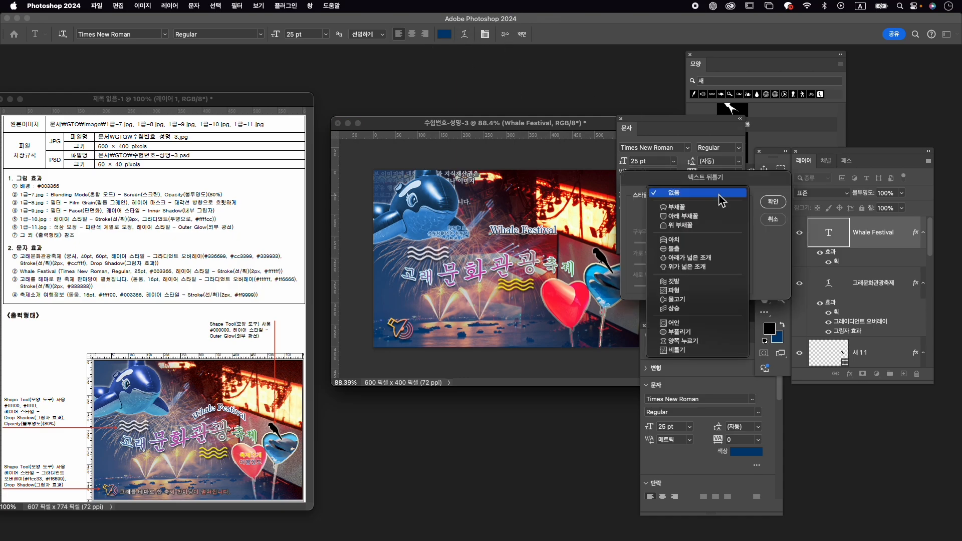
pyautogui.click(708, 241)
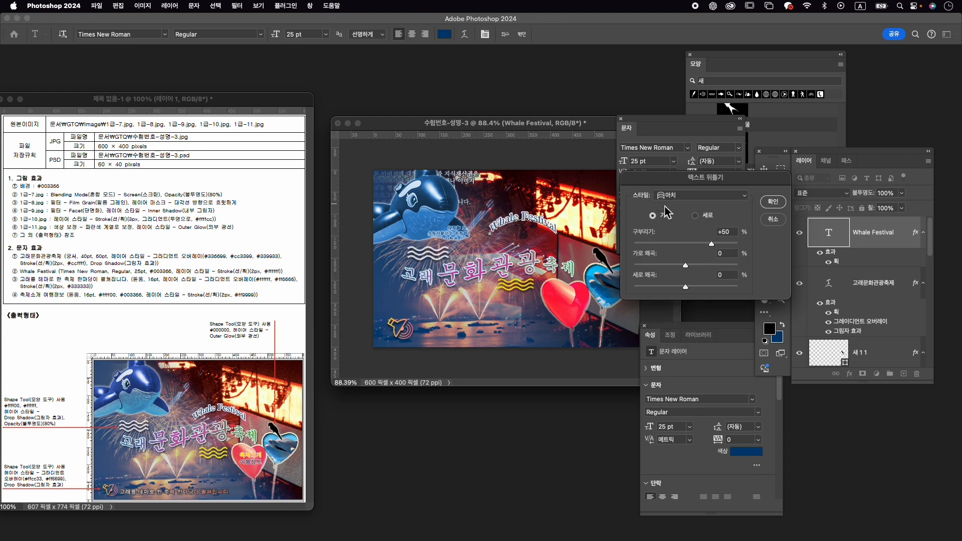
pyautogui.moveTo(714, 246); pyautogui.dragTo(709, 246)
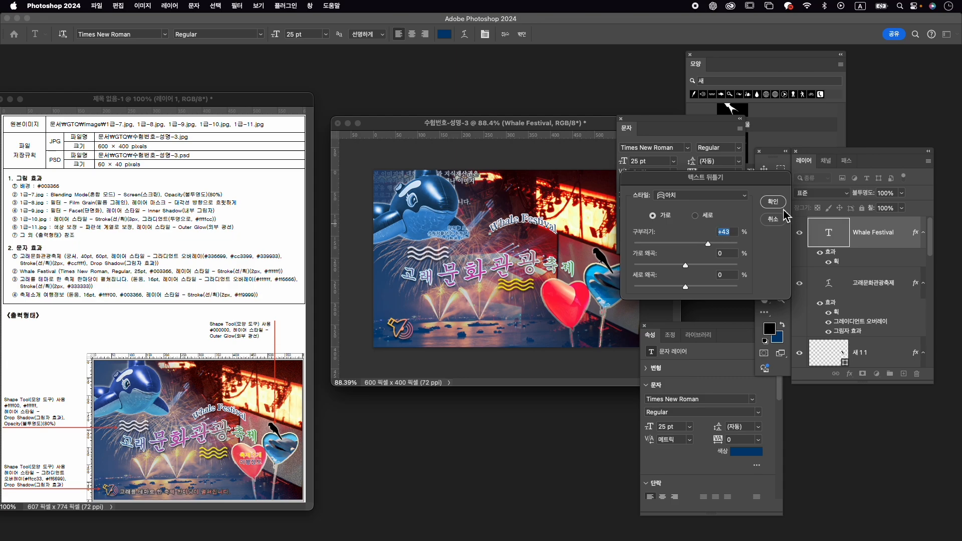
pyautogui.click(771, 203)
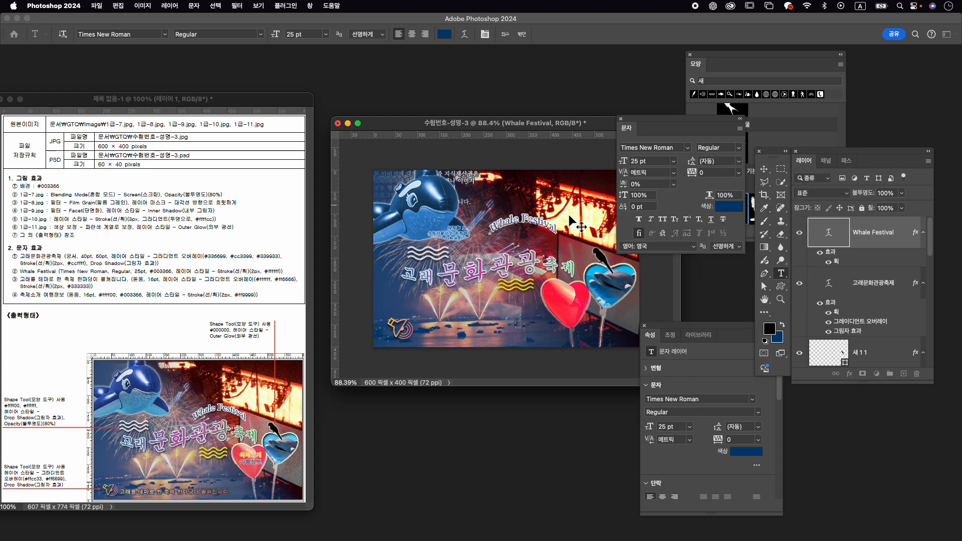
pyautogui.click(522, 34)
# - Move the arched Whale Festival text slightly right and down, closer to the Korean title
pyautogui.hotkey('ctrl', 't')
pyautogui.moveTo(534, 223); pyautogui.dragTo(541, 236)
pyautogui.press('Return')
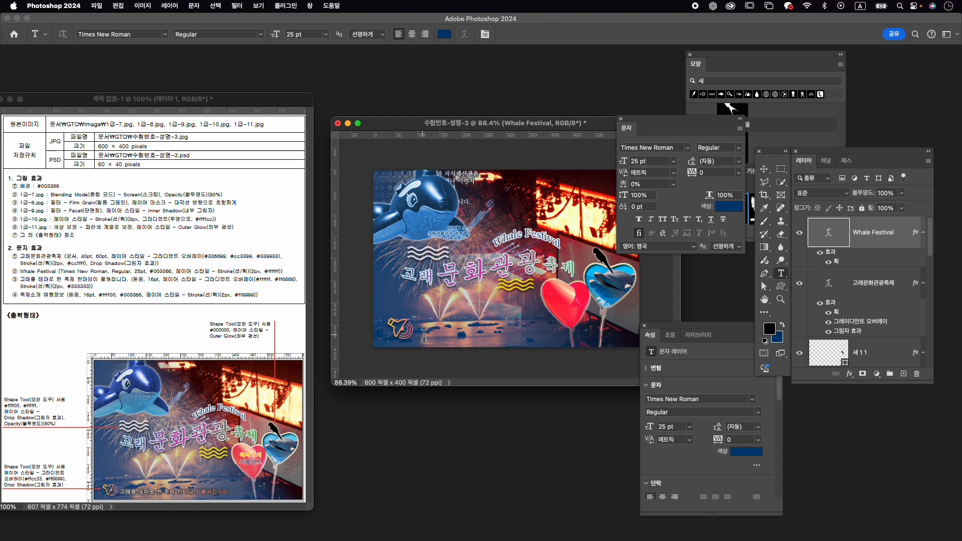
# - Add the text line "고래를 테마로 한 축제 한마당이 펼쳐집니다." beside the orange shape near the poster's lower edge
pyautogui.click(424, 335)
pyautogui.hotkey('ctrl', 'space')
pyautogui.write('고래')
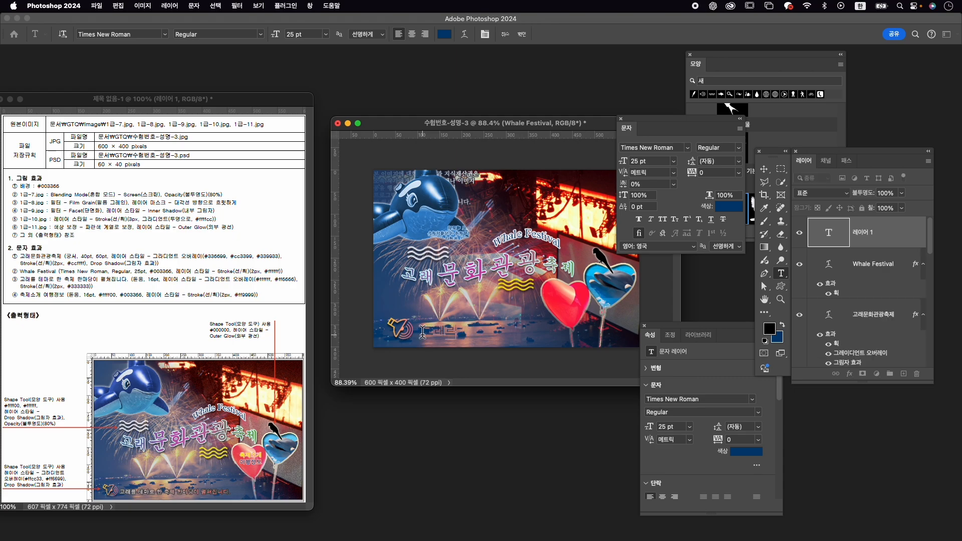
pyautogui.write('를 ㅊ')
pyautogui.press('BackSpace')
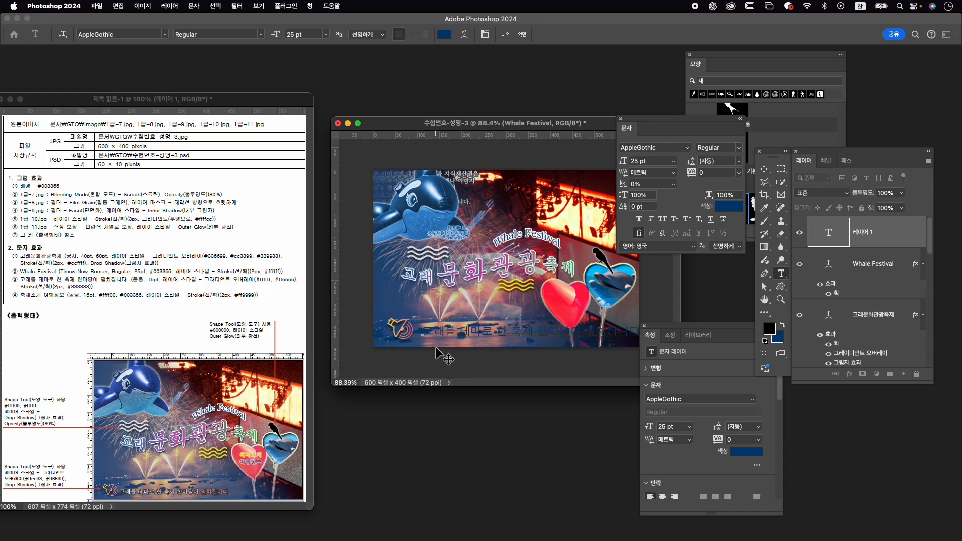
# - Set the whole new Korean line to KoPubWorldDotum_Pro Medium at 16 pt and commit the text
pyautogui.hotkey('ctrl', 'a')
pyautogui.click(649, 147)
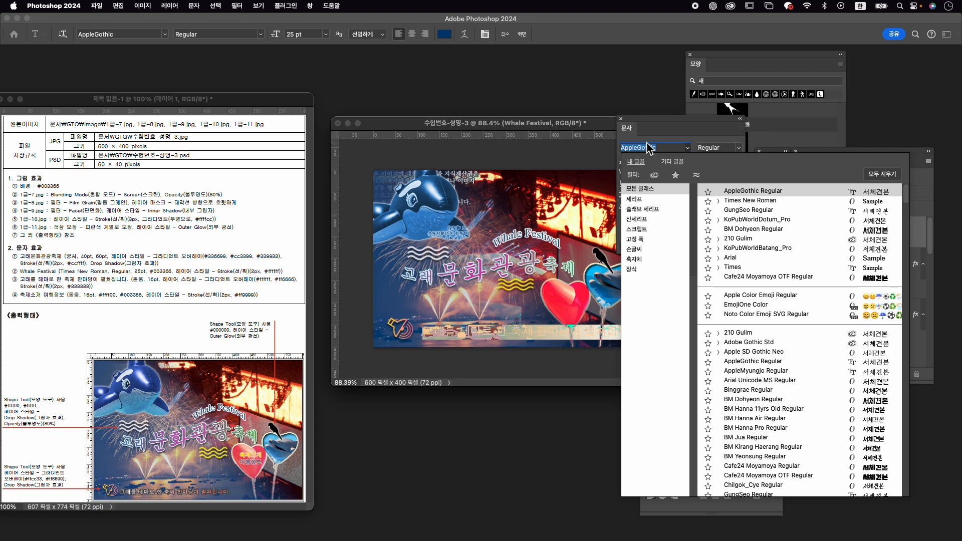
pyautogui.write('dot')
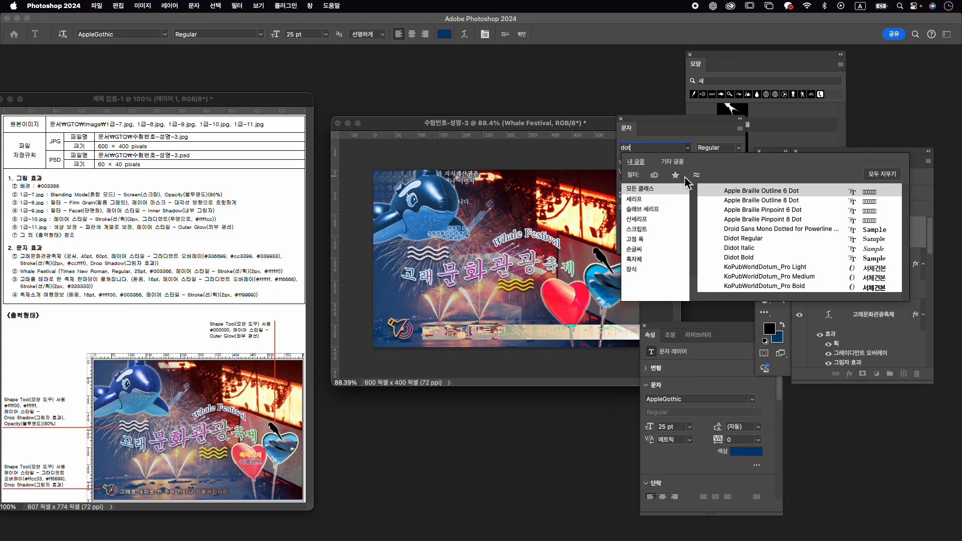
pyautogui.click(778, 277)
pyautogui.doubleClick(636, 161)
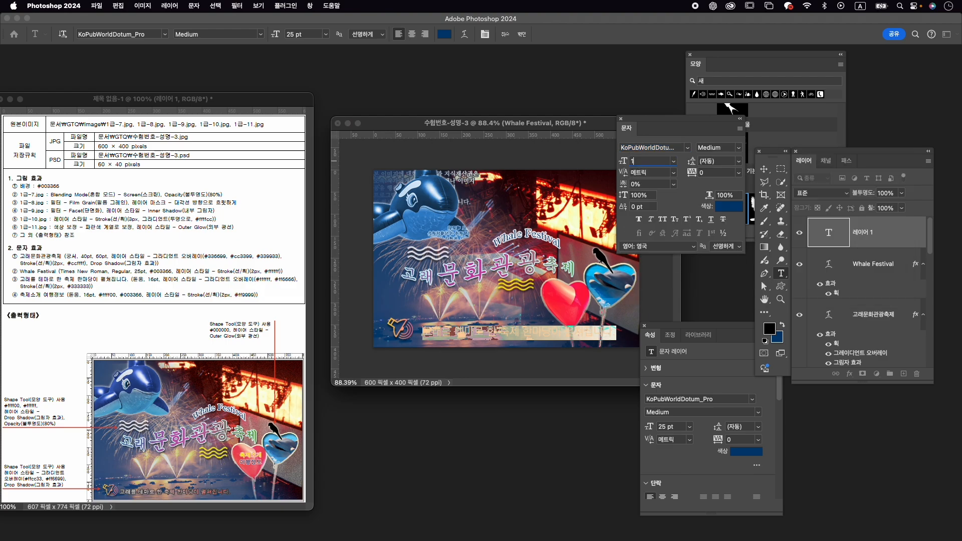
pyautogui.press('Return')
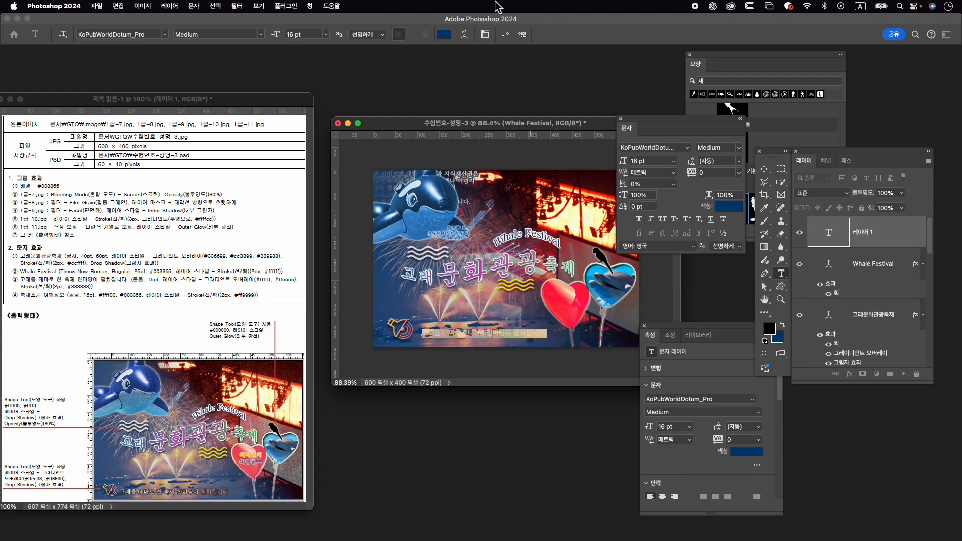
pyautogui.click(521, 34)
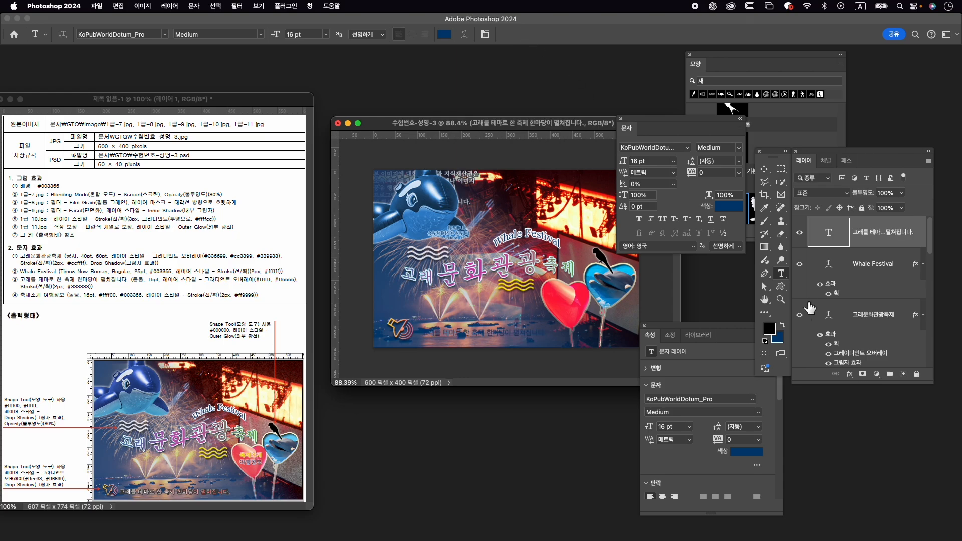
# - Add a Gradient Overlay to the "고래를 테마로 한 축제 한마당이 펼쳐집니다." text, removing the middle colour stop and making the starting stop white (ffffff)
pyautogui.click(850, 374)
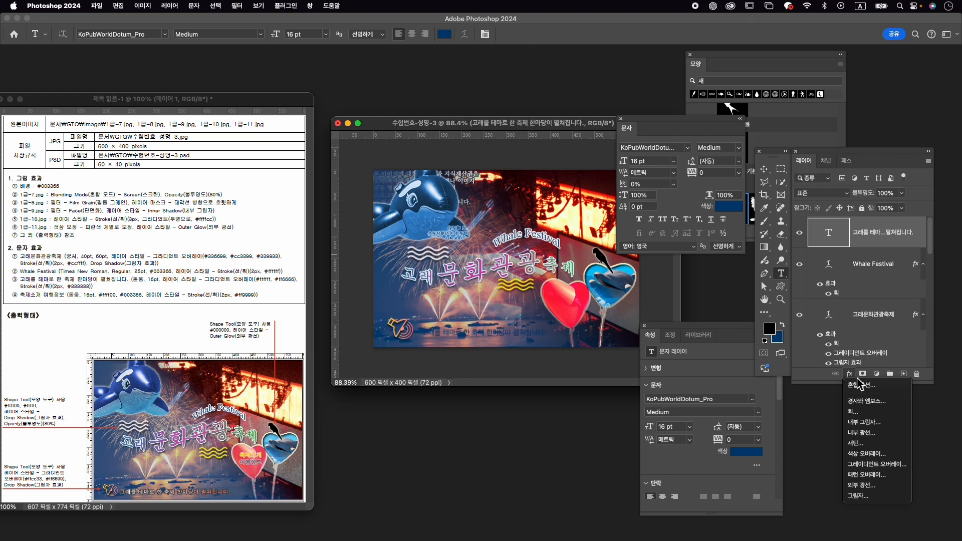
pyautogui.click(876, 463)
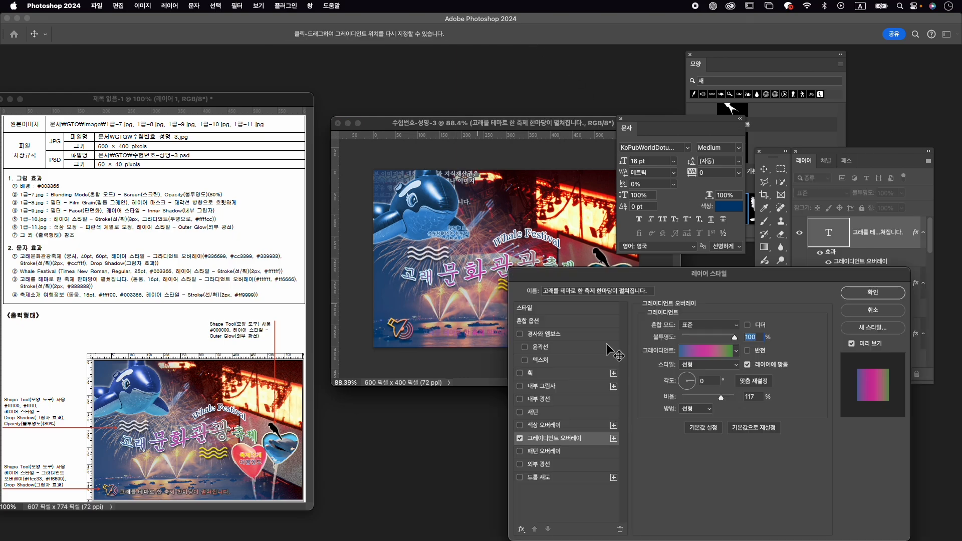
pyautogui.click(715, 352)
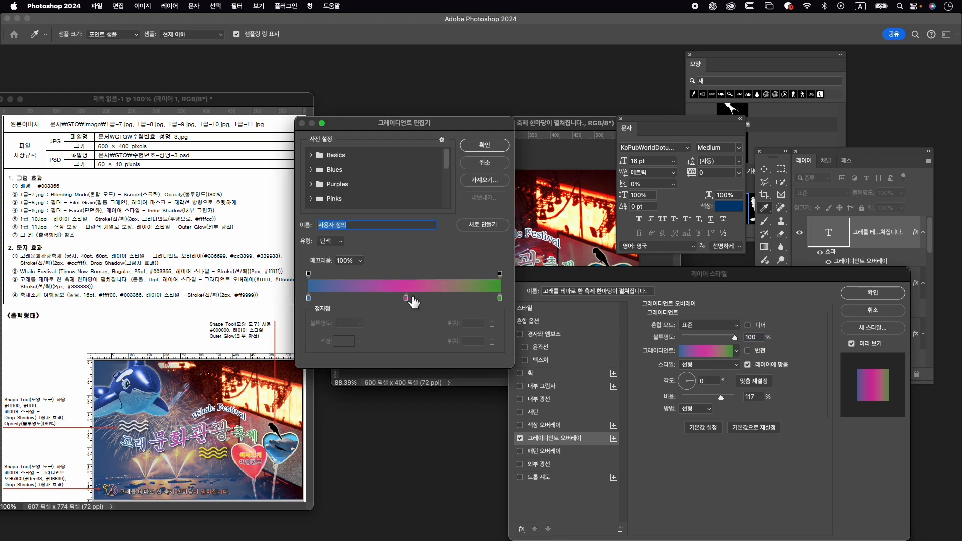
pyautogui.moveTo(411, 301); pyautogui.dragTo(414, 339)
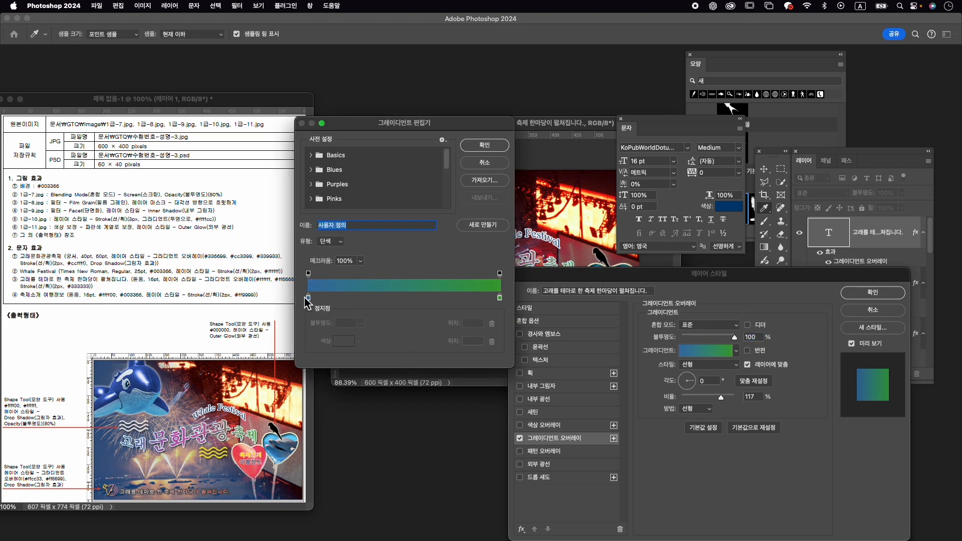
pyautogui.doubleClick(309, 299)
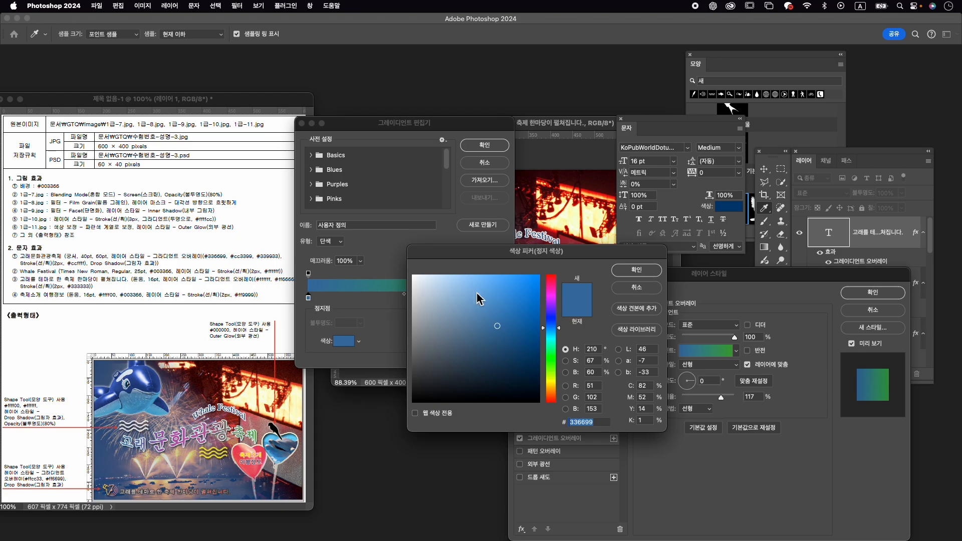
pyautogui.moveTo(481, 298); pyautogui.dragTo(410, 273)
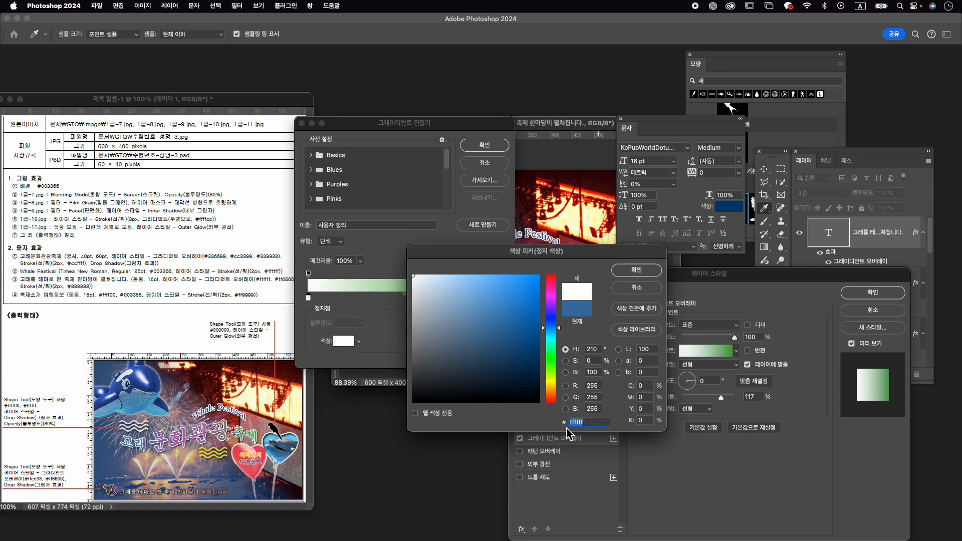
pyautogui.click(636, 270)
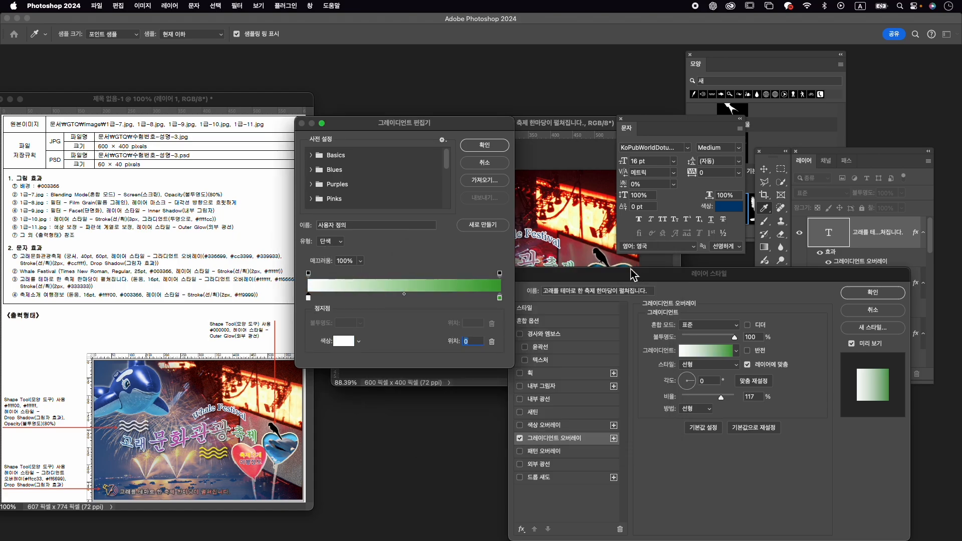
# - Set the gradient's end stop to colour ff6666 at location 100% and accept the gradient
pyautogui.click(499, 298)
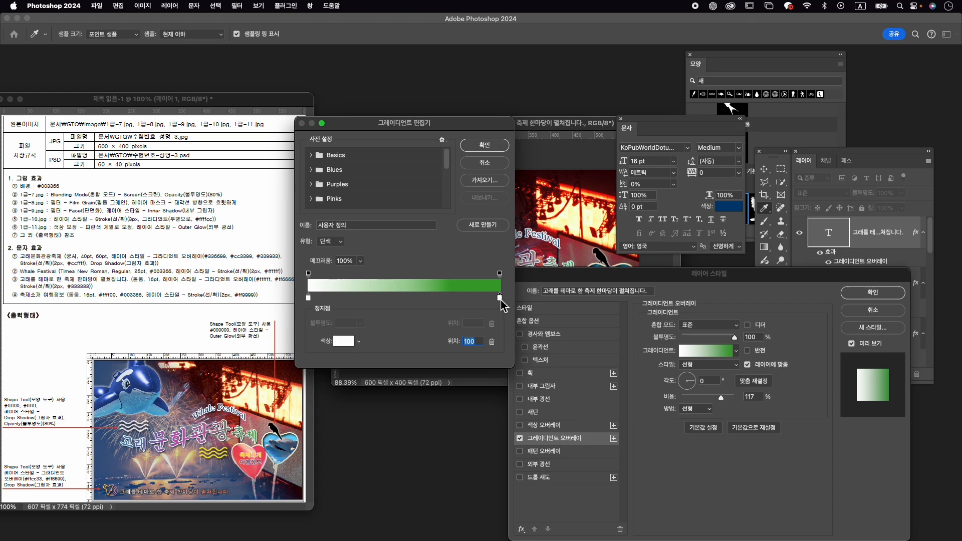
pyautogui.moveTo(501, 300); pyautogui.dragTo(499, 318)
pyautogui.doubleClick(500, 298)
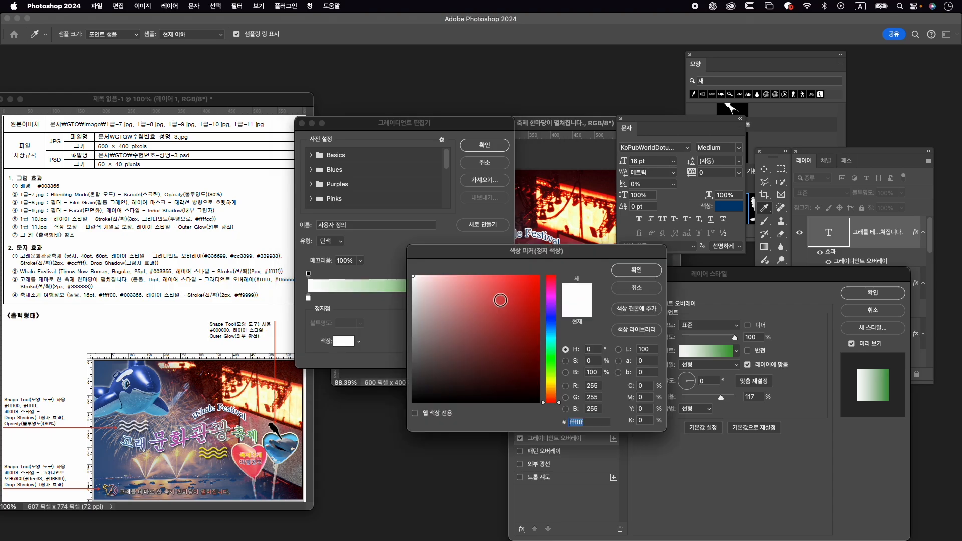
pyautogui.write('ff')
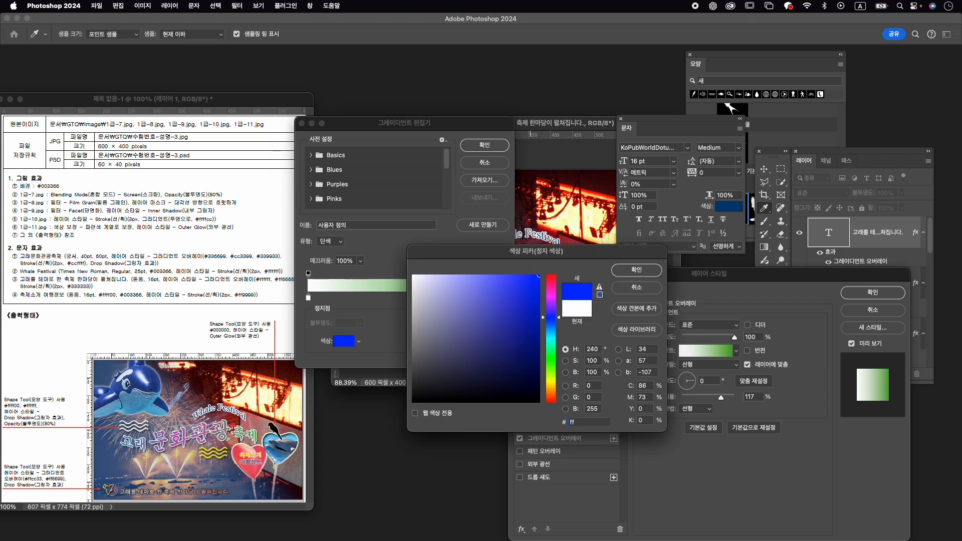
pyautogui.write('6666')
pyautogui.press('Return')
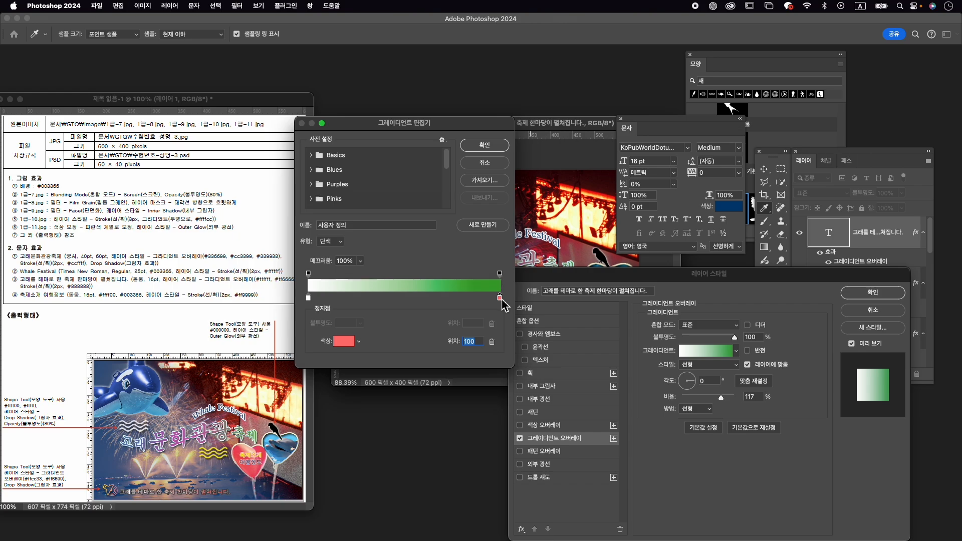
pyautogui.write('92')
pyautogui.press('Return')
pyautogui.moveTo(500, 298); pyautogui.dragTo(506, 332)
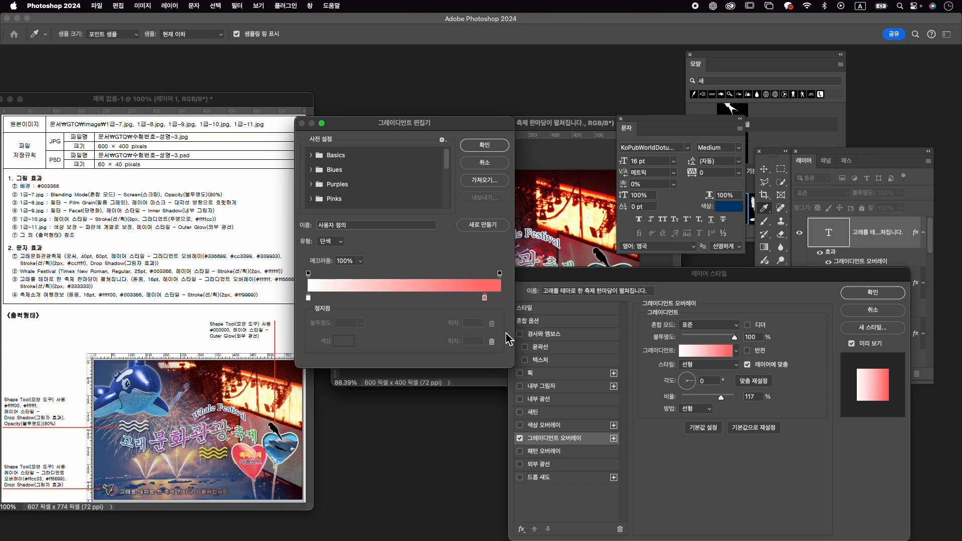
pyautogui.moveTo(485, 299); pyautogui.dragTo(505, 303)
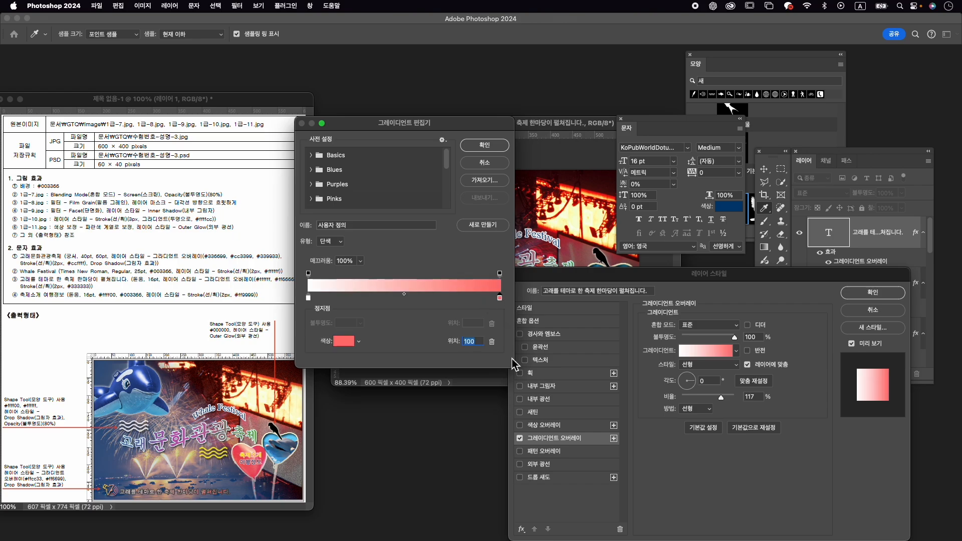
pyautogui.click(485, 146)
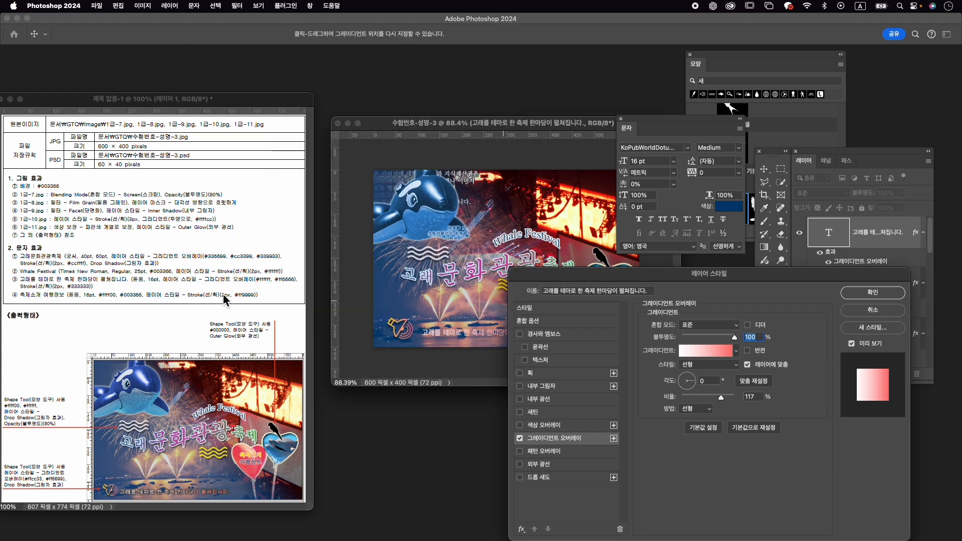
# - Add a 2 px outside stroke in colour 333333 to the same Korean line and apply the layer style
pyautogui.click(539, 376)
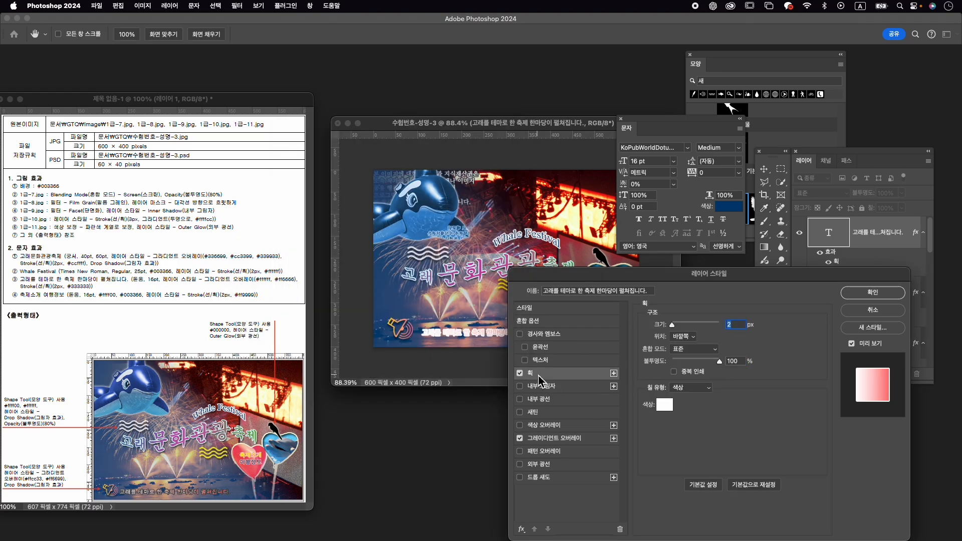
pyautogui.click(664, 405)
pyautogui.write('333333')
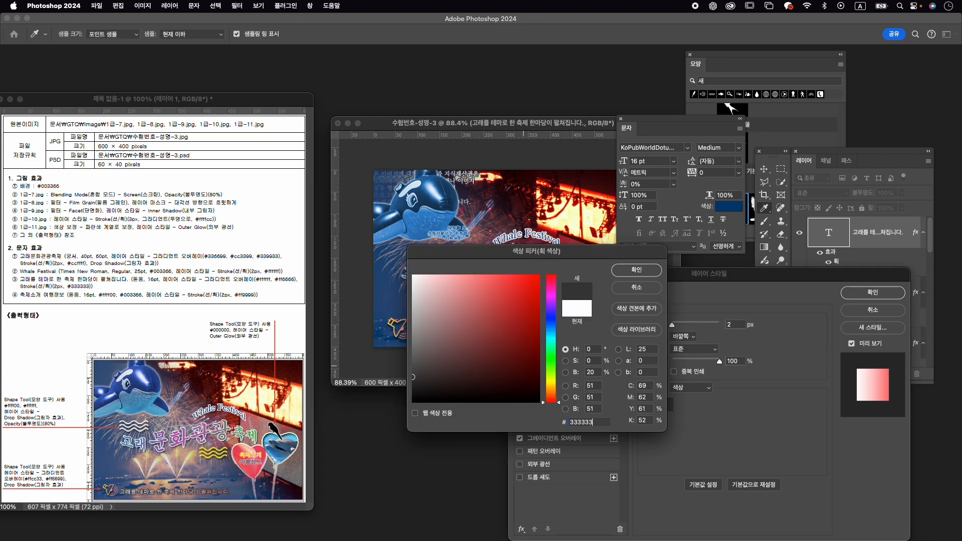
pyautogui.press('Return')
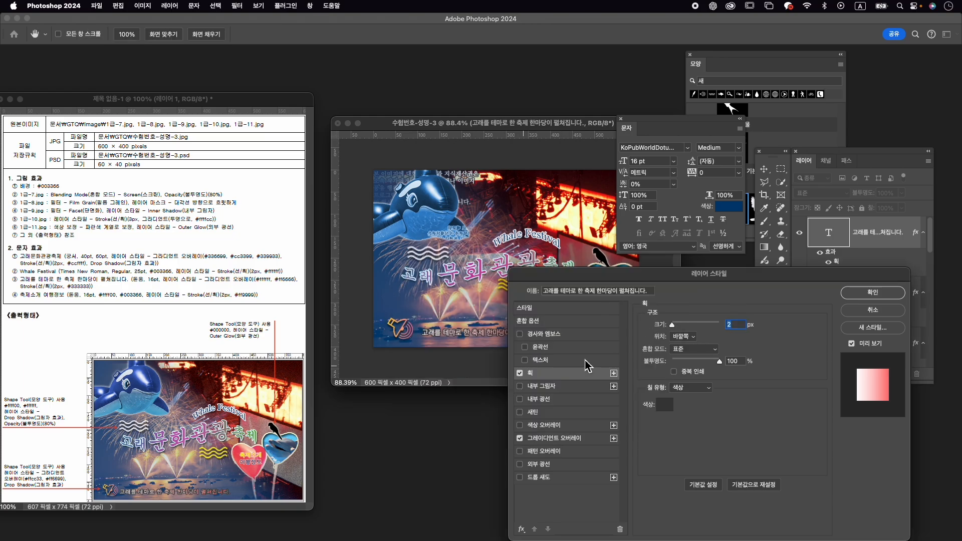
pyautogui.click(872, 293)
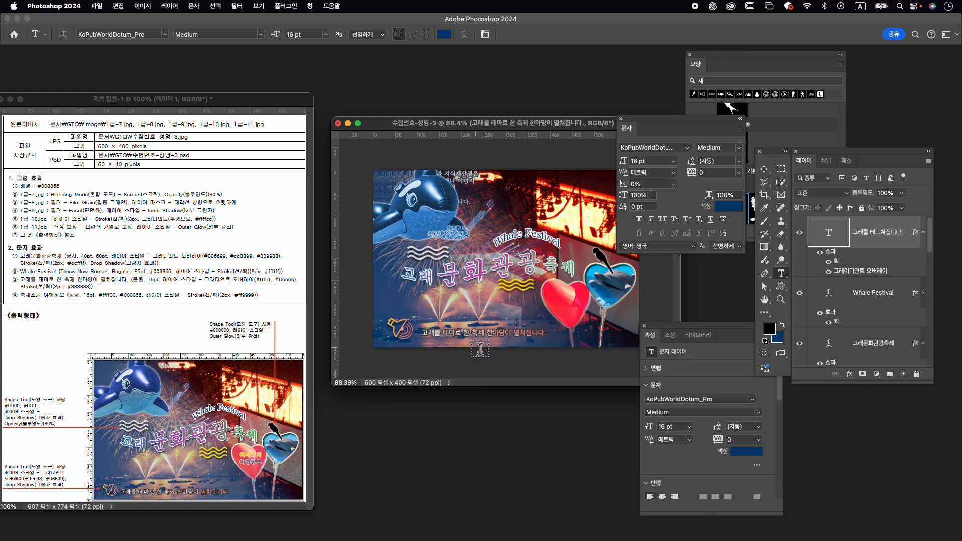
# - Move the styled Korean line slightly left, closer to the orange shape
pyautogui.press('super+t')
pyautogui.moveTo(525, 332); pyautogui.dragTo(521, 329)
pyautogui.press('Return')
# - Add the two-line text "축제소개 여행정보" on the red heart
pyautogui.press('t')
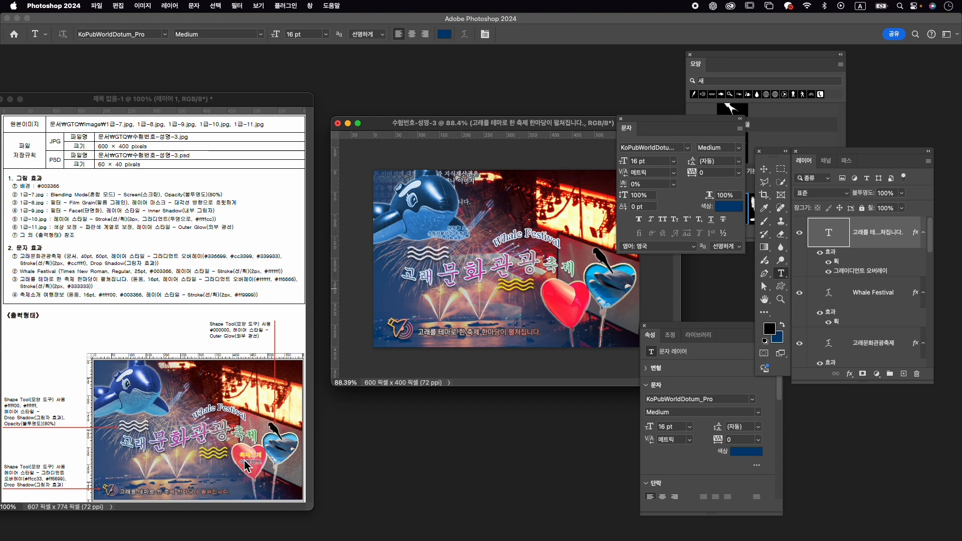
pyautogui.click(552, 296)
pyautogui.press('capslock')
pyautogui.press('BackSpace')
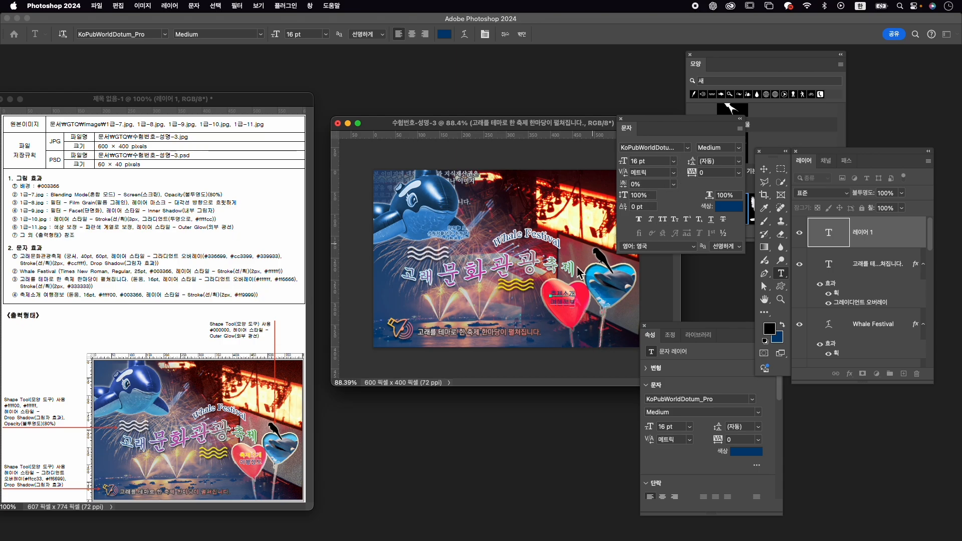
# - Set the colour of the first line, "축제소개", on the red heart to ffff00
pyautogui.moveTo(578, 296); pyautogui.dragTo(546, 293)
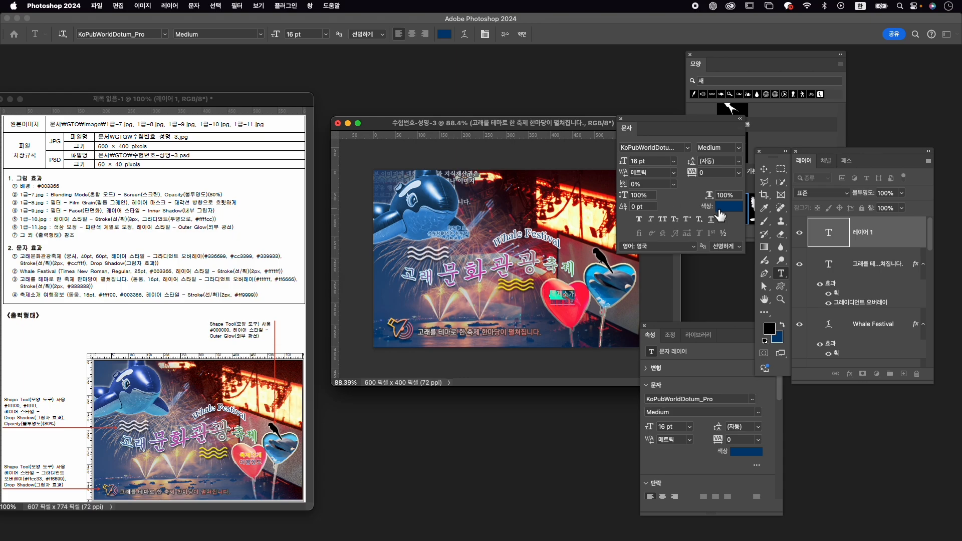
pyautogui.scroll(2, 574, 299)
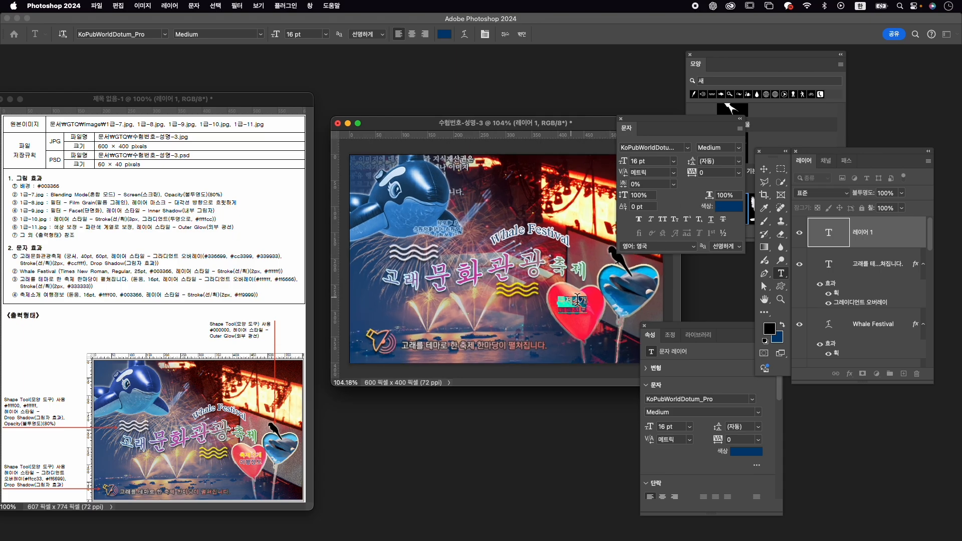
pyautogui.scroll(2, 574, 299)
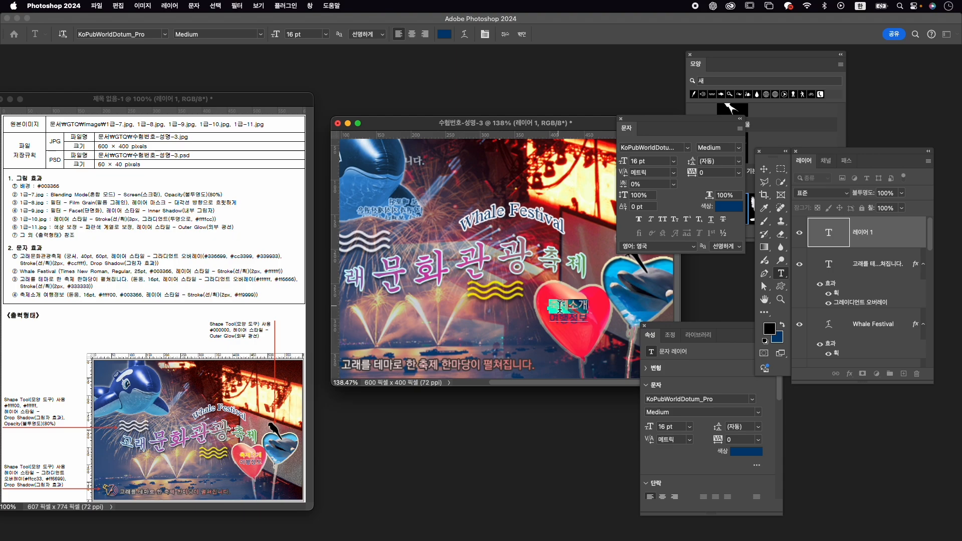
pyautogui.click(733, 206)
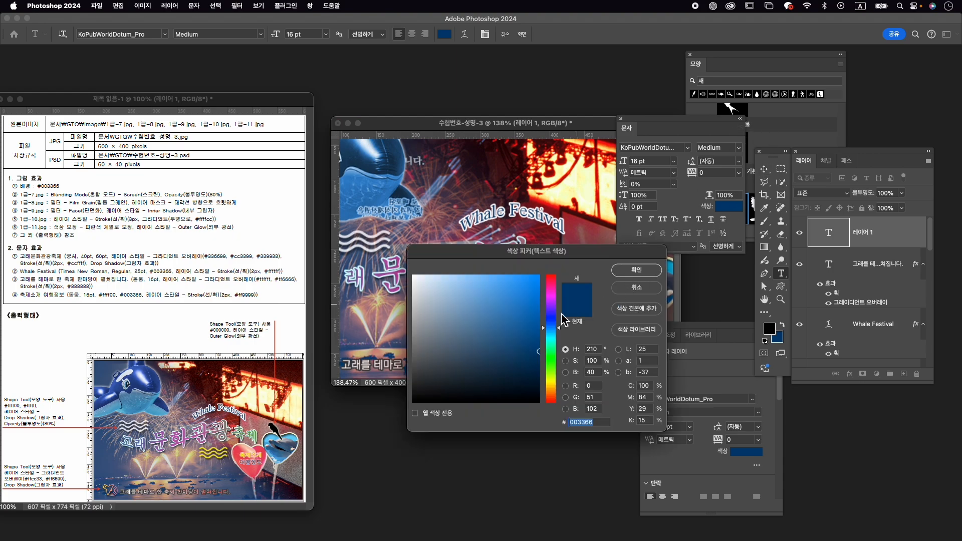
pyautogui.write('fff')
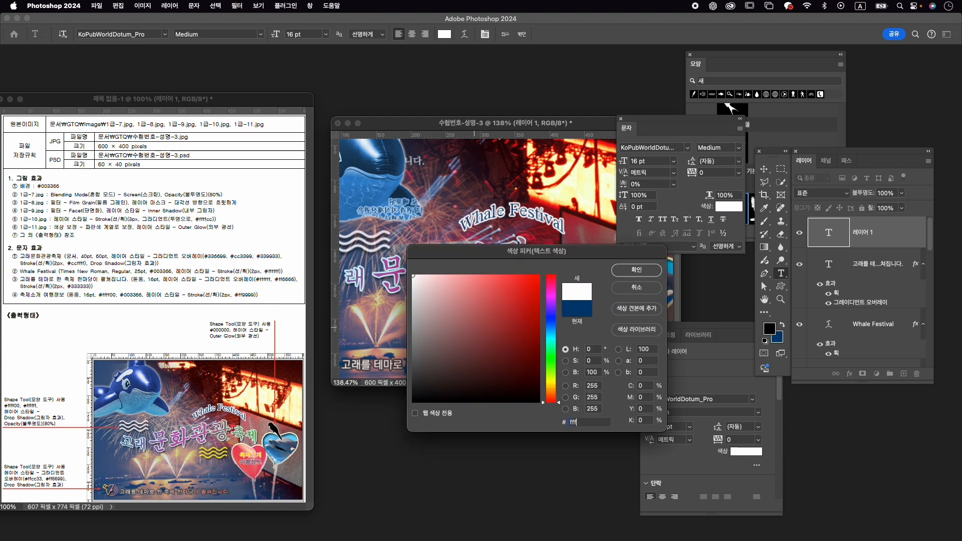
pyautogui.write('f00')
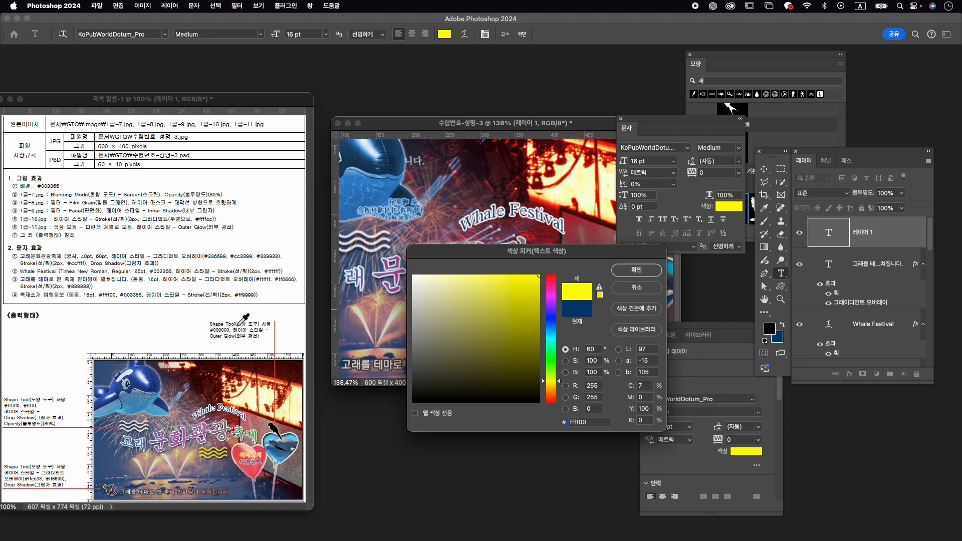
pyautogui.press('Return')
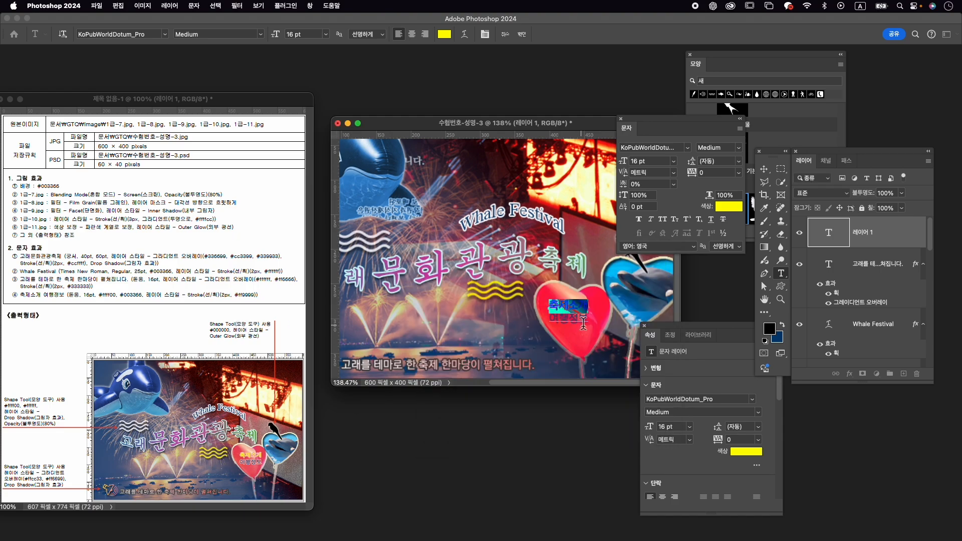
# - Keep the second line, "여행정보", in colour 003366 and commit the heart text
pyautogui.moveTo(551, 320); pyautogui.dragTo(600, 324)
pyautogui.click(728, 209)
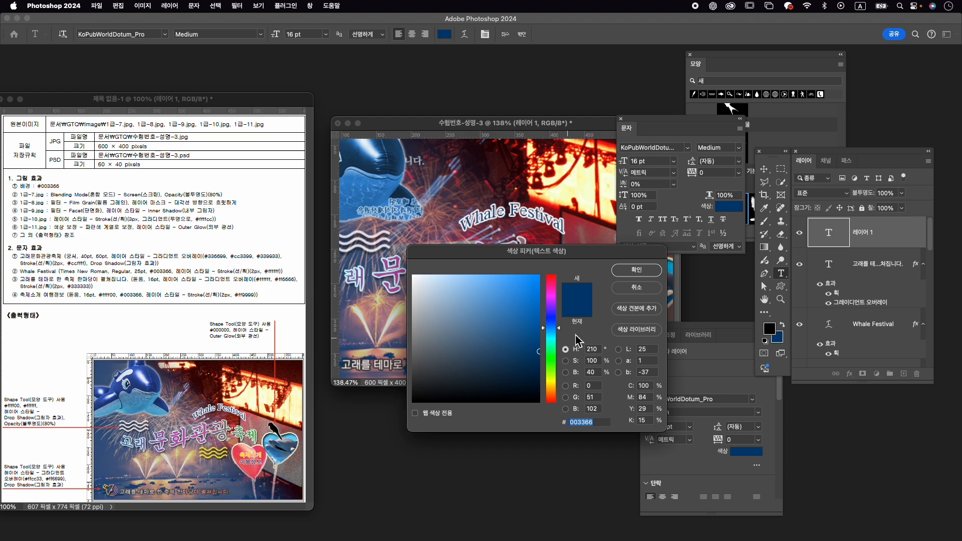
pyautogui.click(636, 270)
pyautogui.click(523, 34)
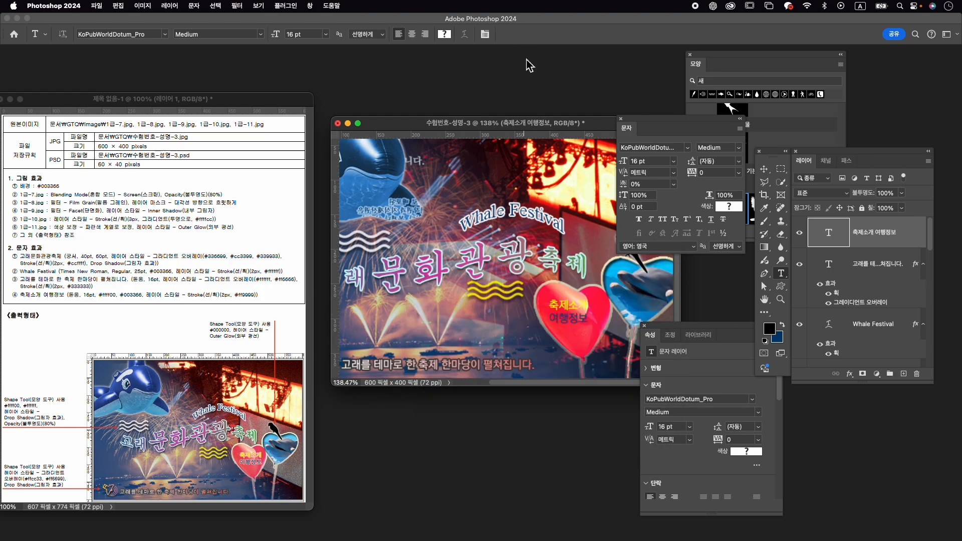
# - Add a 2 px outside stroke in colour ff9999 to the "축제소개 여행정보" text layer and apply it
pyautogui.click(850, 374)
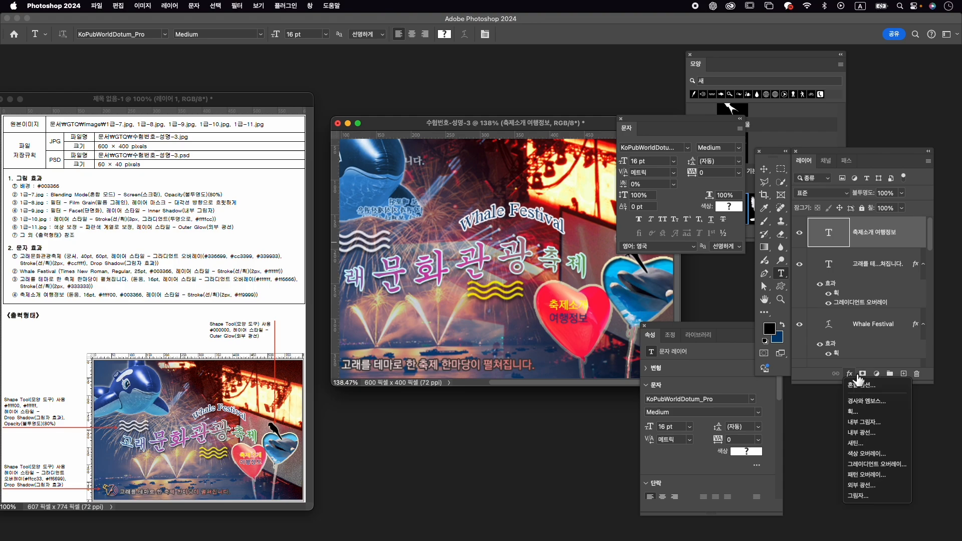
pyautogui.click(870, 412)
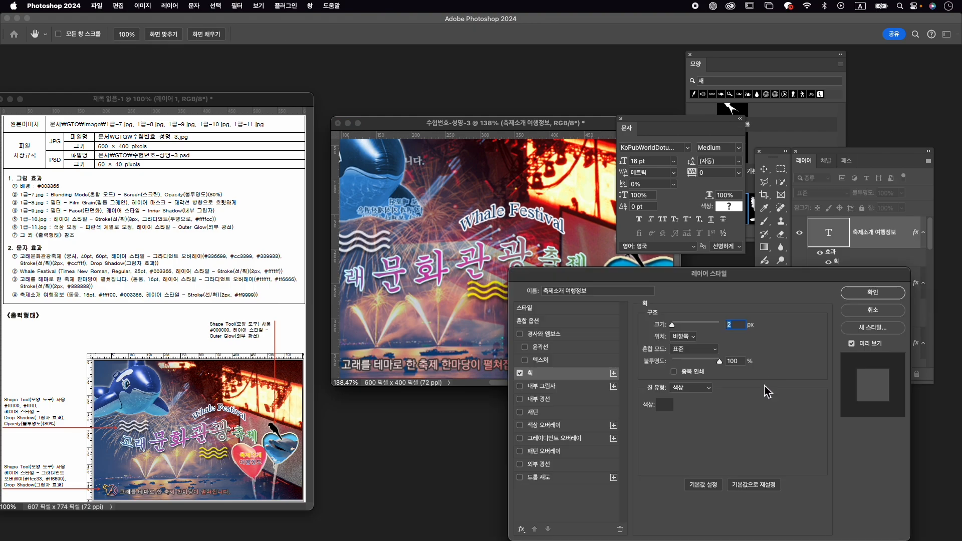
pyautogui.click(664, 409)
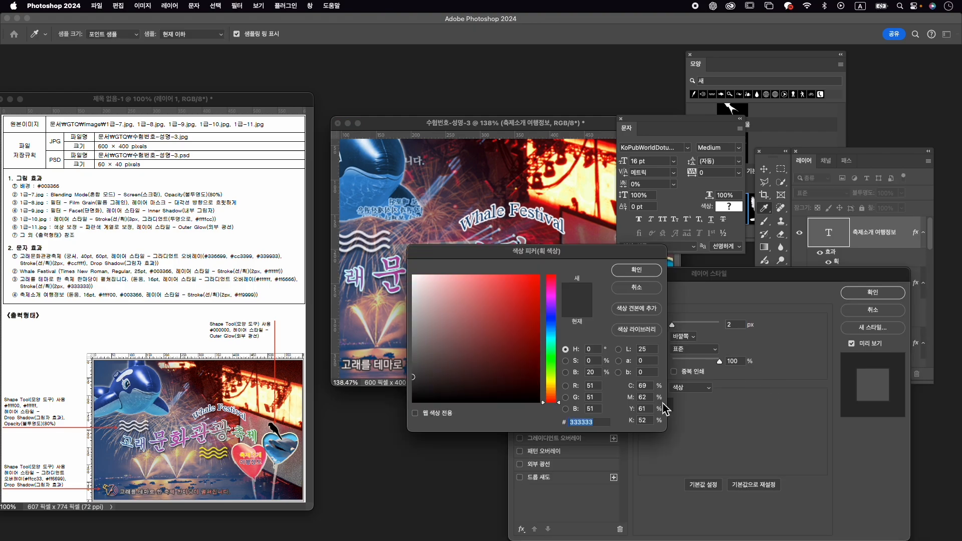
pyautogui.write('ff9999')
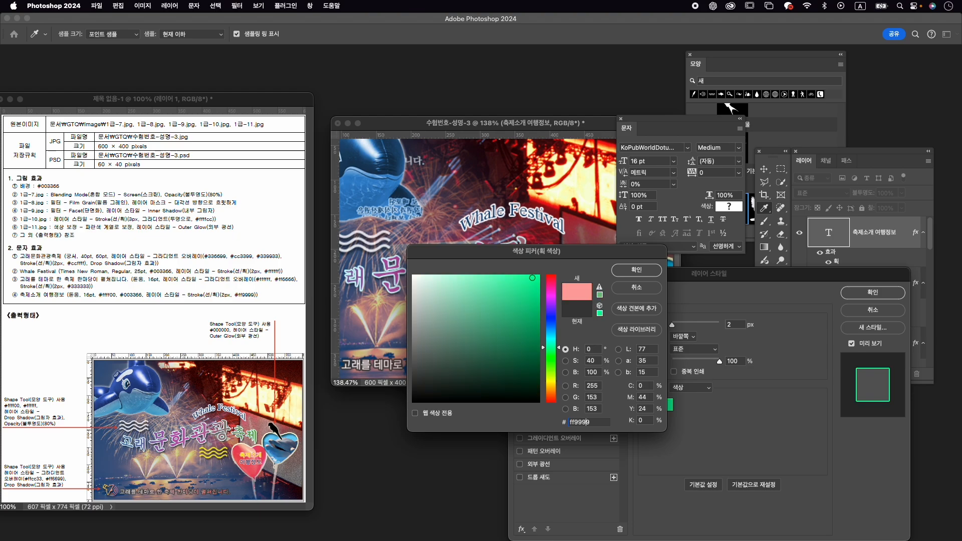
pyautogui.press('Return')
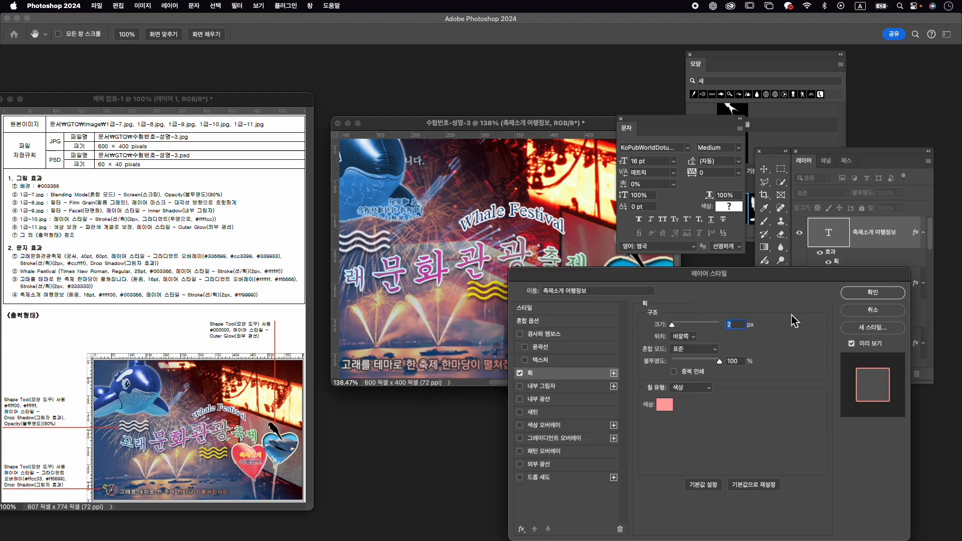
pyautogui.click(873, 292)
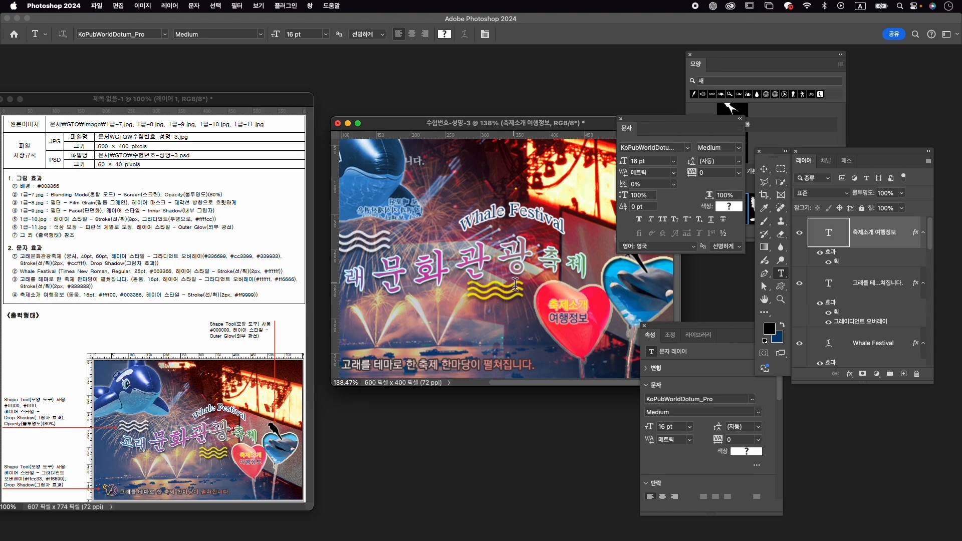
# - Place the poster window in free space beside the reference document and close the Character and Properties panels
pyautogui.press('super+equal')
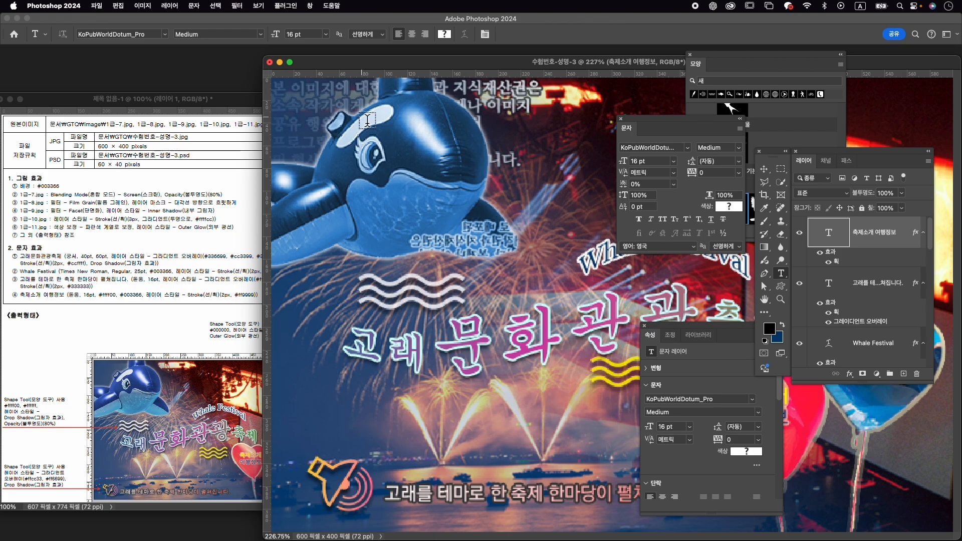
pyautogui.press('super+minus')
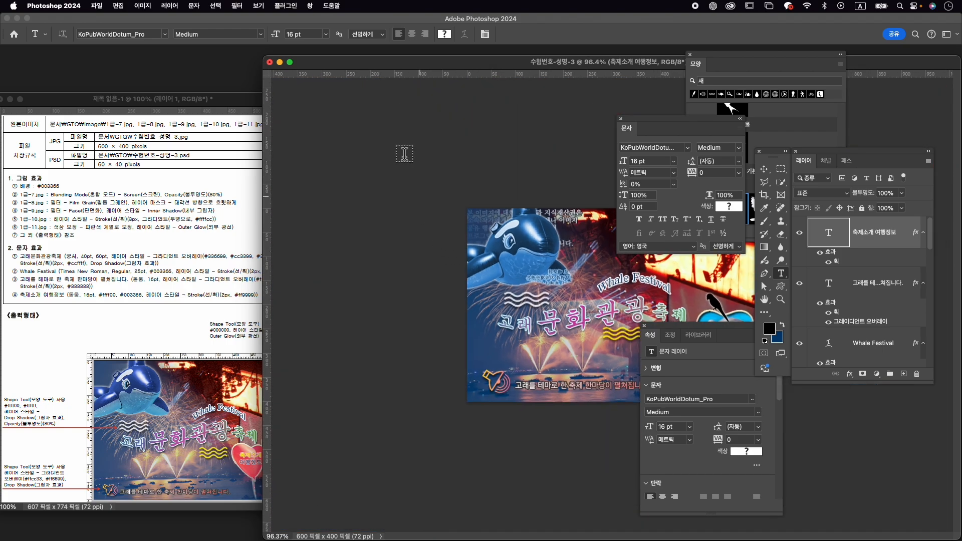
pyautogui.press('v')
pyautogui.moveTo(332, 63); pyautogui.dragTo(364, 142)
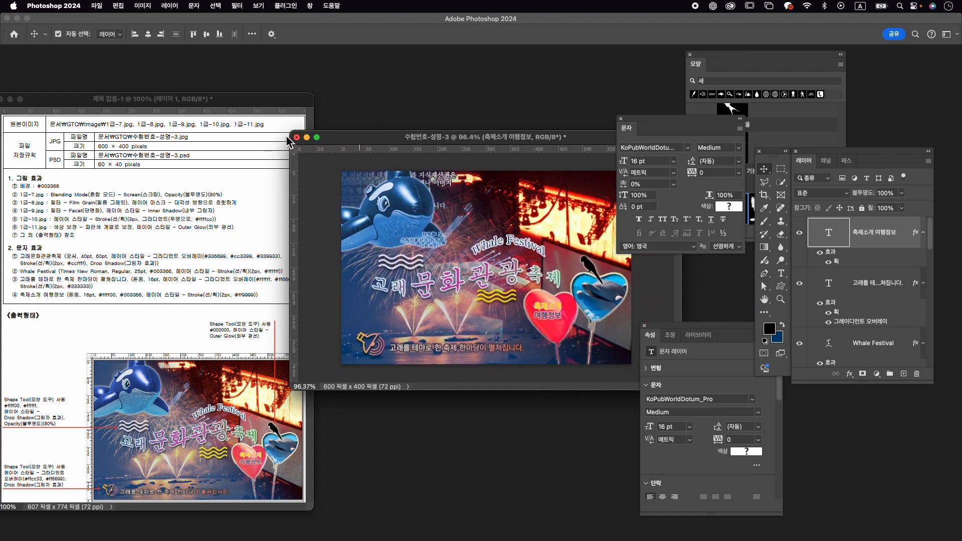
pyautogui.moveTo(293, 136); pyautogui.dragTo(359, 161)
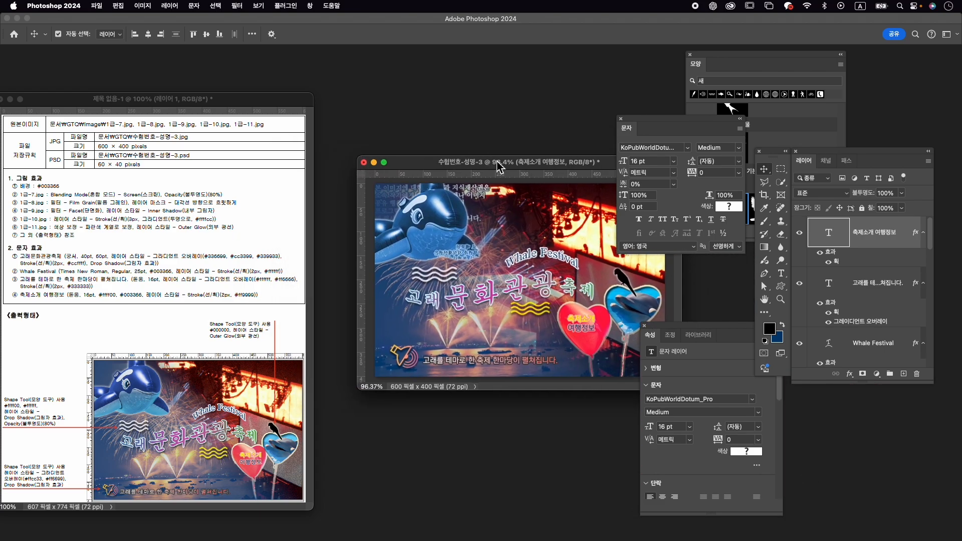
pyautogui.moveTo(493, 162); pyautogui.dragTo(453, 143)
pyautogui.moveTo(623, 129); pyautogui.dragTo(625, 121)
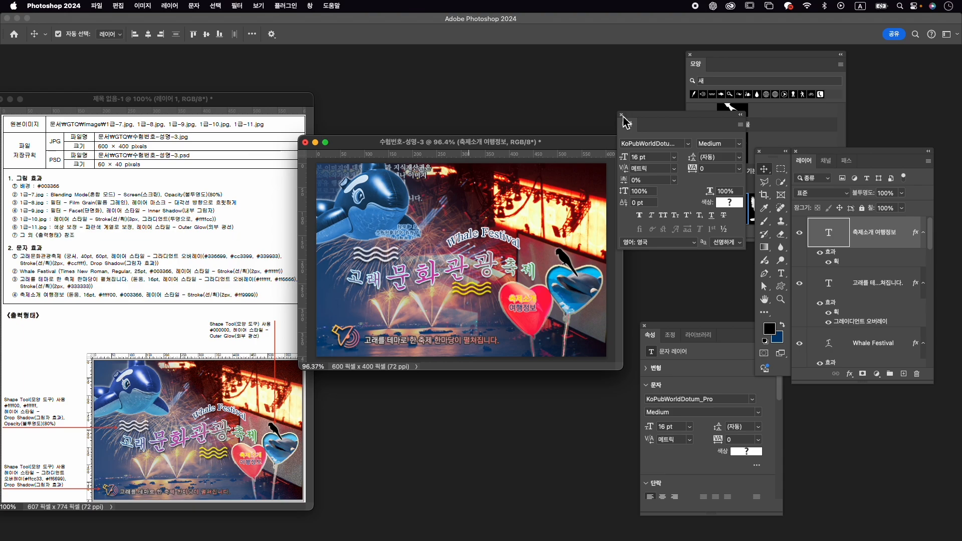
pyautogui.click(622, 115)
pyautogui.click(644, 326)
pyautogui.moveTo(459, 144); pyautogui.dragTo(508, 158)
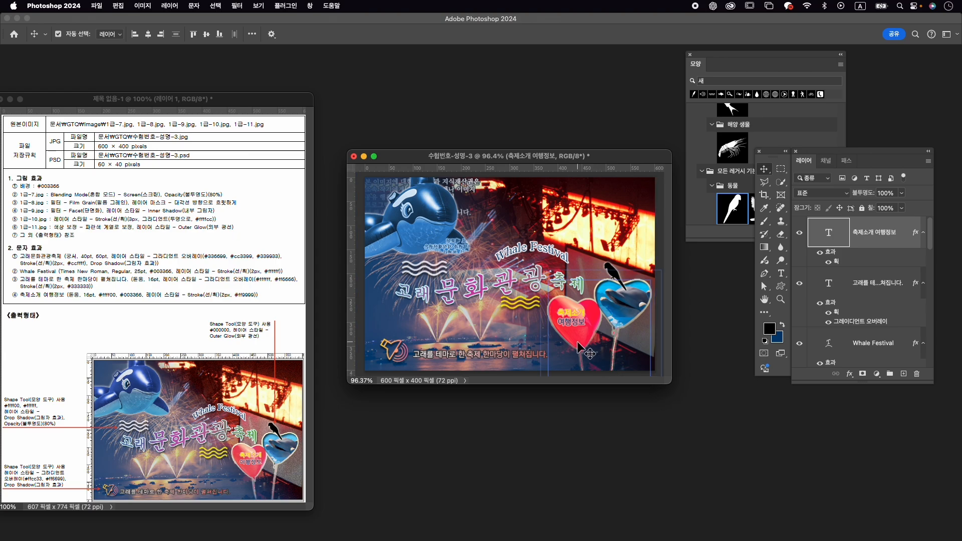
# - Move the "축제소개 여행정보" text slightly to the right on the red heart
pyautogui.press('super+t')
pyautogui.moveTo(577, 318); pyautogui.dragTo(586, 322)
pyautogui.press('Return')
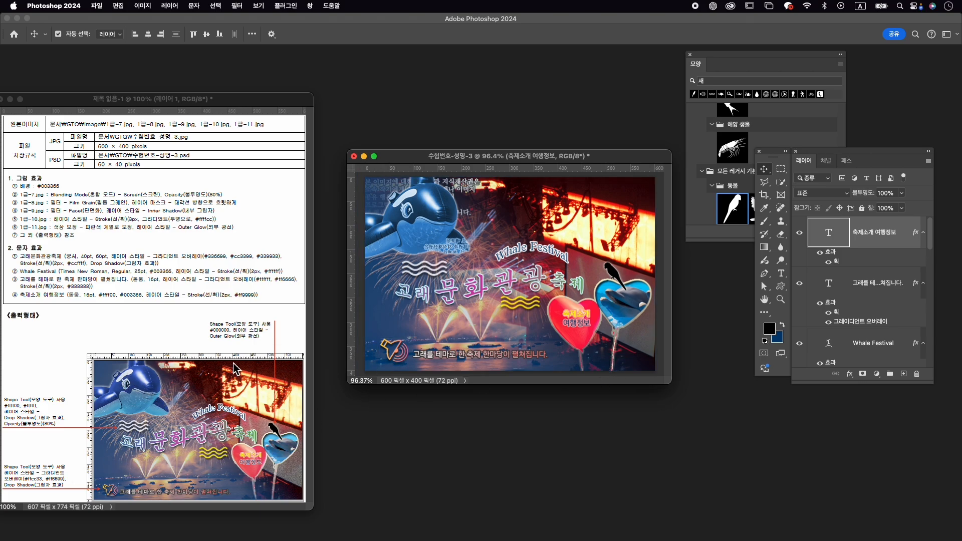
# - Shrink the megaphone shape slightly and shift it toward the poster's lower-left corner
pyautogui.click(400, 357)
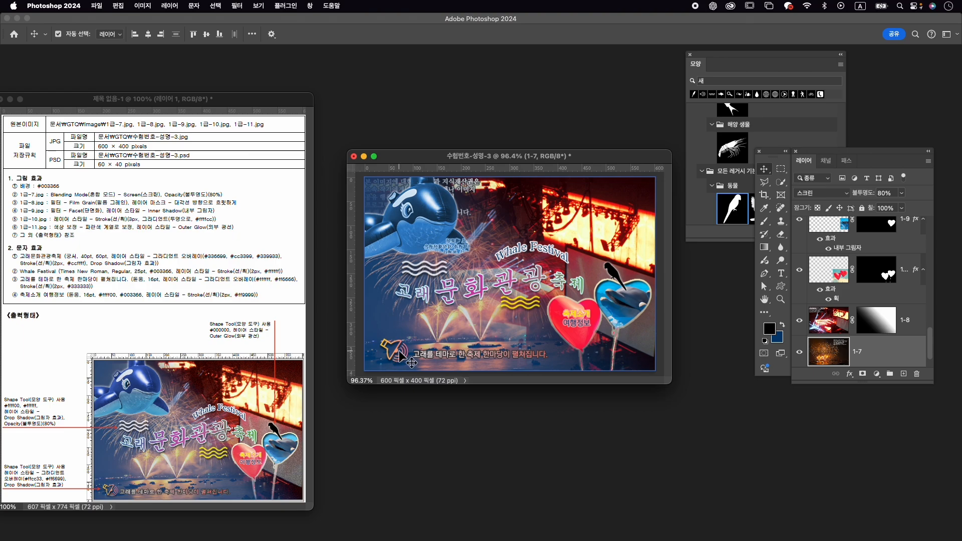
pyautogui.click(399, 352)
pyautogui.press('super+t')
pyautogui.moveTo(408, 339); pyautogui.dragTo(383, 352)
pyautogui.press('Return')
# - Move the "고래를 테마로 한 축제 한마당이 펼쳐집니다." text left toward the megaphone and nudge it down slightly
pyautogui.moveTo(448, 351); pyautogui.dragTo(437, 353)
pyautogui.press('Down')
pyautogui.press('Down')
pyautogui.press('Down')
pyautogui.press('Down')
pyautogui.press('Down')
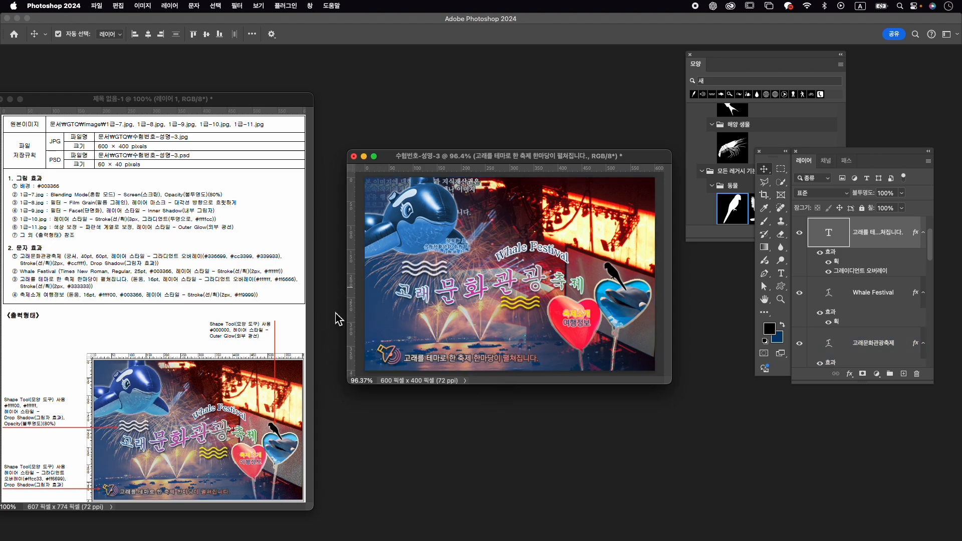
pyautogui.click(434, 267)
pyautogui.doubleClick(431, 269)
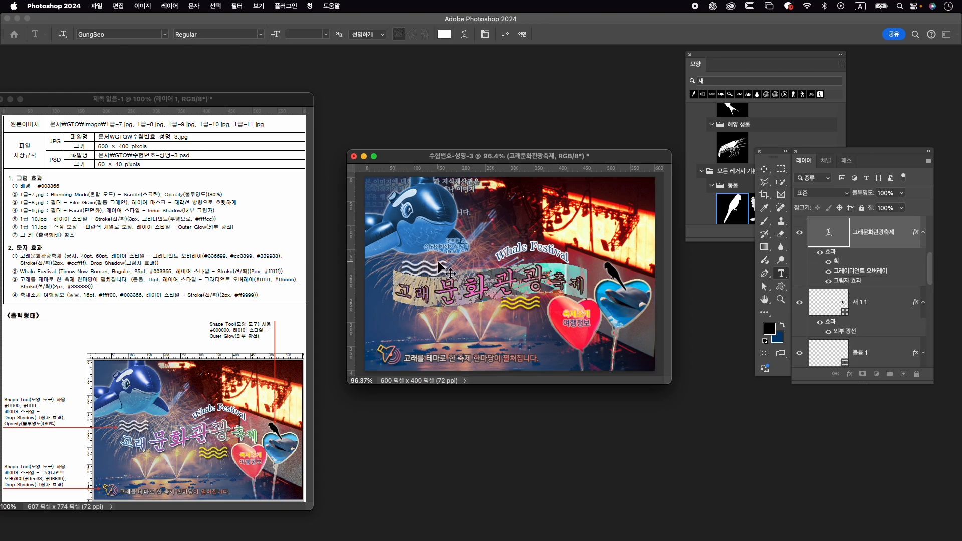
pyautogui.press('Escape')
pyautogui.click(429, 270)
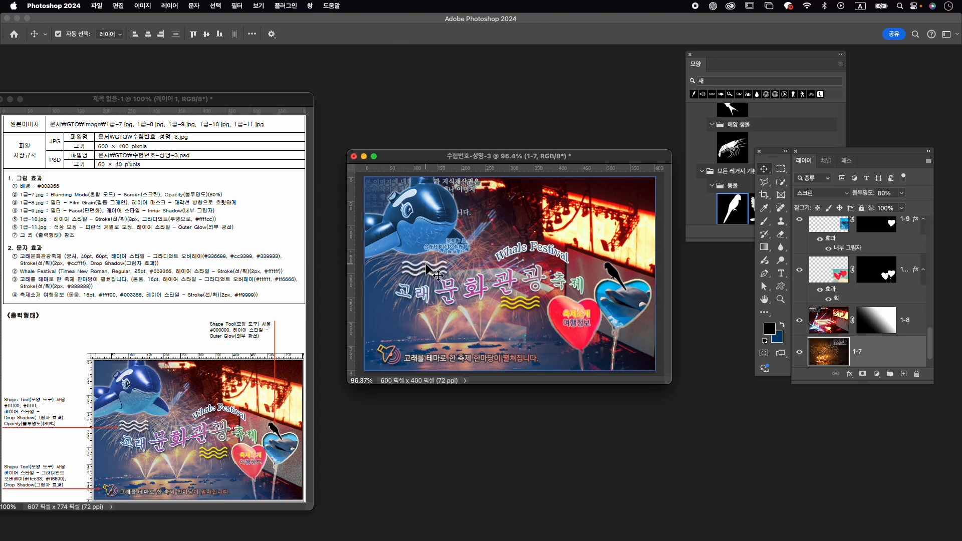
# - Scale the white wave shape on layer 파형 1 to about 99% and move it left, just above "고래"
pyautogui.click(830, 299)
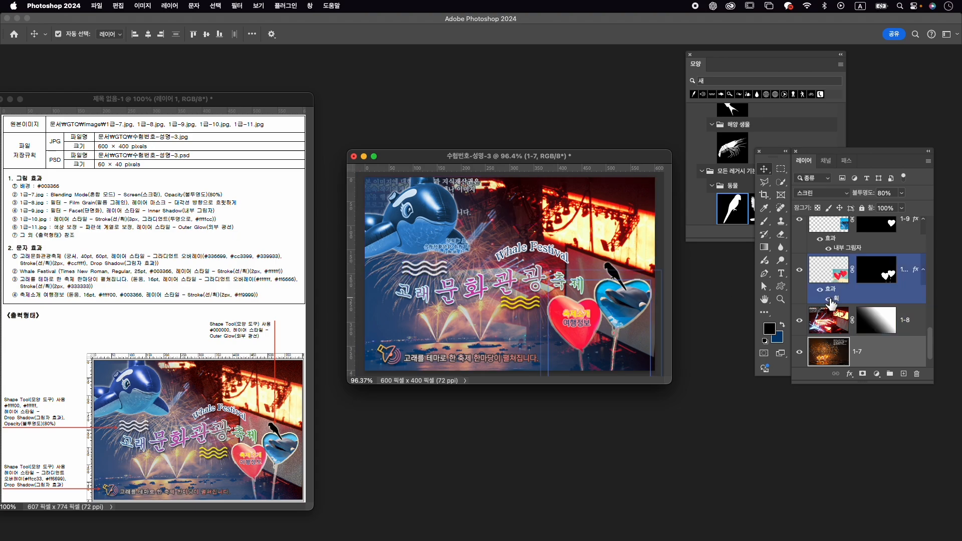
pyautogui.scroll(5, 830, 302)
pyautogui.scroll(1, 841, 296)
pyautogui.click(876, 267)
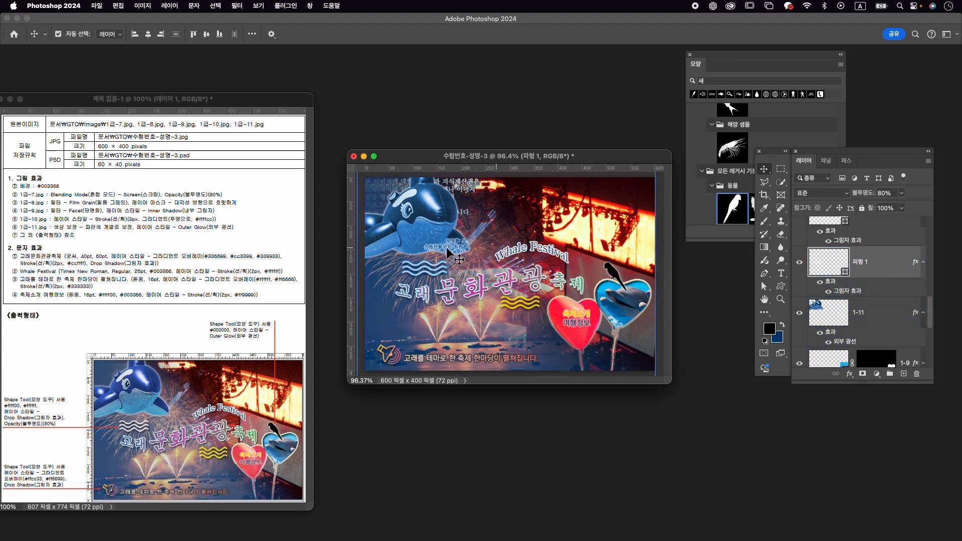
pyautogui.press('super+t')
pyautogui.moveTo(435, 273); pyautogui.dragTo(390, 261)
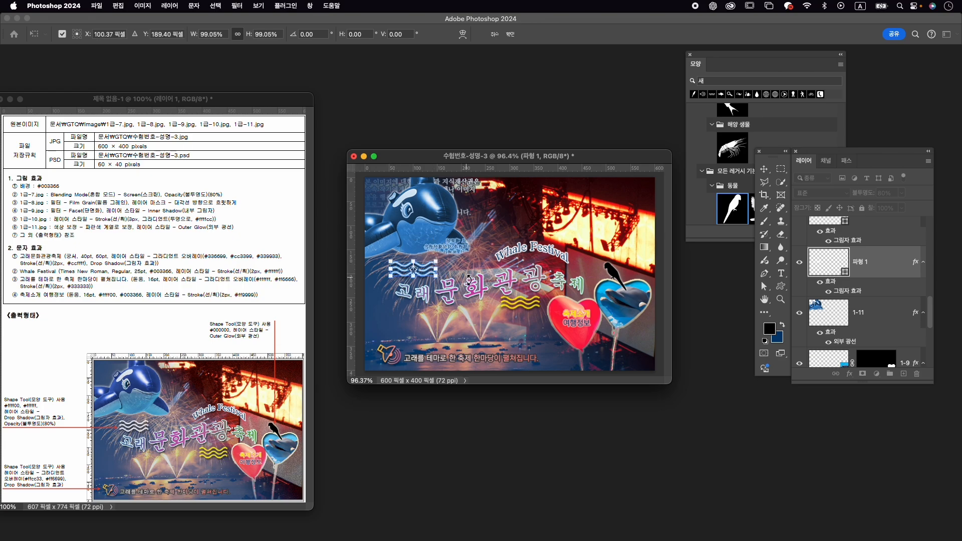
pyautogui.press('Return')
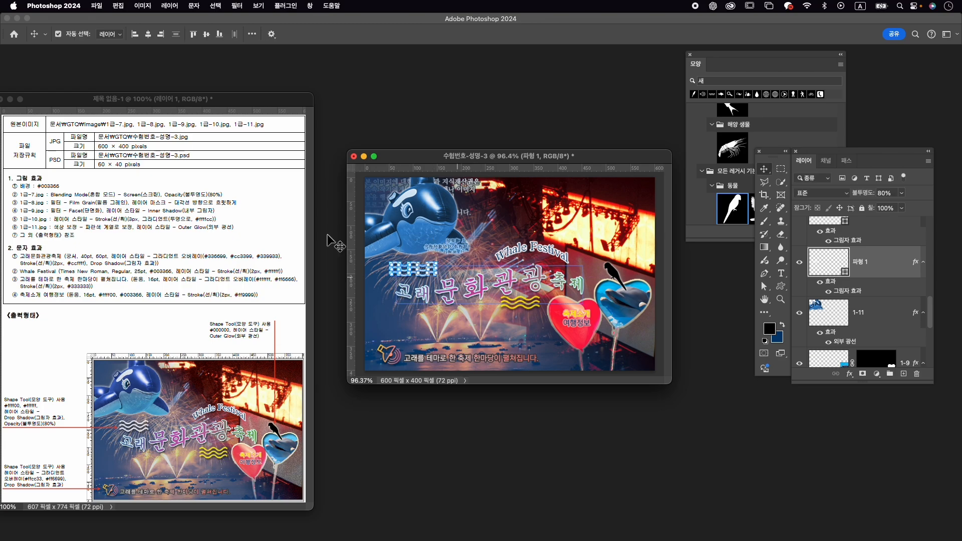
# - Quick-export the poster as 수험번호-성명-3.jpg into the GTQ folder
pyautogui.click(96, 6)
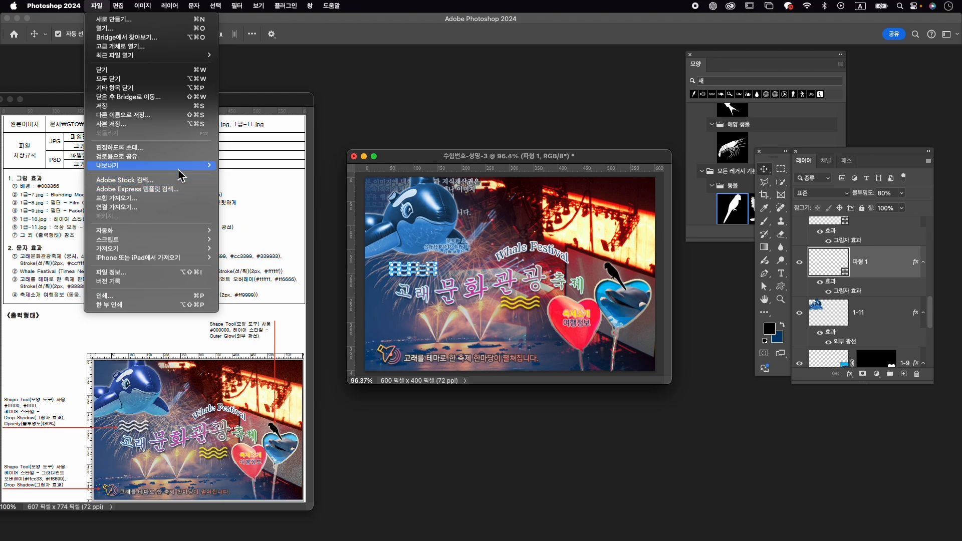
pyautogui.moveTo(201, 166)
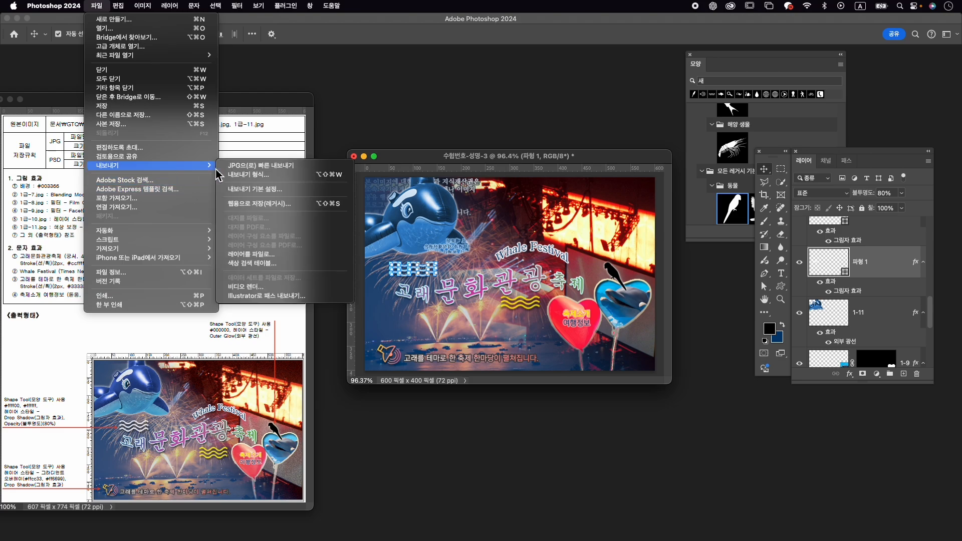
pyautogui.click(260, 166)
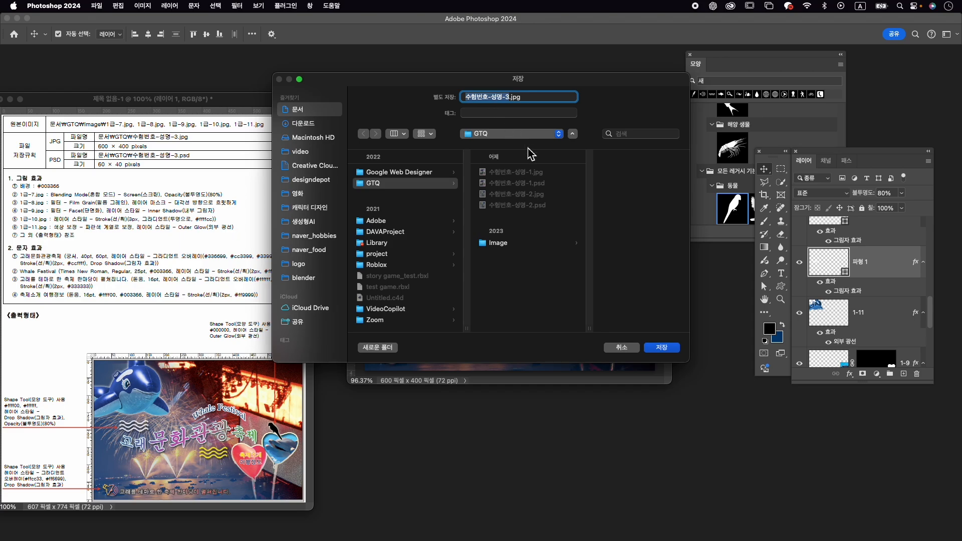
pyautogui.click(661, 348)
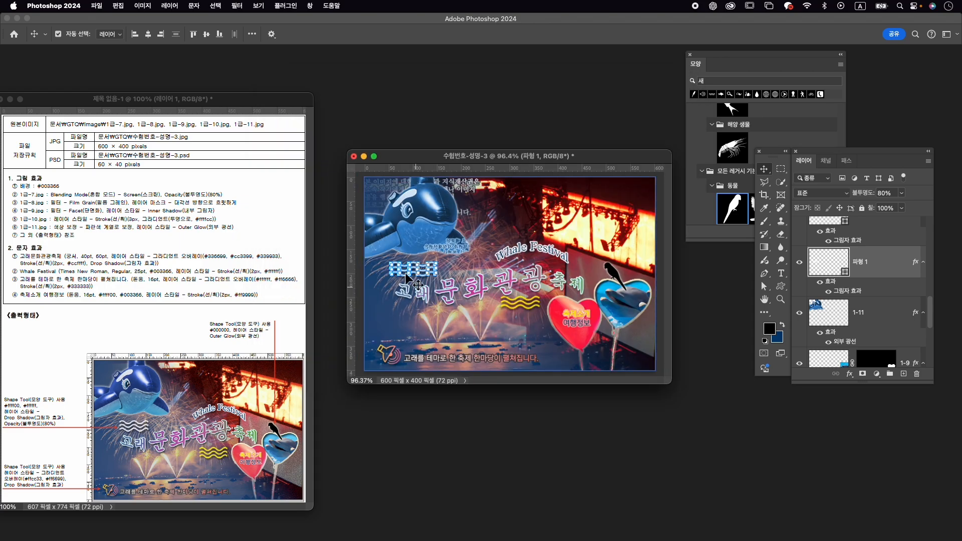
# - Resize the poster image to 60 × 40 pixels
pyautogui.click(378, 238)
pyautogui.press('super+alt+i')
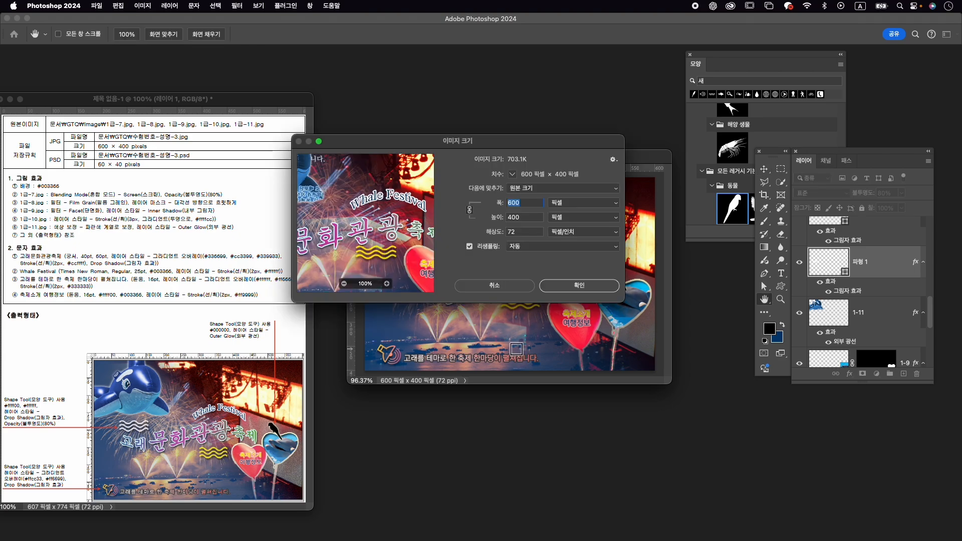
pyautogui.write('60')
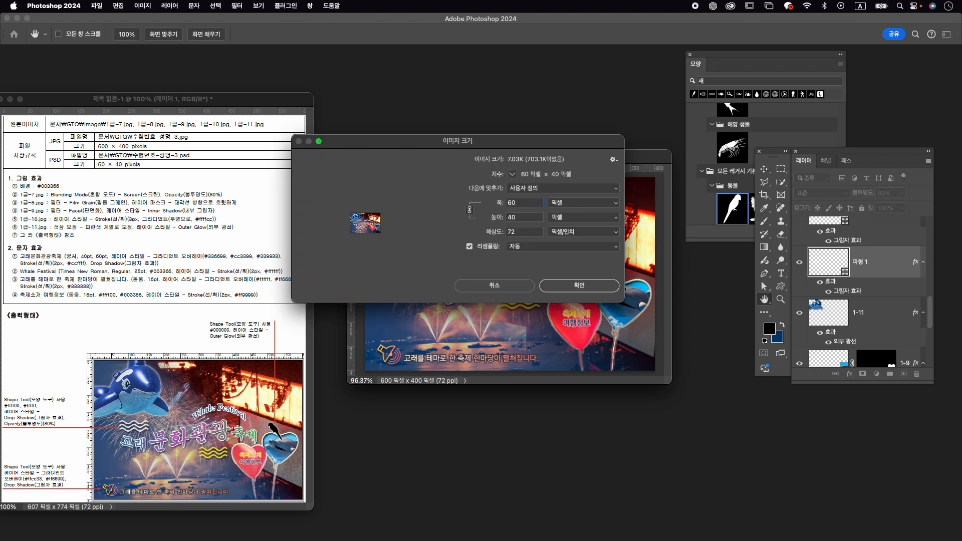
pyautogui.press('Return')
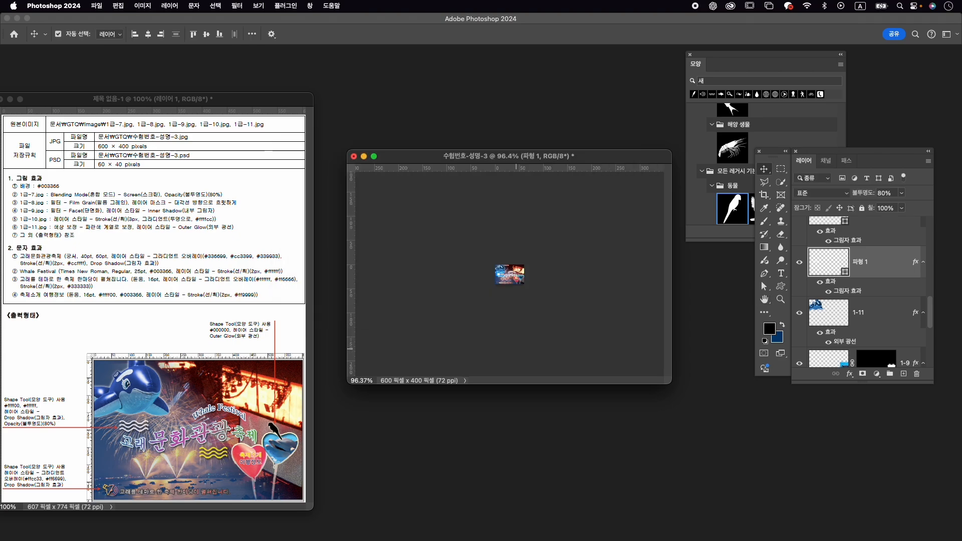
# - Save the reduced poster in Photoshop format as 수험번호-성명-3.psd in the GTQ folder
pyautogui.click(103, 6)
pyautogui.click(158, 118)
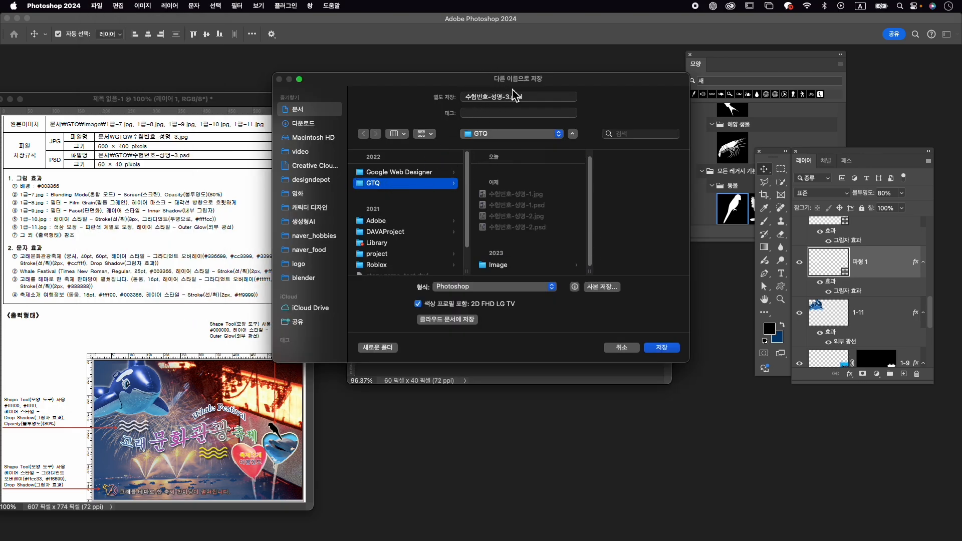
pyautogui.click(662, 348)
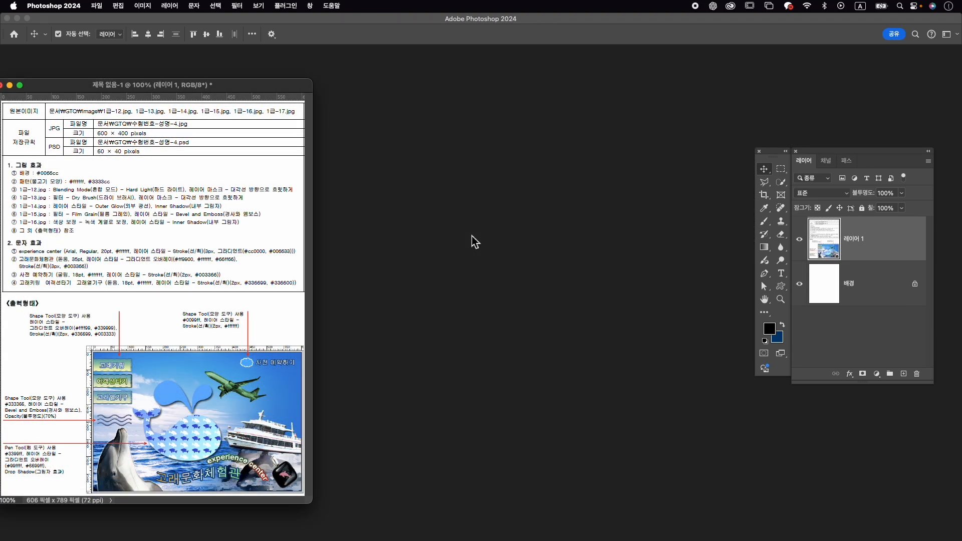
# - Create a 600 × 400 pixel document named "수험번호-성명-4" and place its window beside the reference document
pyautogui.press('super+n')
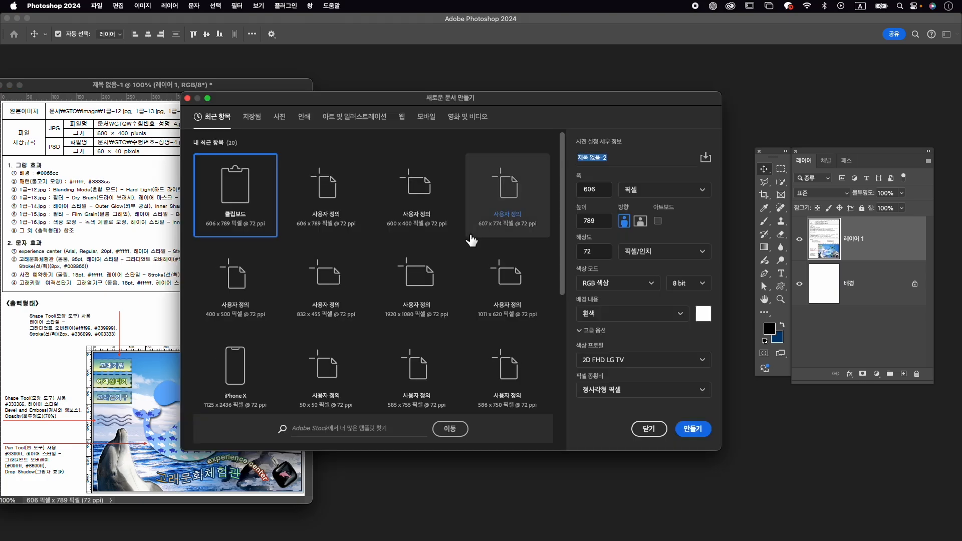
pyautogui.write('수헤')
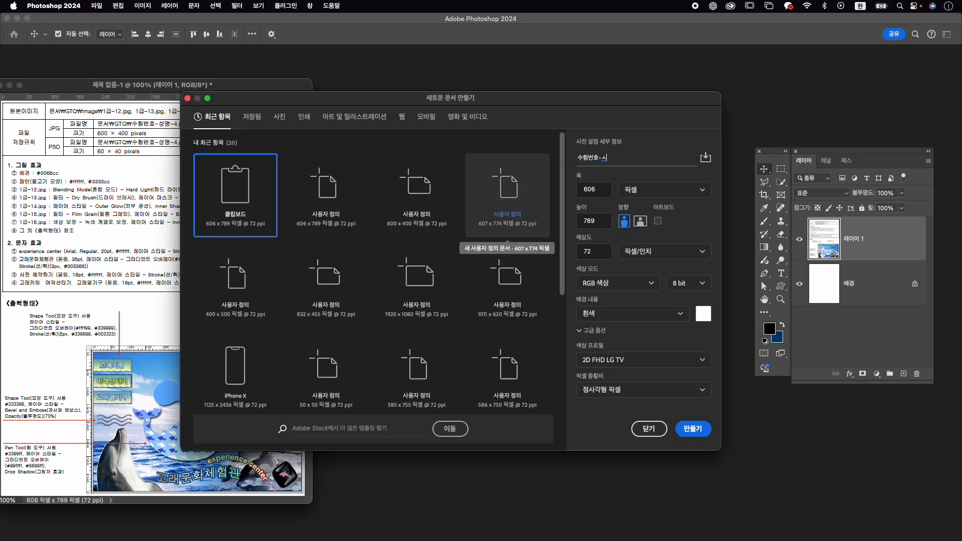
pyautogui.press('Tab')
pyautogui.write('600')
pyautogui.press('Tab')
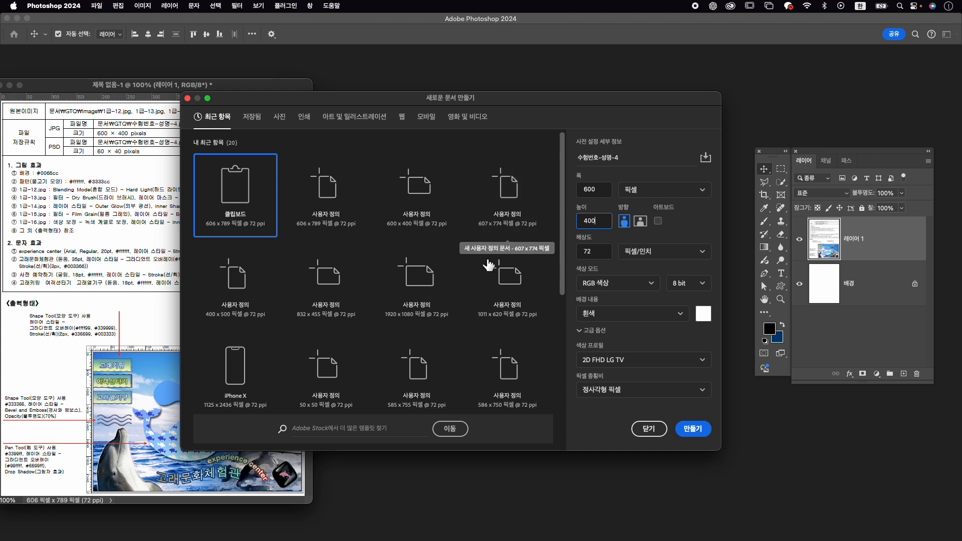
pyautogui.click(694, 430)
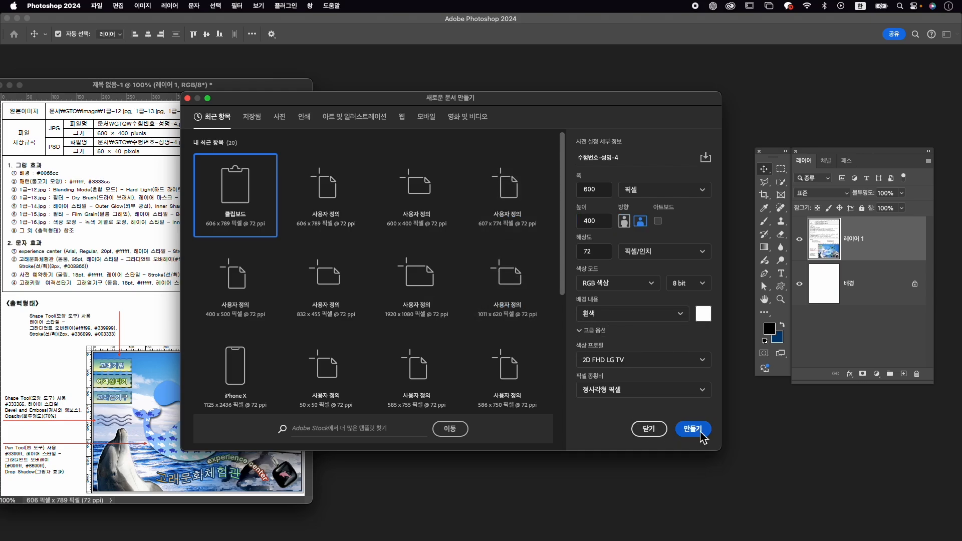
pyautogui.moveTo(127, 70); pyautogui.dragTo(441, 144)
pyautogui.moveTo(645, 364); pyautogui.dragTo(692, 407)
# - Set the background colour to 0066cc and fill the new document's background layer with it
pyautogui.click(778, 341)
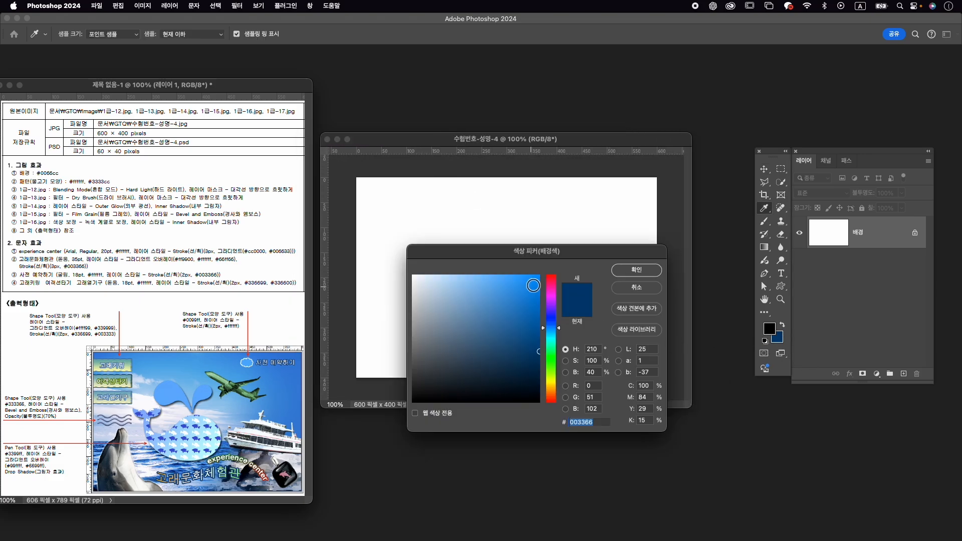
pyautogui.write('00')
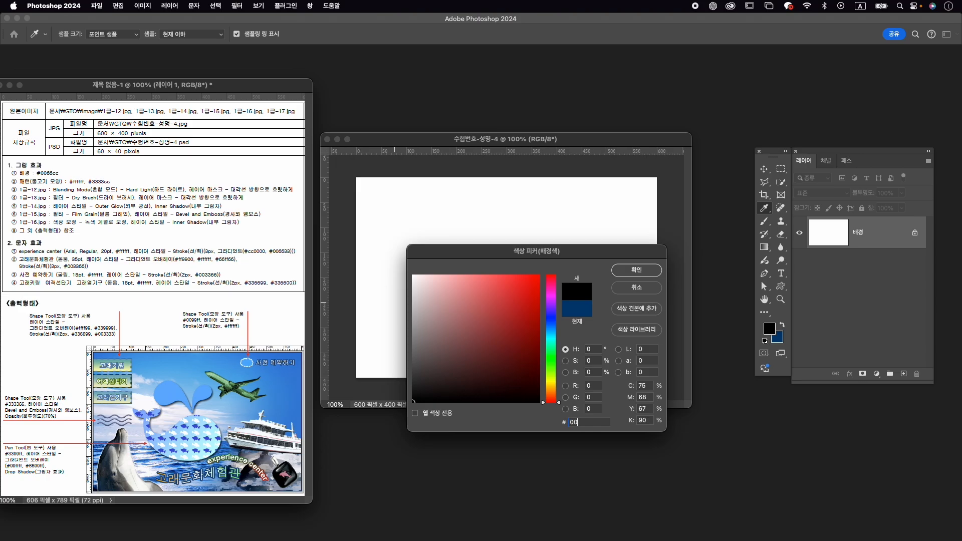
pyautogui.write('66cc')
pyautogui.press('Return')
pyautogui.press('v')
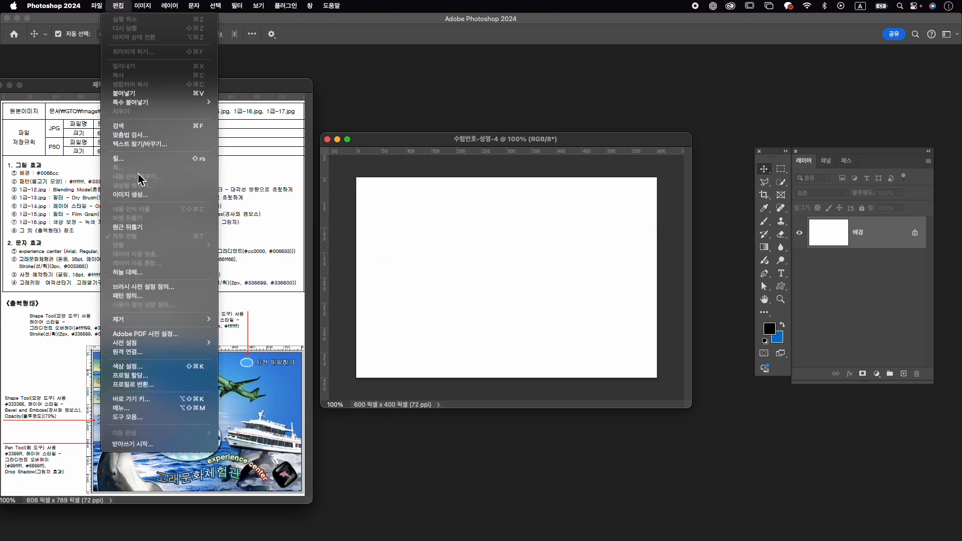
pyautogui.click(146, 159)
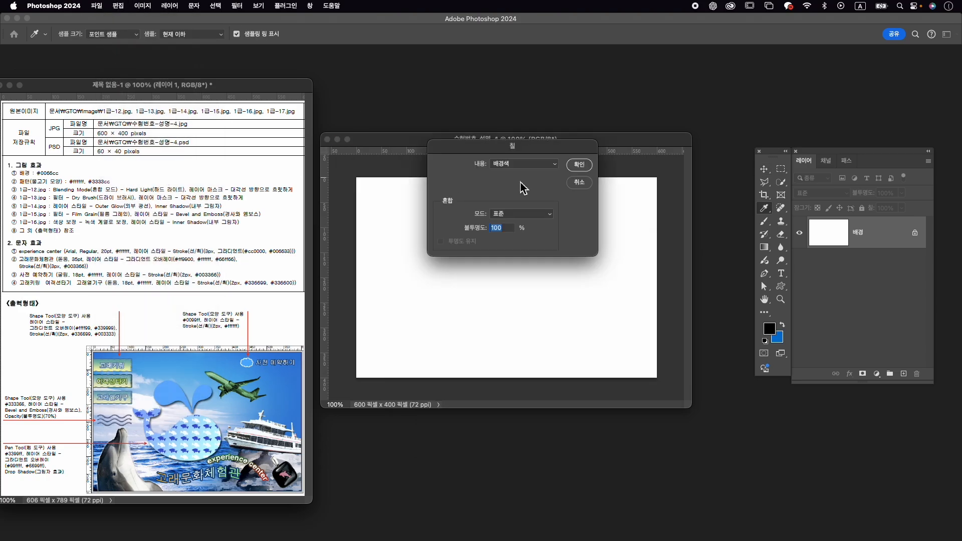
pyautogui.click(579, 165)
pyautogui.press('v')
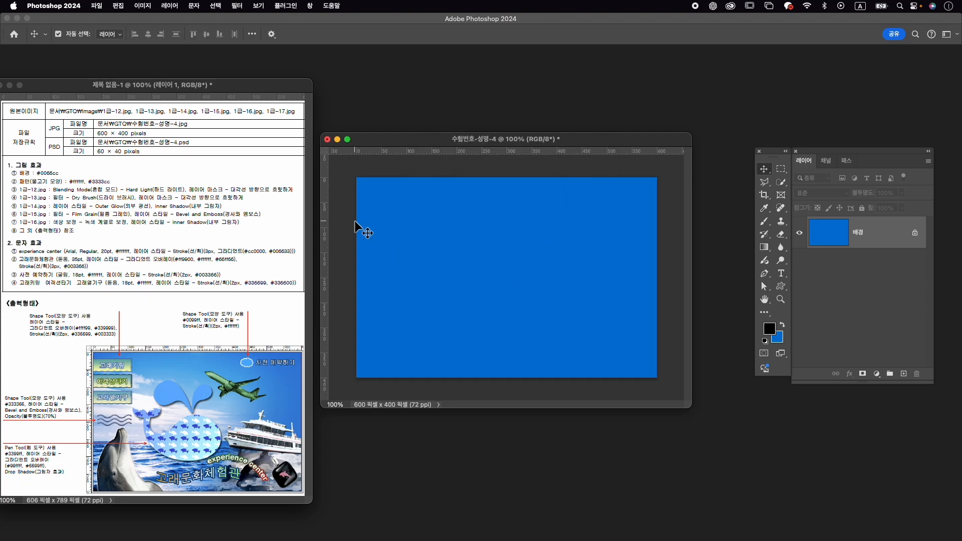
# - Save the blue document in Photoshop format as 수험번호-성명-4.psd in the GTQ folder
pyautogui.click(97, 6)
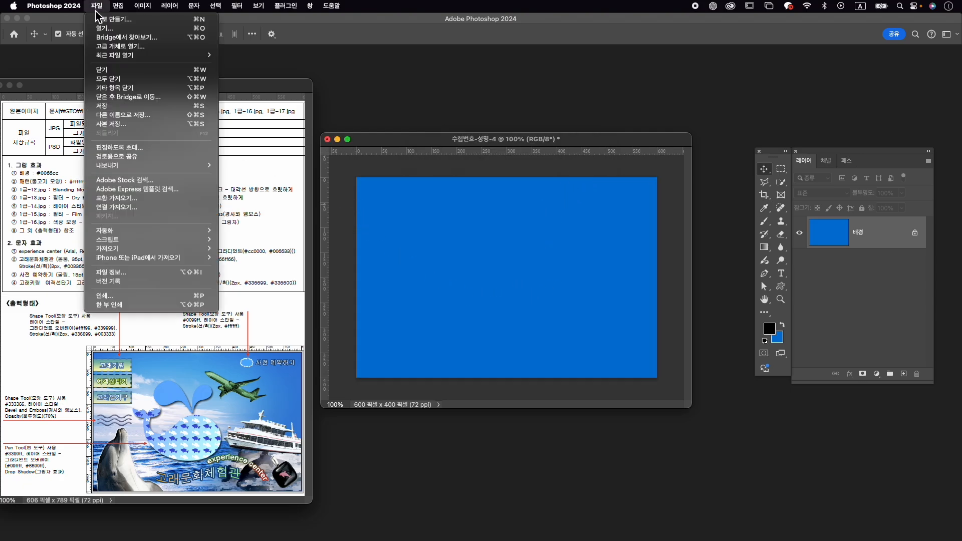
pyautogui.click(133, 117)
pyautogui.click(401, 235)
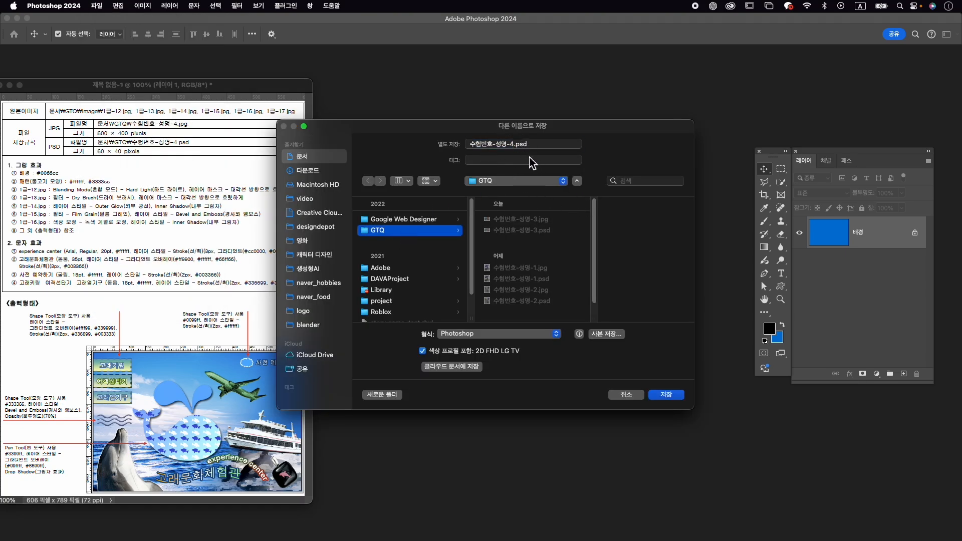
pyautogui.click(665, 395)
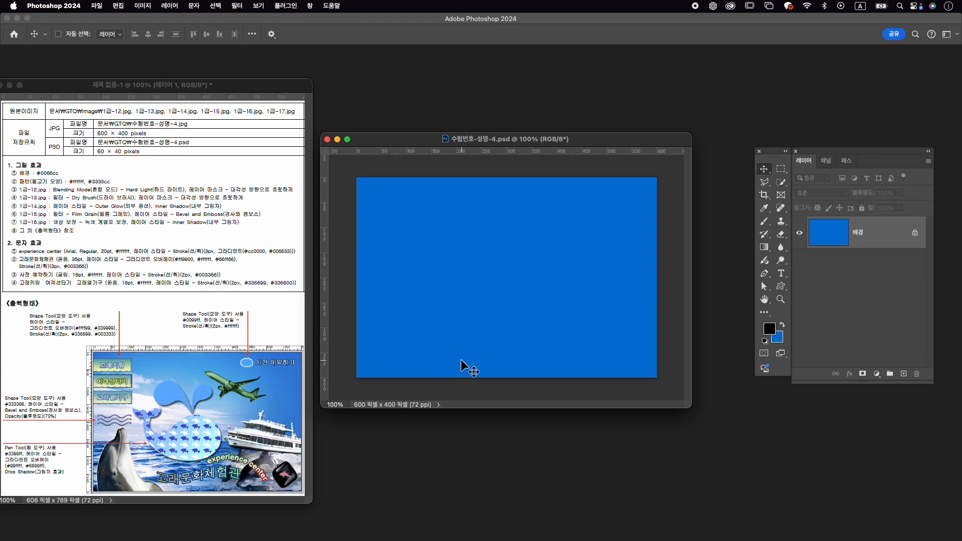
# - Create a new 50 × 50 pixel document with a transparent background at 72 pixels per inch
pyautogui.press('super+n')
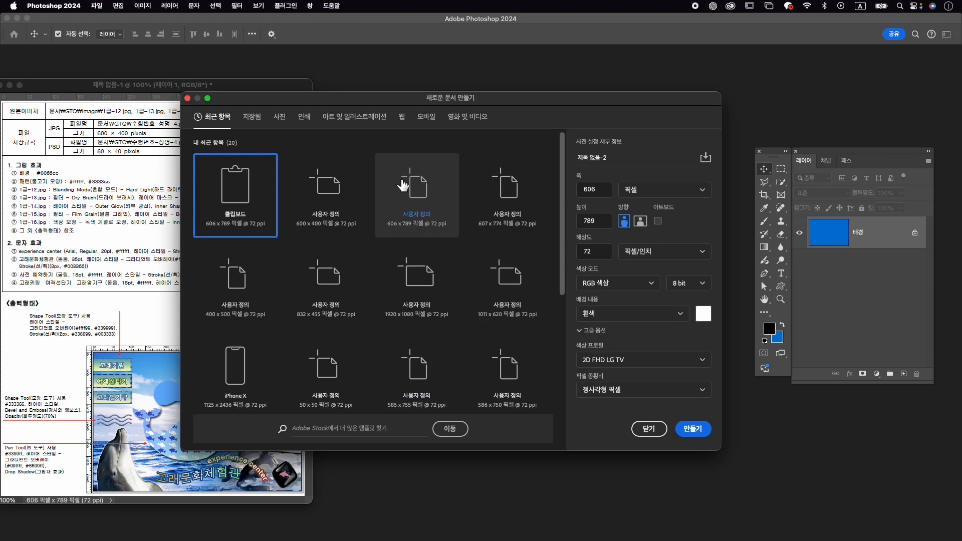
pyautogui.moveTo(365, 101); pyautogui.dragTo(466, 98)
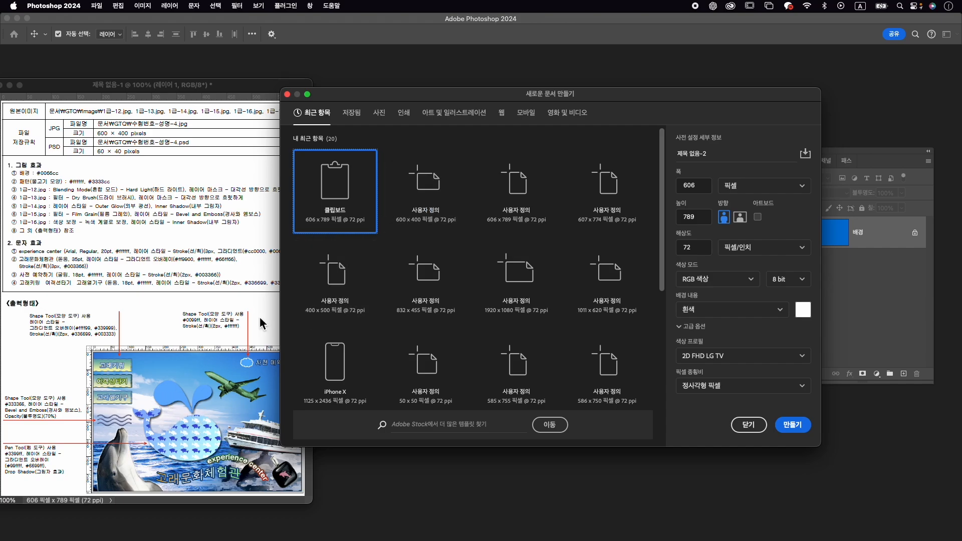
pyautogui.click(697, 185)
pyautogui.write('50')
pyautogui.press('Tab')
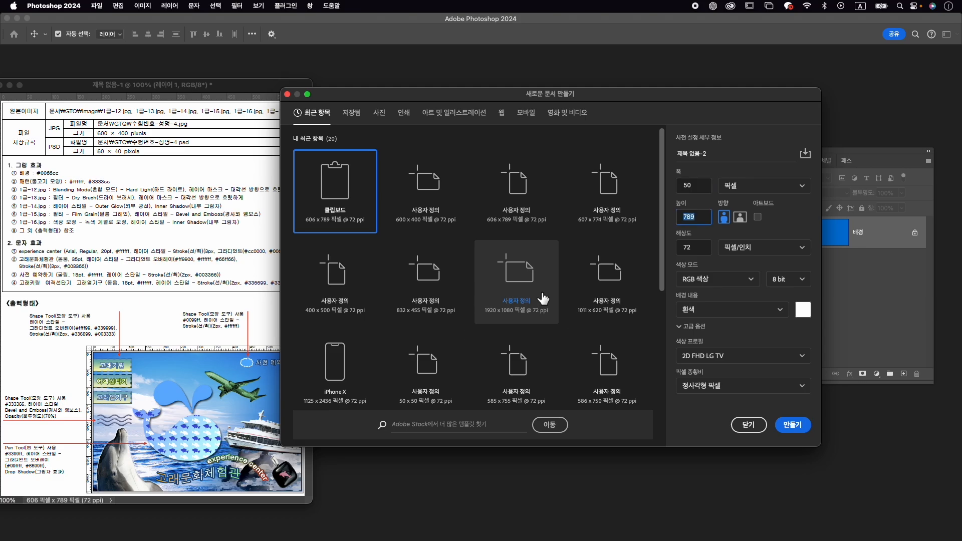
pyautogui.write('50')
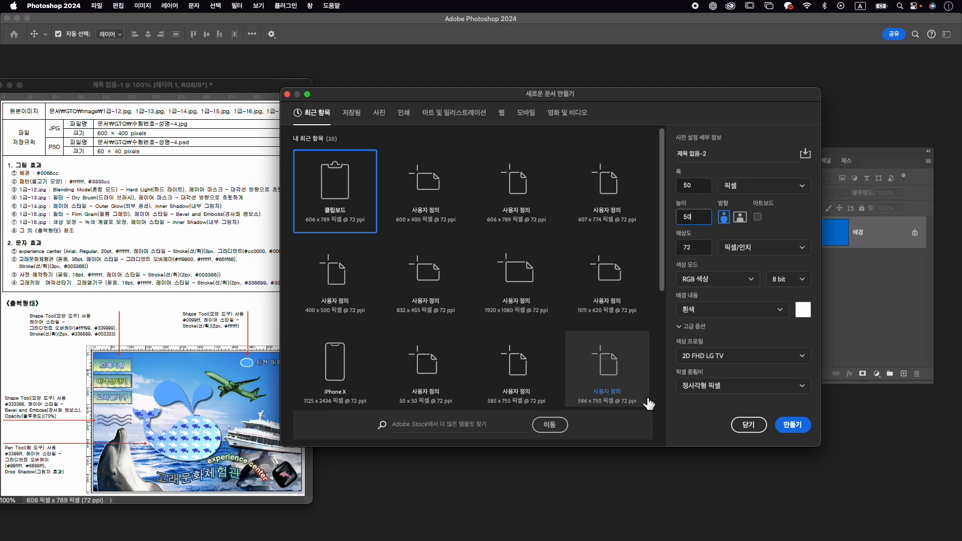
pyautogui.click(728, 316)
pyautogui.click(732, 378)
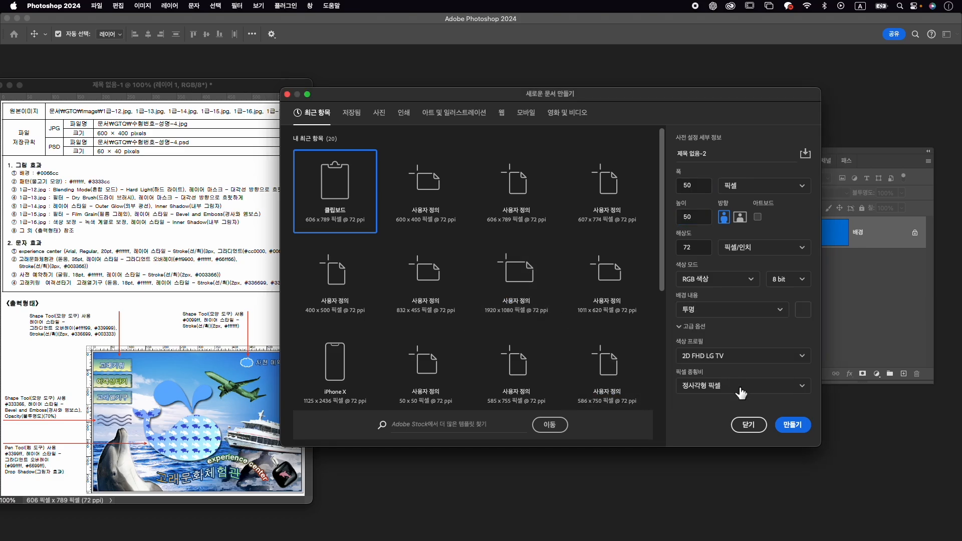
pyautogui.click(795, 426)
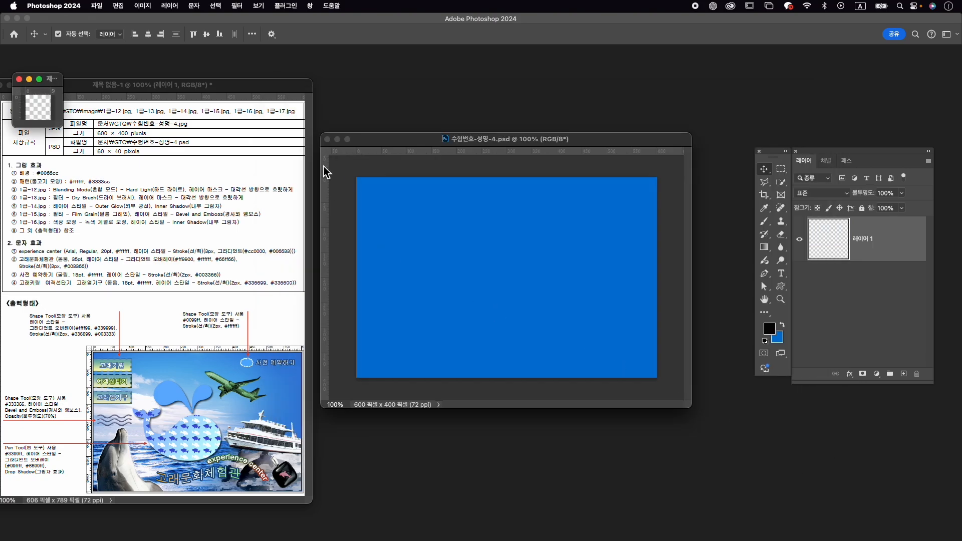
# - Enlarge the 50 × 50 pixel document's window, place it over the blue document and magnify its canvas
pyautogui.moveTo(63, 128); pyautogui.dragTo(261, 310)
pyautogui.moveTo(176, 92); pyautogui.dragTo(327, 116)
pyautogui.moveTo(449, 131); pyautogui.dragTo(516, 186)
pyautogui.scroll(5, 512, 293)
pyautogui.scroll(3, 512, 293)
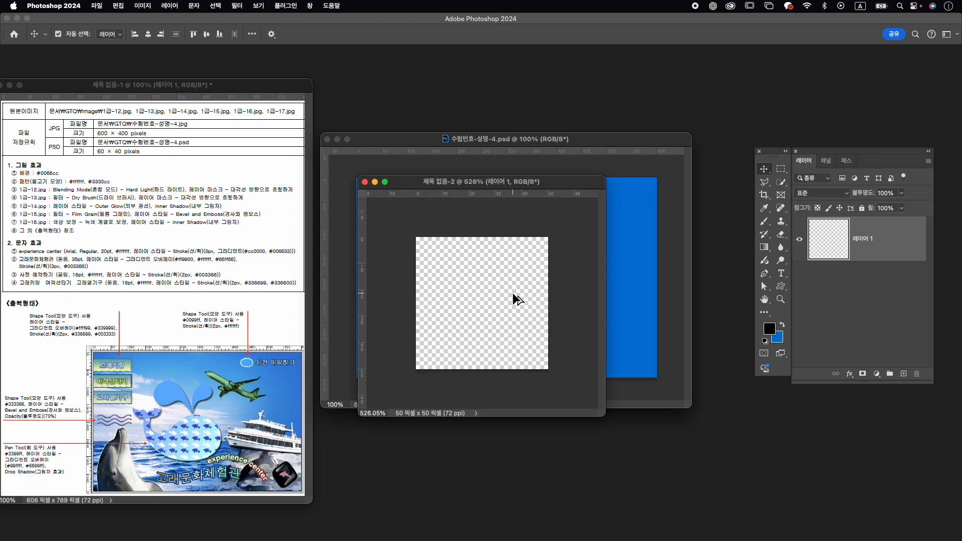
pyautogui.moveTo(519, 183); pyautogui.dragTo(530, 180)
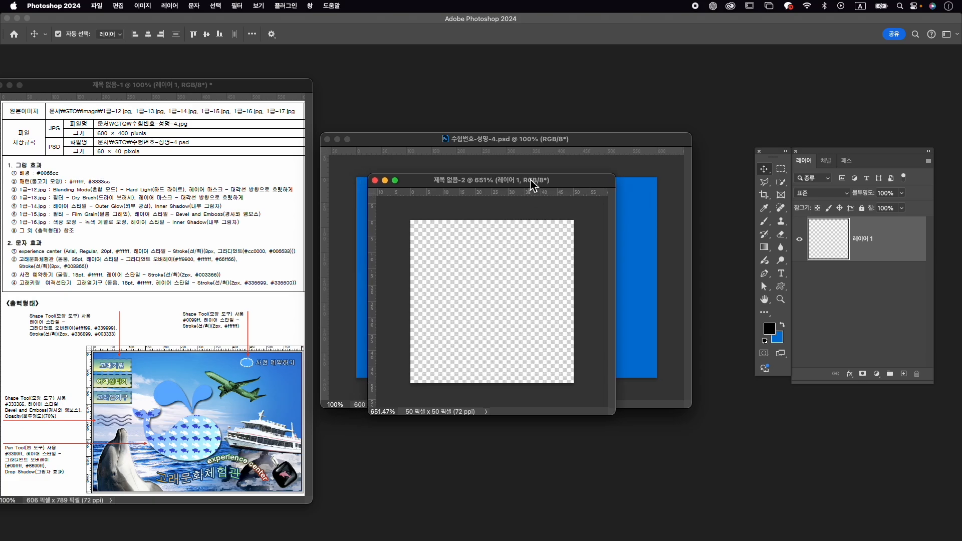
# - Find the "물고기" custom shape and draw it about 31 × 17 pixels in the upper part of the transparent canvas
pyautogui.click(314, 6)
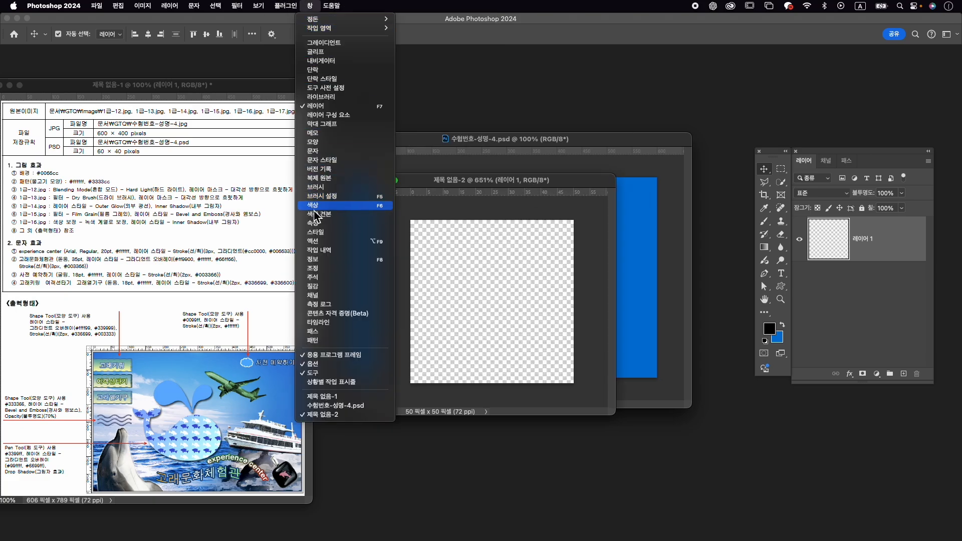
pyautogui.click(333, 143)
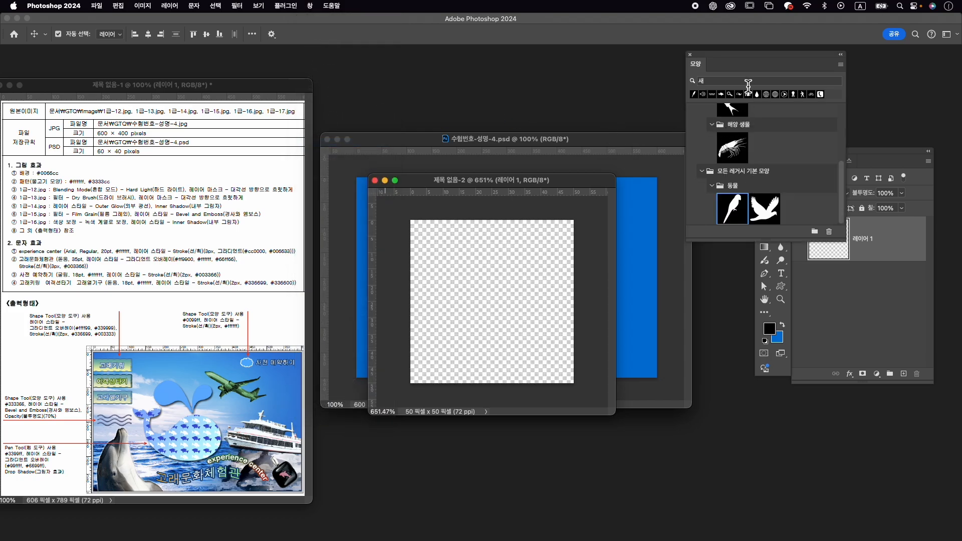
pyautogui.press('capslock')
pyautogui.write('무')
pyautogui.write('고기')
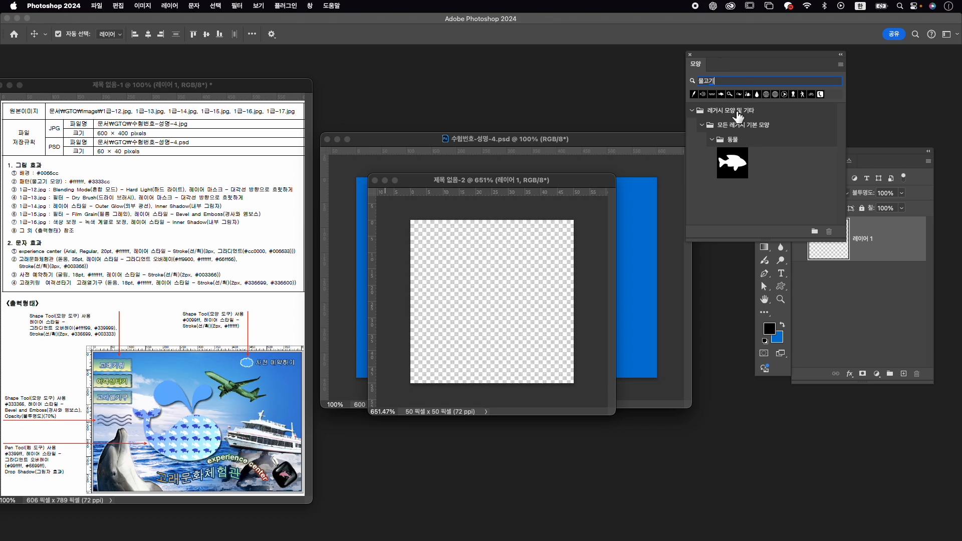
pyautogui.click(732, 163)
pyautogui.click(780, 286)
pyautogui.moveTo(435, 250); pyautogui.dragTo(526, 320)
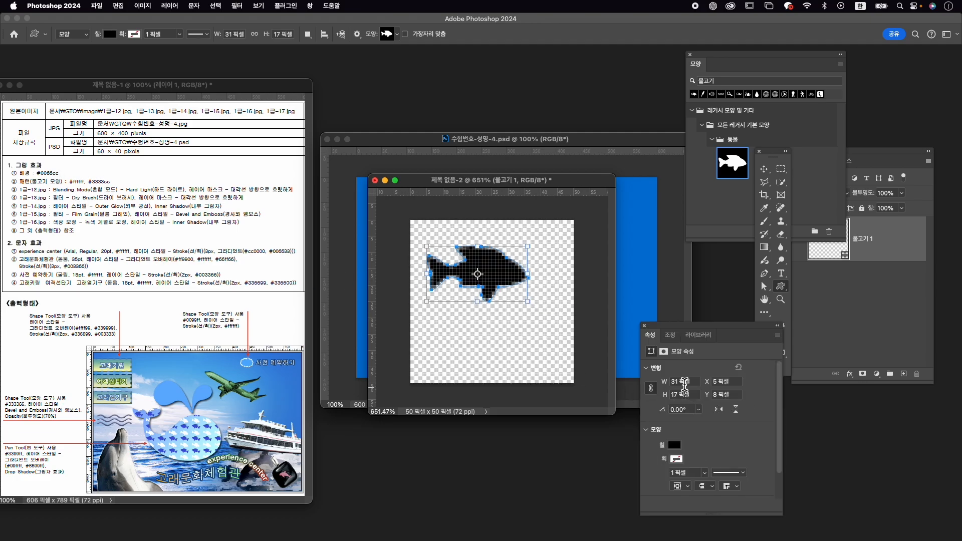
# - Set the fish shape's fill colour to white, ffffff
pyautogui.click(674, 445)
pyautogui.click(778, 366)
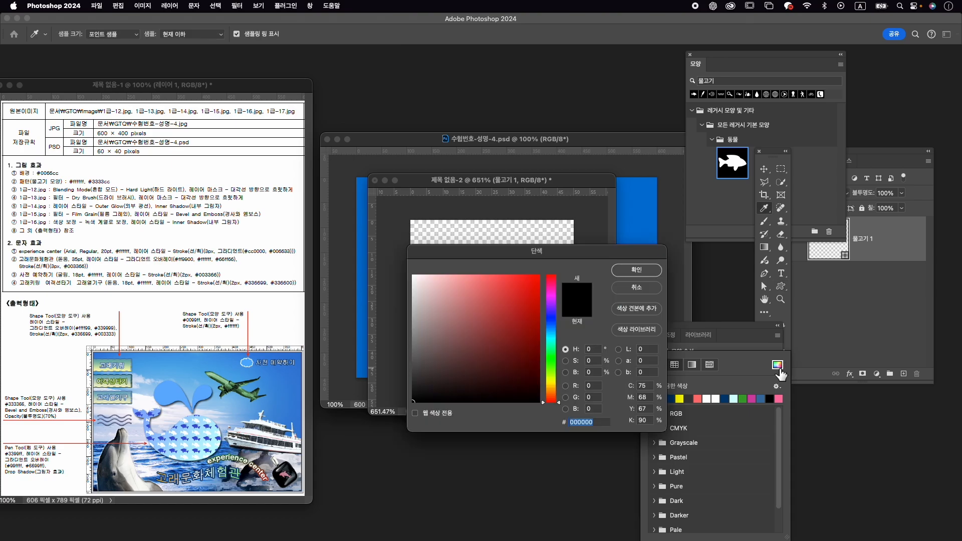
pyautogui.moveTo(446, 285); pyautogui.dragTo(340, 232)
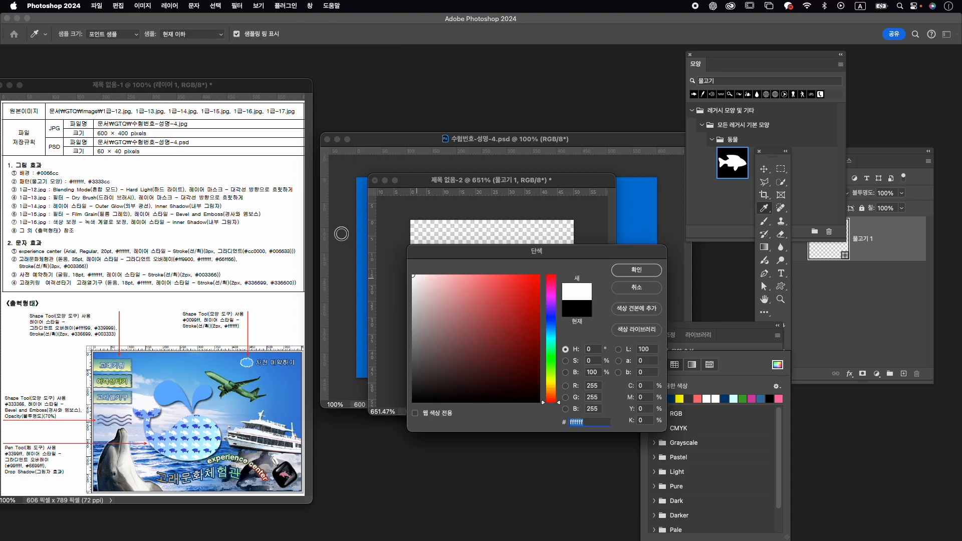
pyautogui.click(636, 270)
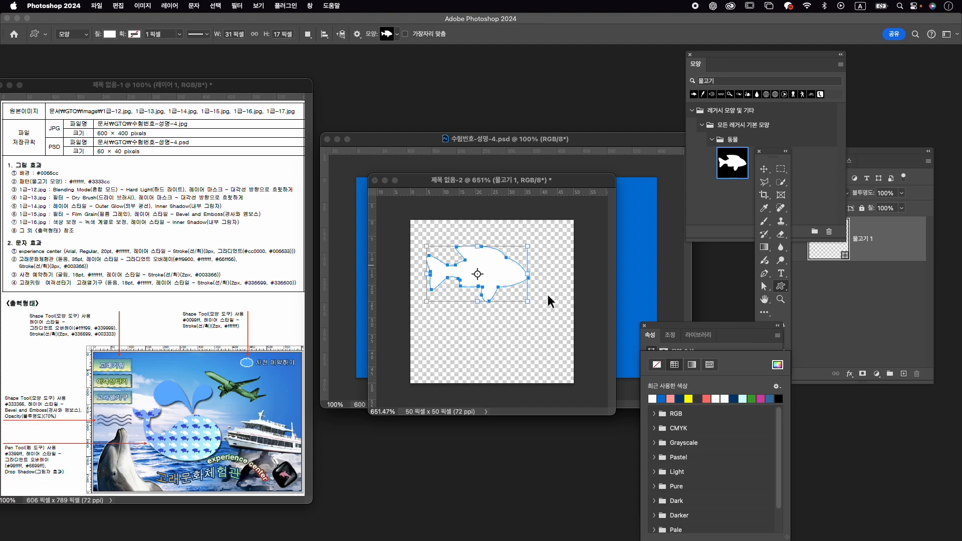
# - Rotate the white fish about 10.74° so its head tilts downward
pyautogui.moveTo(538, 310); pyautogui.dragTo(532, 327)
pyautogui.moveTo(493, 275); pyautogui.dragTo(512, 279)
pyautogui.press('super+z')
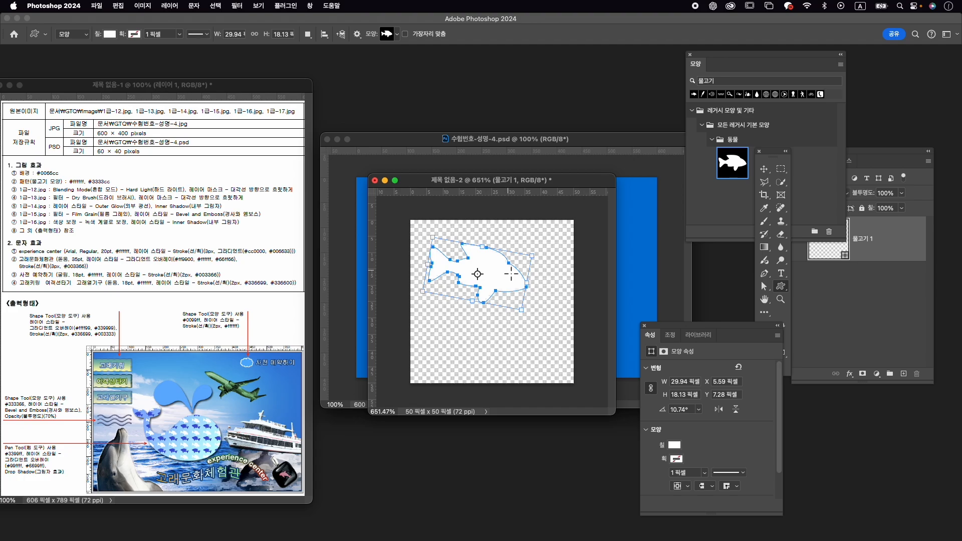
pyautogui.press('Return')
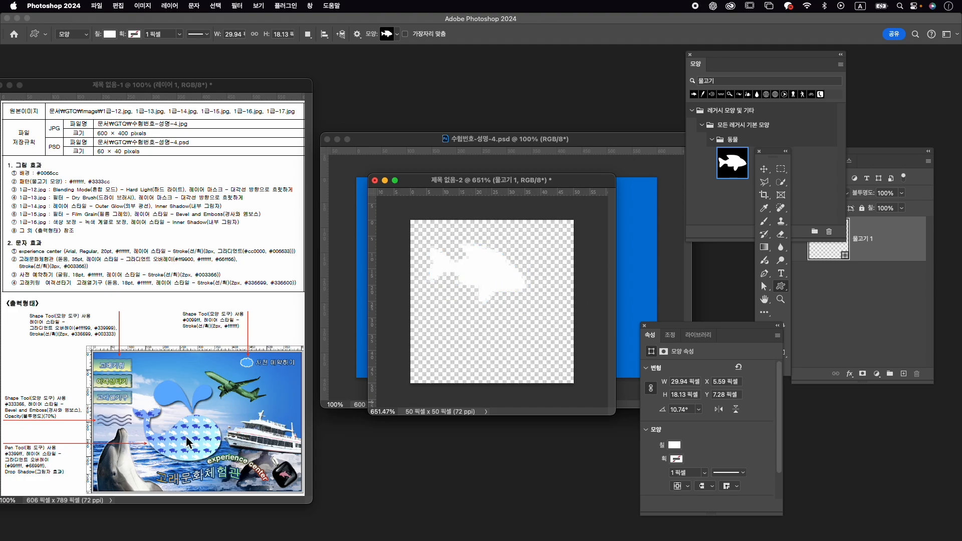
# - Duplicate the fish layer and flip the copy horizontally
pyautogui.click(893, 247)
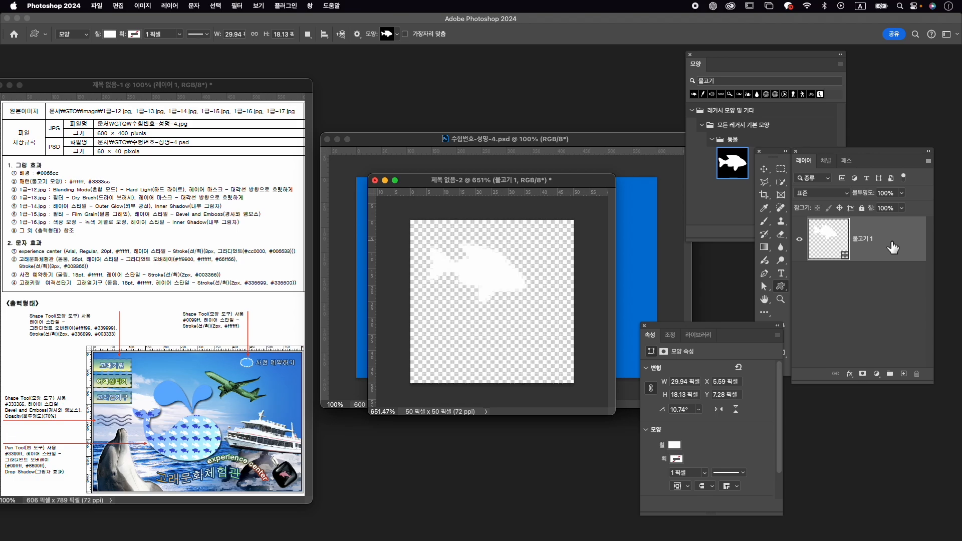
pyautogui.press('super+j')
pyautogui.press('super+t')
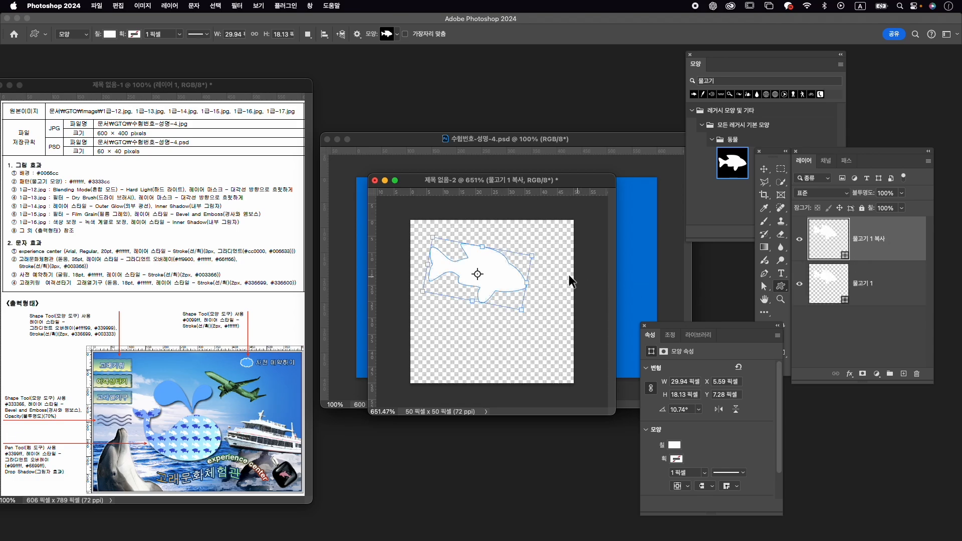
pyautogui.rightClick(505, 263)
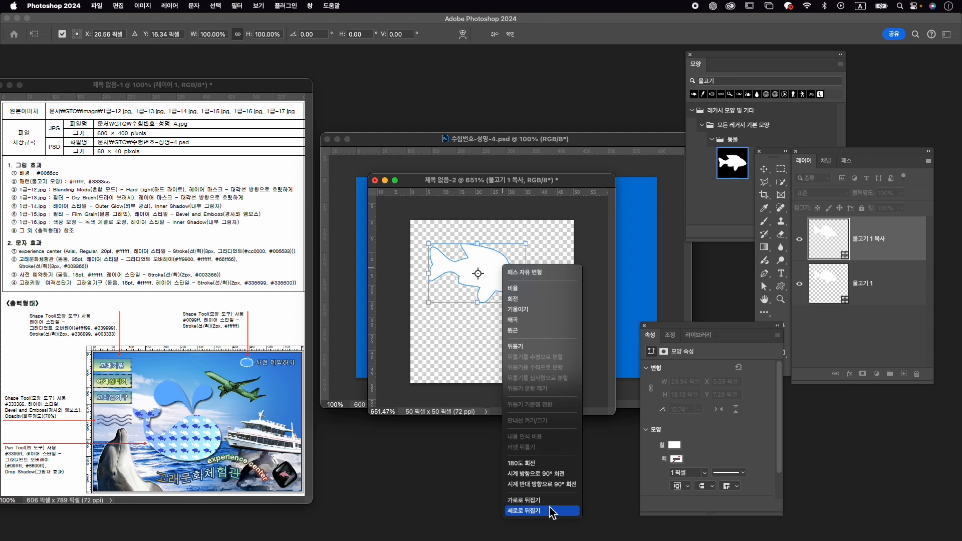
pyautogui.click(550, 500)
# - Place the flipped fish below the original, slightly towards the right, and rotate it clockwise so its head tilts upward
pyautogui.moveTo(509, 278); pyautogui.dragTo(540, 344)
pyautogui.moveTo(561, 305); pyautogui.dragTo(573, 329)
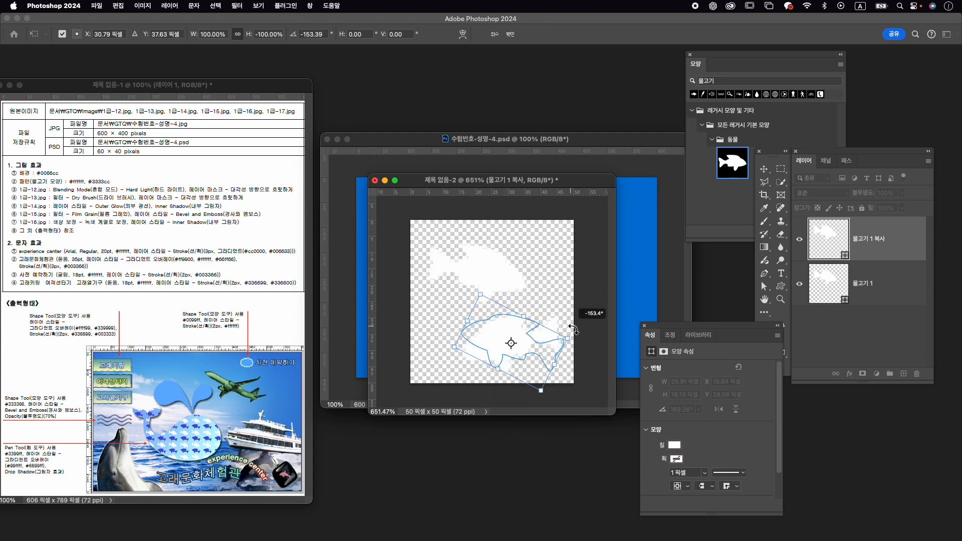
pyautogui.moveTo(541, 357); pyautogui.dragTo(521, 341)
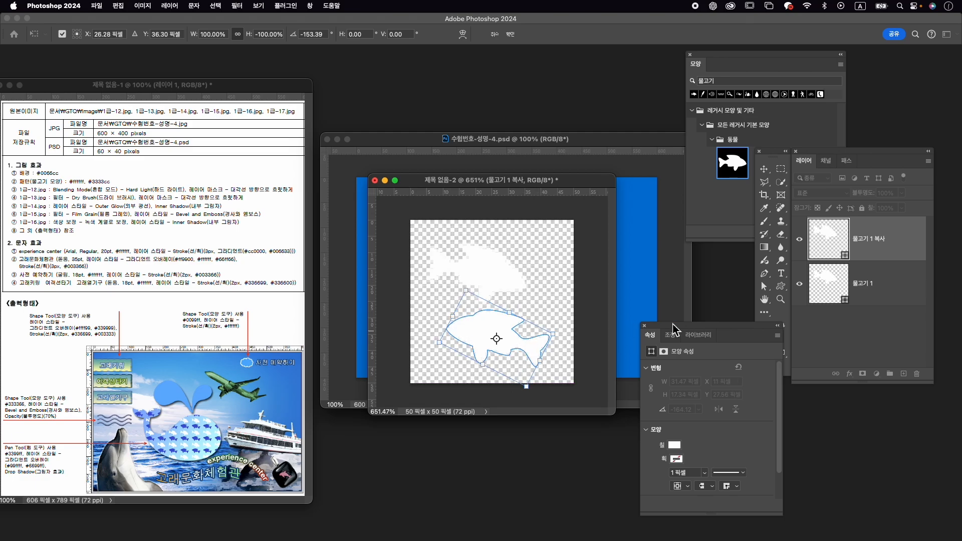
pyautogui.press('Return')
# - Set the lower fish's fill colour to 3333cc
pyautogui.click(675, 445)
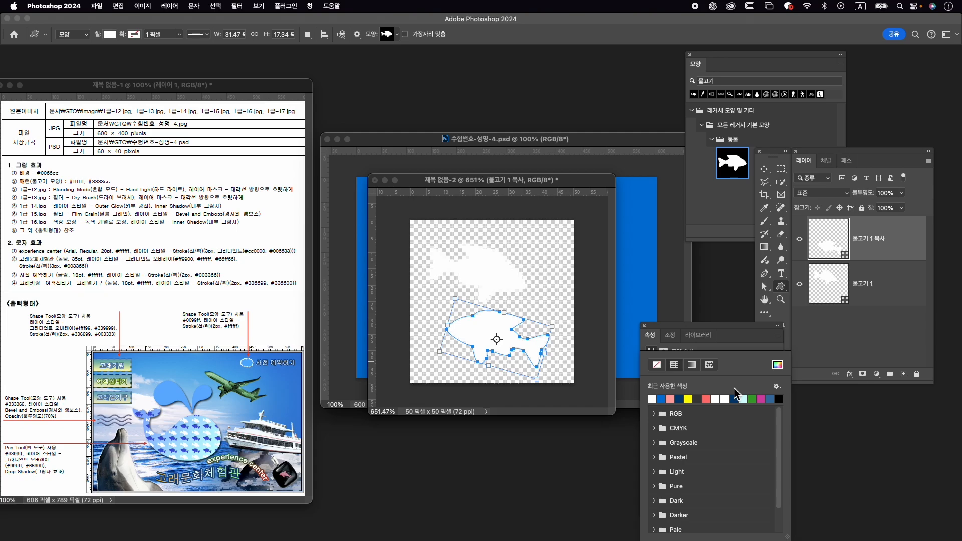
pyautogui.click(777, 365)
pyautogui.write('33')
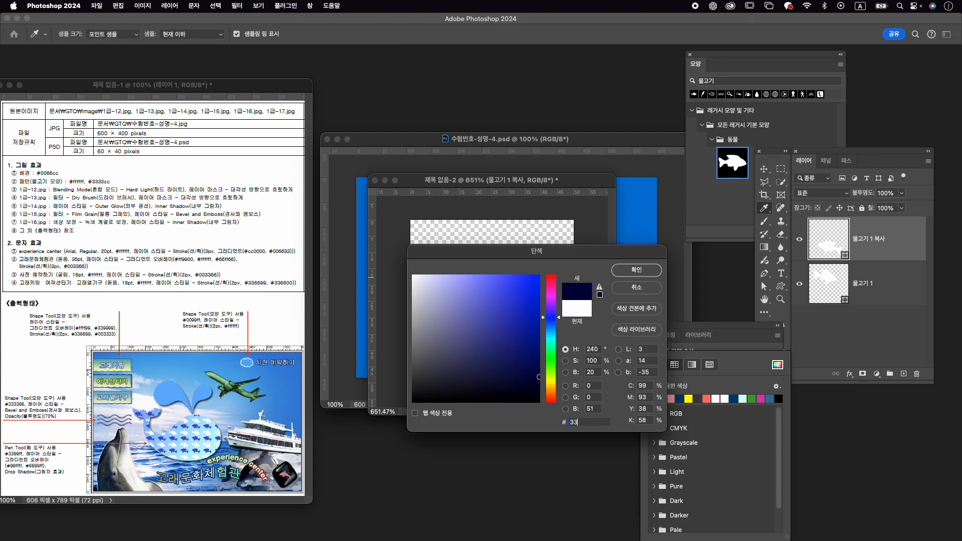
pyautogui.write('33cc')
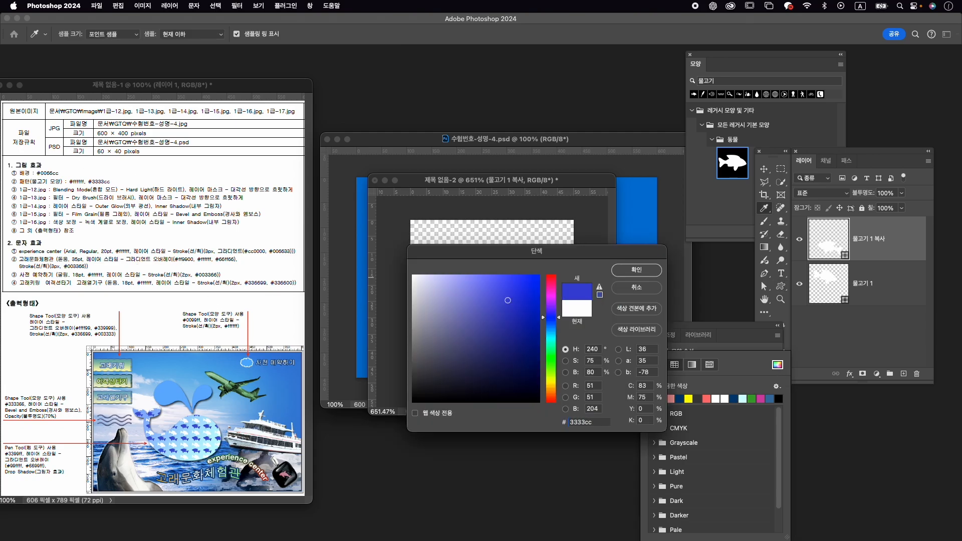
pyautogui.press('Return')
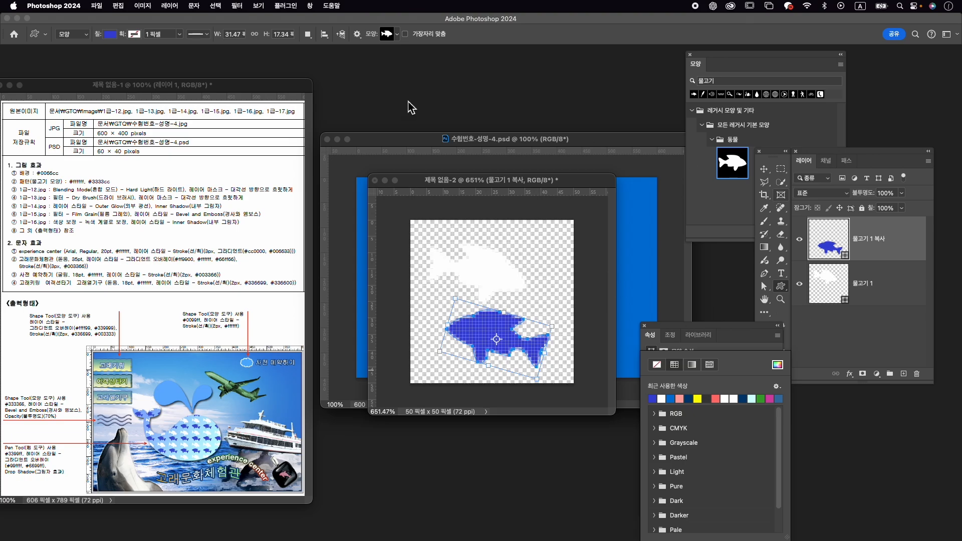
# - Deselect the fish's path and define the two-fish canvas as a pattern named "물고기"
pyautogui.click(118, 6)
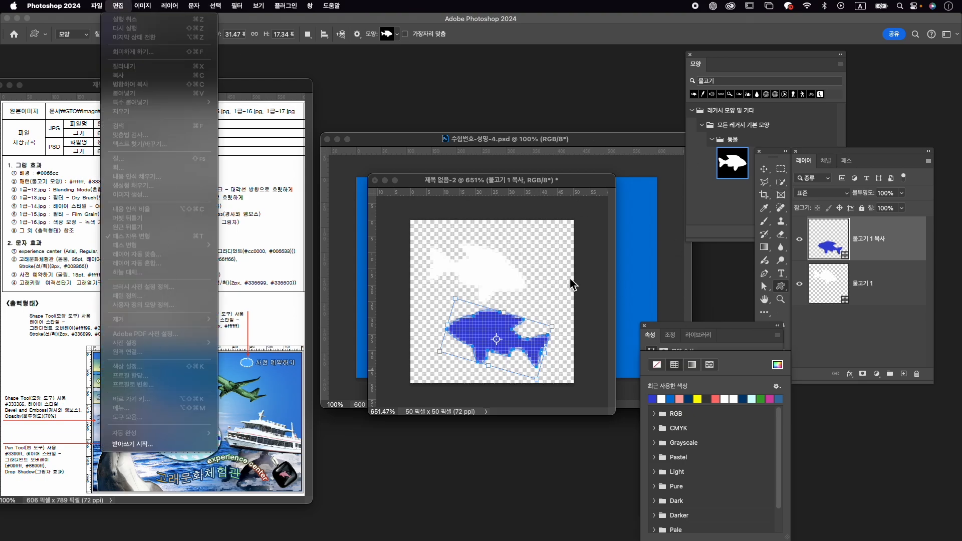
pyautogui.click(883, 236)
pyautogui.click(881, 237)
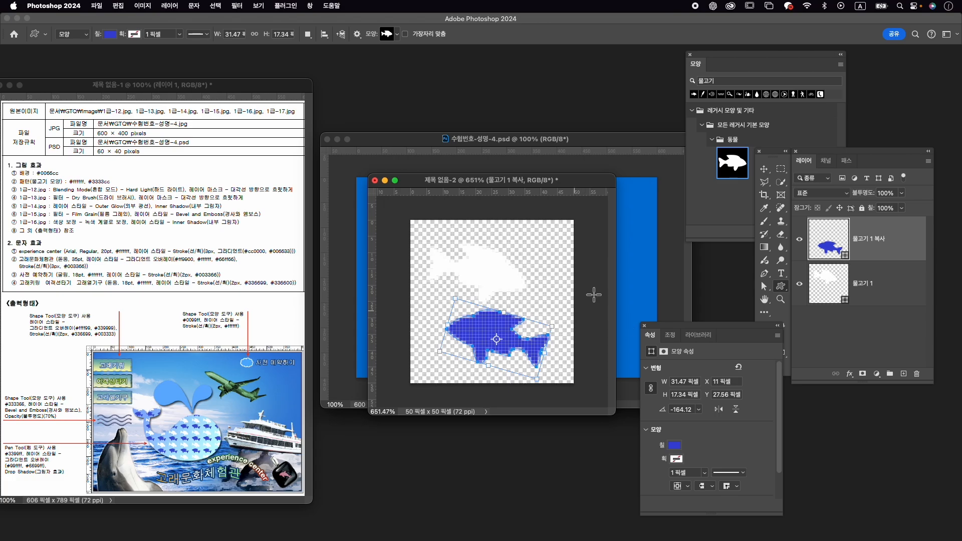
pyautogui.press('Return')
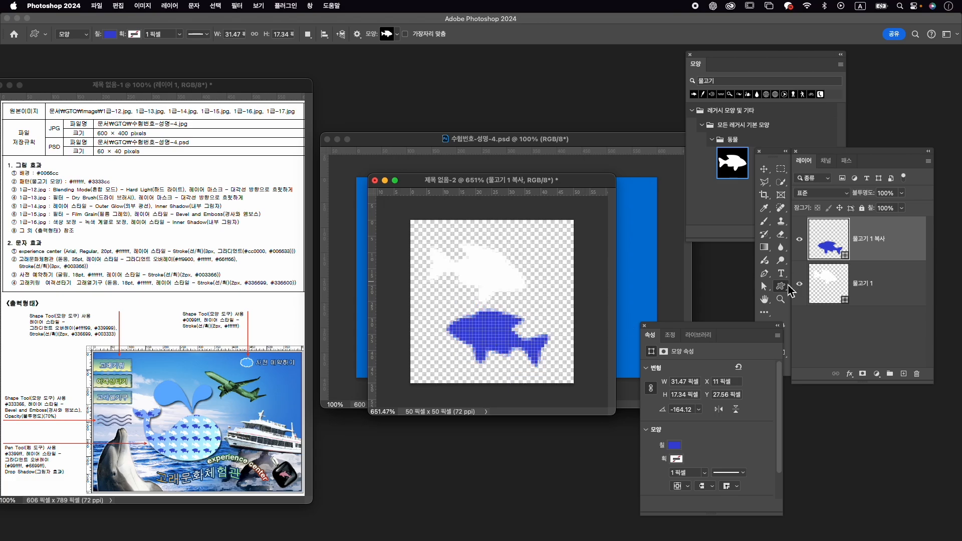
pyautogui.click(119, 6)
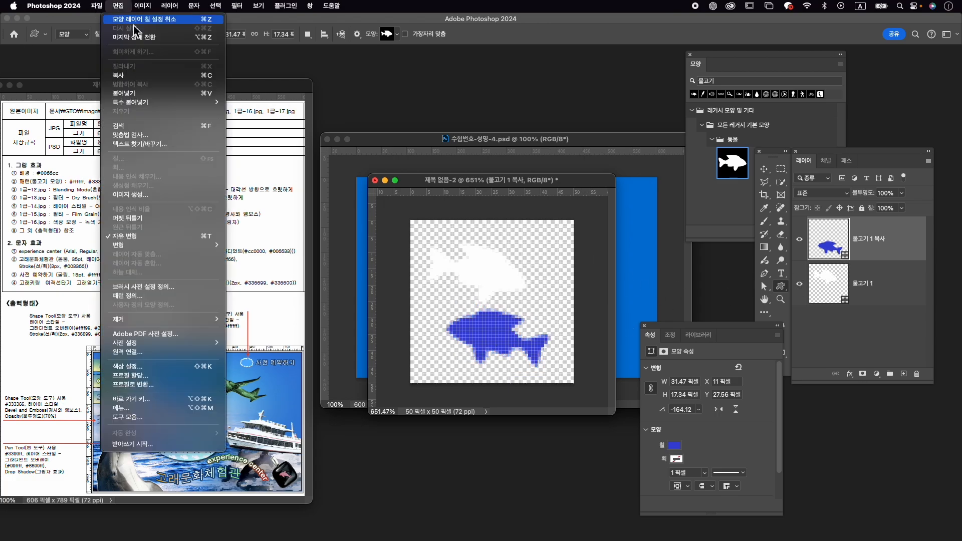
pyautogui.click(165, 296)
pyautogui.write('ㅁ')
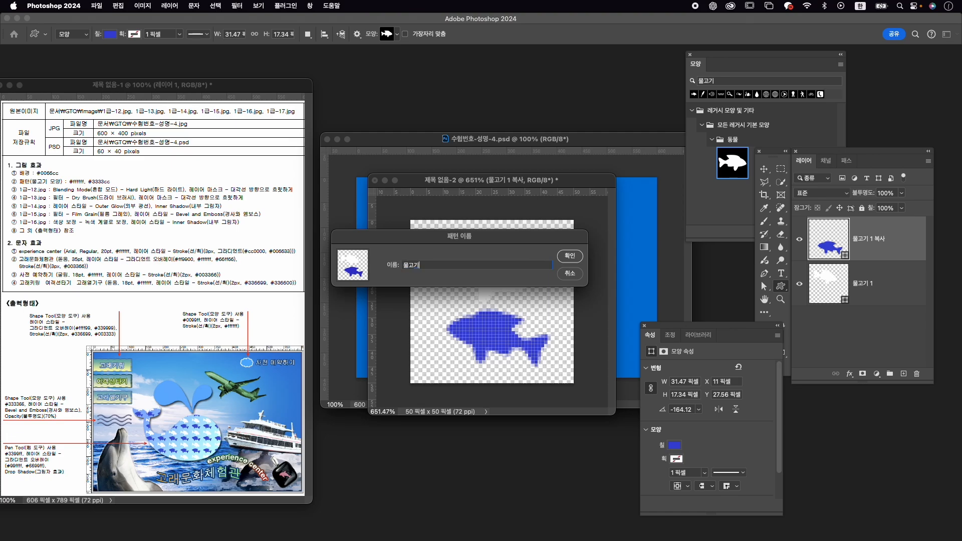
pyautogui.press('Return')
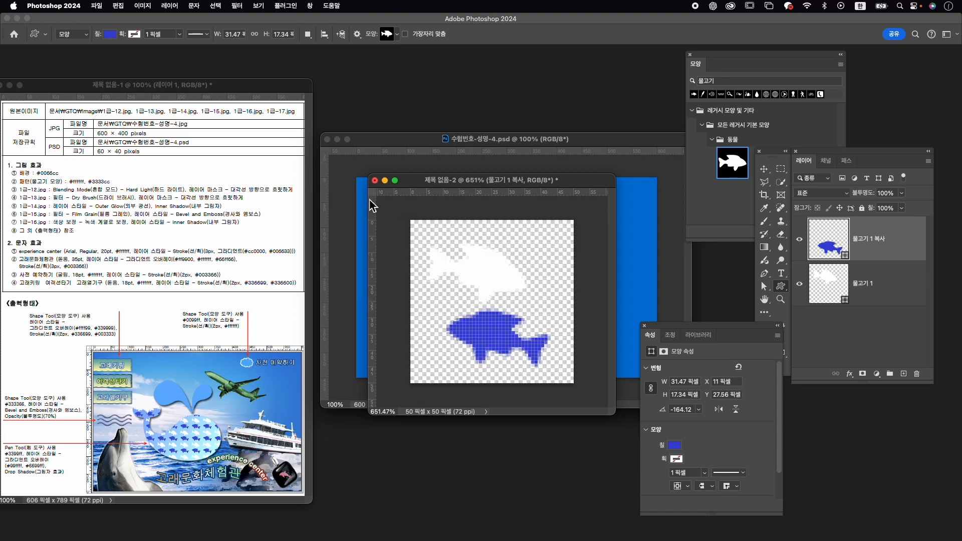
# - Move the fish pattern document out of the way, return to 수험번호-성명-4.psd, and open 1급-12.jpg from the Image folder
pyautogui.moveTo(422, 180); pyautogui.dragTo(393, 455)
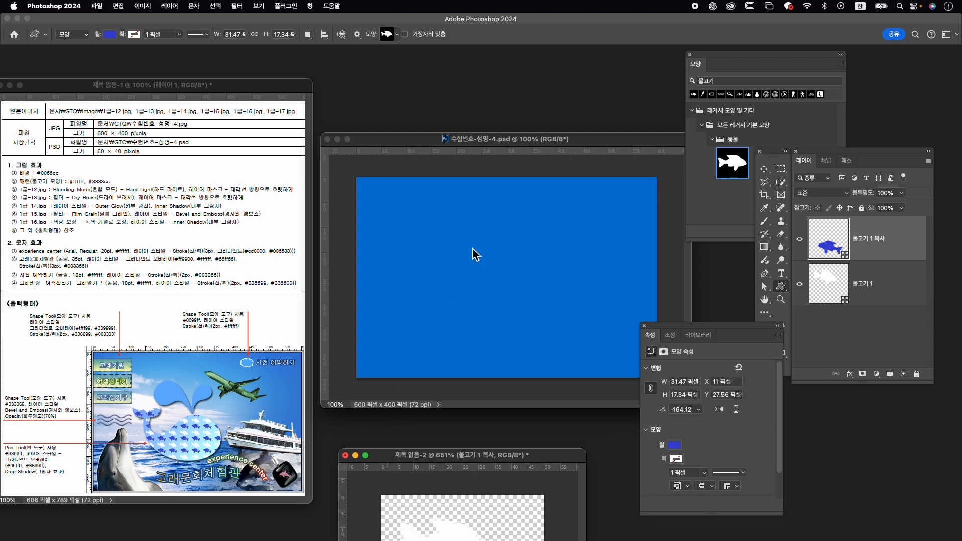
pyautogui.click(509, 144)
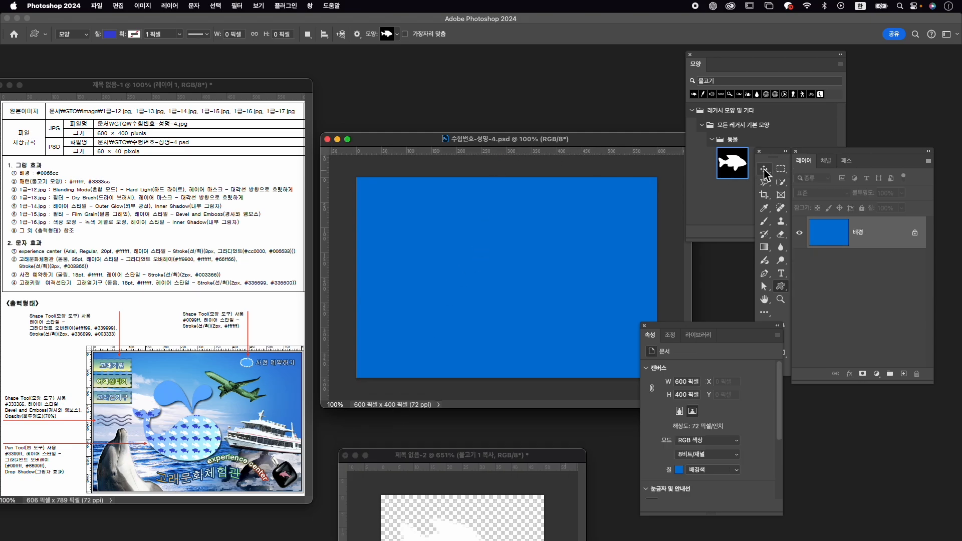
pyautogui.click(764, 171)
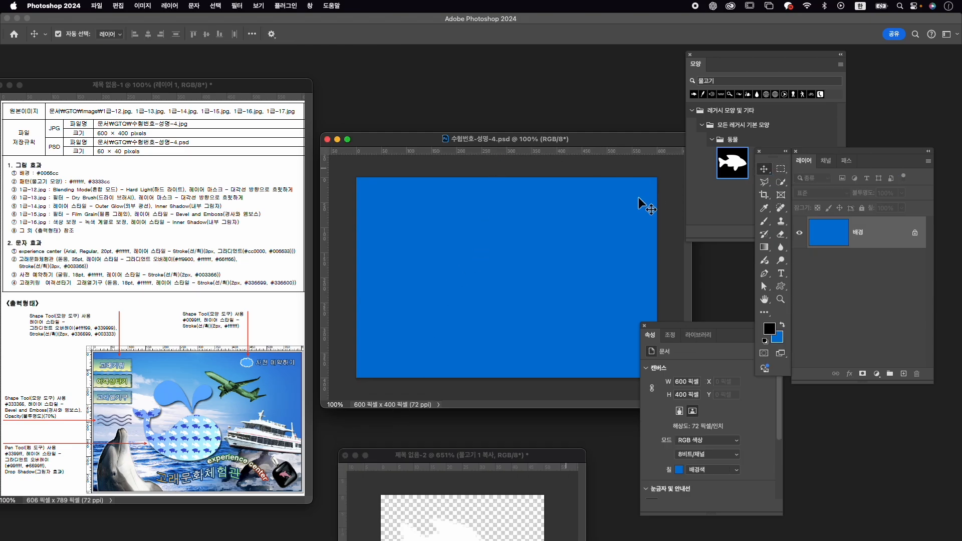
pyautogui.press('super+o')
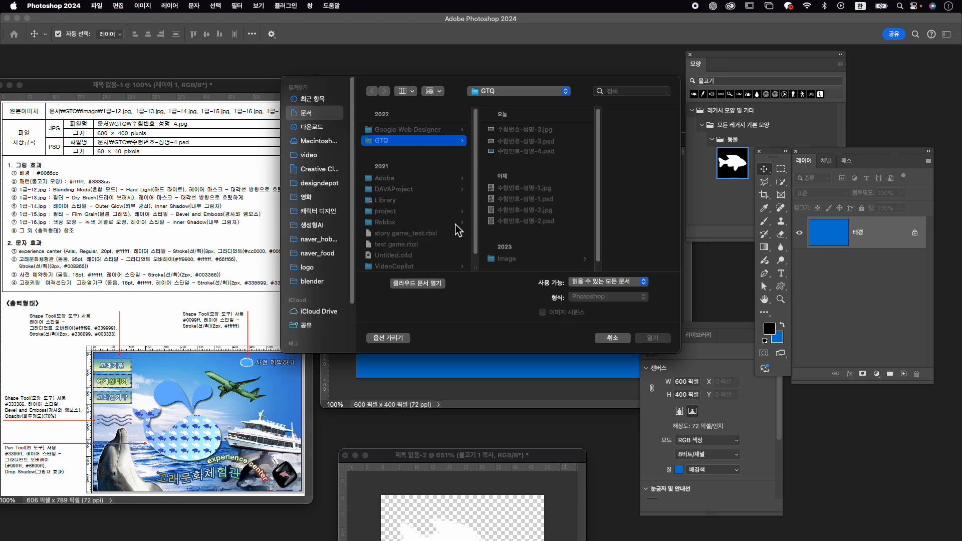
pyautogui.click(540, 262)
pyautogui.click(589, 251)
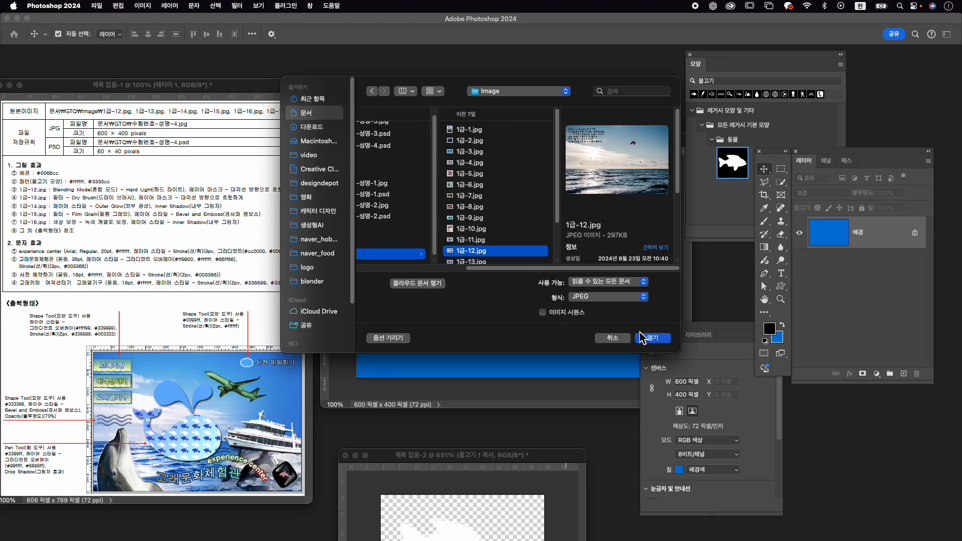
pyautogui.click(651, 337)
# - Copy the 1급-12 sea photo into 수험번호-성명-4.psd, close the source file, and rename the new layer 1-12
pyautogui.moveTo(222, 98); pyautogui.dragTo(334, 105)
pyautogui.moveTo(347, 189); pyautogui.dragTo(579, 271)
pyautogui.click(142, 99)
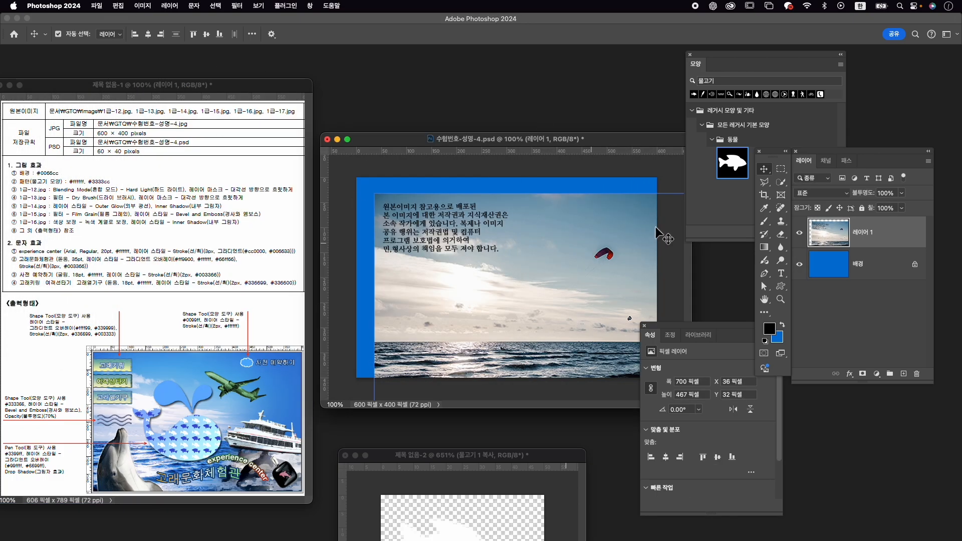
pyautogui.doubleClick(862, 232)
pyautogui.write('1-12')
pyautogui.press('Return')
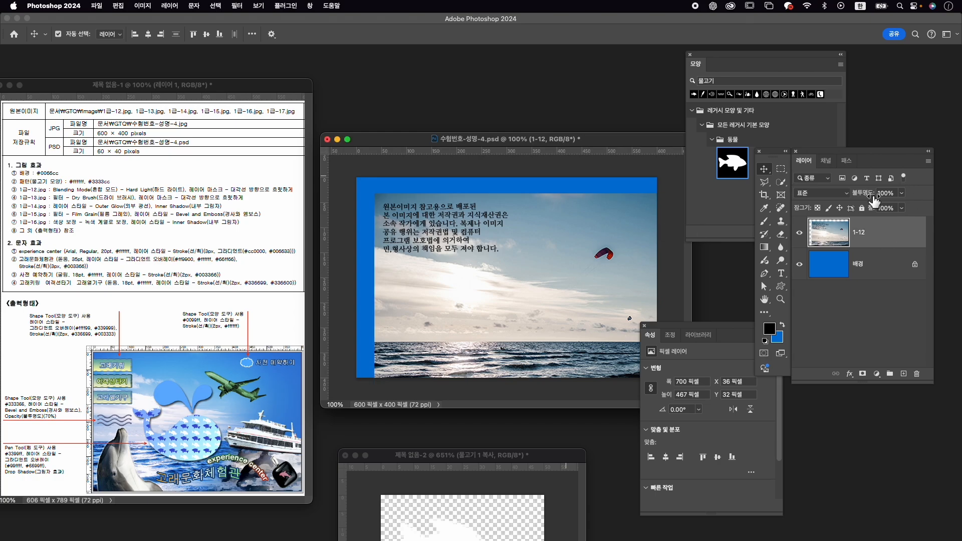
# - Set layer 1-12 to Hard Light blending and scale it to about 91%, positioned so the photo covers the whole canvas
pyautogui.click(834, 194)
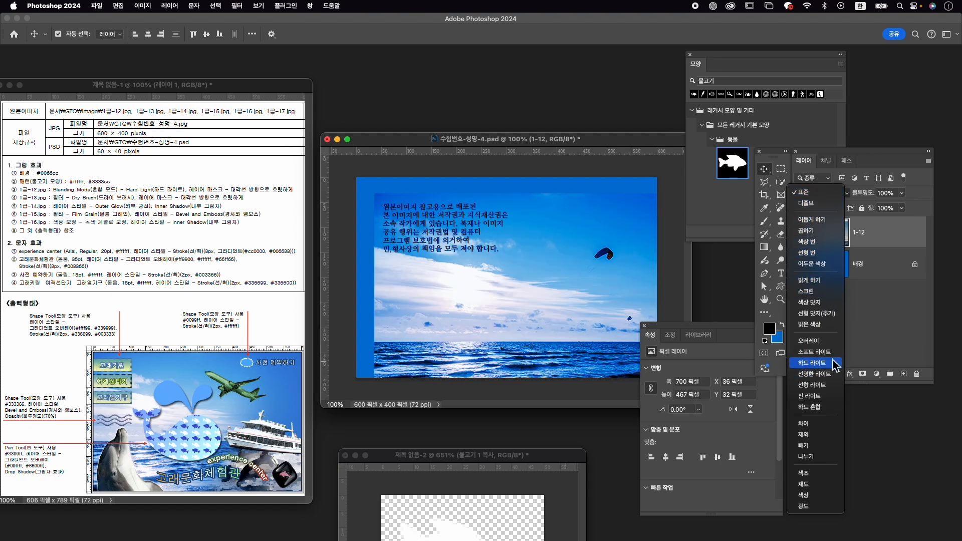
pyautogui.click(833, 361)
pyautogui.press('super+t')
pyautogui.moveTo(521, 263); pyautogui.dragTo(479, 237)
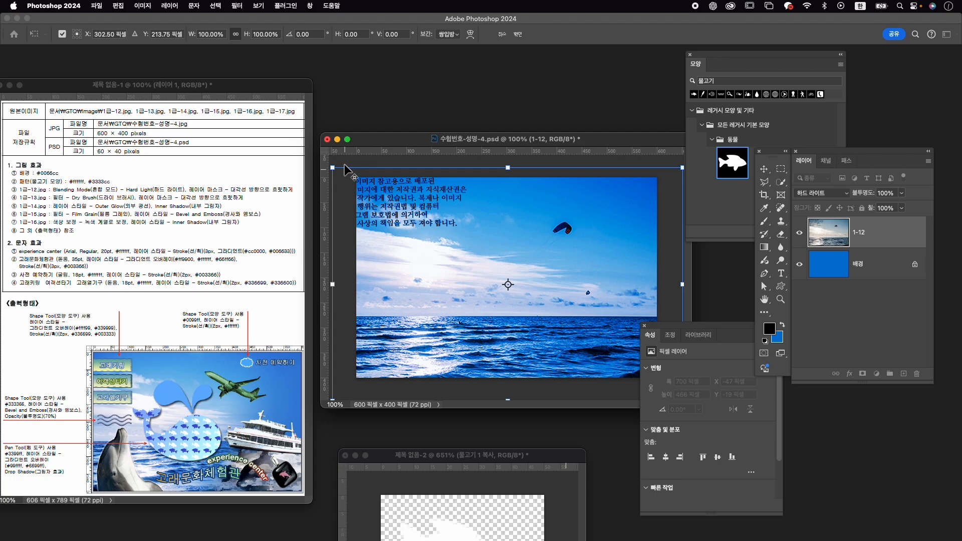
pyautogui.moveTo(332, 167); pyautogui.dragTo(348, 178)
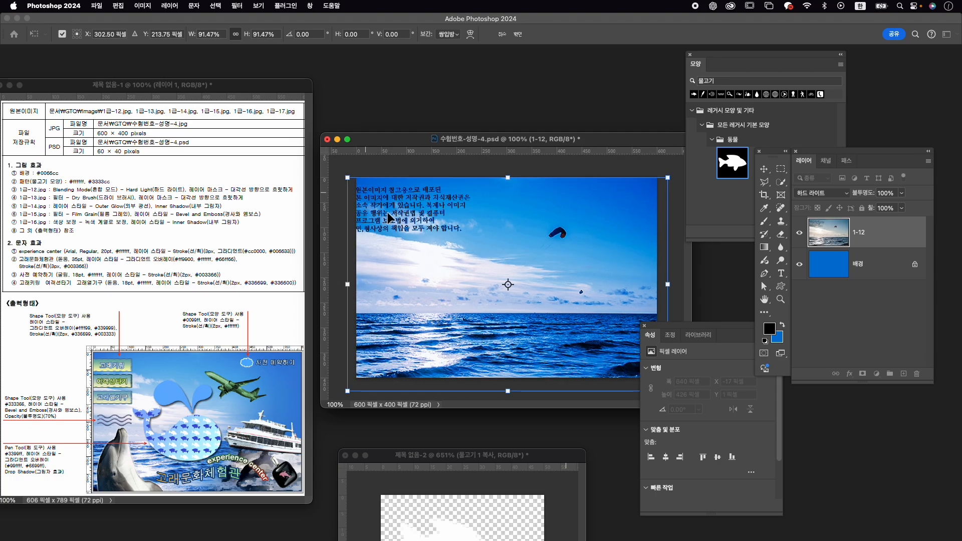
pyautogui.moveTo(383, 214); pyautogui.dragTo(386, 207)
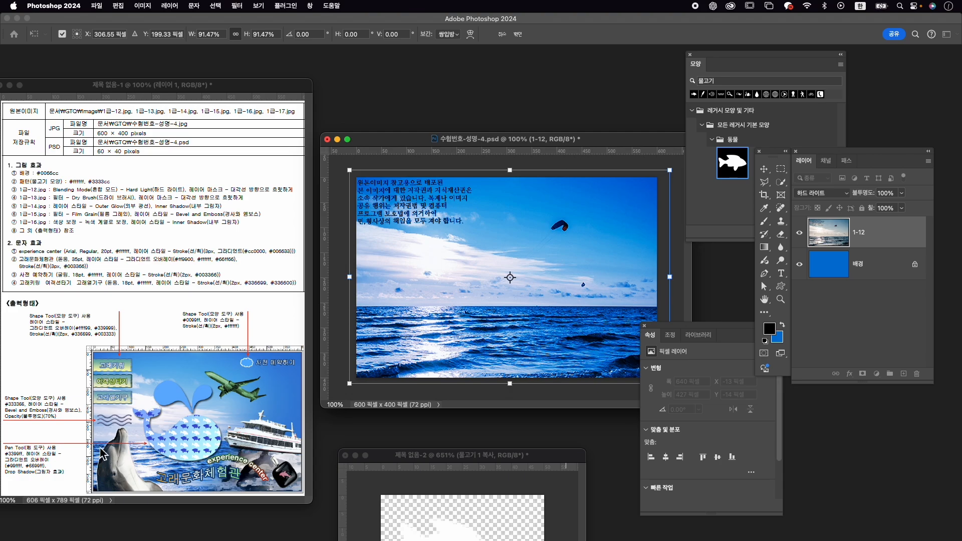
pyautogui.moveTo(406, 286); pyautogui.dragTo(408, 286)
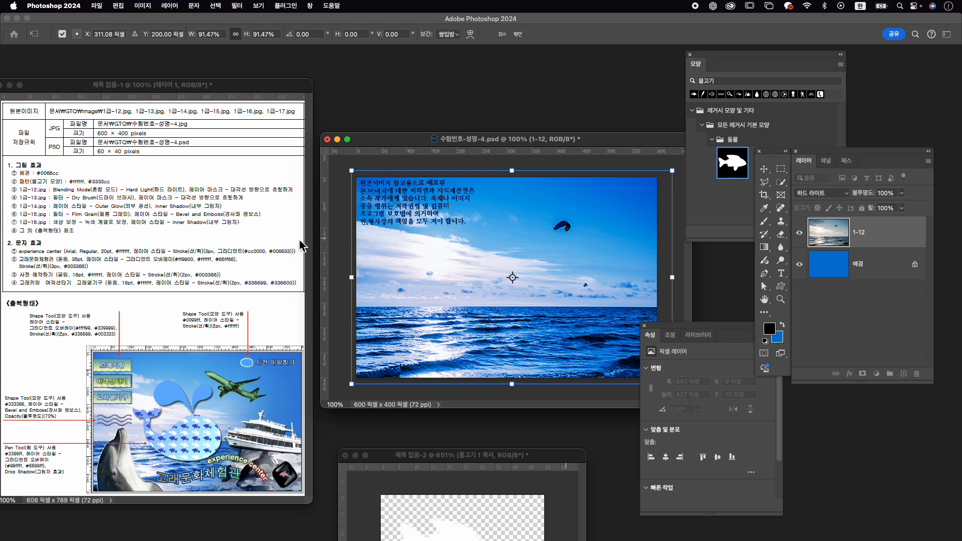
pyautogui.press('Return')
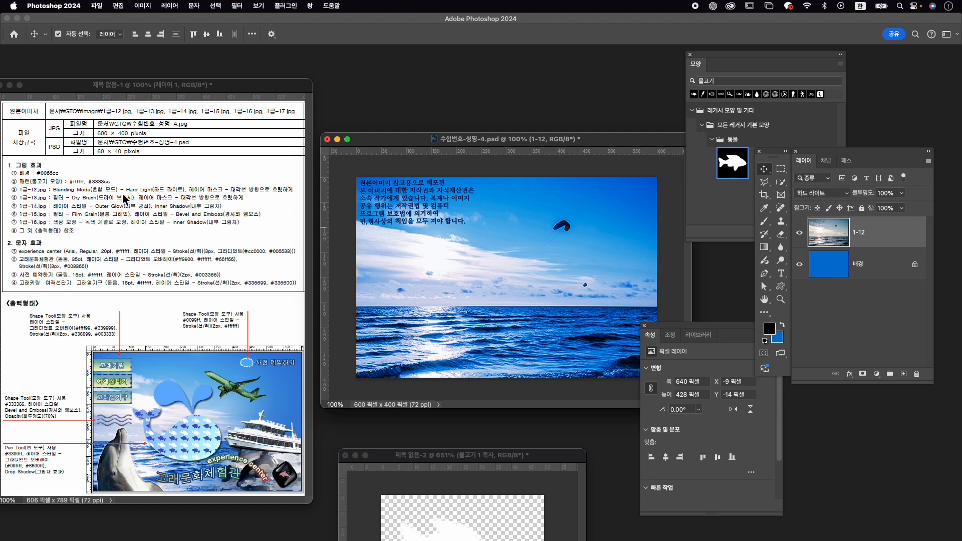
# - Add a layer mask to layer 1-12 and fade the photo diagonally towards its upper-right corner with a black-and-white linear gradient
pyautogui.click(862, 374)
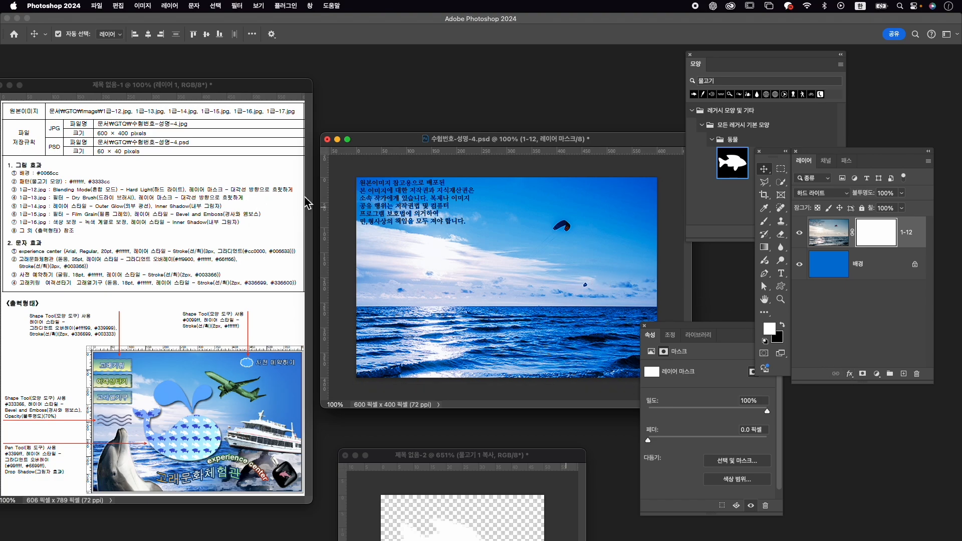
pyautogui.press('g')
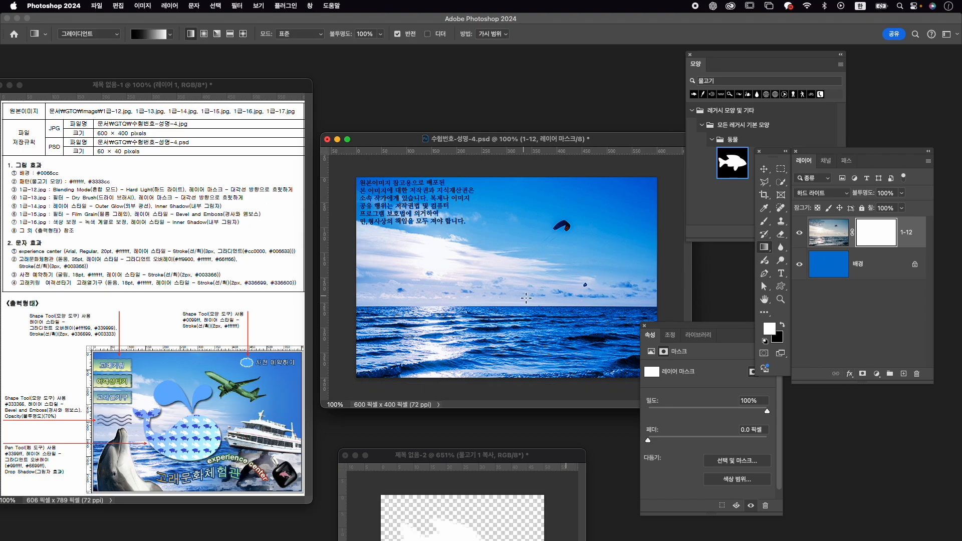
pyautogui.moveTo(479, 318); pyautogui.dragTo(485, 341)
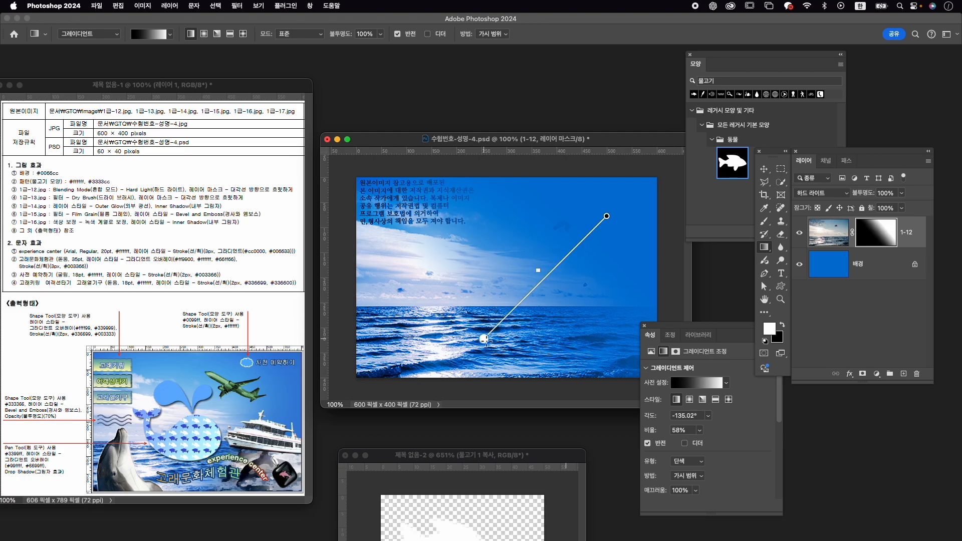
pyautogui.moveTo(557, 233); pyautogui.dragTo(460, 316)
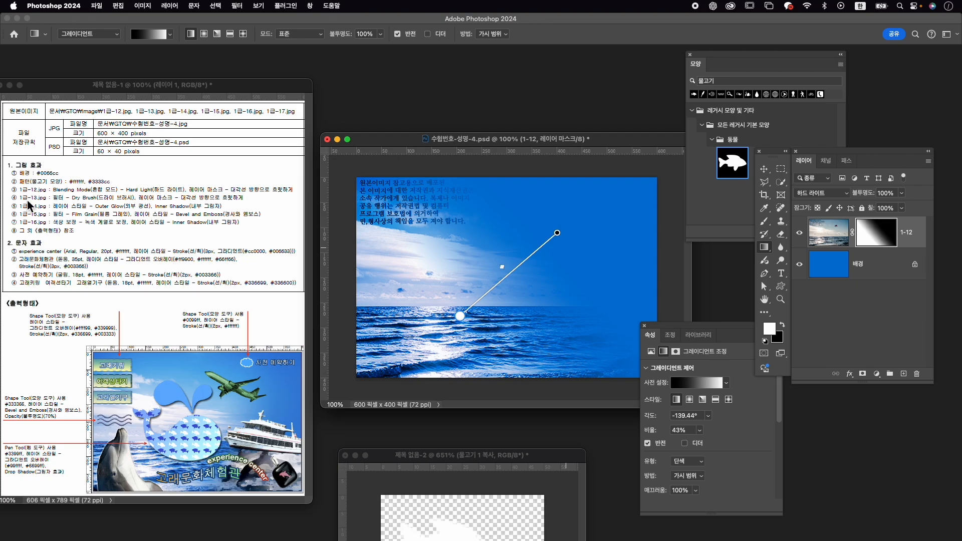
# - Open 1급-13.jpg from the Image folder and move its window clear of the exam sheet
pyautogui.press('super+o')
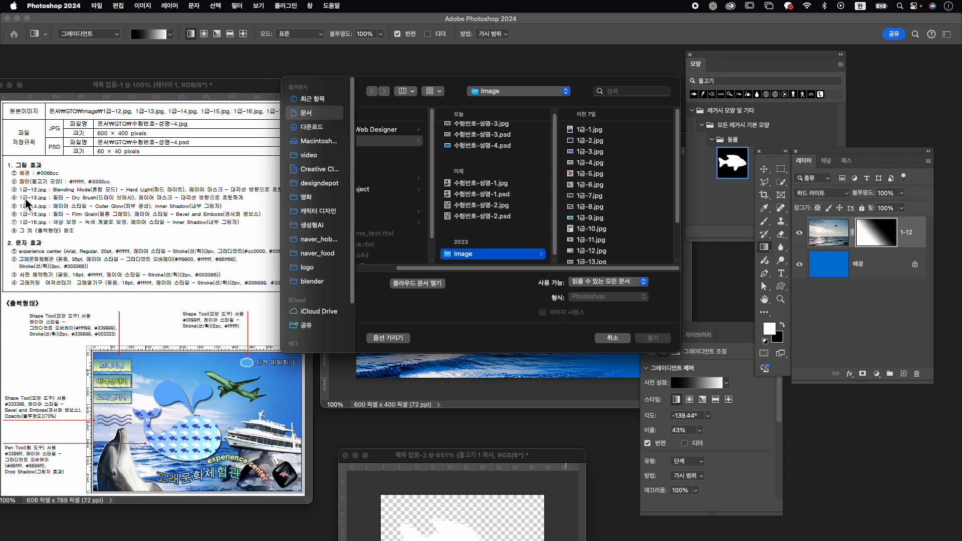
pyautogui.scroll(-2, 571, 243)
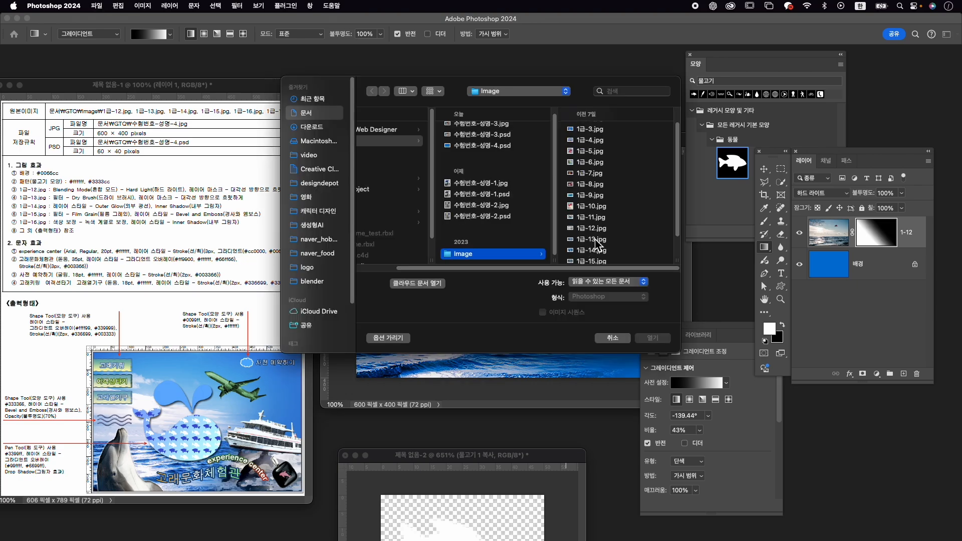
pyautogui.click(596, 240)
pyautogui.click(652, 338)
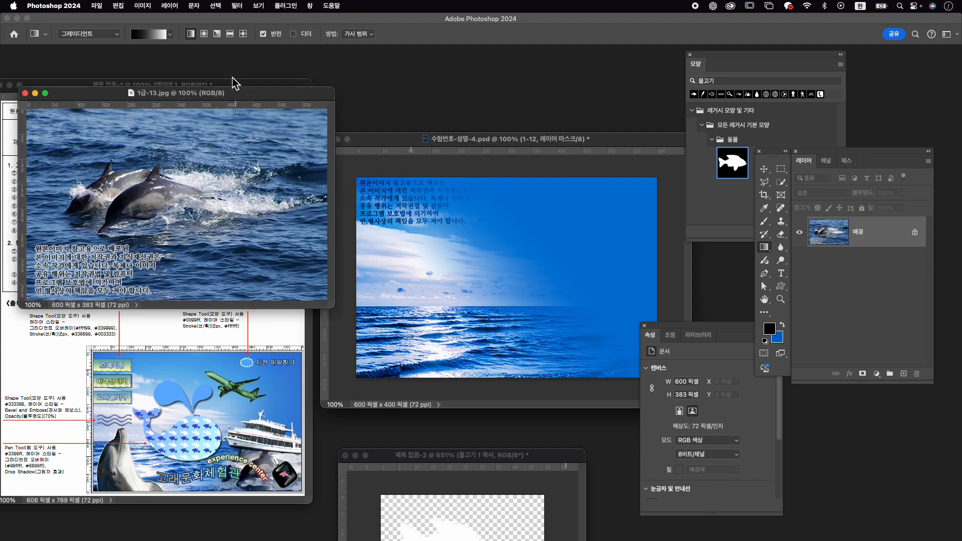
pyautogui.moveTo(257, 100); pyautogui.dragTo(570, 92)
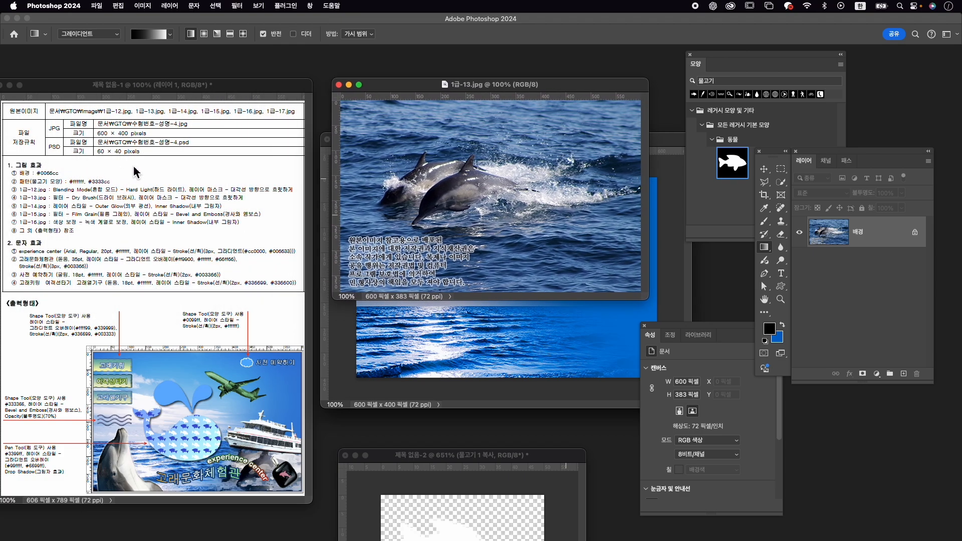
# - Apply the Dry Brush filter to the dolphin photo with brush size 2, brush detail 8 and texture 1
pyautogui.click(236, 6)
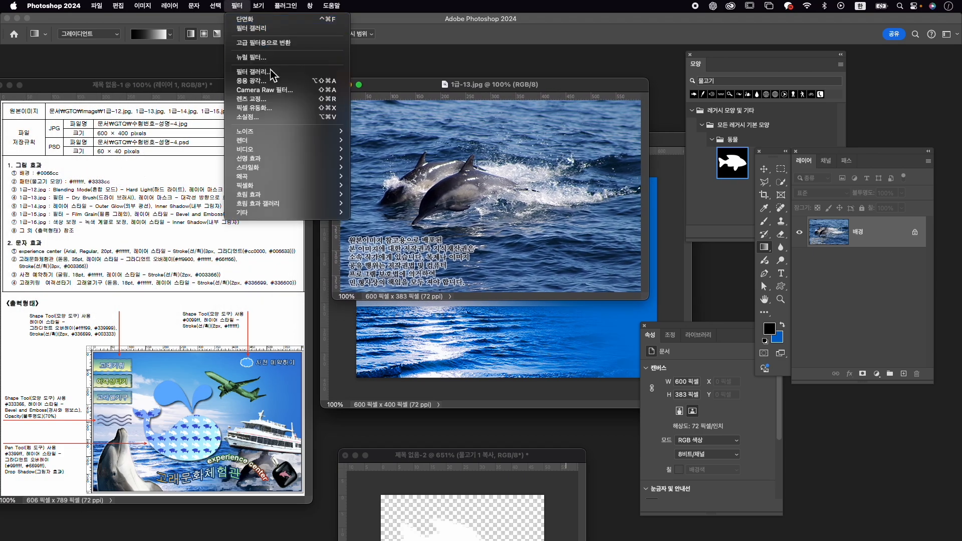
pyautogui.click(265, 72)
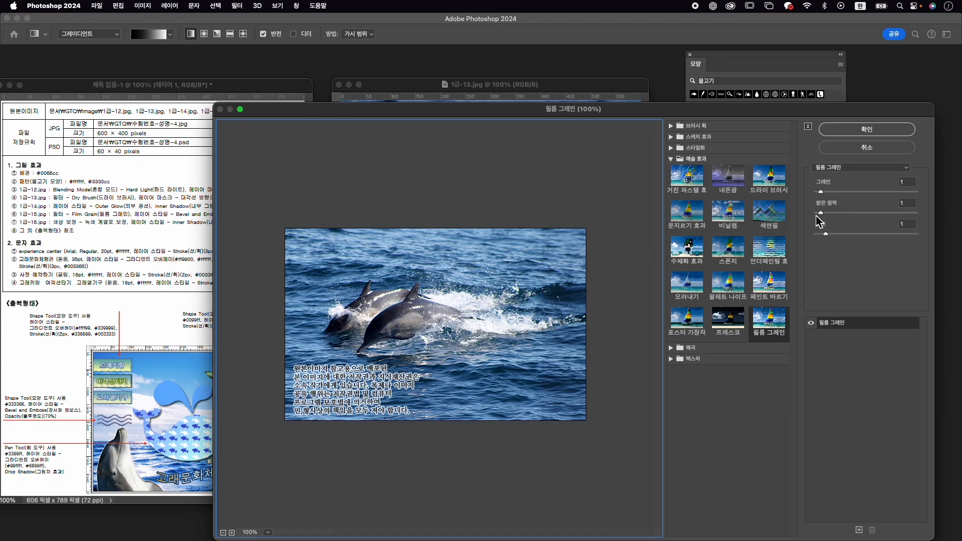
pyautogui.click(767, 175)
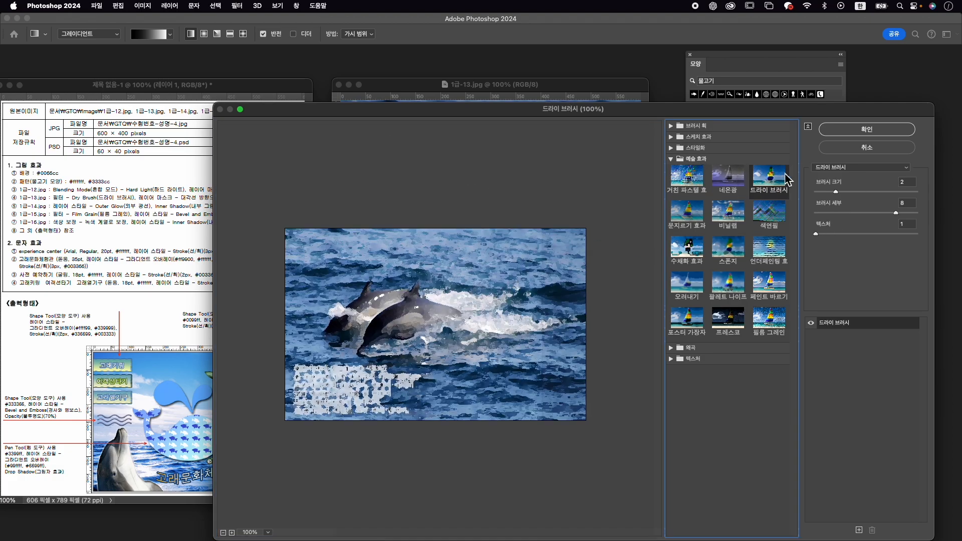
pyautogui.click(866, 129)
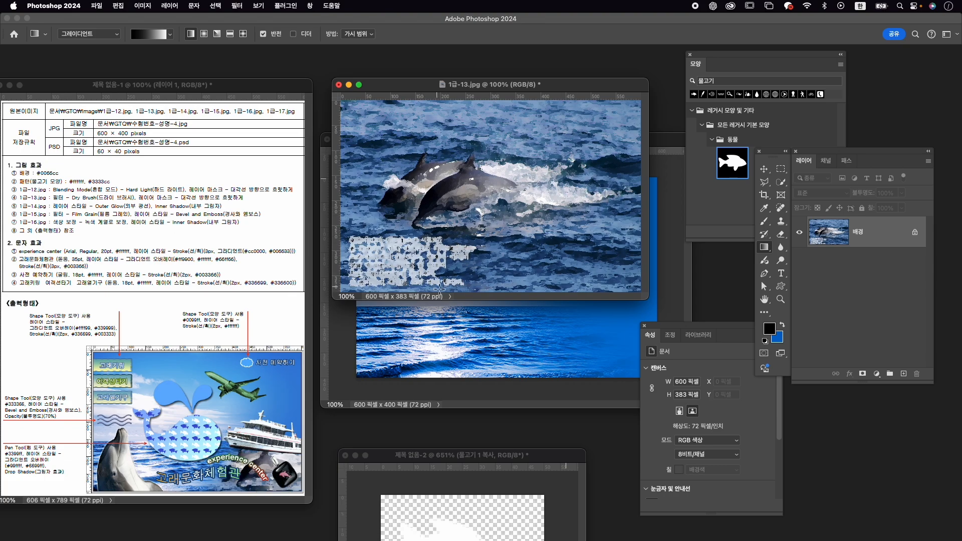
# - Copy the filtered dolphin photo into 수험번호-성명-4.psd, close the source file, and rename the new layer 1-13
pyautogui.press('v')
pyautogui.moveTo(496, 208); pyautogui.dragTo(531, 334)
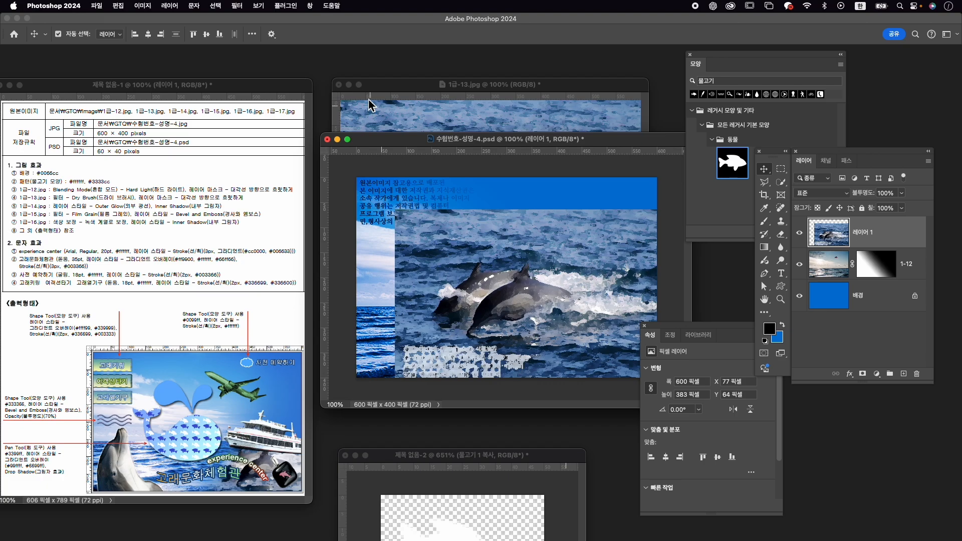
pyautogui.click(341, 85)
pyautogui.click(524, 218)
pyautogui.doubleClick(865, 232)
pyautogui.write('1-13')
pyautogui.press('Return')
# - Scale the 1-13 dolphin layer to about 87% and place it in the lower-right part of the canvas
pyautogui.press('super+t')
pyautogui.moveTo(512, 278); pyautogui.dragTo(616, 321)
pyautogui.moveTo(733, 336); pyautogui.dragTo(796, 391)
pyautogui.moveTo(576, 282); pyautogui.dragTo(538, 275)
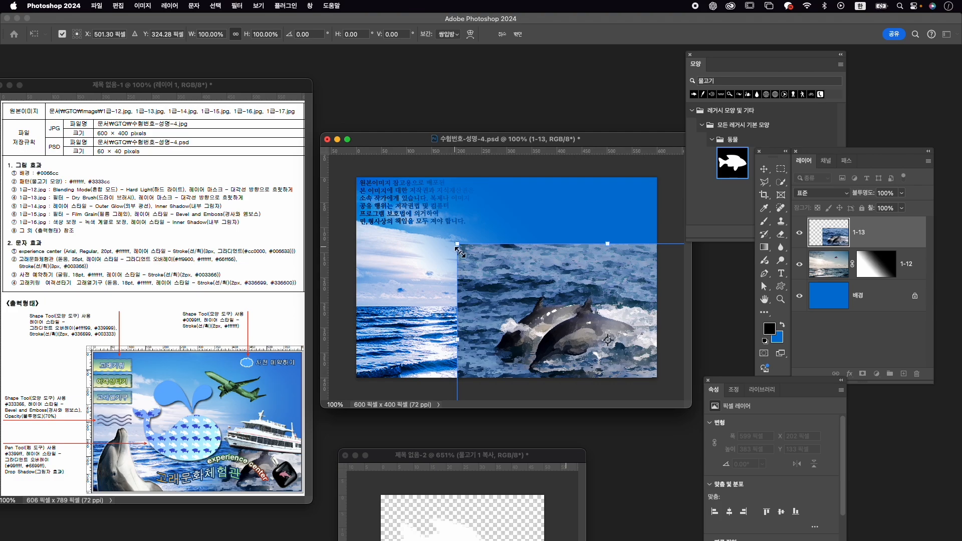
pyautogui.moveTo(457, 250); pyautogui.dragTo(483, 273)
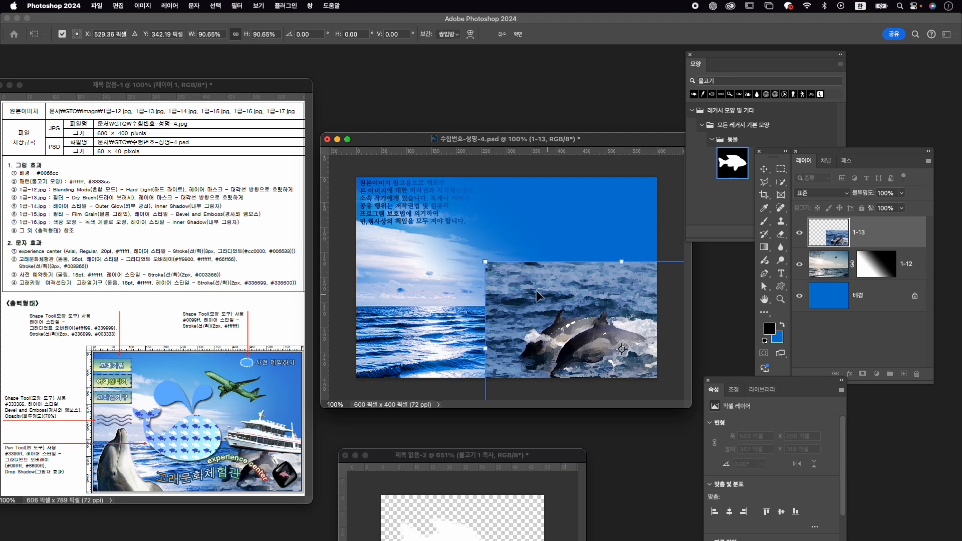
pyautogui.moveTo(485, 260); pyautogui.dragTo(496, 266)
pyautogui.moveTo(568, 307); pyautogui.dragTo(571, 305)
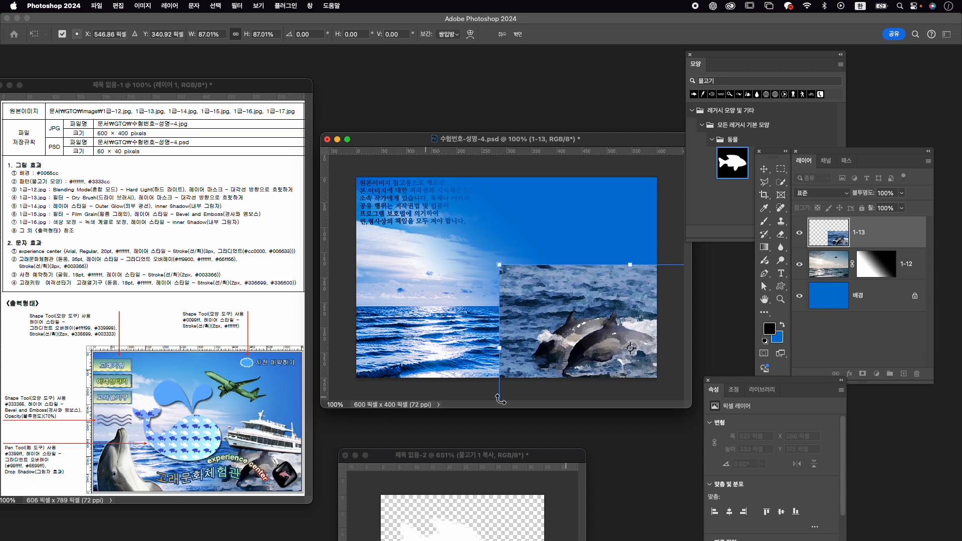
pyautogui.press('Return')
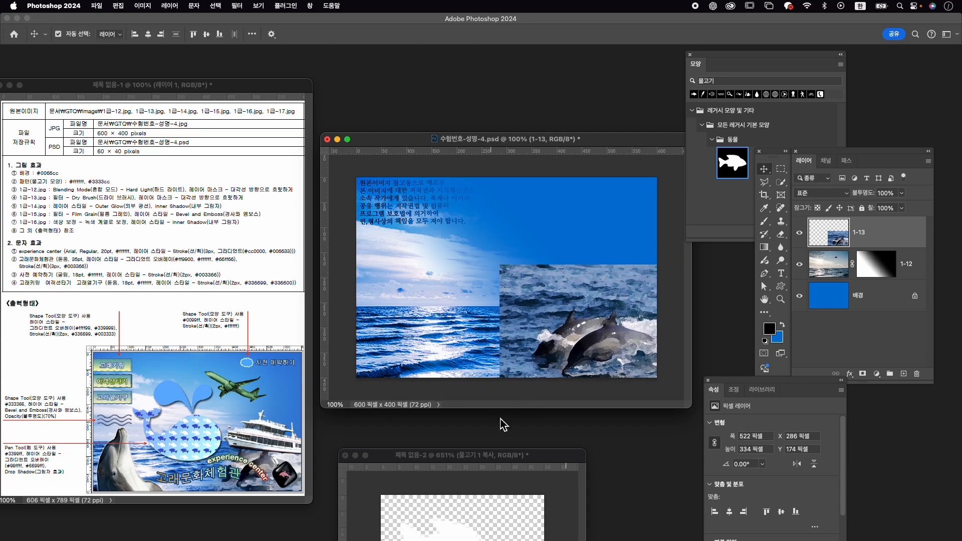
# - Add a layer mask to layer 1-13 and fade the dolphin photo diagonally towards its upper-left corner with a black-and-white linear gradient
pyautogui.click(865, 374)
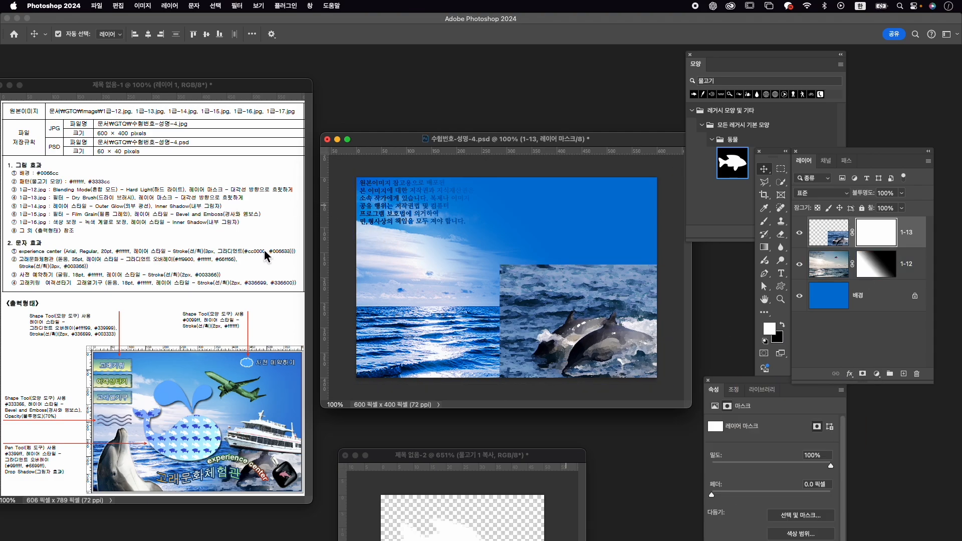
pyautogui.press('g')
pyautogui.moveTo(586, 311); pyautogui.dragTo(607, 325)
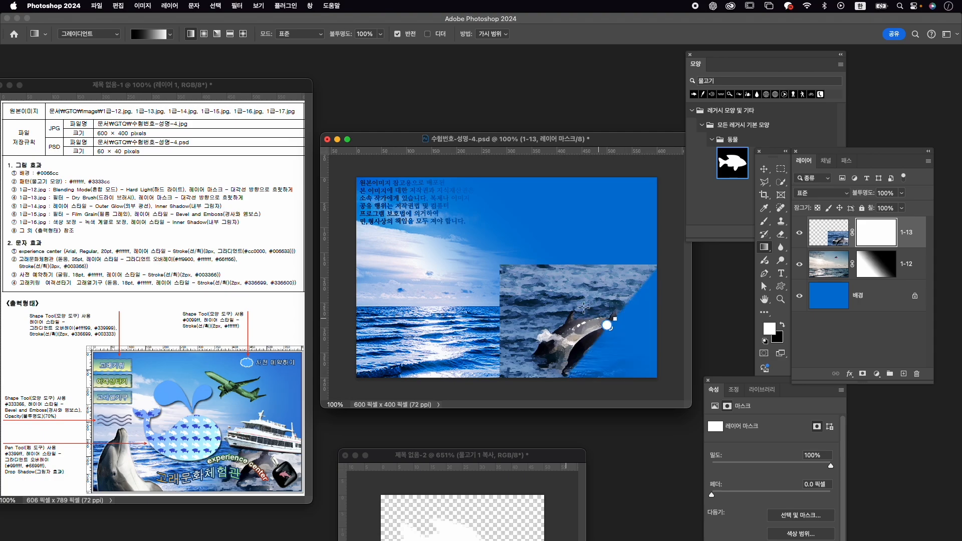
pyautogui.moveTo(521, 274); pyautogui.dragTo(610, 327)
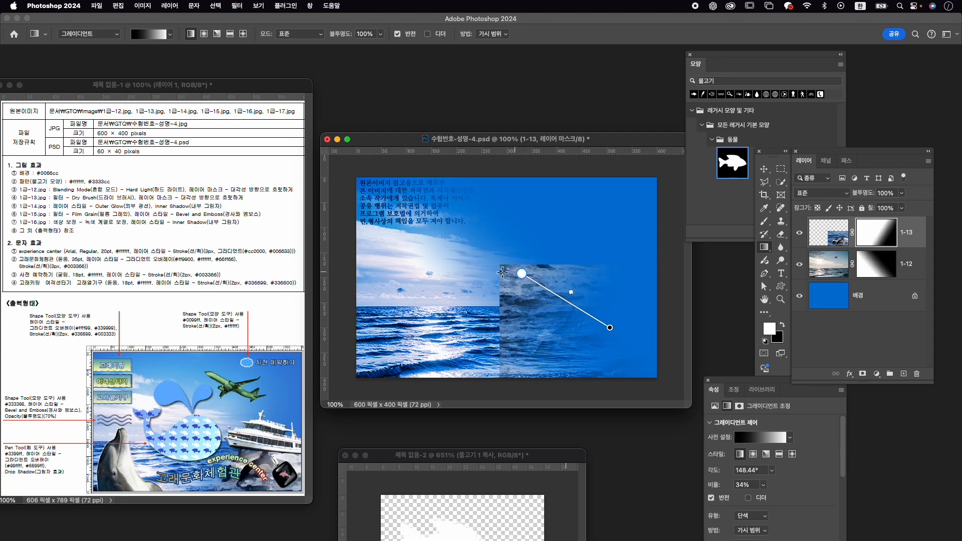
pyautogui.moveTo(505, 273); pyautogui.dragTo(574, 331)
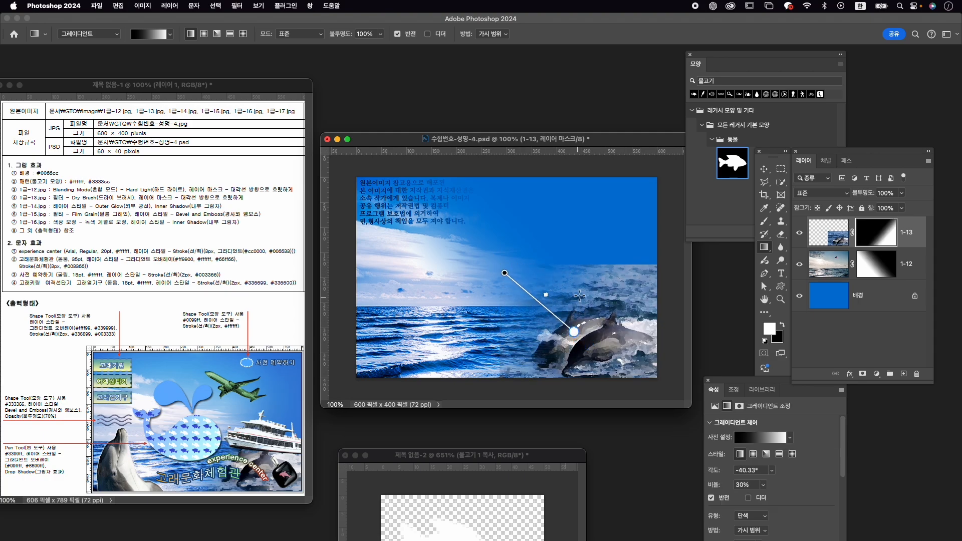
pyautogui.moveTo(550, 256)
pyautogui.mouseDown()
pyautogui.moveTo(608, 315)
pyautogui.moveTo(604, 323)
pyautogui.mouseUp()
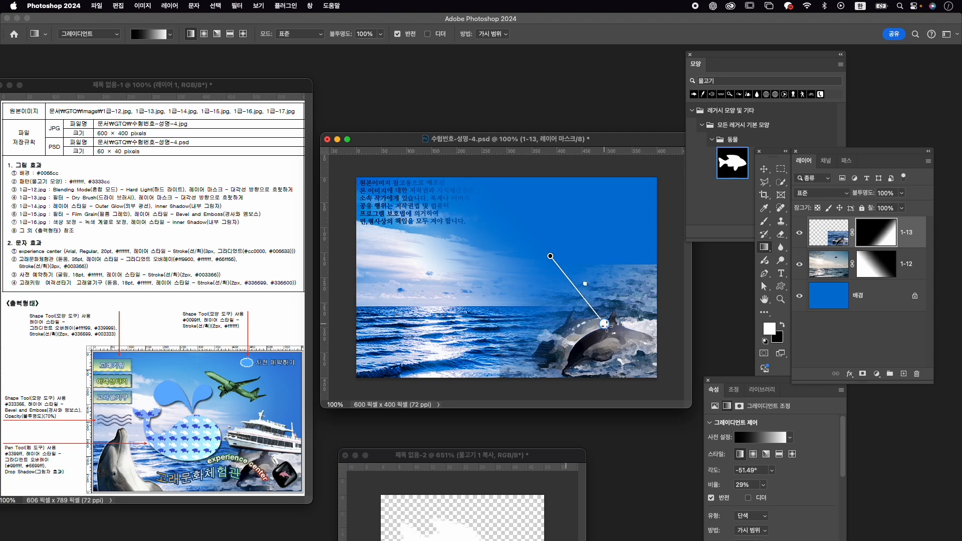
# - Redraw the mask gradient on layer 1-13 as a shorter diagonal fade beginning farther to the left of the dolphins
pyautogui.moveTo(537, 294); pyautogui.dragTo(580, 335)
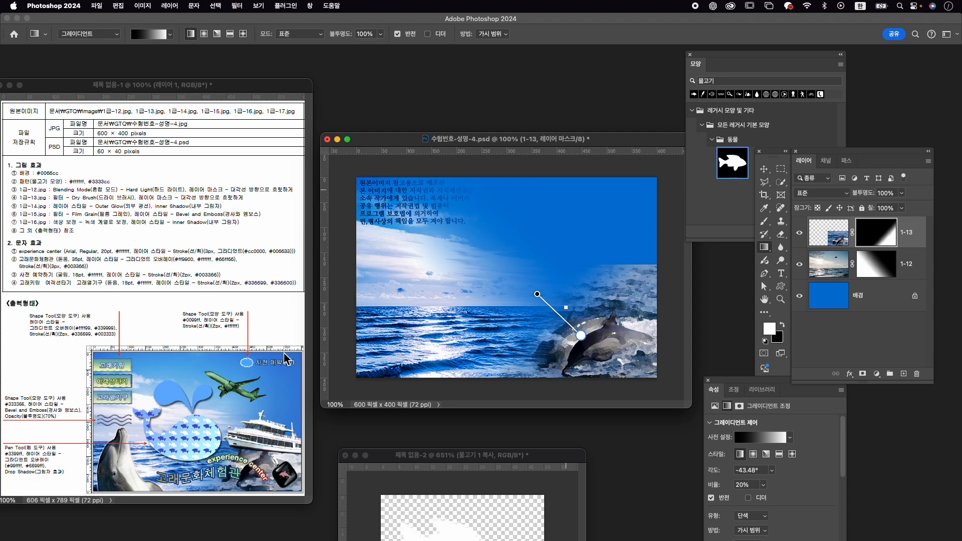
# - Open 1급-14.jpg from the Image folder and place its window above the question 4 composition
pyautogui.press('super+o')
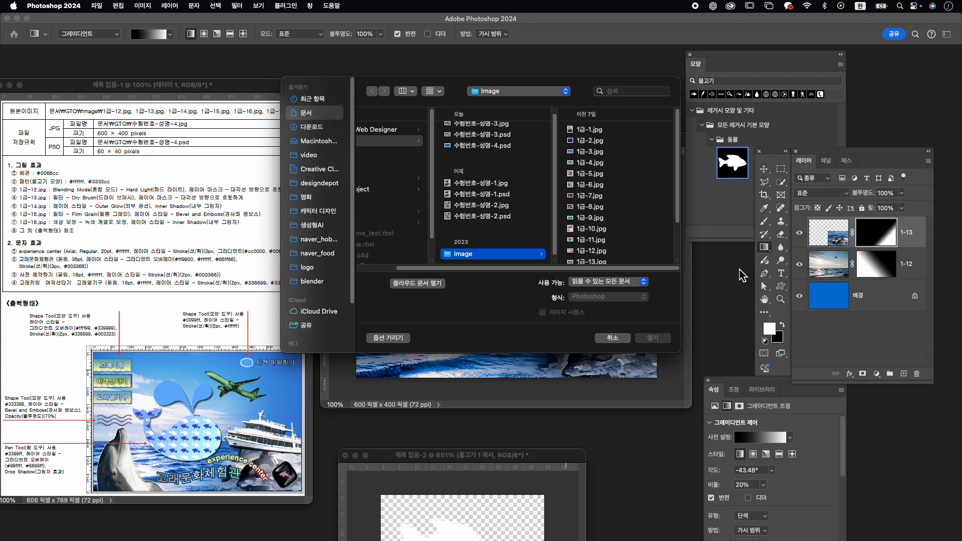
pyautogui.scroll(-2, 576, 240)
pyautogui.click(590, 240)
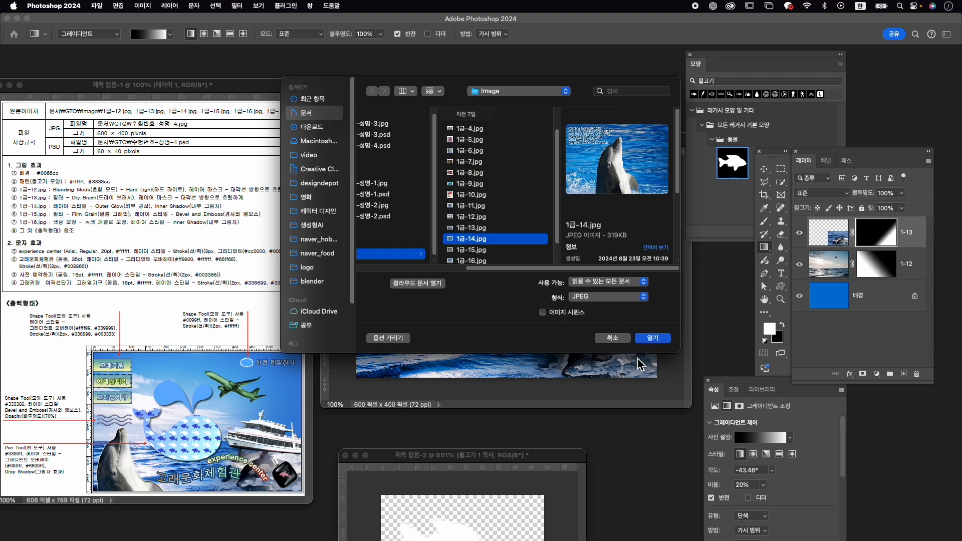
pyautogui.click(654, 339)
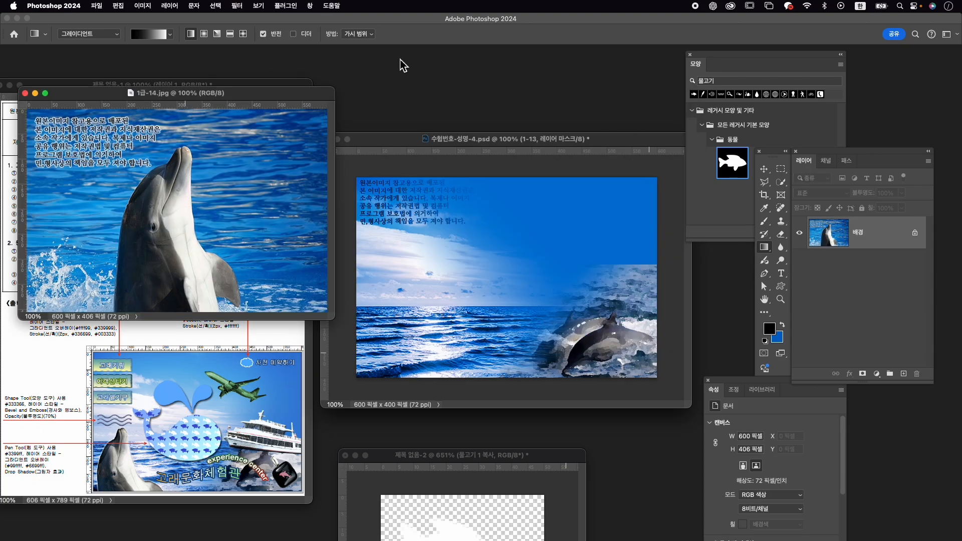
pyautogui.moveTo(218, 101); pyautogui.dragTo(512, 88)
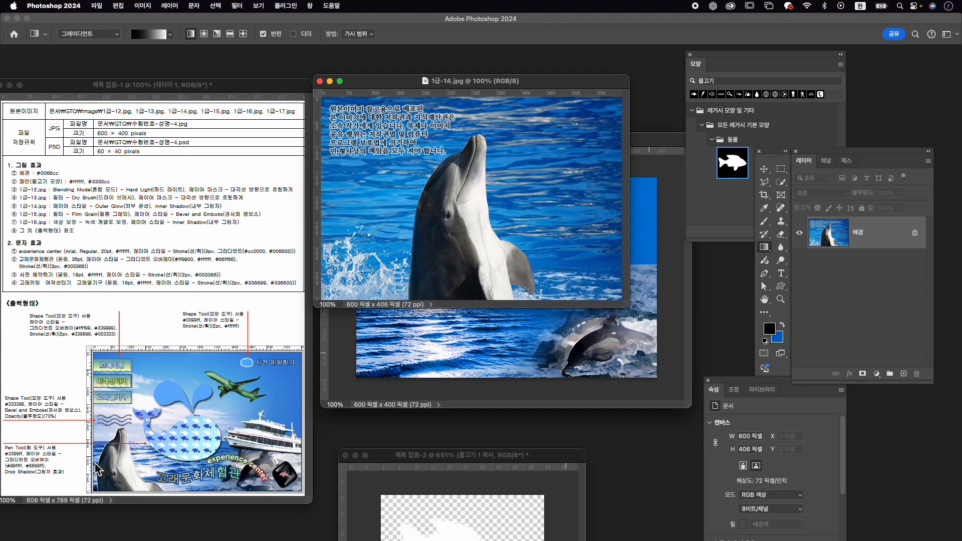
# - Select the dolphin with the Object Selection tool and hide its background with a layer mask
pyautogui.click(780, 182)
pyautogui.click(816, 181)
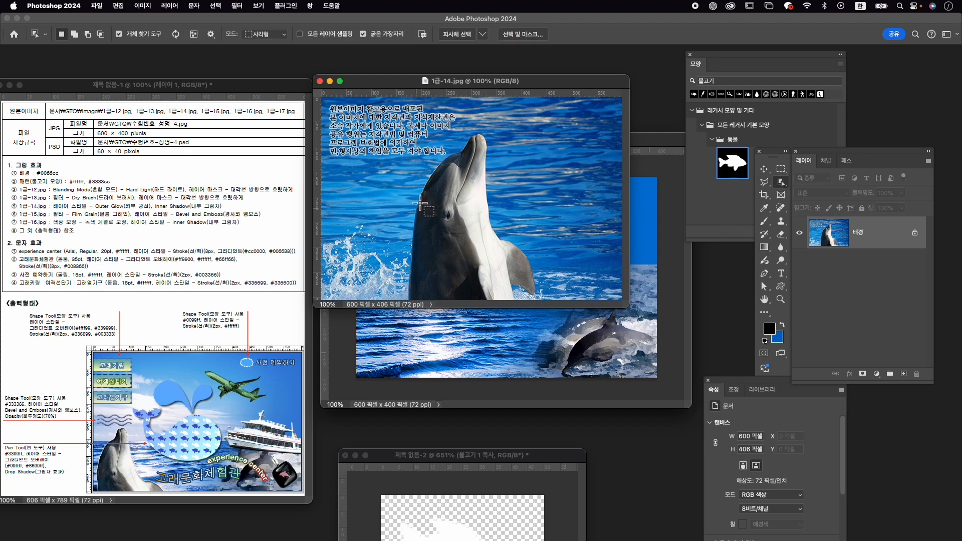
pyautogui.moveTo(442, 168); pyautogui.dragTo(496, 284)
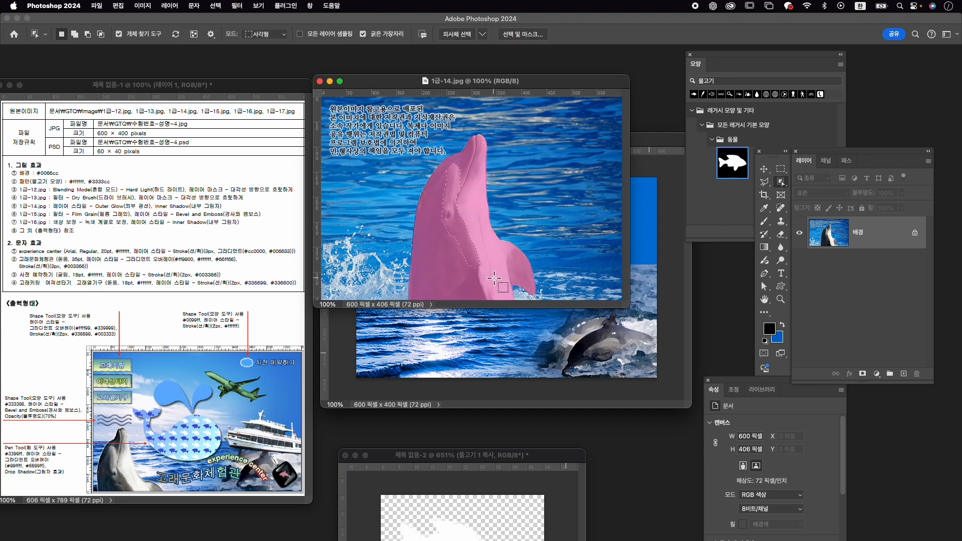
pyautogui.click(464, 200)
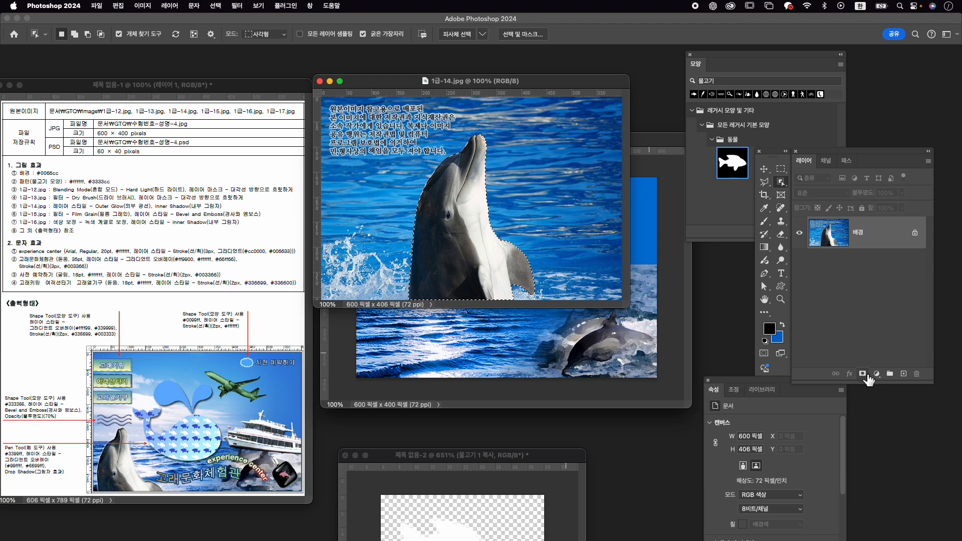
pyautogui.click(863, 375)
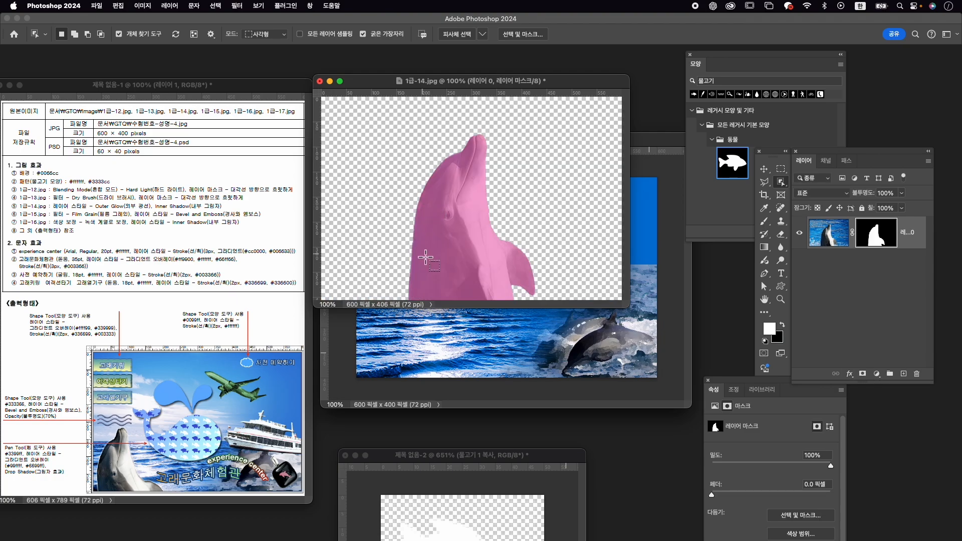
# - Copy the masked dolphin into 수험번호-성명-4.psd, close 1급-14.jpg without saving, and rename the new layer 1-14
pyautogui.press('v')
pyautogui.moveTo(458, 238); pyautogui.dragTo(434, 356)
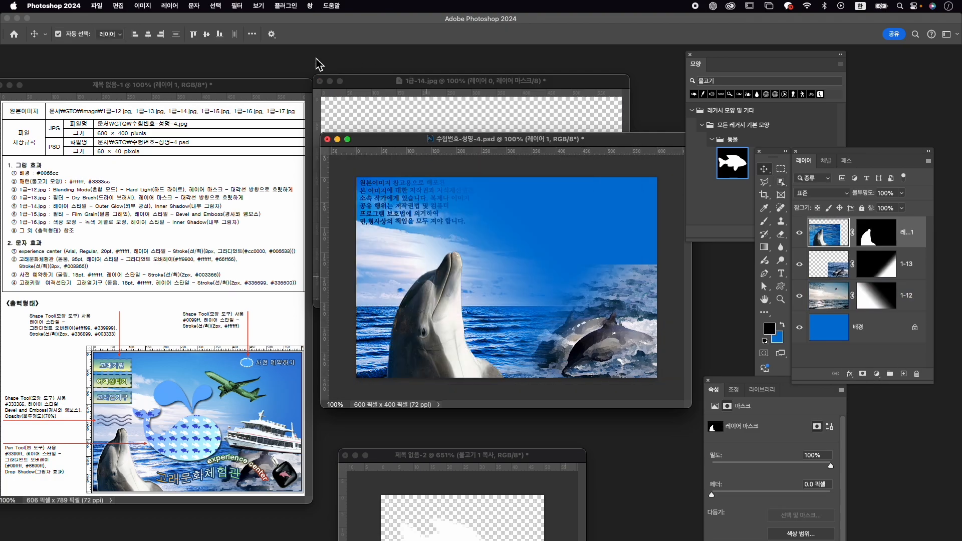
pyautogui.click(320, 81)
pyautogui.click(512, 218)
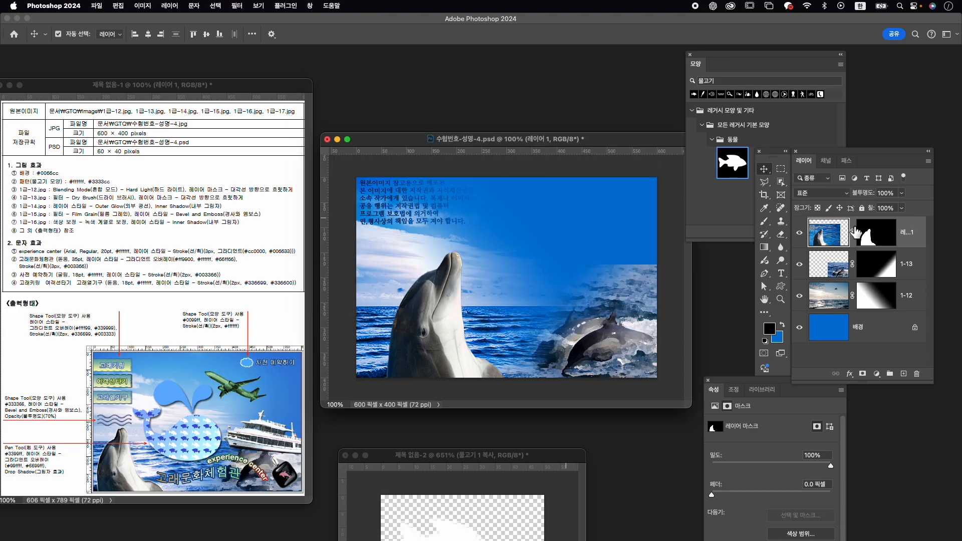
pyautogui.doubleClick(913, 235)
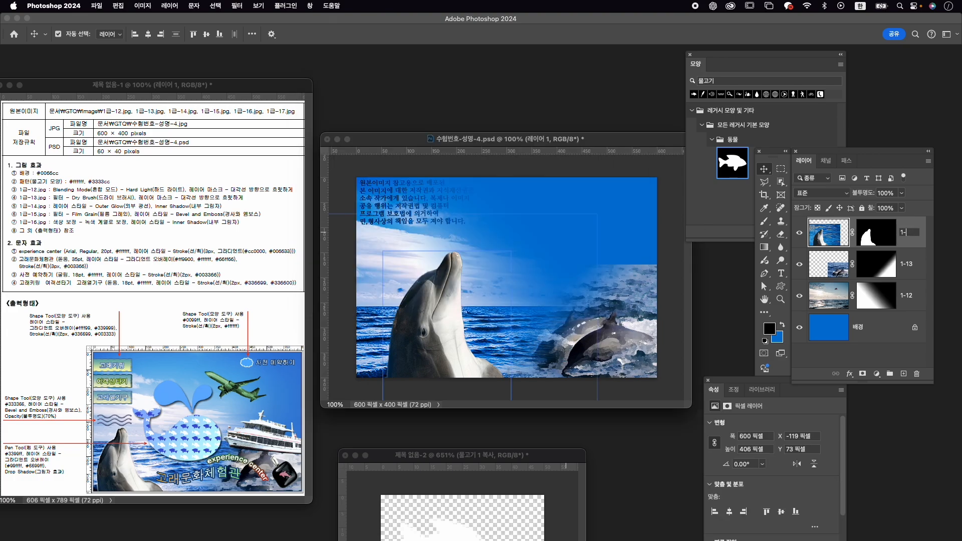
pyautogui.press('Return')
# - Scale the 1-14 dolphin to about 71%, rotate it about -4.7°, and place it in the canvas's lower-left corner
pyautogui.press('super+t')
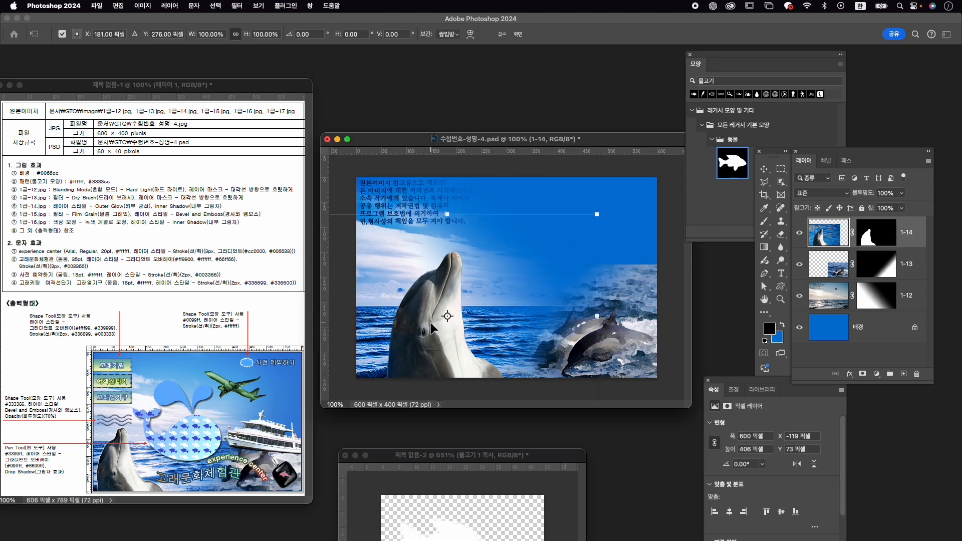
pyautogui.moveTo(428, 324); pyautogui.dragTo(417, 302)
pyautogui.moveTo(566, 199); pyautogui.dragTo(468, 265)
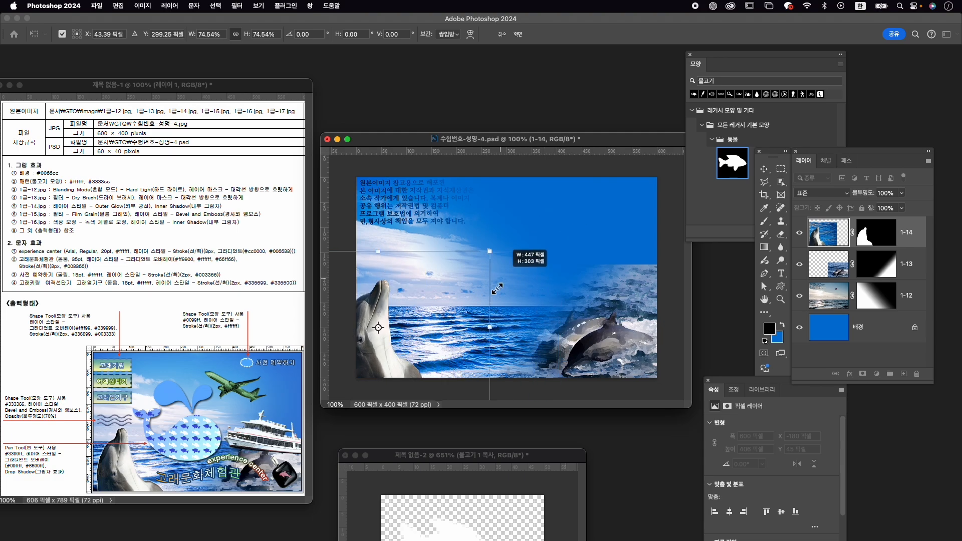
pyautogui.moveTo(414, 327); pyautogui.dragTo(442, 356)
pyautogui.moveTo(502, 272); pyautogui.dragTo(524, 259)
pyautogui.moveTo(451, 315)
pyautogui.mouseDown()
pyautogui.moveTo(438, 313)
pyautogui.moveTo(458, 324)
pyautogui.mouseUp()
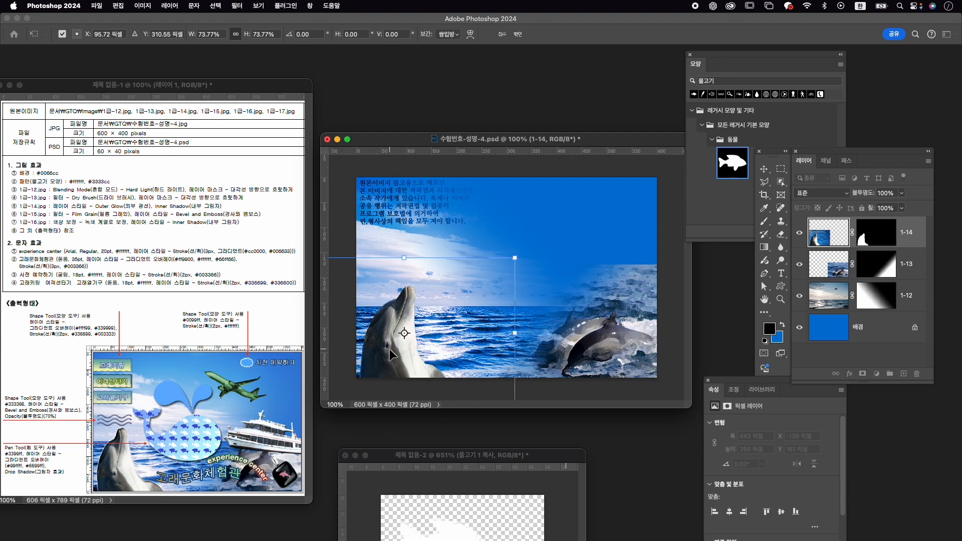
pyautogui.moveTo(504, 258)
pyautogui.mouseDown()
pyautogui.moveTo(516, 250)
pyautogui.moveTo(496, 263)
pyautogui.mouseUp()
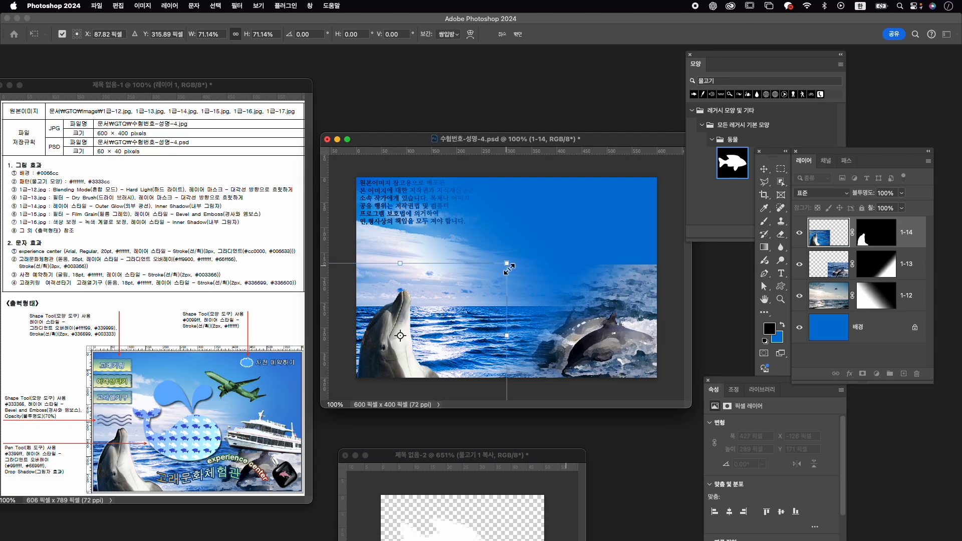
pyautogui.moveTo(410, 340); pyautogui.dragTo(411, 341)
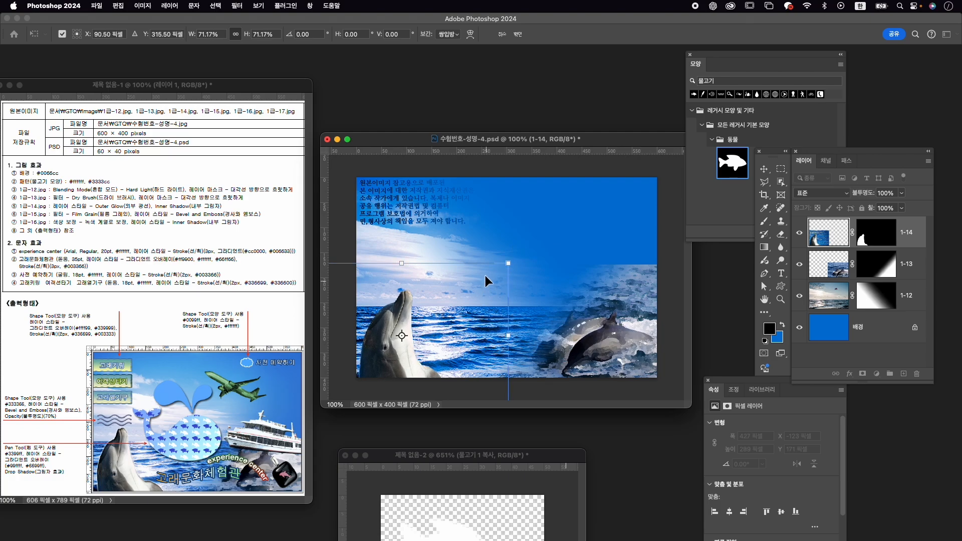
pyautogui.moveTo(529, 256); pyautogui.dragTo(516, 251)
pyautogui.moveTo(464, 351); pyautogui.dragTo(461, 352)
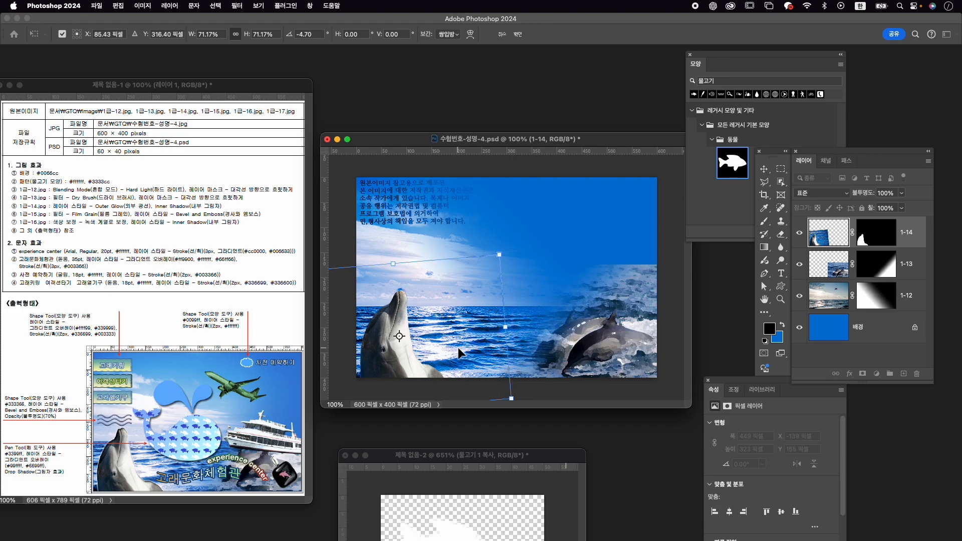
pyautogui.press('Return')
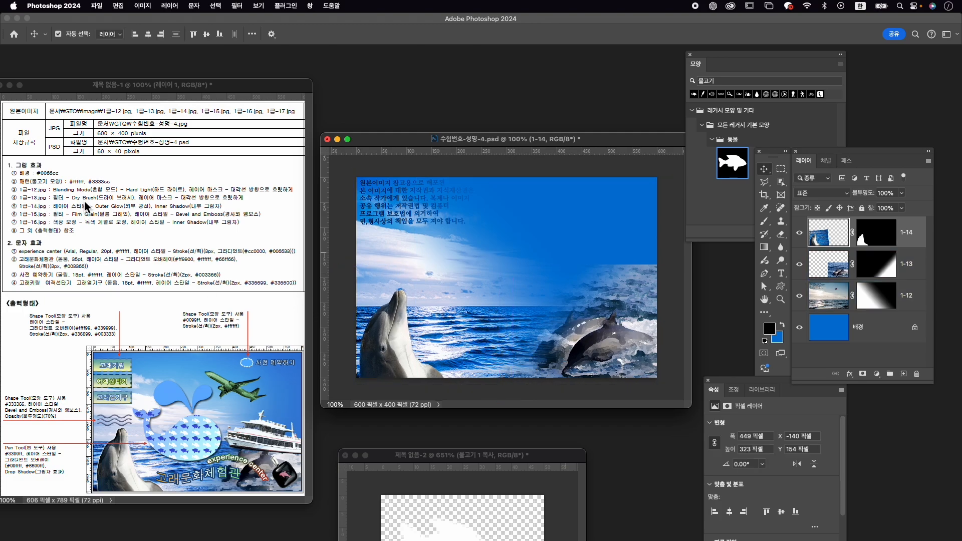
# - Apply the Outer Glow and Inner Shadow layer styles to layer 1-14
pyautogui.click(849, 375)
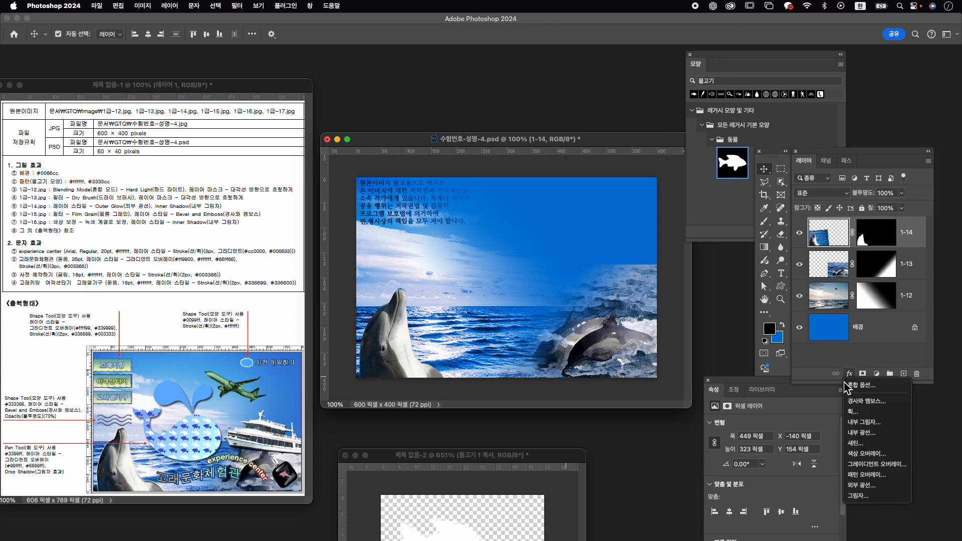
pyautogui.click(866, 486)
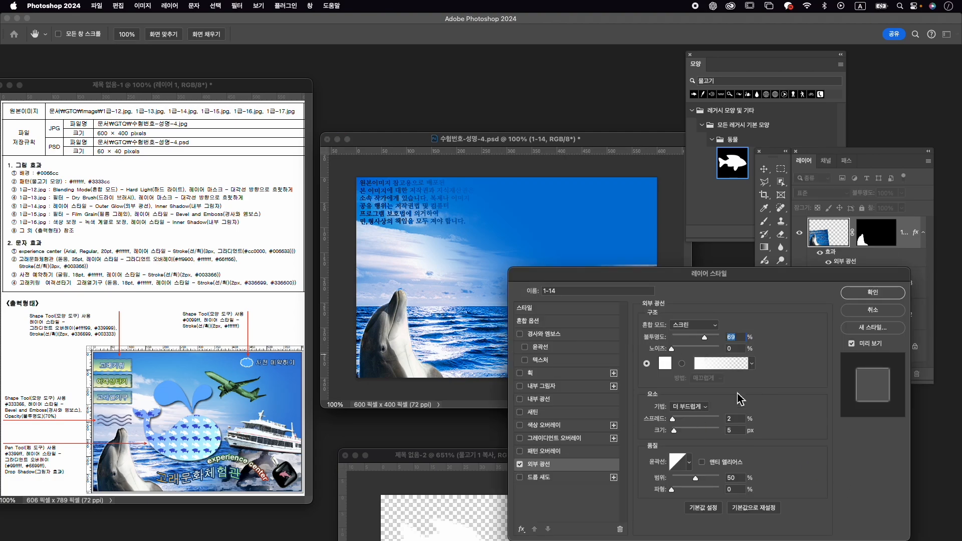
pyautogui.click(552, 388)
pyautogui.click(897, 295)
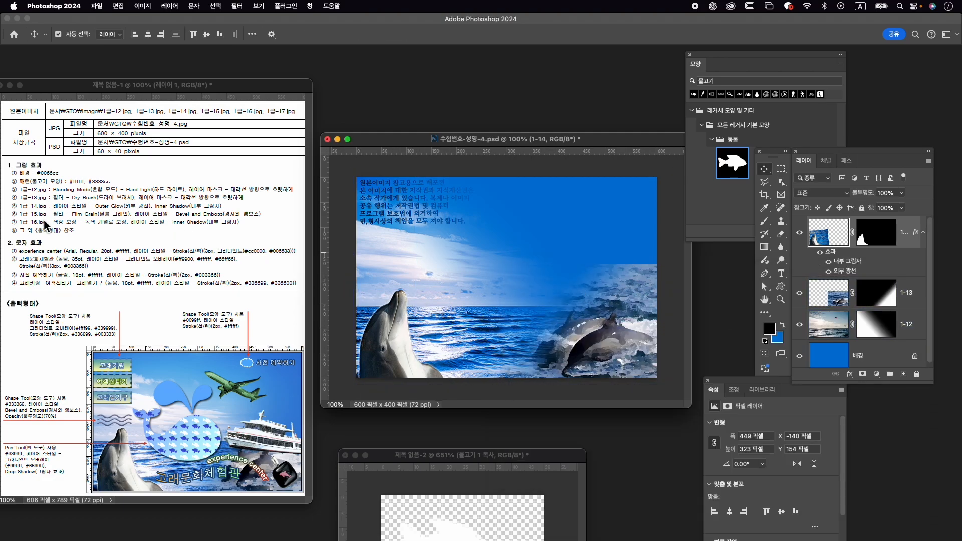
# - Open 1급-15.jpg from the Image folder and place its window above the question 4 composition
pyautogui.press('super+o')
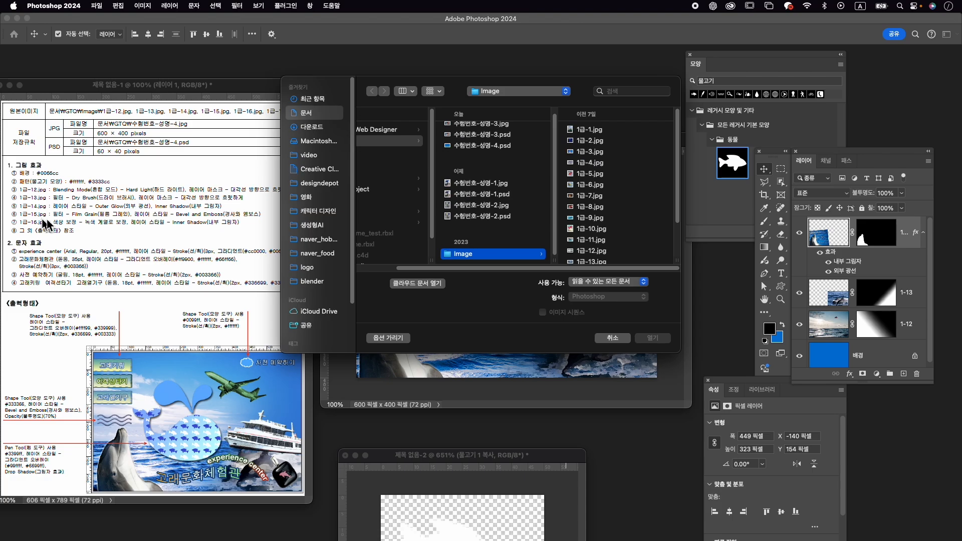
pyautogui.click(612, 235)
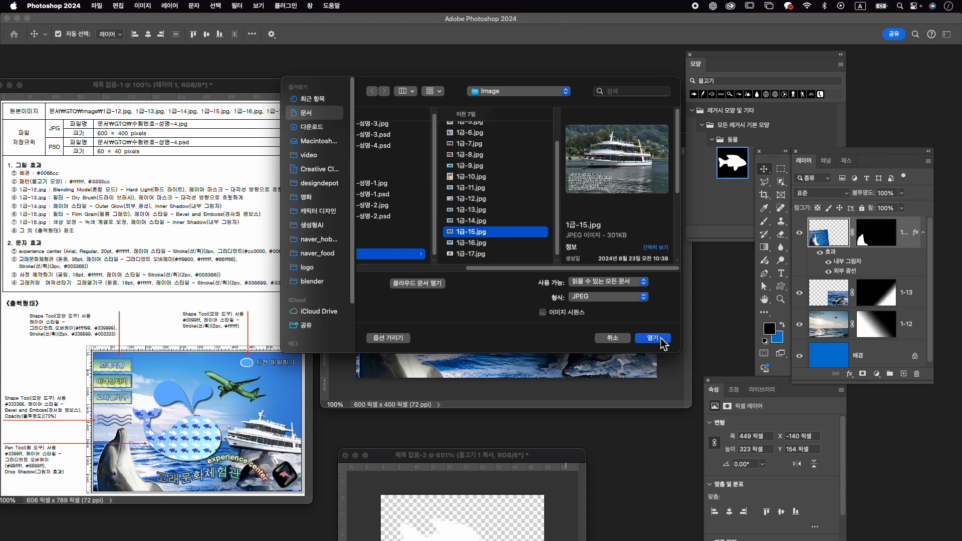
pyautogui.click(660, 339)
pyautogui.moveTo(227, 95); pyautogui.dragTo(495, 79)
# - Select the whole passenger ship in 1급-15.jpg with the Object Selection tool
pyautogui.click(781, 182)
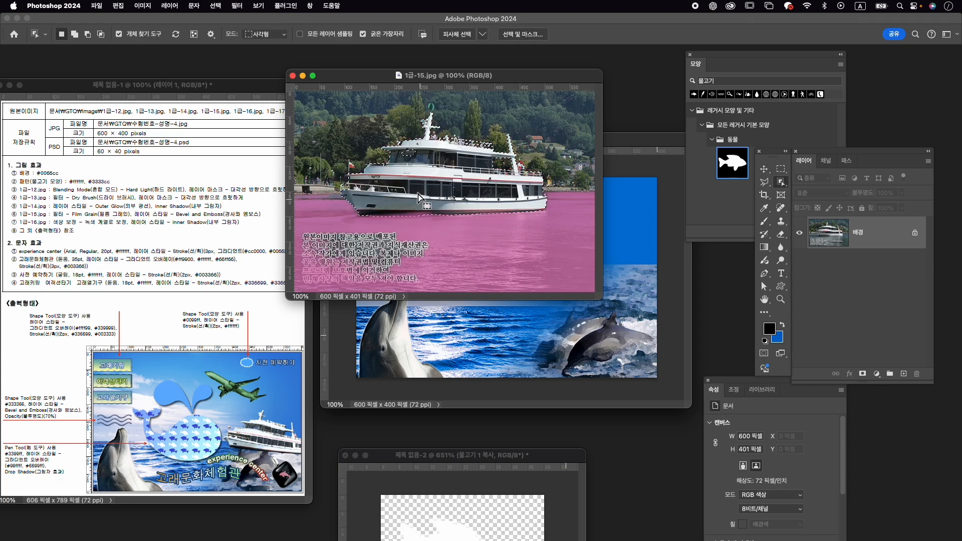
pyautogui.click(426, 161)
pyautogui.press('shift')
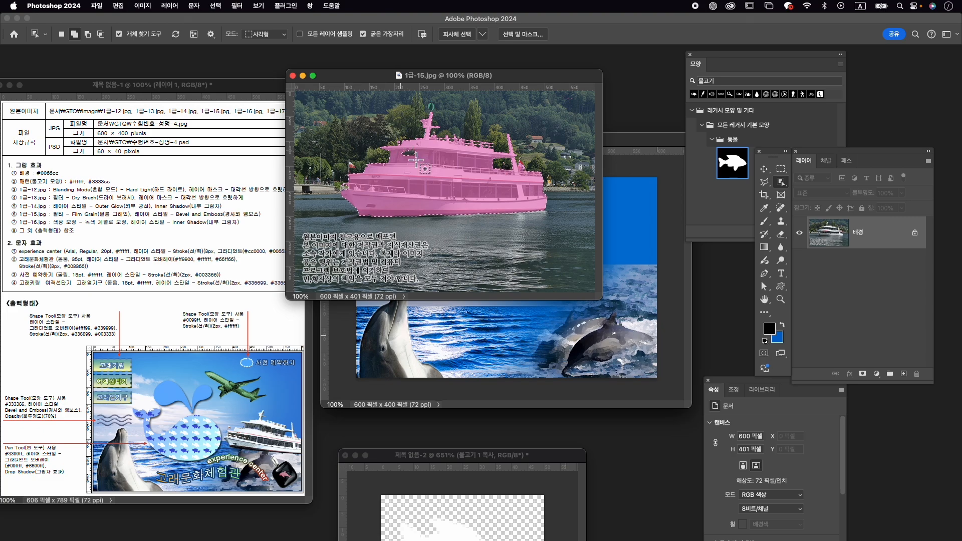
pyautogui.moveTo(490, 168); pyautogui.dragTo(513, 181)
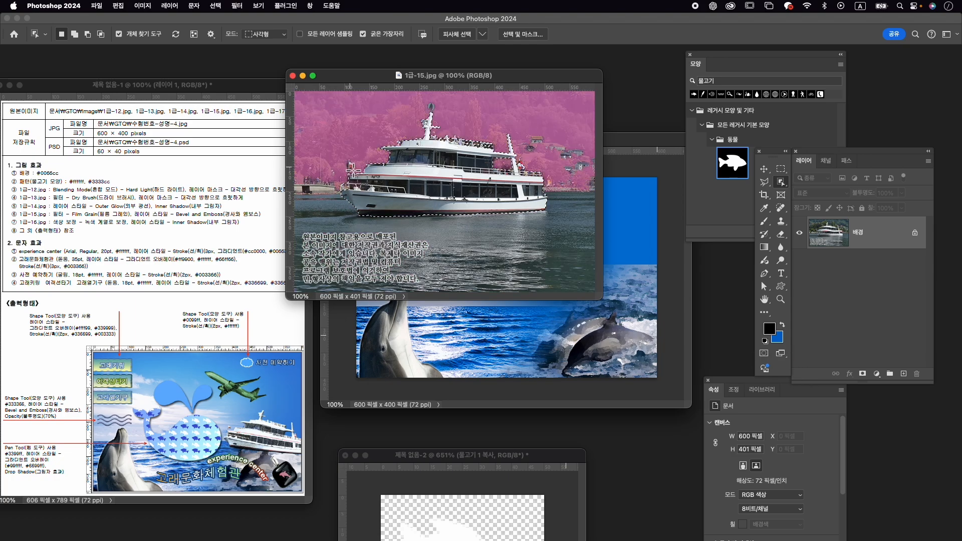
# - Add the red flag and its pole at the ship's bow to the selection using a 2 px Quick Selection brush
pyautogui.press('shift')
pyautogui.scroll(5, 360, 178)
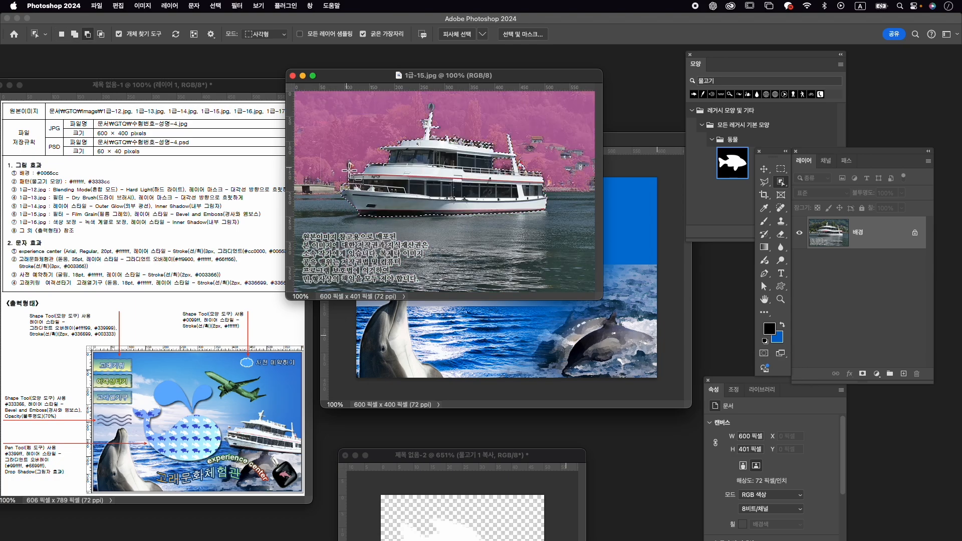
pyautogui.press('shift')
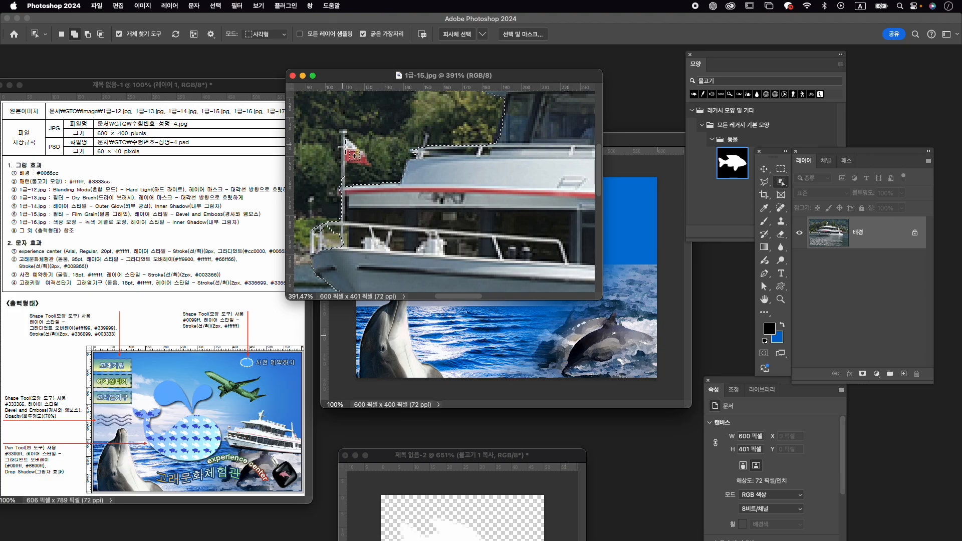
pyautogui.moveTo(357, 162); pyautogui.dragTo(362, 162)
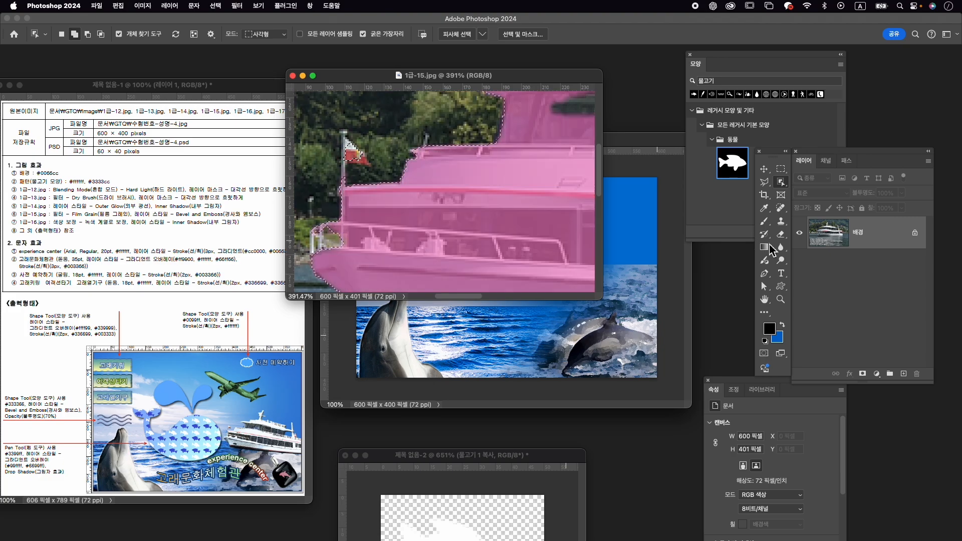
pyautogui.click(782, 183)
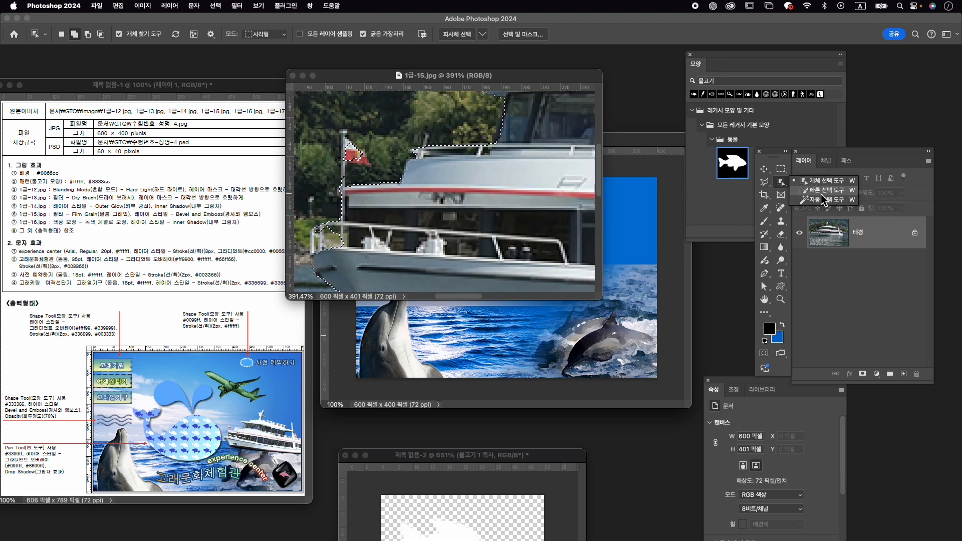
pyautogui.click(822, 197)
pyautogui.press('[')
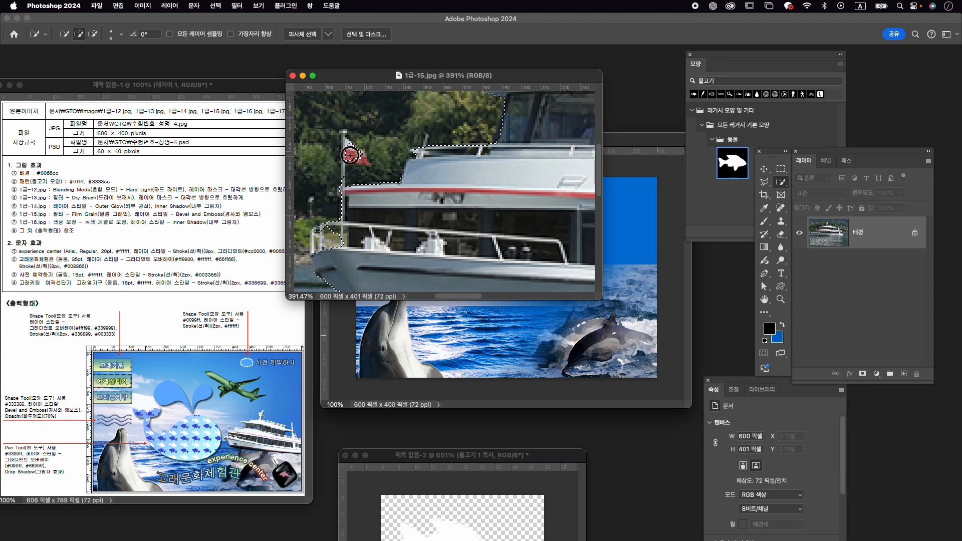
pyautogui.press('[')
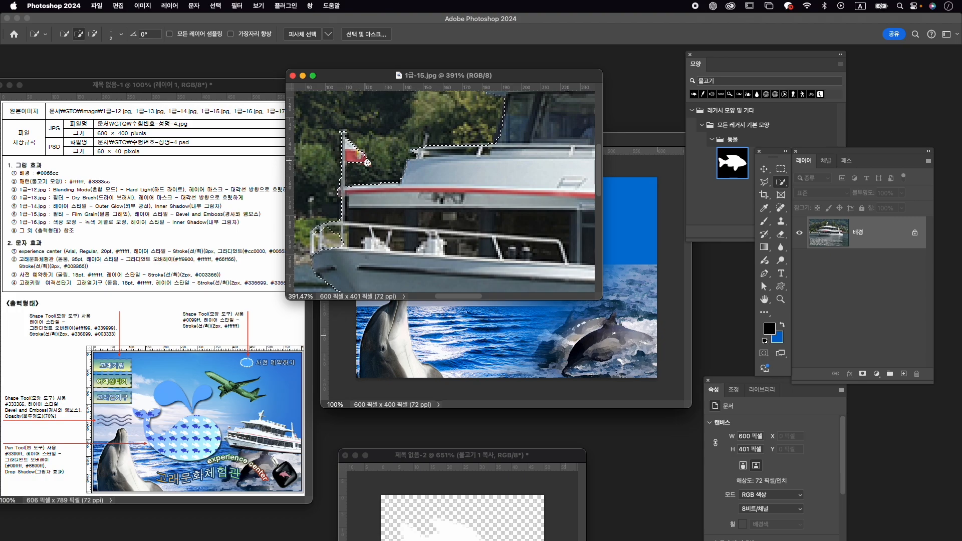
# - Refine the selection around the railing at the ship's bow with a 1 px Quick Selection brush, adding the rails and subtracting the gaps
pyautogui.scroll(-5, 342, 195)
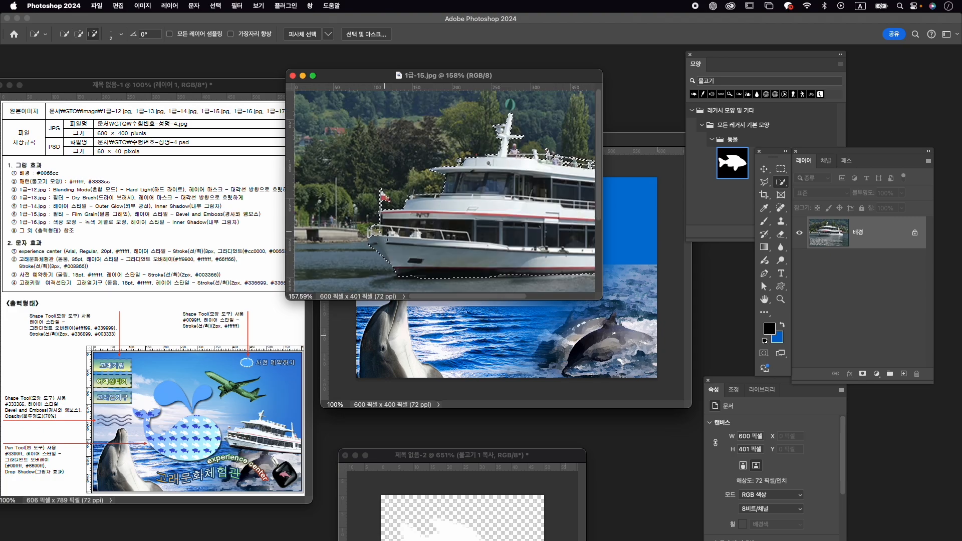
pyautogui.scroll(10, 384, 231)
pyautogui.moveTo(331, 227); pyautogui.dragTo(509, 199)
pyautogui.press('[')
pyautogui.moveTo(443, 176); pyautogui.dragTo(438, 257)
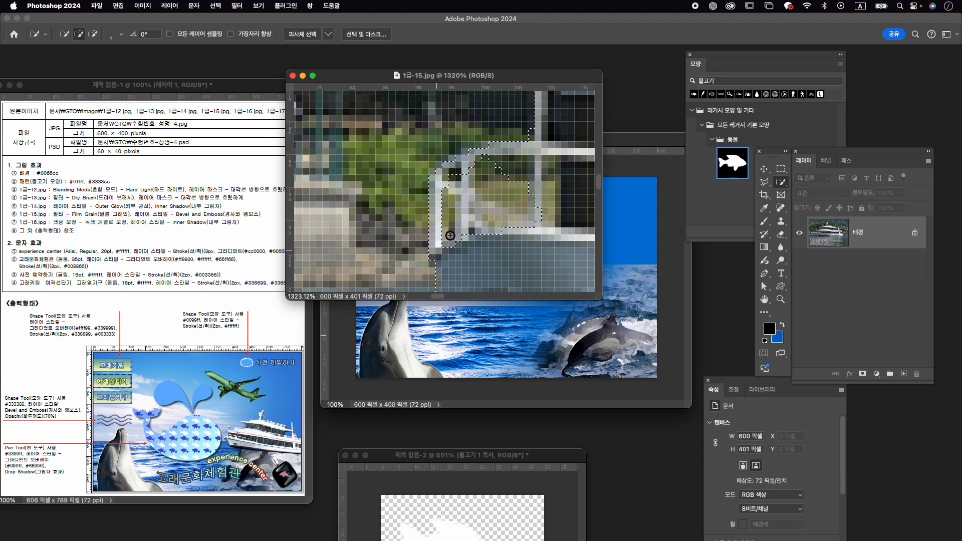
pyautogui.moveTo(465, 174); pyautogui.dragTo(466, 260)
pyautogui.keyDown('alt'); pyautogui.click(496, 204); pyautogui.keyUp('alt')
pyautogui.click(538, 172)
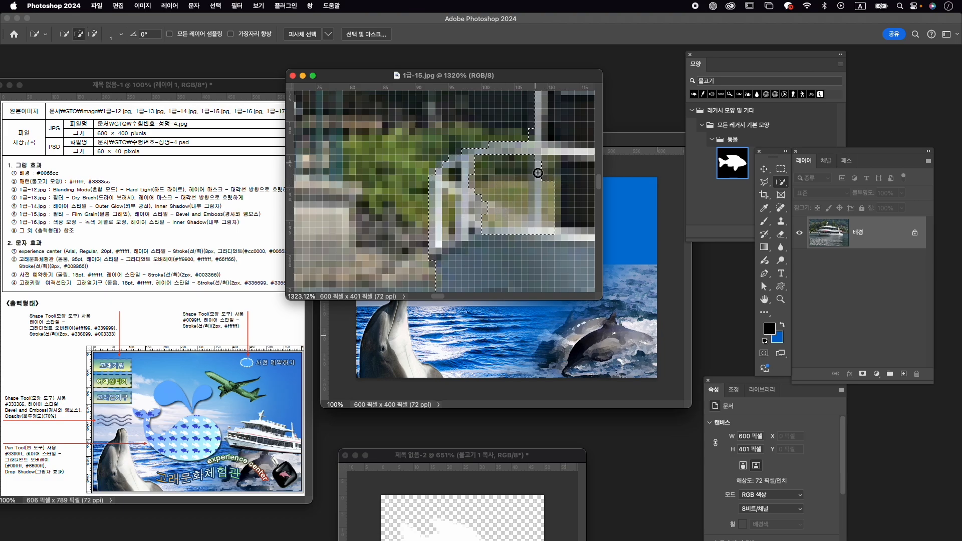
pyautogui.moveTo(555, 189)
pyautogui.mouseDown()
pyautogui.moveTo(552, 222)
pyautogui.moveTo(533, 203)
pyautogui.moveTo(505, 203)
pyautogui.moveTo(492, 217)
pyautogui.moveTo(527, 220)
pyautogui.mouseUp()
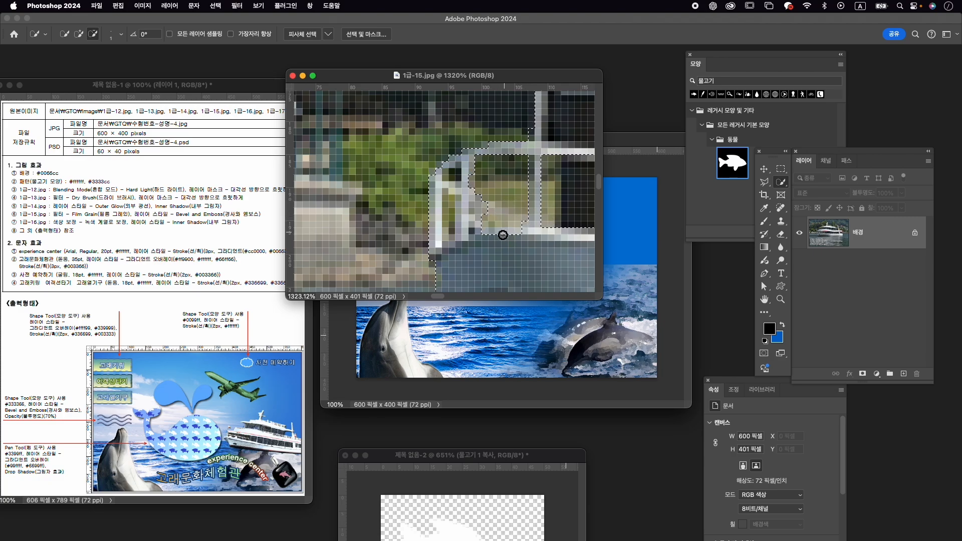
pyautogui.moveTo(486, 239); pyautogui.dragTo(507, 236)
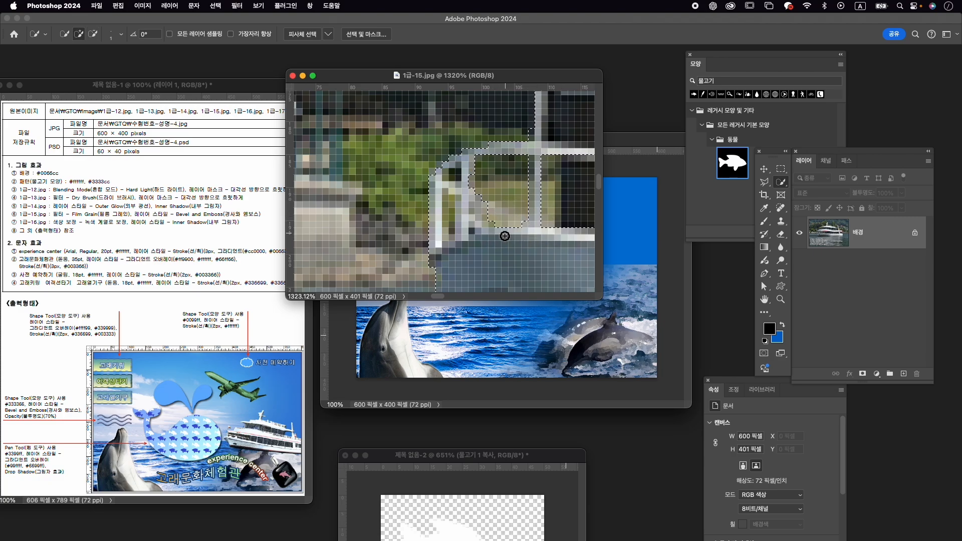
pyautogui.moveTo(453, 209)
pyautogui.mouseDown()
pyautogui.moveTo(451, 230)
pyautogui.moveTo(465, 189)
pyautogui.moveTo(449, 177)
pyautogui.mouseUp()
pyautogui.scroll(-10, 510, 214)
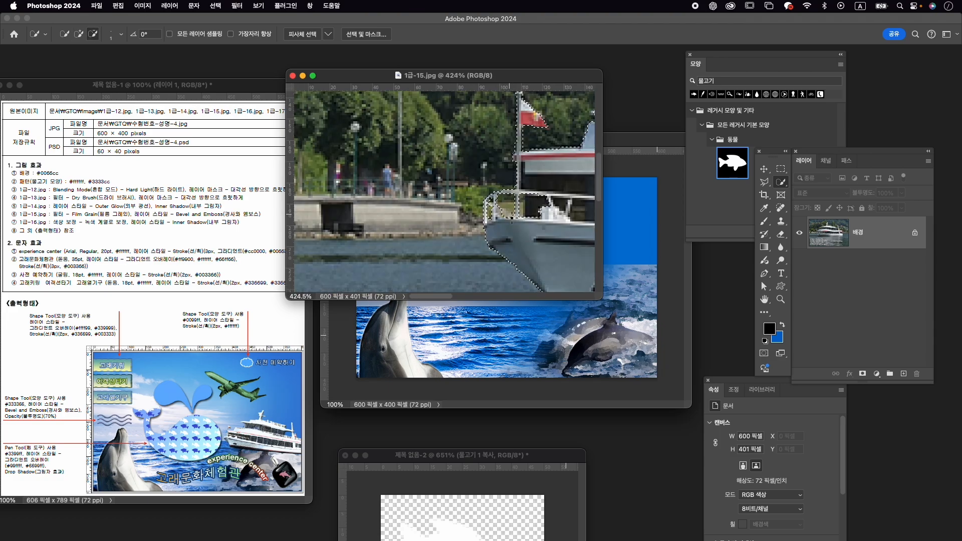
# - Mask out the background around the selected ship with a layer mask, and ready the Brush tool with black as the foreground colour
pyautogui.scroll(-3, 576, 236)
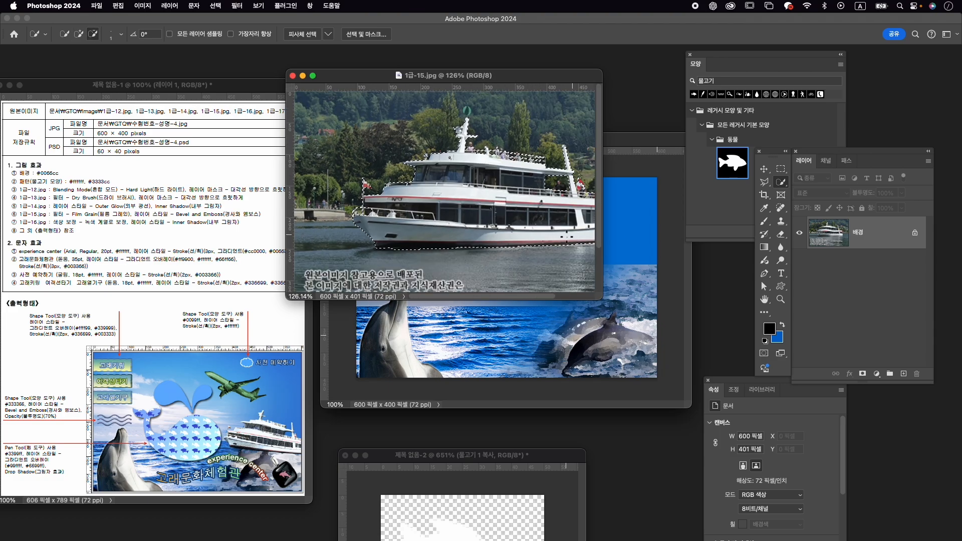
pyautogui.scroll(-1, 566, 235)
pyautogui.click(862, 373)
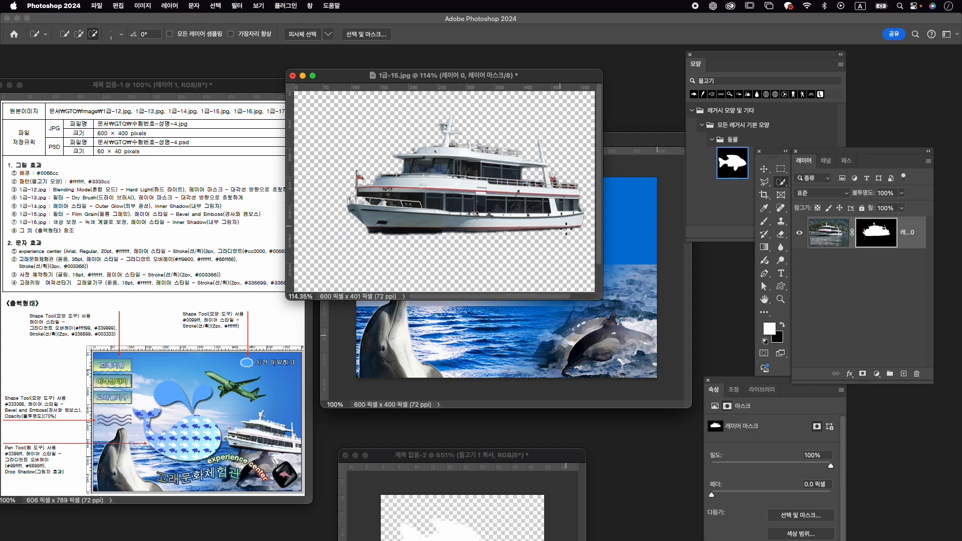
pyautogui.scroll(3, 431, 229)
pyautogui.click(766, 222)
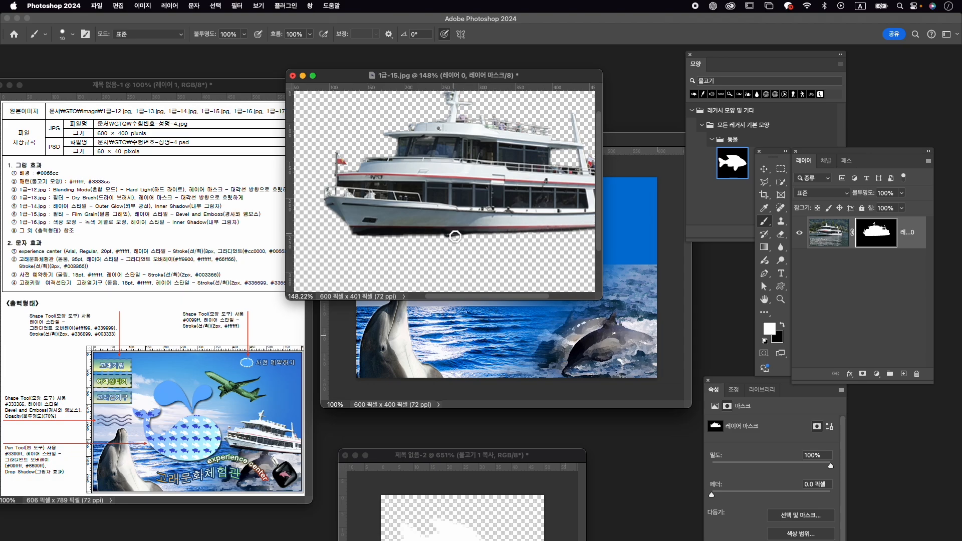
pyautogui.press('x')
# - Move the masked ship into the question 4 composition, over the two dolphins in the sea, and close 1급-15.jpg
pyautogui.scroll(-5, 444, 232)
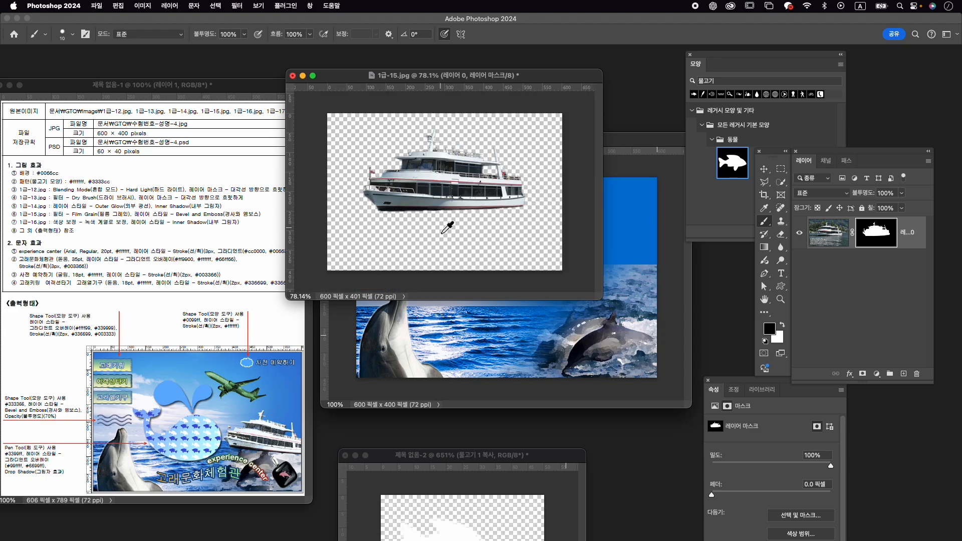
pyautogui.press('v')
pyautogui.moveTo(452, 185); pyautogui.dragTo(640, 302)
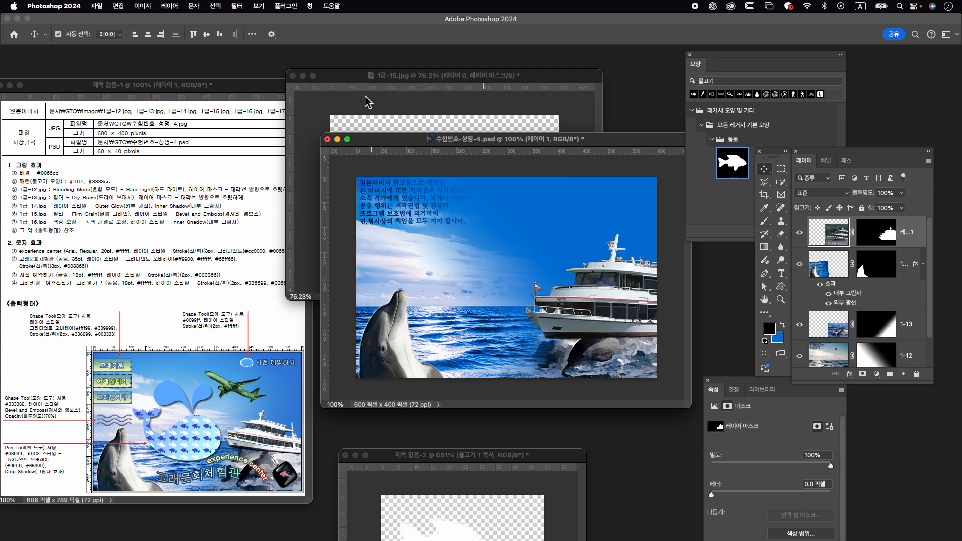
pyautogui.click(292, 76)
pyautogui.click(518, 219)
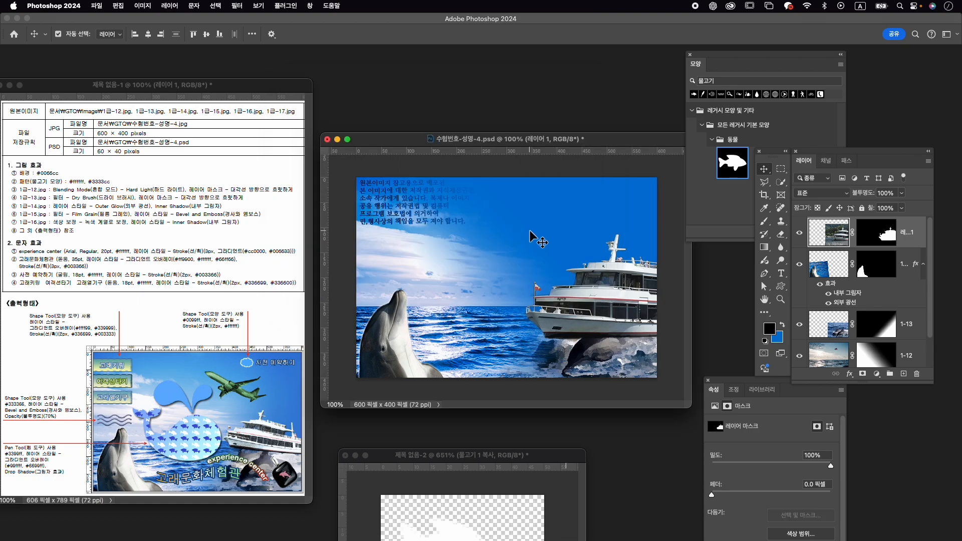
# - Rename the ship's layer as 1-15
pyautogui.doubleClick(908, 232)
pyautogui.write('1-')
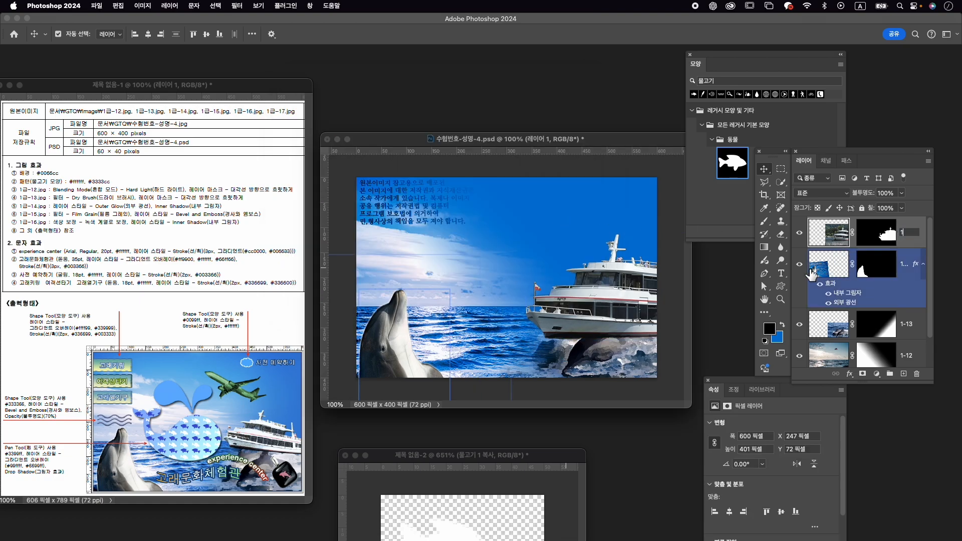
pyautogui.write('1')
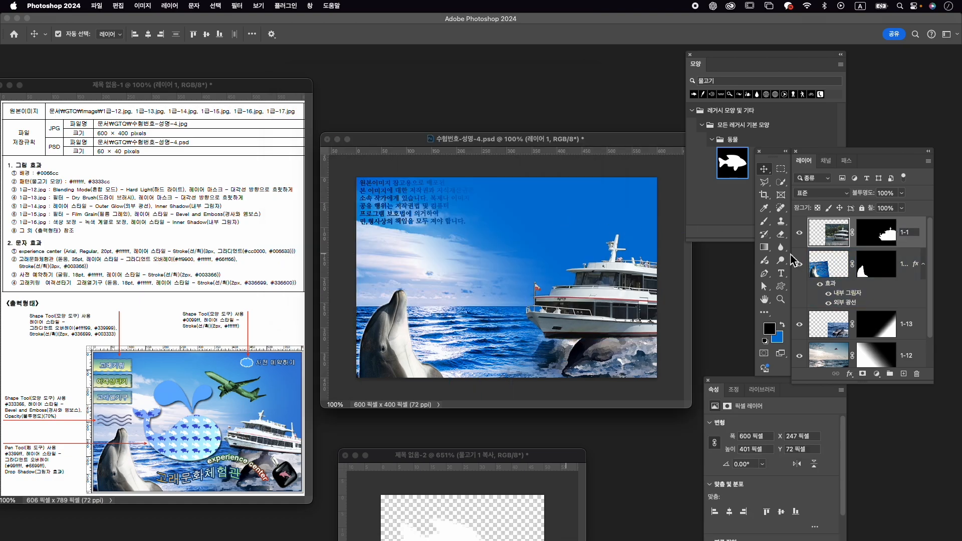
pyautogui.write('5')
pyautogui.press('Return')
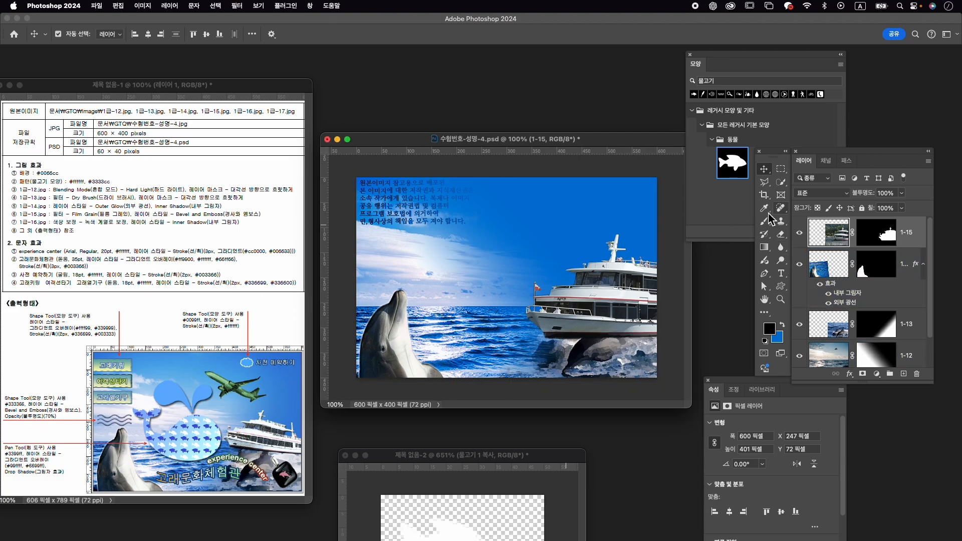
# - Open the Film Grain filter for layer 1-15 in the Filter Gallery
pyautogui.click(237, 6)
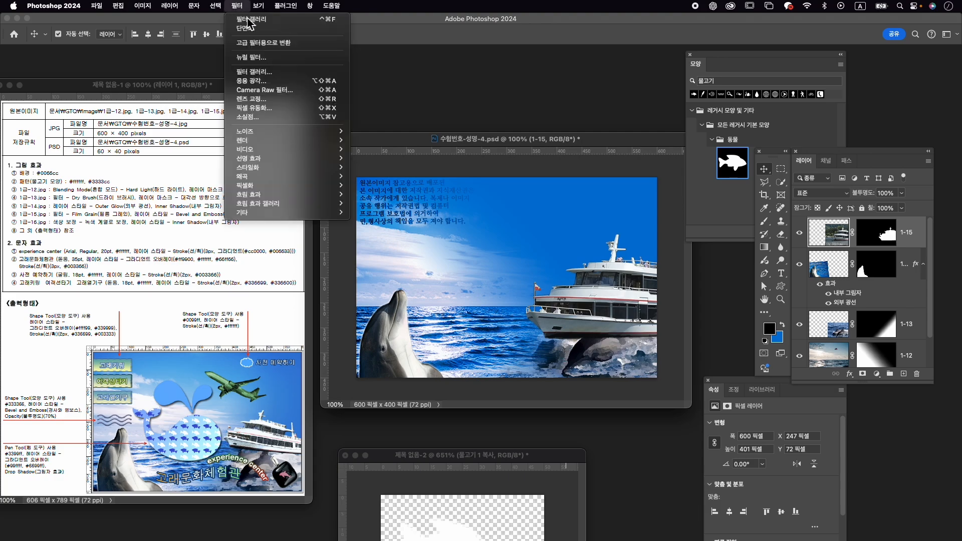
pyautogui.click(281, 74)
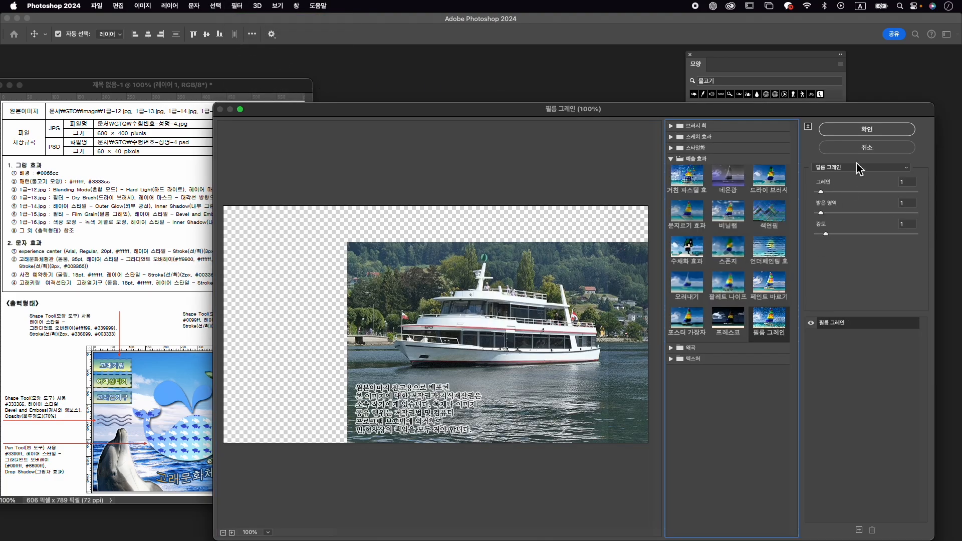
# - Apply the Film Grain filter to the 1-15 ship layer and add a Bevel and Emboss layer style
pyautogui.click(891, 130)
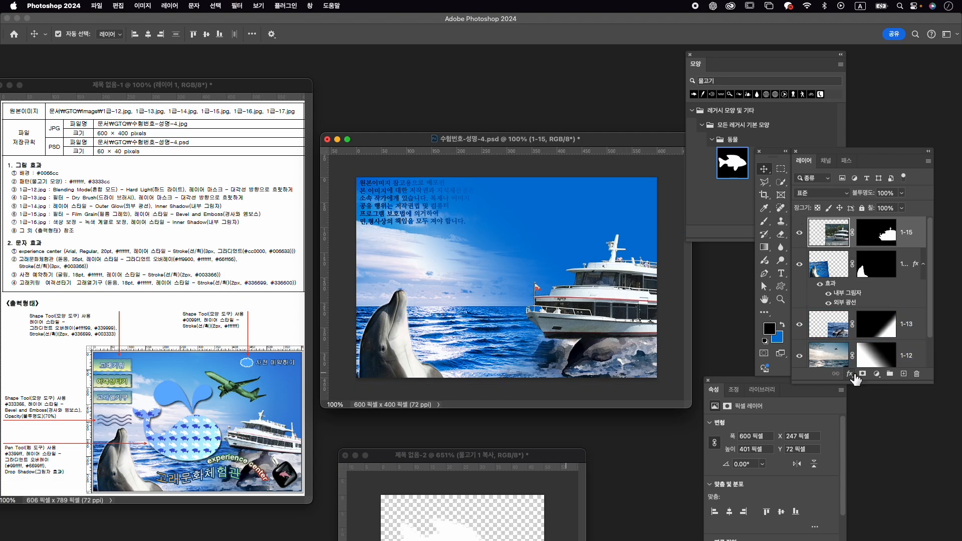
pyautogui.click(849, 374)
pyautogui.click(877, 401)
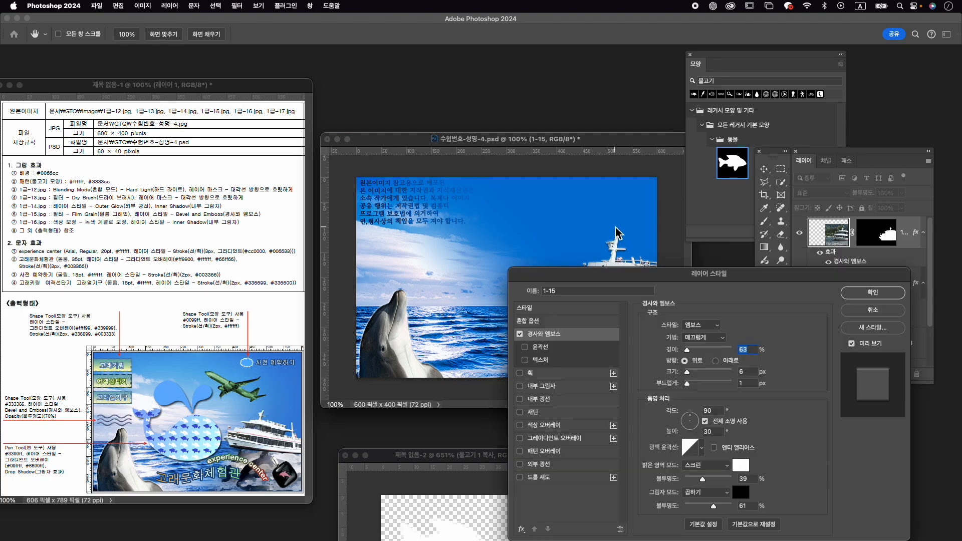
pyautogui.click(867, 301)
# - Scale the ship on layer 1-15 to 63.20%, rotate it 6.55° and place it above the rocks at the canvas's right edge
pyautogui.hotkey('ctrl', 't')
pyautogui.moveTo(480, 214); pyautogui.dragTo(520, 258)
pyautogui.moveTo(601, 299); pyautogui.dragTo(548, 295)
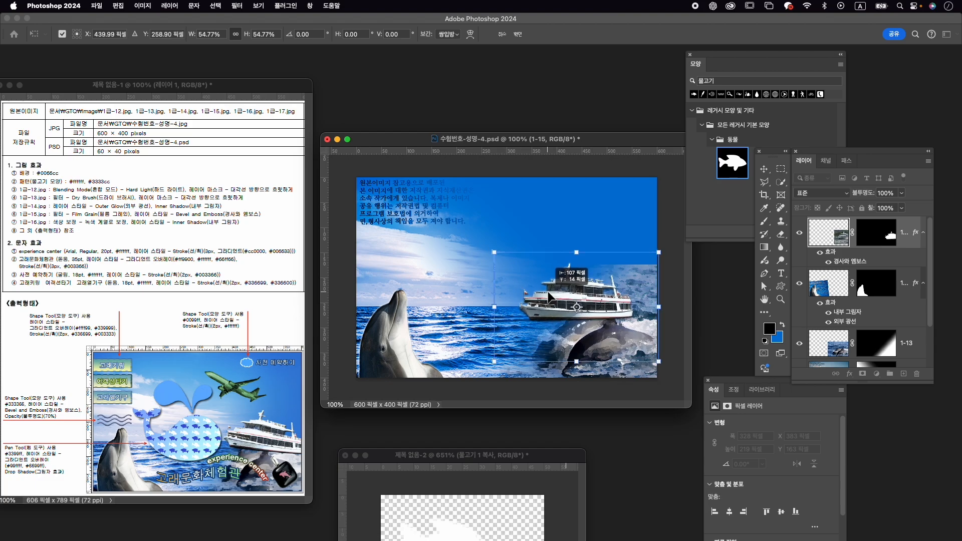
pyautogui.moveTo(681, 245); pyautogui.dragTo(675, 235)
pyautogui.moveTo(595, 284); pyautogui.dragTo(619, 271)
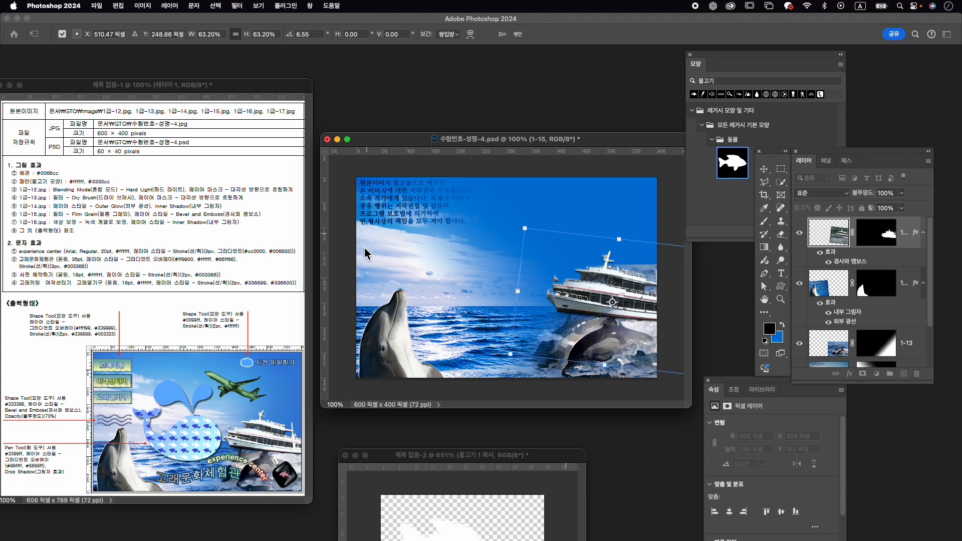
pyautogui.press('Left')
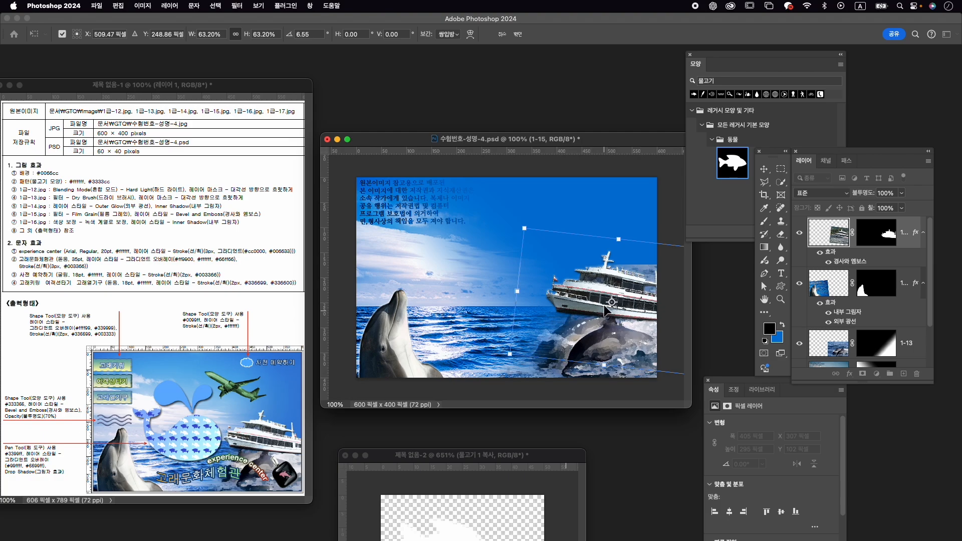
pyautogui.press('Return')
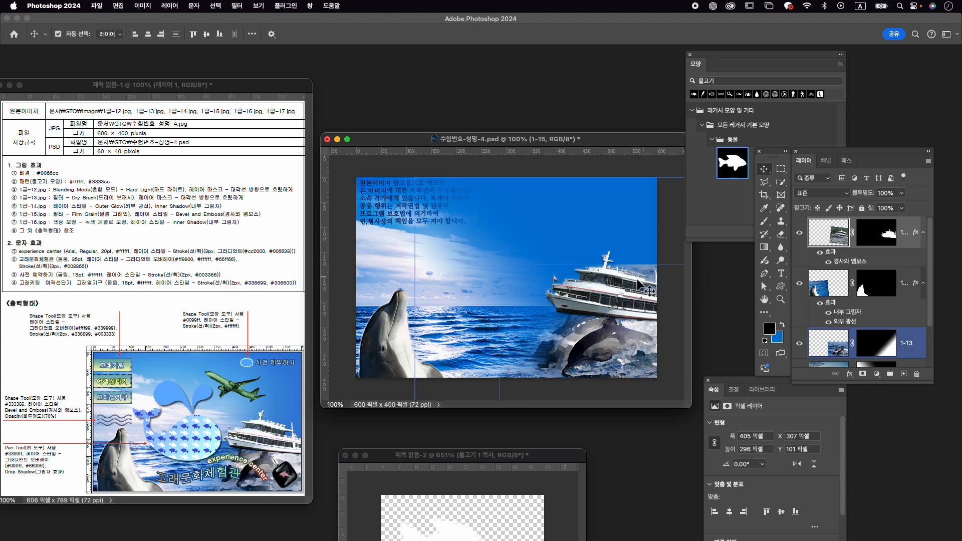
# - Redraw the diagonal black-to-white gradient on layer 1-13's mask, shifting the fade toward the ship and the right-hand dolphin
pyautogui.click(875, 310)
pyautogui.click(917, 341)
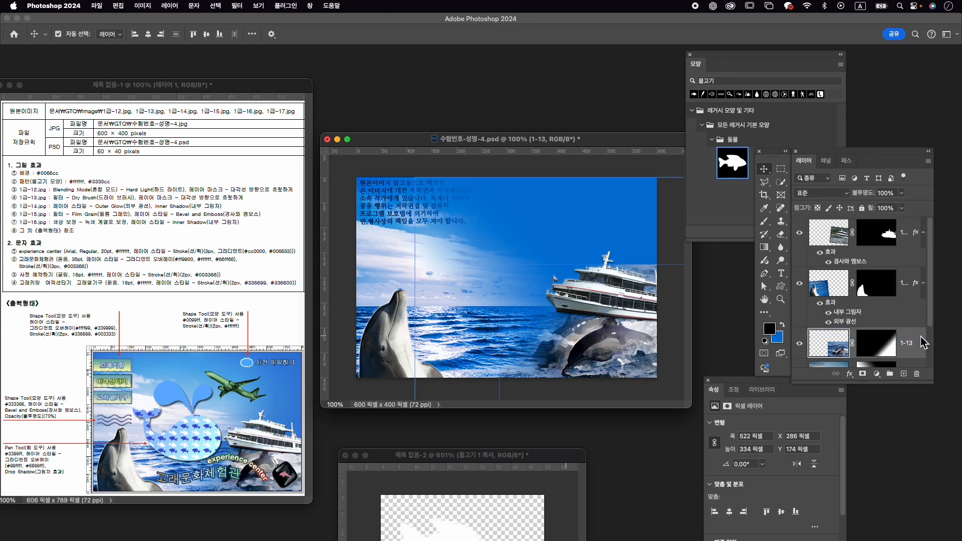
pyautogui.click(877, 350)
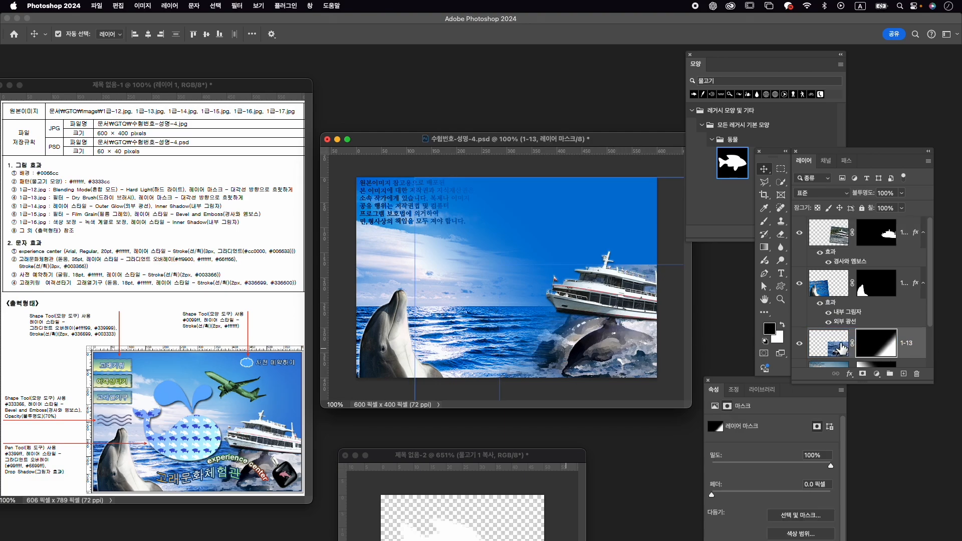
pyautogui.press('g')
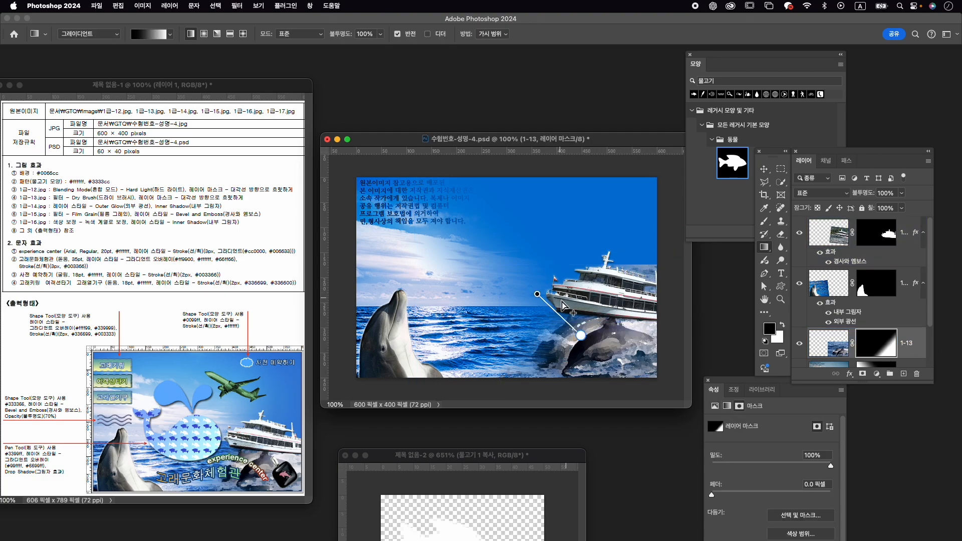
pyautogui.moveTo(556, 308); pyautogui.dragTo(603, 319)
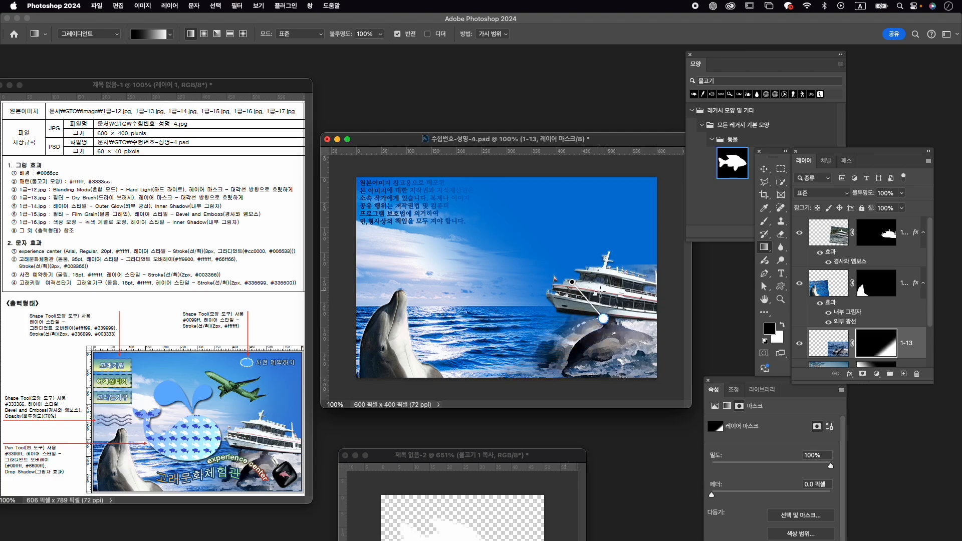
pyautogui.press('x')
pyautogui.press('v')
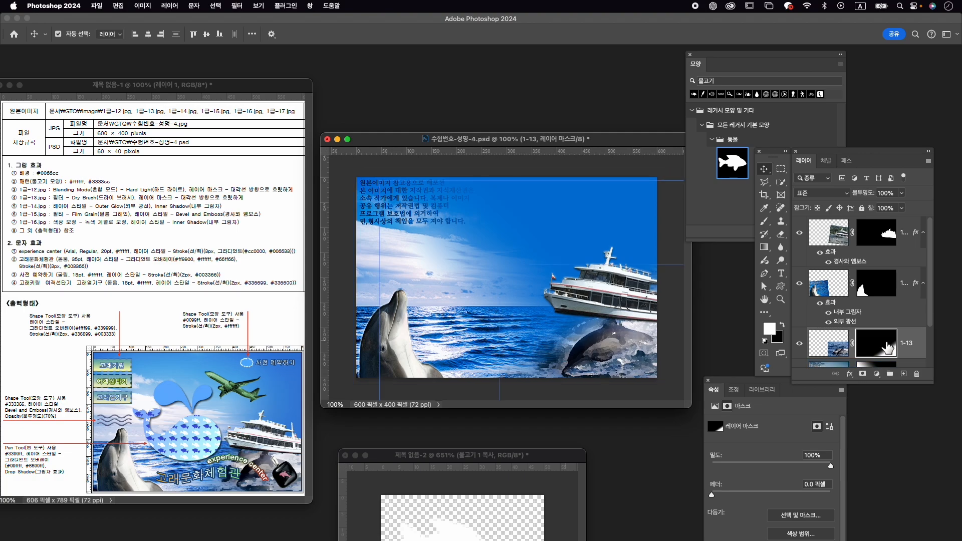
# - Paint white on layer 1-13's mask around the right-hand dolphin with a 50 px Soft Round brush at 32% opacity
pyautogui.press('b')
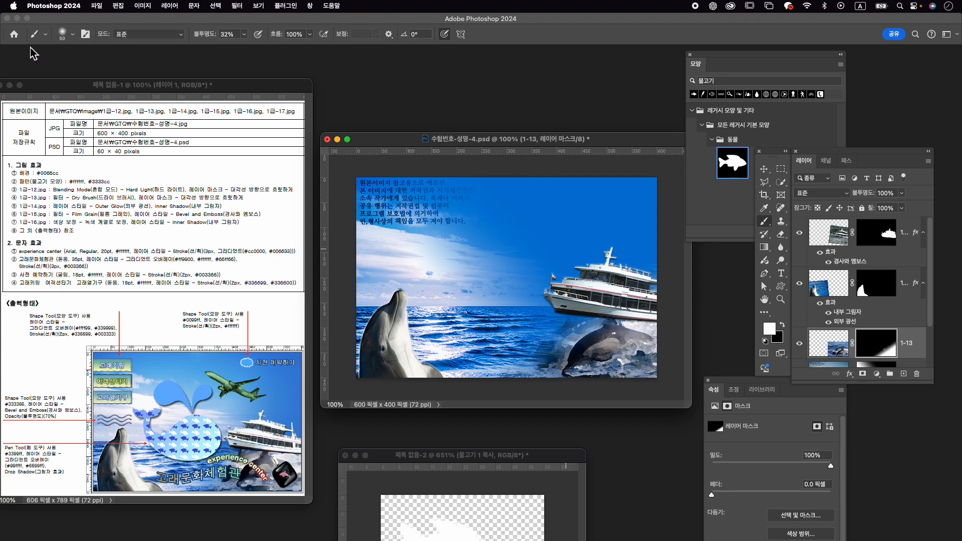
pyautogui.click(73, 36)
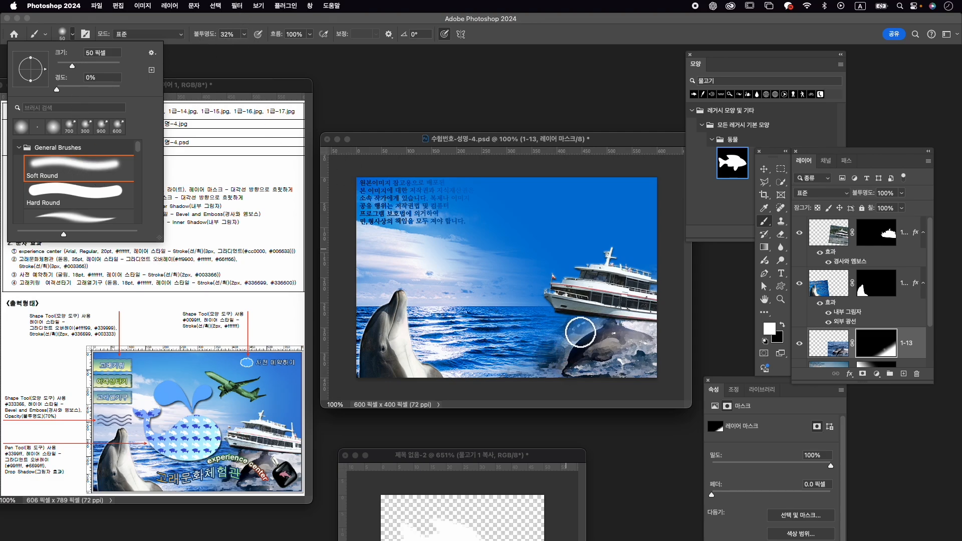
pyautogui.click(580, 332)
pyautogui.moveTo(611, 324); pyautogui.dragTo(548, 363)
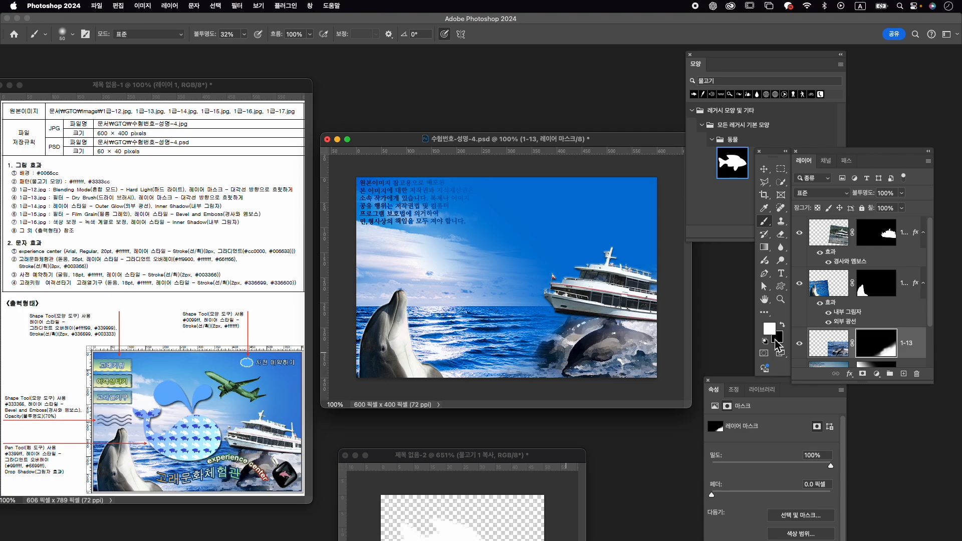
# - Make layer 1-15 active, open 1급-16.jpg from the Image folder and place its window over the composition
pyautogui.click(829, 233)
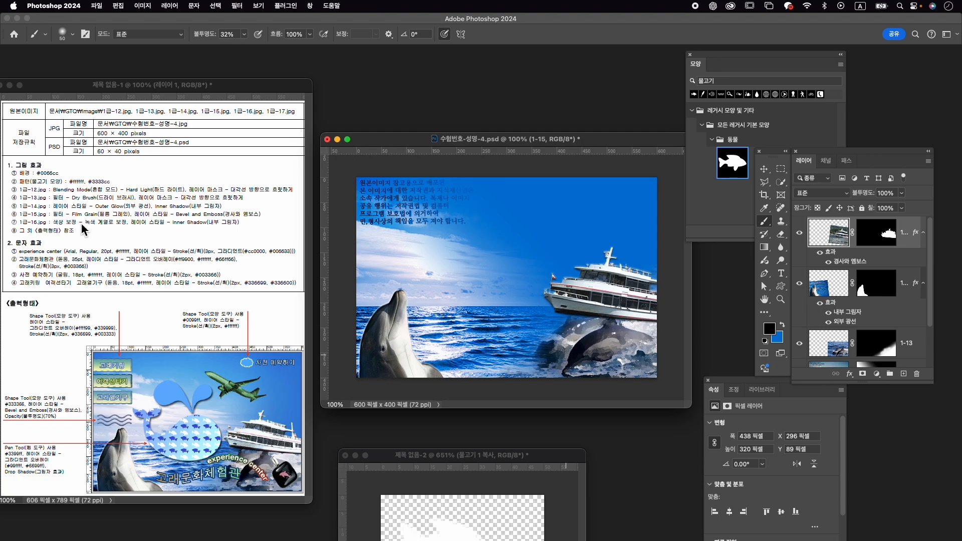
pyautogui.press('super+o')
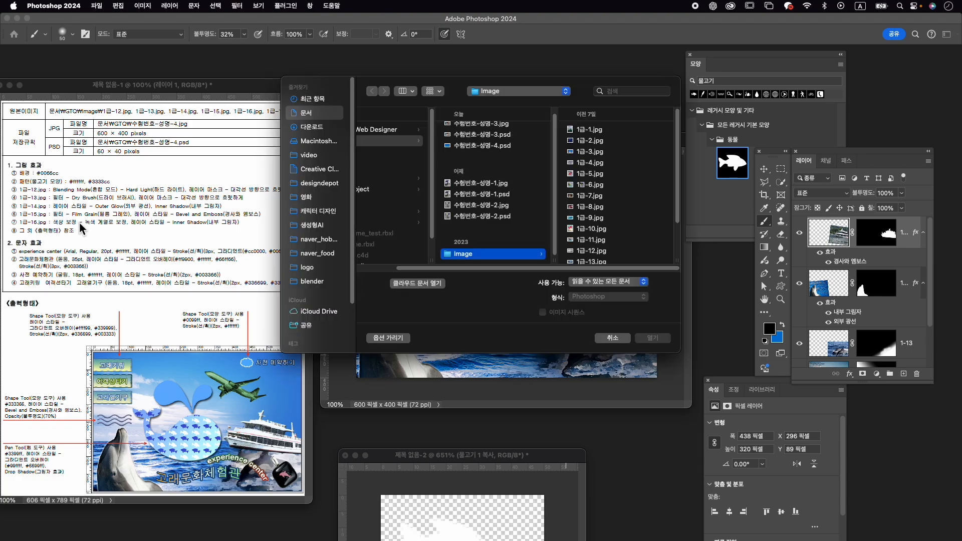
pyautogui.scroll(-5, 606, 248)
pyautogui.click(606, 246)
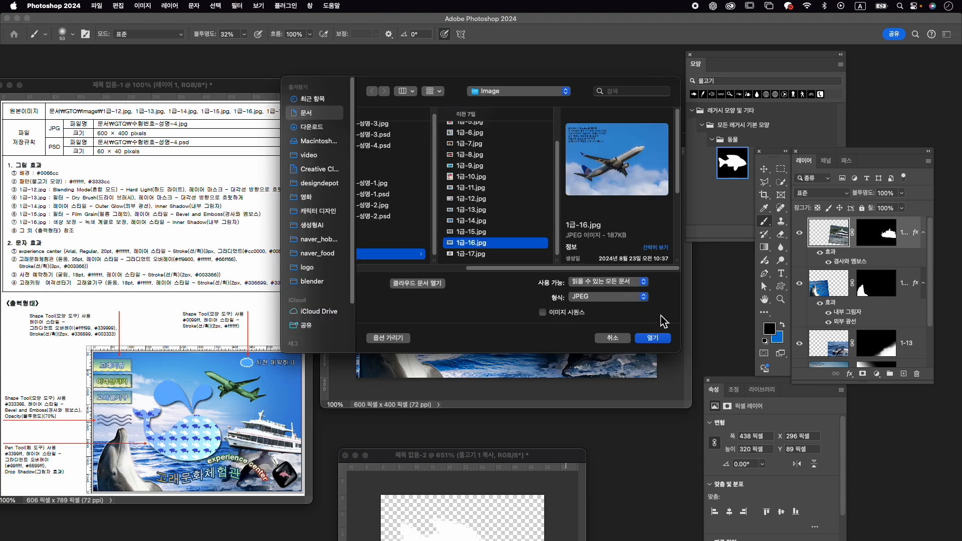
pyautogui.click(664, 346)
pyautogui.moveTo(216, 98); pyautogui.dragTo(458, 93)
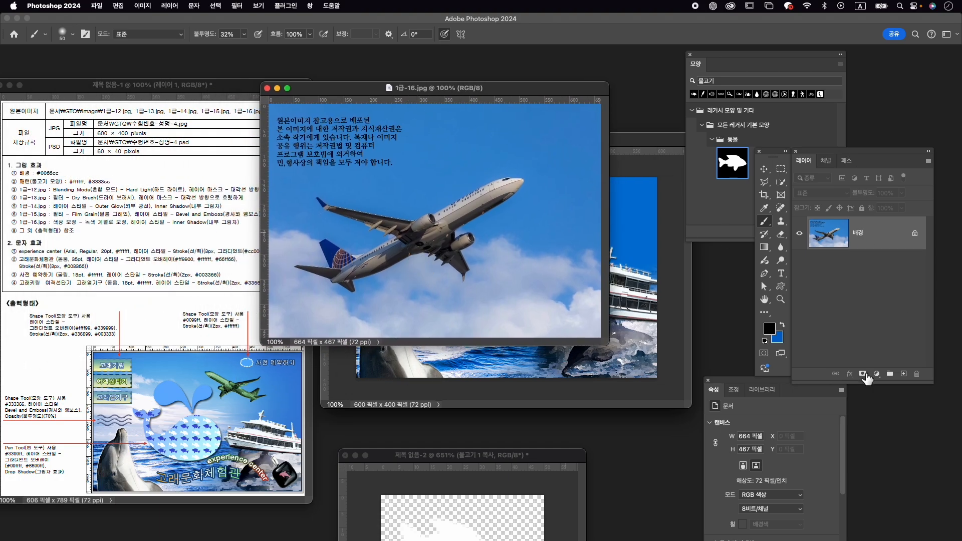
# - Select the airplane in 1급-16.jpg with the Object Selection tool
pyautogui.click(780, 182)
pyautogui.click(822, 180)
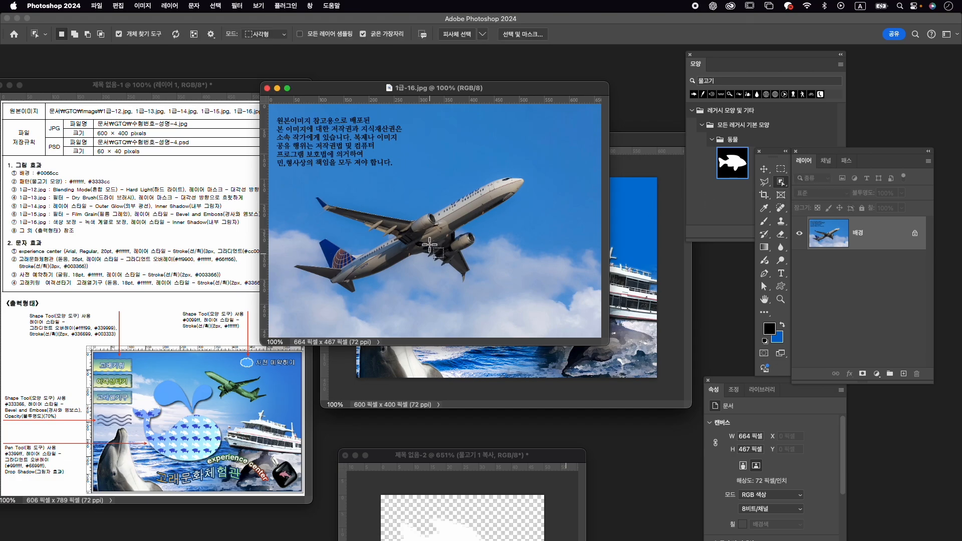
pyautogui.click(492, 217)
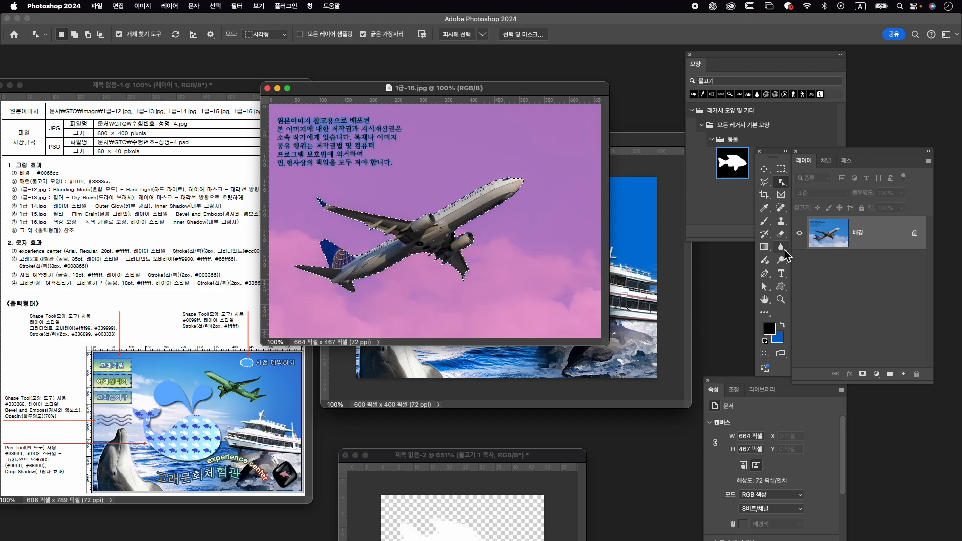
# - Add a colorized Hue/Saturation adjustment to the selected airplane with hue 116, saturation 35 and lightness -3
pyautogui.click(876, 374)
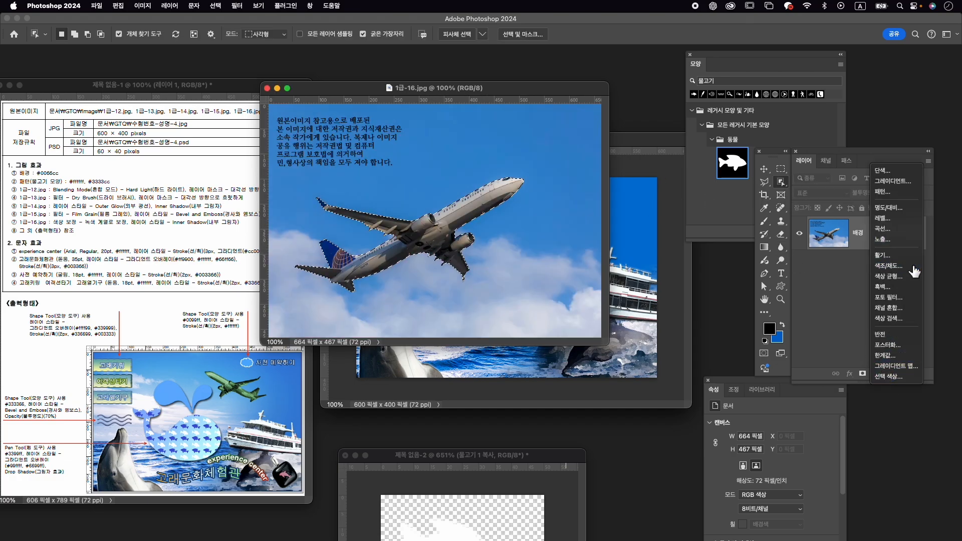
pyautogui.click(896, 266)
pyautogui.moveTo(770, 390); pyautogui.dragTo(714, 237)
pyautogui.click(721, 359)
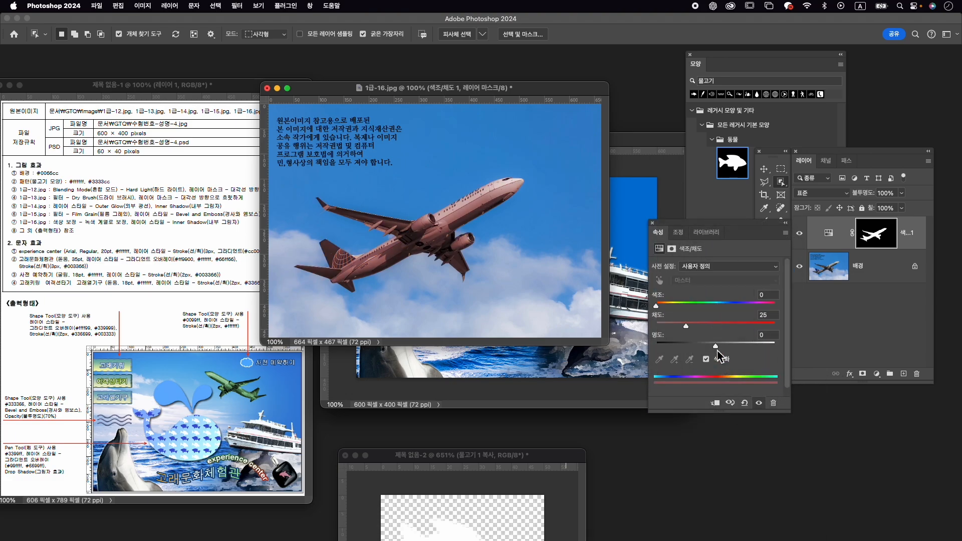
pyautogui.click(696, 304)
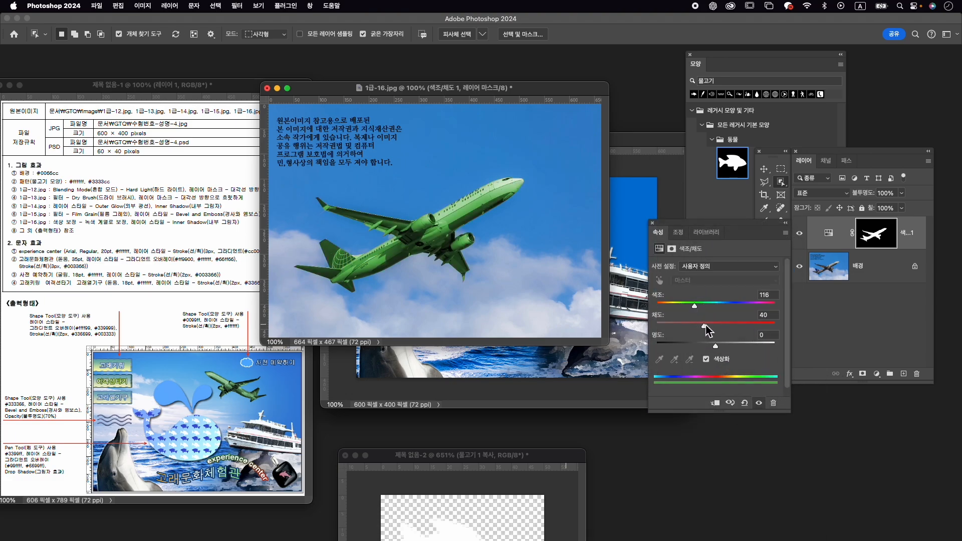
pyautogui.moveTo(716, 346); pyautogui.dragTo(719, 350)
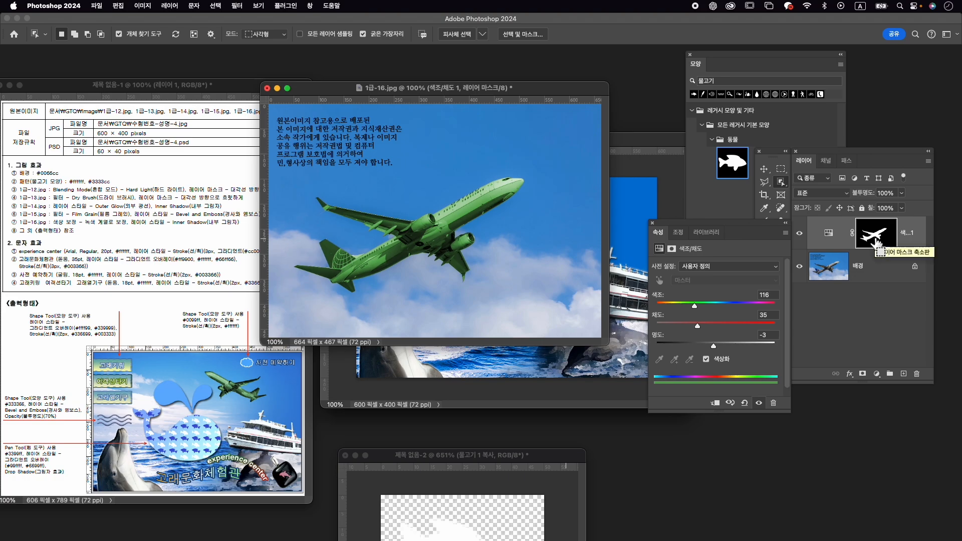
# - Mask the airplane photo using the adjustment mask's selection, and stamp the visible green airplane onto a new layer
pyautogui.keyDown('super'); pyautogui.click(875, 244); pyautogui.keyUp('super')
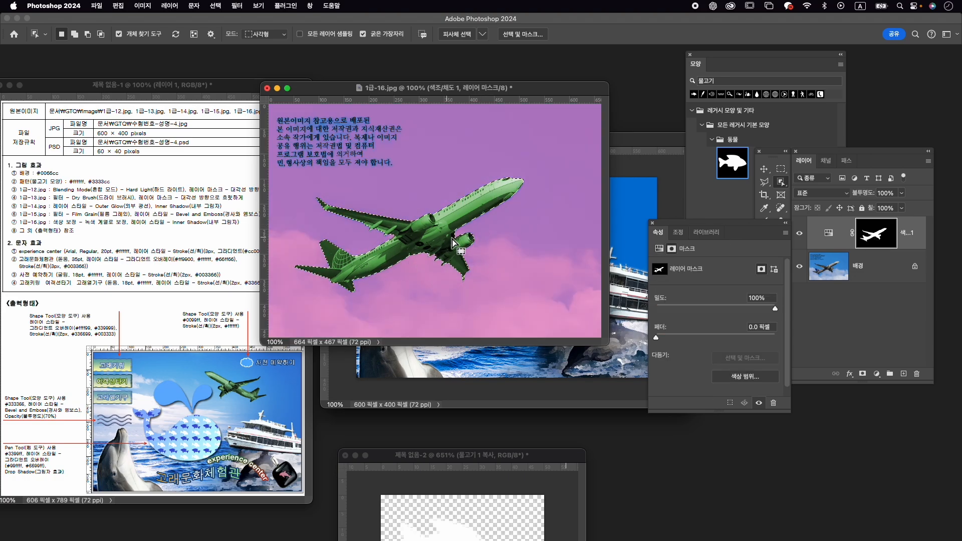
pyautogui.click(887, 269)
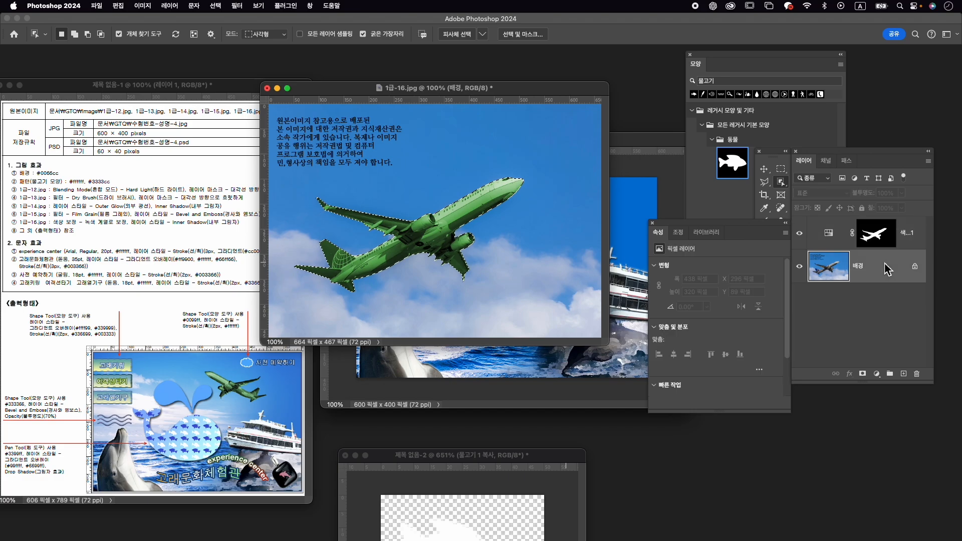
pyautogui.click(862, 374)
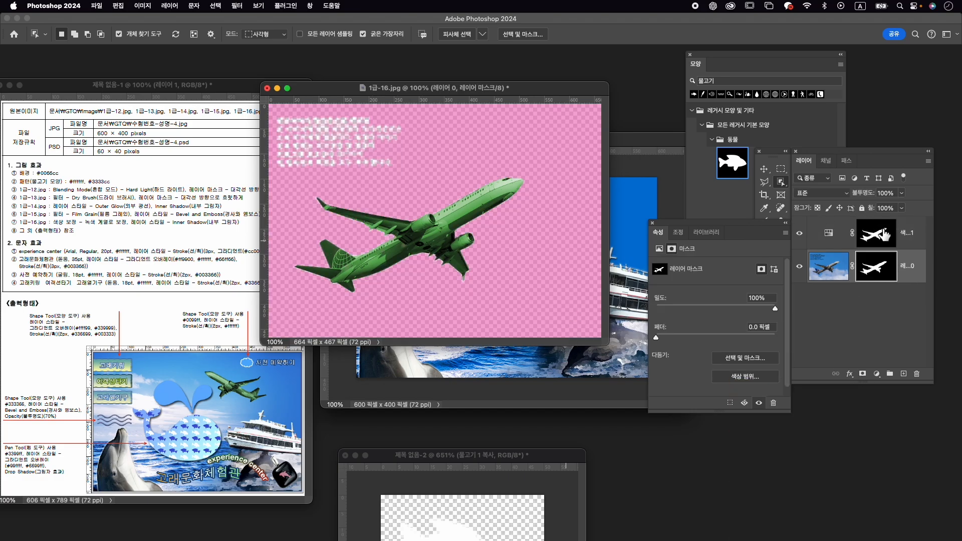
pyautogui.click(917, 235)
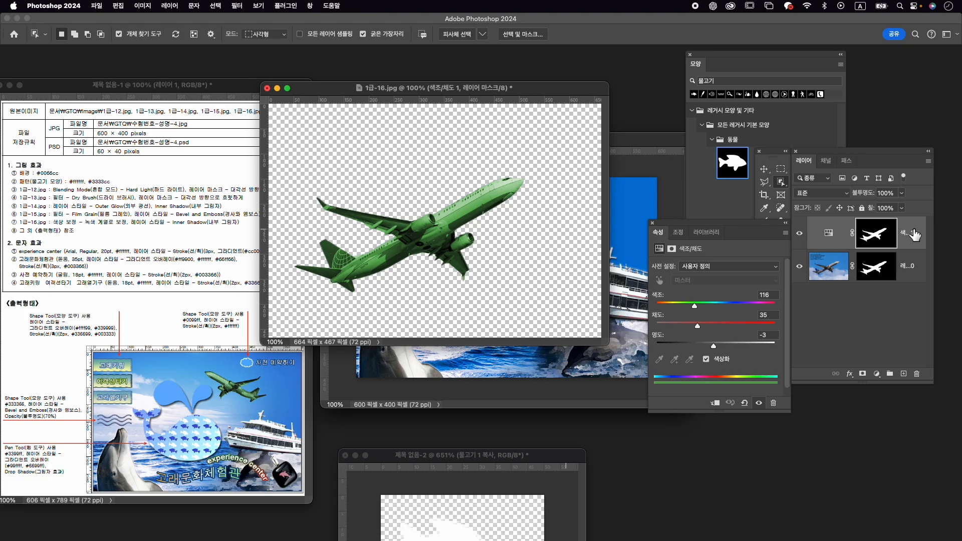
pyautogui.press('super+alt+shift+e')
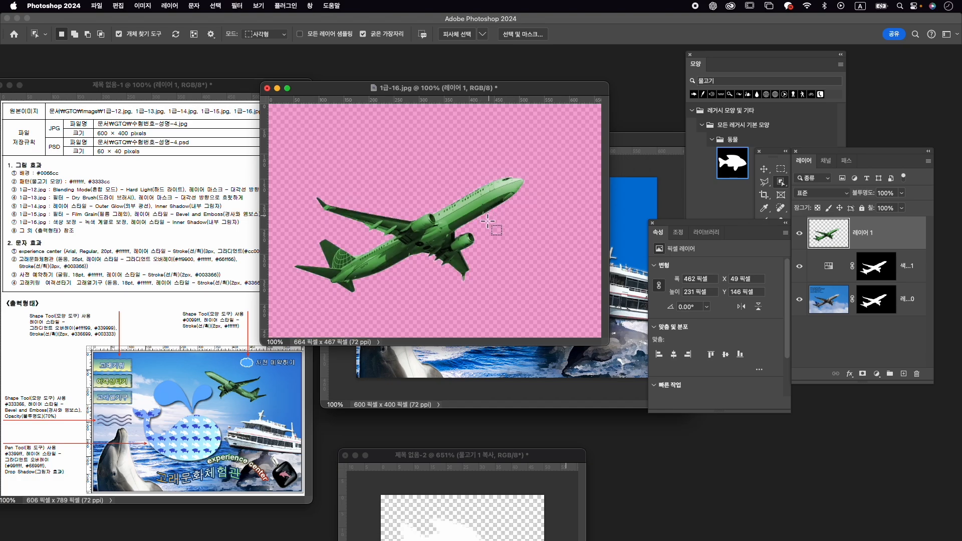
# - Move the merged green airplane into 수험번호-성명-4.psd and close 1급-16.jpg
pyautogui.press('v')
pyautogui.moveTo(490, 220); pyautogui.dragTo(631, 258)
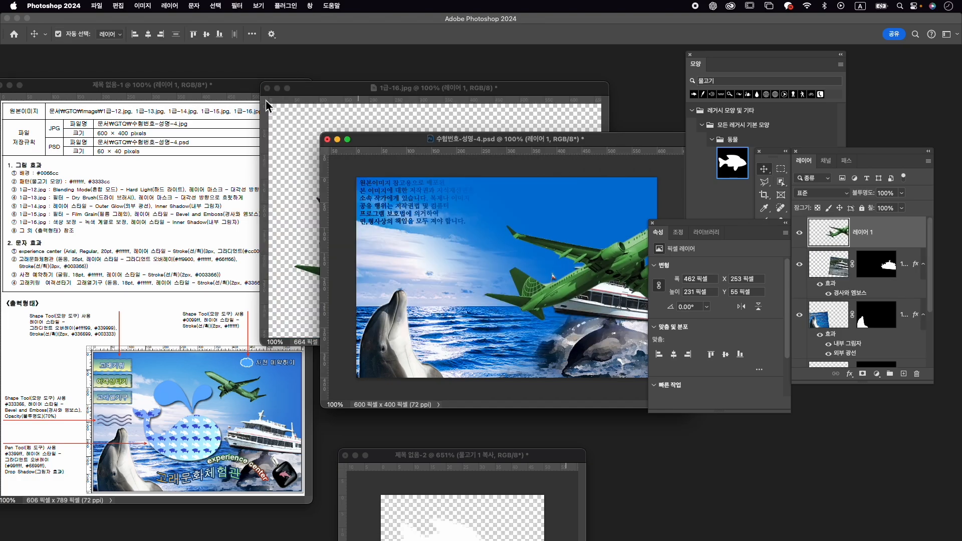
pyautogui.click(267, 88)
pyautogui.click(503, 223)
pyautogui.click(888, 264)
# - Rename the airplane layer as 1-16
pyautogui.doubleClick(865, 232)
pyautogui.write('1-1')
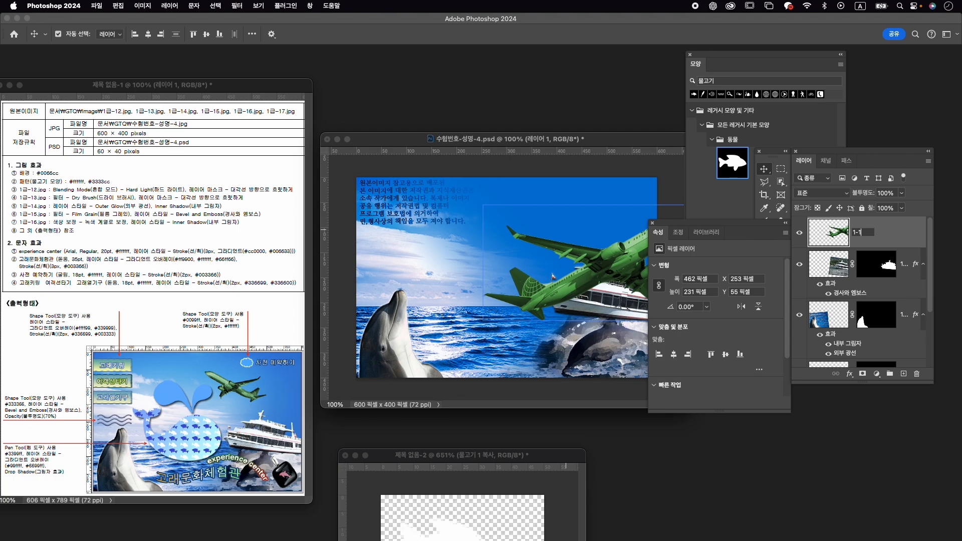
pyautogui.write('6')
pyautogui.press('Return')
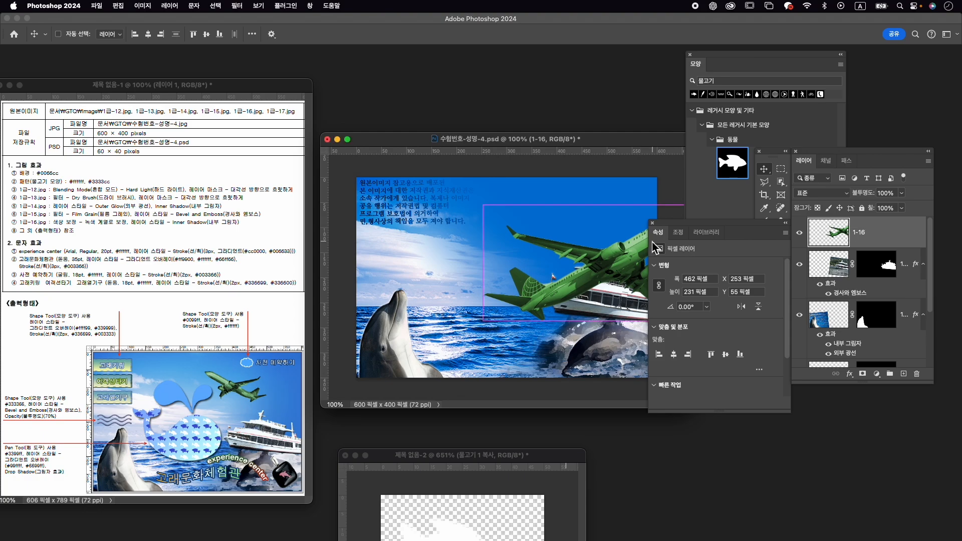
# - Flip the airplane horizontally, shrink it to about 195 by 97 pixels and place it in the sky above the ship
pyautogui.hotkey('ctrl', 't')
pyautogui.moveTo(598, 252); pyautogui.dragTo(521, 246)
pyautogui.rightClick(567, 234)
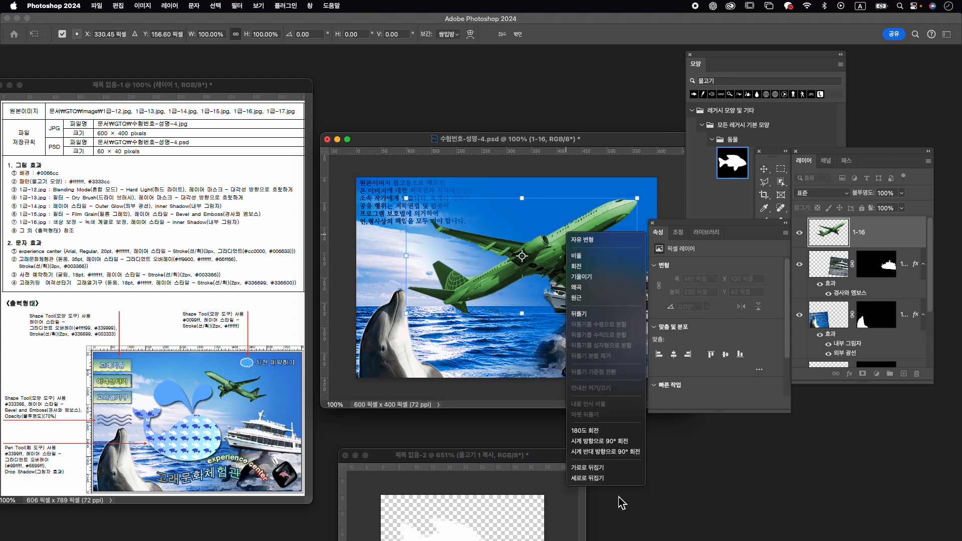
pyautogui.click(606, 468)
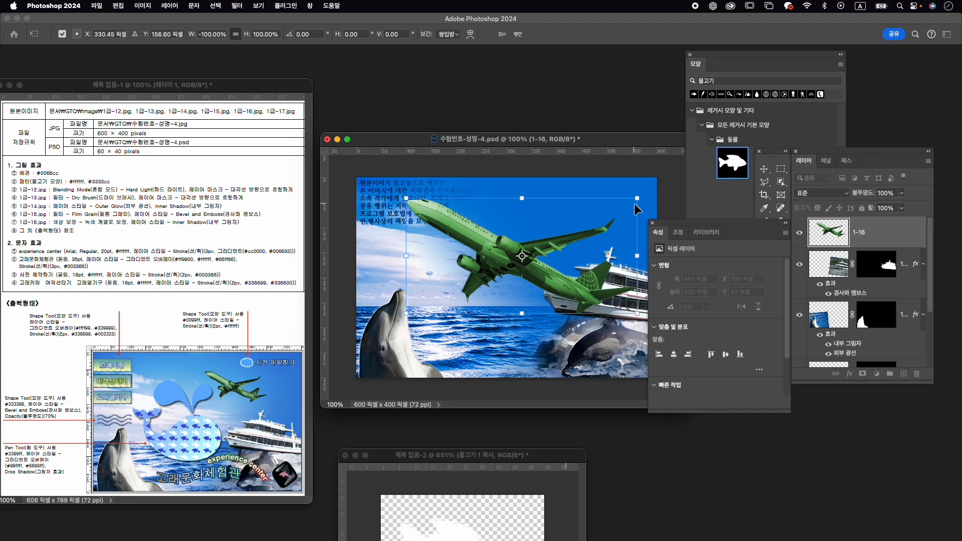
pyautogui.moveTo(639, 203); pyautogui.dragTo(586, 228)
pyautogui.moveTo(547, 261); pyautogui.dragTo(566, 232)
pyautogui.moveTo(603, 201); pyautogui.dragTo(585, 213)
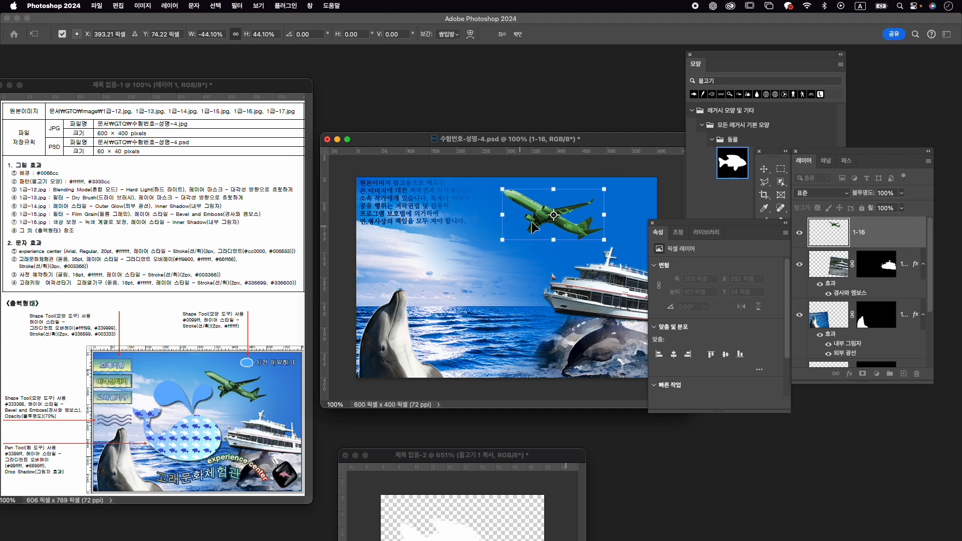
pyautogui.moveTo(533, 223); pyautogui.dragTo(533, 229)
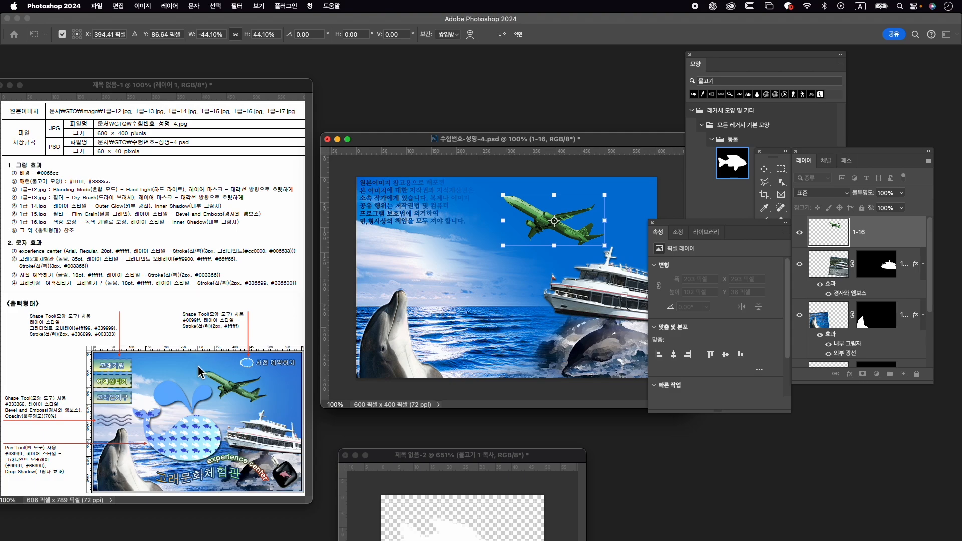
pyautogui.moveTo(540, 219); pyautogui.dragTo(551, 219)
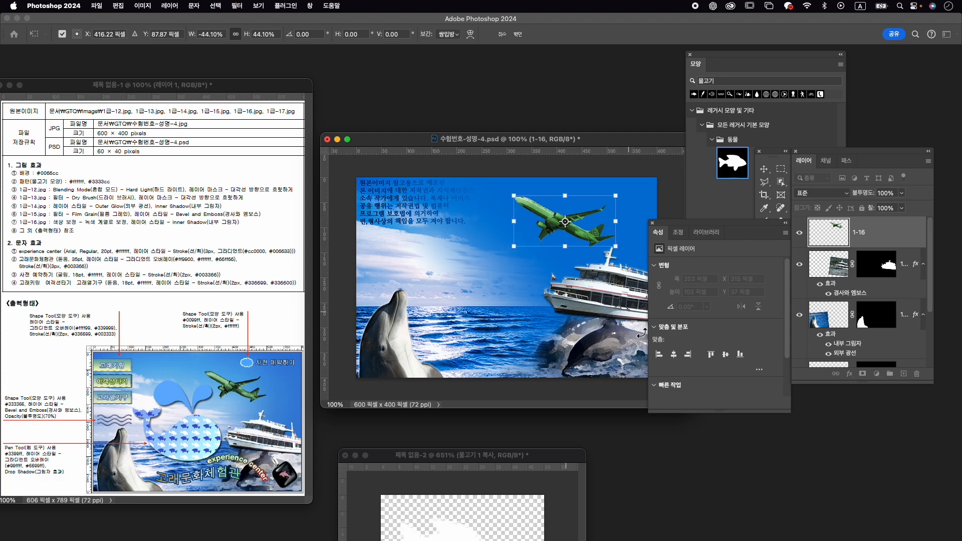
pyautogui.moveTo(620, 248); pyautogui.dragTo(616, 244)
pyautogui.press('Return')
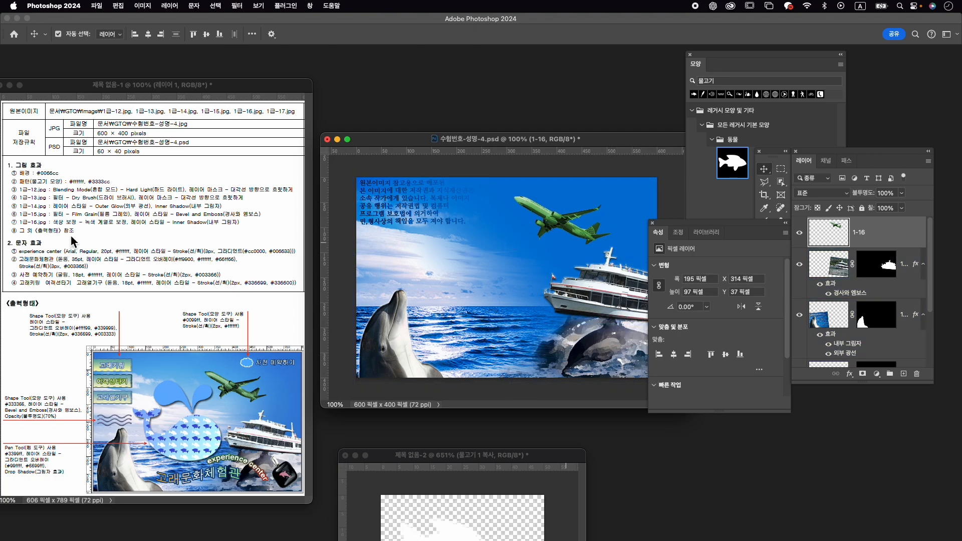
# - Add an Inner Shadow layer style to the airplane layer 1-16
pyautogui.click(849, 374)
pyautogui.click(867, 421)
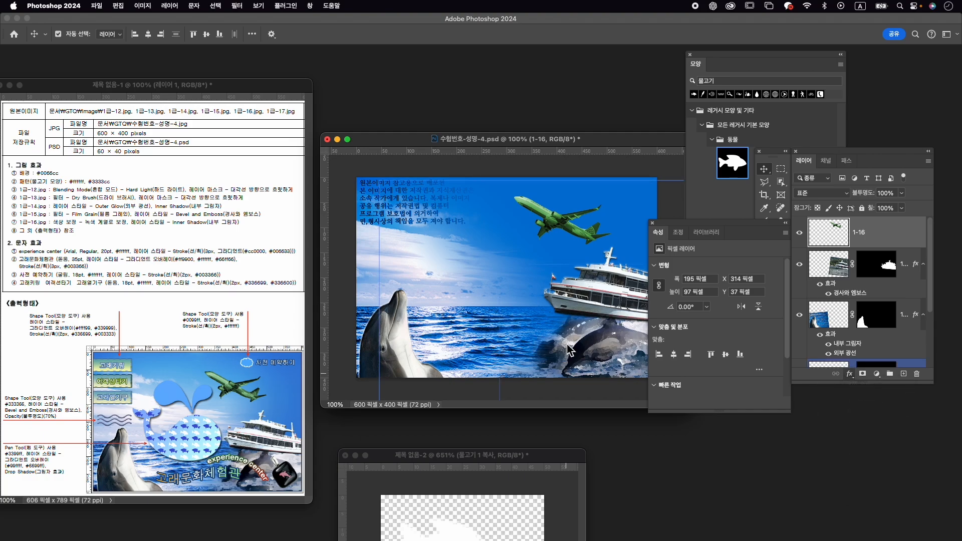
pyautogui.click(892, 293)
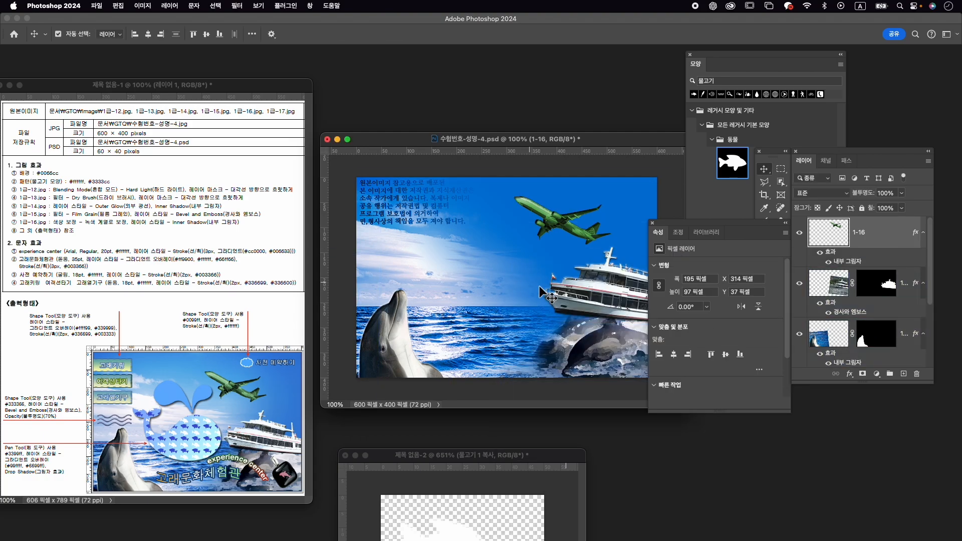
# - Open 1급-17.jpg from the Image folder and move its window beside the exam sheet
pyautogui.press('super+o')
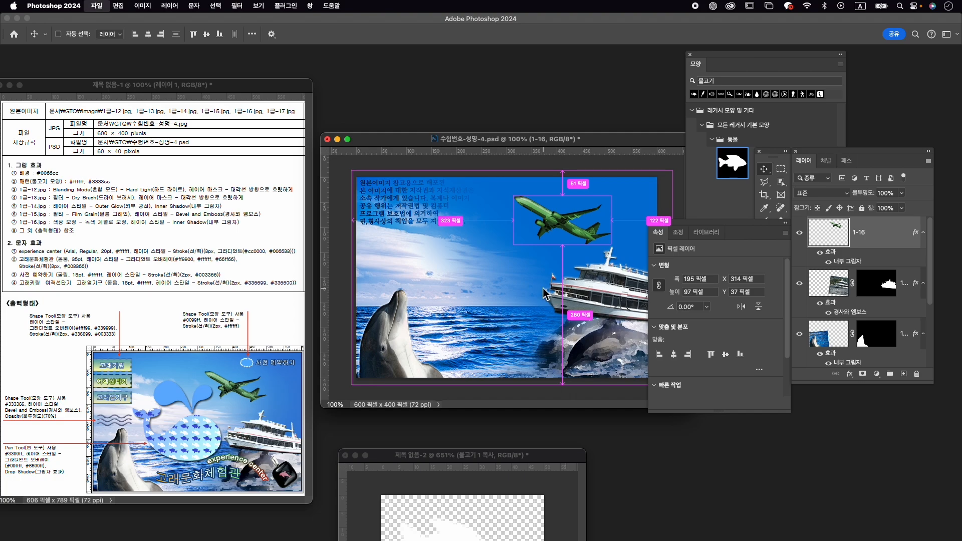
pyautogui.scroll(-3, 603, 245)
pyautogui.click(603, 253)
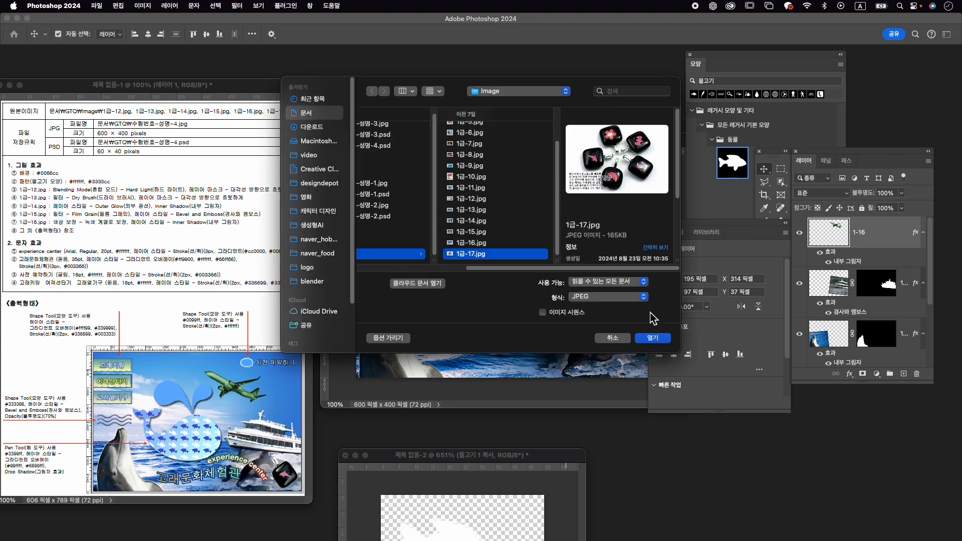
pyautogui.click(652, 338)
pyautogui.moveTo(249, 100); pyautogui.dragTo(555, 70)
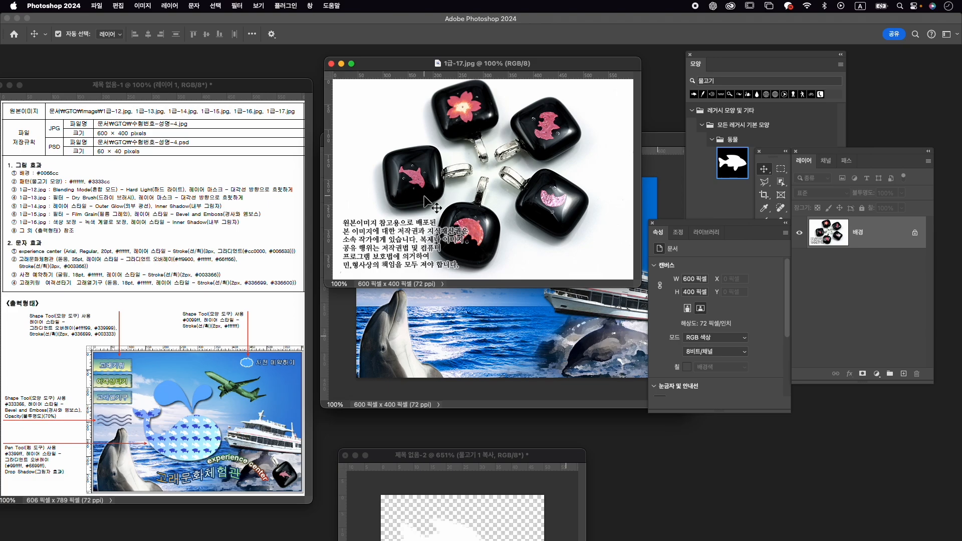
# - Select and mask the pink dolphin charm, move it into 수험번호-성명-4.psd and close 1급-17.jpg
pyautogui.click(781, 181)
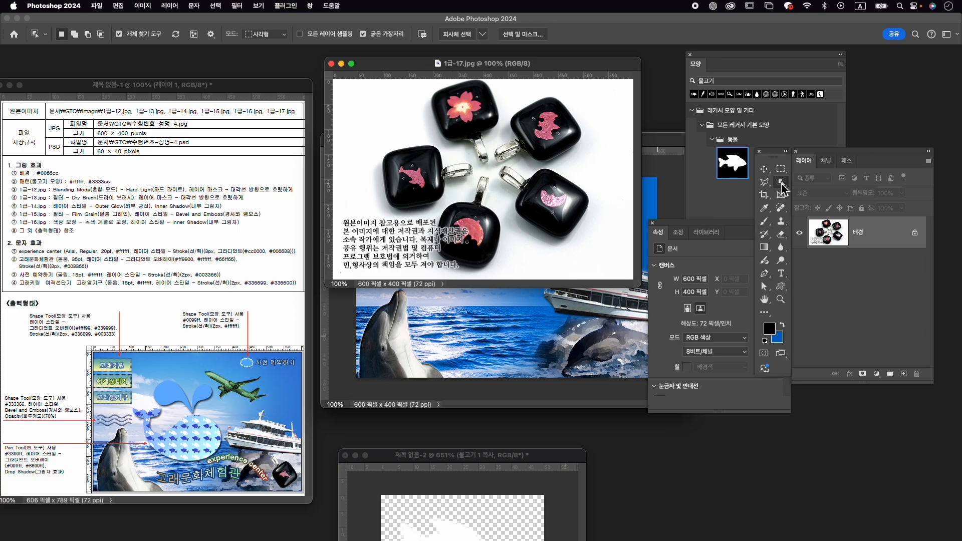
pyautogui.click(416, 178)
pyautogui.click(862, 374)
pyautogui.press('v')
pyautogui.moveTo(419, 177); pyautogui.dragTo(621, 371)
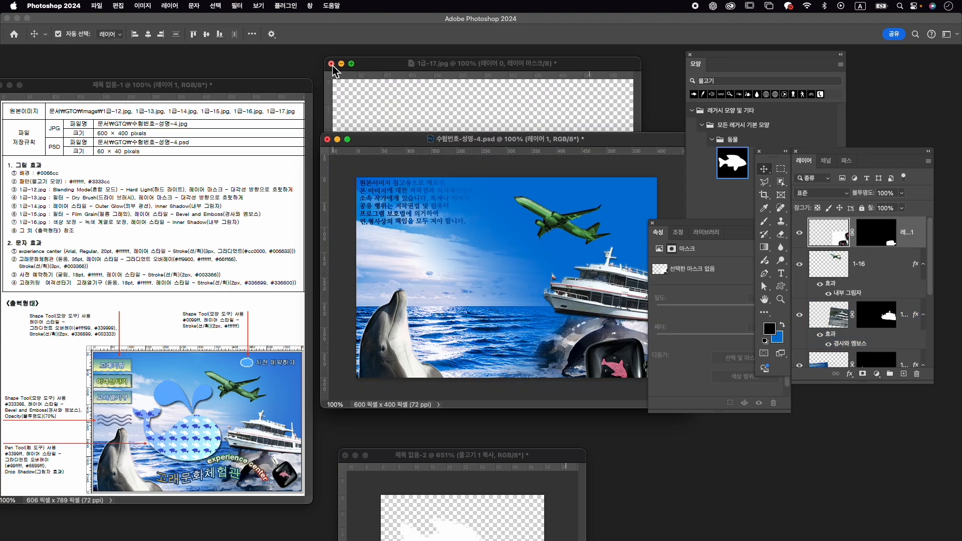
pyautogui.click(331, 63)
pyautogui.click(481, 224)
# - Scale the dolphin charm to about 52%, rotate it to about -120° and place it in the lower-right corner of the composite
pyautogui.press('super+t')
pyautogui.moveTo(621, 353); pyautogui.dragTo(579, 300)
pyautogui.moveTo(485, 242); pyautogui.dragTo(652, 375)
pyautogui.moveTo(607, 328); pyautogui.dragTo(546, 304)
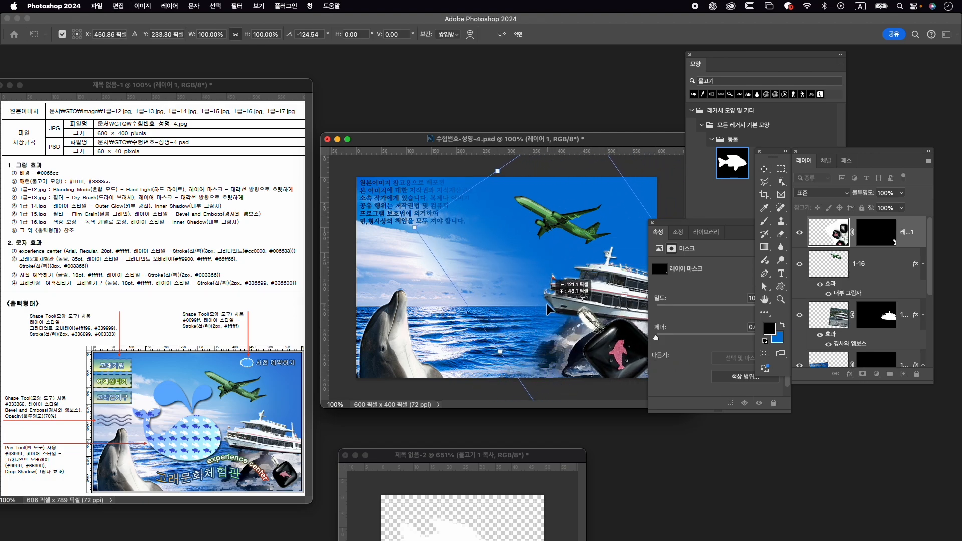
pyautogui.moveTo(415, 228); pyautogui.dragTo(447, 244)
pyautogui.moveTo(695, 230); pyautogui.dragTo(773, 379)
pyautogui.moveTo(611, 309); pyautogui.dragTo(642, 323)
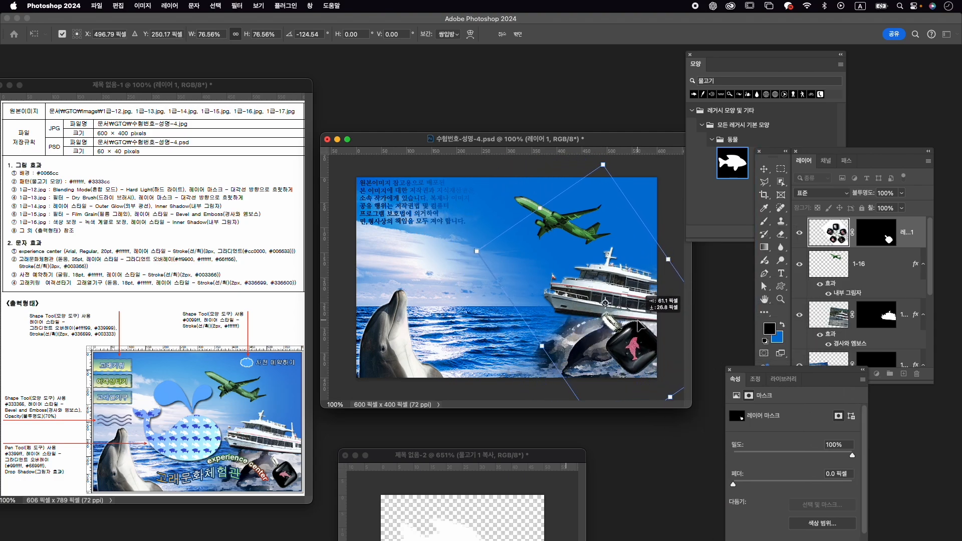
pyautogui.moveTo(540, 208); pyautogui.dragTo(569, 259)
pyautogui.moveTo(615, 343); pyautogui.dragTo(631, 356)
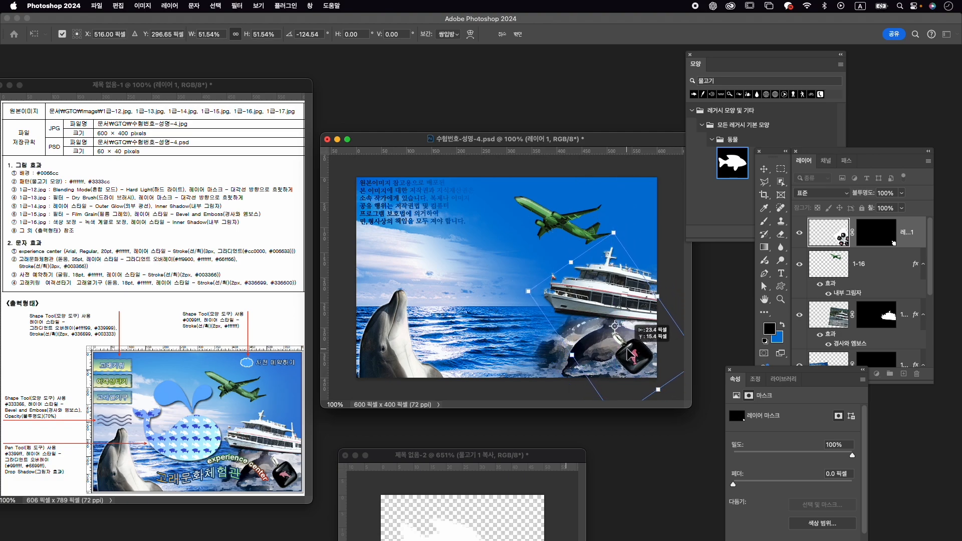
pyautogui.moveTo(671, 291); pyautogui.dragTo(687, 275)
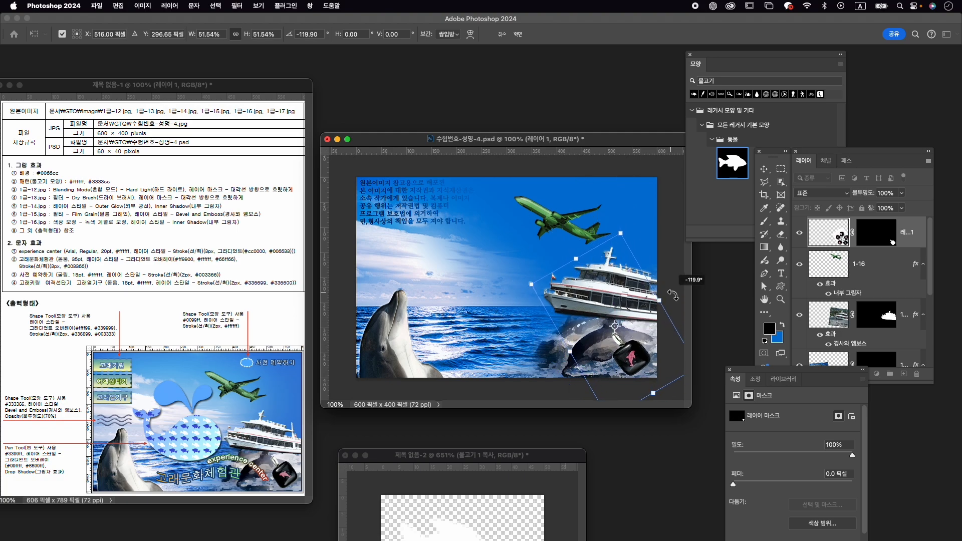
pyautogui.moveTo(668, 376); pyautogui.dragTo(671, 373)
pyautogui.press('Return')
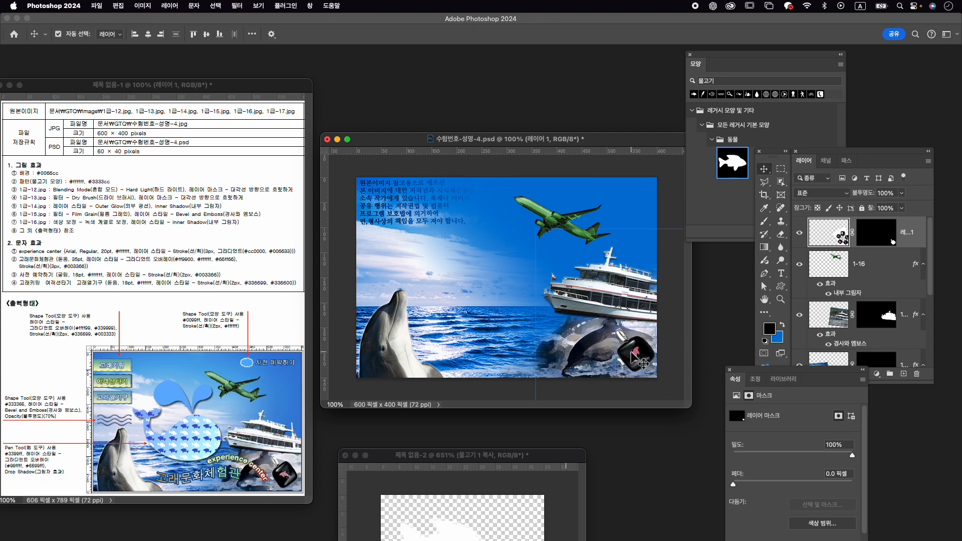
# - Rename the dolphin charm layer as 1-17
pyautogui.doubleClick(920, 233)
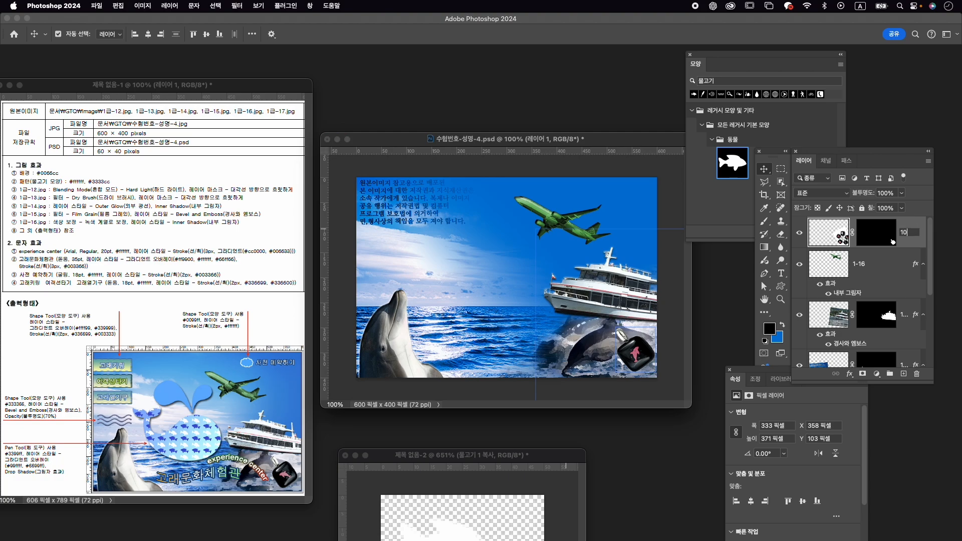
pyautogui.press('Return')
# - Flip the dolphin charm horizontally, and rotate it counterclockwise back into the lower-right corner to match the sheet's output example
pyautogui.press('super+t')
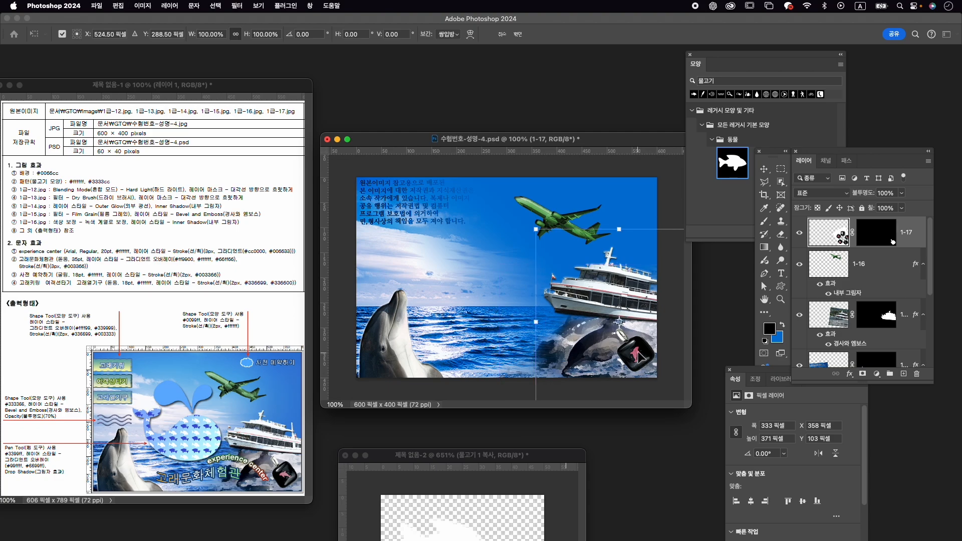
pyautogui.rightClick(639, 354)
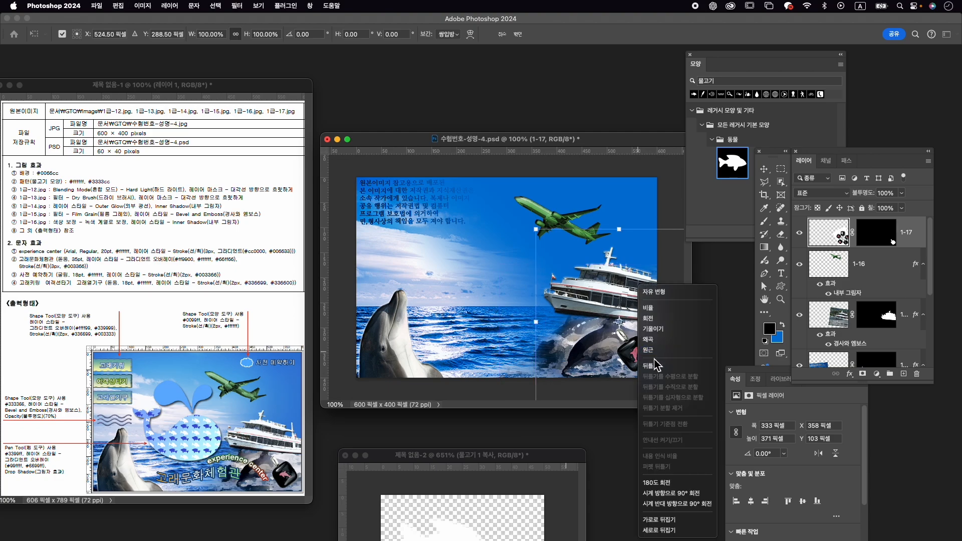
pyautogui.click(657, 521)
pyautogui.moveTo(518, 234); pyautogui.dragTo(562, 366)
pyautogui.moveTo(633, 349); pyautogui.dragTo(647, 355)
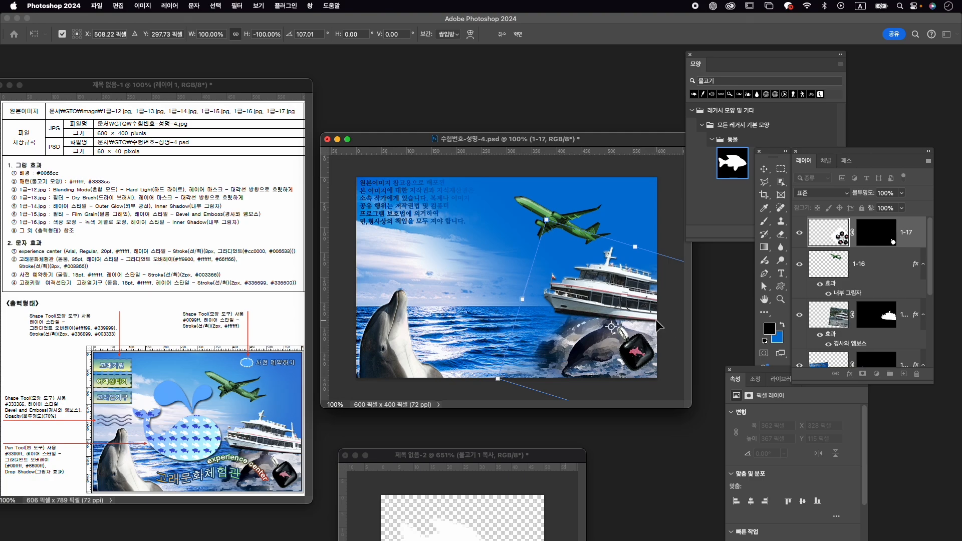
pyautogui.press('Return')
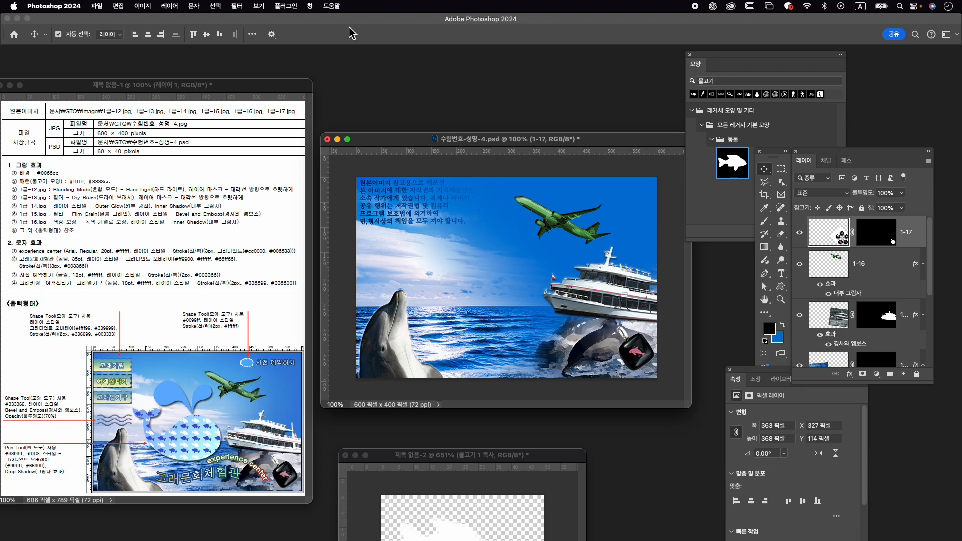
# - Search the shape presets for 배너
pyautogui.click(310, 6)
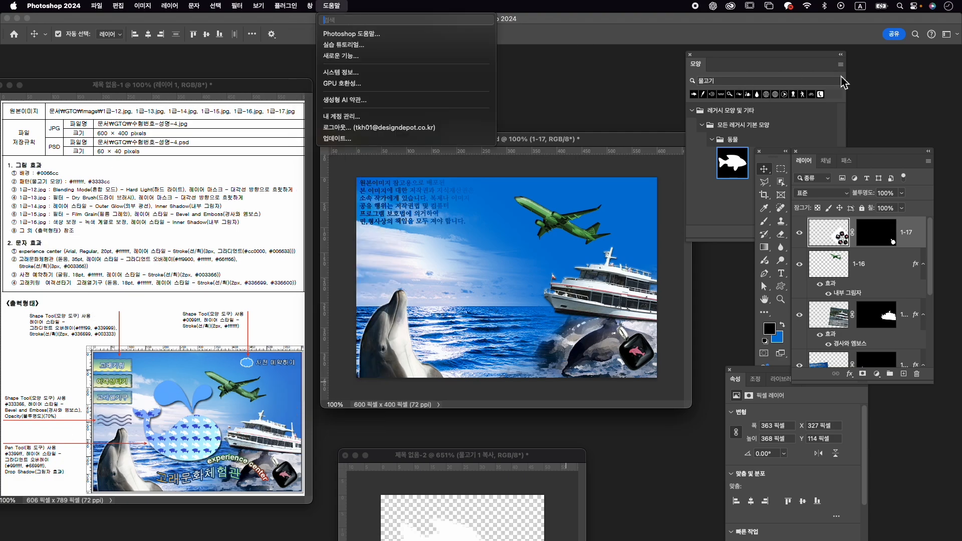
pyautogui.click(744, 81)
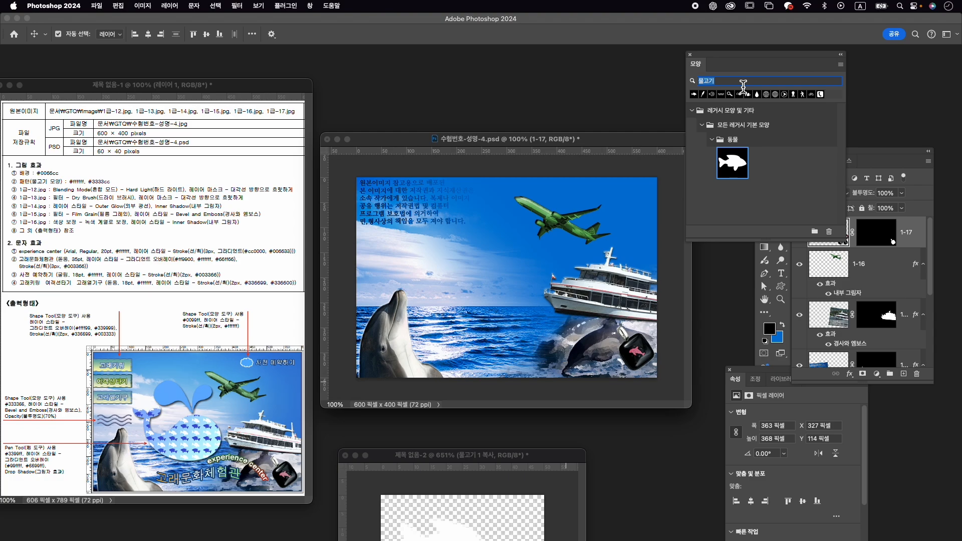
pyautogui.write('배너')
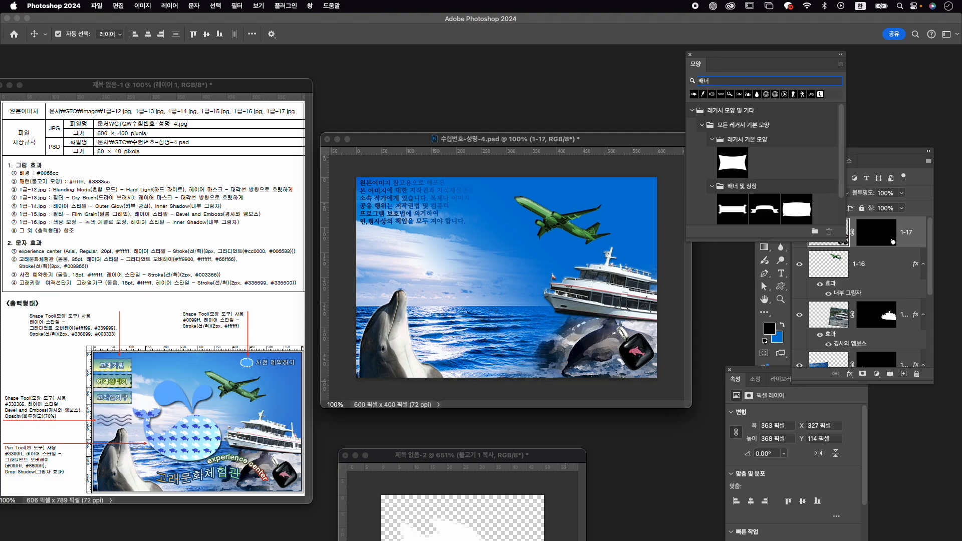
pyautogui.scroll(-3, 812, 165)
pyautogui.scroll(3, 798, 170)
# - Clear the shape search, pick the 도장 1 stamp shape and draw it about 126 by 39 pixels near the composite's upper-left corner
pyautogui.press('BackSpace')
pyautogui.press('BackSpace')
pyautogui.scroll(3, 763, 187)
pyautogui.scroll(-2, 762, 187)
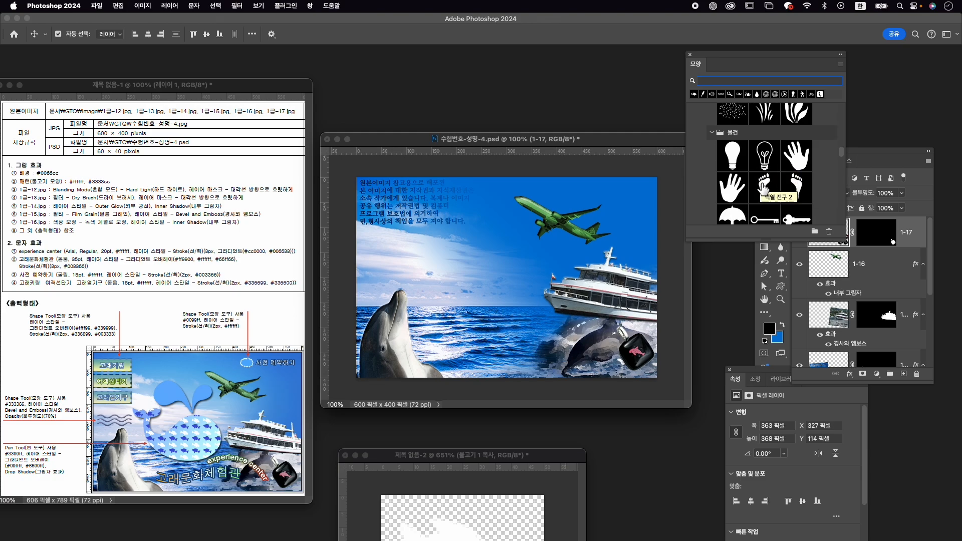
pyautogui.scroll(-8, 747, 177)
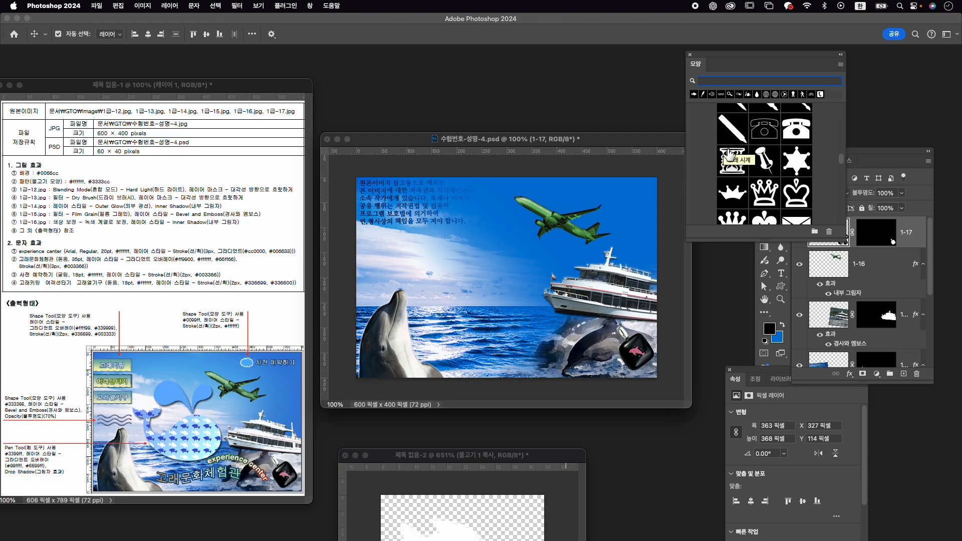
pyautogui.scroll(-2, 731, 153)
pyautogui.click(764, 166)
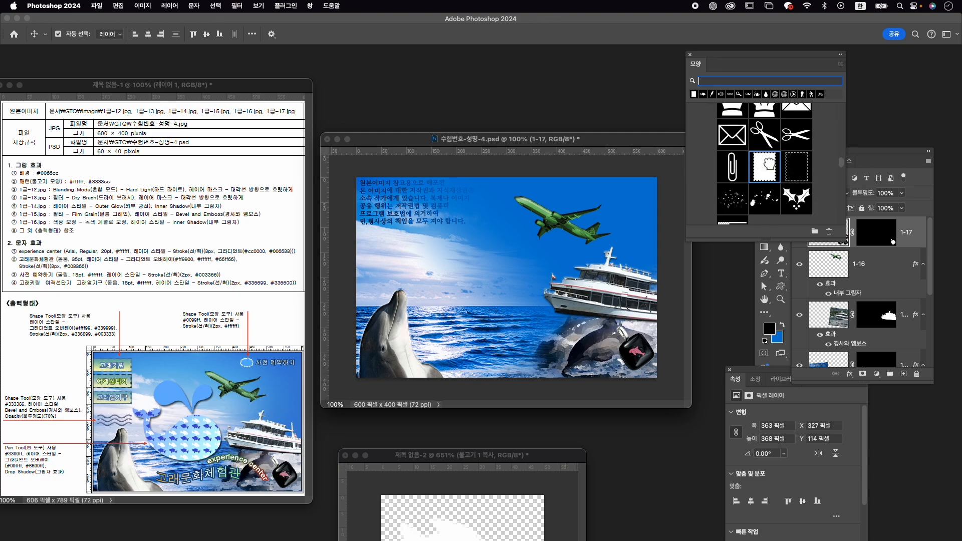
pyautogui.click(781, 286)
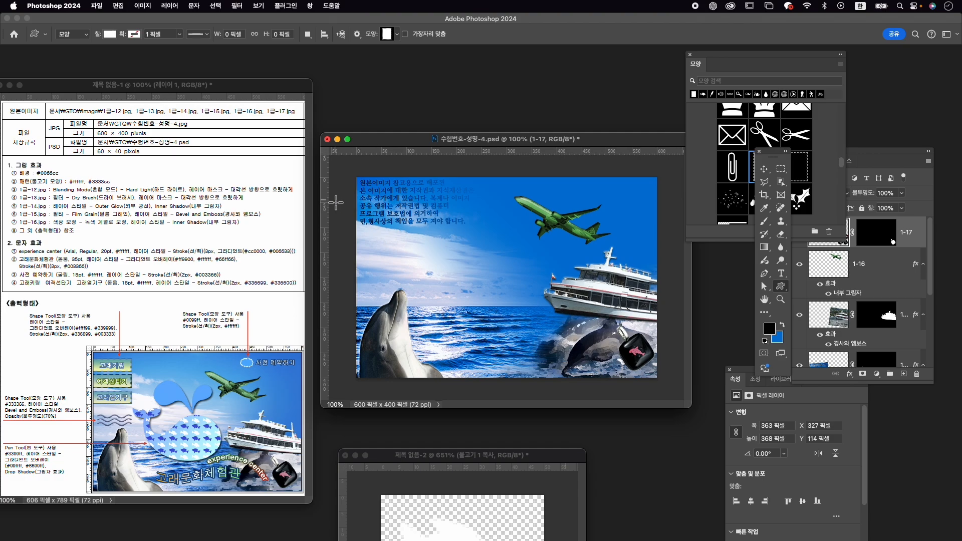
pyautogui.moveTo(356, 193); pyautogui.dragTo(416, 211)
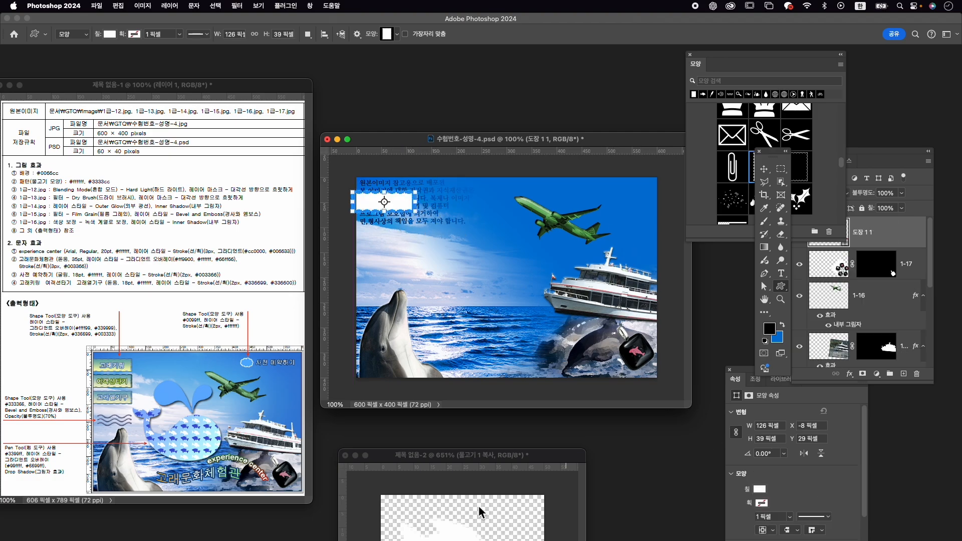
# - Add a Gradient Overlay from #ffff99 to #339999 to the 도장 1 stamp shape
pyautogui.click(822, 398)
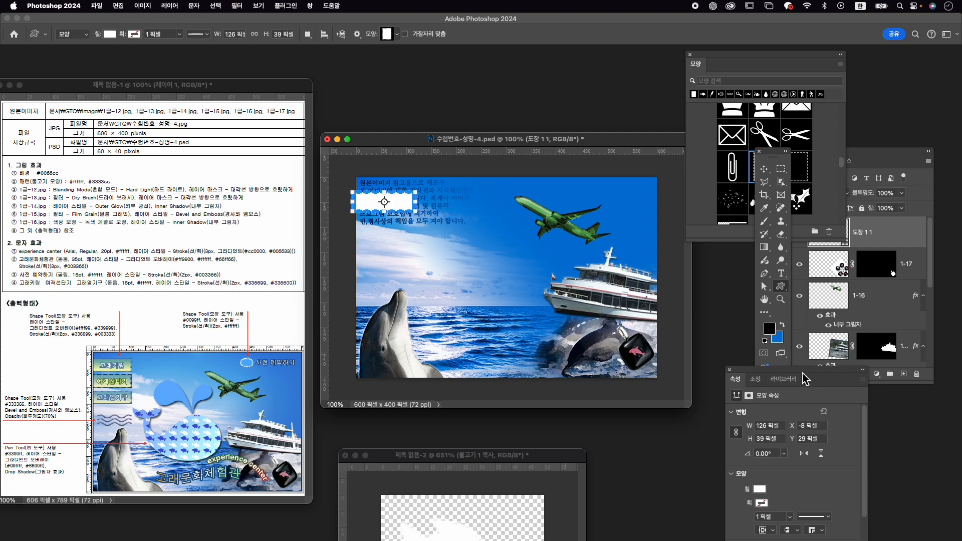
pyautogui.moveTo(804, 378); pyautogui.dragTo(671, 269)
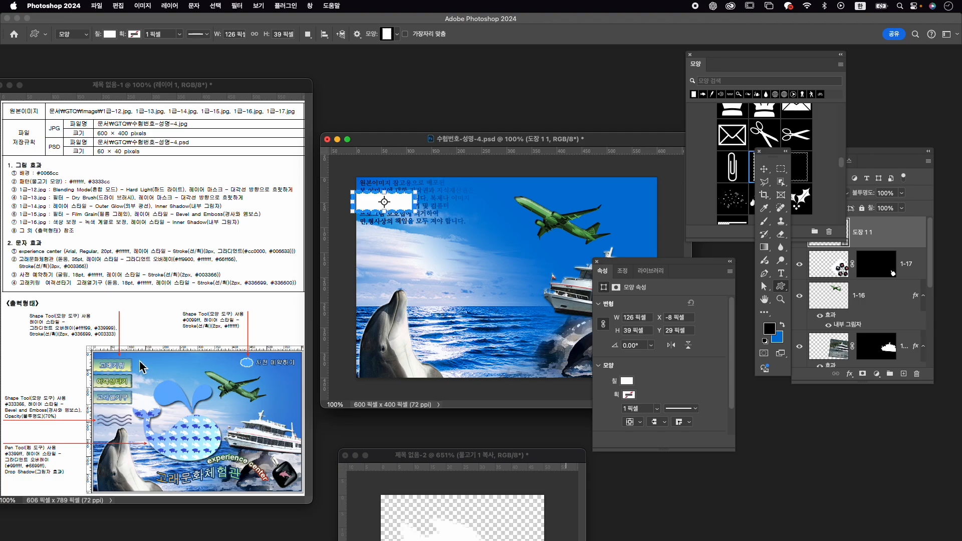
pyautogui.click(849, 373)
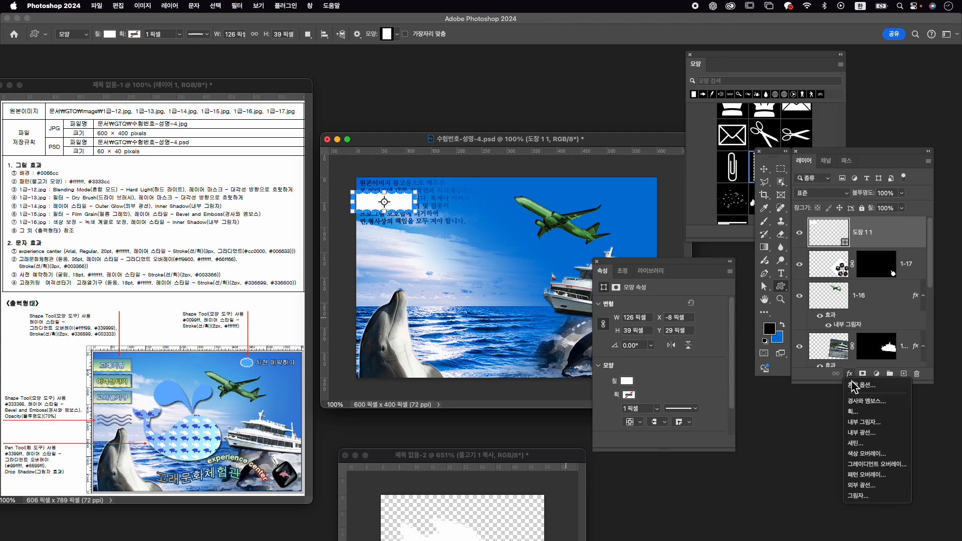
pyautogui.click(881, 465)
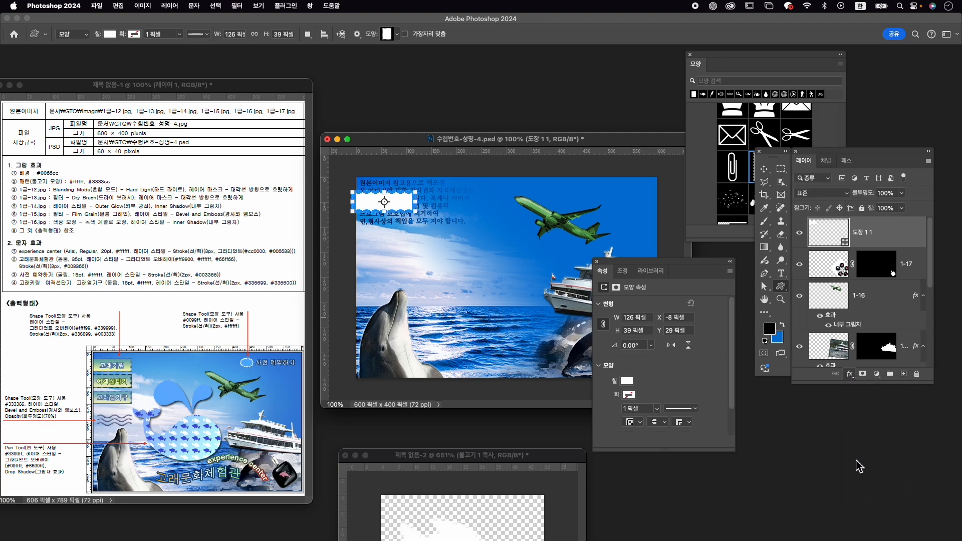
pyautogui.click(716, 351)
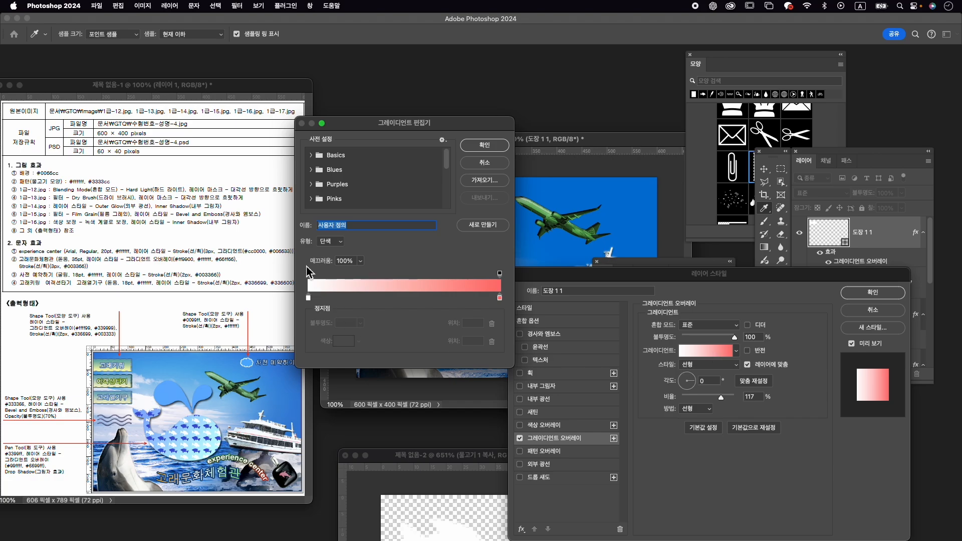
pyautogui.click(308, 298)
pyautogui.doubleClick(310, 297)
pyautogui.write('ffff99')
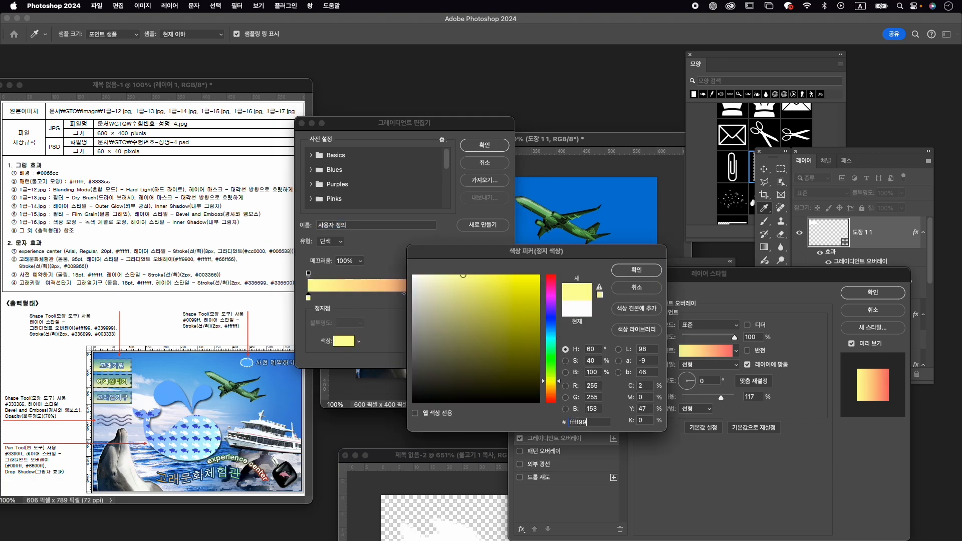
pyautogui.press('Return')
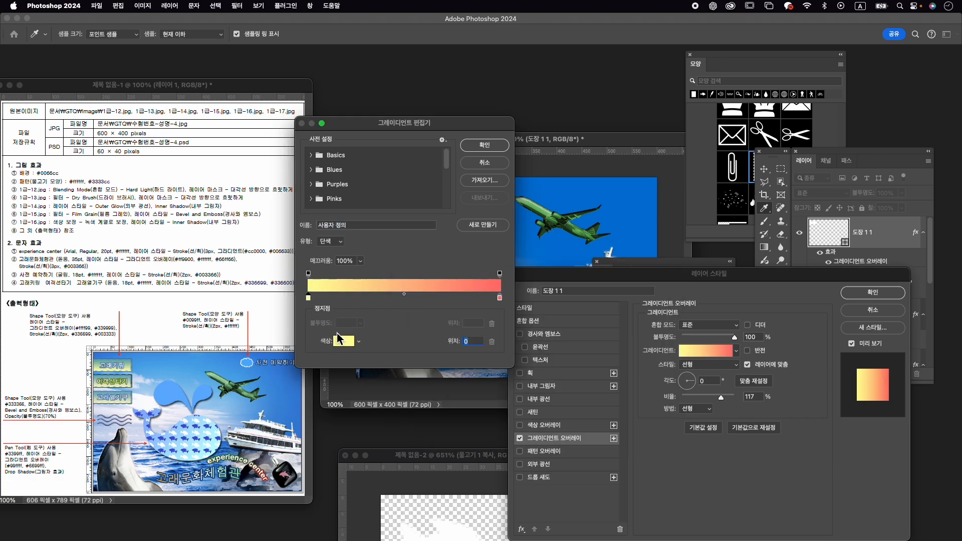
pyautogui.doubleClick(500, 298)
pyautogui.write('339999')
pyautogui.press('Return')
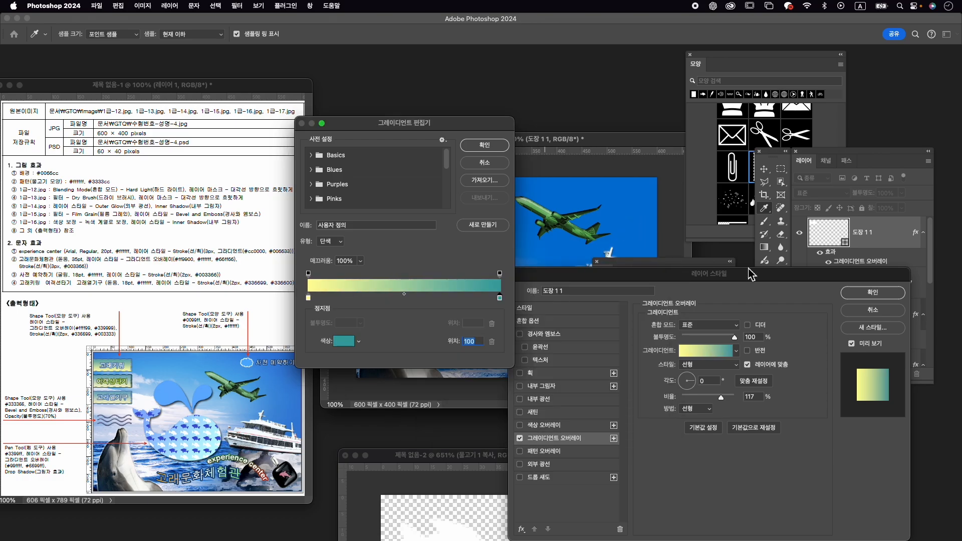
pyautogui.click(484, 145)
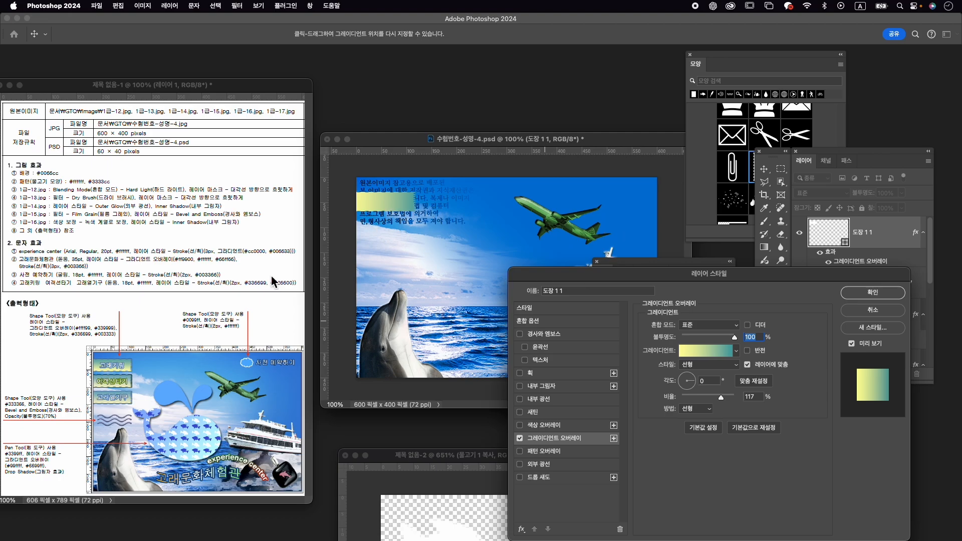
# - Set the stamp's gradient overlay angle to 90 degrees so the gradient runs vertically
pyautogui.click(688, 390)
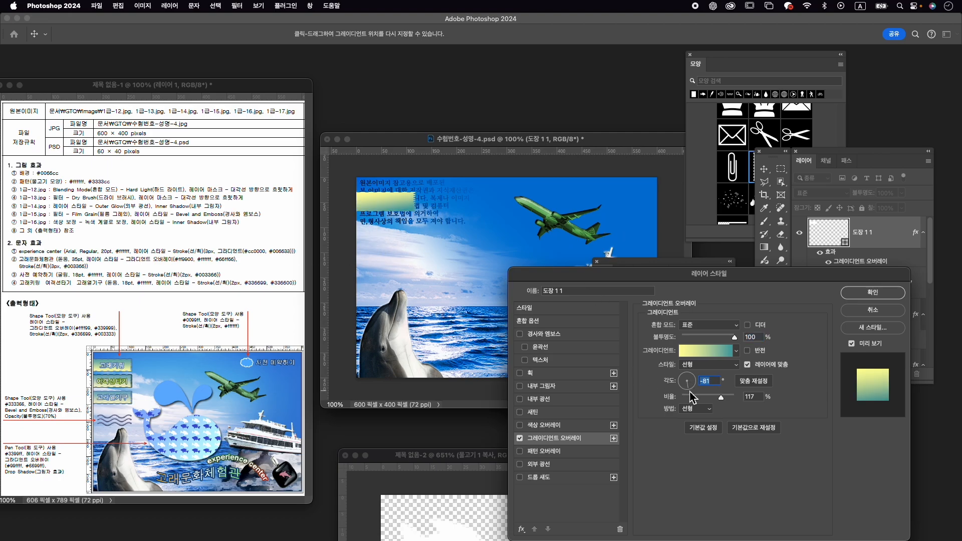
pyautogui.click(688, 381)
pyautogui.moveTo(686, 376); pyautogui.dragTo(686, 376)
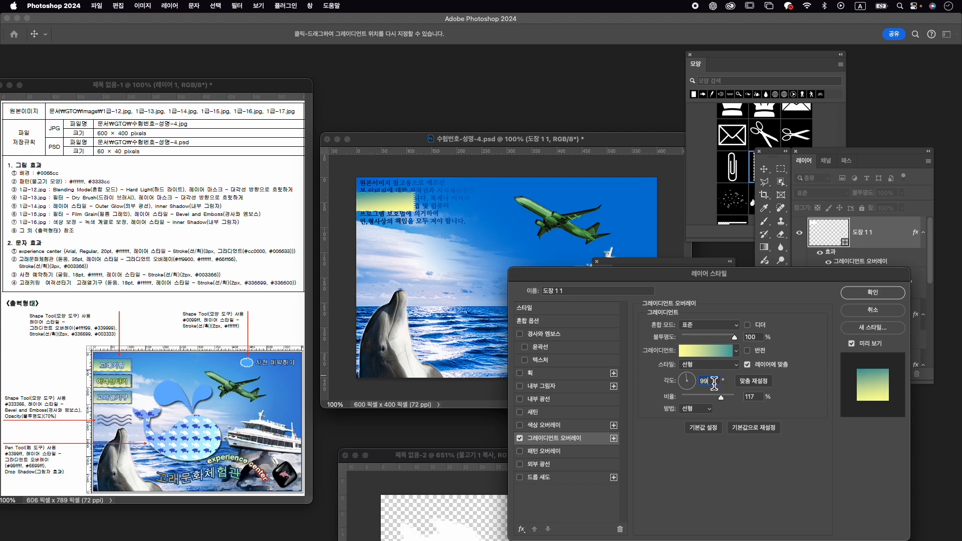
pyautogui.write('90')
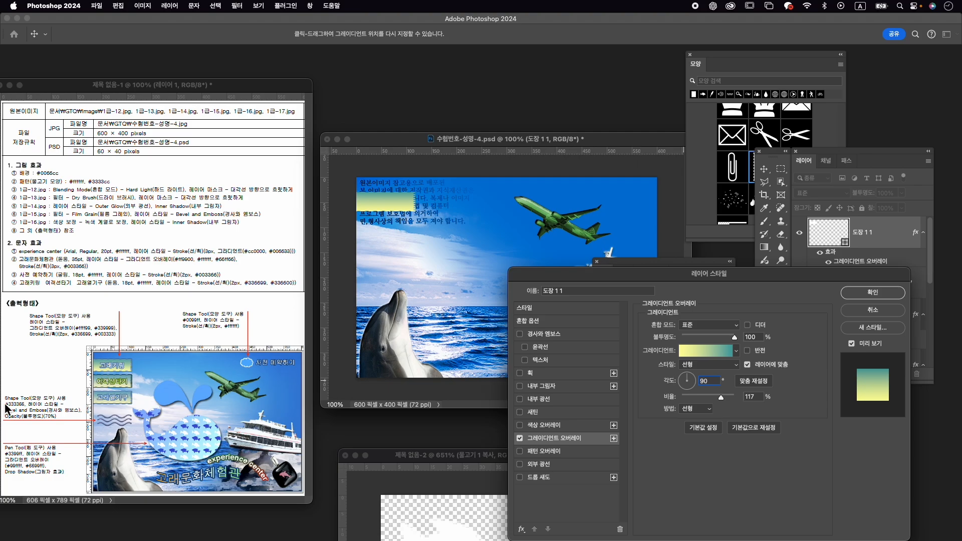
# - Add a 2 px outside stroke in #336699 to the stamp shape and apply the layer style
pyautogui.click(553, 374)
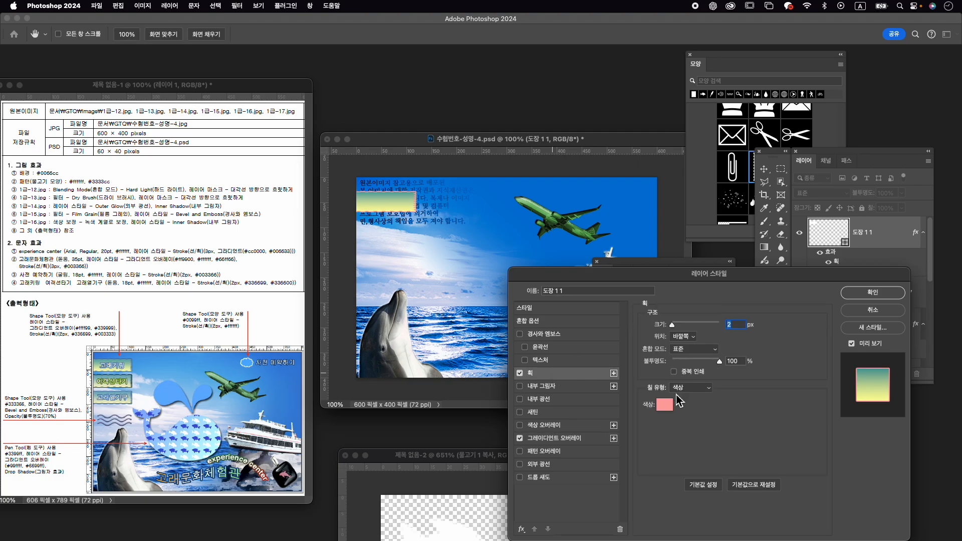
pyautogui.click(666, 406)
pyautogui.write('33')
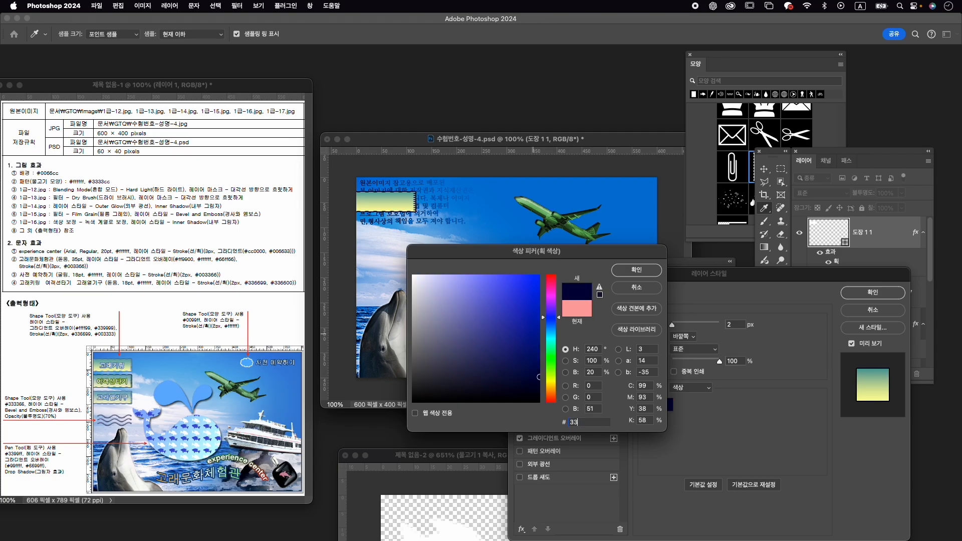
pyautogui.write('6699')
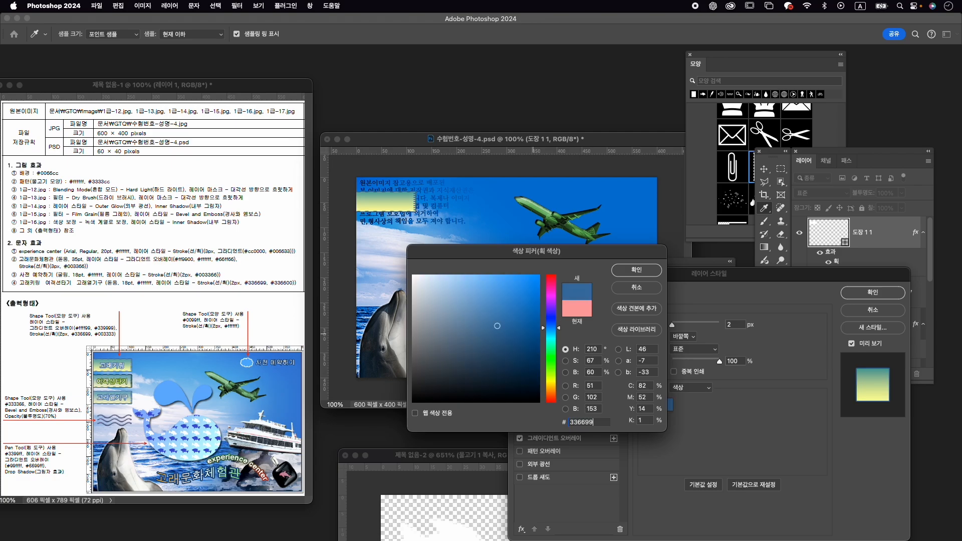
pyautogui.press('Return')
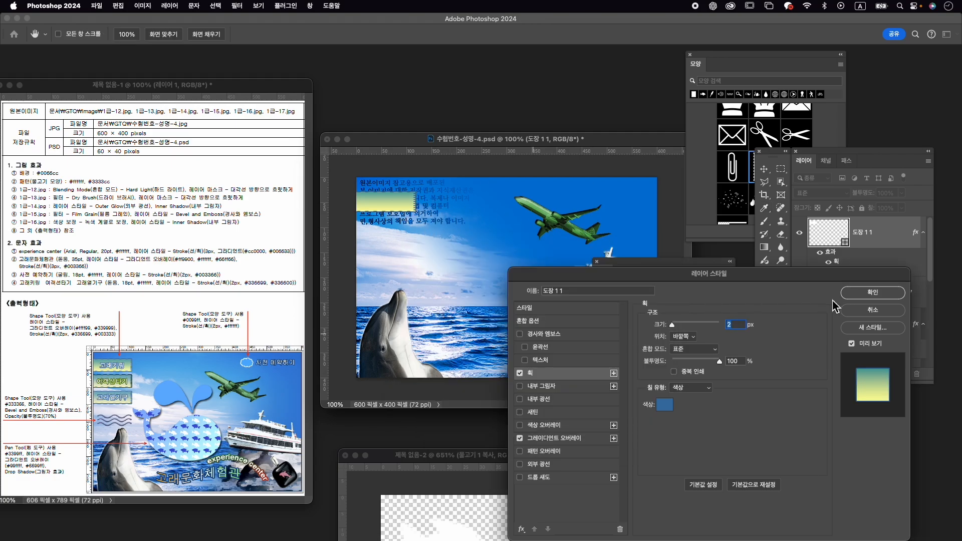
pyautogui.click(873, 293)
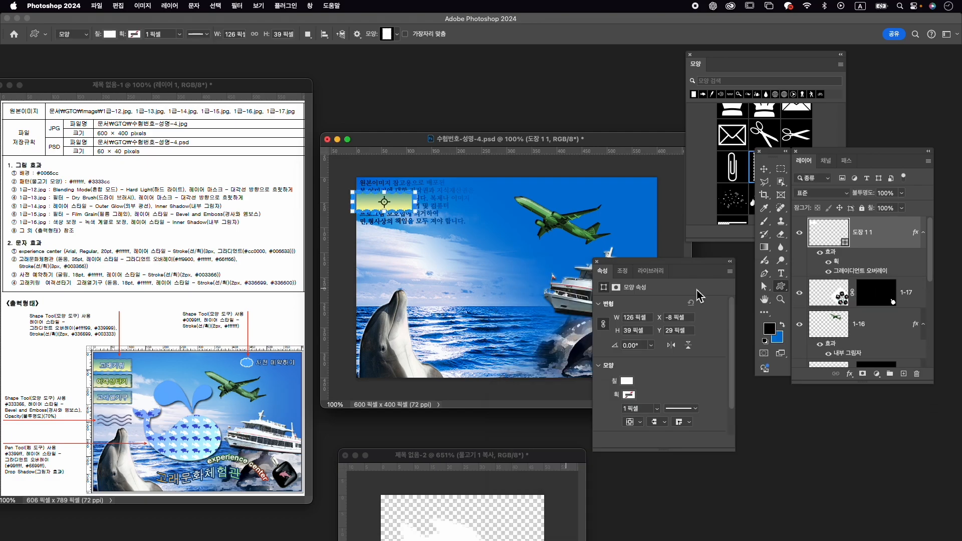
# - Move the stamp shape up towards the canvas's upper-left corner, to about X -9 and Y 14 px
pyautogui.press('super+t')
pyautogui.moveTo(406, 201); pyautogui.dragTo(406, 191)
pyautogui.press('Down')
pyautogui.press('Right')
pyautogui.press('Down')
pyautogui.press('Left')
pyautogui.press('Down')
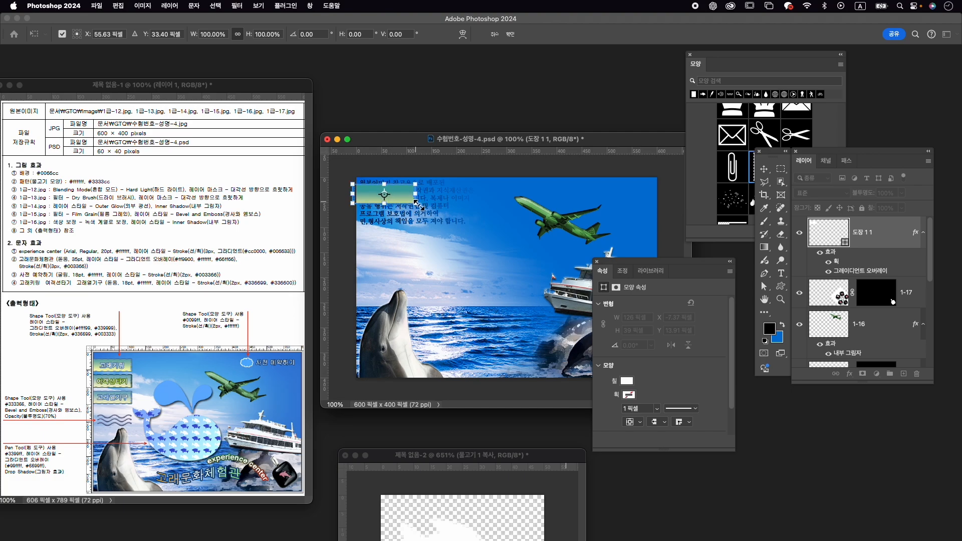
pyautogui.press('Left')
pyautogui.press('Left')
pyautogui.press('Return')
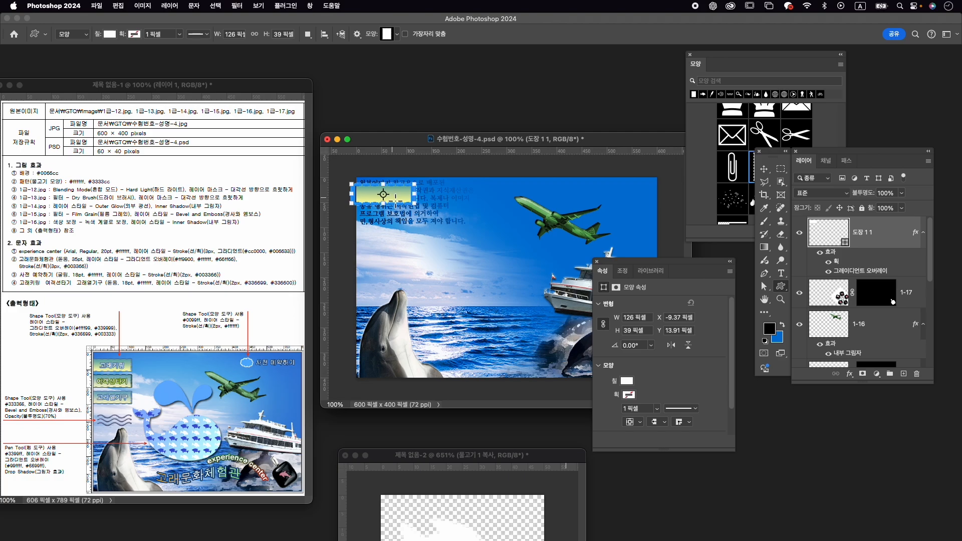
# - Reduce the stamp shape's height slightly to about 38 px
pyautogui.press('super+t')
pyautogui.moveTo(389, 200); pyautogui.dragTo(389, 201)
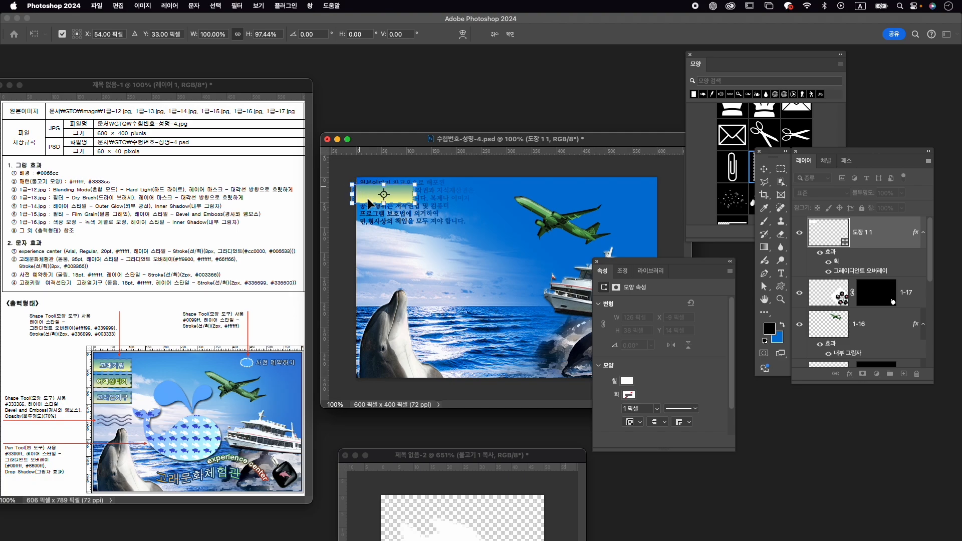
pyautogui.press('Return')
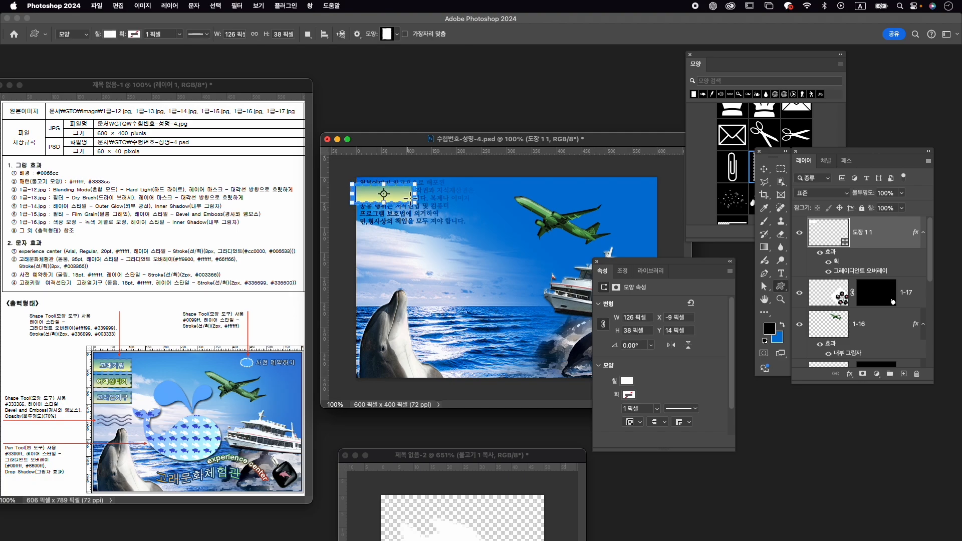
# - Duplicate the stamp shape twice straight down, spacing the three banners evenly about 51 px apart
pyautogui.press('v')
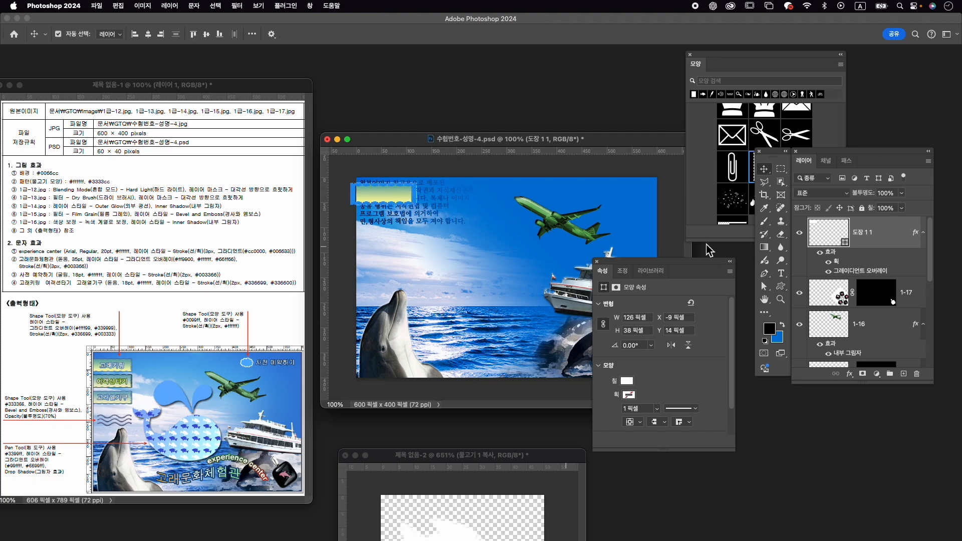
pyautogui.moveTo(391, 195); pyautogui.dragTo(393, 242)
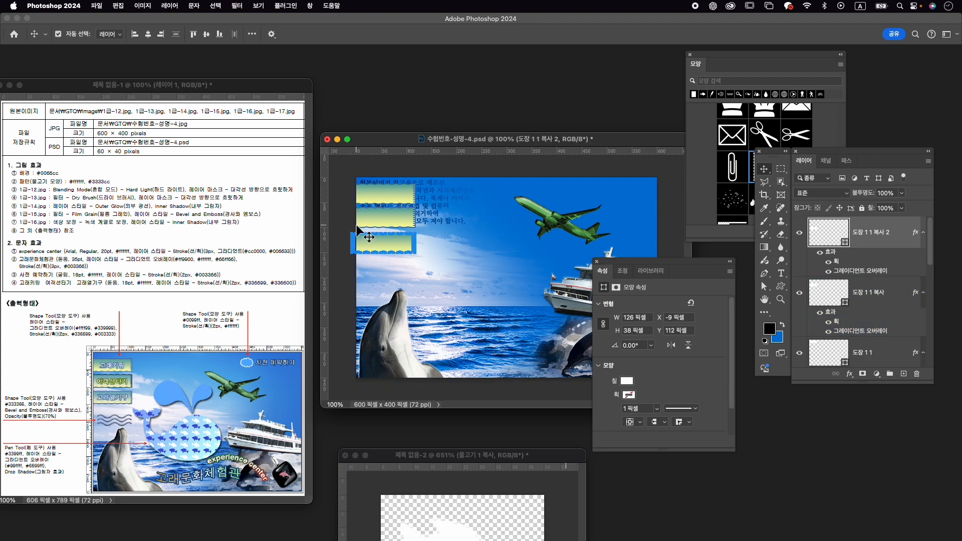
# - Change the middle stamp copy's stroke colour to #003333
pyautogui.click(886, 317)
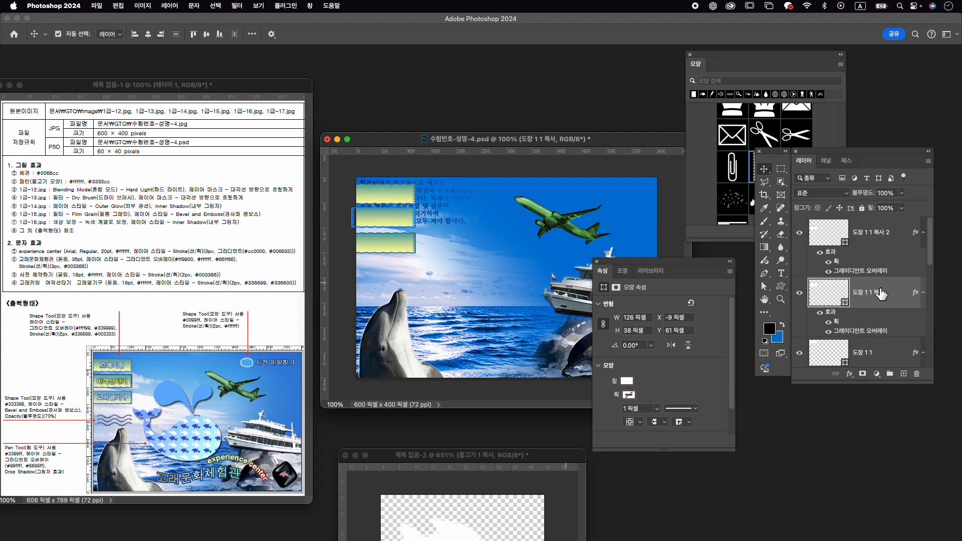
pyautogui.doubleClick(838, 322)
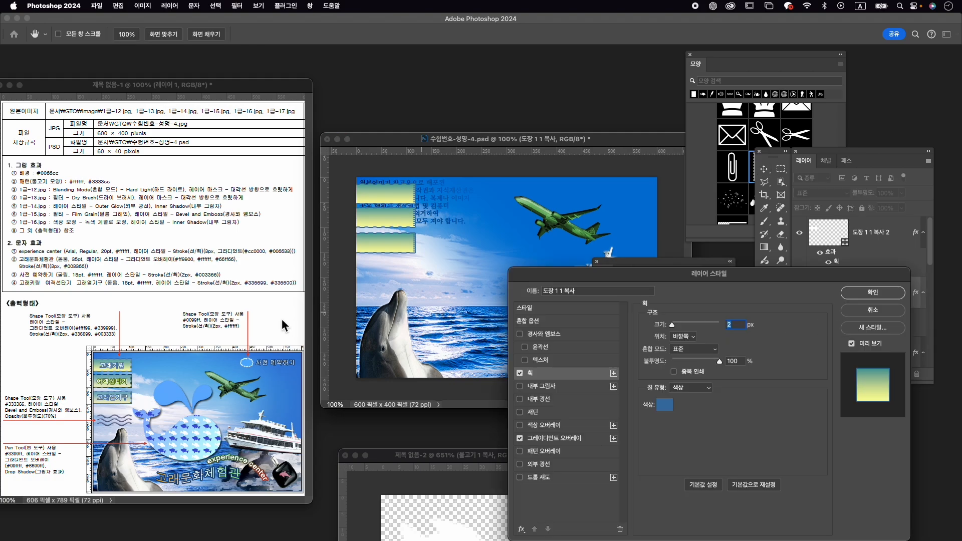
pyautogui.click(665, 404)
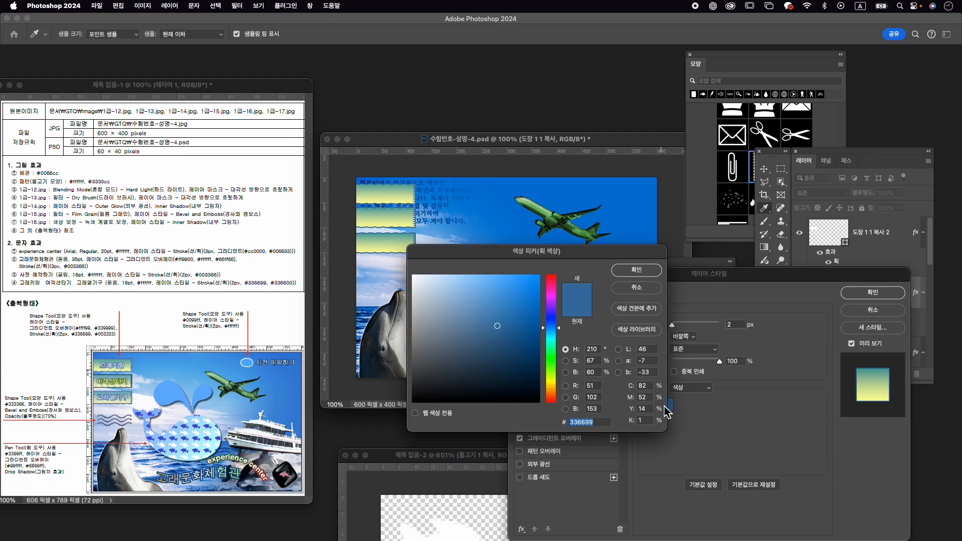
pyautogui.write('003333')
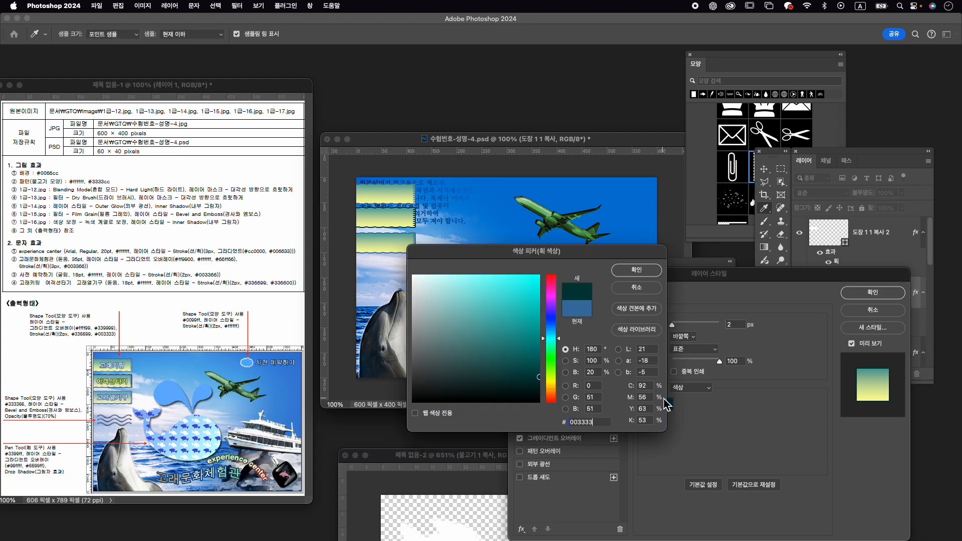
pyautogui.press('Return')
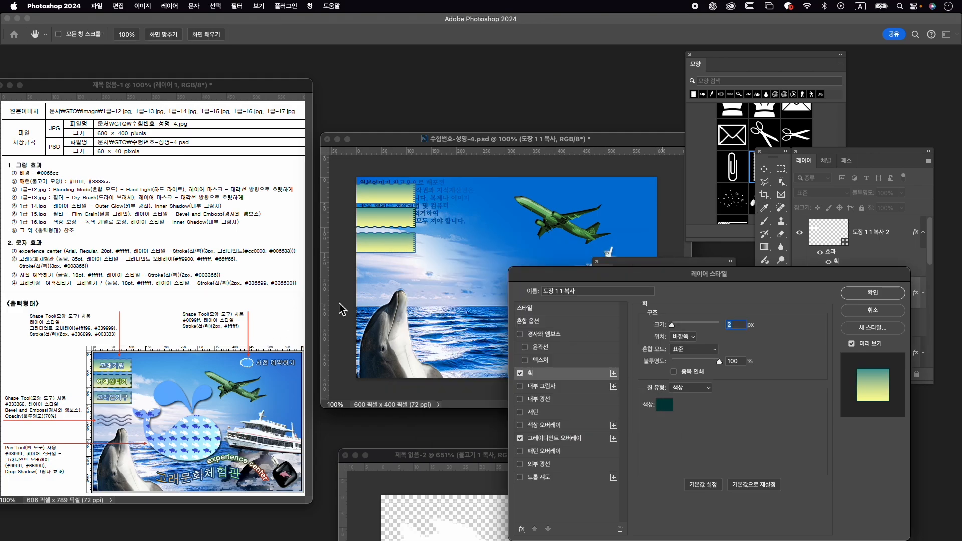
pyautogui.click(872, 292)
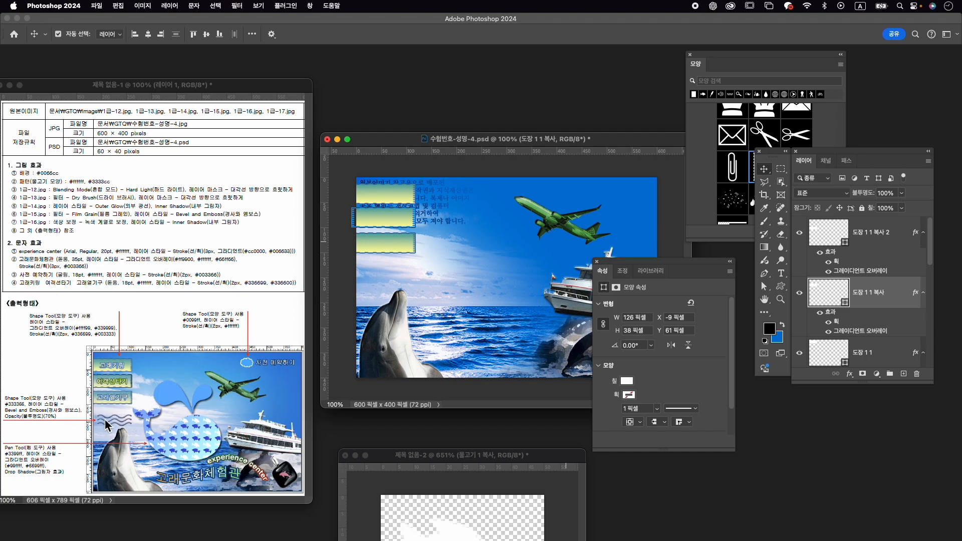
# - Find the 파형 wave shape in the shape presets and draw it about 117 by 39 px below the three stamps
pyautogui.click(741, 81)
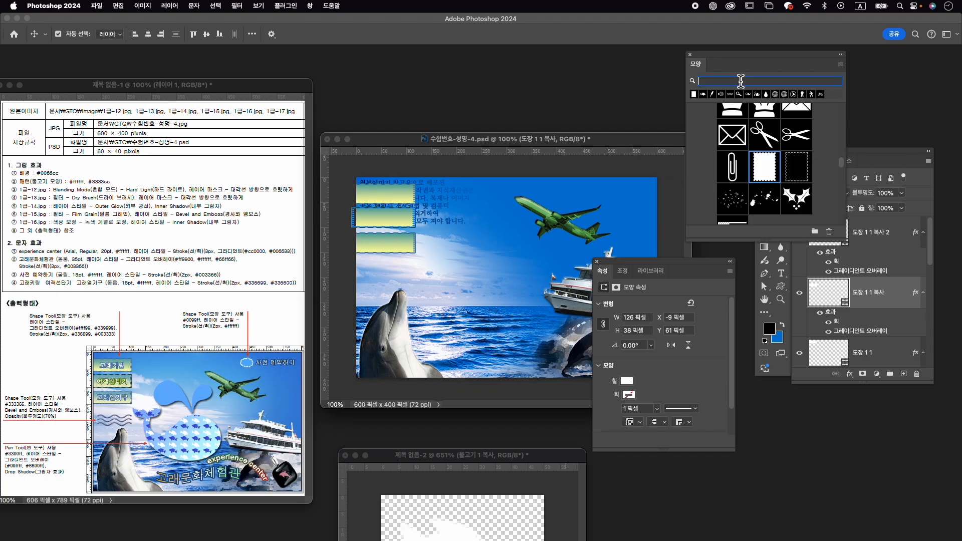
pyautogui.write('ㅠㅣ')
pyautogui.press('BackSpace')
pyautogui.write('파형')
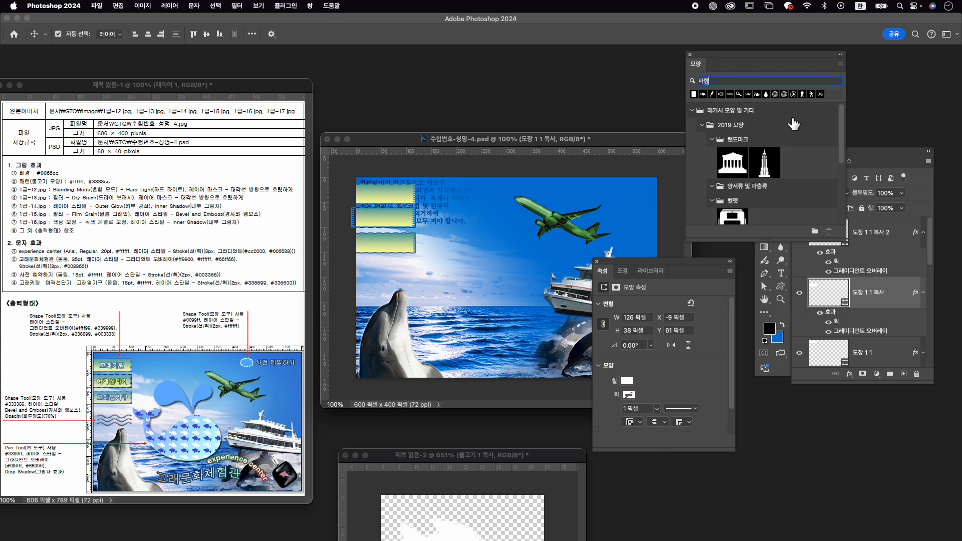
pyautogui.scroll(-5, 793, 123)
pyautogui.click(732, 163)
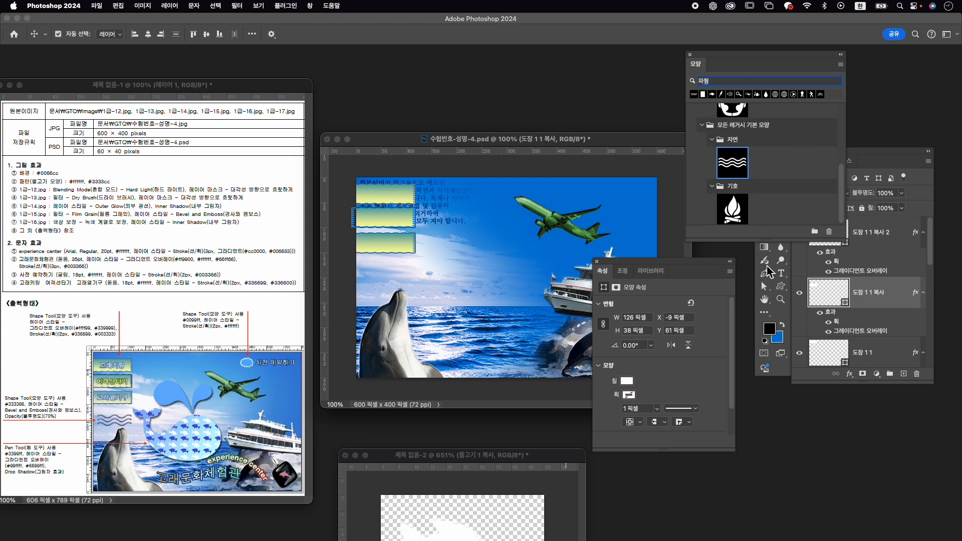
pyautogui.click(781, 291)
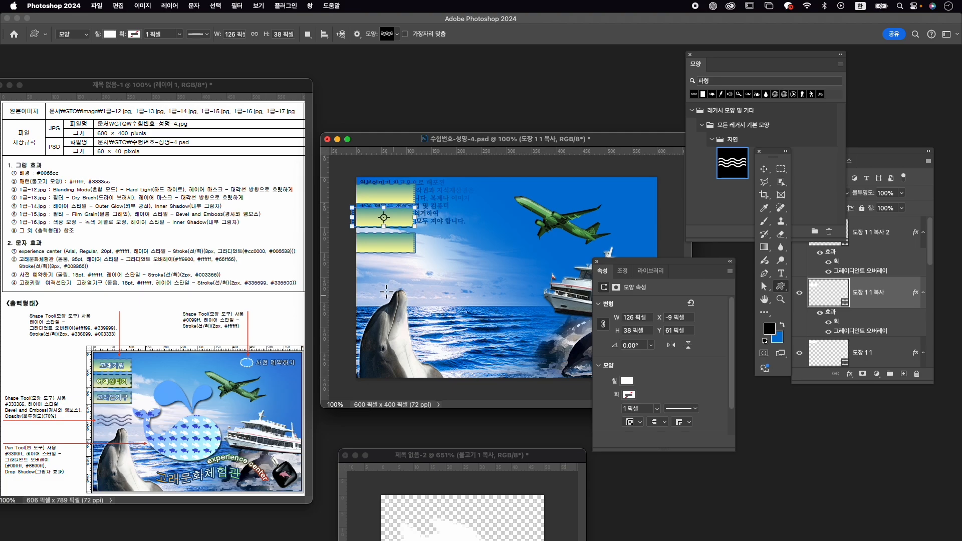
pyautogui.moveTo(356, 262); pyautogui.dragTo(414, 290)
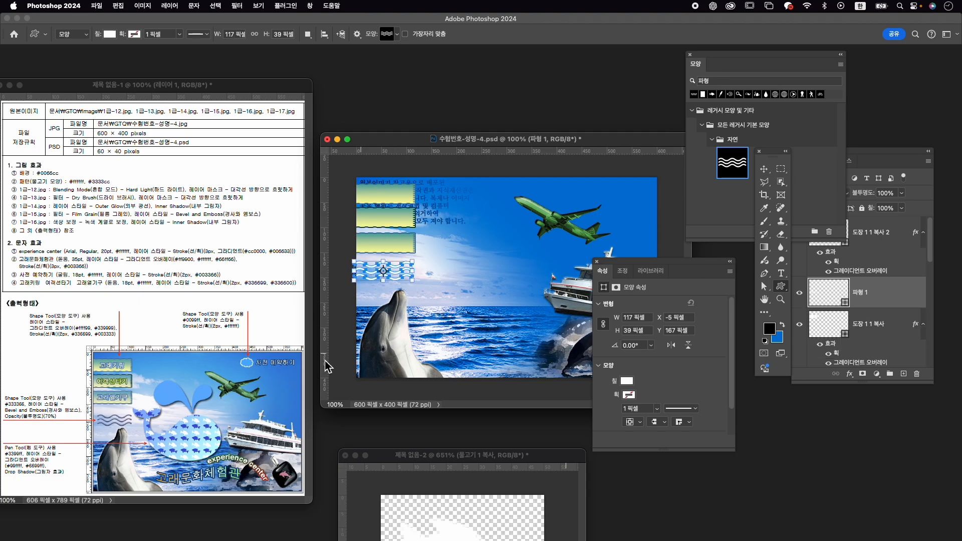
# - Fill the wave shape below the three stamps with #333366
pyautogui.click(626, 381)
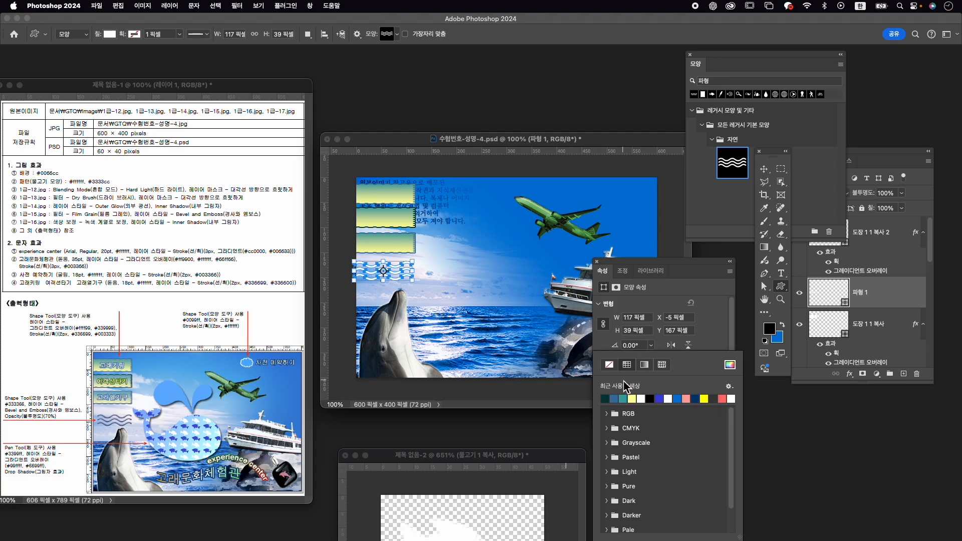
pyautogui.click(729, 364)
pyautogui.write('333366')
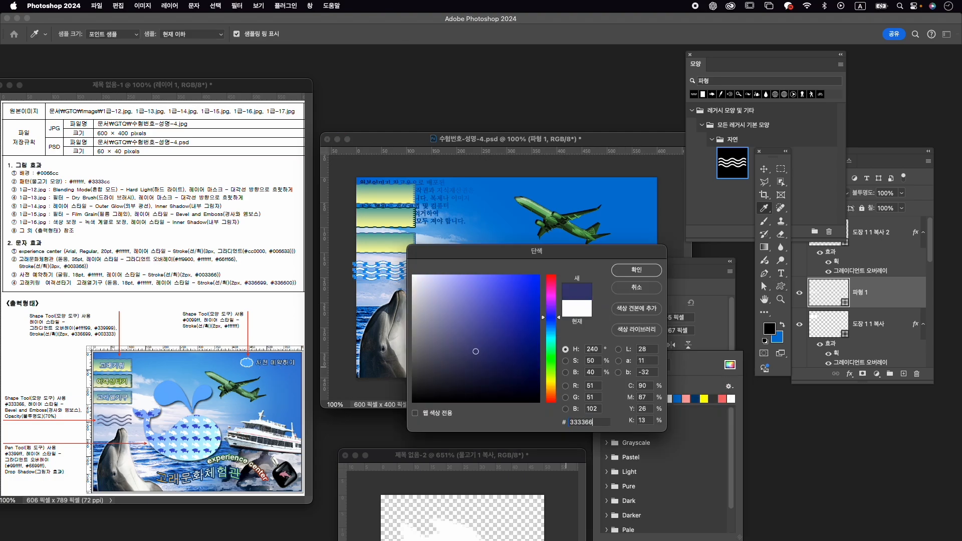
pyautogui.press('Return')
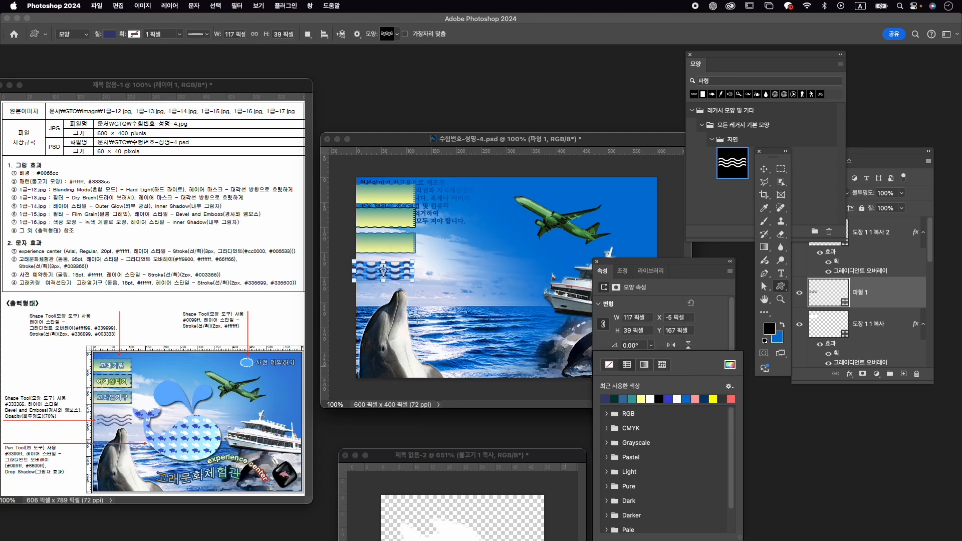
# - Add a Bevel and Emboss effect to the wave shape and set its layer opacity to 70%
pyautogui.click(850, 374)
pyautogui.click(865, 401)
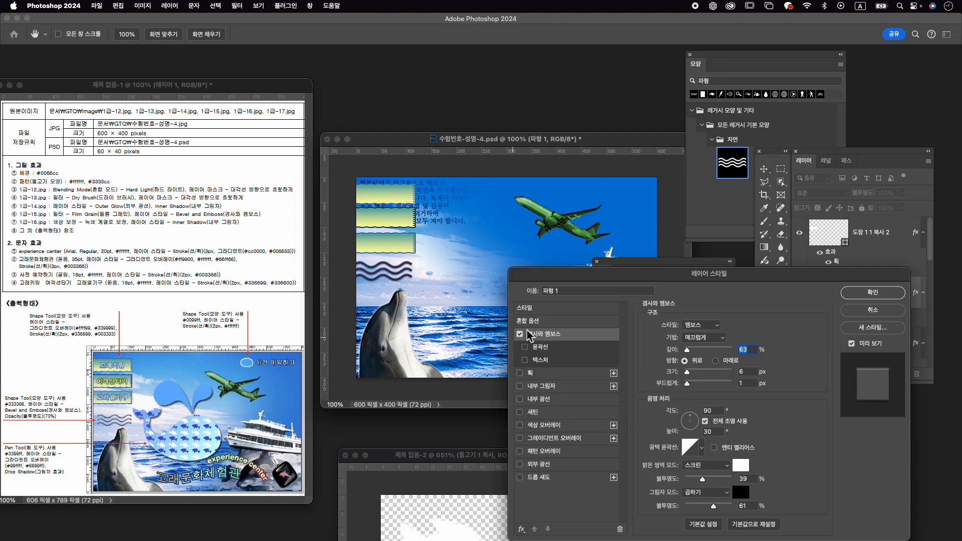
pyautogui.click(854, 292)
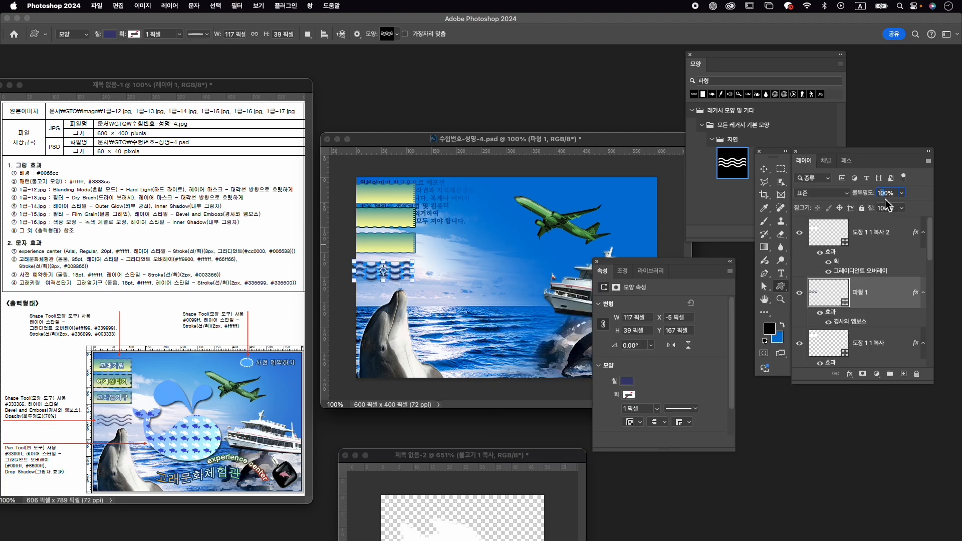
pyautogui.press('Return')
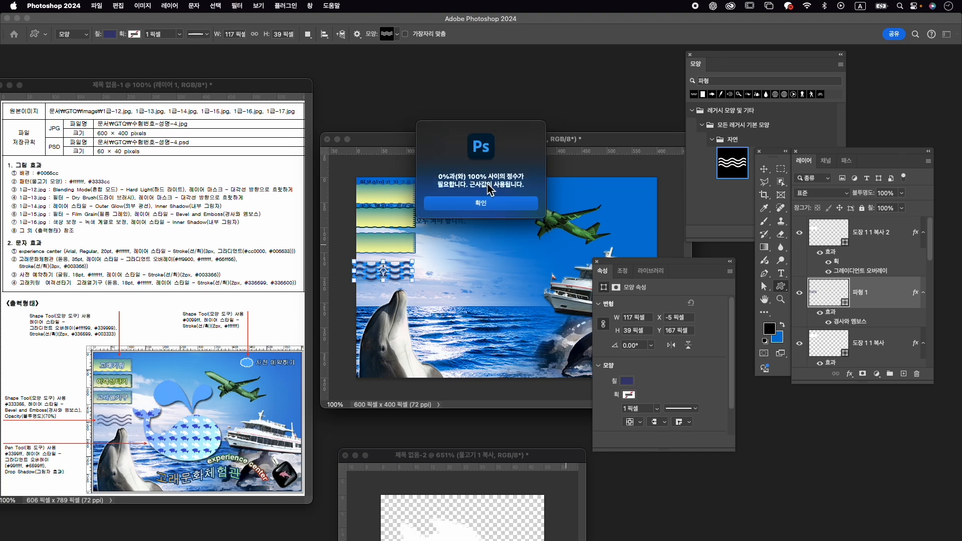
pyautogui.click(521, 203)
pyautogui.click(885, 193)
pyautogui.write('70')
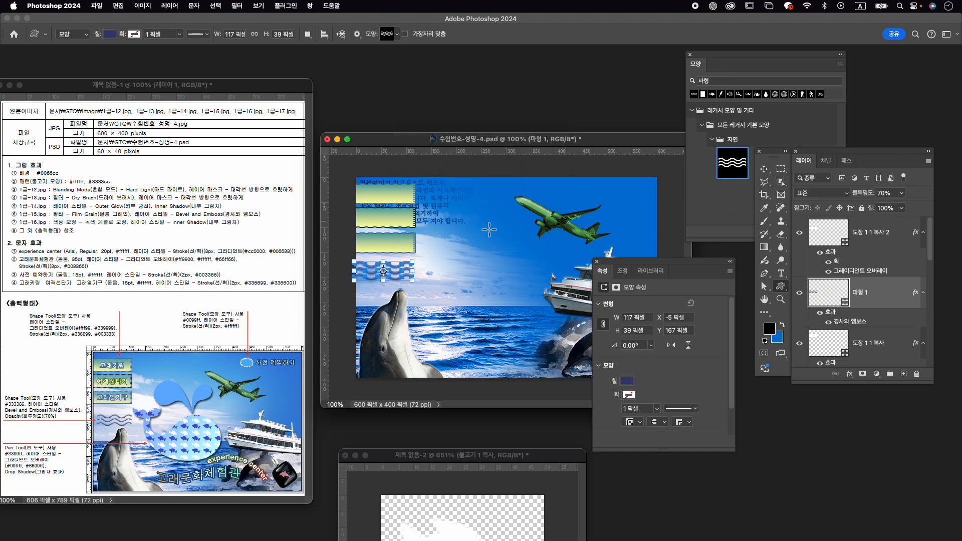
# - Scale the wave shape down to about 106 by 35 px and shift it slightly right and down under the stamps
pyautogui.hotkey('ctrl', 't')
pyautogui.moveTo(405, 271)
pyautogui.mouseDown()
pyautogui.moveTo(411, 277)
pyautogui.moveTo(391, 272)
pyautogui.moveTo(421, 272)
pyautogui.mouseUp()
pyautogui.press('Return')
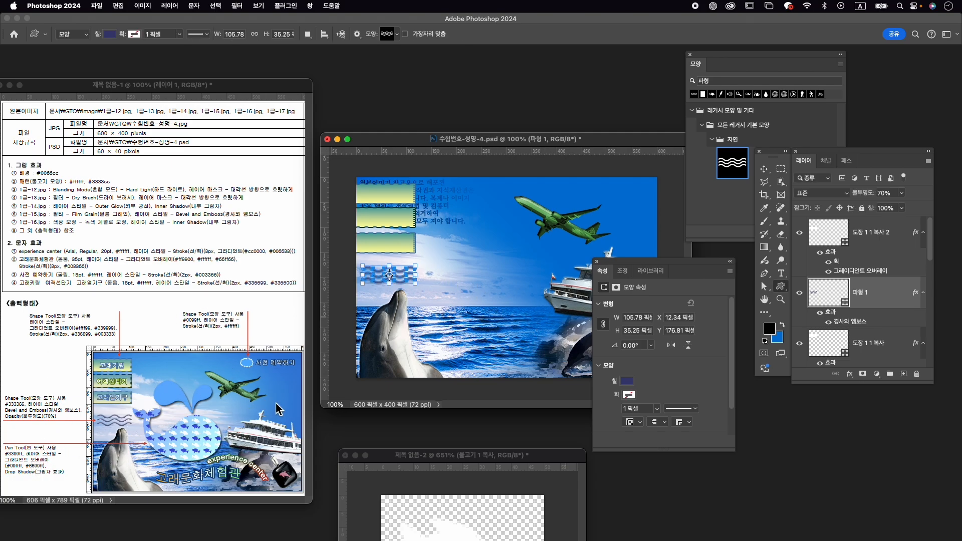
# - Place two horizontal and two vertical guides framing the whale area between the stamps and the ship
pyautogui.moveTo(685, 274); pyautogui.dragTo(760, 345)
pyautogui.click(767, 276)
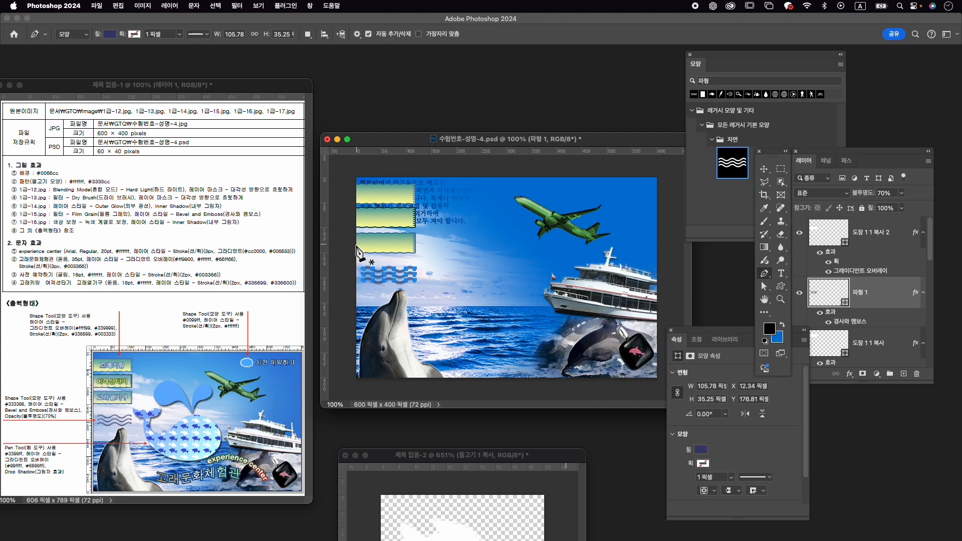
pyautogui.moveTo(475, 151); pyautogui.dragTo(481, 228)
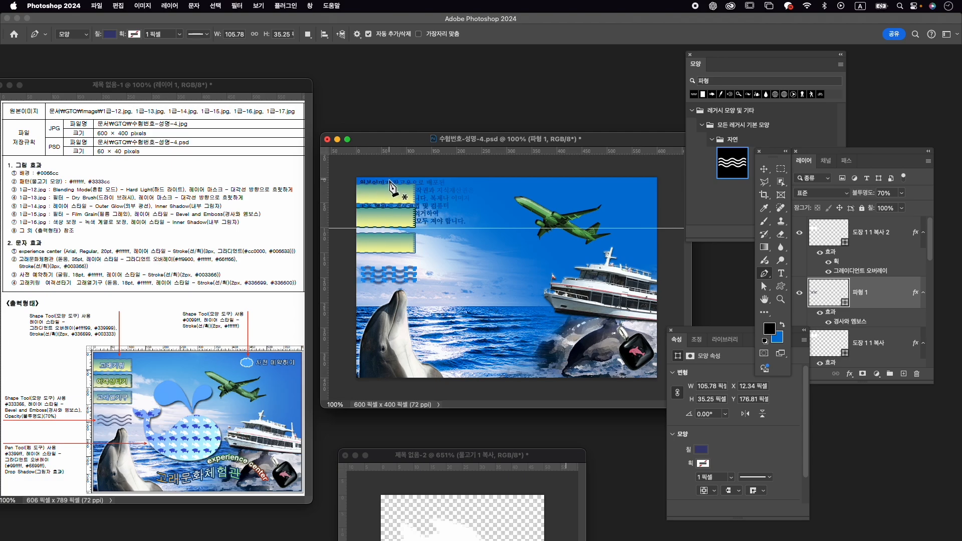
pyautogui.moveTo(491, 157); pyautogui.dragTo(491, 335)
pyautogui.moveTo(326, 279); pyautogui.dragTo(419, 284)
pyautogui.moveTo(328, 286); pyautogui.dragTo(542, 294)
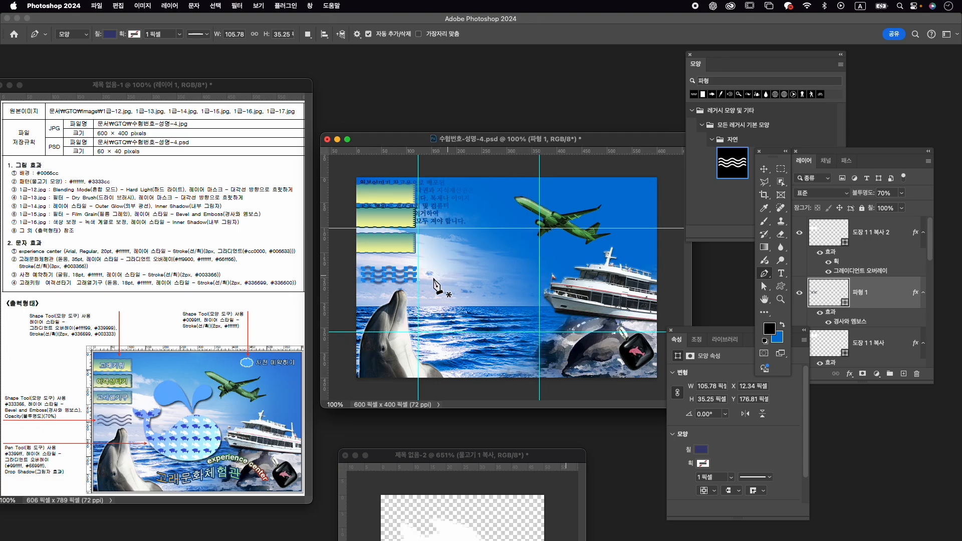
# - Set the Pen tool's shape fill to black with no stroke
pyautogui.scroll(5, 439, 293)
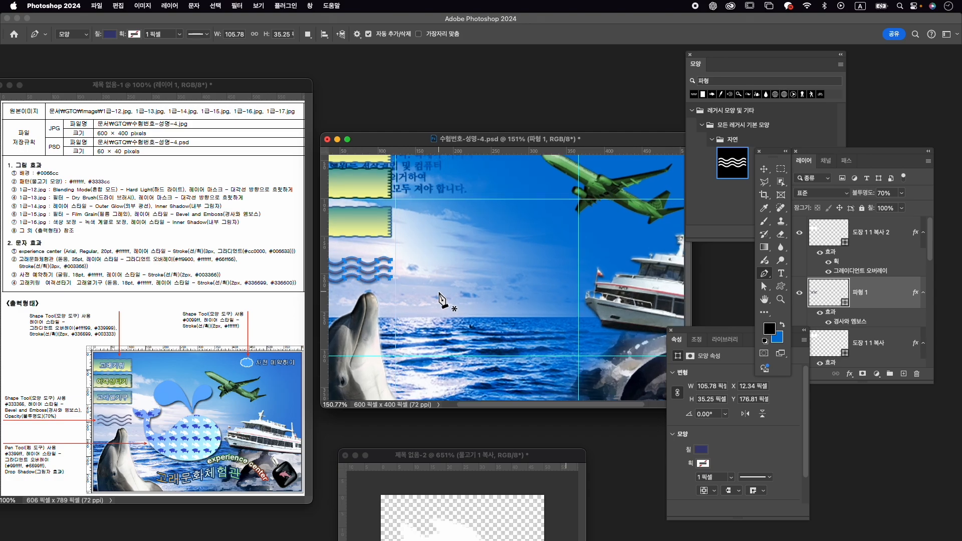
pyautogui.scroll(3, 440, 299)
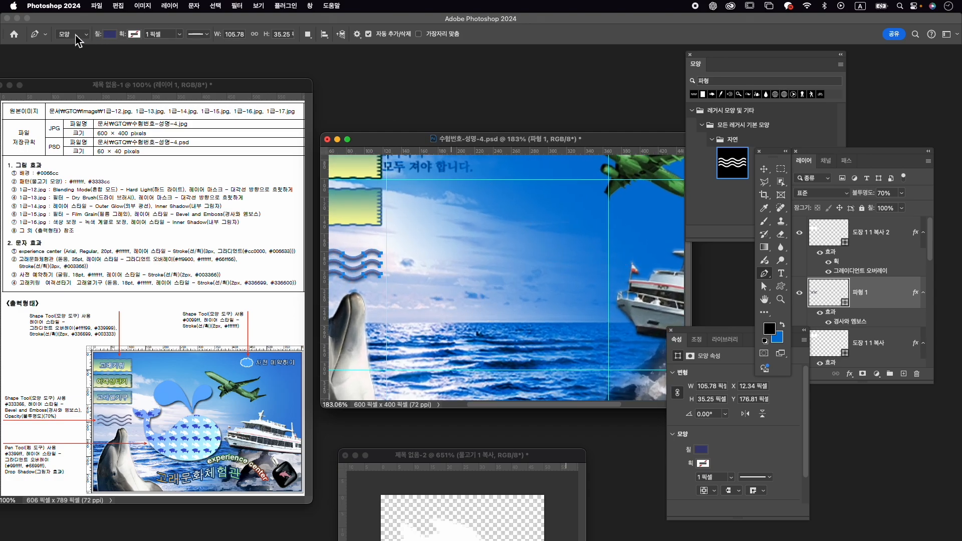
pyautogui.click(109, 34)
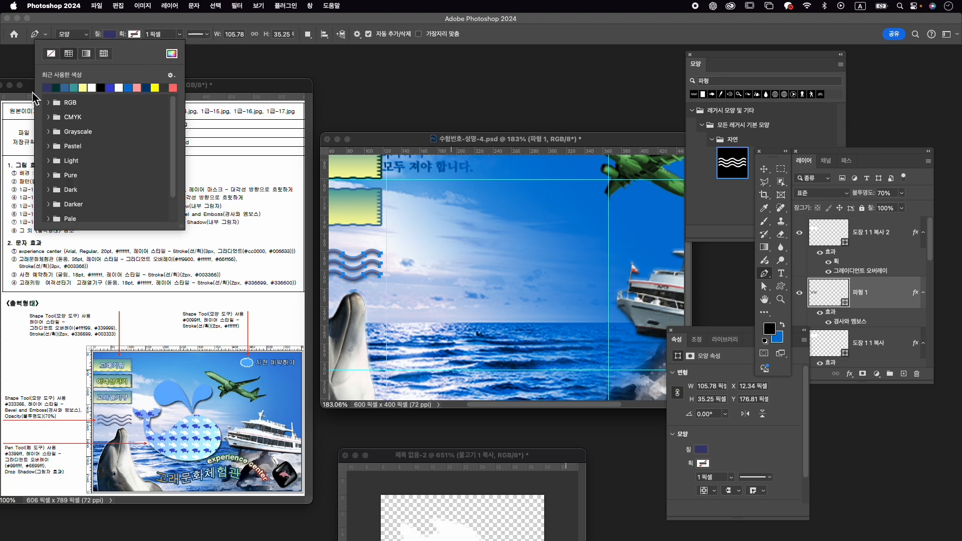
pyautogui.click(172, 53)
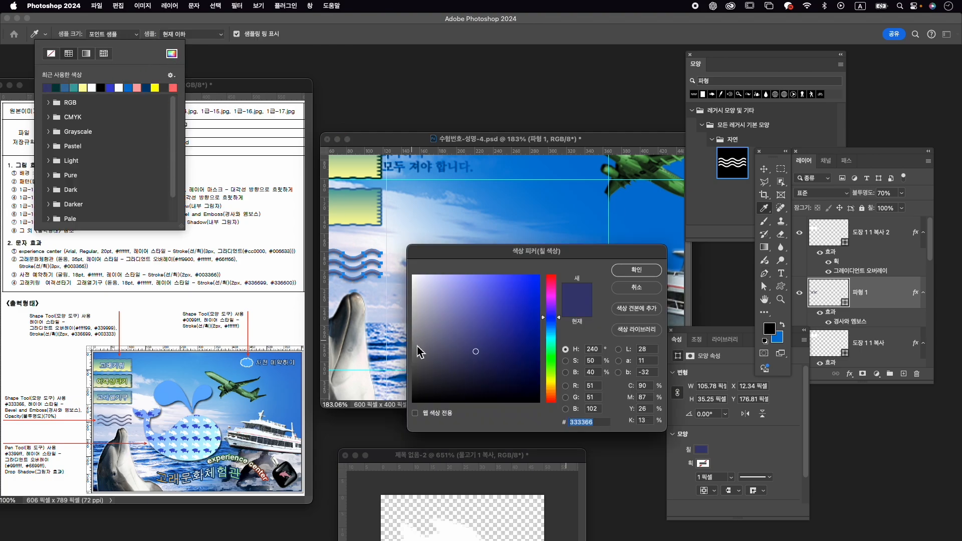
pyautogui.moveTo(503, 387); pyautogui.dragTo(511, 428)
pyautogui.click(636, 270)
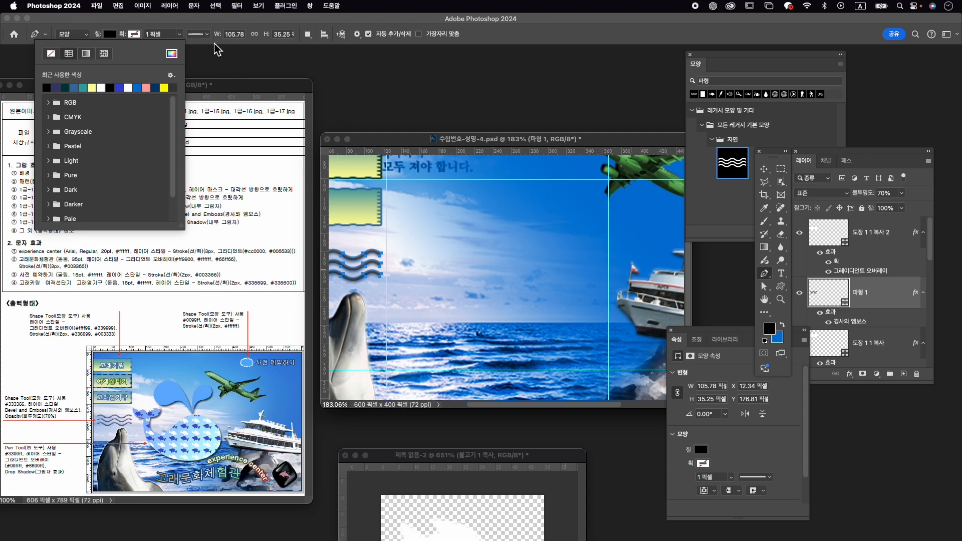
pyautogui.click(198, 32)
pyautogui.click(135, 35)
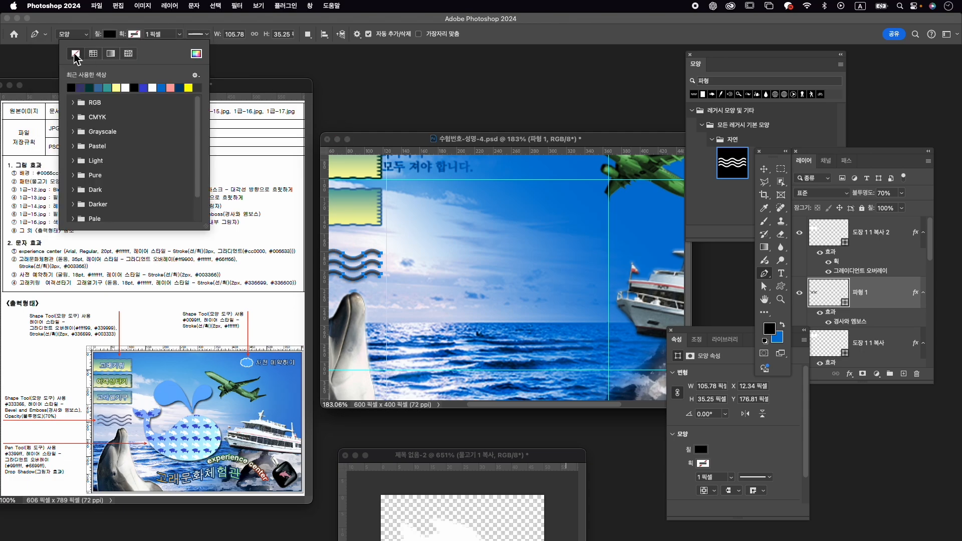
pyautogui.click(361, 12)
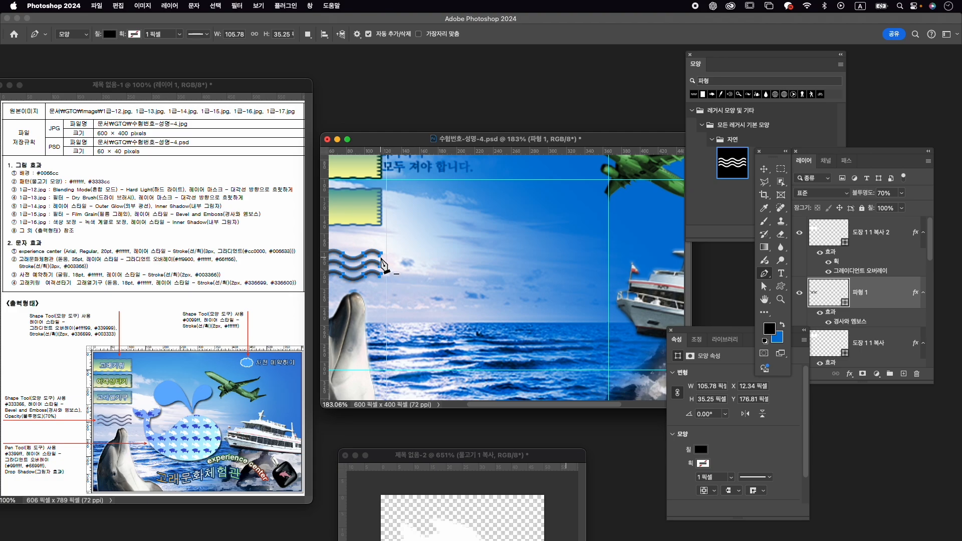
# - Outline the lower edge of the whale's left tail fin, the tail base and the belly down to the lower guide with the Pen tool
pyautogui.click(386, 250)
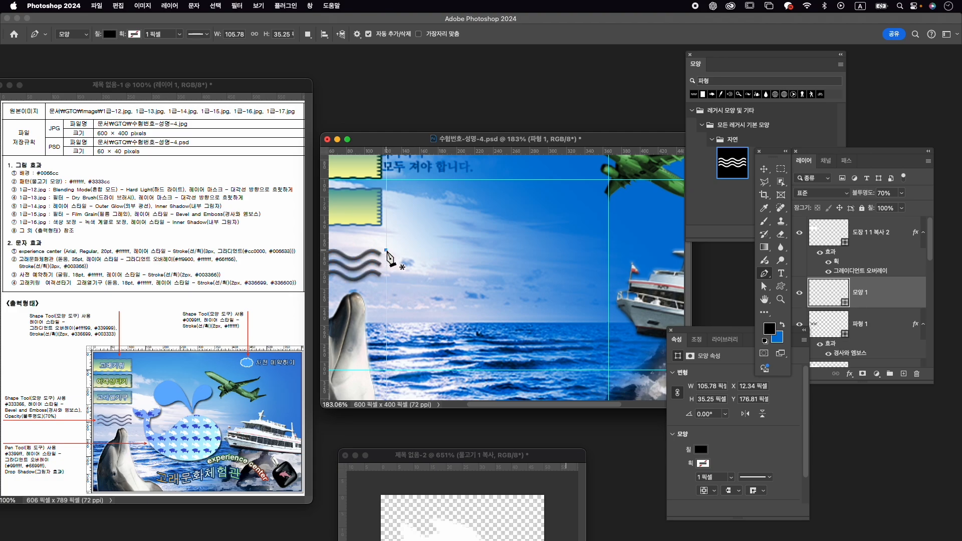
pyautogui.click(406, 271)
pyautogui.moveTo(412, 270); pyautogui.dragTo(425, 274)
pyautogui.keyDown('alt'); pyautogui.click(405, 271); pyautogui.keyUp('alt')
pyautogui.keyDown('alt'); pyautogui.click(414, 274); pyautogui.keyUp('alt')
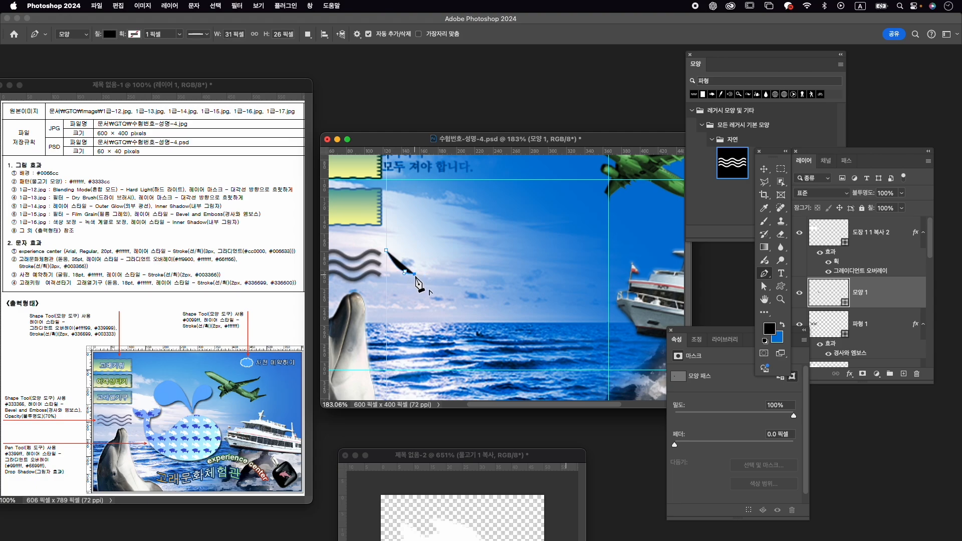
pyautogui.moveTo(492, 367); pyautogui.dragTo(543, 368)
pyautogui.keyDown('alt'); pyautogui.click(491, 368); pyautogui.keyUp('alt')
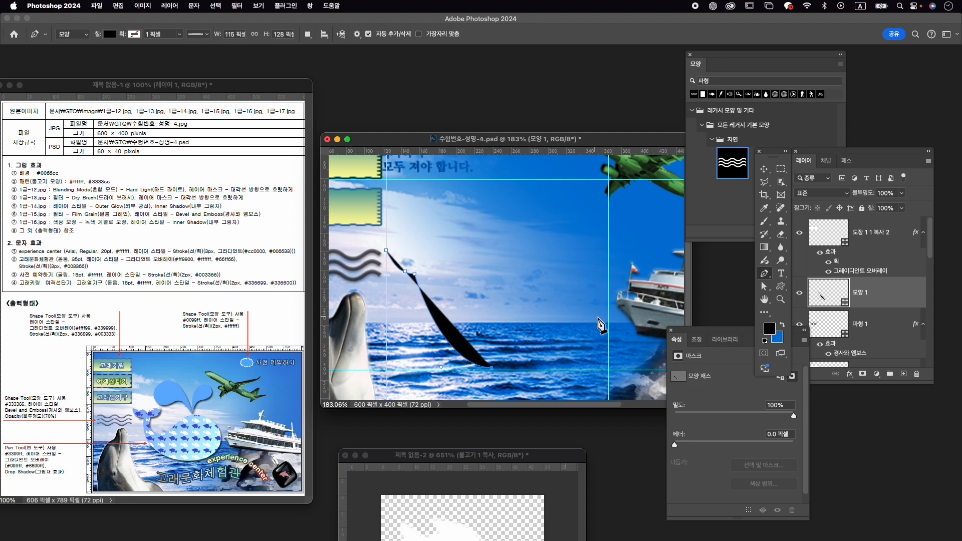
# - Continue the whale outline around the rounded head and over the back down to the base of the tail
pyautogui.moveTo(608, 321); pyautogui.dragTo(615, 289)
pyautogui.moveTo(647, 257); pyautogui.dragTo(647, 260)
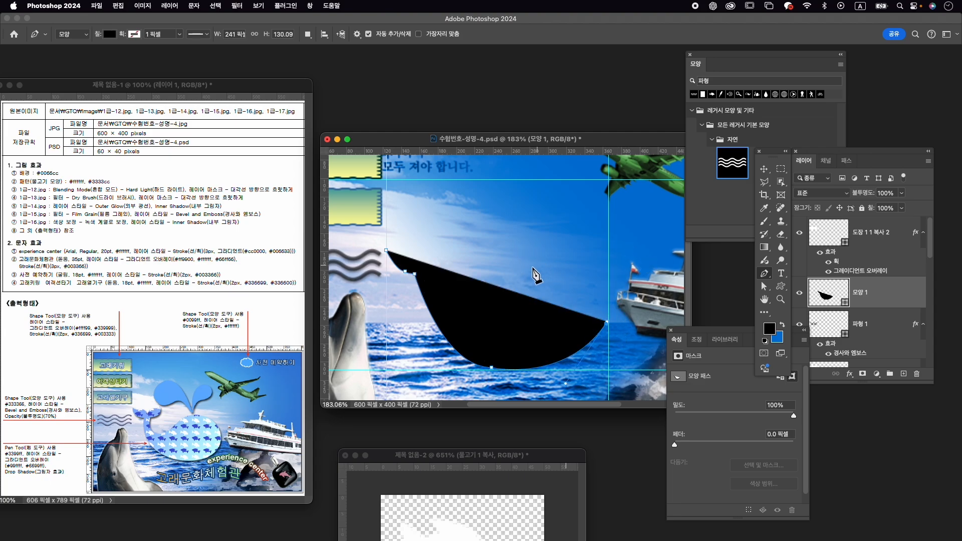
pyautogui.click(534, 245)
pyautogui.moveTo(524, 248); pyautogui.dragTo(524, 247)
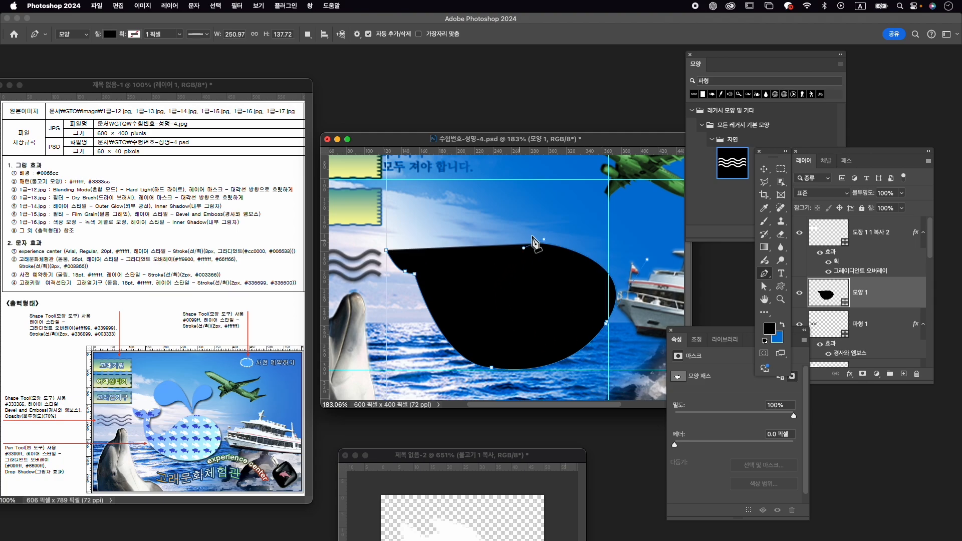
pyautogui.click(534, 245)
pyautogui.moveTo(451, 286)
pyautogui.mouseDown()
pyautogui.moveTo(451, 322)
pyautogui.moveTo(408, 345)
pyautogui.moveTo(427, 313)
pyautogui.moveTo(453, 295)
pyautogui.mouseUp()
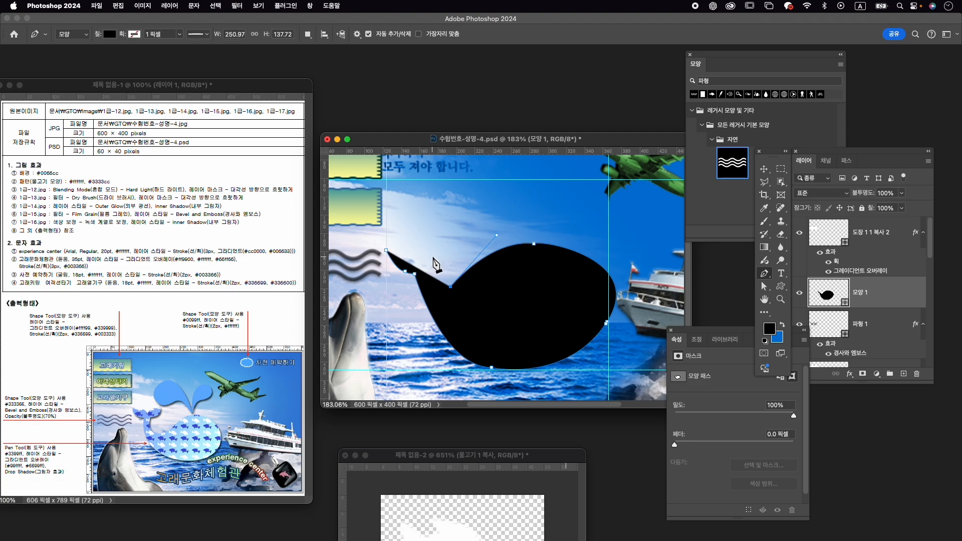
# - Draw the right tail fin and the notch between the fins, closing the whale shape at about 251 by 138 px
pyautogui.click(426, 271)
pyautogui.moveTo(421, 243); pyautogui.dragTo(422, 250)
pyautogui.click(425, 272)
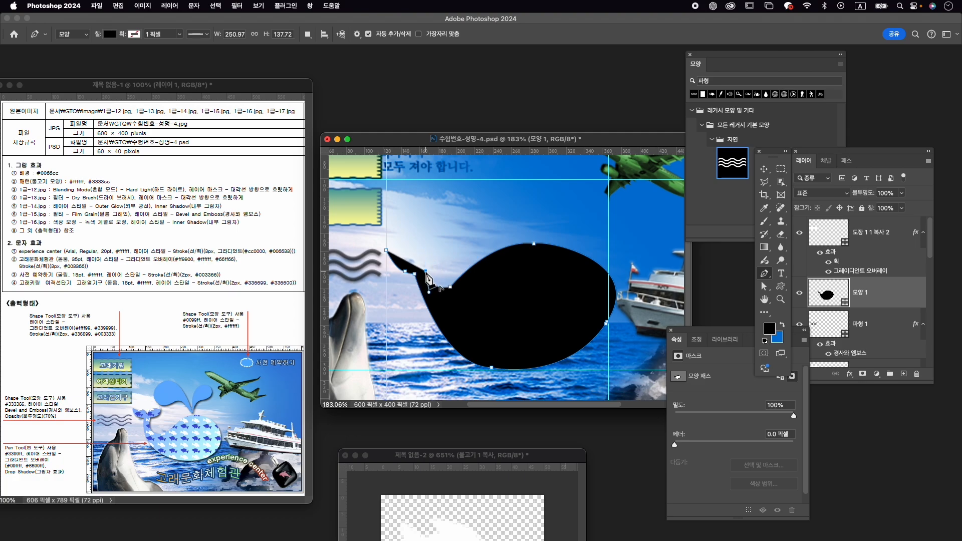
pyautogui.moveTo(443, 253); pyautogui.dragTo(448, 236)
pyautogui.click(443, 253)
pyautogui.moveTo(427, 258); pyautogui.dragTo(416, 270)
pyautogui.keyDown('alt'); pyautogui.click(416, 263); pyautogui.keyUp('alt')
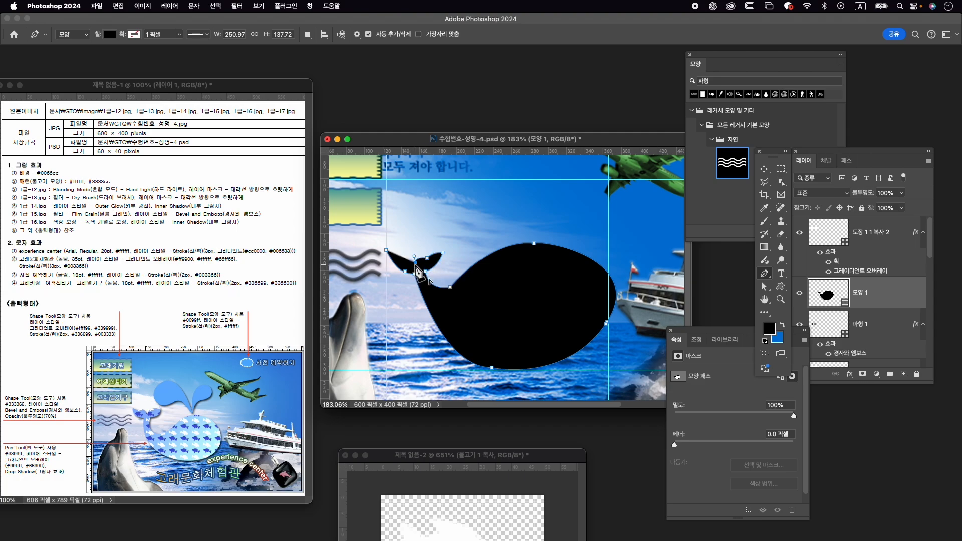
pyautogui.click(401, 256)
pyautogui.click(385, 250)
# - Reshape the whale's tail fins by adjusting the right fin's anchor points and the curve of the left fin
pyautogui.press('a')
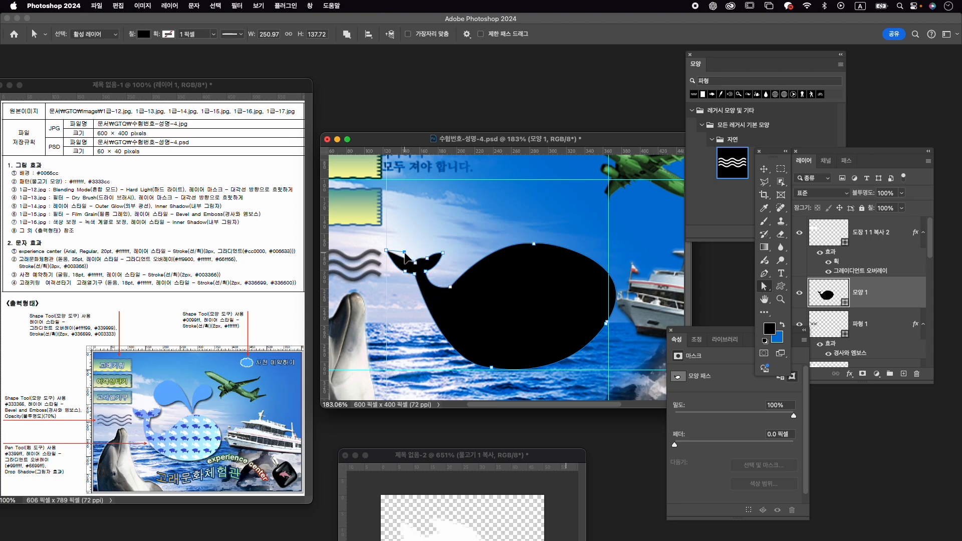
pyautogui.keyDown('shift'); pyautogui.click(427, 259); pyautogui.keyUp('shift')
pyautogui.moveTo(416, 264); pyautogui.dragTo(445, 246)
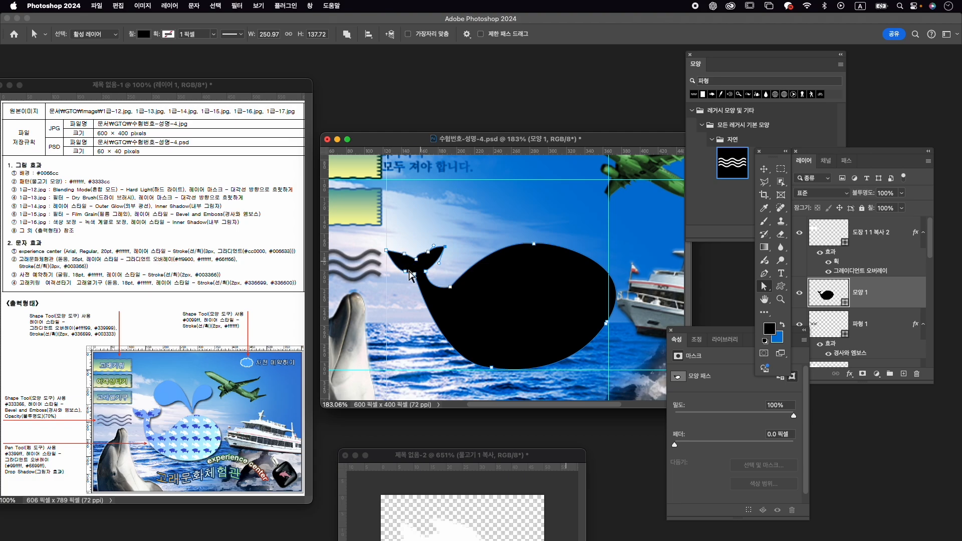
pyautogui.moveTo(764, 273); pyautogui.dragTo(812, 319)
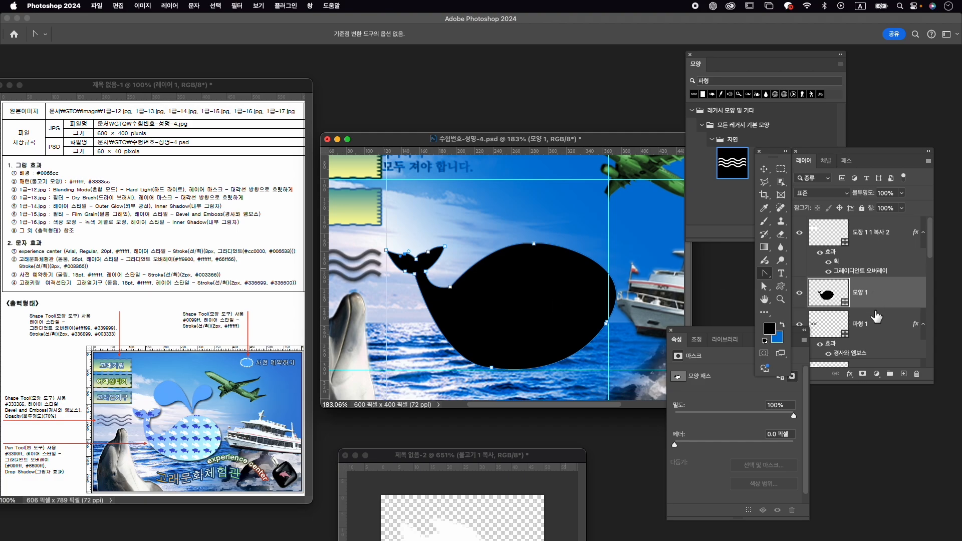
# - Begin the water spout as a new shape layer above the whale's back, outlining the lower edge of its left lobe
pyautogui.moveTo(764, 273); pyautogui.dragTo(800, 277)
pyautogui.click(799, 277)
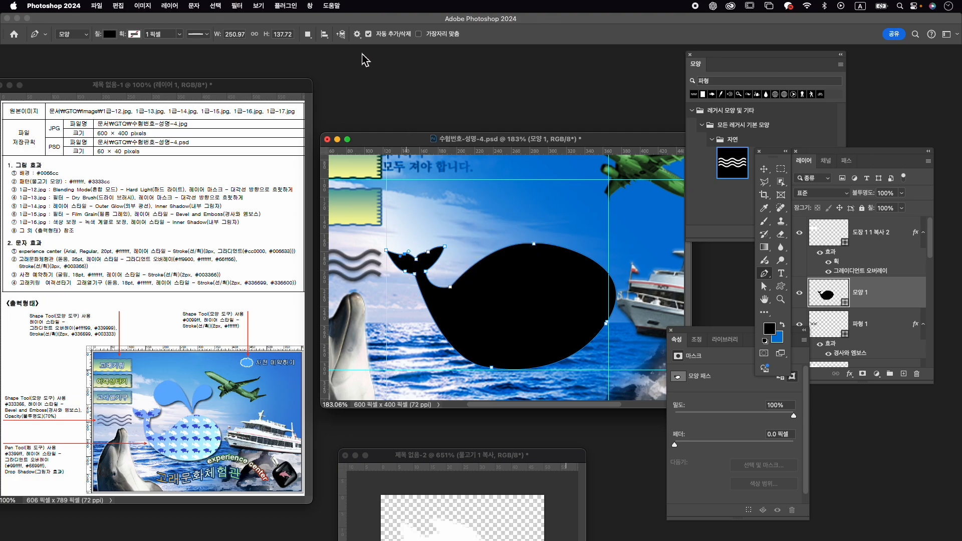
pyautogui.click(308, 34)
pyautogui.click(337, 40)
pyautogui.click(526, 239)
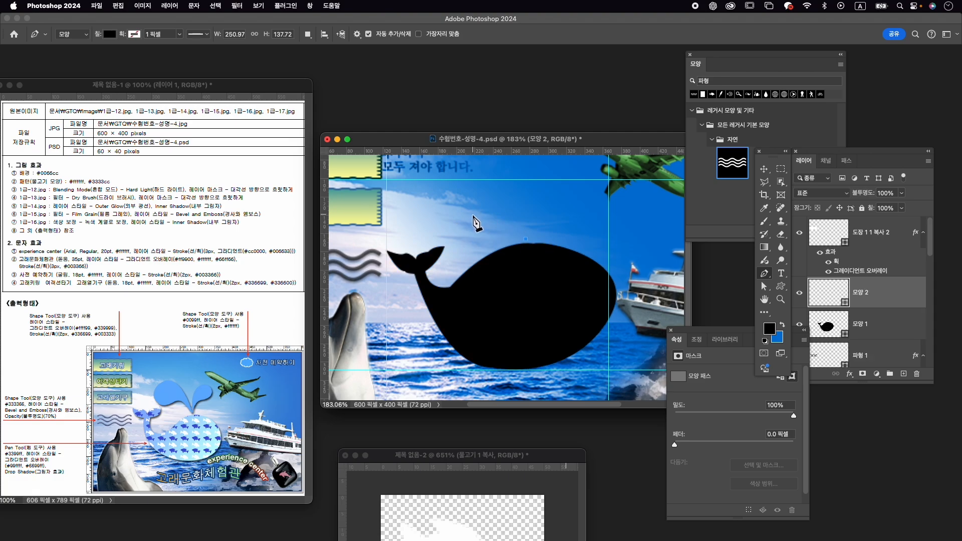
pyautogui.moveTo(500, 216); pyautogui.dragTo(473, 228)
pyautogui.keyDown('alt'); pyautogui.click(499, 216); pyautogui.keyUp('alt')
pyautogui.moveTo(434, 218); pyautogui.dragTo(435, 213)
pyautogui.keyDown('alt'); pyautogui.click(440, 232); pyautogui.keyUp('alt')
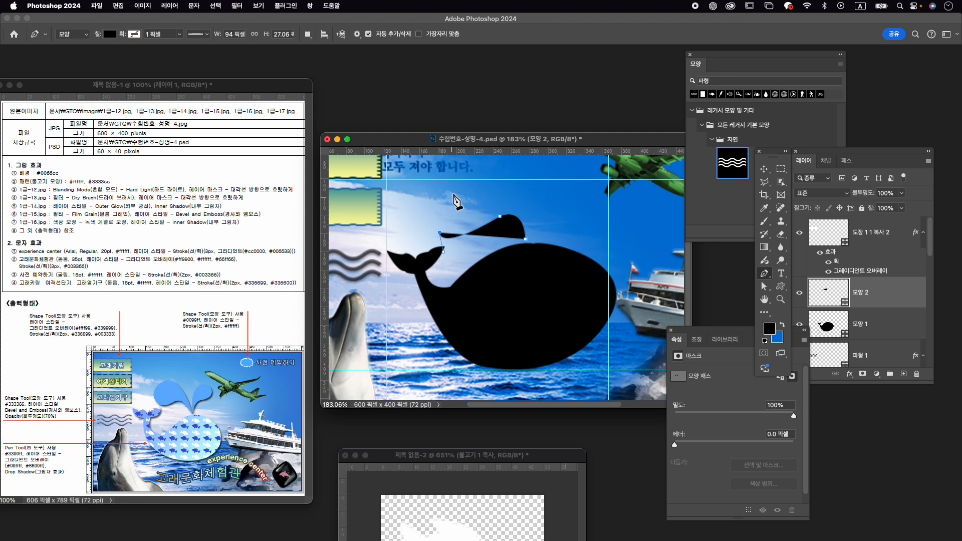
# - Draw the rounded end and top curve of the left spout lobe, closing the shape at about 110 by 62 px
pyautogui.moveTo(450, 182); pyautogui.dragTo(494, 167)
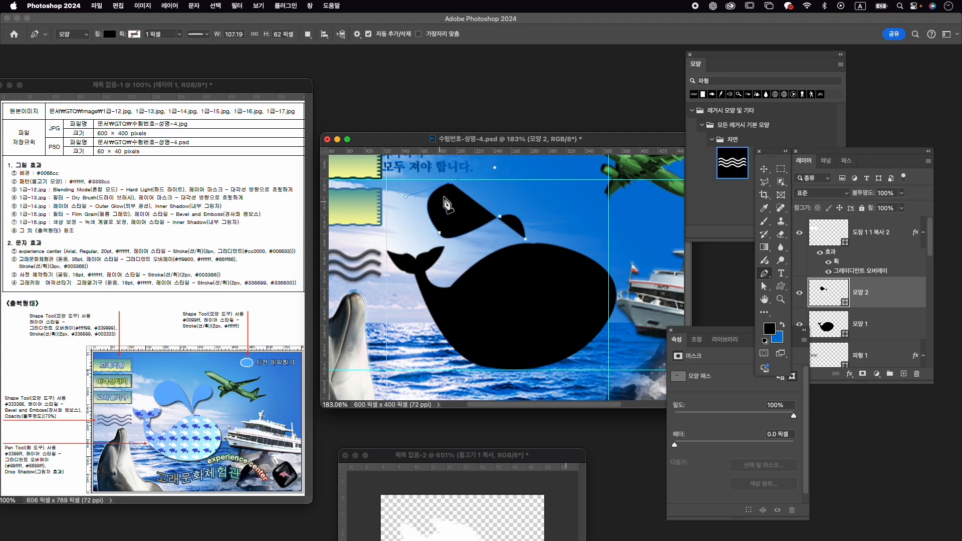
pyautogui.keyDown('alt'); pyautogui.click(449, 183); pyautogui.keyUp('alt')
pyautogui.click(526, 241)
pyautogui.moveTo(526, 240); pyautogui.dragTo(537, 299)
pyautogui.keyDown('alt'); pyautogui.click(528, 239); pyautogui.keyUp('alt')
pyautogui.click(525, 241)
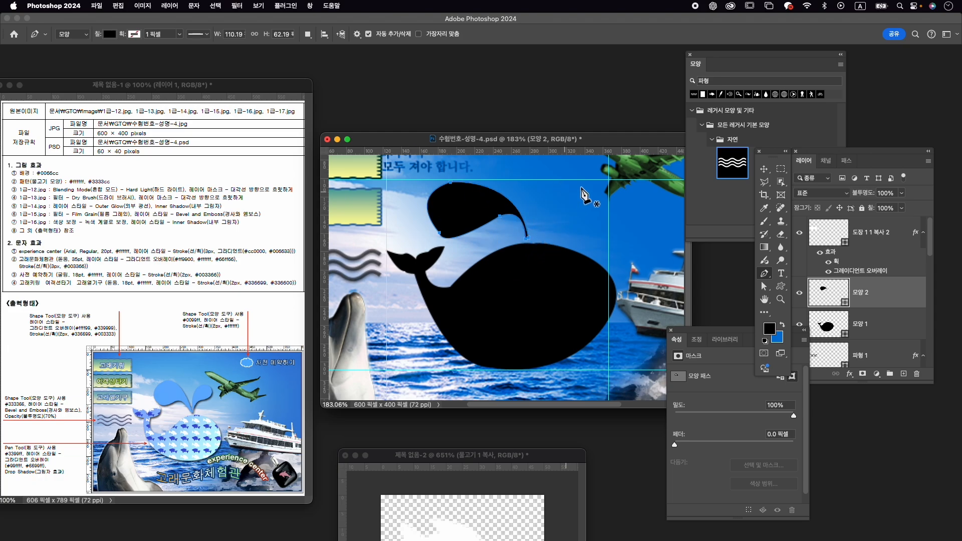
# - Draw the right water spout lobe as a new shape layer above the whale's back, closing it at about 43 by 54 px
pyautogui.click(533, 238)
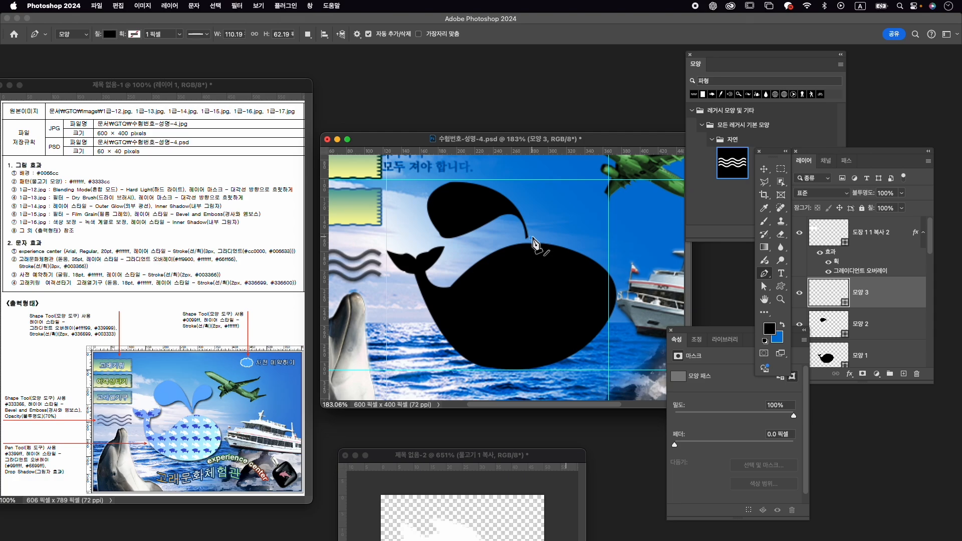
pyautogui.moveTo(559, 189); pyautogui.dragTo(588, 193)
pyautogui.click(562, 188)
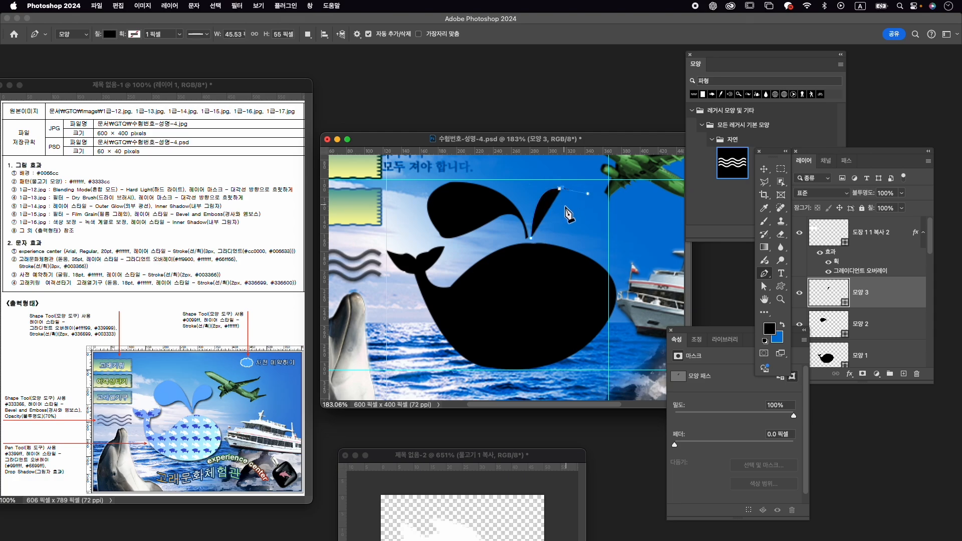
pyautogui.keyDown('alt'); pyautogui.click(560, 189); pyautogui.keyUp('alt')
pyautogui.moveTo(547, 240)
pyautogui.mouseDown()
pyautogui.moveTo(564, 224)
pyautogui.moveTo(541, 229)
pyautogui.mouseUp()
pyautogui.keyDown('alt'); pyautogui.click(544, 222); pyautogui.keyUp('alt')
pyautogui.click(535, 238)
pyautogui.click(531, 238)
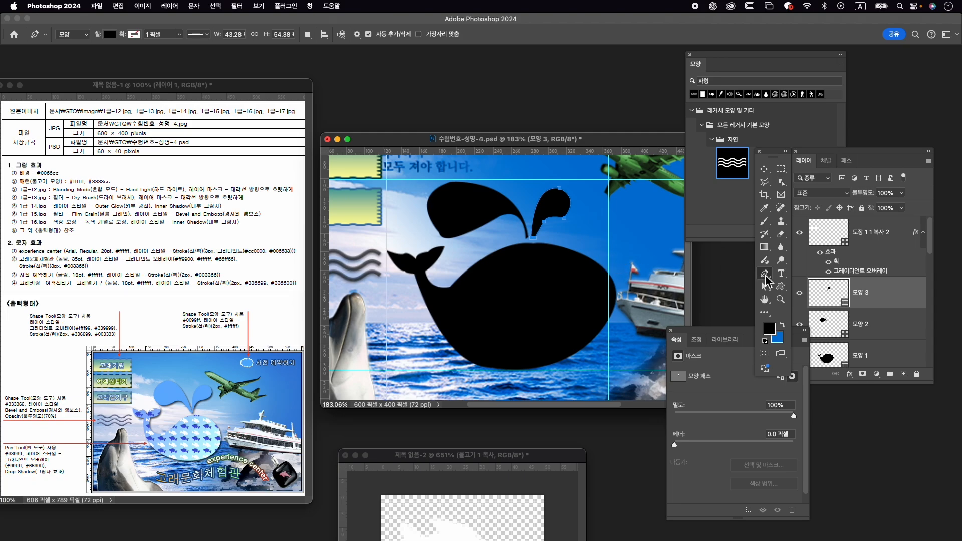
# - Reshape the right spout lobe by adjusting its lower curve and widening its outer side to about 50 px overall
pyautogui.moveTo(769, 280); pyautogui.dragTo(799, 321)
pyautogui.click(799, 324)
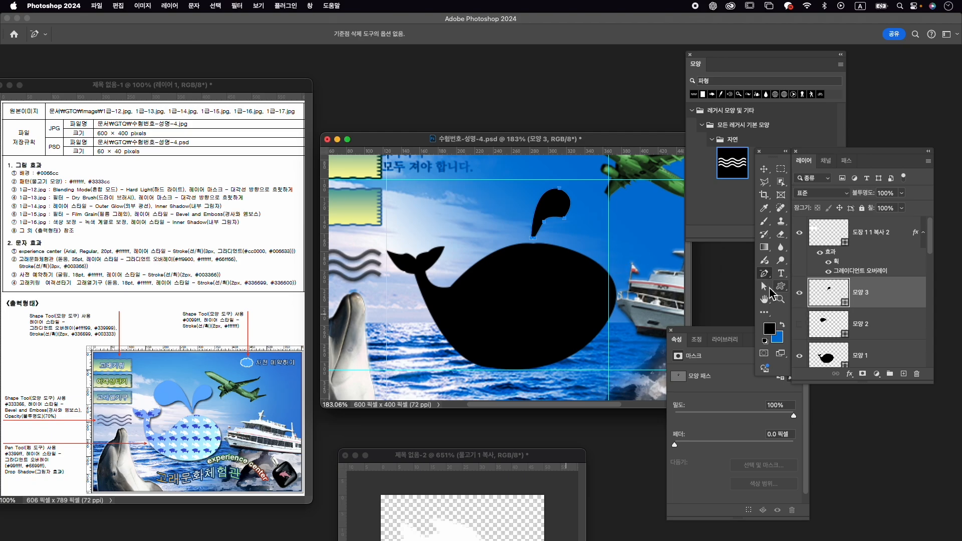
pyautogui.press('super+z')
pyautogui.moveTo(761, 275); pyautogui.dragTo(808, 319)
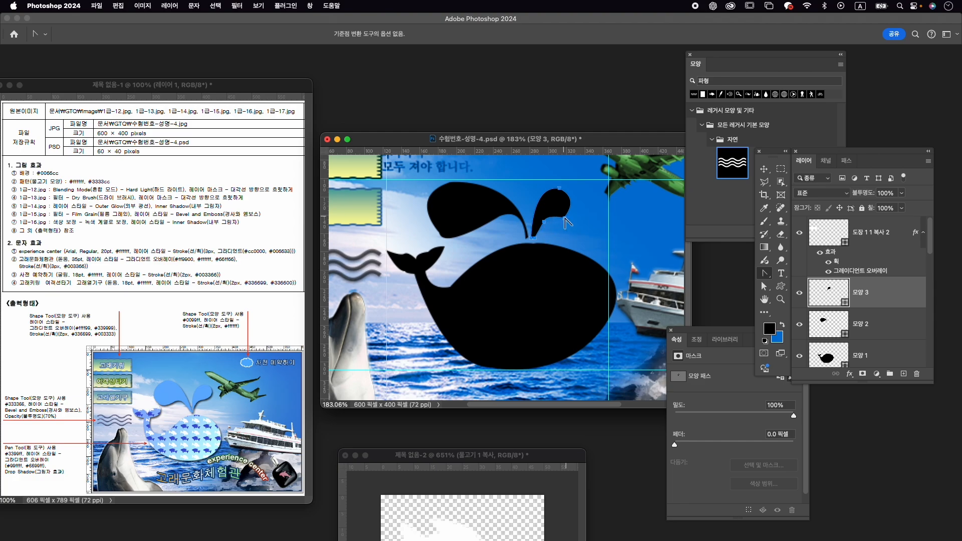
pyautogui.moveTo(548, 226); pyautogui.dragTo(544, 237)
pyautogui.press('a')
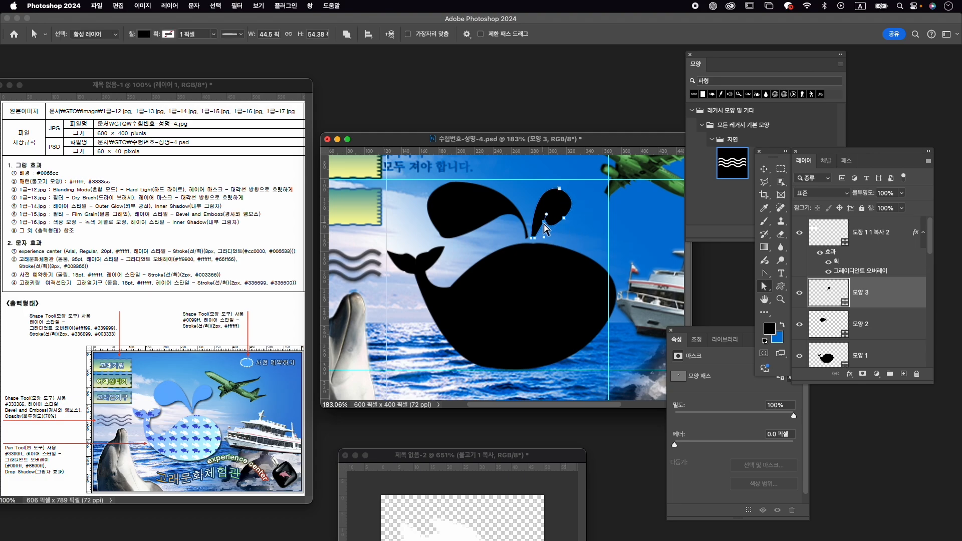
pyautogui.moveTo(554, 230); pyautogui.dragTo(584, 187)
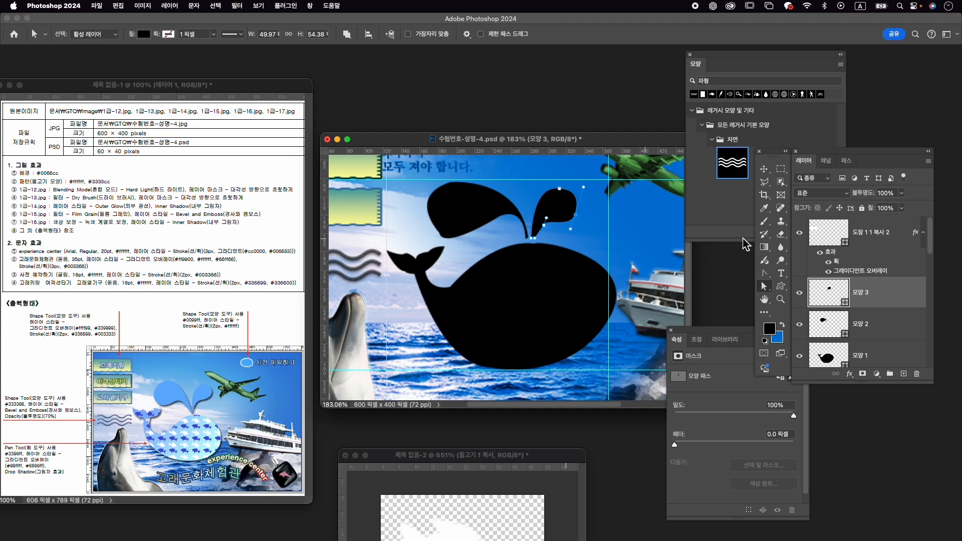
# - Merge the left and right spout lobe layers into one shape layer and toggle its visibility to check it
pyautogui.keyDown('shift'); pyautogui.click(877, 328); pyautogui.keyUp('shift')
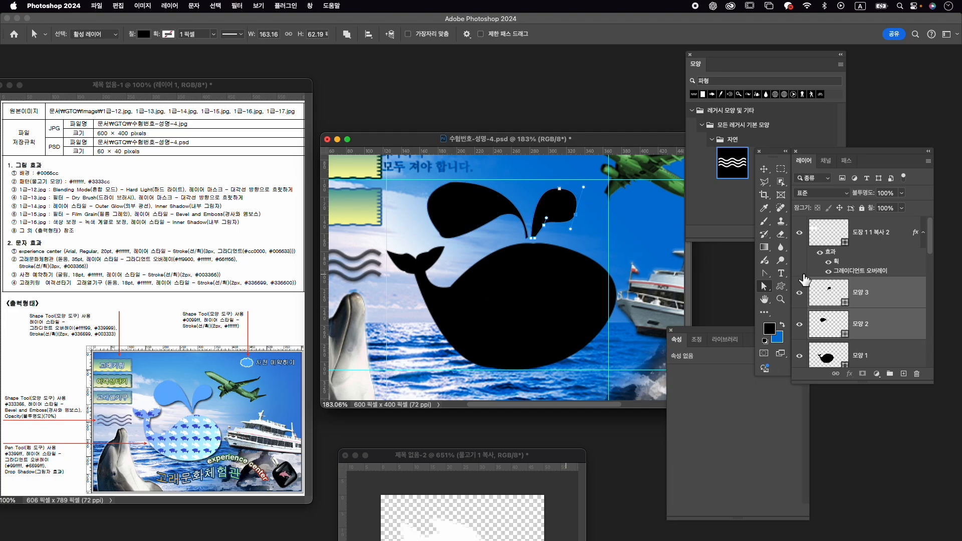
pyautogui.click(890, 357)
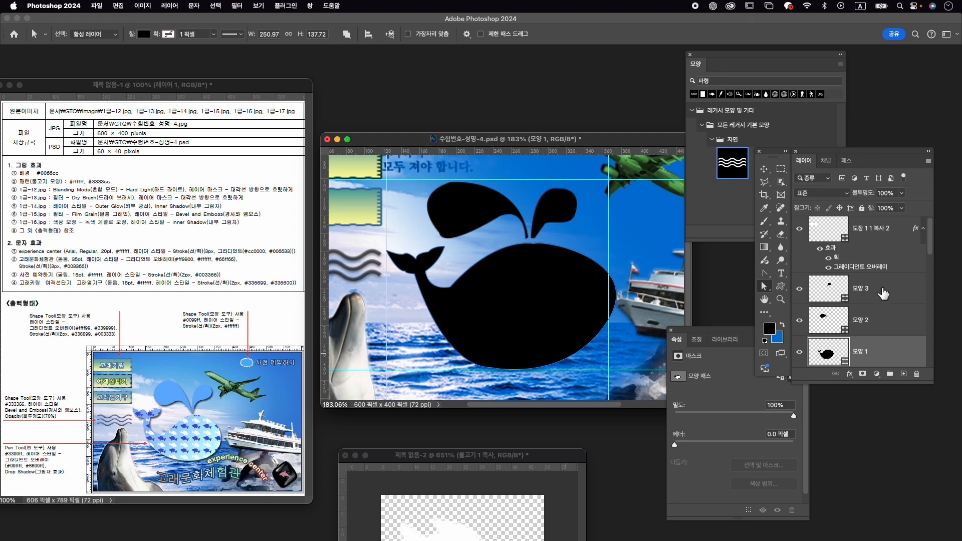
pyautogui.click(883, 293)
pyautogui.keyDown('shift'); pyautogui.click(879, 323); pyautogui.keyUp('shift')
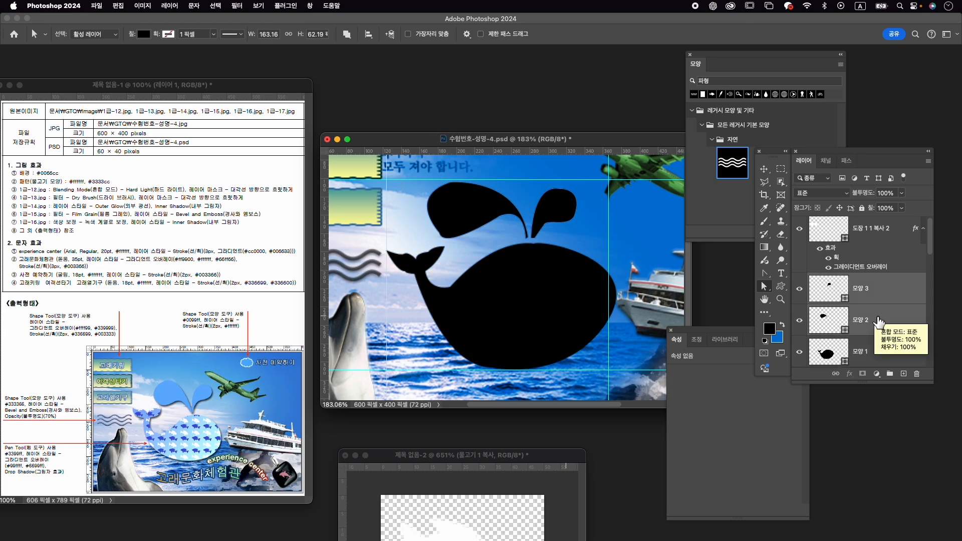
pyautogui.rightClick(878, 321)
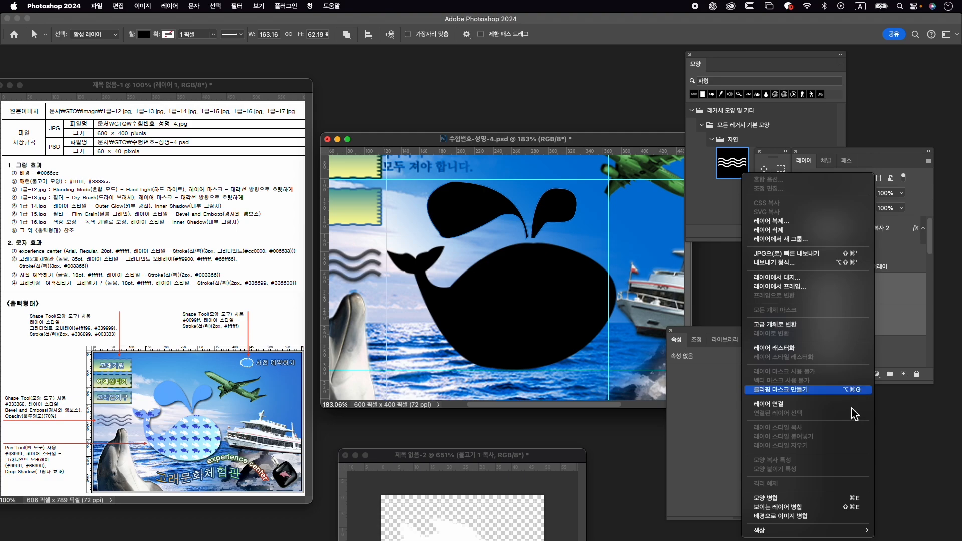
pyautogui.click(804, 499)
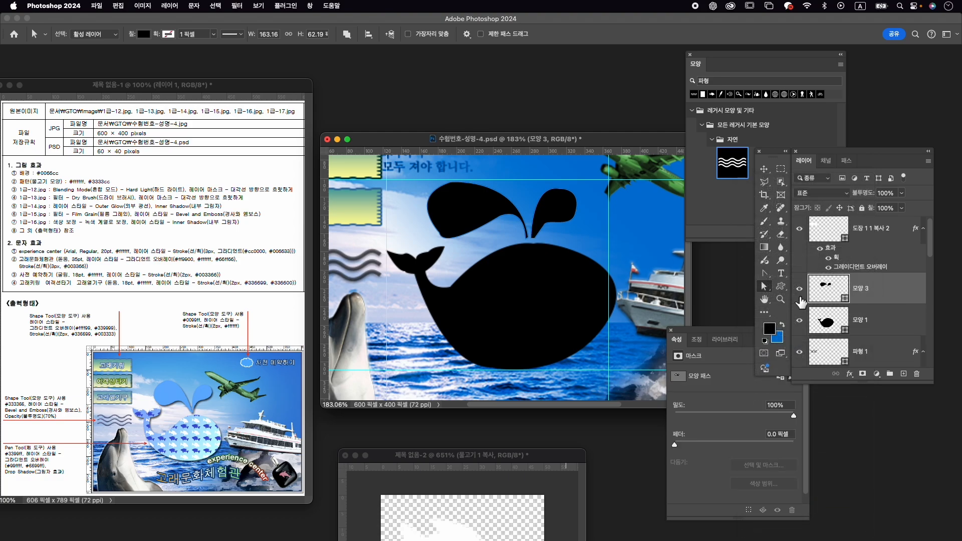
pyautogui.click(800, 289)
pyautogui.click(800, 289)
# - Set the merged water spout shape's fill colour to #3399ff
pyautogui.click(765, 273)
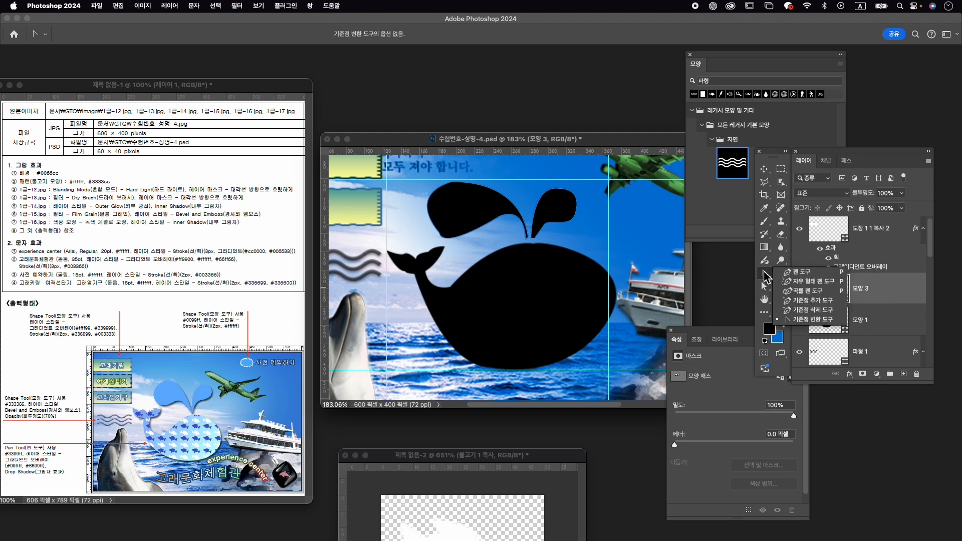
pyautogui.click(788, 273)
pyautogui.click(112, 35)
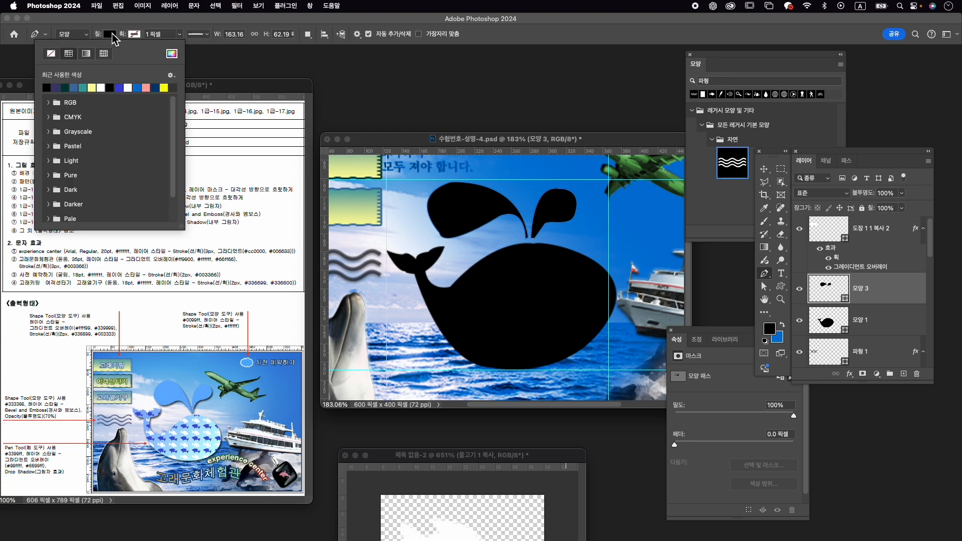
pyautogui.click(172, 53)
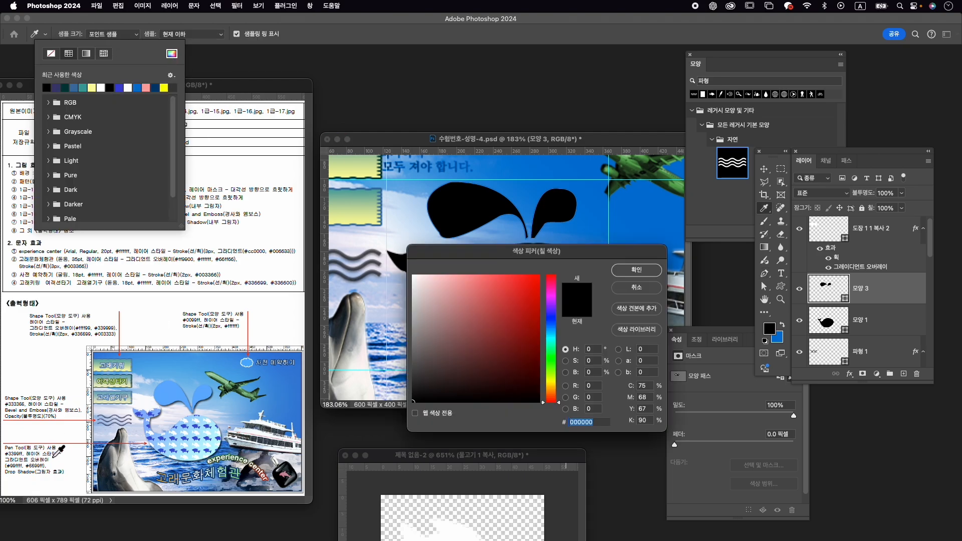
pyautogui.write('3399ff')
pyautogui.press('Return')
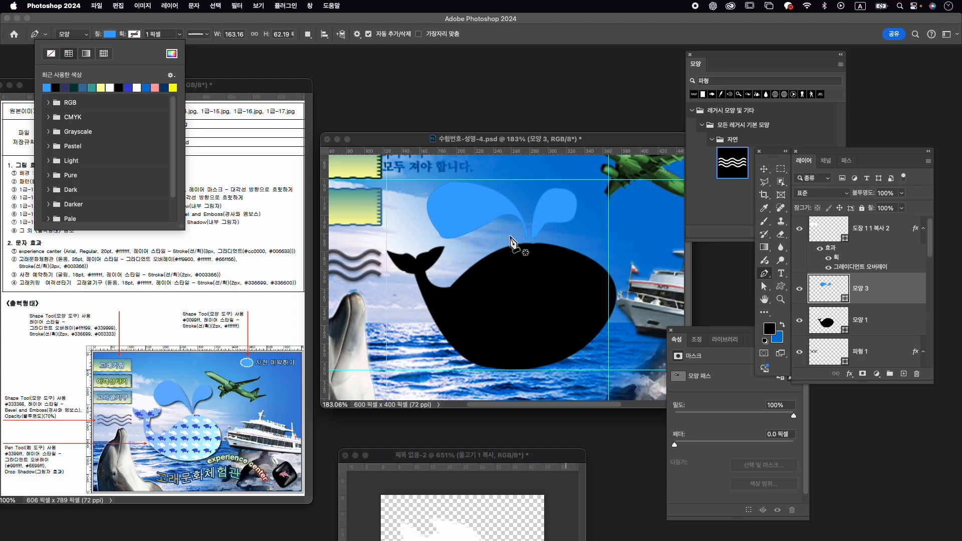
# - Lower the whale's back and pull in its front curve, reducing the shape to about 241 by 134 px
pyautogui.click(883, 324)
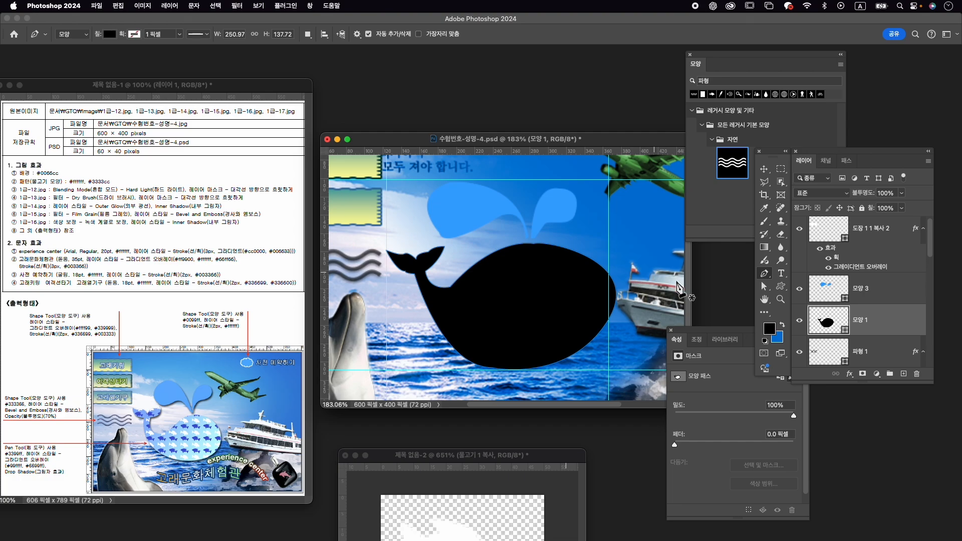
pyautogui.click(764, 286)
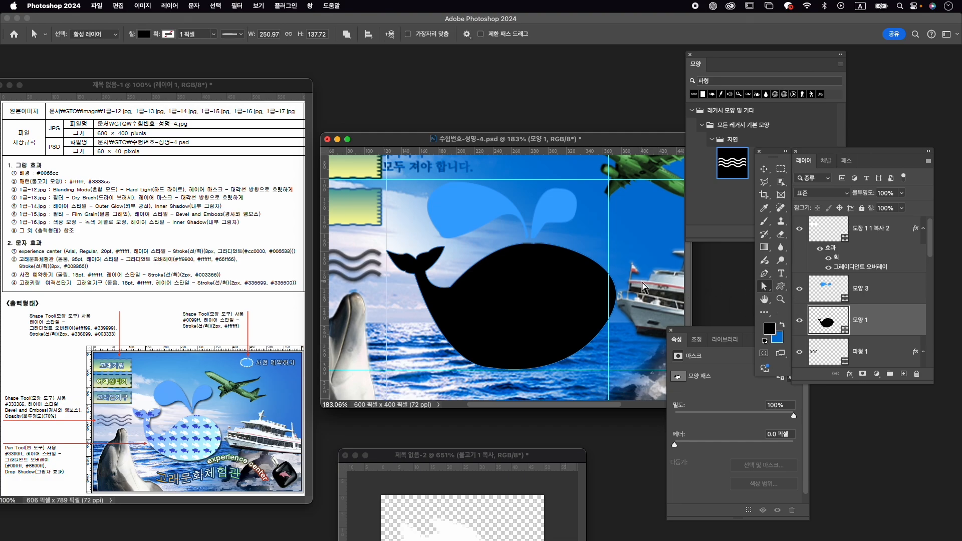
pyautogui.click(613, 314)
pyautogui.moveTo(535, 244); pyautogui.dragTo(538, 249)
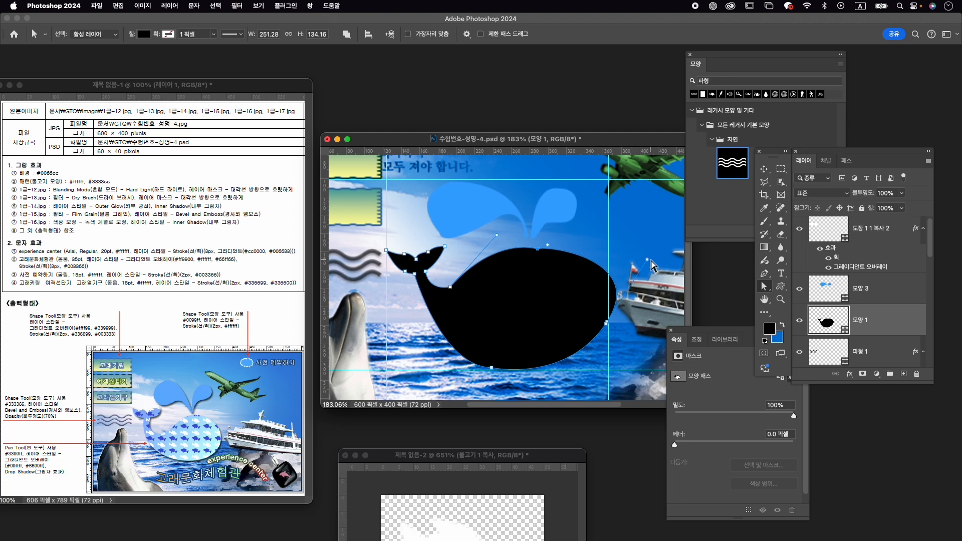
pyautogui.moveTo(647, 260); pyautogui.dragTo(601, 262)
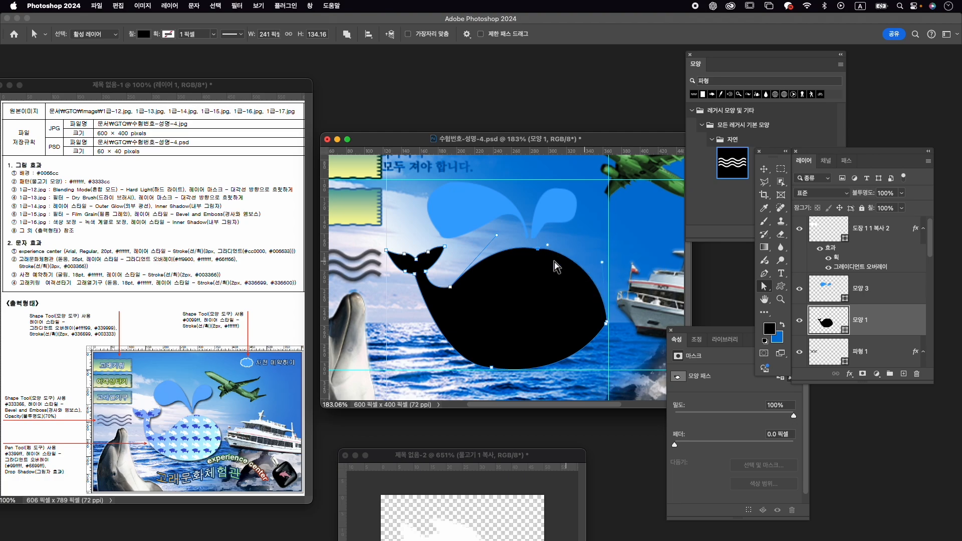
pyautogui.moveTo(500, 238); pyautogui.dragTo(495, 246)
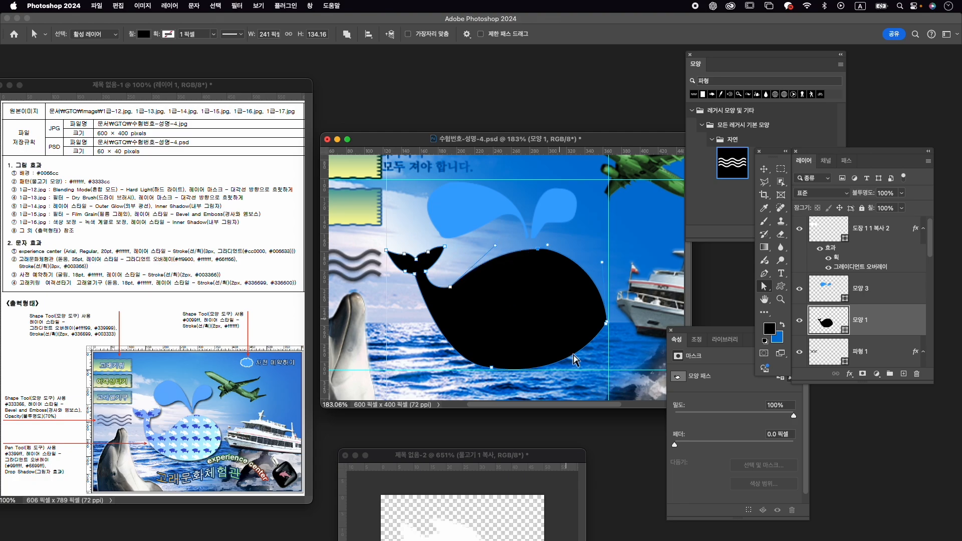
# - Round out the whale's lower front curve and refine the curve where the back meets the tail
pyautogui.click(605, 324)
pyautogui.moveTo(605, 335); pyautogui.dragTo(603, 364)
pyautogui.moveTo(565, 393); pyautogui.dragTo(578, 381)
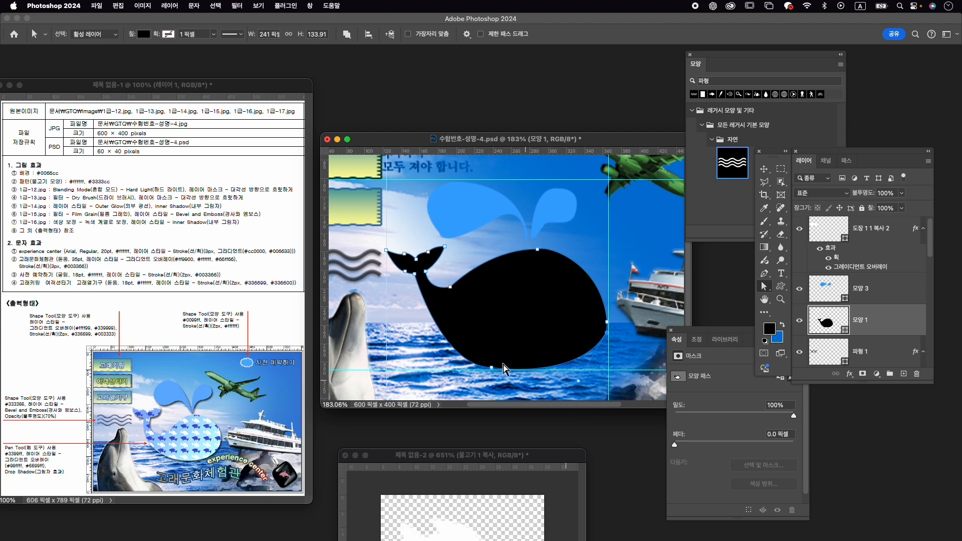
pyautogui.click(451, 287)
pyautogui.moveTo(453, 288); pyautogui.dragTo(433, 302)
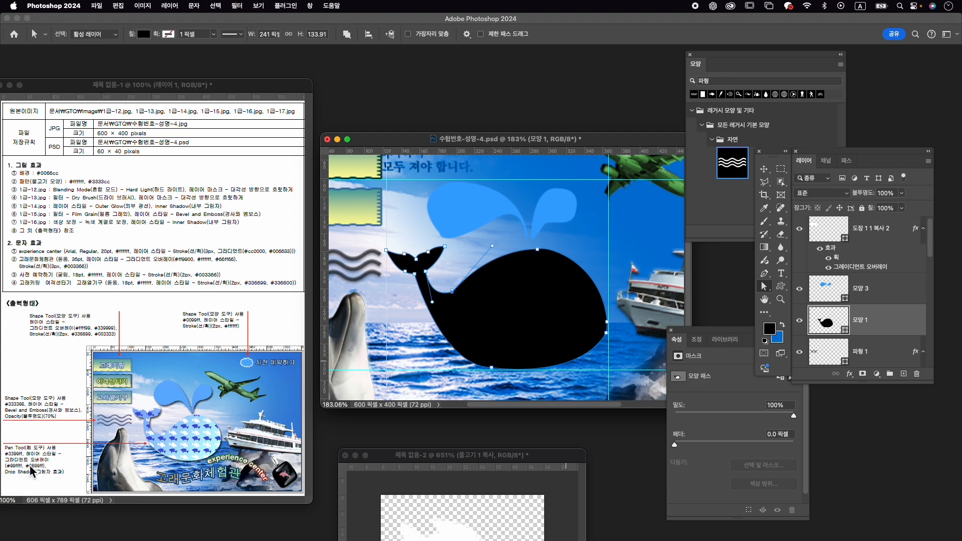
# - Change the whale shape's fill to a linear gradient with #99ffff as the starting colour
pyautogui.click(886, 293)
pyautogui.click(891, 320)
pyautogui.click(764, 273)
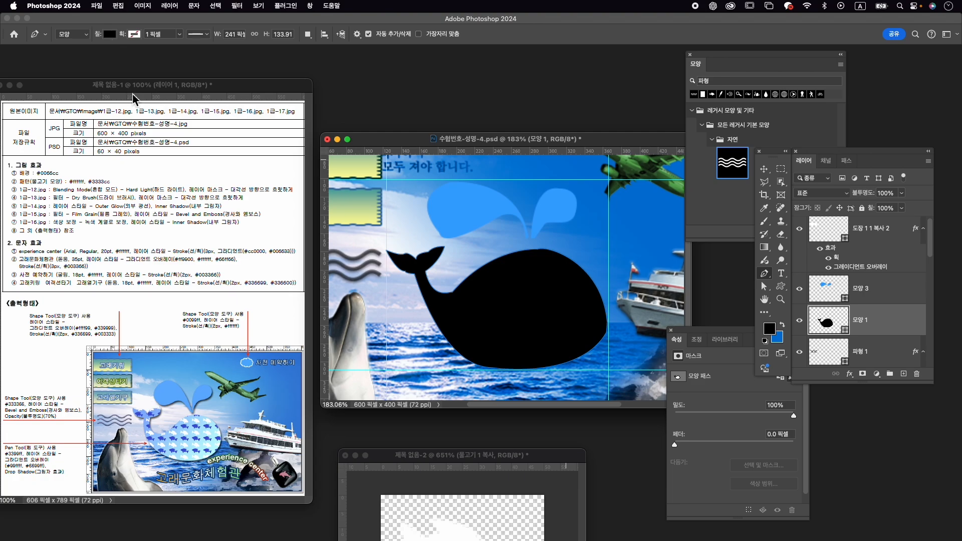
pyautogui.click(109, 34)
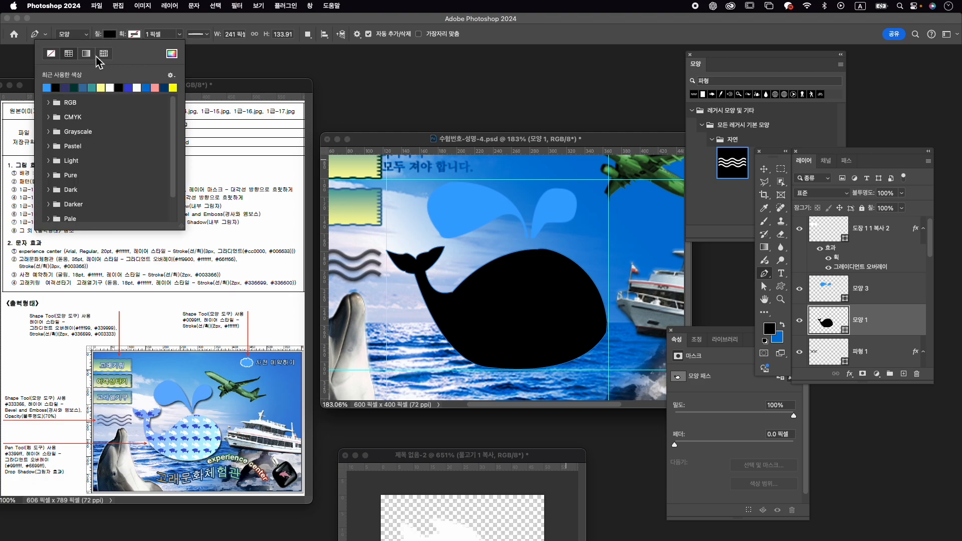
pyautogui.click(88, 55)
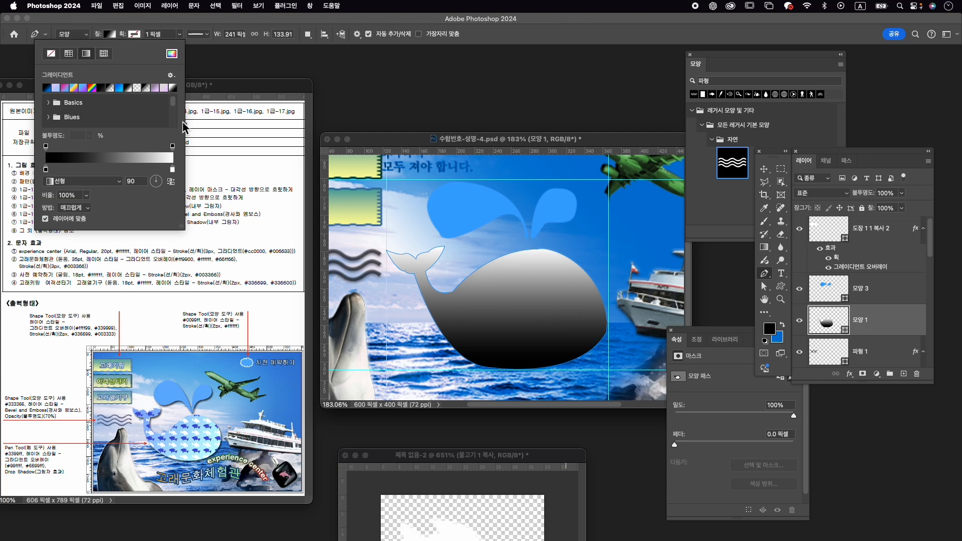
pyautogui.doubleClick(46, 169)
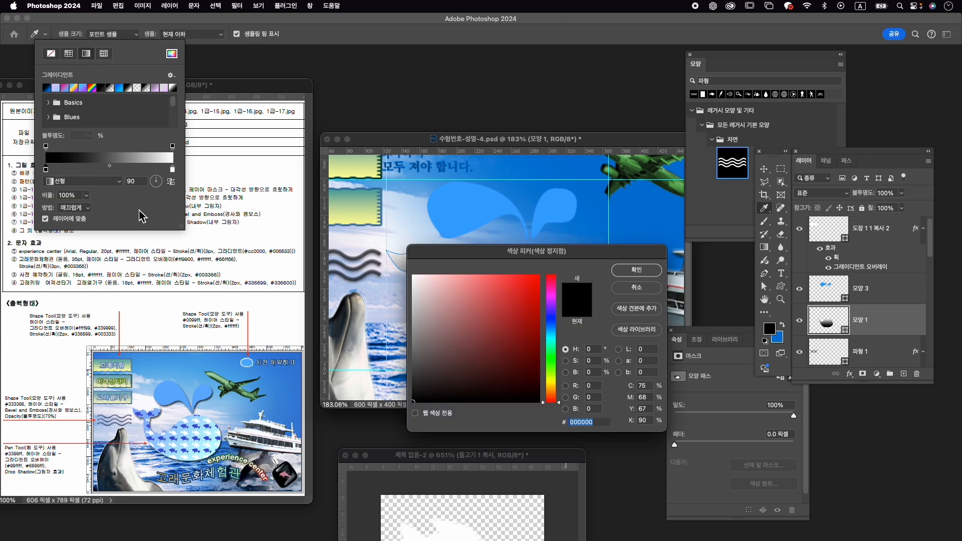
pyautogui.write('99ffff')
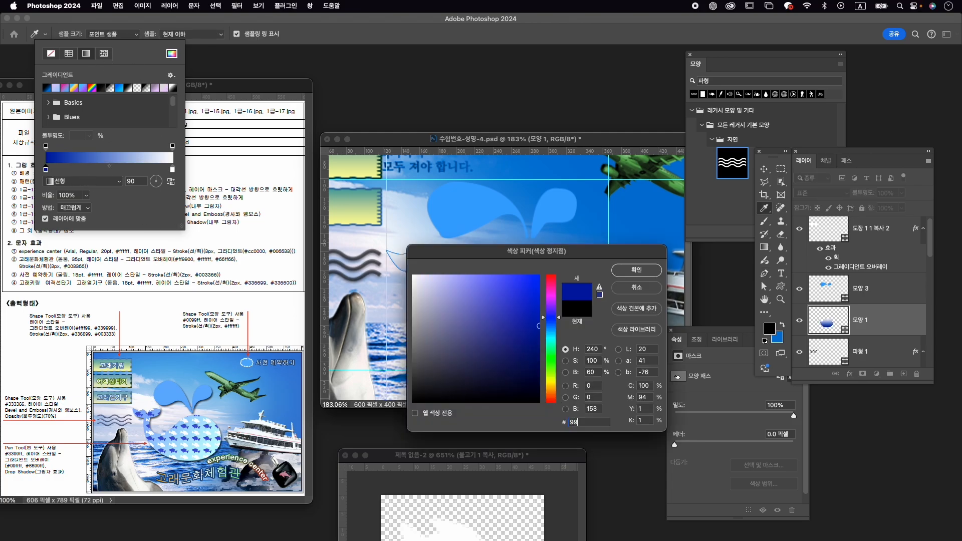
pyautogui.press('Return')
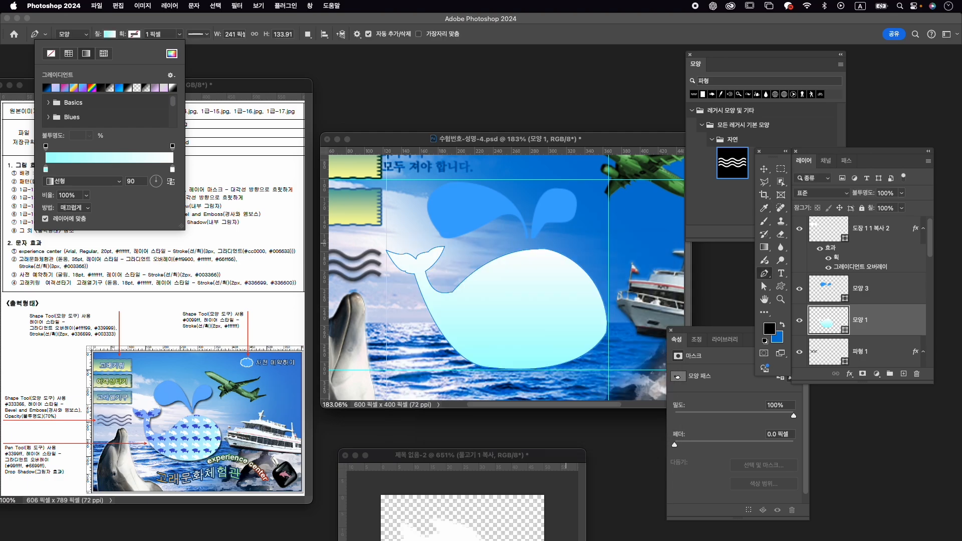
# - Set the whale gradient's end colour to #6699ff and its angle to 127 degrees
pyautogui.doubleClick(174, 170)
pyautogui.write('6699ff')
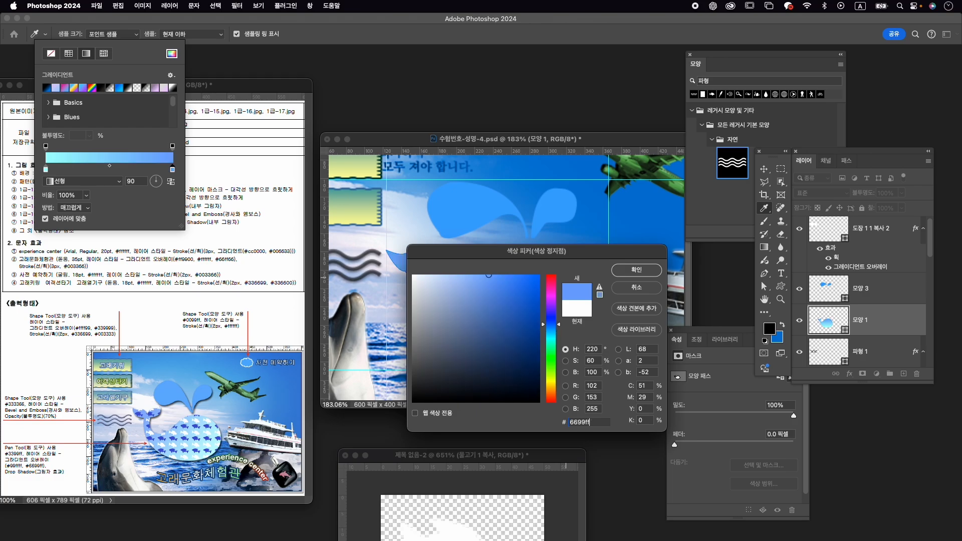
pyautogui.press('Return')
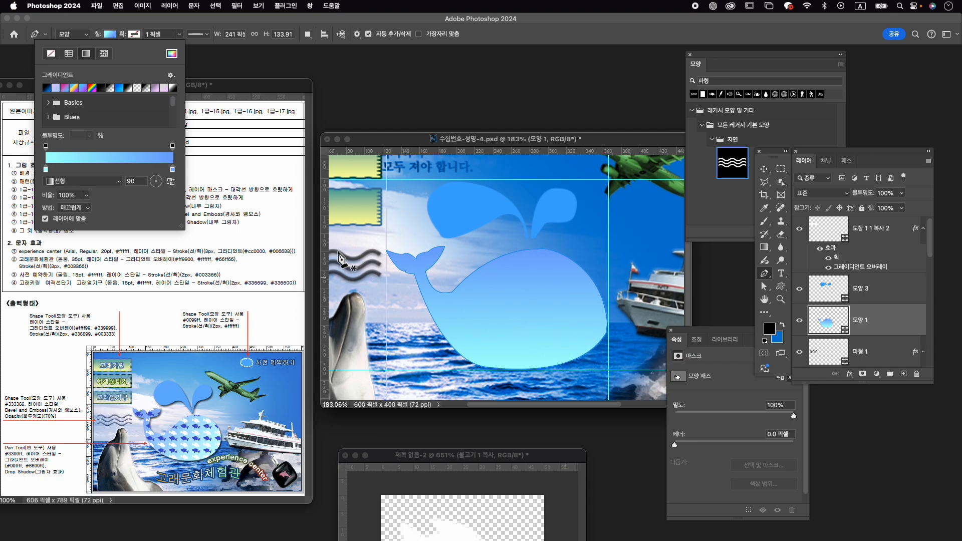
pyautogui.click(158, 188)
pyautogui.moveTo(157, 183); pyautogui.dragTo(158, 183)
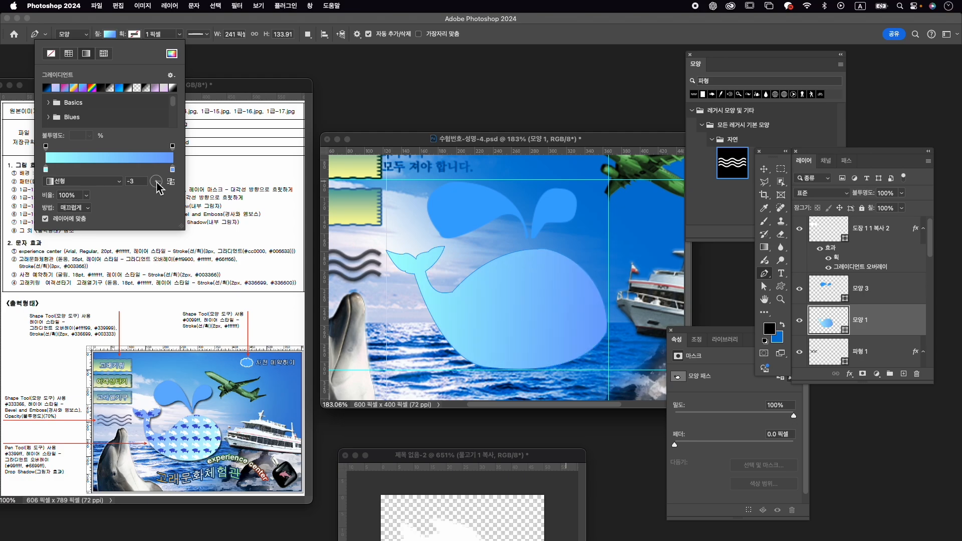
pyautogui.click(156, 179)
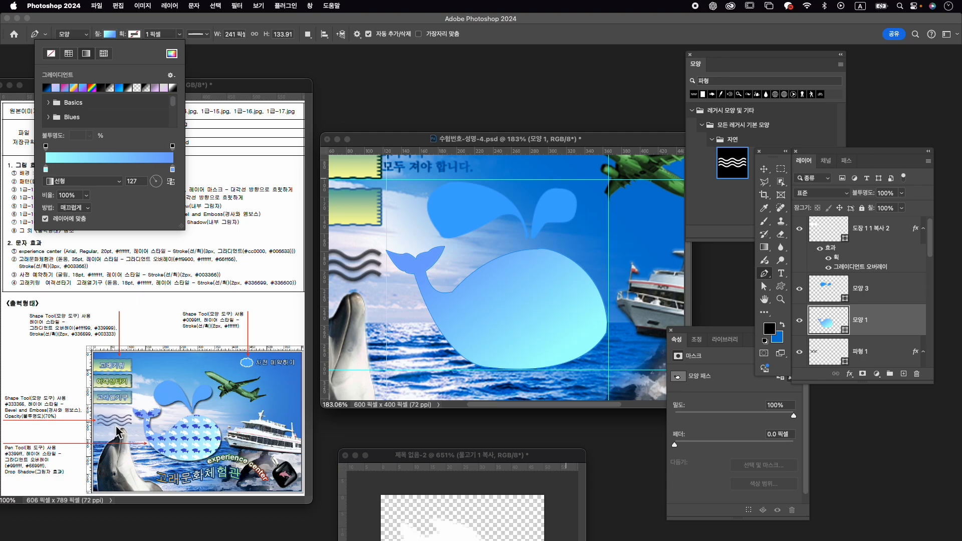
# - Duplicate the gradient-filled whale shape layer
pyautogui.click(884, 320)
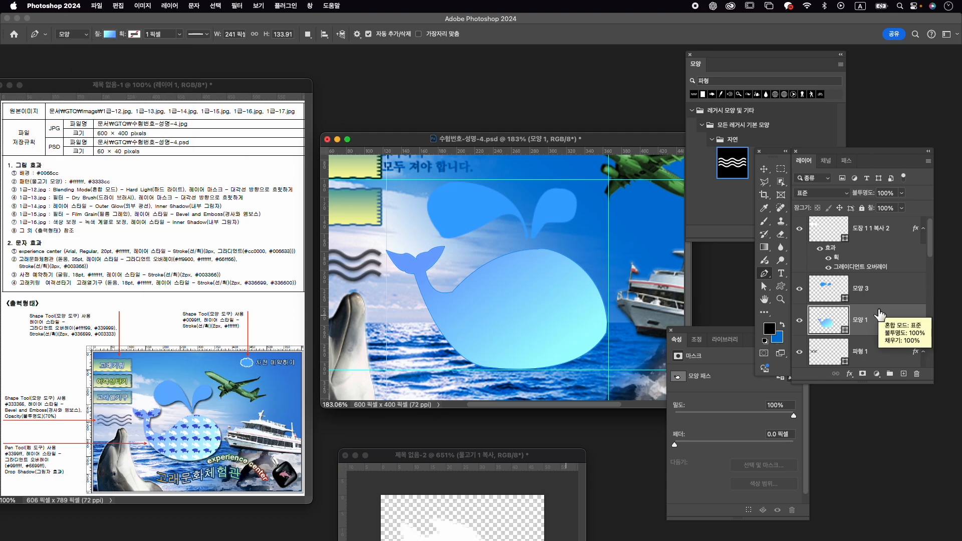
pyautogui.press('super+j')
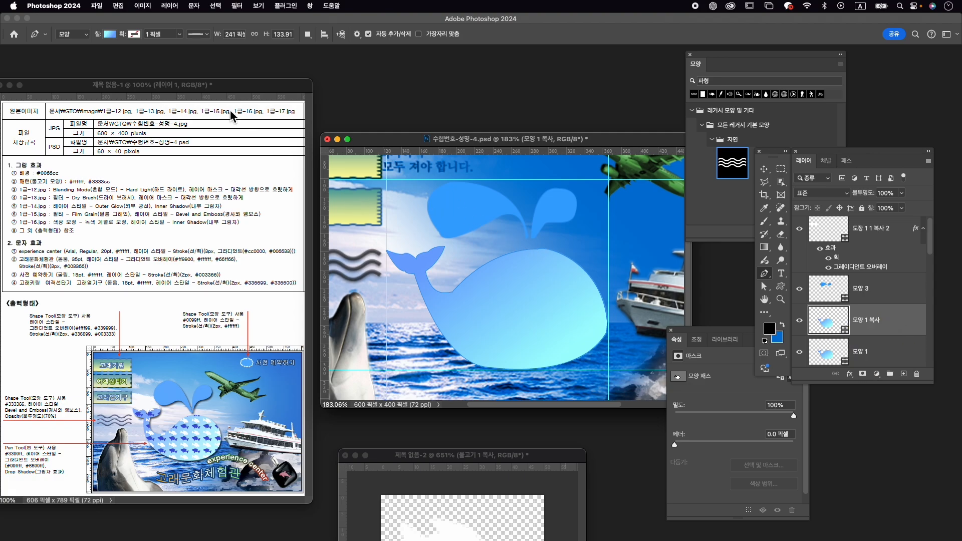
# - Fill the duplicated whale shape with the blue-and-white fish pattern and reduce the pattern scale to 65%
pyautogui.click(108, 36)
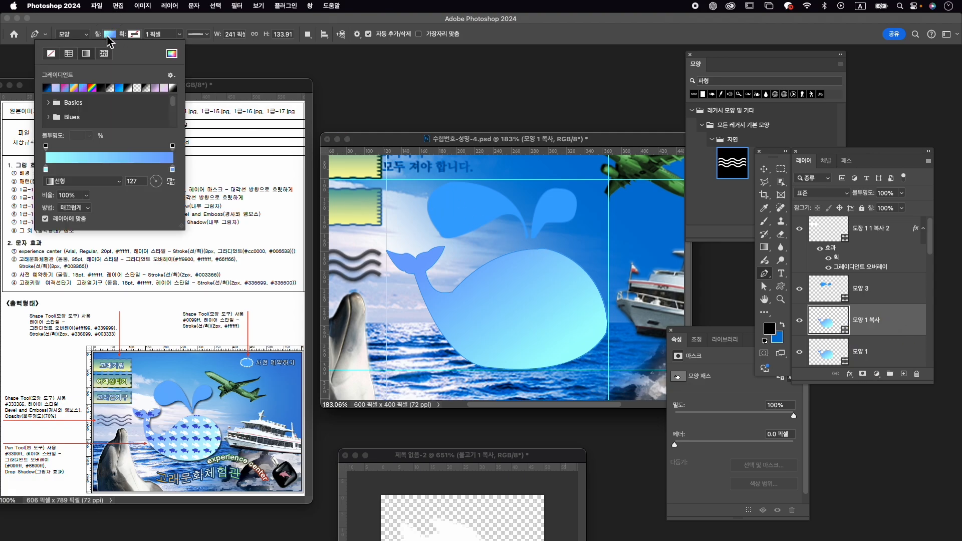
pyautogui.click(104, 54)
pyautogui.scroll(-3, 128, 156)
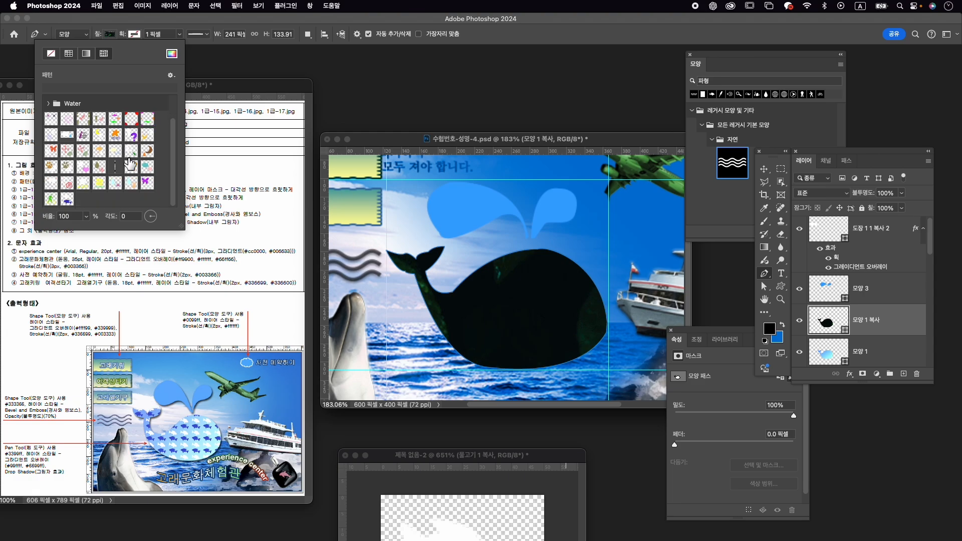
pyautogui.click(67, 199)
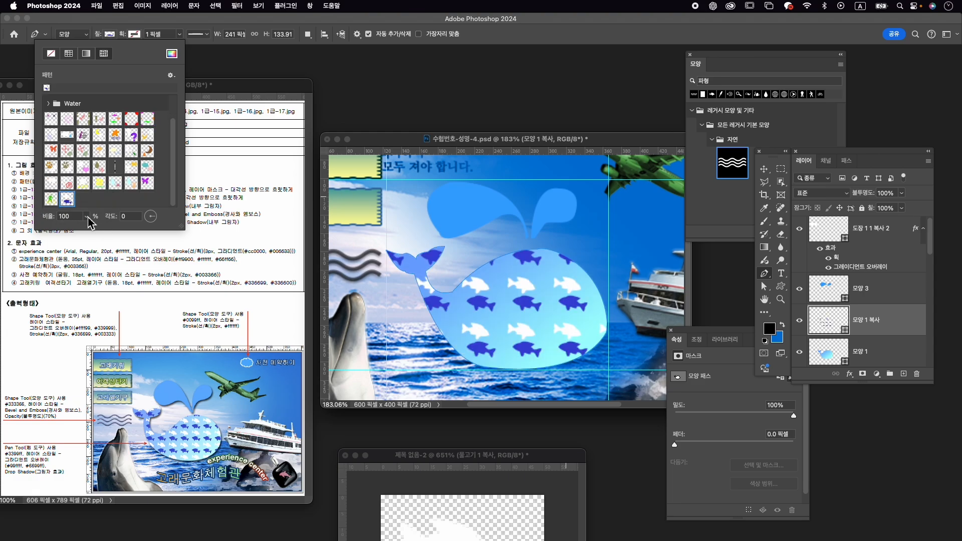
pyautogui.click(86, 217)
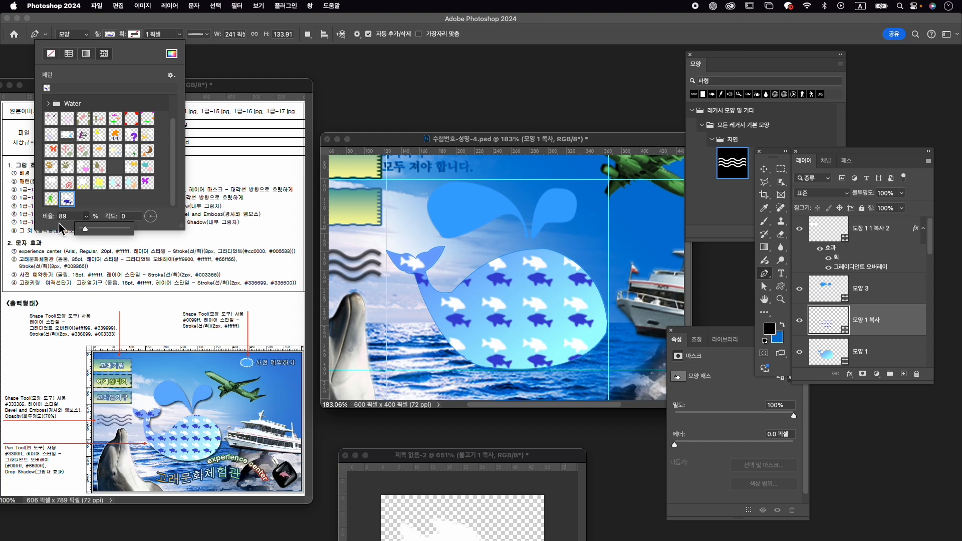
pyautogui.moveTo(51, 220); pyautogui.dragTo(37, 227)
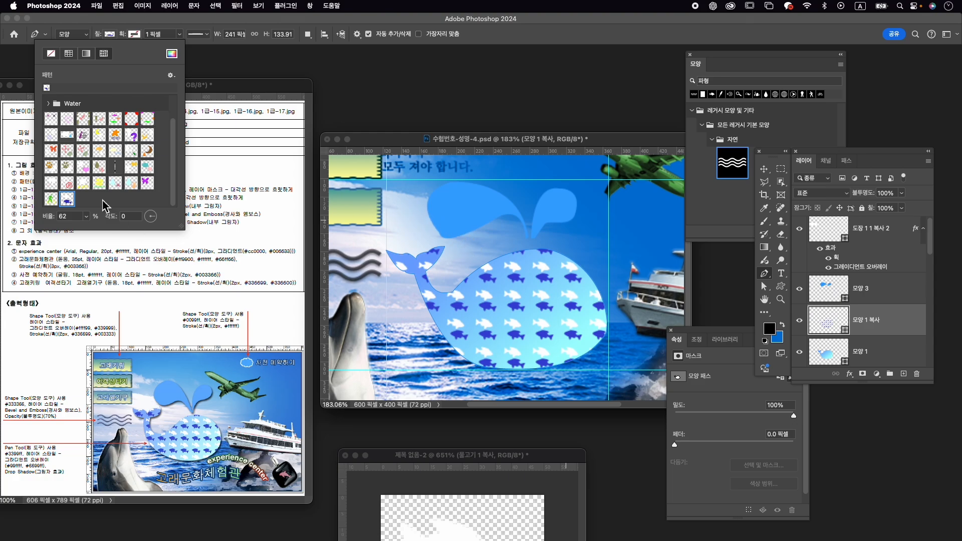
pyautogui.moveTo(48, 218); pyautogui.dragTo(51, 224)
pyautogui.scroll(-3, 483, 290)
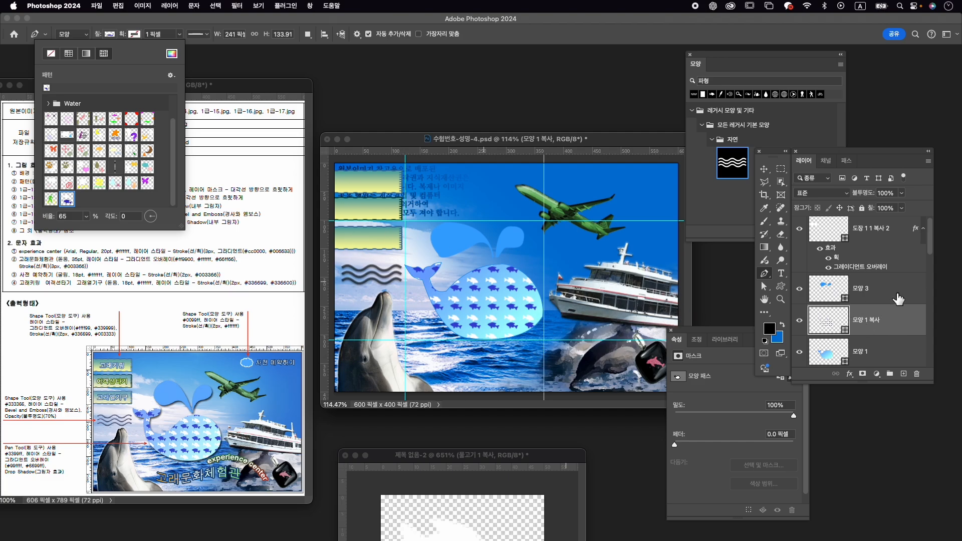
# - Group the water spout and both whale shape layers and name the group 고래
pyautogui.click(898, 302)
pyautogui.keyDown('shift'); pyautogui.click(904, 354); pyautogui.keyUp('shift')
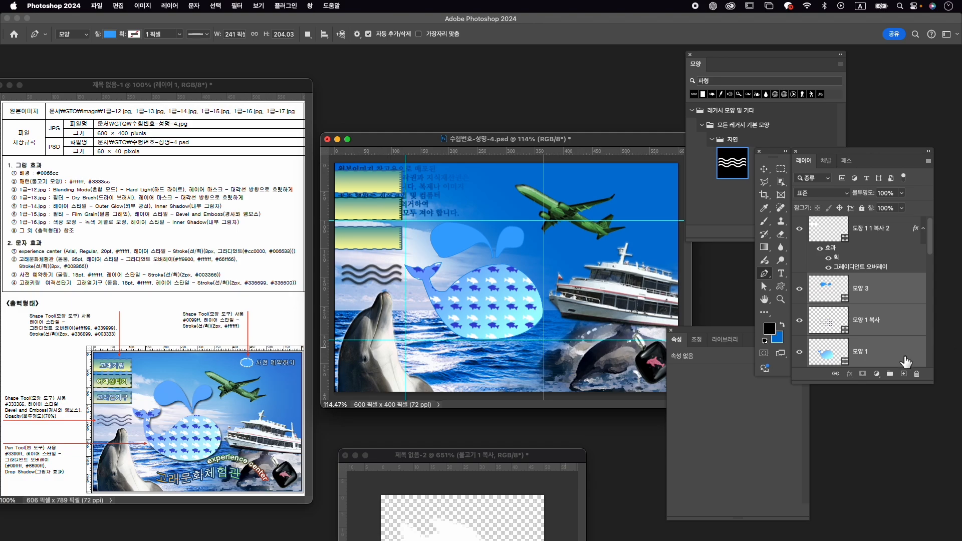
pyautogui.click(890, 373)
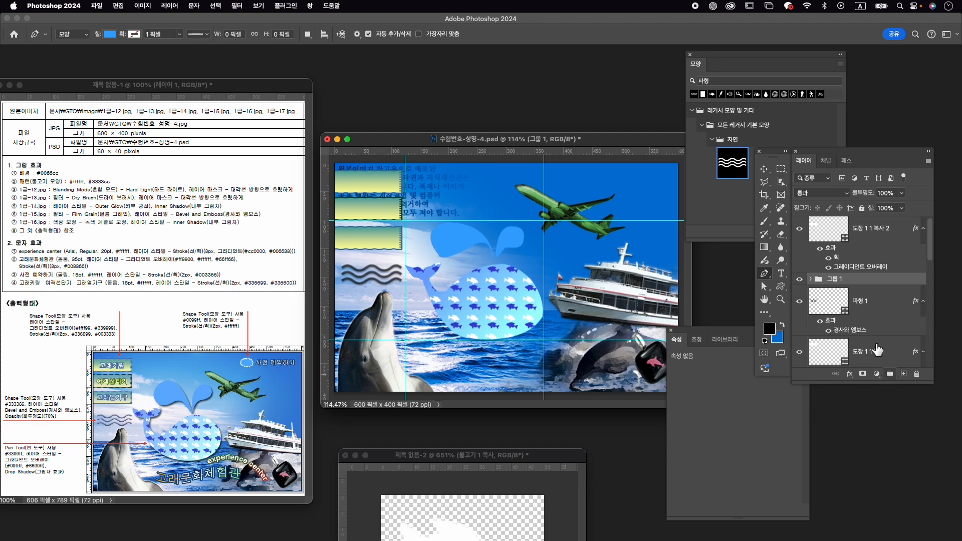
pyautogui.doubleClick(834, 279)
pyautogui.write('고래')
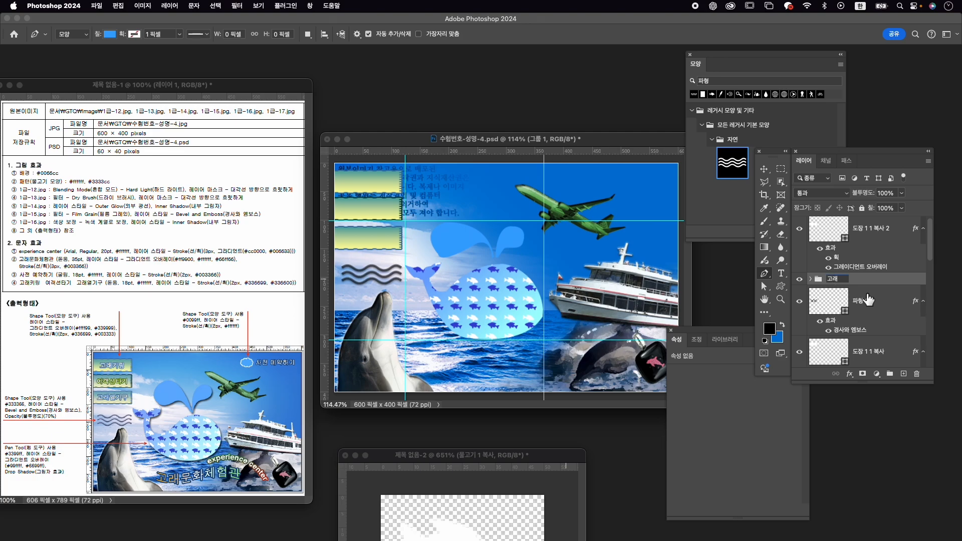
pyautogui.press('Return')
# - Add a Drop Shadow layer style to the 고래 group
pyautogui.click(850, 374)
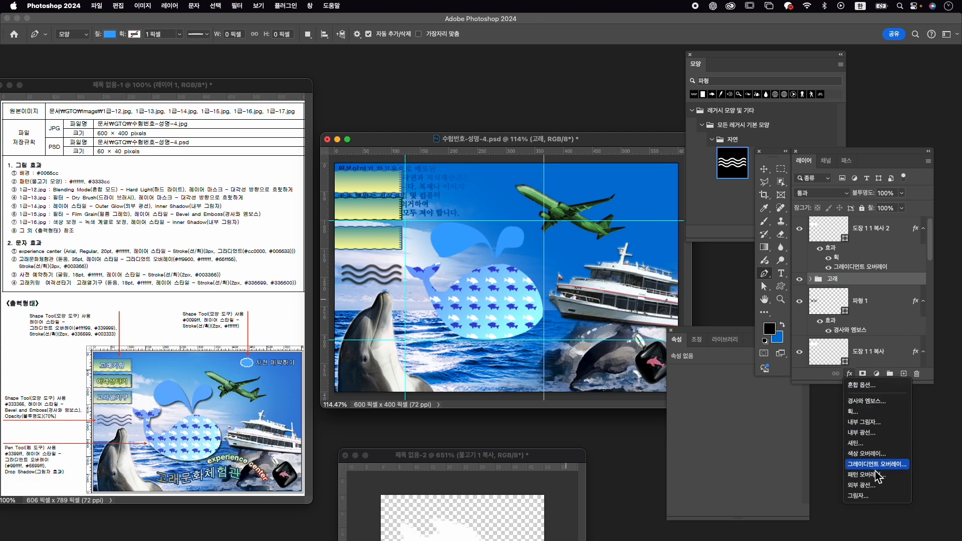
pyautogui.click(886, 497)
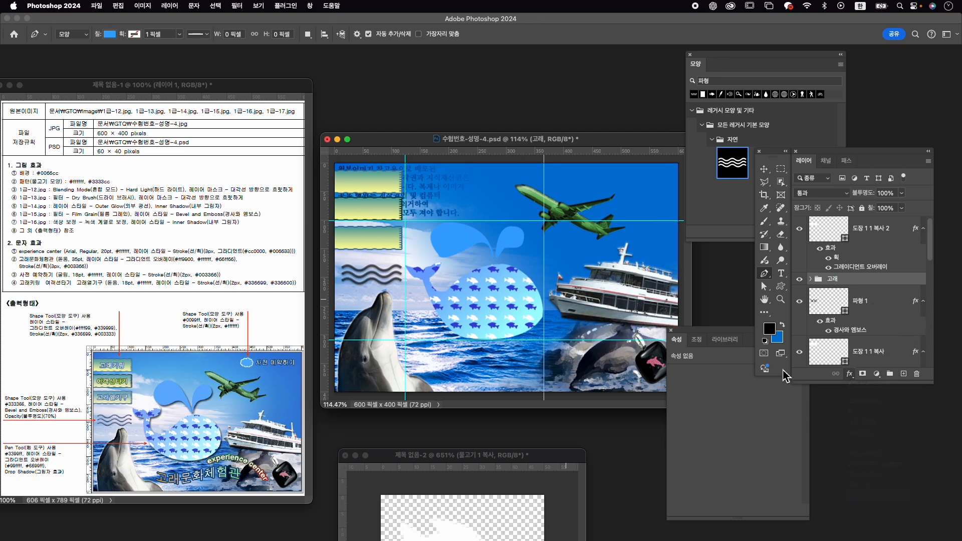
pyautogui.click(852, 295)
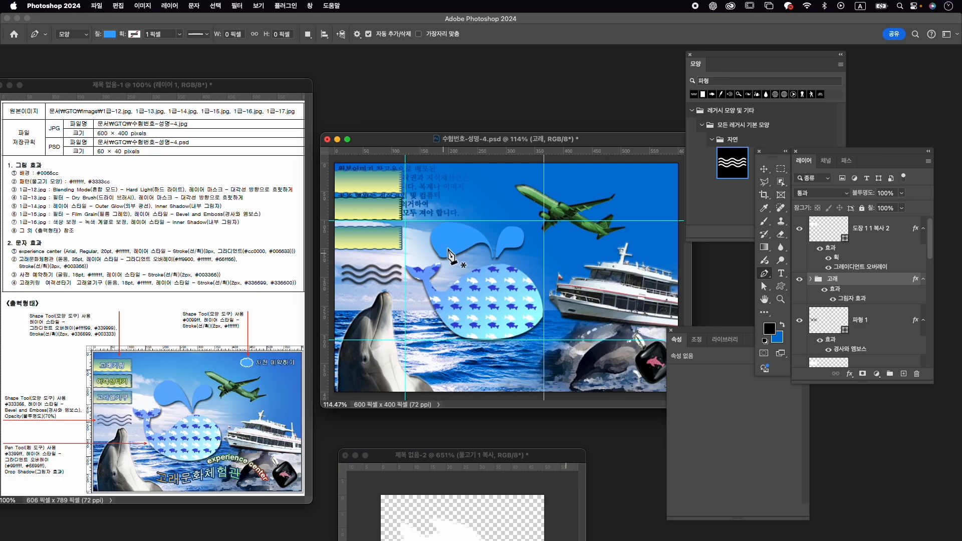
# - Adjust the lower curve of the water spout's larger drop by reshaping its path handle
pyautogui.scroll(5, 453, 258)
pyautogui.scroll(-3, 516, 258)
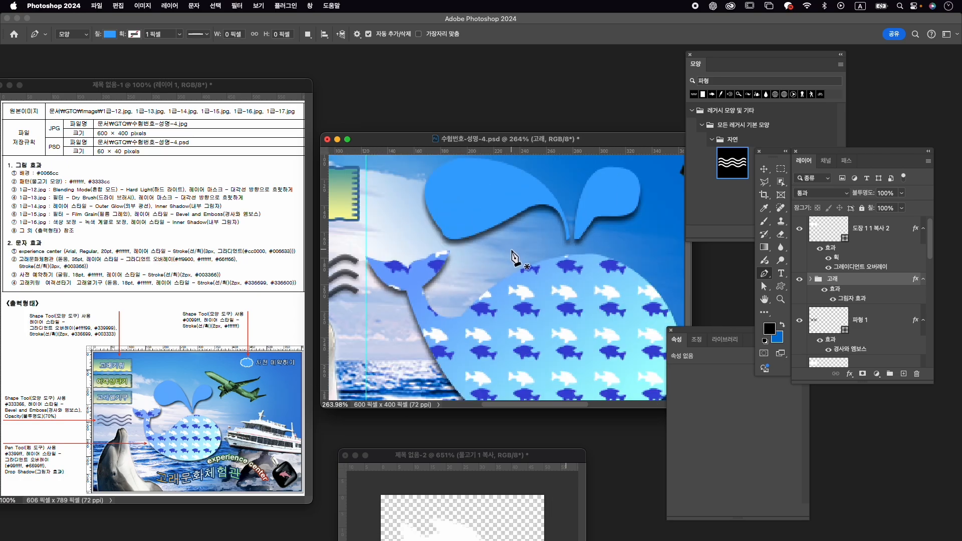
pyautogui.click(811, 279)
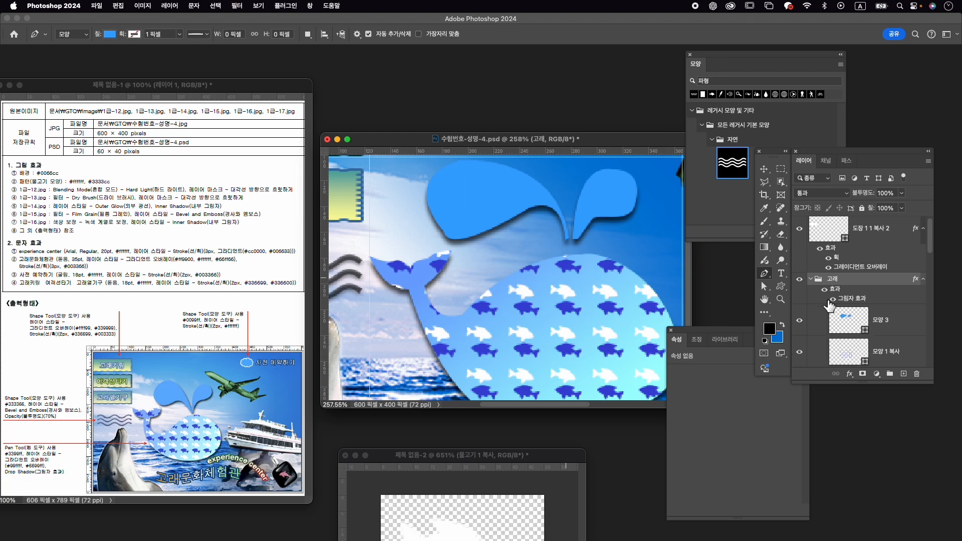
pyautogui.click(896, 328)
pyautogui.click(764, 286)
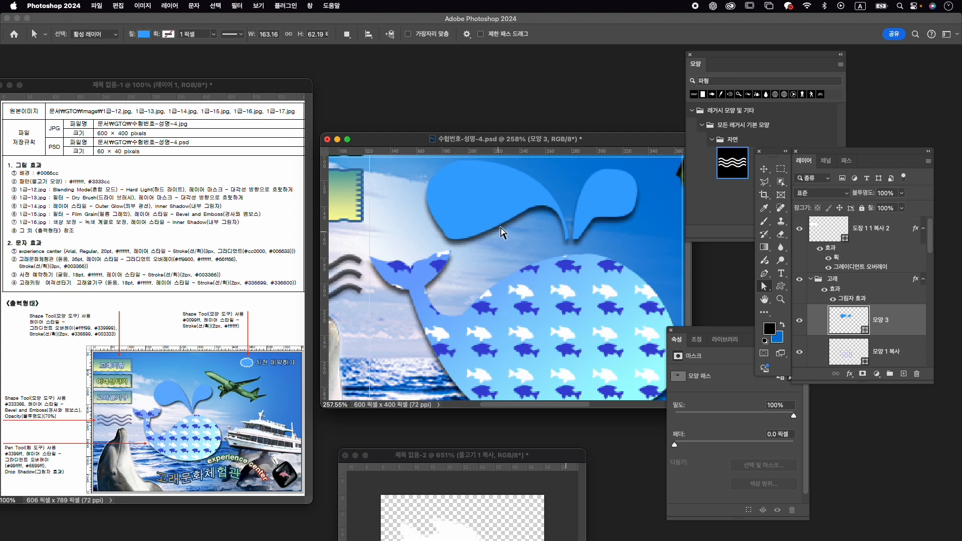
pyautogui.click(521, 216)
pyautogui.moveTo(469, 246); pyautogui.dragTo(502, 242)
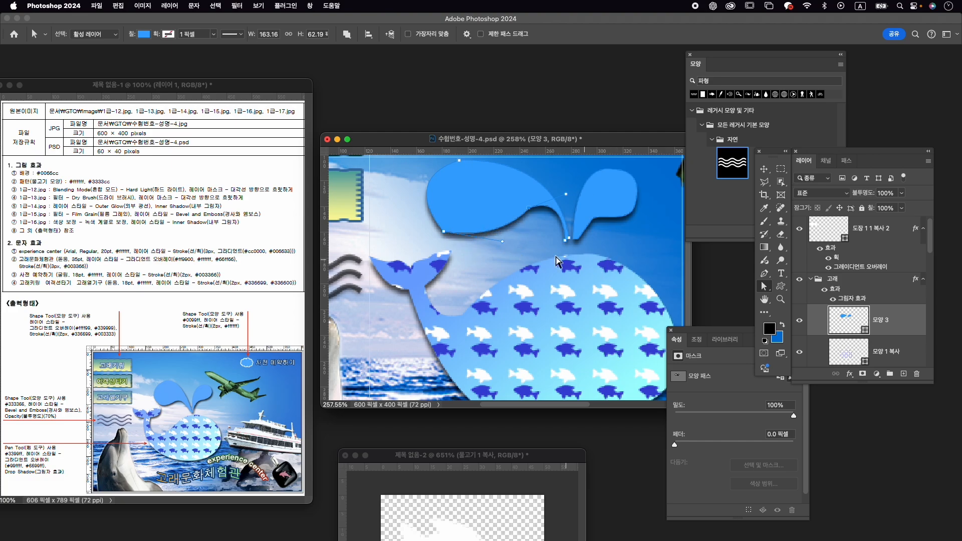
pyautogui.scroll(-10, 545, 227)
pyautogui.scroll(6, 544, 229)
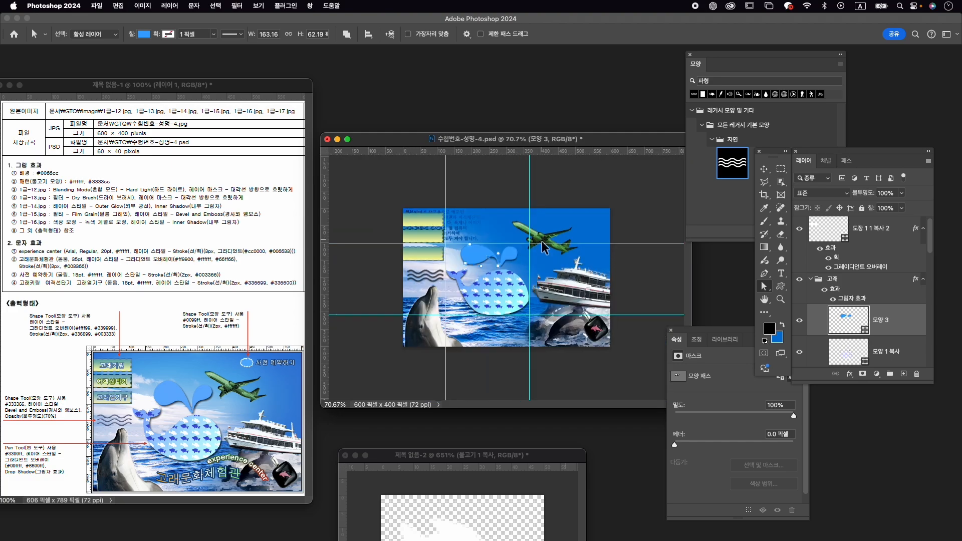
# - Find the solid cloud custom shape with the search term 구름 and draw it about 47 × 34 px in the sky above the airplane
pyautogui.press('v')
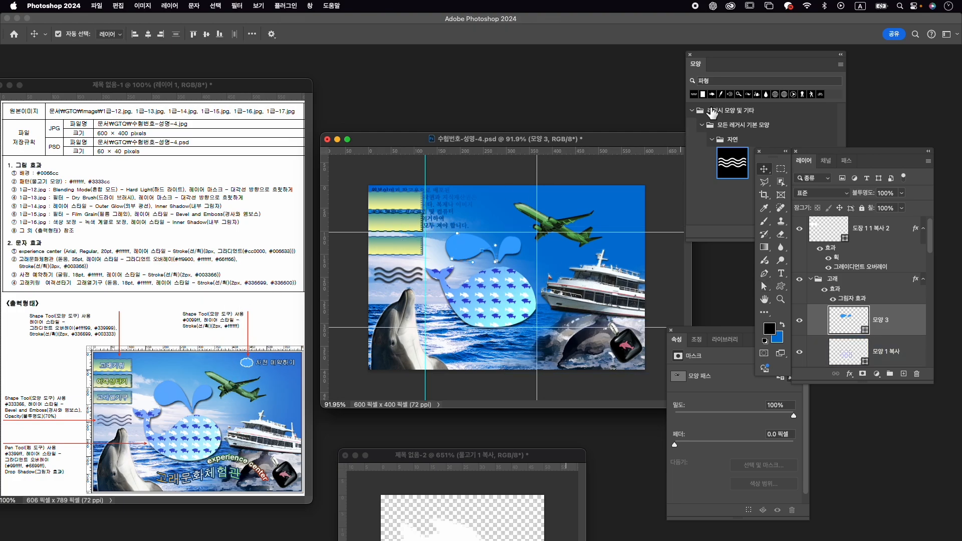
pyautogui.click(797, 80)
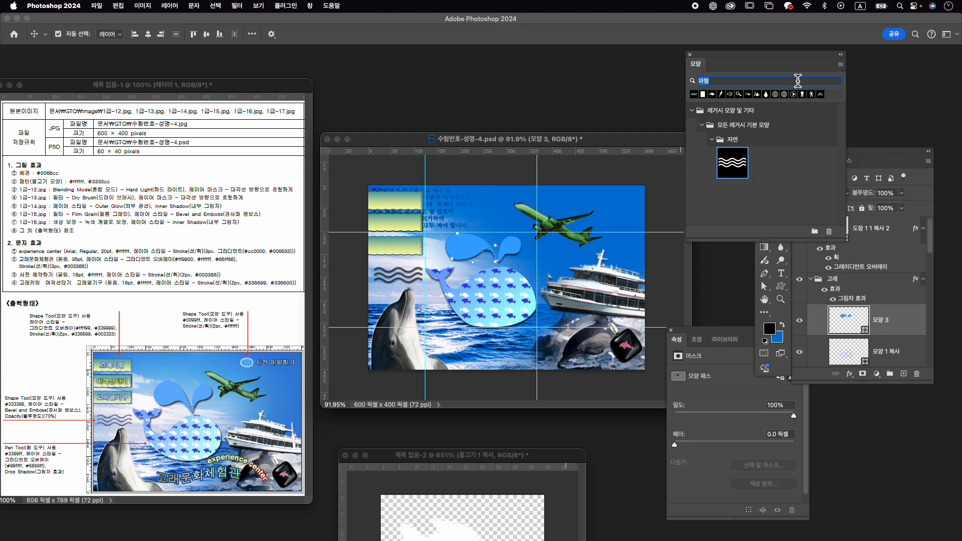
pyautogui.write('rn')
pyautogui.press('BackSpace')
pyautogui.press('BackSpace')
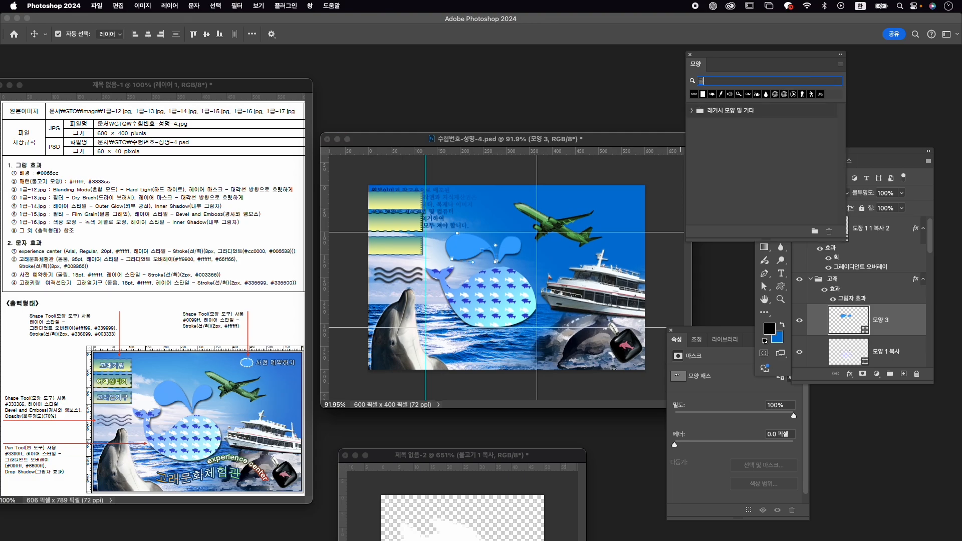
pyautogui.write('구름')
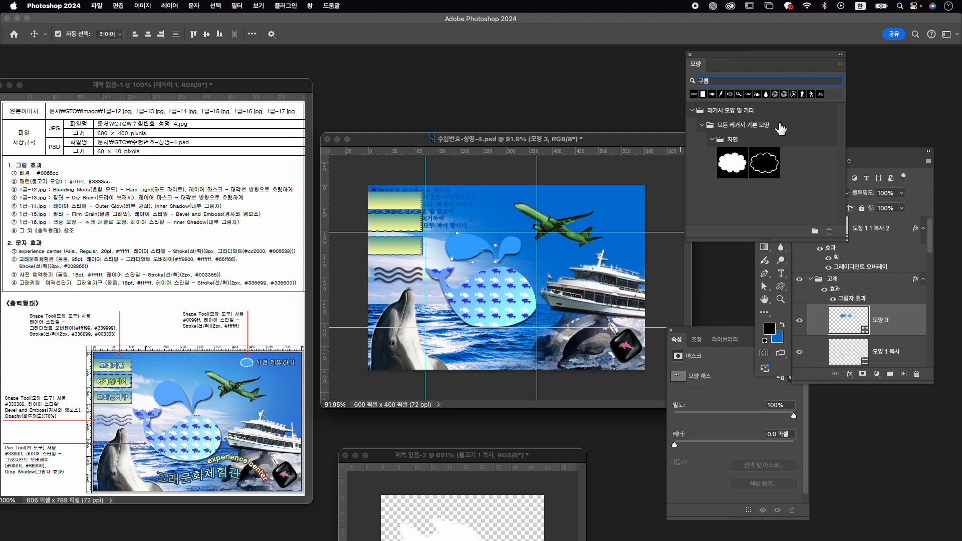
pyautogui.click(732, 163)
pyautogui.click(777, 284)
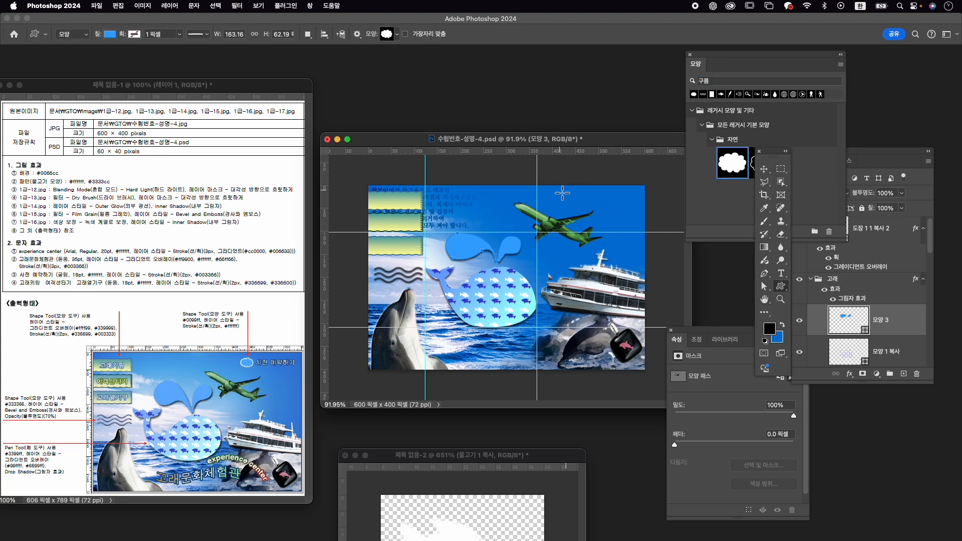
pyautogui.moveTo(565, 194); pyautogui.dragTo(584, 206)
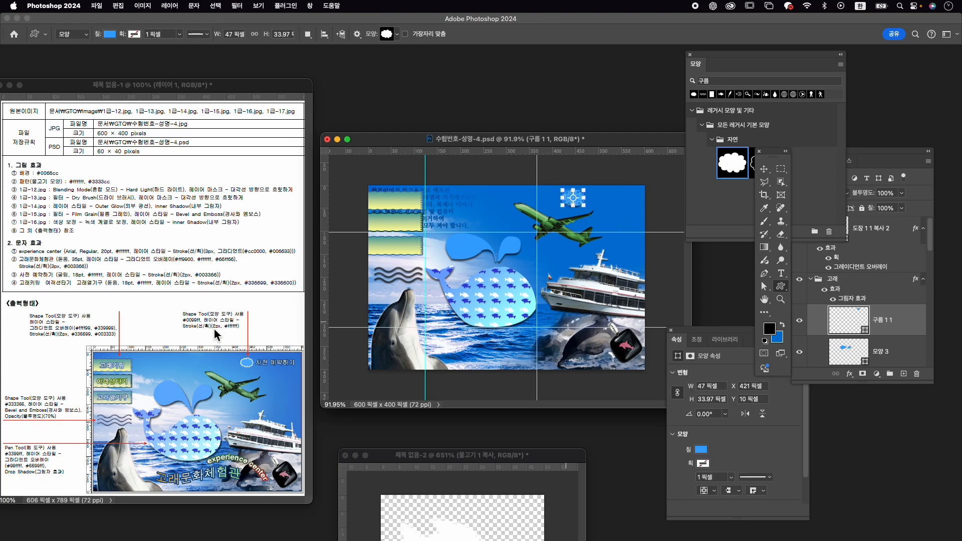
# - Set the cloud shape's fill colour to #0099ff
pyautogui.click(695, 451)
pyautogui.click(698, 450)
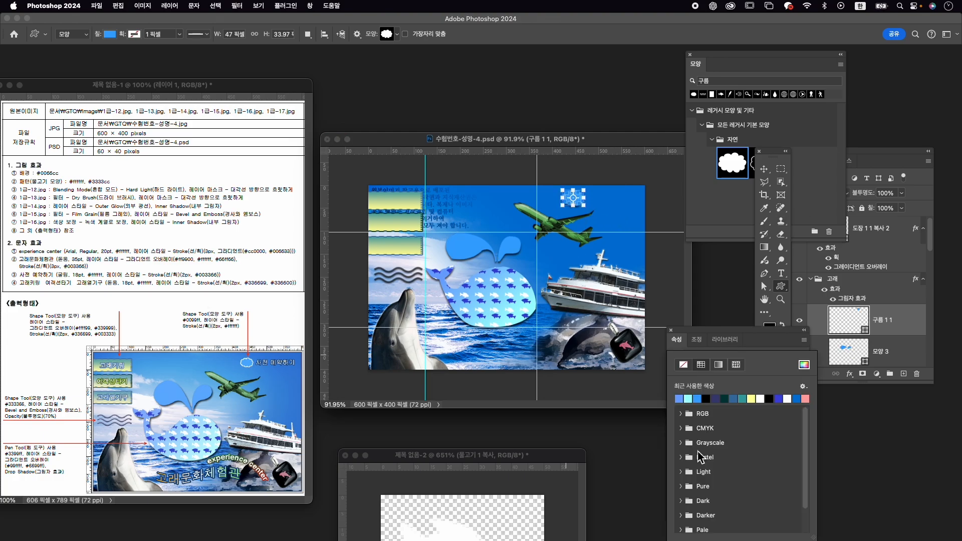
pyautogui.click(802, 367)
pyautogui.write('0099ff')
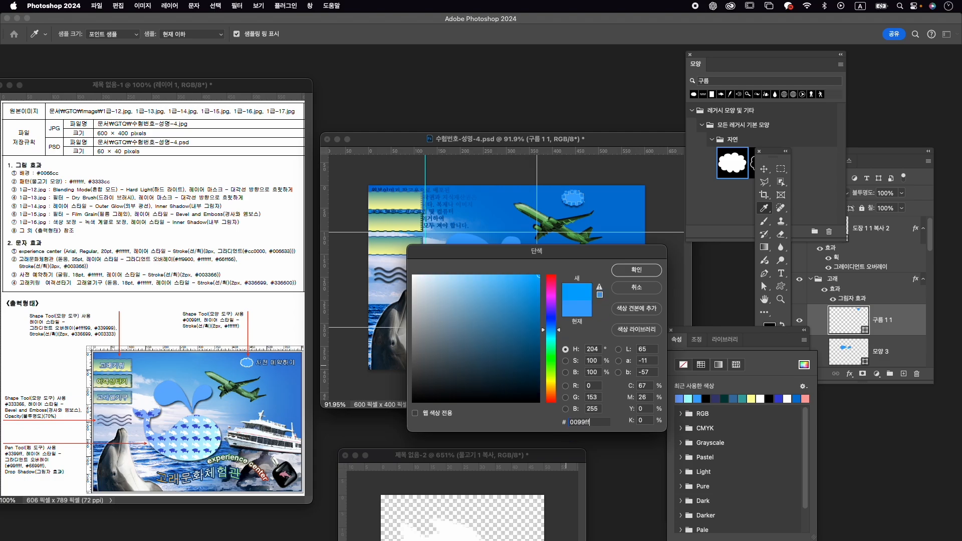
pyautogui.press('Return')
# - Add a 2 px outside Stroke layer style in #ffffff to the cloud shape
pyautogui.click(849, 374)
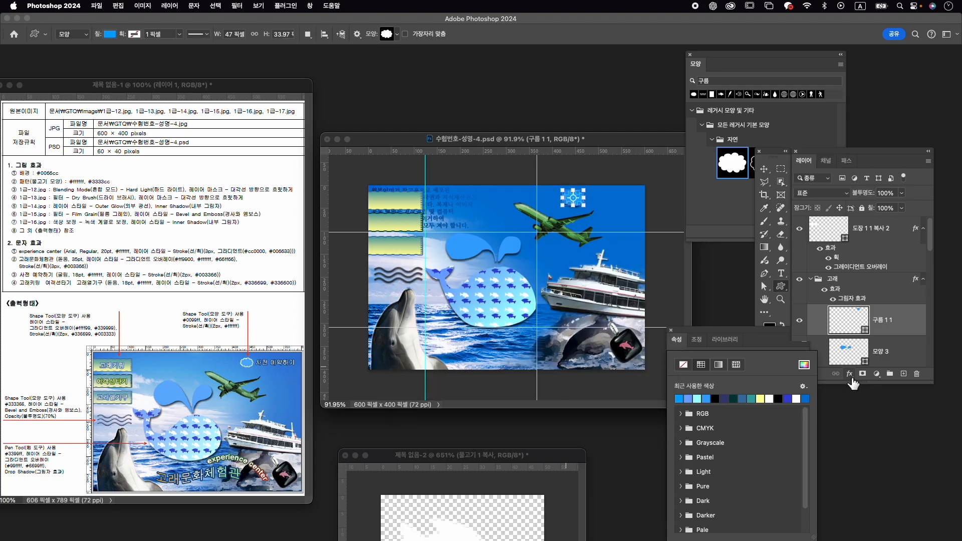
pyautogui.click(875, 412)
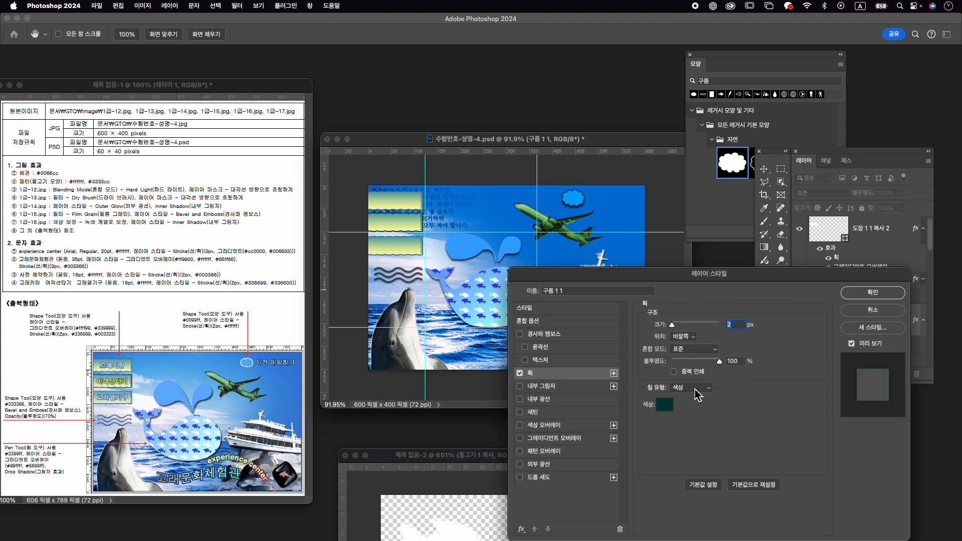
pyautogui.click(664, 405)
pyautogui.click(413, 276)
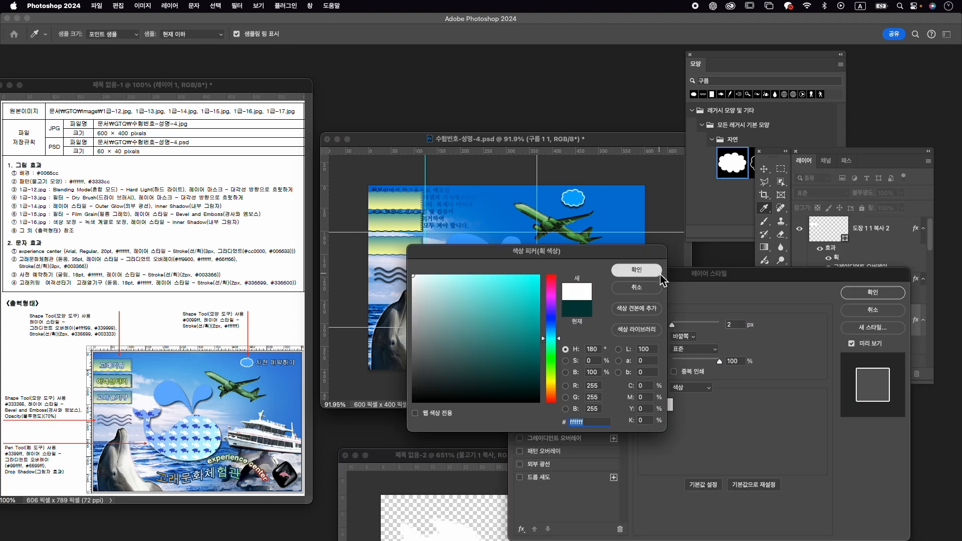
pyautogui.click(635, 270)
pyautogui.click(873, 292)
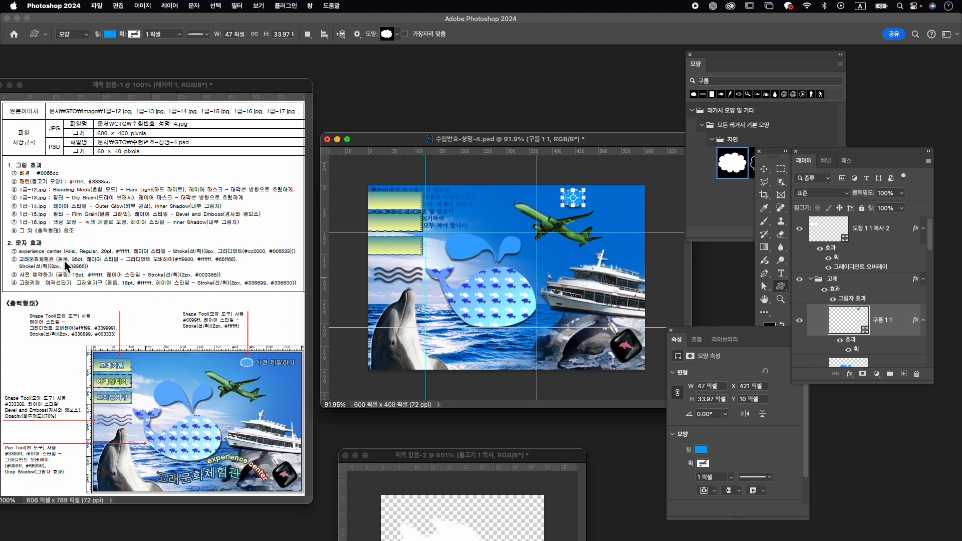
# - Add the text "experience center" across the lower part of the ship, above the rocks
pyautogui.click(780, 273)
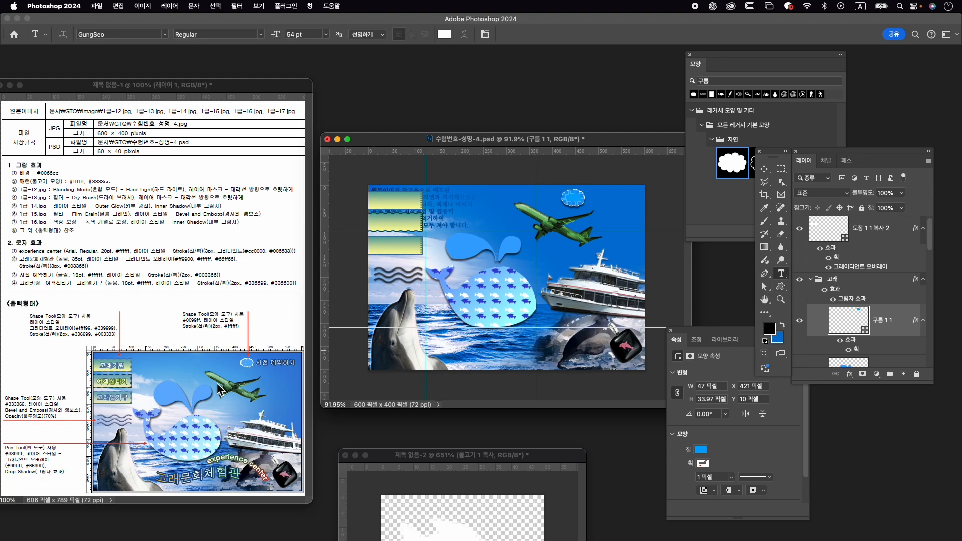
pyautogui.click(551, 328)
pyautogui.write('ex')
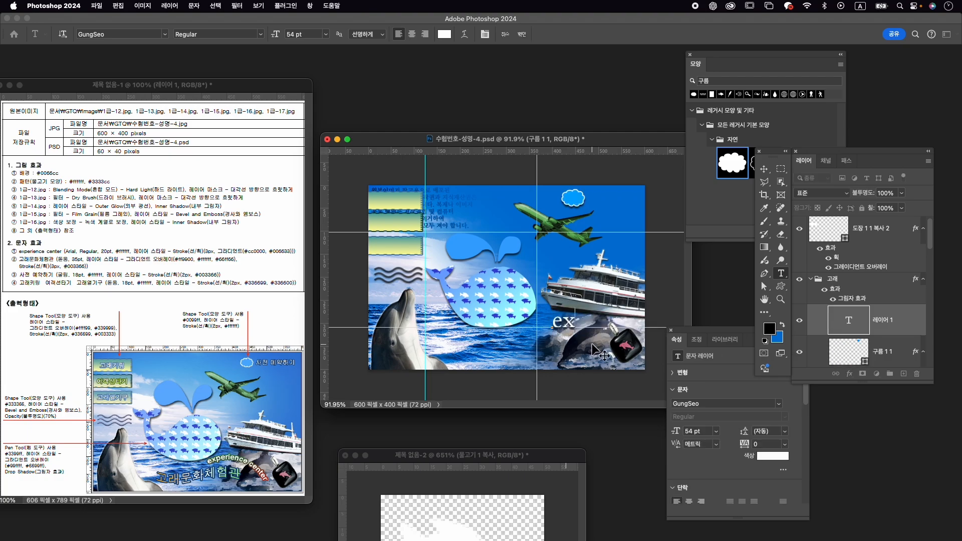
pyautogui.write('perienc')
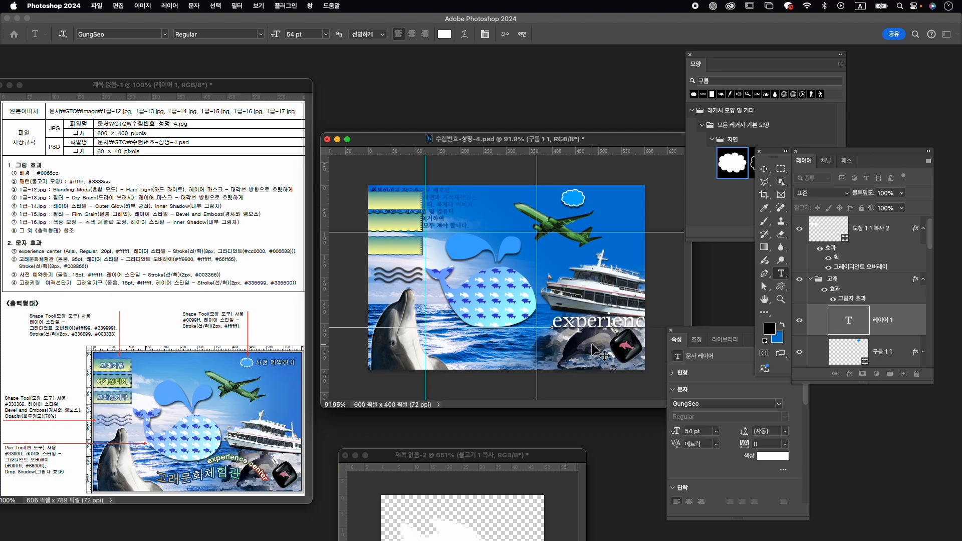
# - Format the "experience center" text as Arial Regular, 20 pt, in #ffffff
pyautogui.press('super+a')
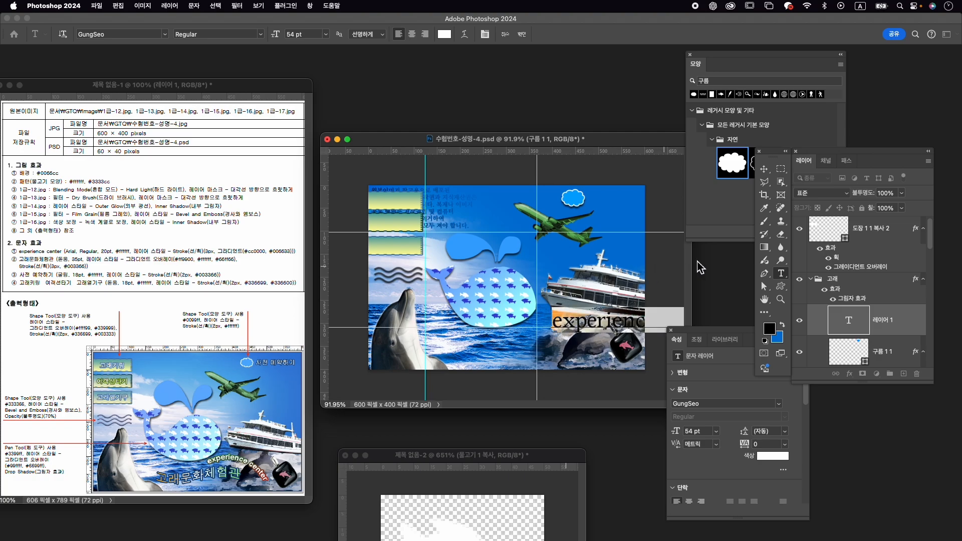
pyautogui.press('super+t')
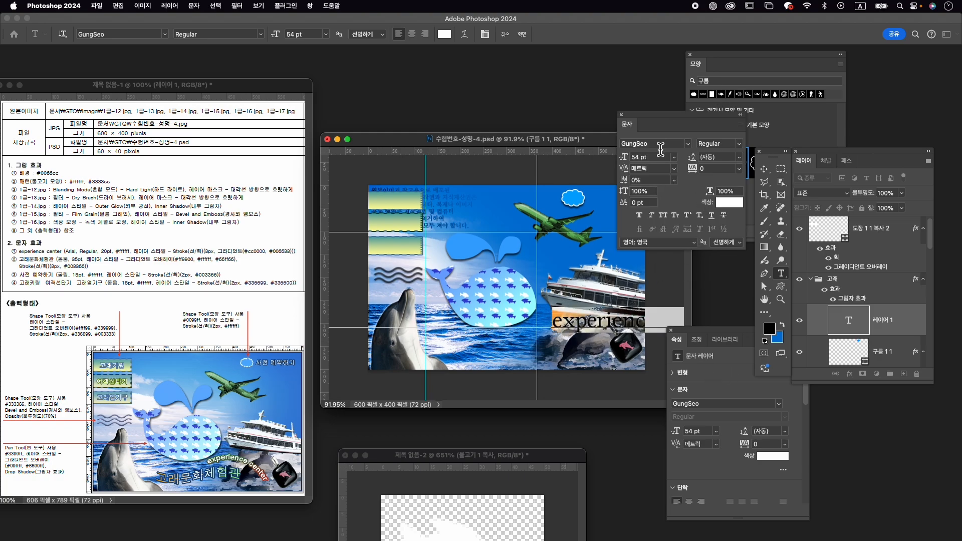
pyautogui.write('arial')
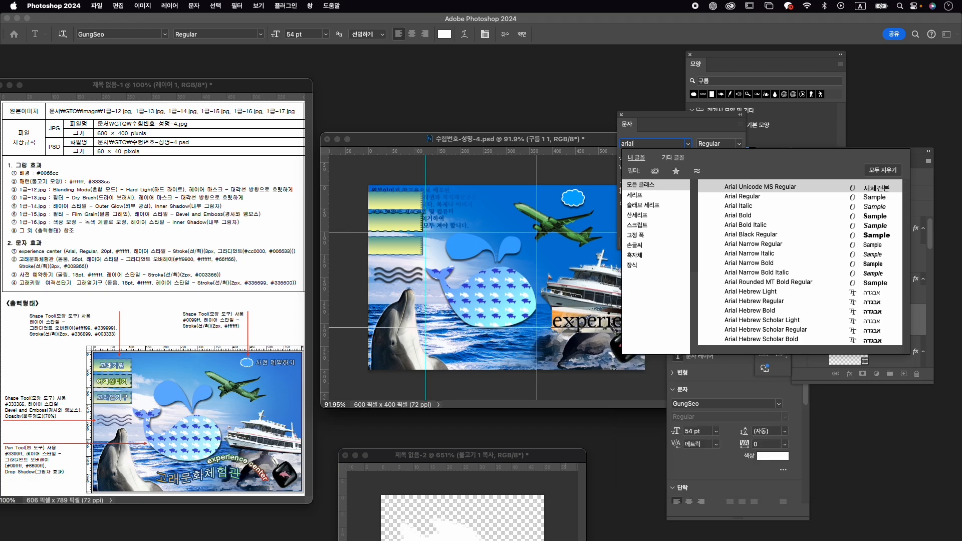
pyautogui.click(751, 196)
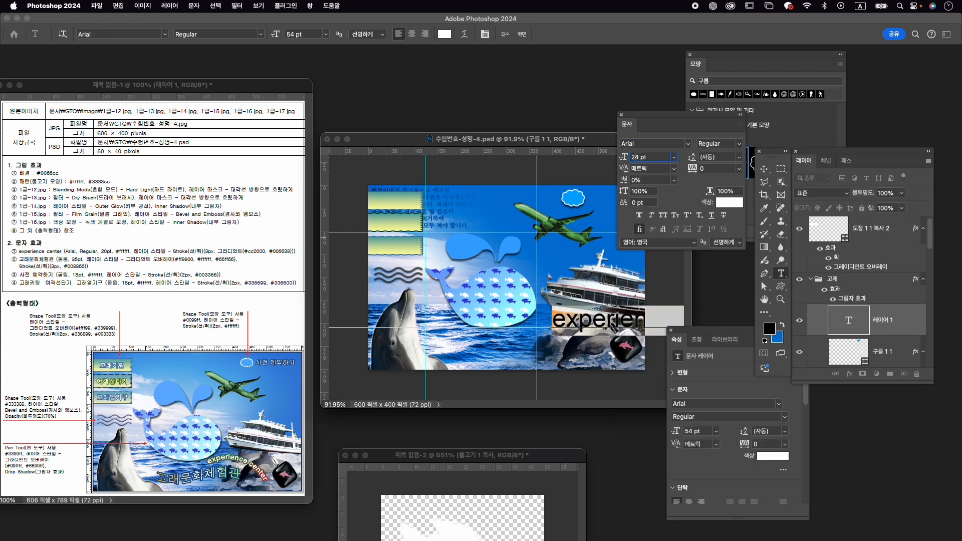
pyautogui.press('Return')
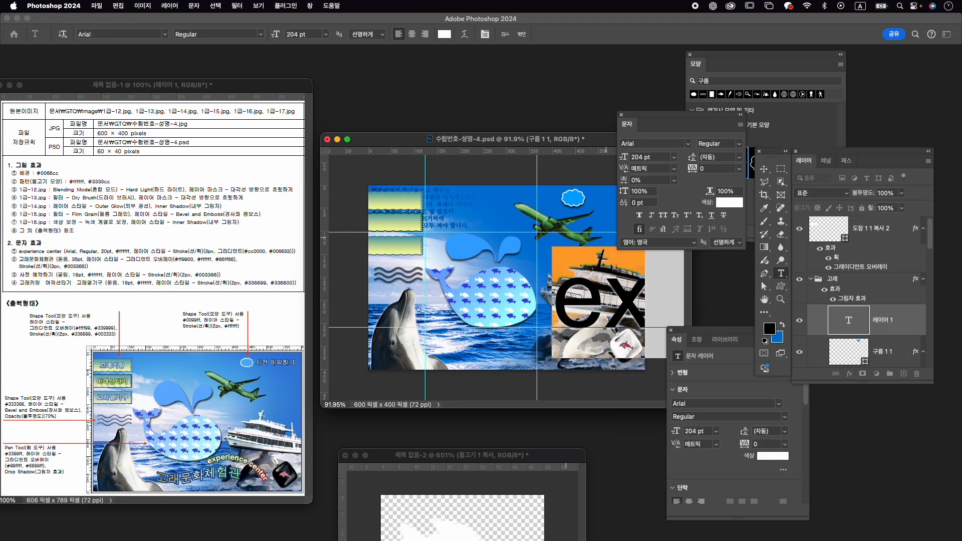
pyautogui.click(733, 203)
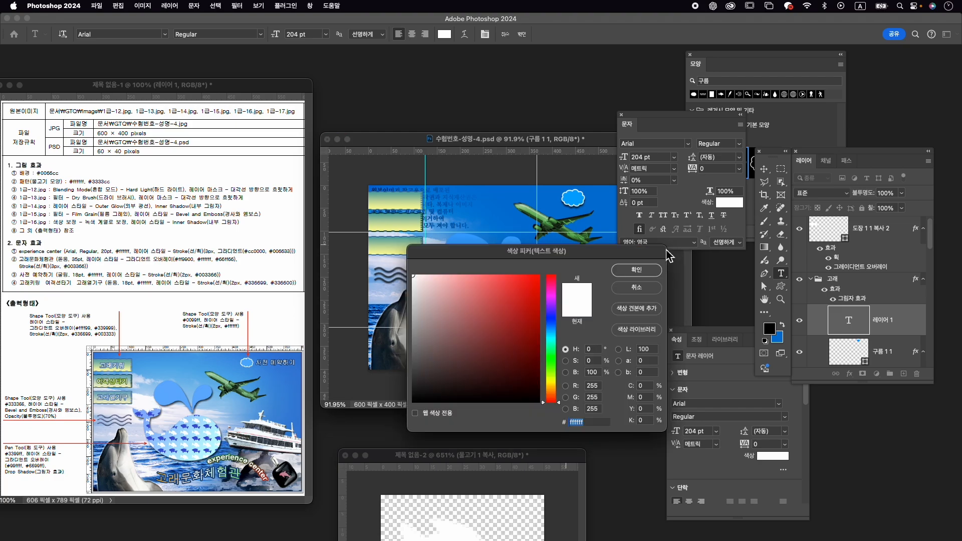
pyautogui.click(645, 270)
pyautogui.doubleClick(639, 158)
pyautogui.write('20')
pyautogui.press('Return')
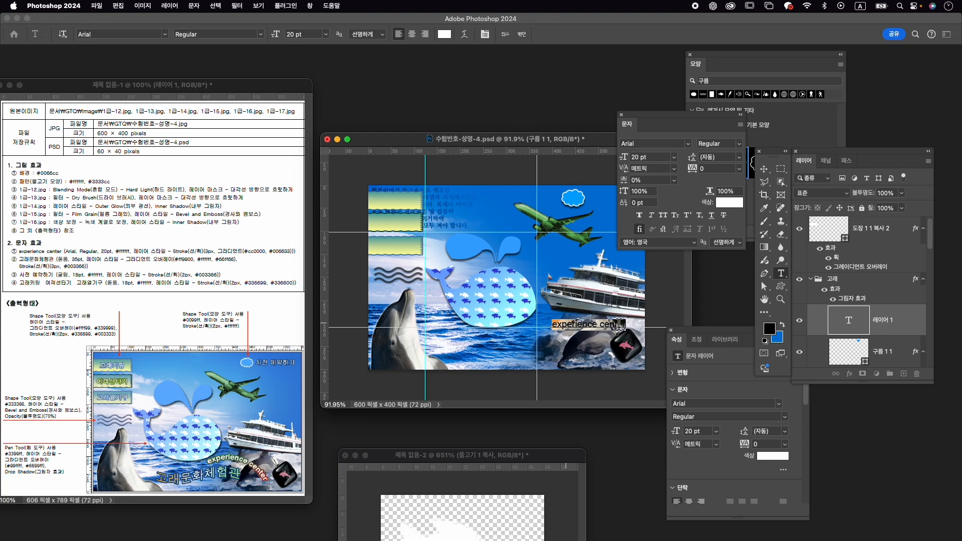
# - Warp the "experience center" text with the horizontal Arc (부채꼴) style and commit the text
pyautogui.click(464, 34)
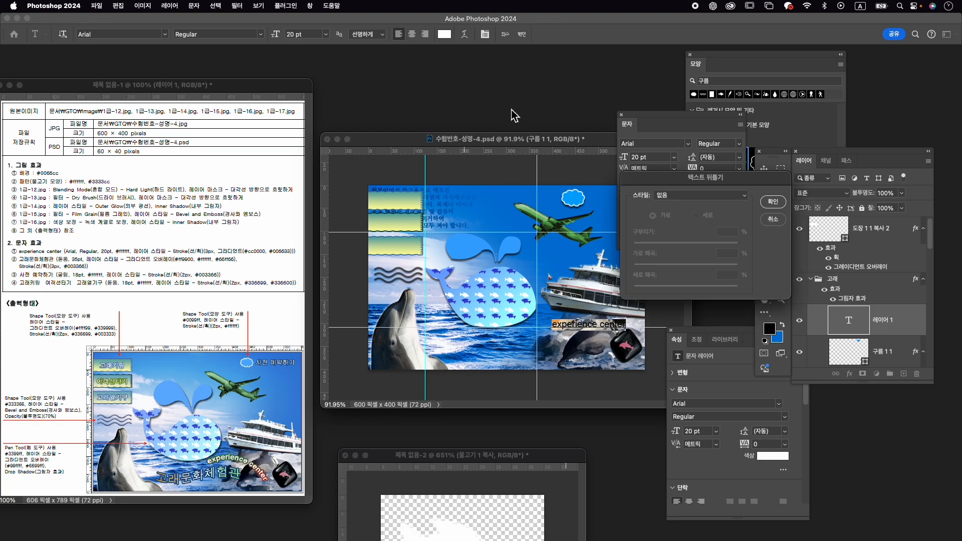
pyautogui.click(721, 196)
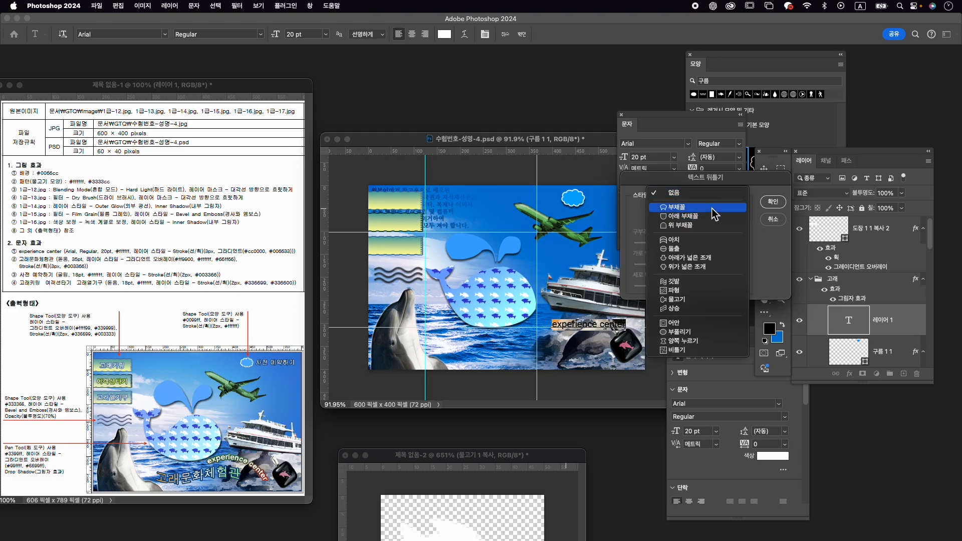
pyautogui.click(712, 210)
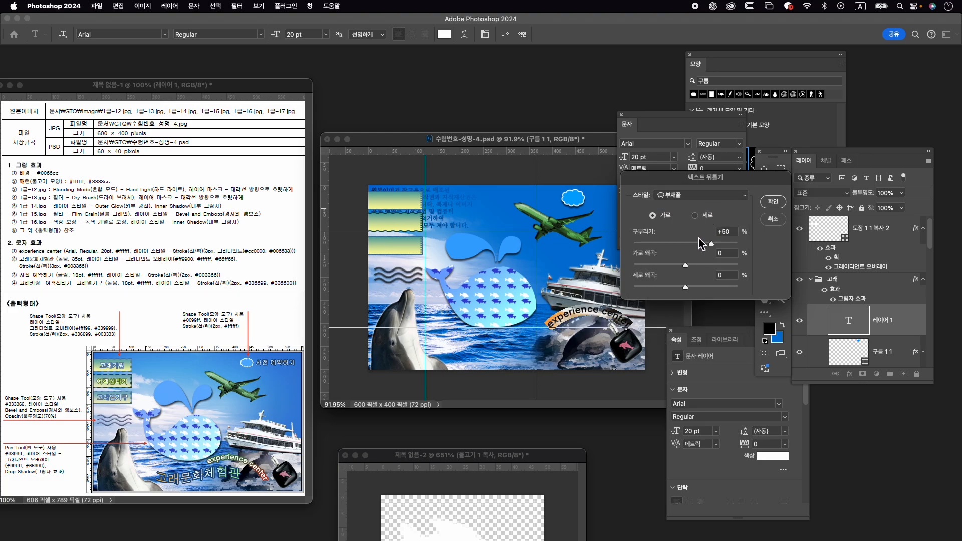
pyautogui.moveTo(717, 245); pyautogui.dragTo(712, 246)
pyautogui.click(774, 202)
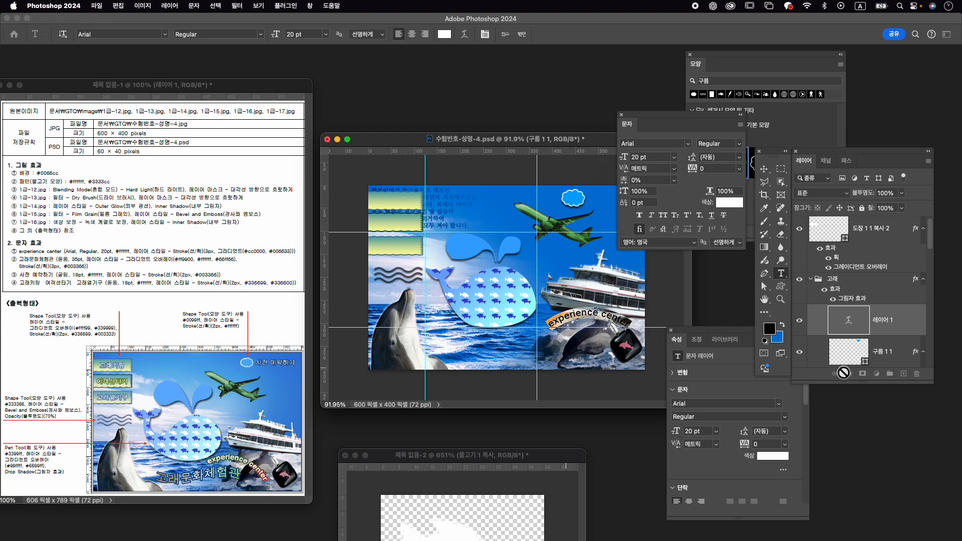
pyautogui.click(522, 34)
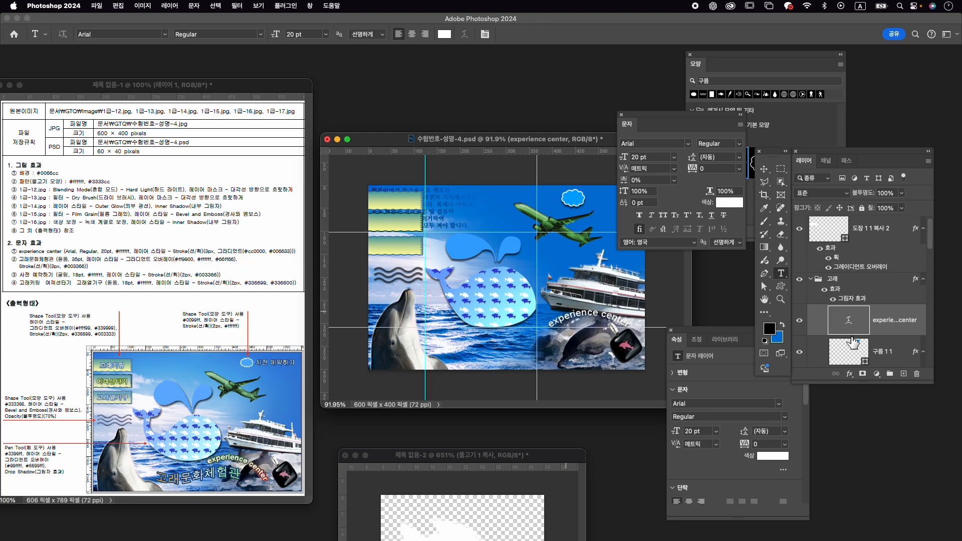
# - Add a 3 px outside Stroke layer style with a gradient fill type to the "experience center" text
pyautogui.click(849, 374)
pyautogui.click(876, 412)
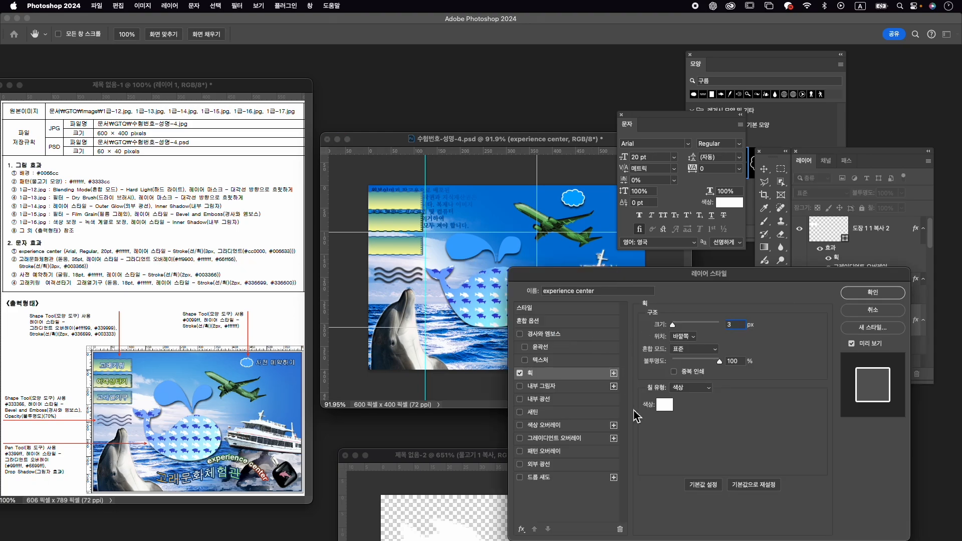
pyautogui.click(690, 387)
pyautogui.click(690, 399)
# - Set the stroke gradient's starting colour stop to #cc0000 and its starting opacity stop to 100%
pyautogui.click(697, 406)
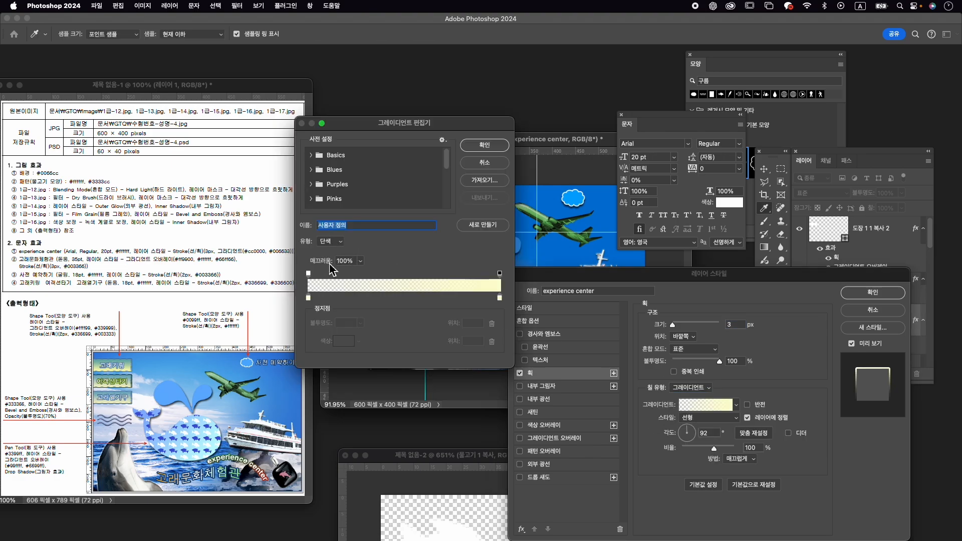
pyautogui.doubleClick(308, 298)
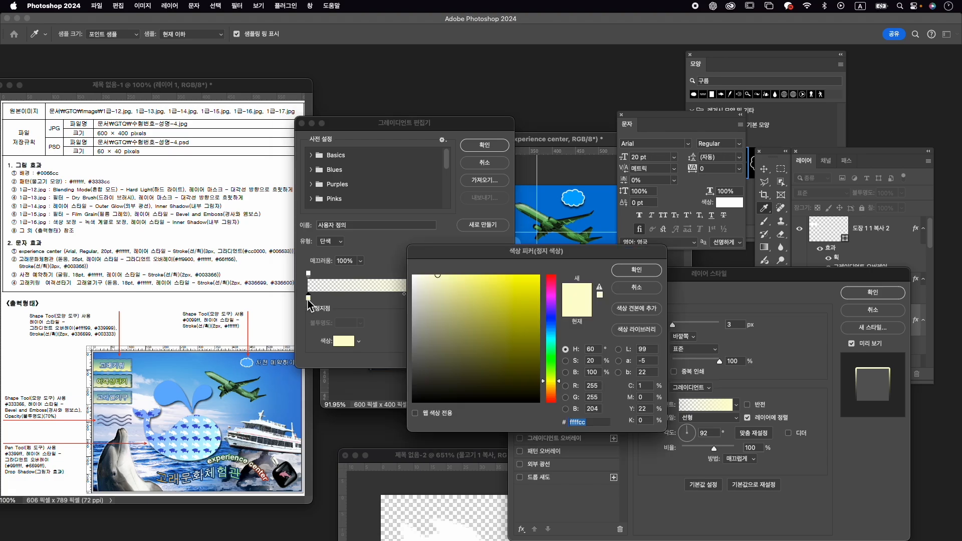
pyautogui.write('cc0000')
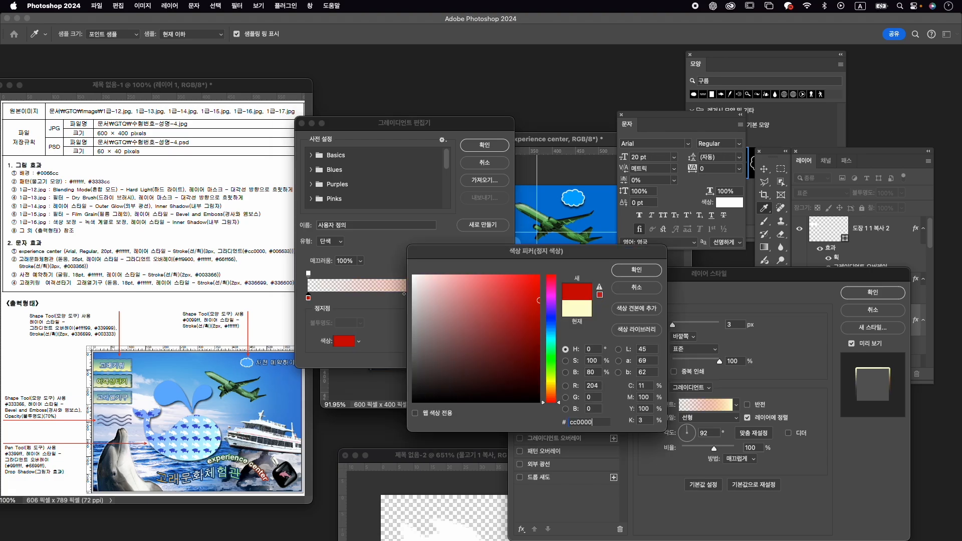
pyautogui.press('Return')
pyautogui.click(308, 273)
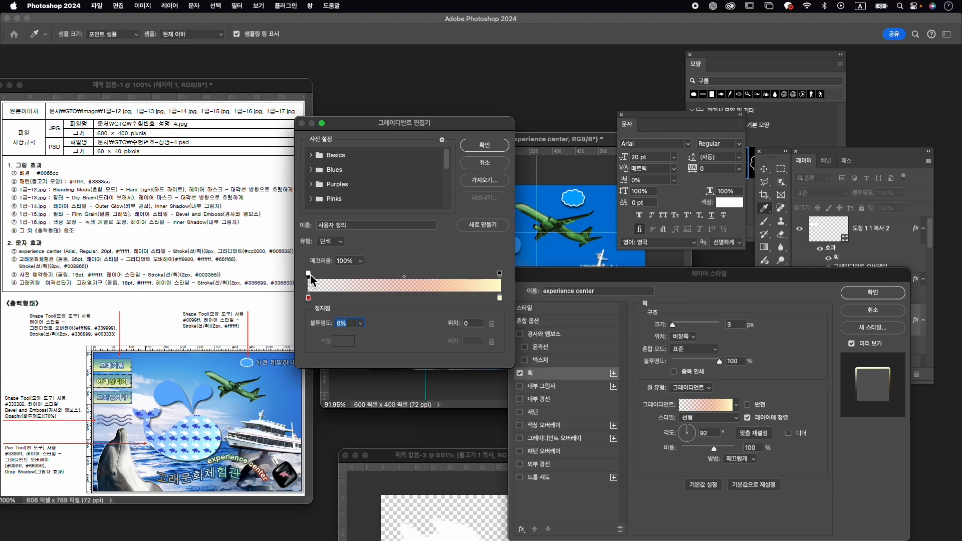
pyautogui.click(360, 324)
pyautogui.moveTo(359, 336); pyautogui.dragTo(544, 332)
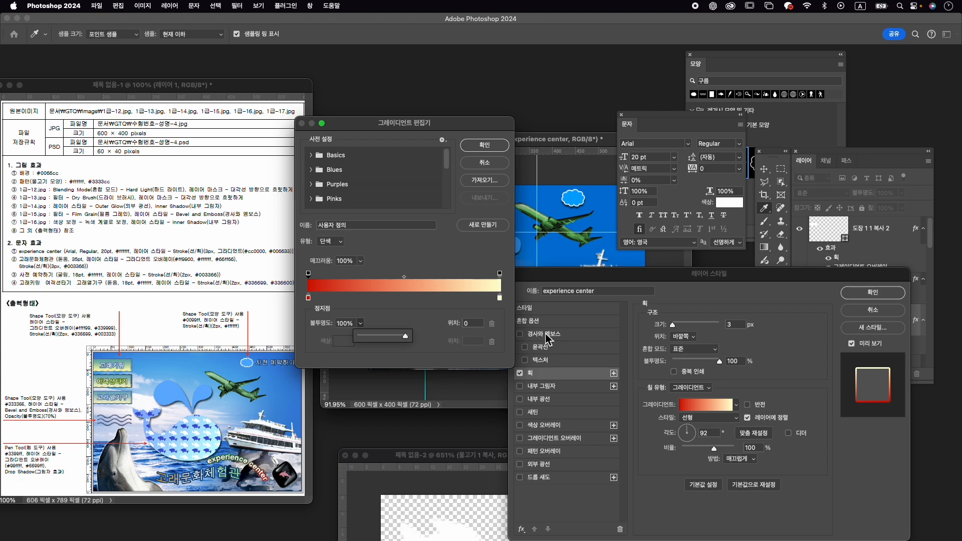
# - Set the stroke gradient's ending colour stop to #006633 and accept the gradient
pyautogui.doubleClick(500, 298)
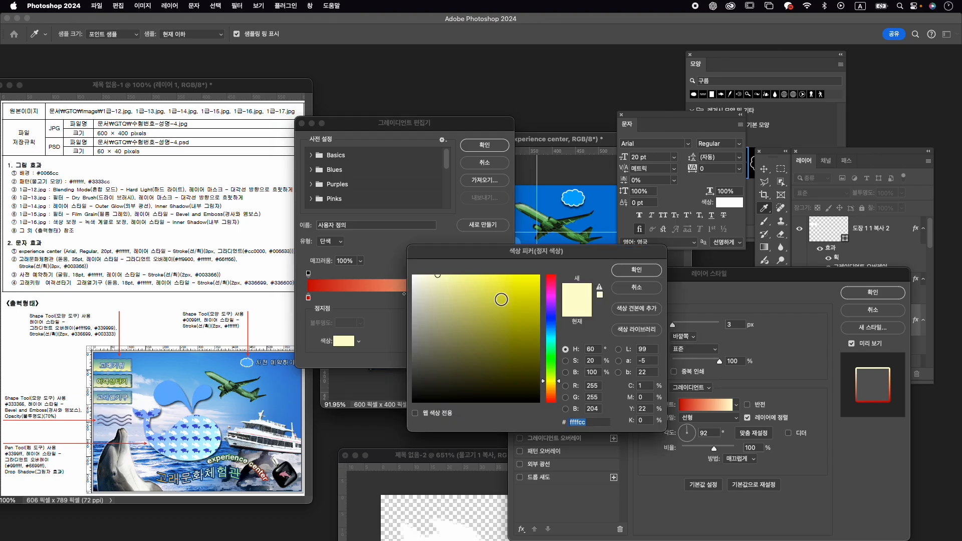
pyautogui.write('006')
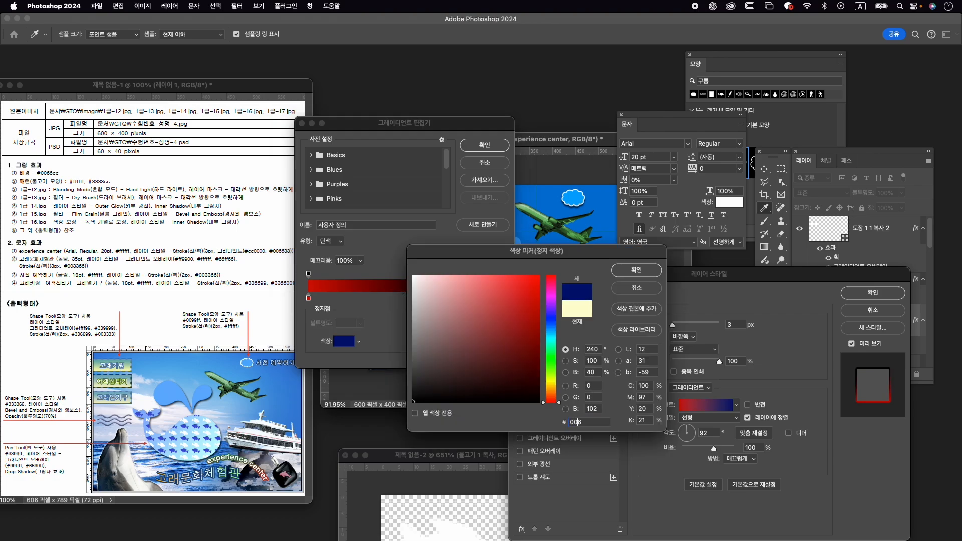
pyautogui.write('633')
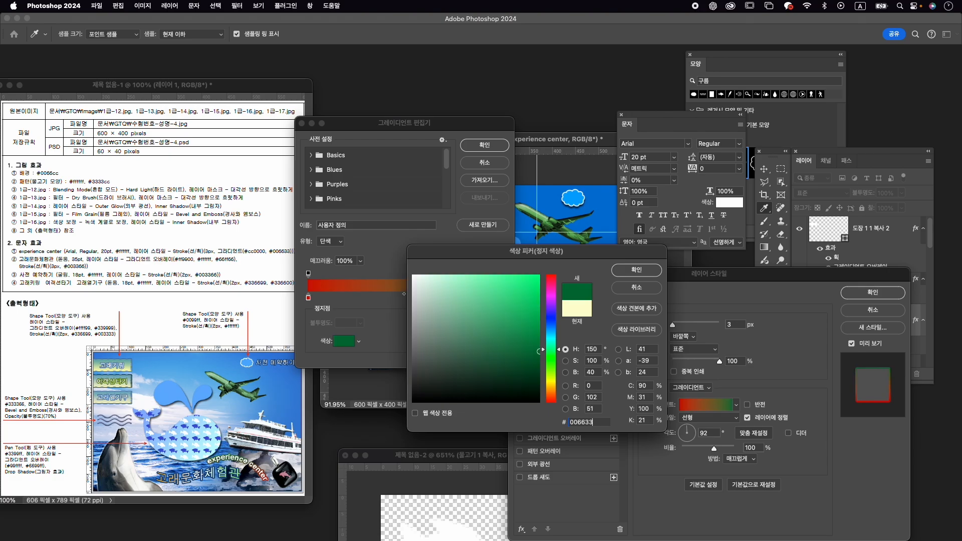
pyautogui.press('Return')
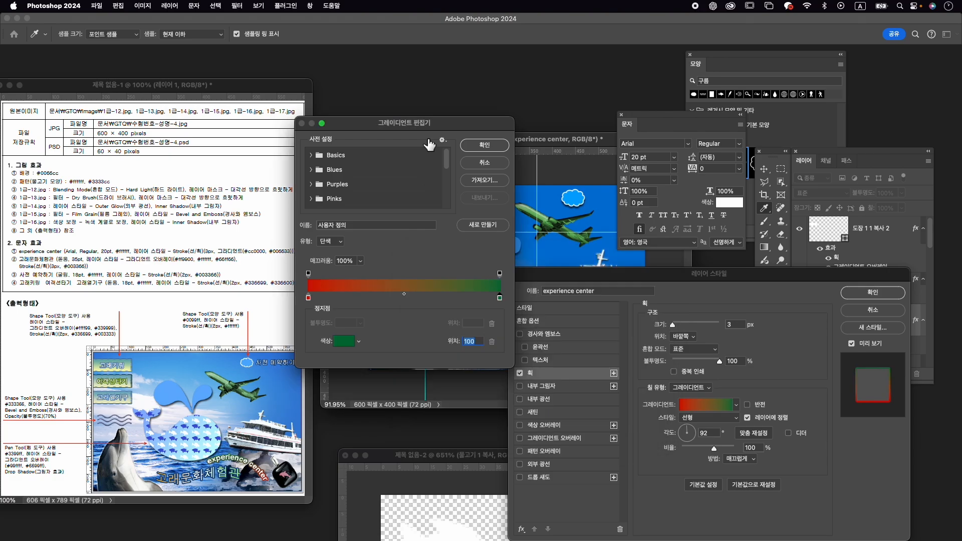
pyautogui.click(499, 145)
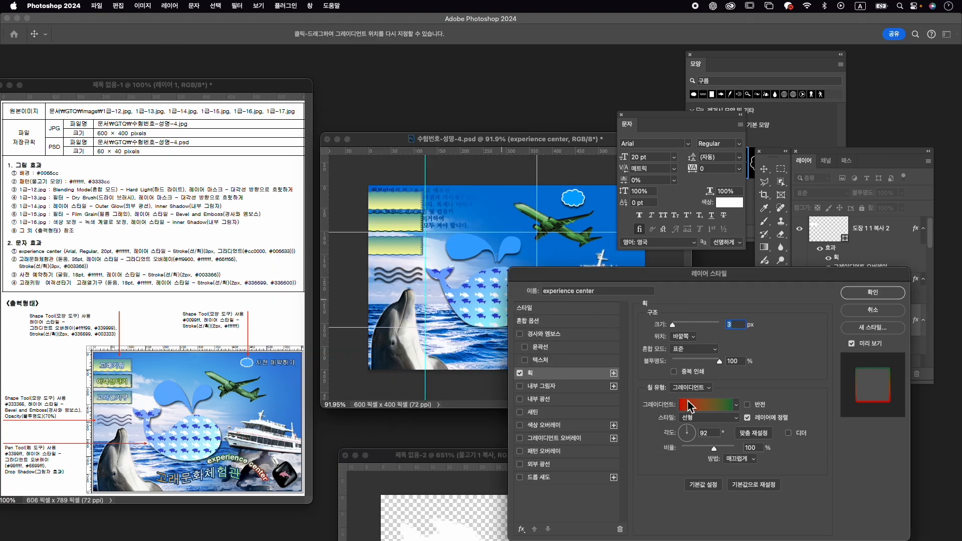
# - Turn the stroke gradient's angle to about -178° and apply the layer style
pyautogui.moveTo(656, 282); pyautogui.dragTo(569, 373)
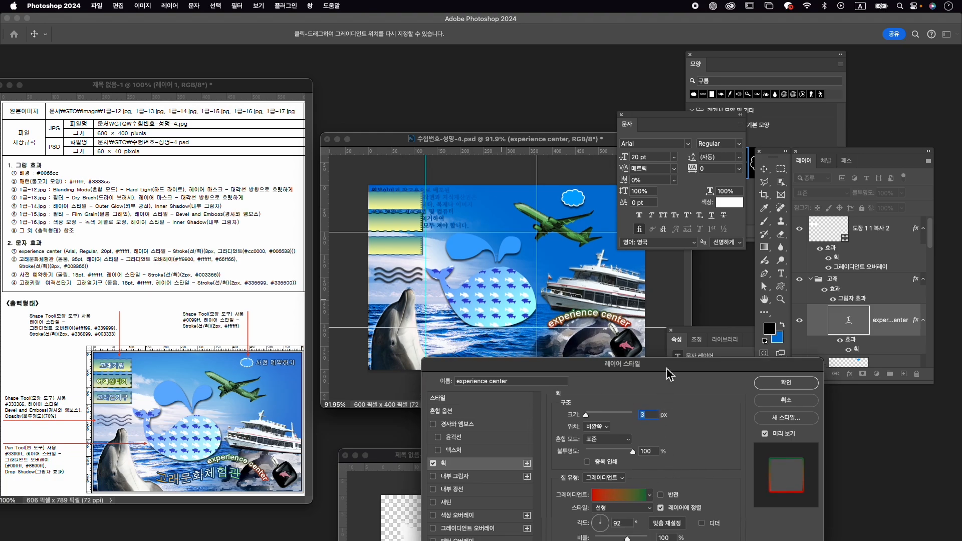
pyautogui.moveTo(669, 371); pyautogui.dragTo(708, 353)
pyautogui.moveTo(642, 509)
pyautogui.mouseDown()
pyautogui.moveTo(647, 515)
pyautogui.moveTo(627, 512)
pyautogui.mouseUp()
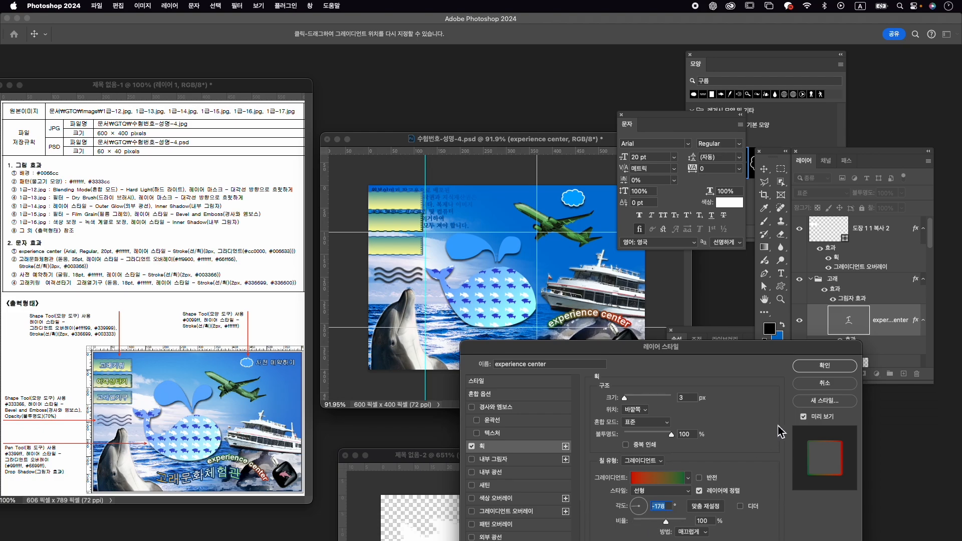
pyautogui.click(824, 365)
# - Rotate the "experience center" text clockwise and move it so it slopes down between the whale and the black badge
pyautogui.hotkey('ctrl', 't')
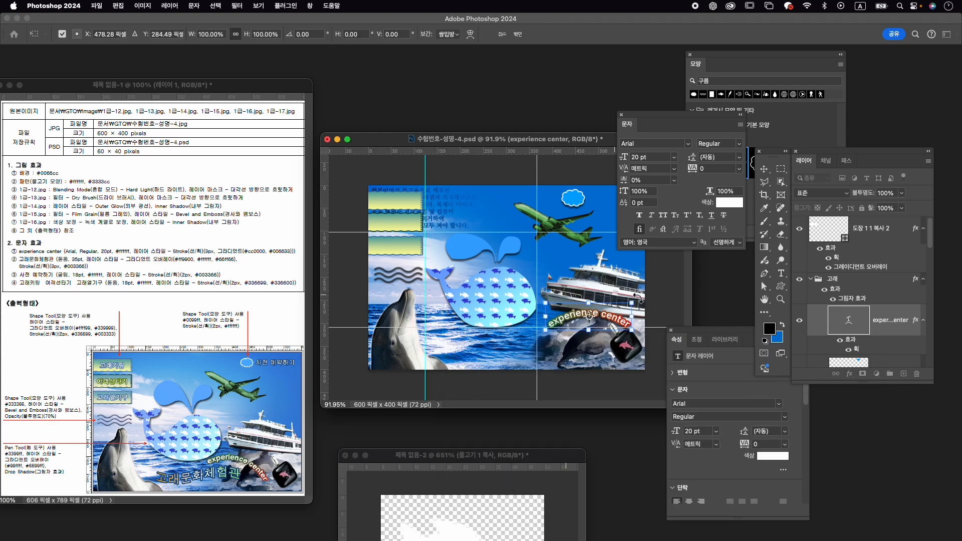
pyautogui.moveTo(662, 296); pyautogui.dragTo(594, 347)
pyautogui.press('Return')
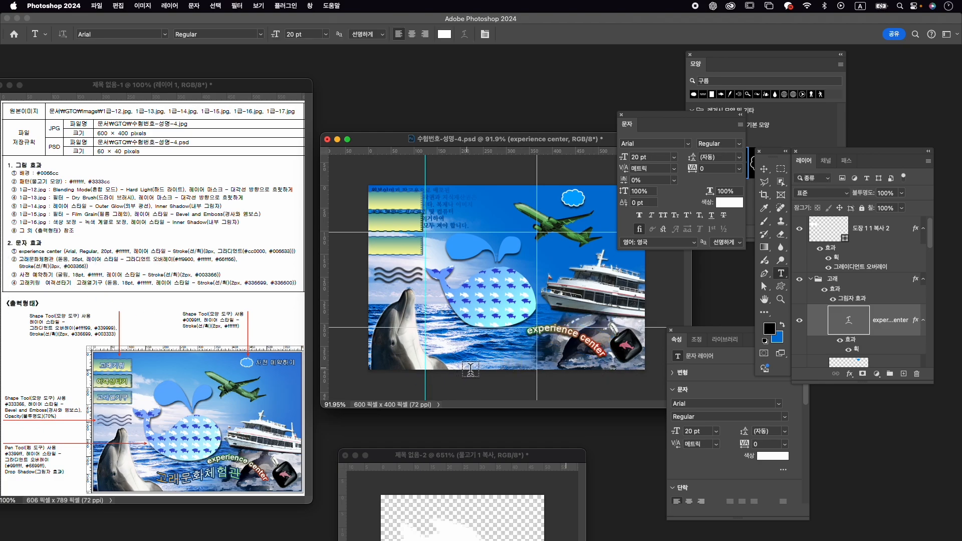
# - Add the text "고래문화체험관" below the whale, near the canvas's lower edge
pyautogui.click(465, 354)
pyautogui.hotkey('ctrl', 'space')
pyautogui.write('고래')
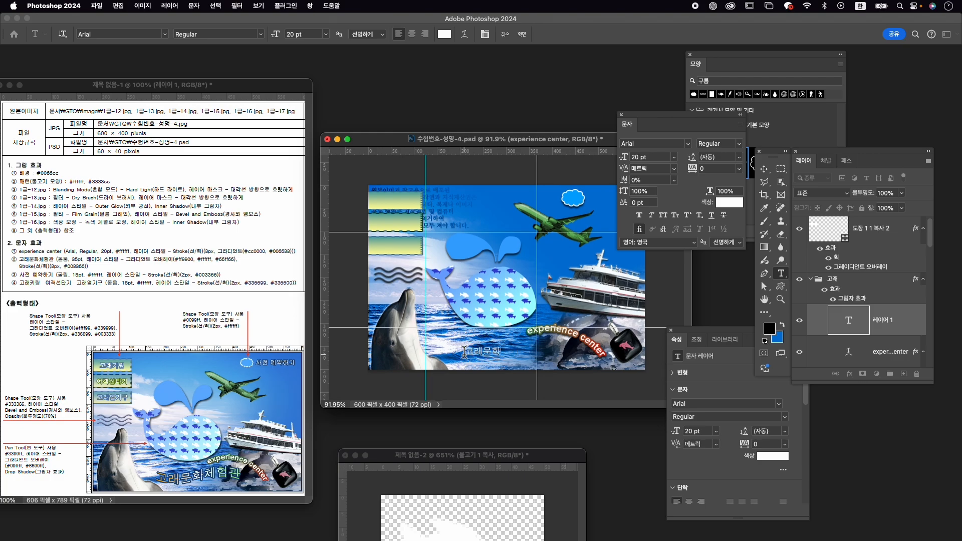
# - Format the "고래문화체험관" text as KoPubWorldDotum_Pro Medium at 35 pt
pyautogui.press('super+a')
pyautogui.click(664, 144)
pyautogui.hotkey('ctrl', 'space')
pyautogui.write('dotu')
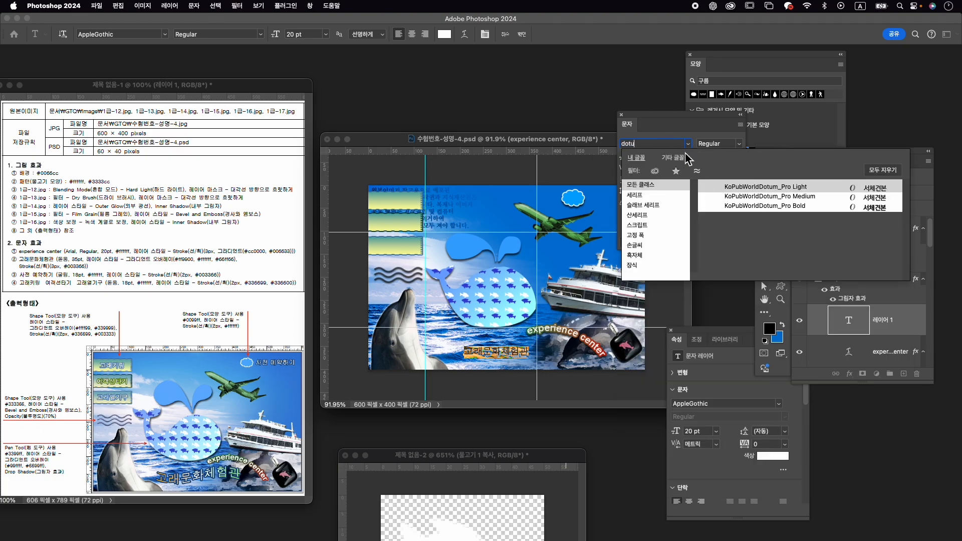
pyautogui.press('Down')
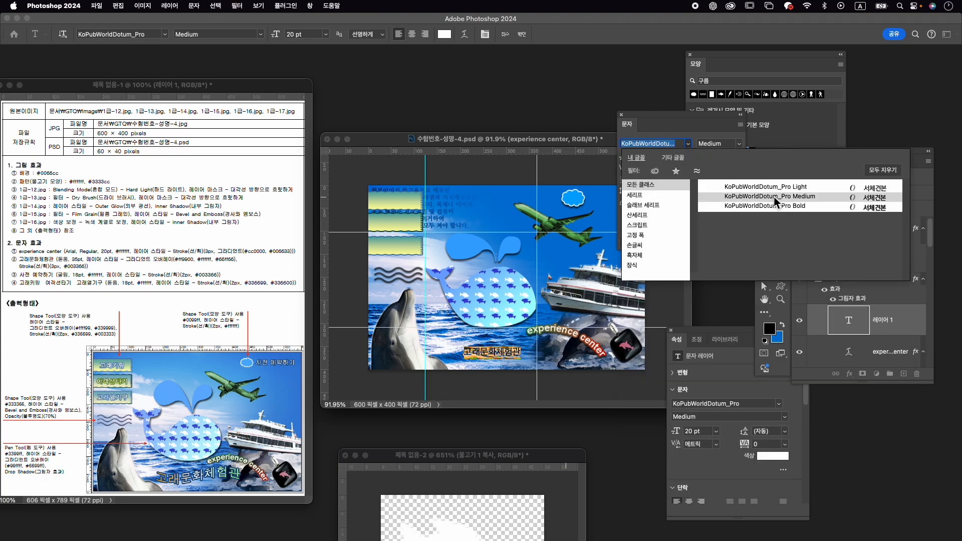
pyautogui.click(776, 202)
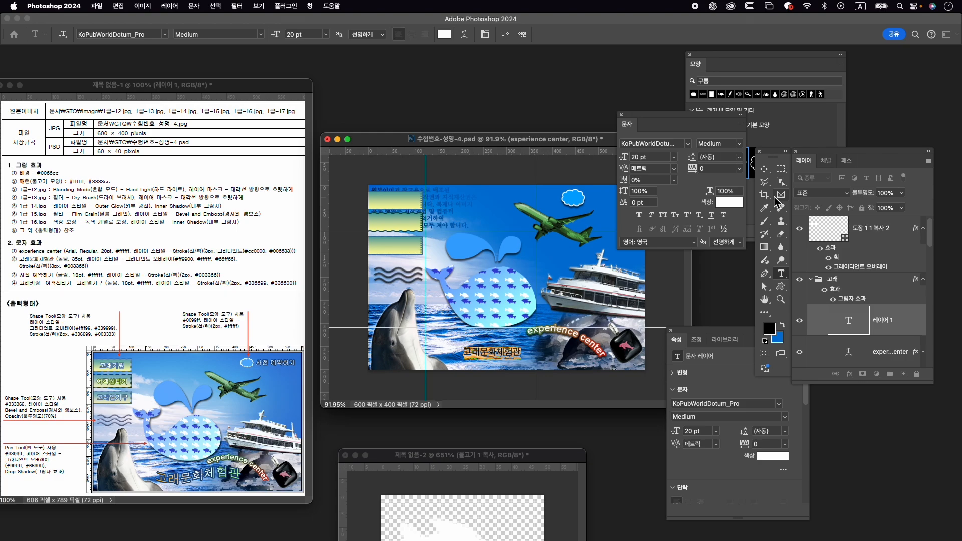
pyautogui.click(635, 157)
pyautogui.write('3')
pyautogui.press('Return')
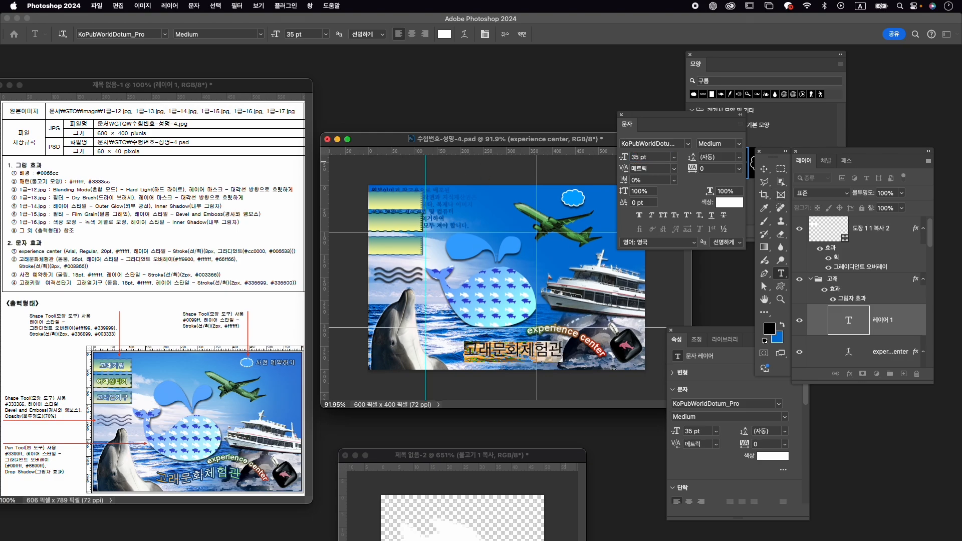
# - Warp the "고래문화체험관" text with the horizontal Flag style at about -31% bend and commit the text
pyautogui.click(464, 34)
pyautogui.click(711, 195)
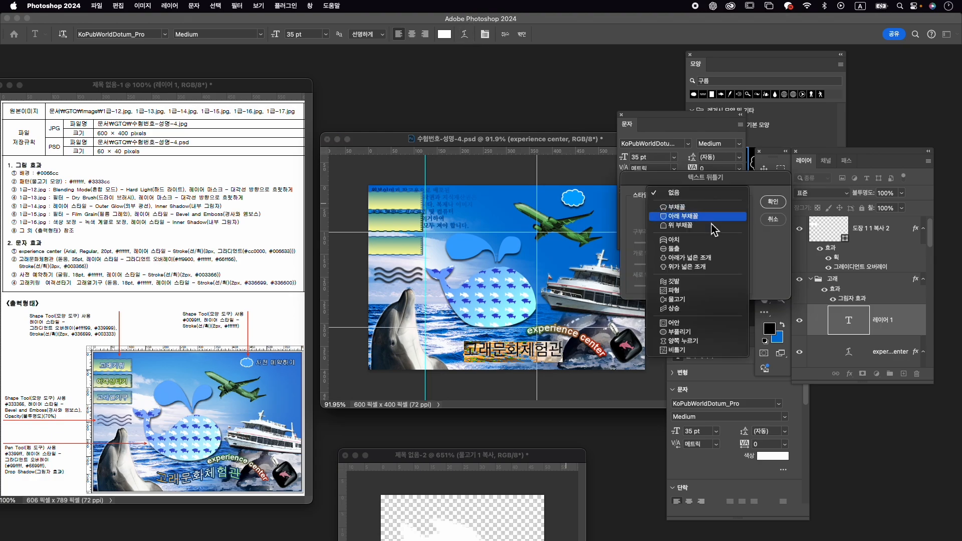
pyautogui.click(668, 285)
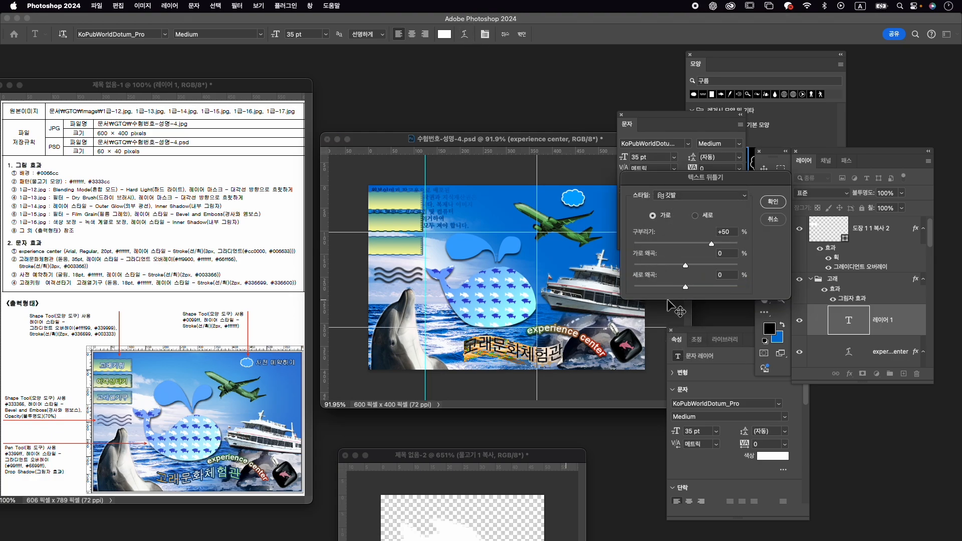
pyautogui.click(696, 243)
pyautogui.moveTo(691, 246); pyautogui.dragTo(672, 249)
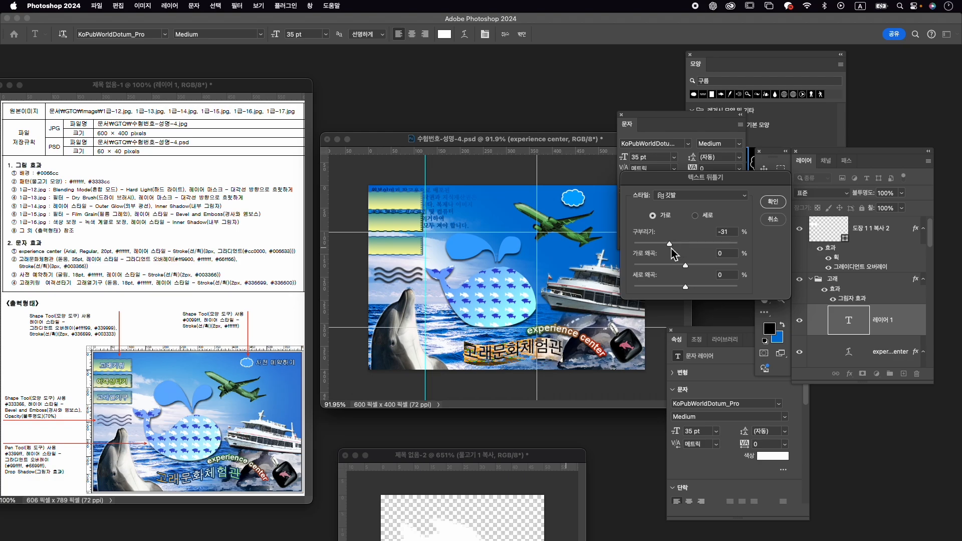
pyautogui.click(773, 202)
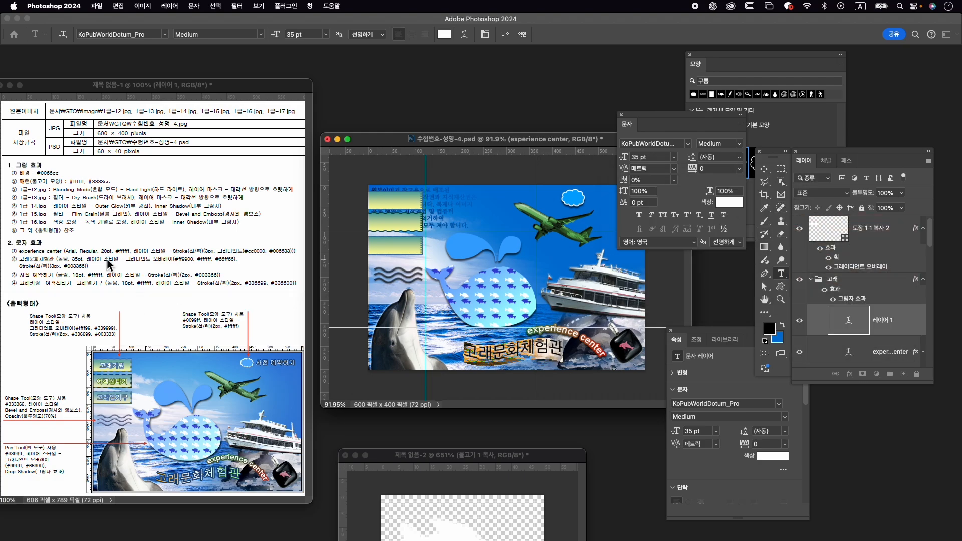
pyautogui.click(521, 35)
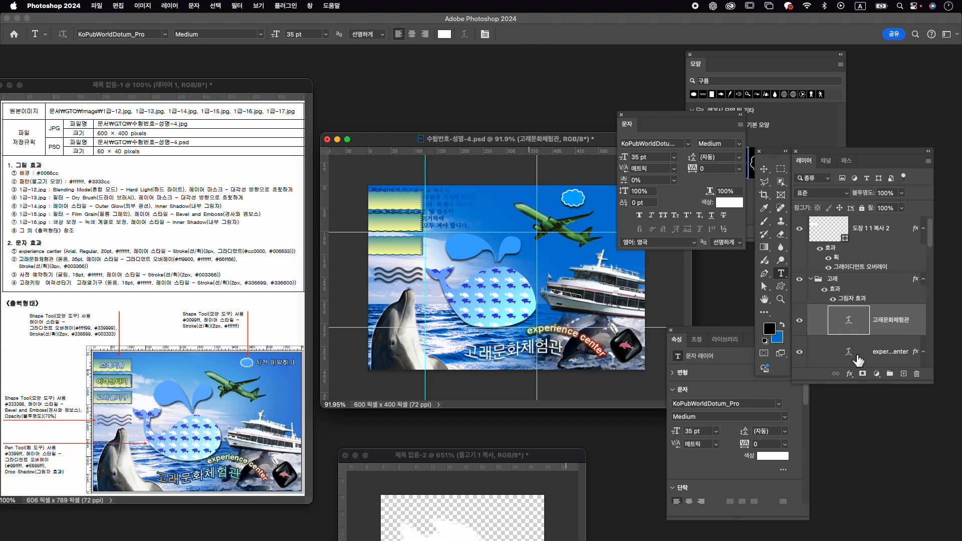
# - Add a gradient overlay to the "고래문화체험관" text, insert a middle color stop at 49%, and set the start stop to #ff9900
pyautogui.click(849, 374)
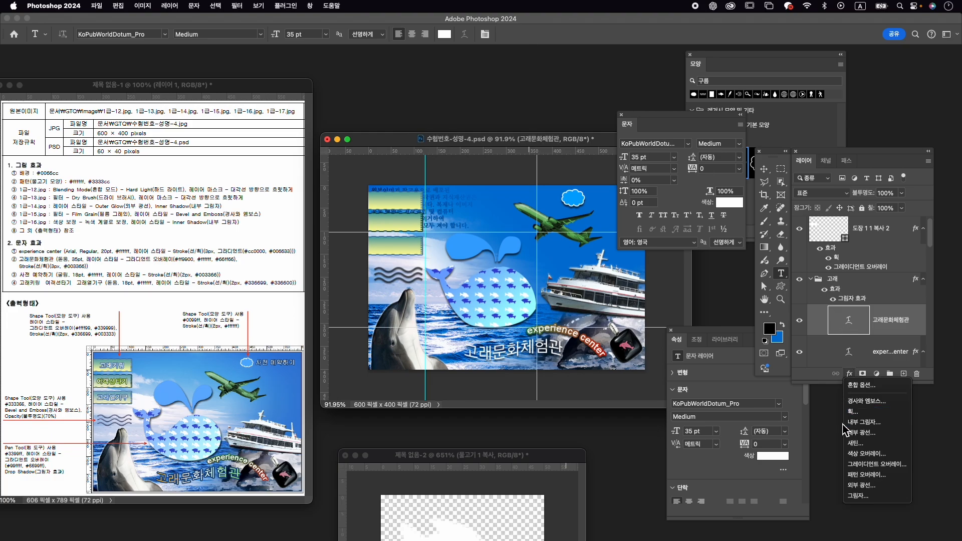
pyautogui.click(876, 464)
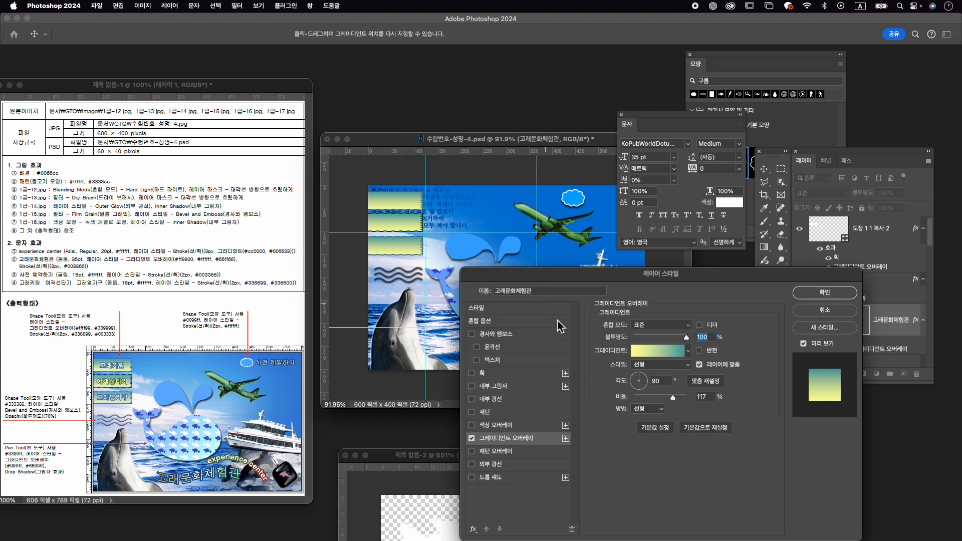
pyautogui.click(662, 350)
pyautogui.click(403, 298)
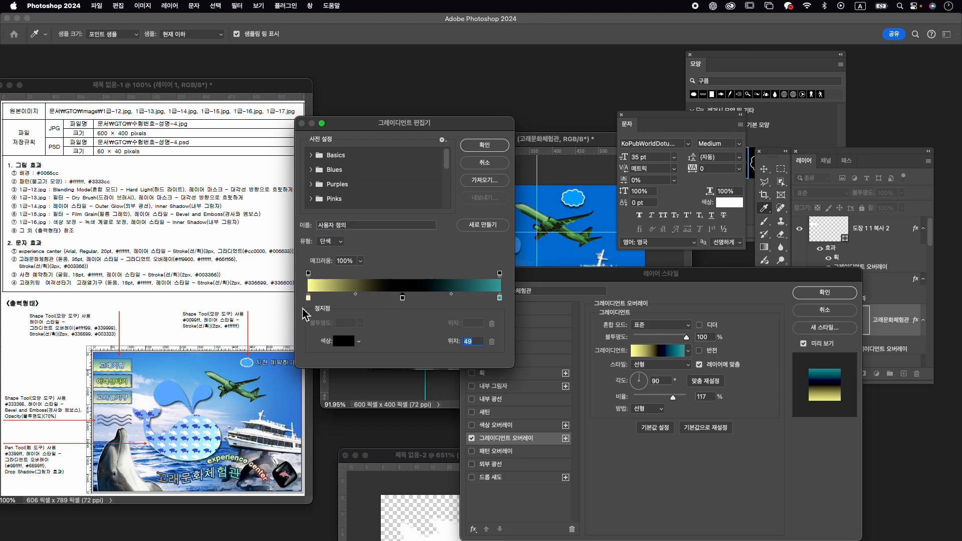
pyautogui.doubleClick(309, 299)
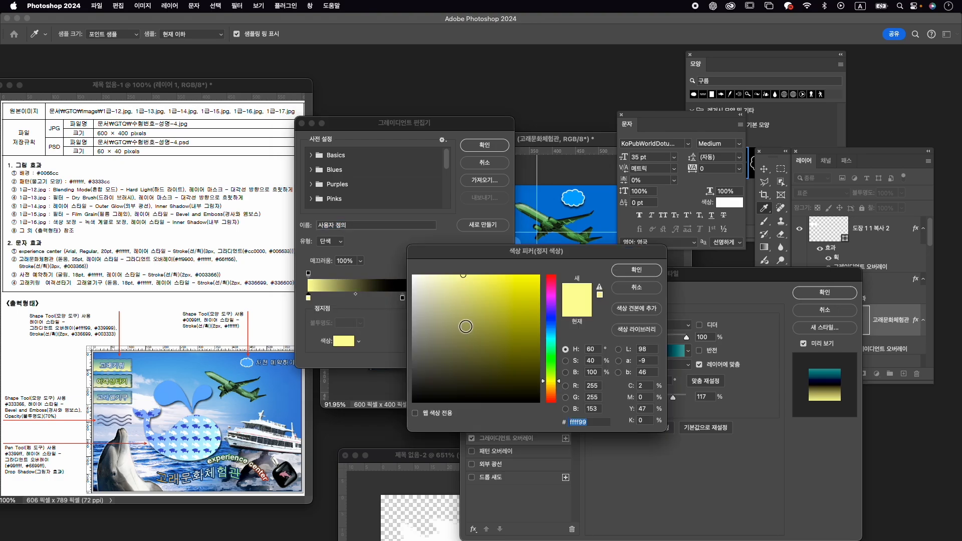
pyautogui.write('ff9900')
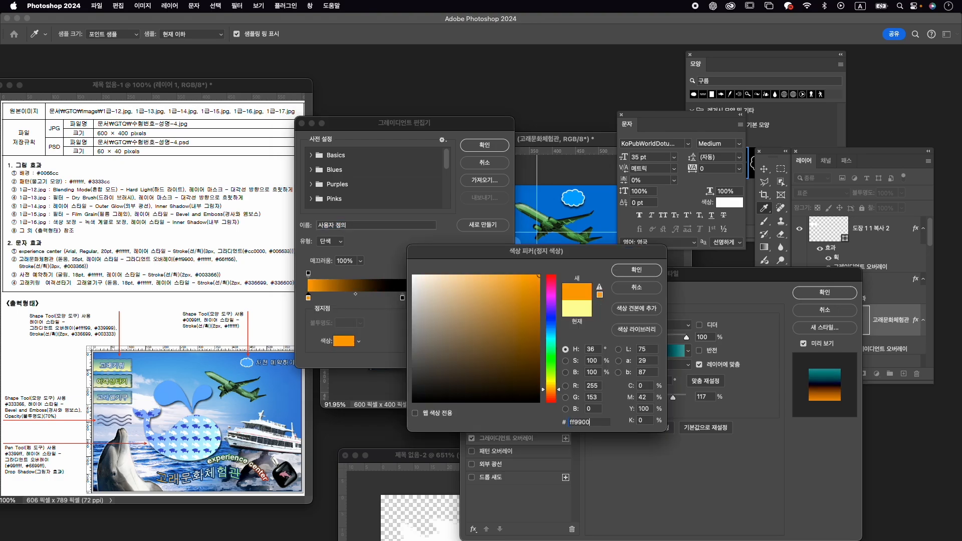
pyautogui.press('Return')
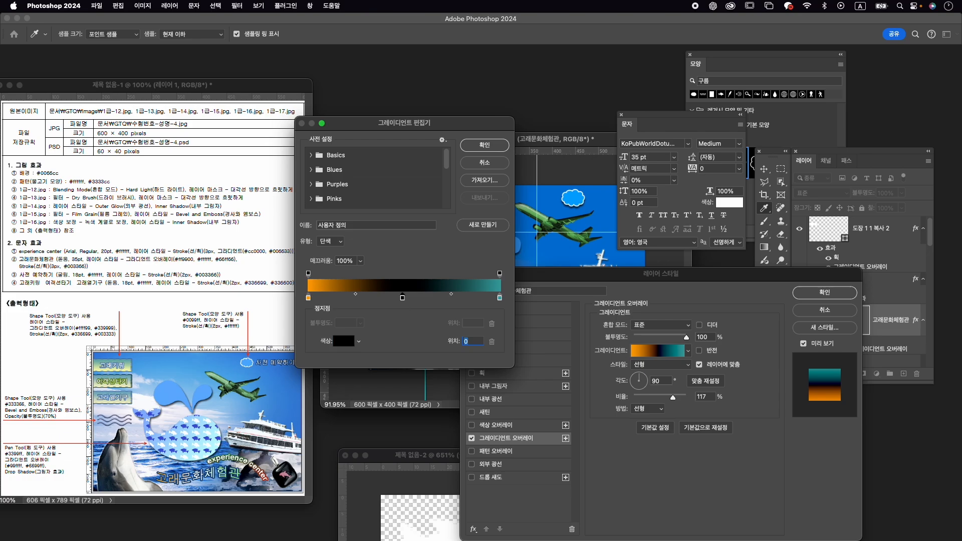
# - Set the overlay gradient's middle stop color to #ffffff
pyautogui.doubleClick(403, 299)
pyautogui.write('ffffff')
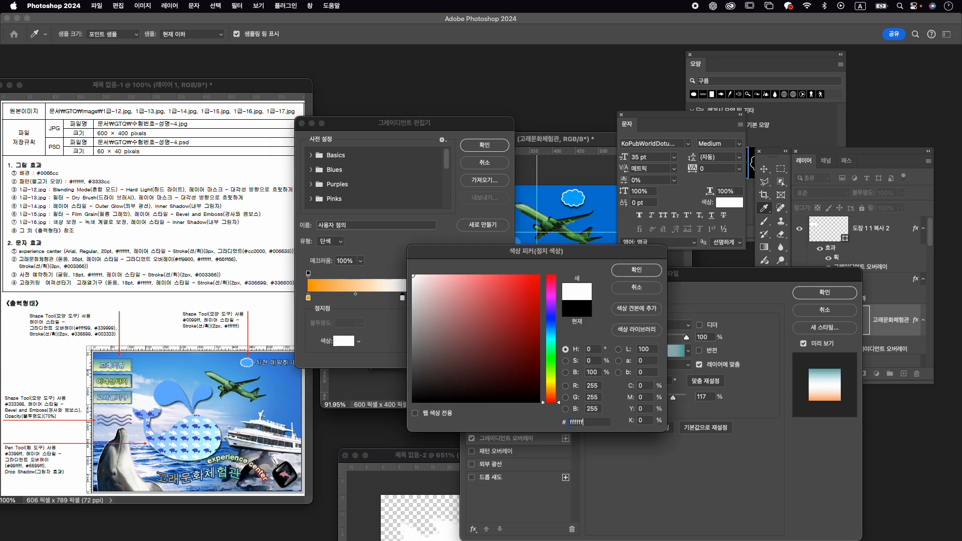
pyautogui.press('Return')
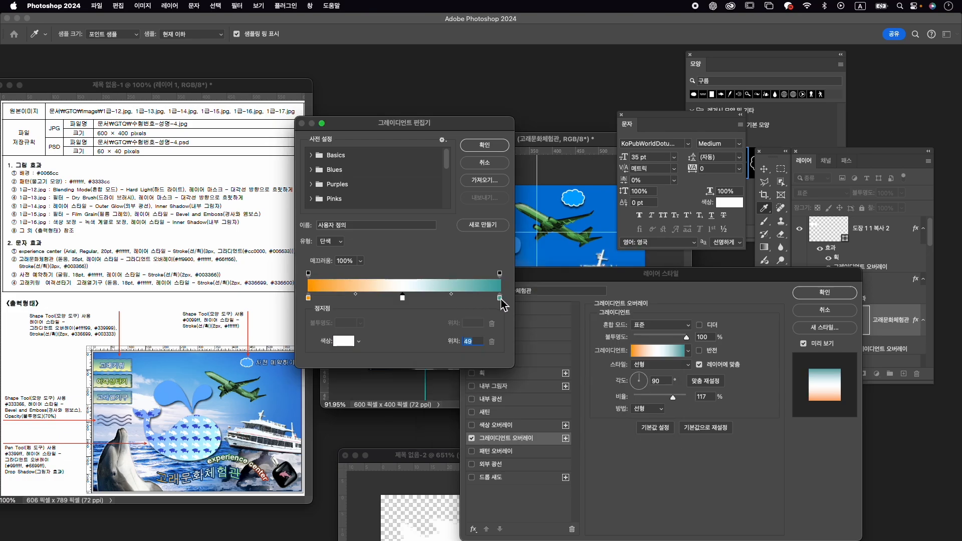
# - Set the overlay gradient's end stop color to #0066ff
pyautogui.doubleClick(500, 298)
pyautogui.write('66ff')
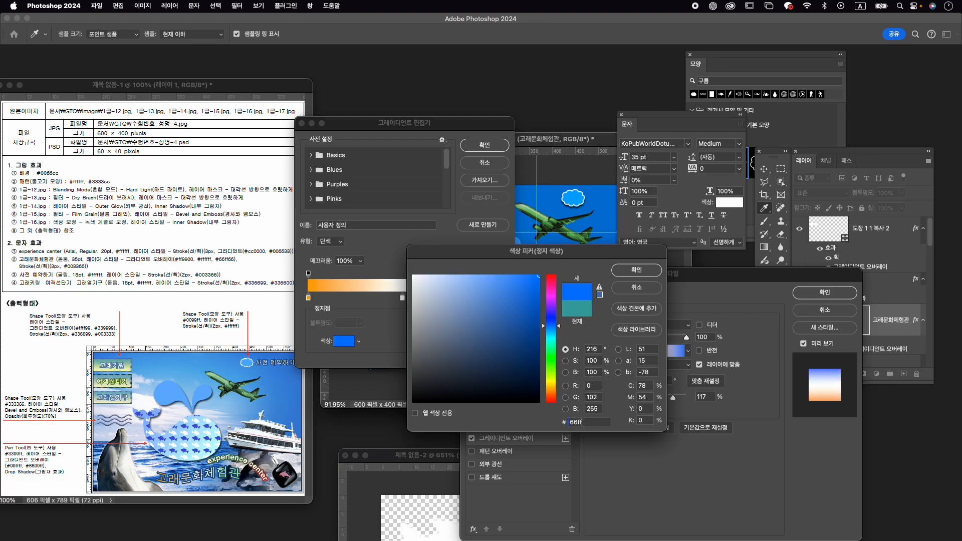
pyautogui.click(632, 270)
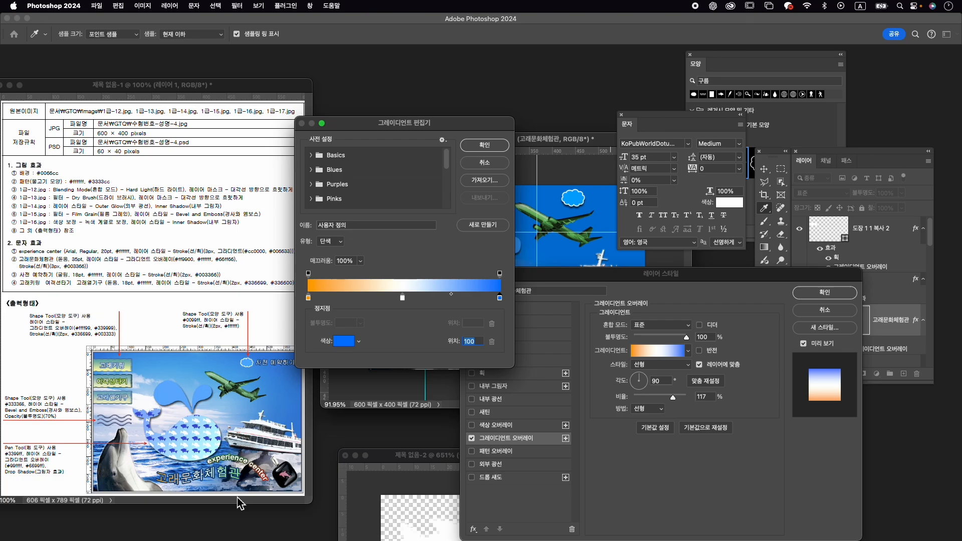
# - Set the overlay gradient's end stop color to #66ff66 and accept the gradient
pyautogui.doubleClick(500, 298)
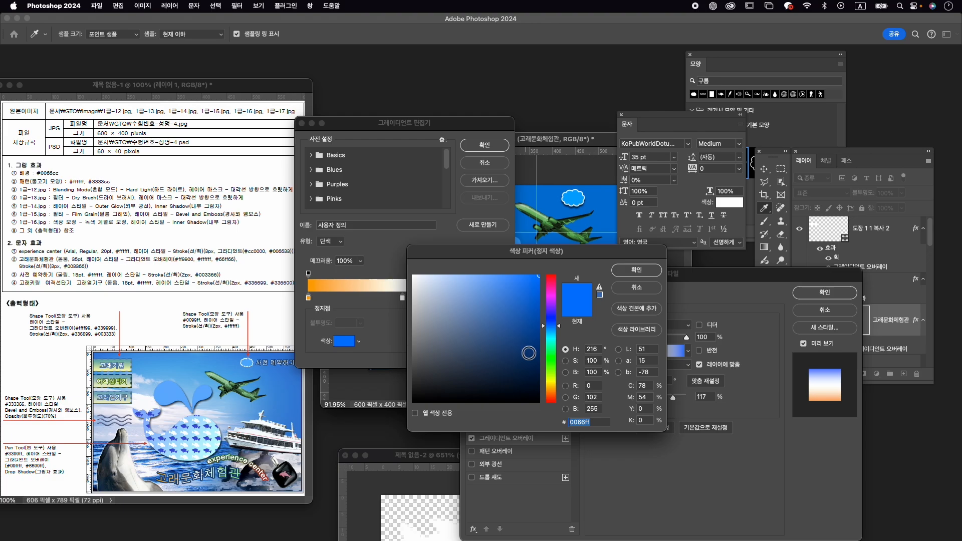
pyautogui.write('66ff66')
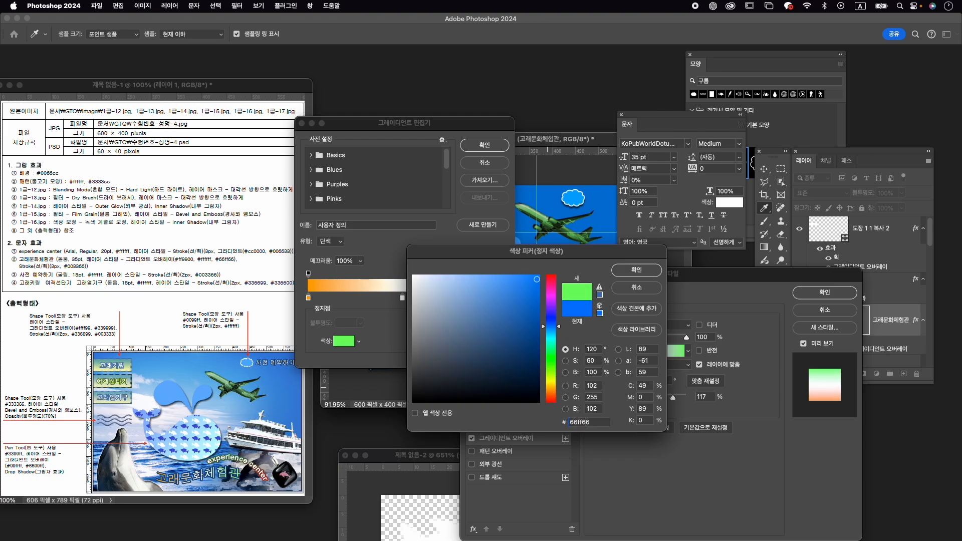
pyautogui.press('Return')
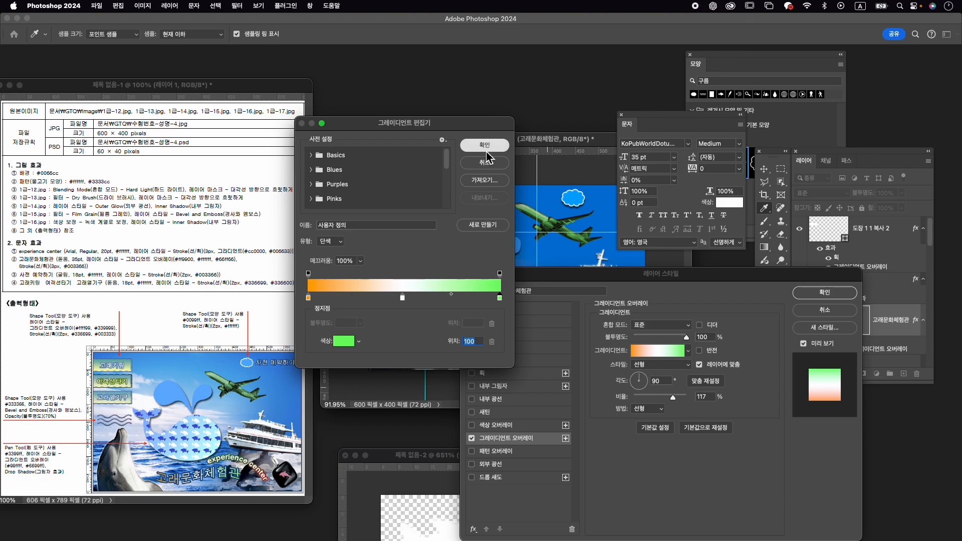
pyautogui.click(485, 147)
# - Turn the gradient overlay's angle to about -2° so the colors run horizontally across the text
pyautogui.moveTo(567, 272); pyautogui.dragTo(671, 212)
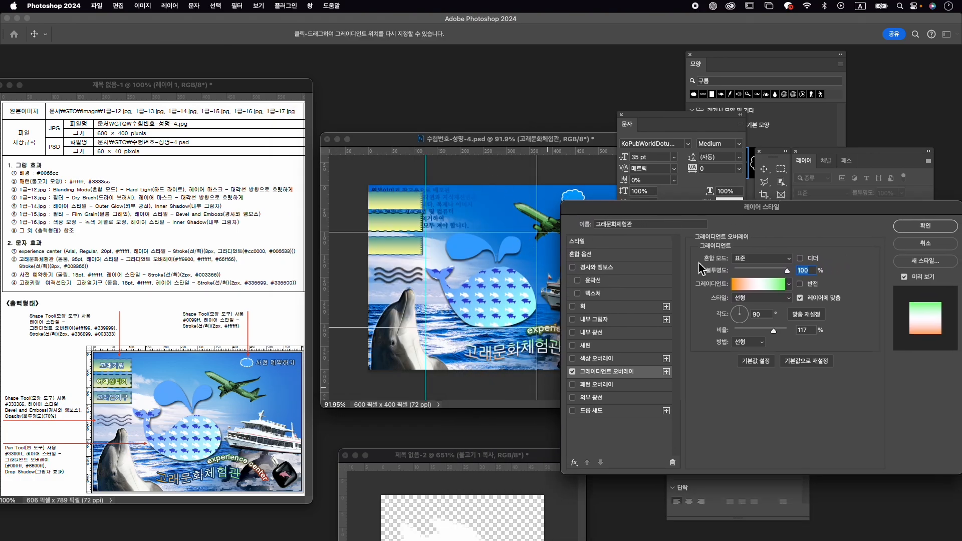
pyautogui.click(748, 320)
pyautogui.moveTo(747, 317); pyautogui.dragTo(755, 315)
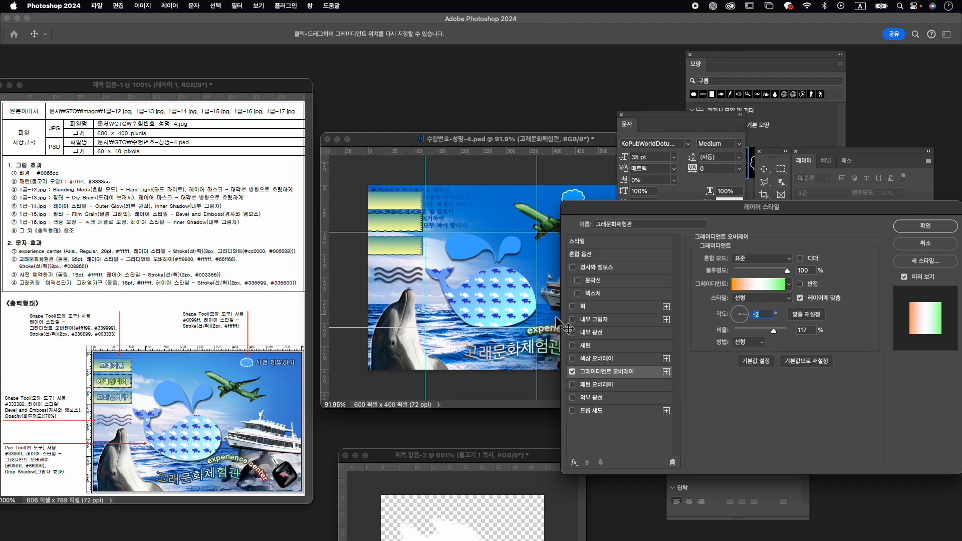
# - Add a solid-color stroke in #003366 to the "고래문화체험관" text and apply the layer style
pyautogui.click(602, 308)
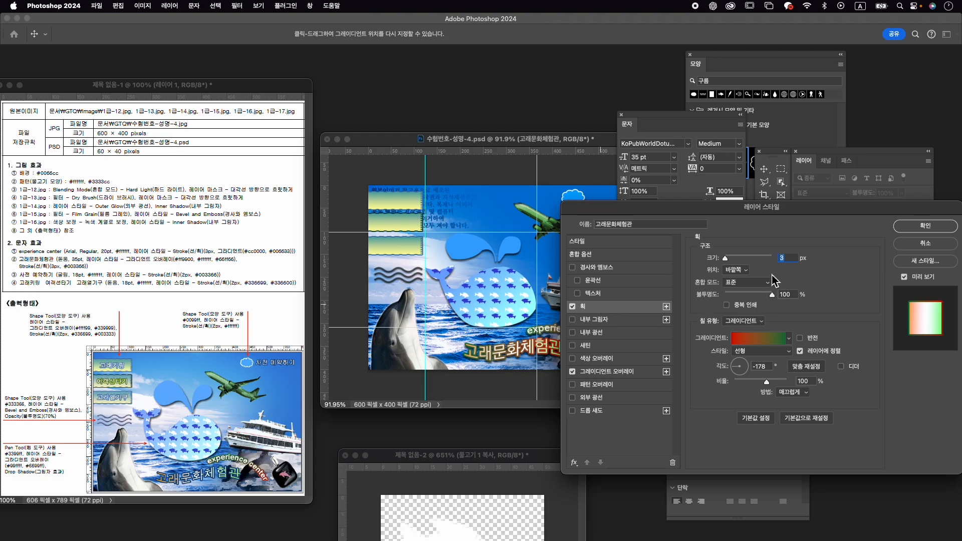
pyautogui.click(744, 321)
pyautogui.click(746, 339)
pyautogui.click(721, 338)
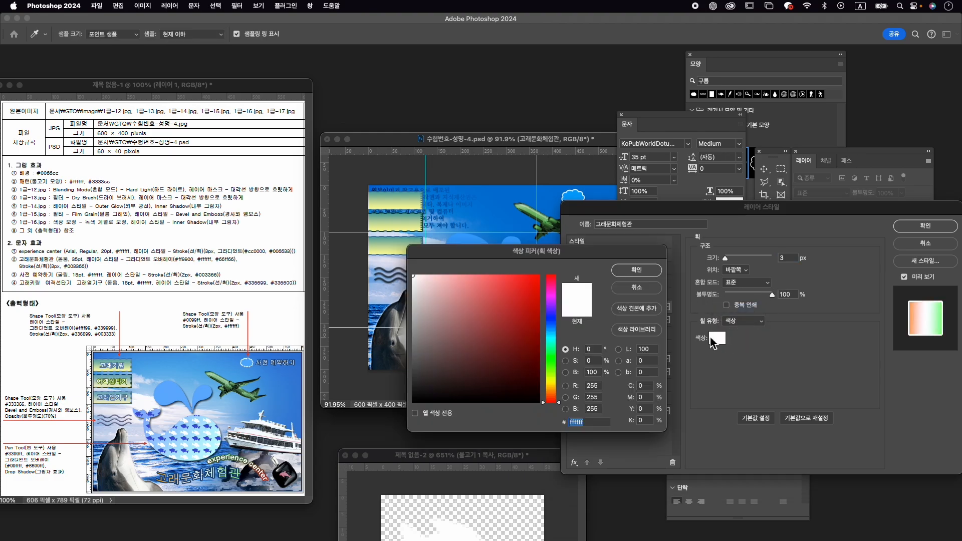
pyautogui.write('003366')
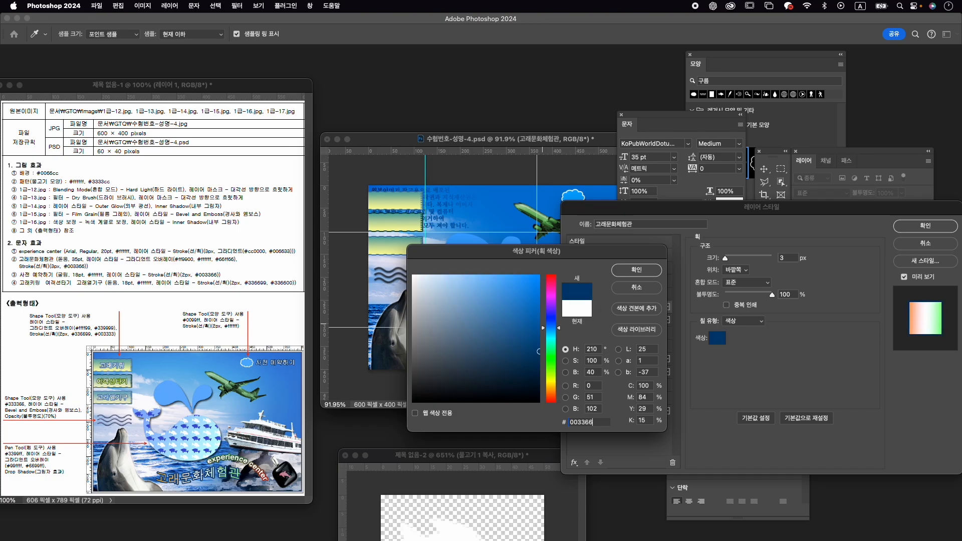
pyautogui.press('Return')
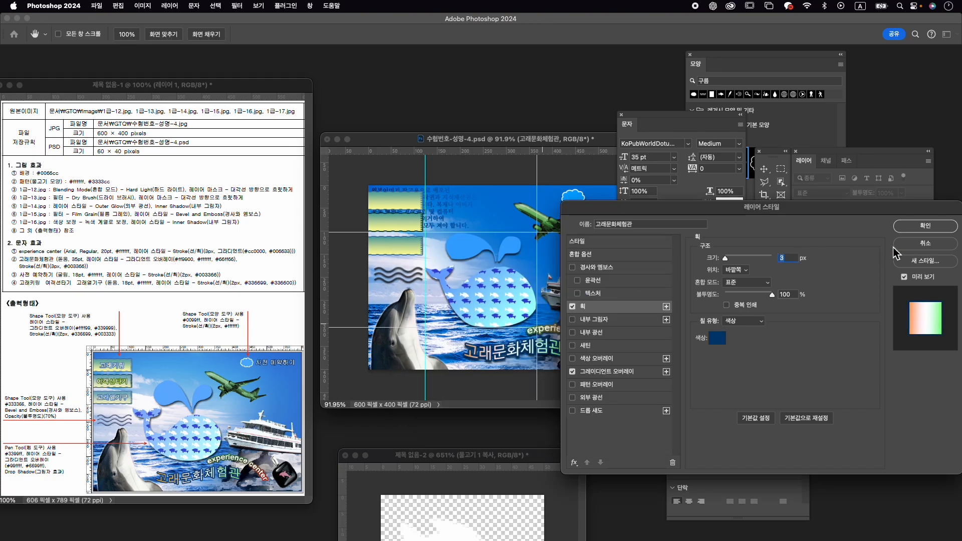
pyautogui.click(925, 226)
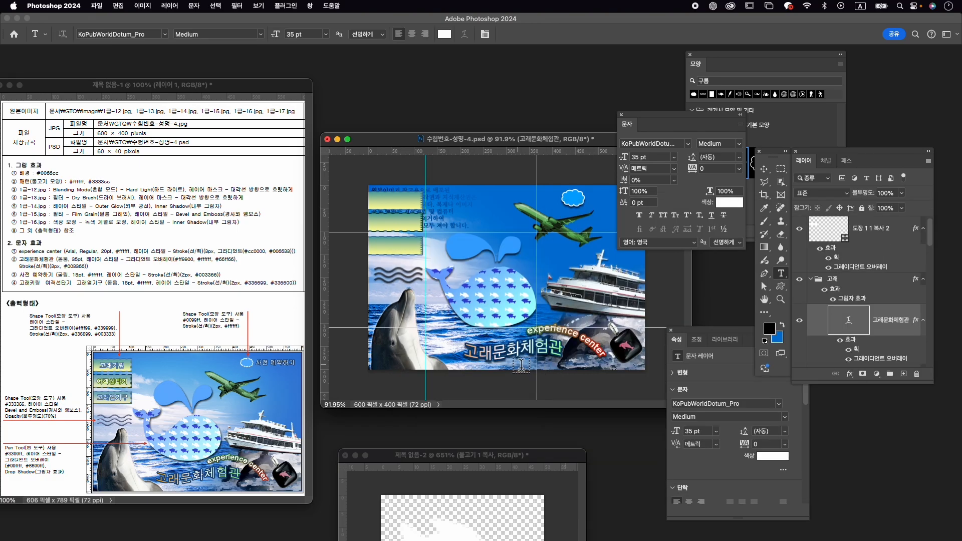
# - Nudge the "고래문화체험관" text slightly to the right with Free Transform
pyautogui.hotkey('ctrl', 't')
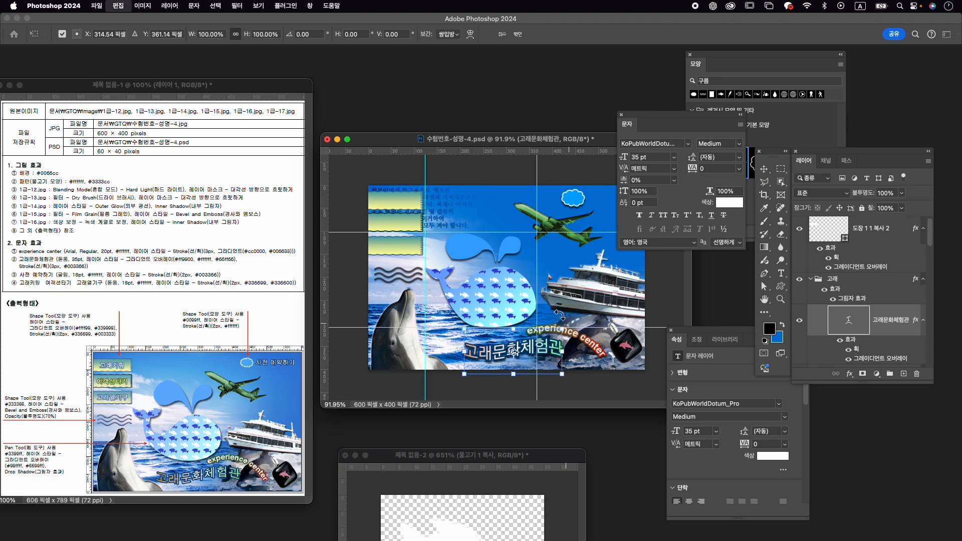
pyautogui.moveTo(527, 349); pyautogui.dragTo(531, 349)
pyautogui.press('Return')
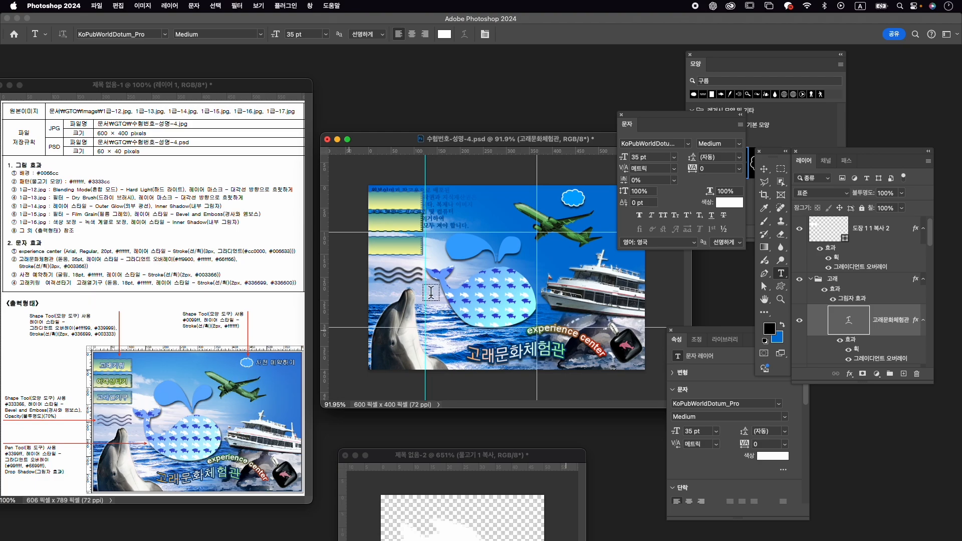
# - Add the text "사전 예약하기" beside the cloud shape in the canvas's upper-right corner
pyautogui.moveTo(573, 142); pyautogui.dragTo(566, 132)
pyautogui.moveTo(627, 121); pyautogui.dragTo(659, 125)
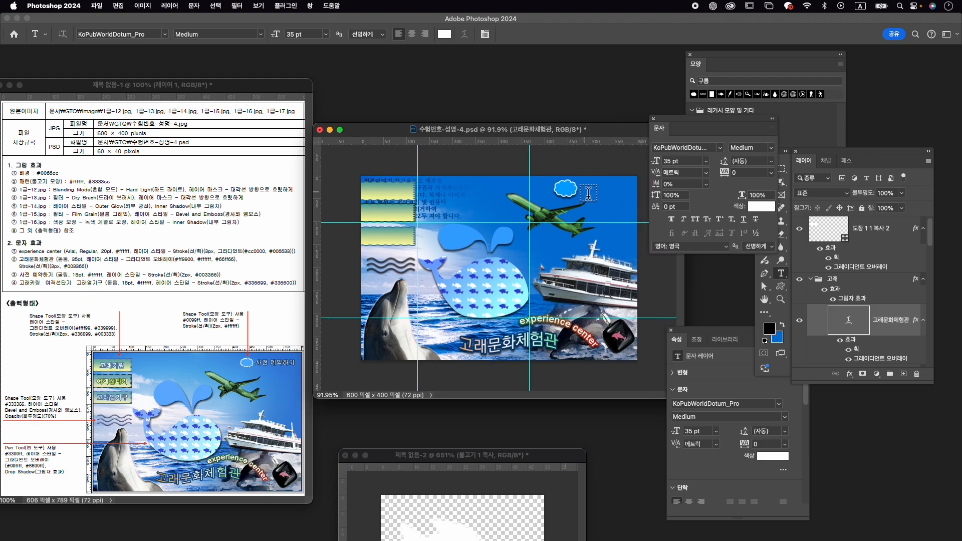
pyautogui.click(586, 193)
pyautogui.write('사전 예약')
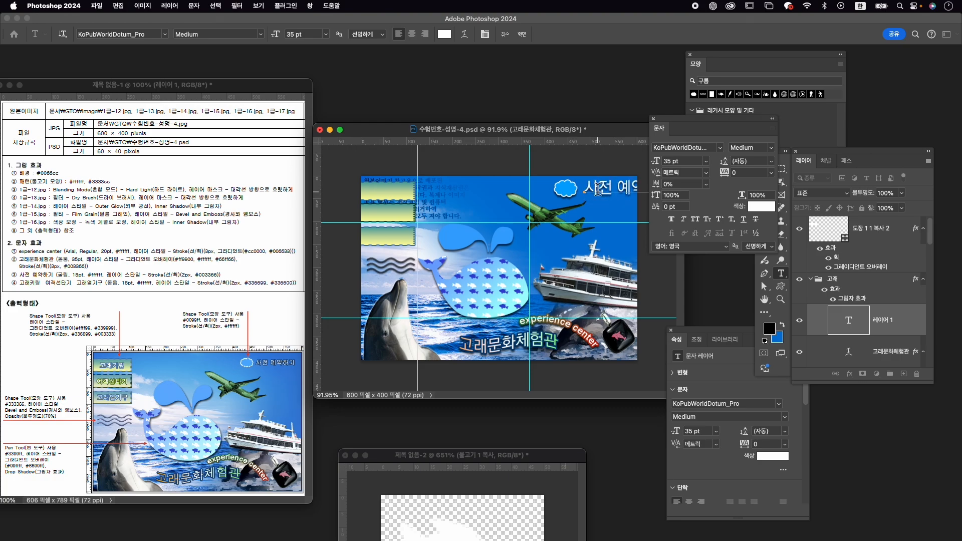
# - Format the "사전 예약하기" text as 210 Gulim 050 at 18 pt in white and commit it
pyautogui.press('super+a')
pyautogui.click(695, 149)
pyautogui.write('guli')
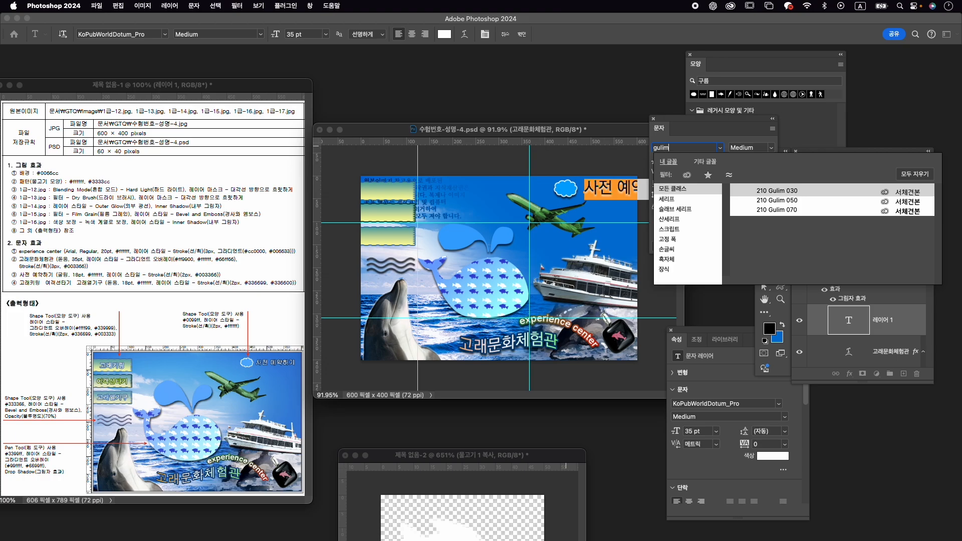
pyautogui.write('m')
pyautogui.click(761, 201)
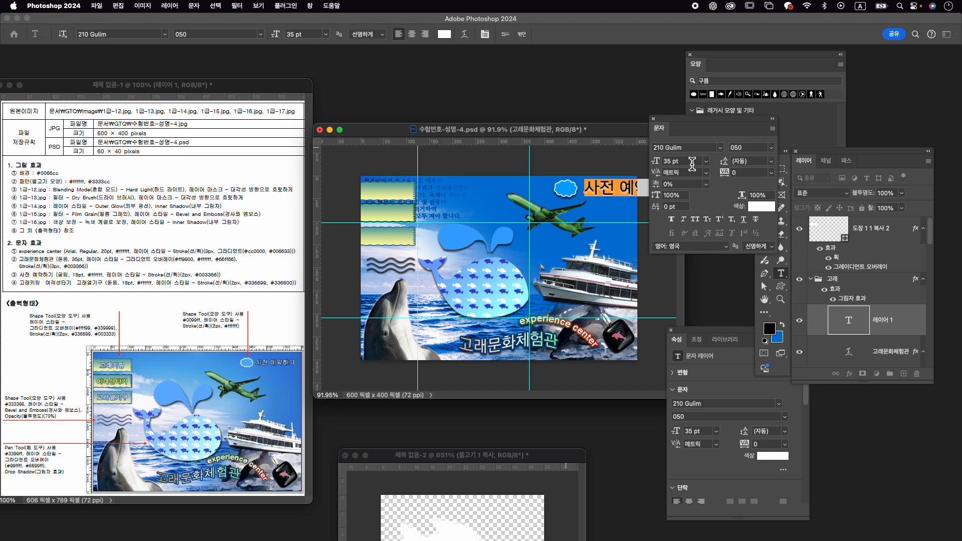
pyautogui.click(672, 161)
pyautogui.write('18')
pyautogui.press('Return')
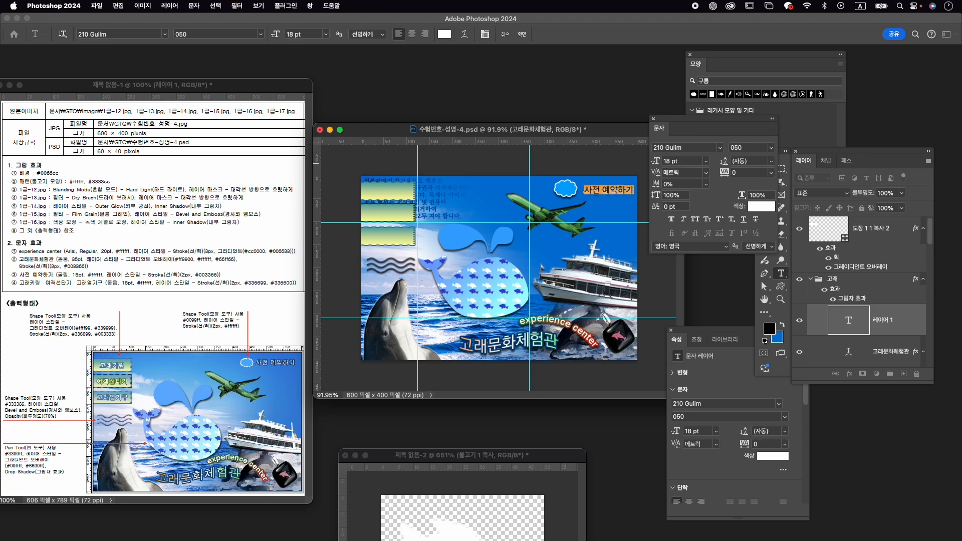
pyautogui.click(761, 207)
pyautogui.click(635, 271)
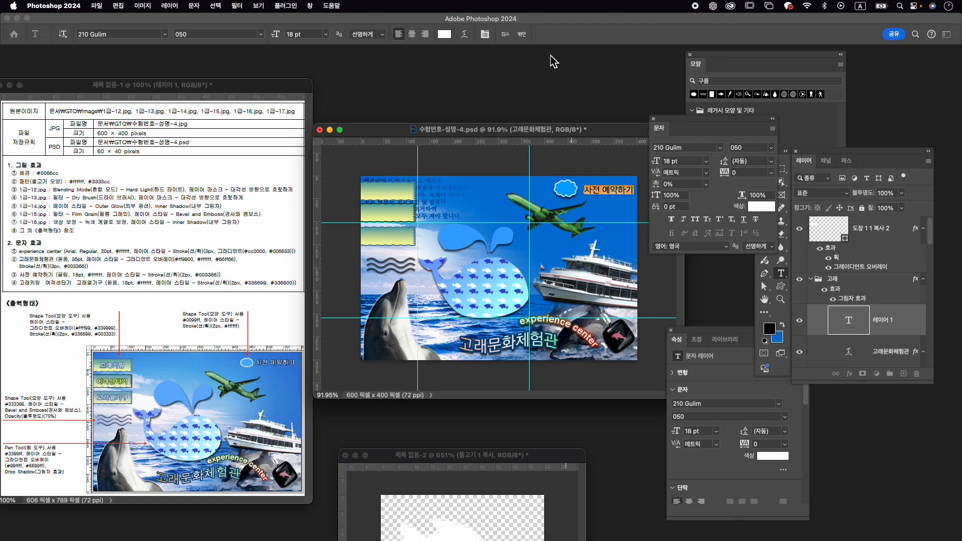
pyautogui.click(521, 34)
# - Add a 2 px solid-color stroke in #003366 to the "사전 예약하기" text and apply the layer style
pyautogui.click(849, 374)
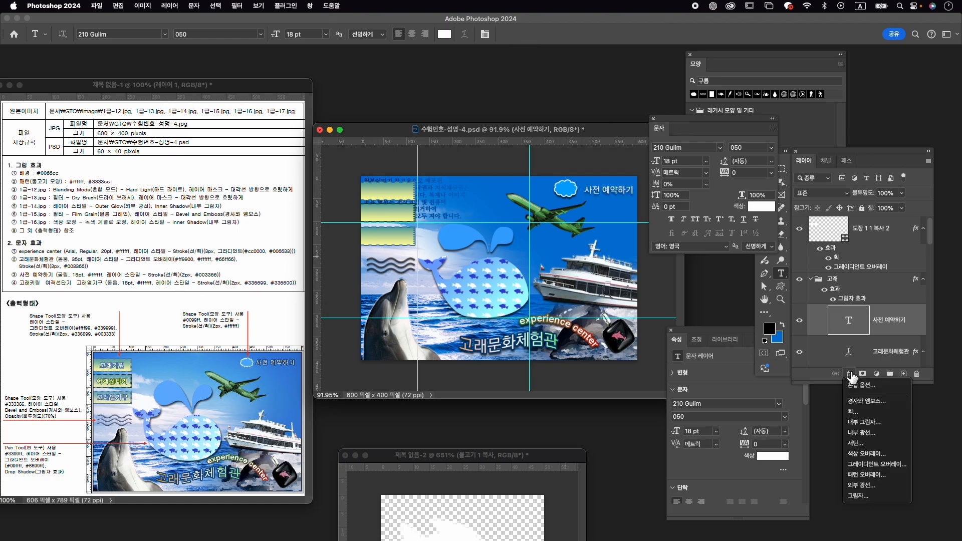
pyautogui.click(874, 411)
pyautogui.write('2')
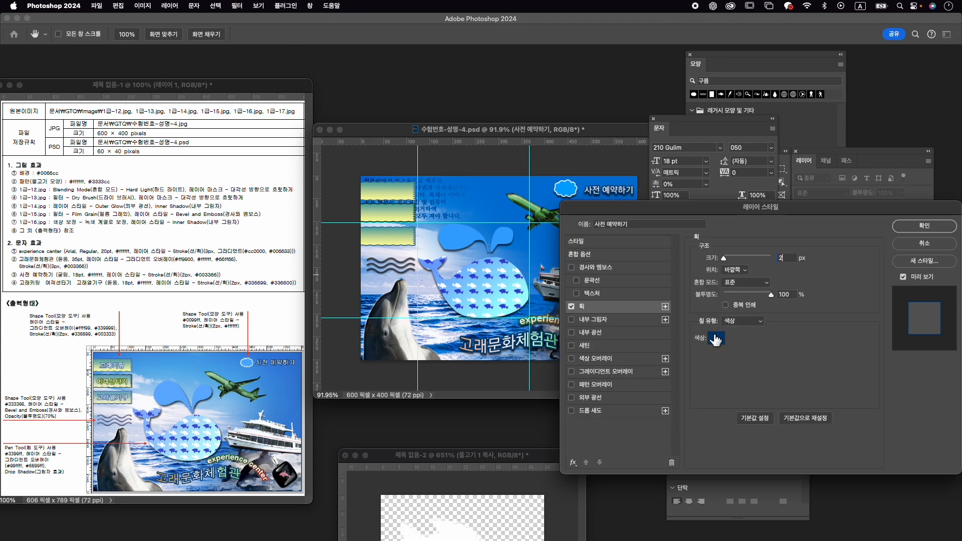
pyautogui.click(716, 340)
pyautogui.write('0')
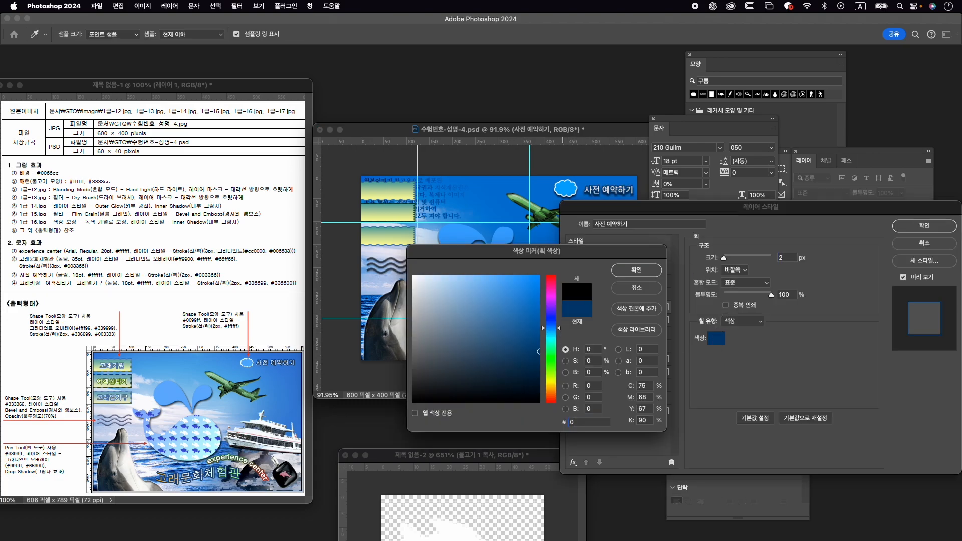
pyautogui.write('03366')
pyautogui.press('Return')
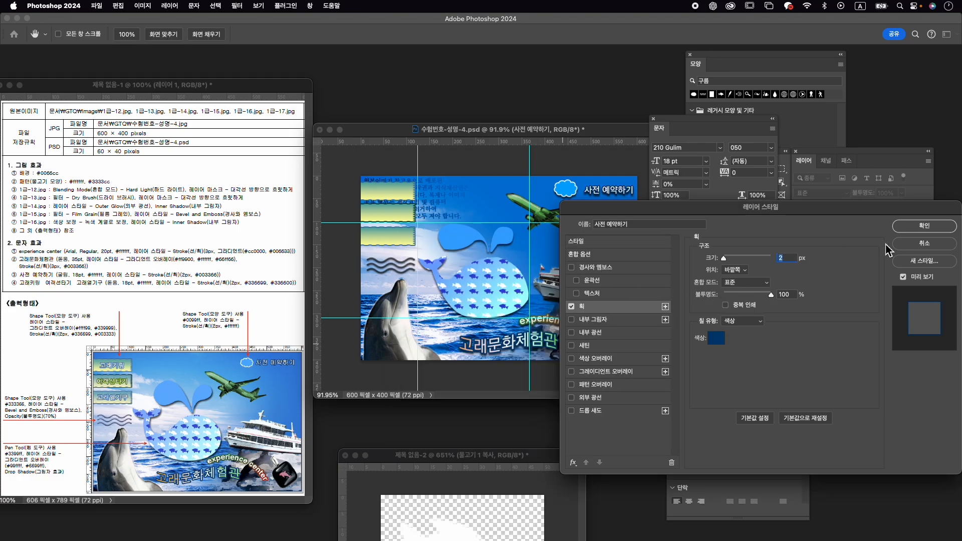
pyautogui.click(923, 226)
# - Move the "사전 예약하기" text slightly closer to the cloud shape with Free Transform
pyautogui.hotkey('ctrl', 't')
pyautogui.moveTo(621, 193); pyautogui.dragTo(621, 198)
pyautogui.press('Return')
pyautogui.press('t')
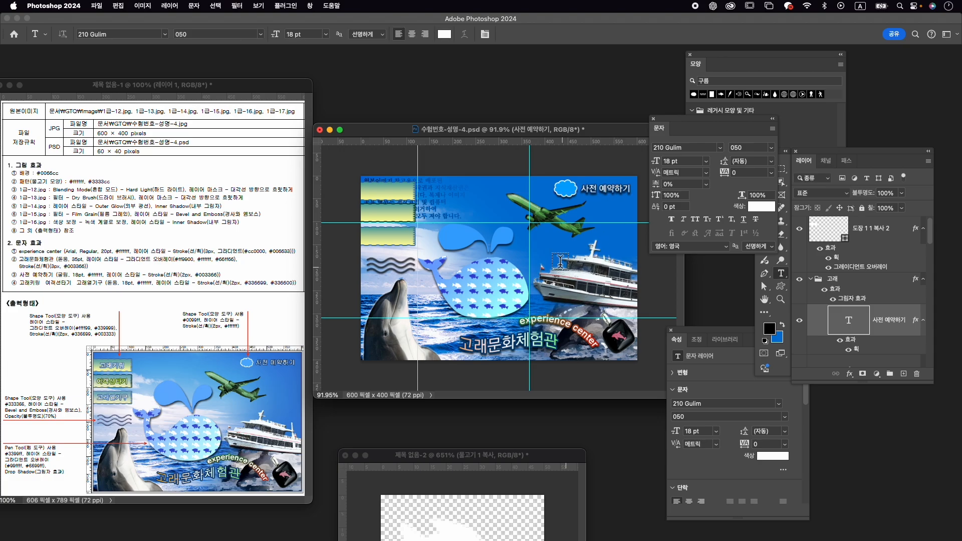
# - Scale the cloud shape down to about 90.5% and nudge it into place beside the "사전 예약하기" text
pyautogui.press('v')
pyautogui.keyDown('super'); pyautogui.click(571, 192); pyautogui.keyUp('super')
pyautogui.press('super+t')
pyautogui.moveTo(577, 198); pyautogui.dragTo(575, 197)
pyautogui.press('Right')
pyautogui.press('Right')
pyautogui.press('Right')
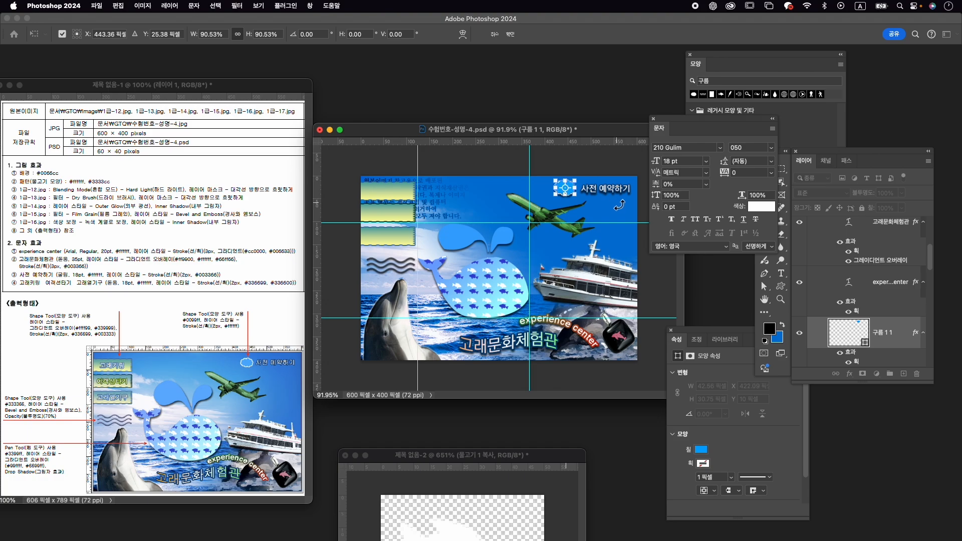
pyautogui.press('Return')
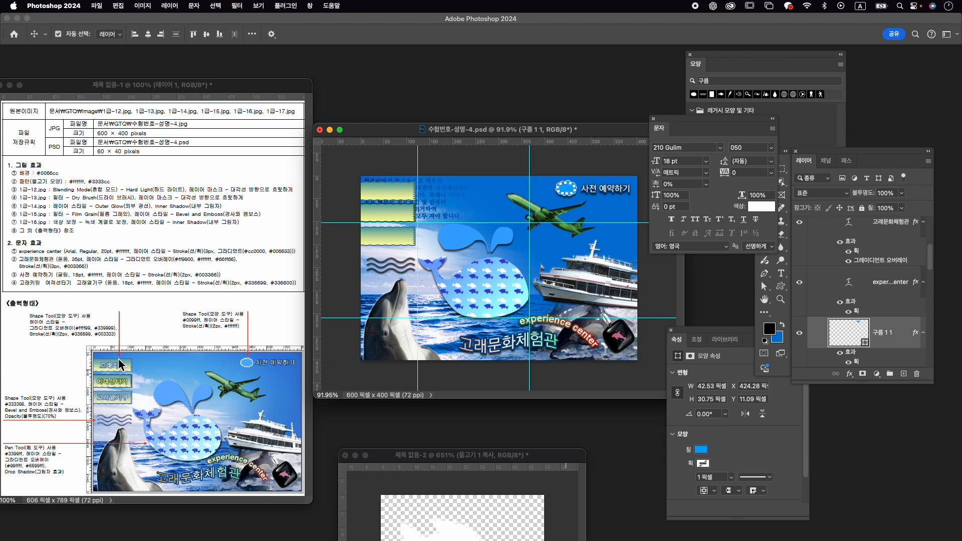
# - Add the text "고래키링" on the uppermost yellow-green stamp shape
pyautogui.press('t')
pyautogui.click(369, 195)
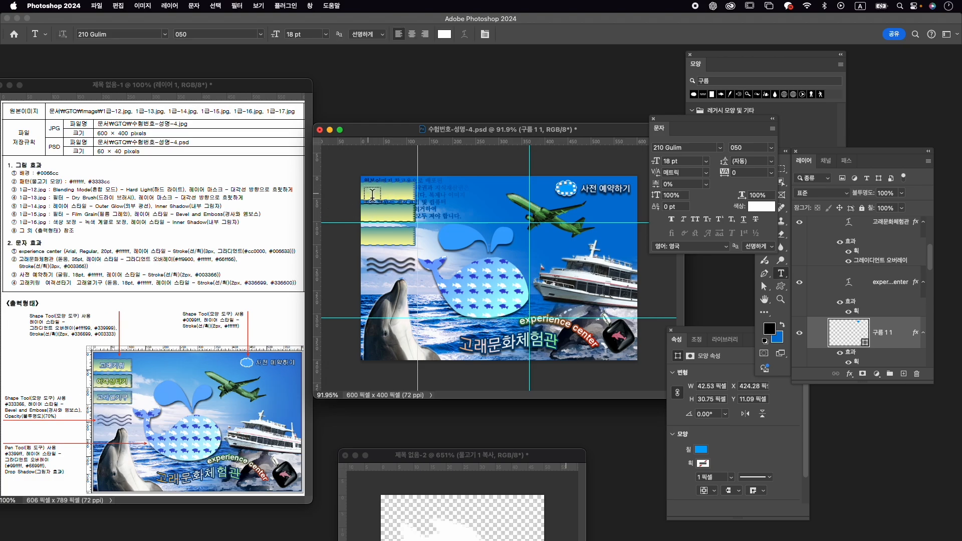
pyautogui.press('BackSpace')
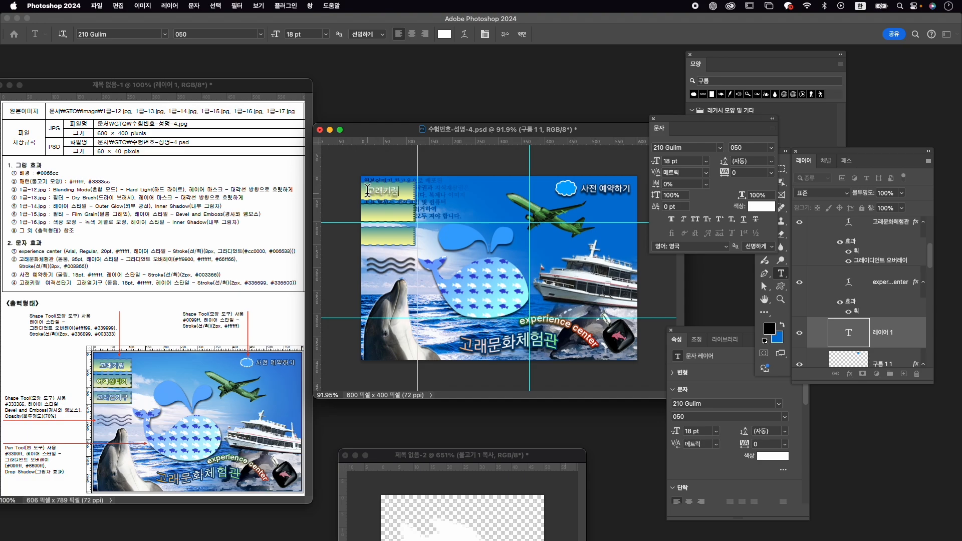
# - Set the "고래키링" text's font to KoPubWorldDotum_Pro Medium and commit the text
pyautogui.press('super+a')
pyautogui.click(686, 150)
pyautogui.write('ㅇ')
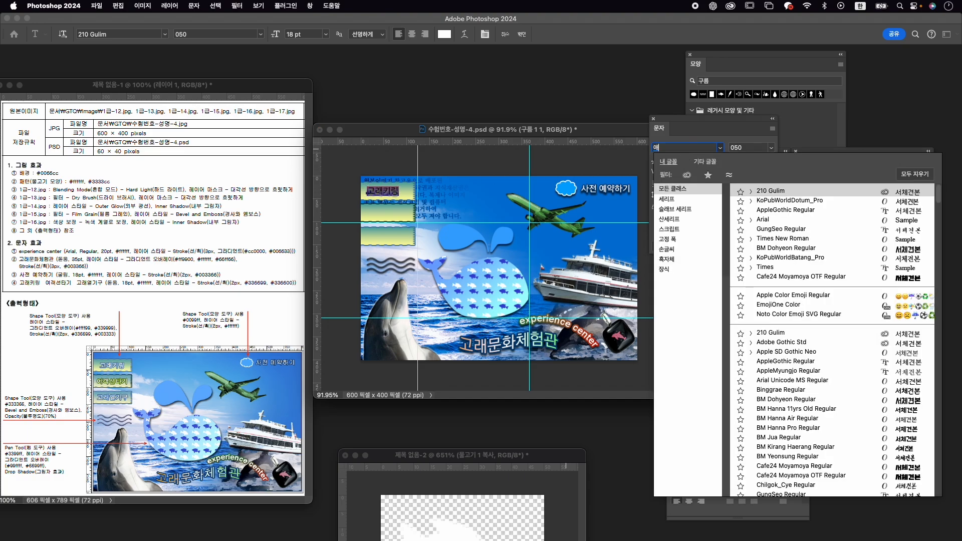
pyautogui.press('capslock')
pyautogui.write('dotu')
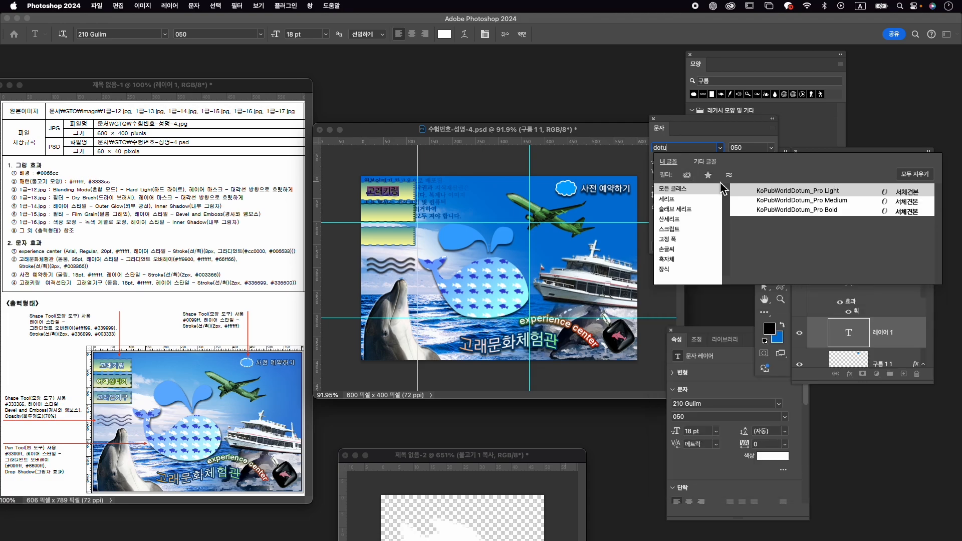
pyautogui.click(787, 201)
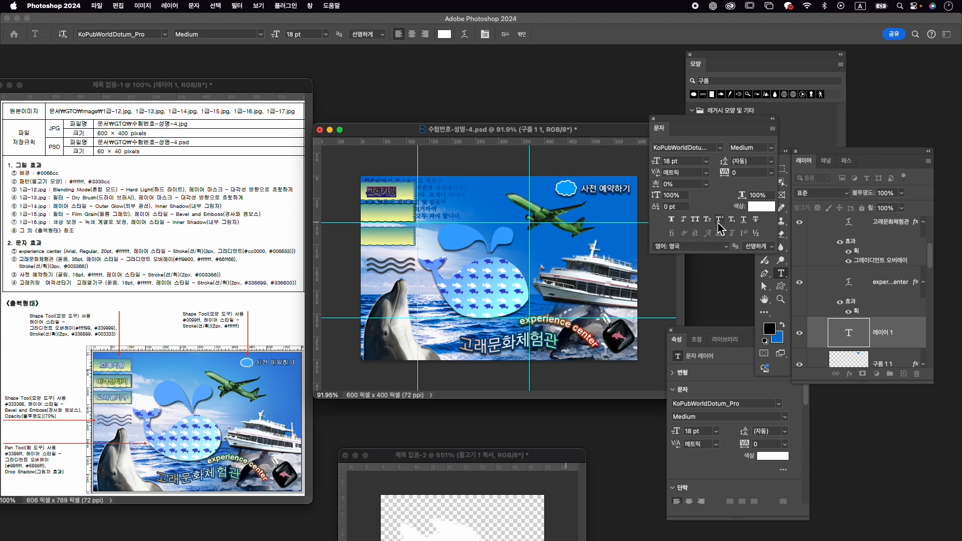
pyautogui.click(521, 34)
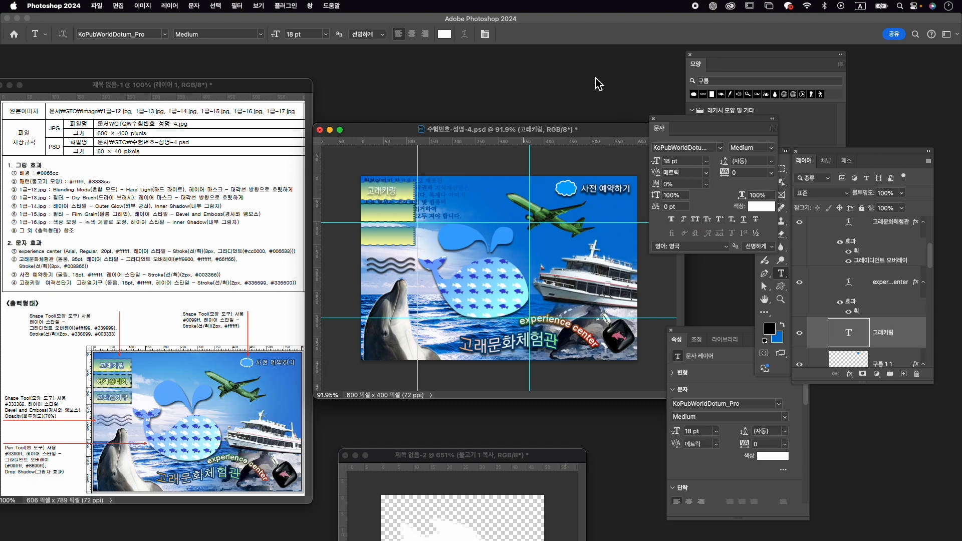
# - Move the "고래키링" text layer to the top of the layer stack, above the stamp shape layers
pyautogui.click(858, 370)
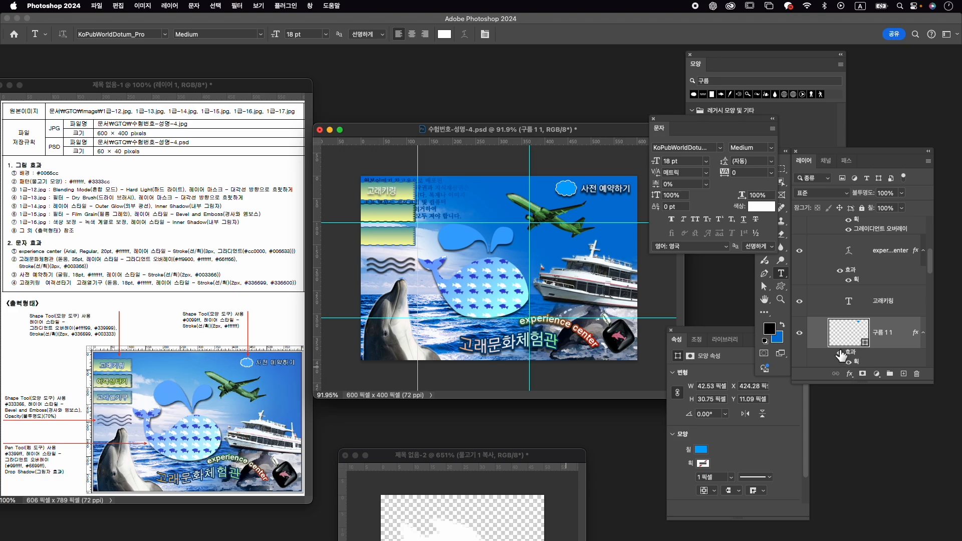
pyautogui.scroll(2, 854, 273)
pyautogui.click(867, 237)
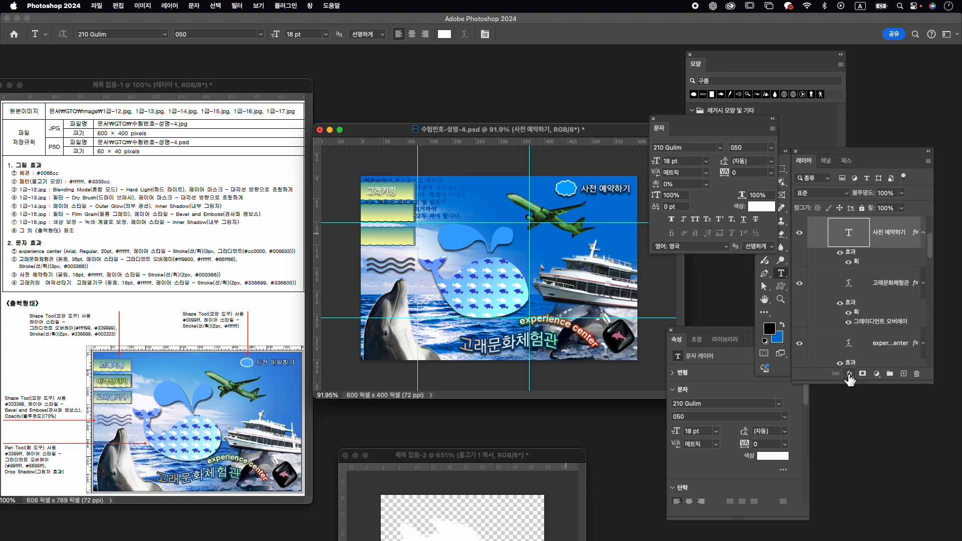
pyautogui.scroll(2, 821, 268)
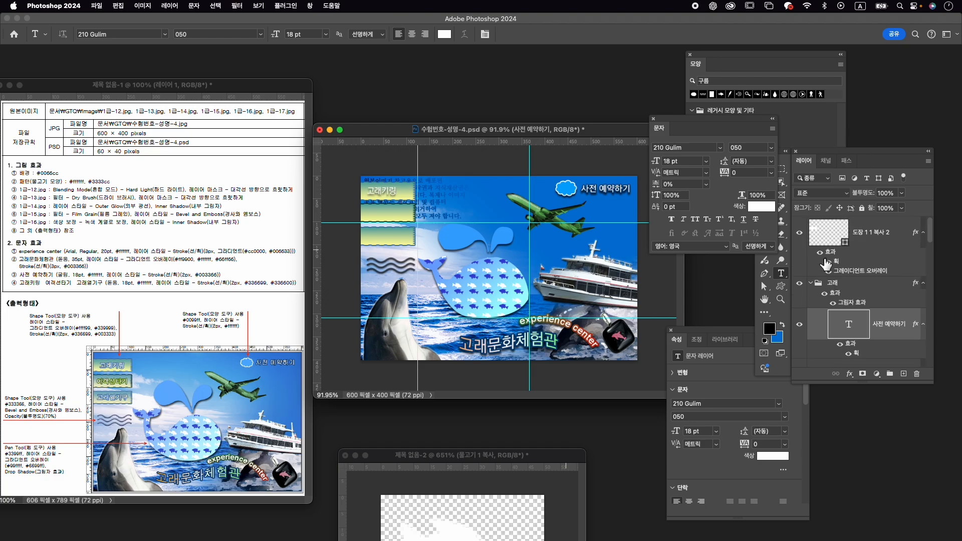
pyautogui.scroll(-1, 880, 253)
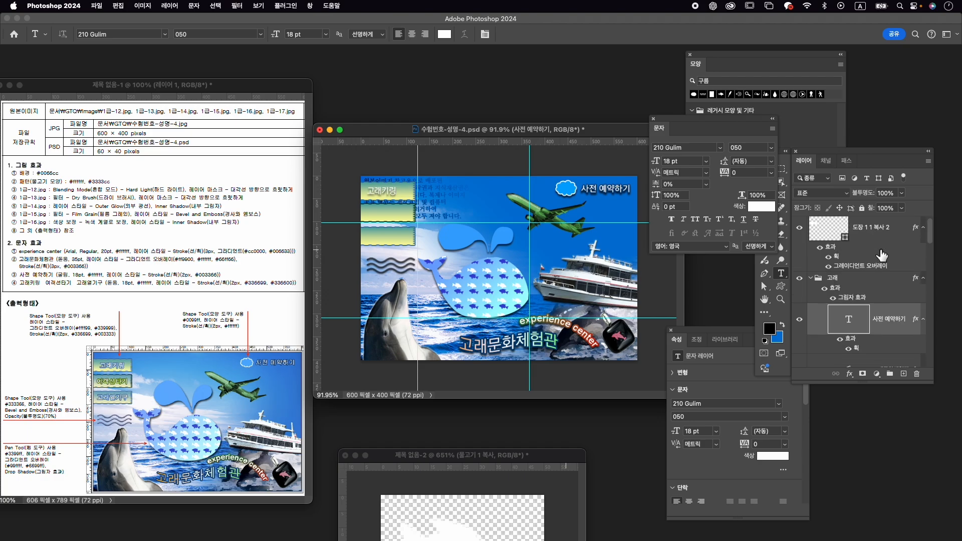
pyautogui.scroll(-3, 883, 255)
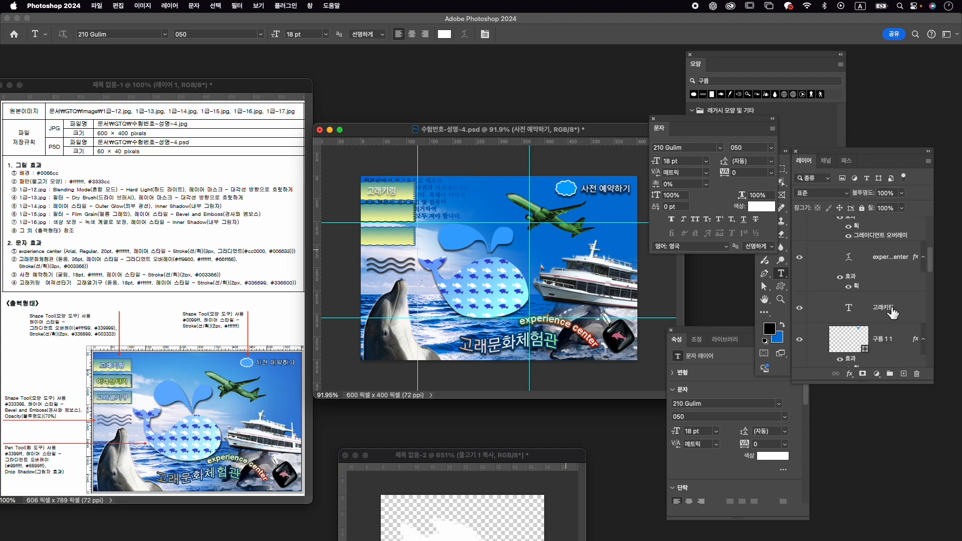
pyautogui.click(894, 307)
pyautogui.doubleClick(893, 307)
pyautogui.scroll(3, 889, 296)
pyautogui.scroll(-3, 893, 299)
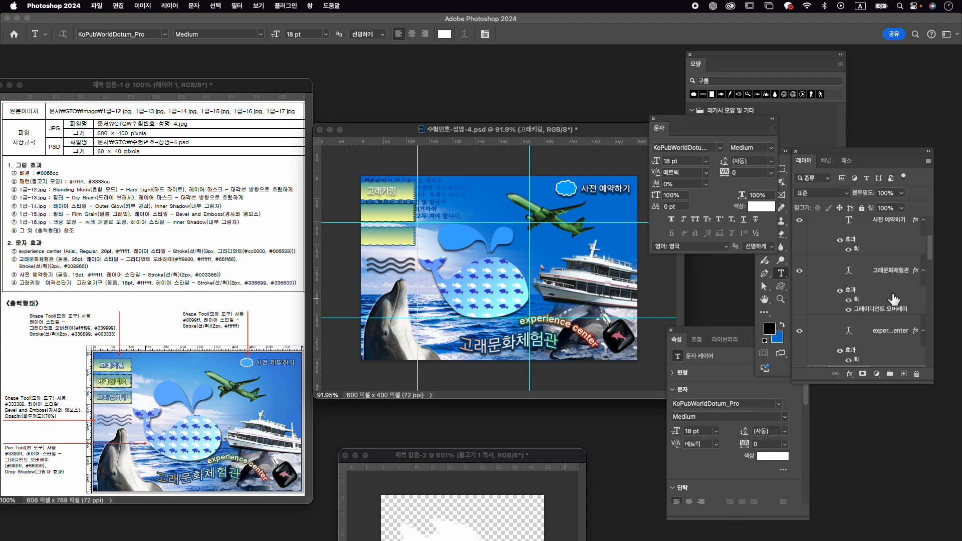
pyautogui.click(912, 334)
pyautogui.moveTo(910, 330); pyautogui.dragTo(869, 221)
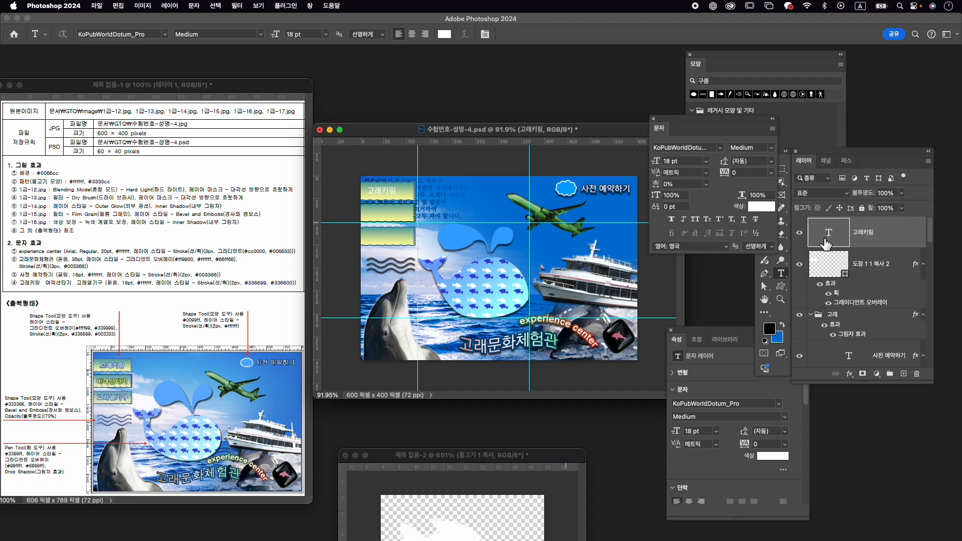
# - Add a 2 px solid-color stroke in #336699 to the "고래키링" text and apply the layer style
pyautogui.click(850, 374)
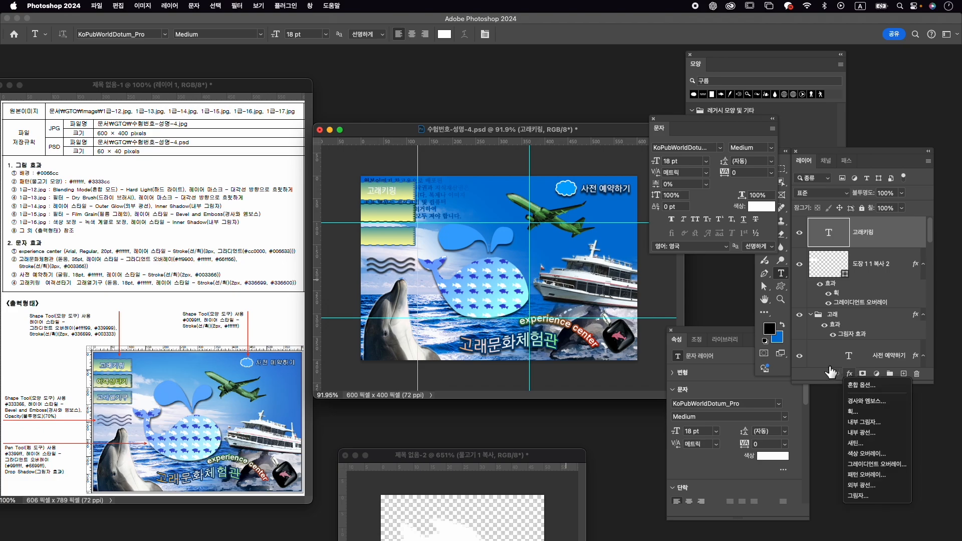
pyautogui.click(862, 413)
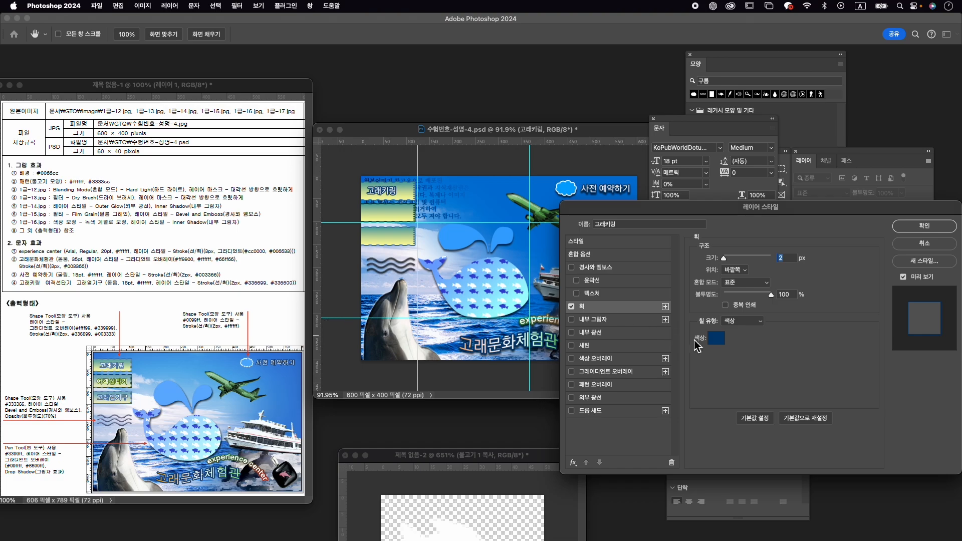
pyautogui.click(716, 338)
pyautogui.write('33')
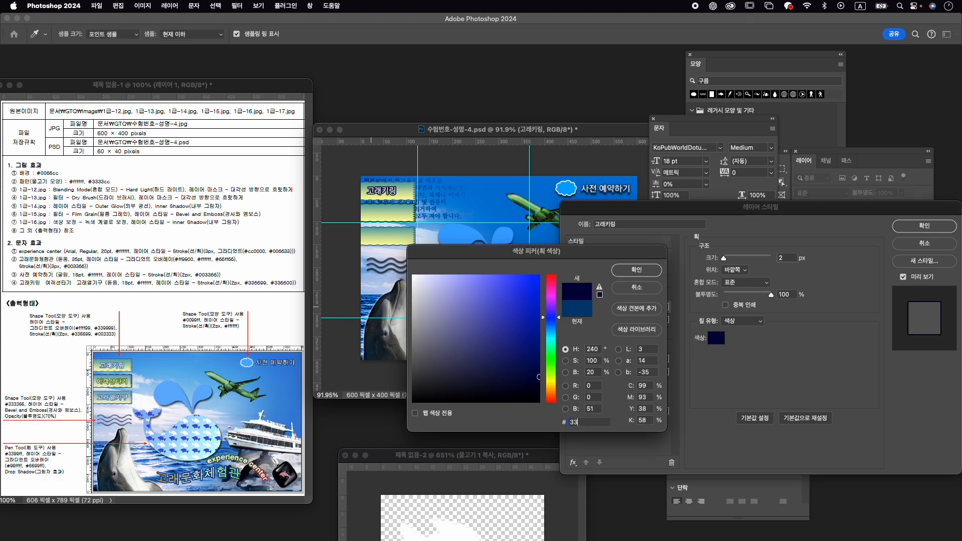
pyautogui.write('6699')
pyautogui.press('Return')
pyautogui.press('space')
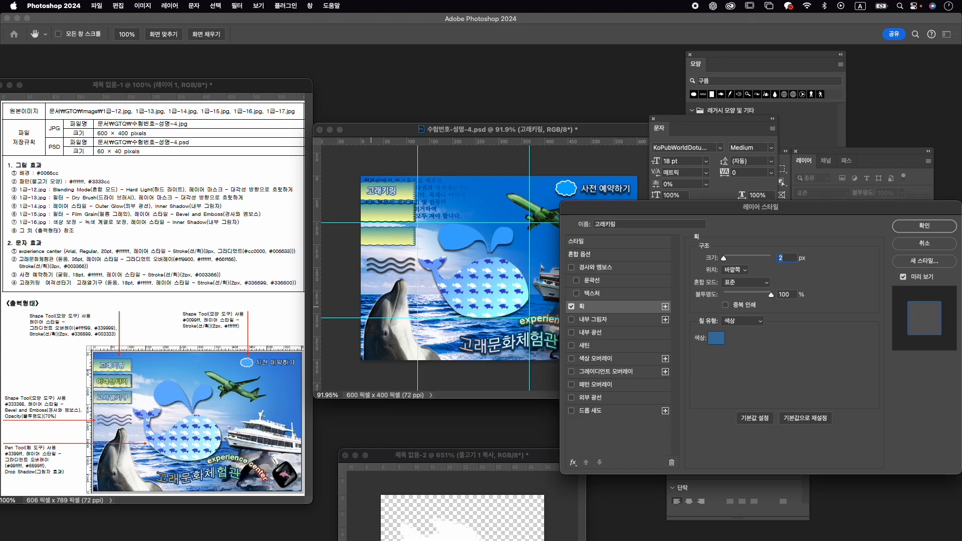
pyautogui.press('Return')
# - Shift the "고래키링" text slightly right with Free Transform to center it on the uppermost stamp shape
pyautogui.hotkey('ctrl', 't')
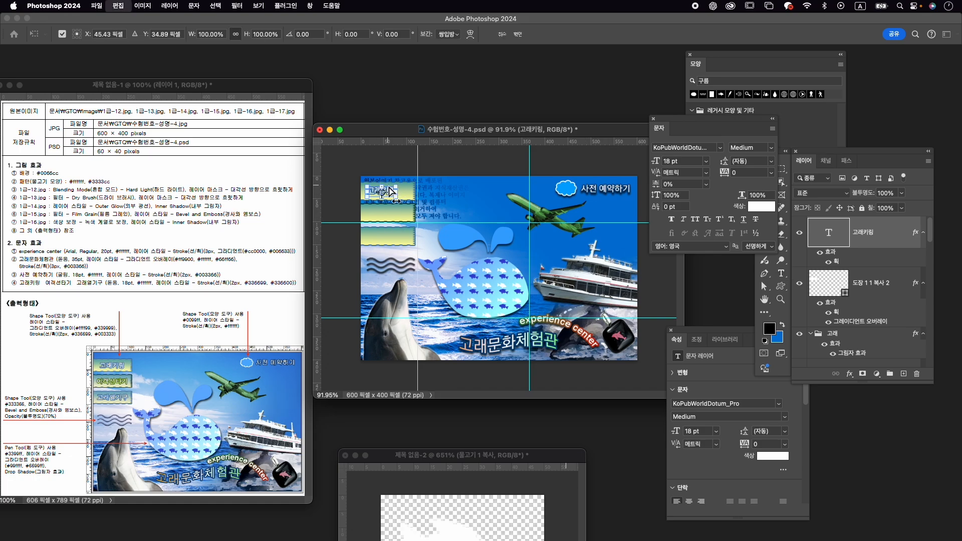
pyautogui.moveTo(391, 191); pyautogui.dragTo(398, 191)
pyautogui.press('Return')
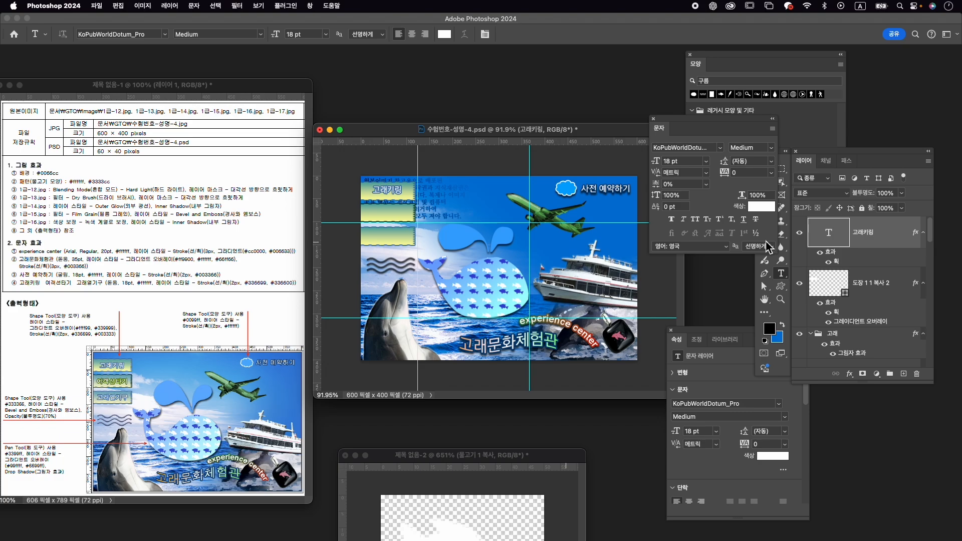
# - Duplicate the "고래키링" text layer twice and move the topmost copy straight down onto the lowest stamp shape
pyautogui.press('v')
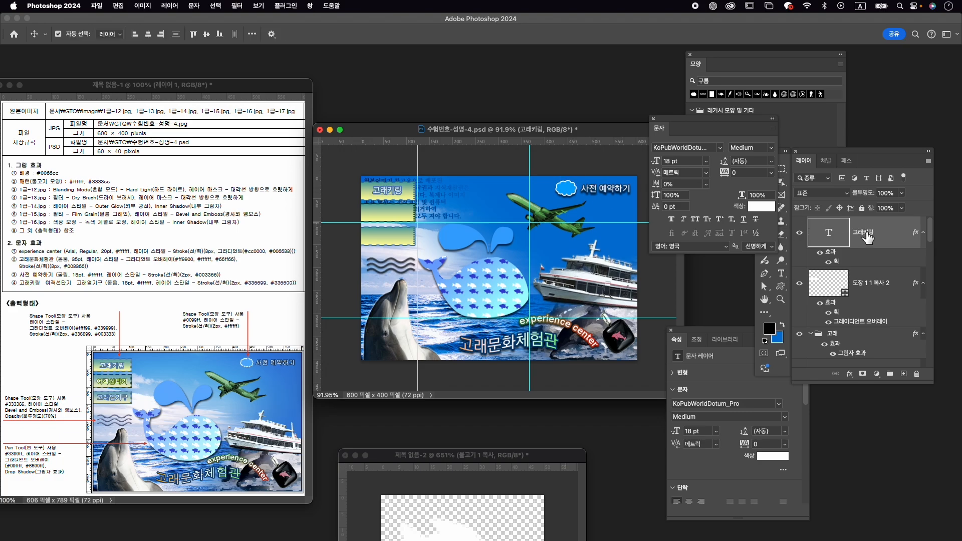
pyautogui.press('super+j')
pyautogui.press('super+j')
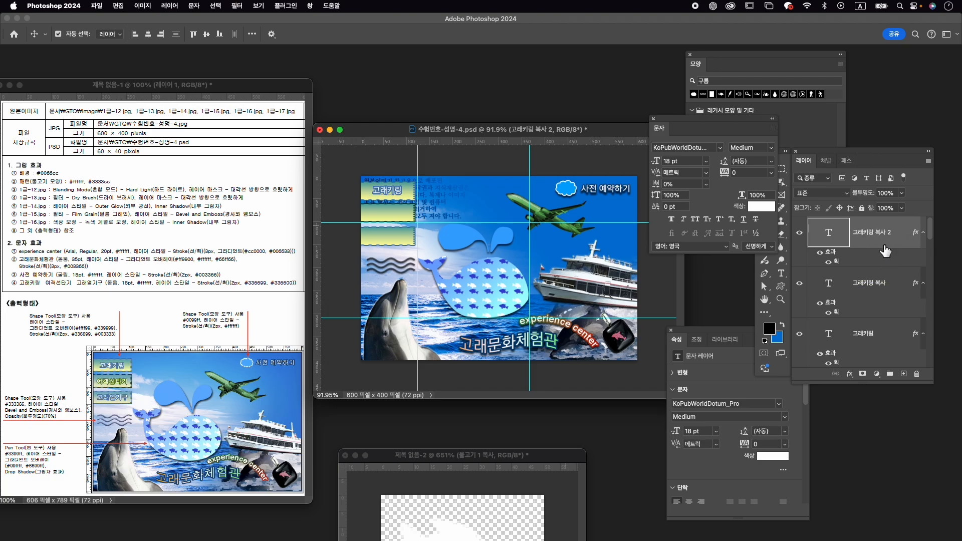
pyautogui.press('super+t')
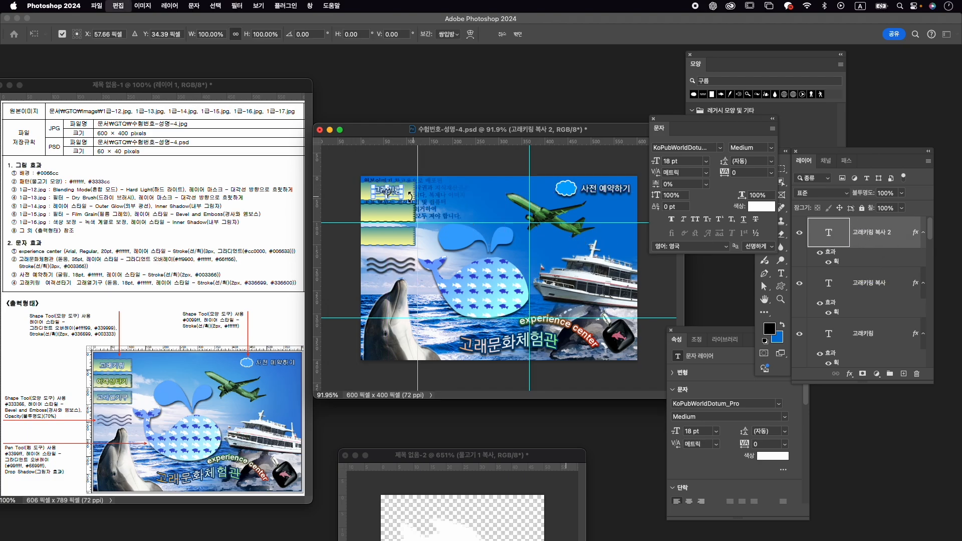
pyautogui.moveTo(395, 192); pyautogui.dragTo(396, 235)
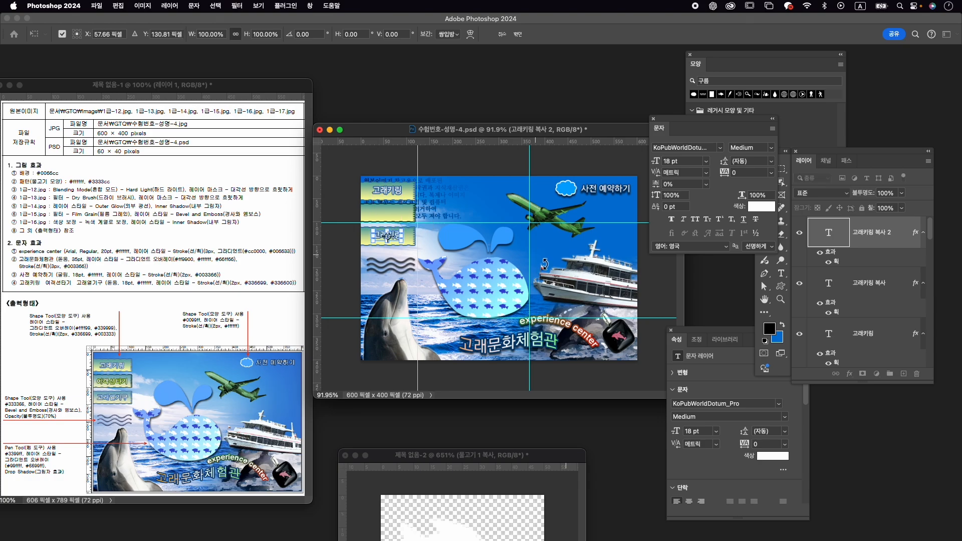
pyautogui.press('Return')
# - Distribute the three "고래키링" text layers evenly by their vertical centers, aligned to the selection
pyautogui.click(889, 345)
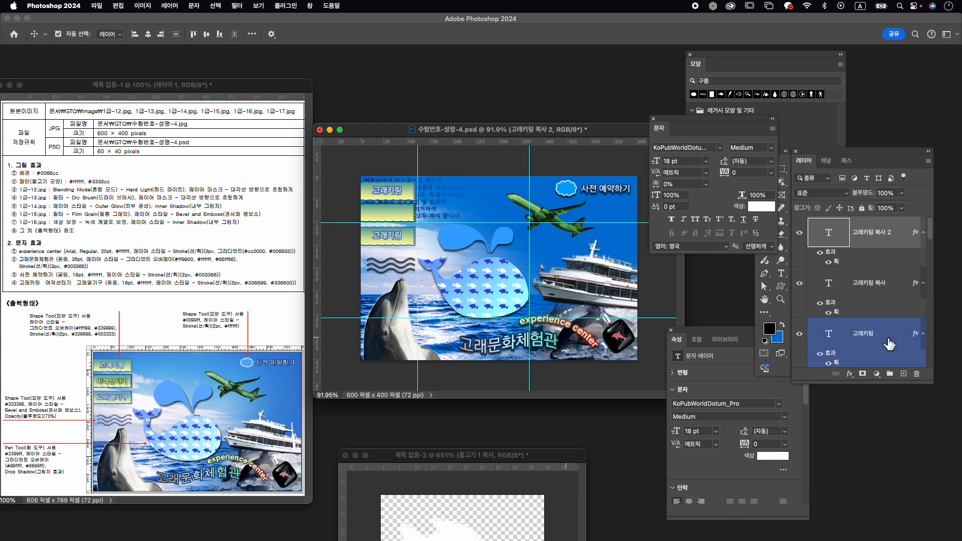
pyautogui.keyDown('shift'); pyautogui.click(884, 334); pyautogui.keyUp('shift')
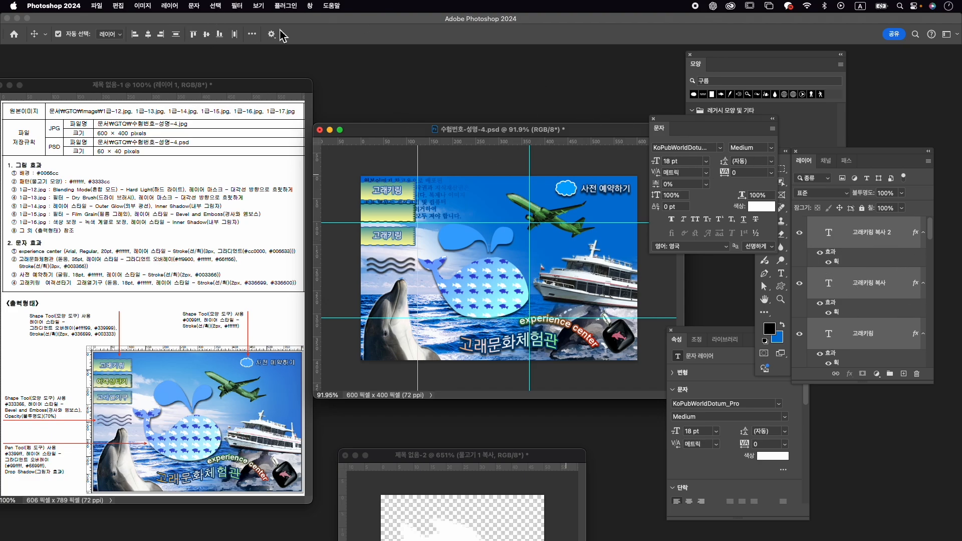
pyautogui.click(257, 34)
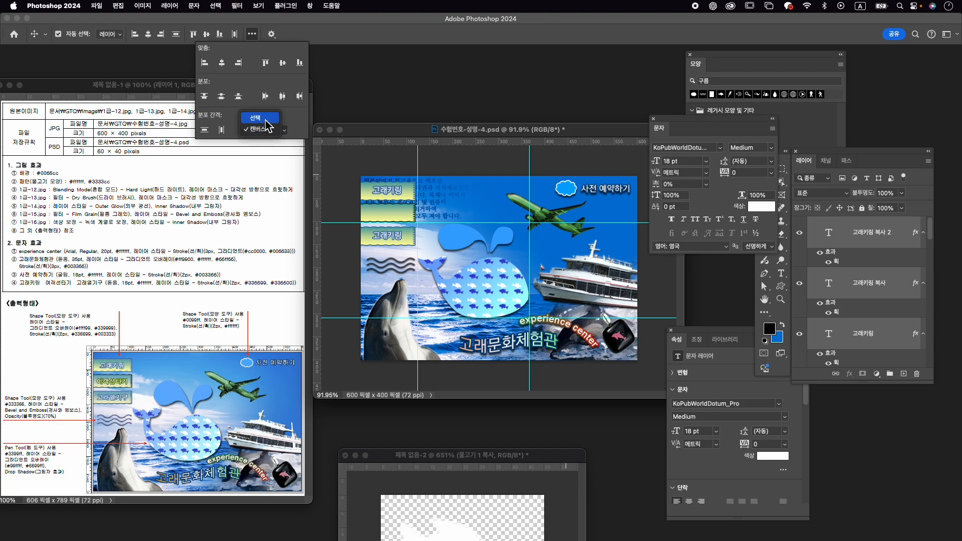
pyautogui.click(221, 96)
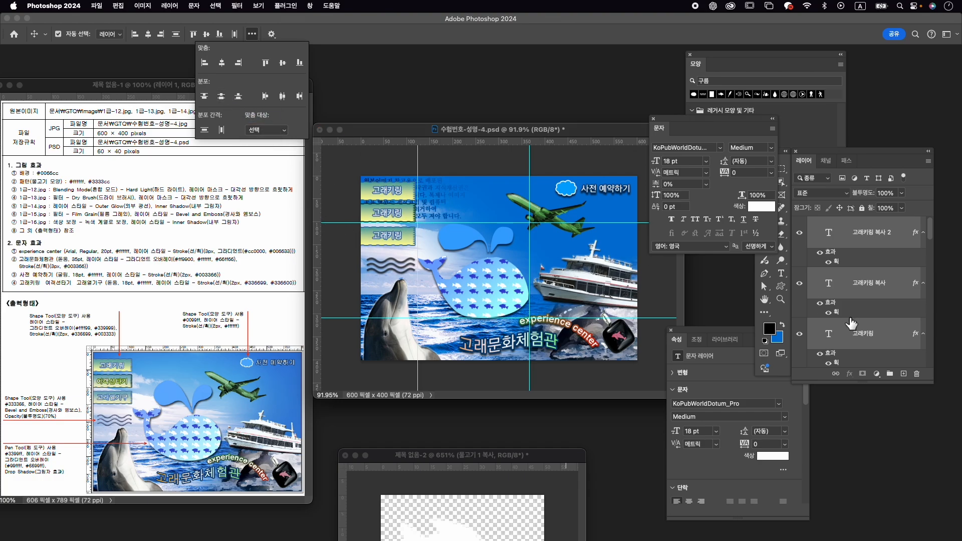
# - Replace the middle "고래키링" text with "여객선타기" and shift it left to center it on the middle stamp shape
pyautogui.click(886, 286)
pyautogui.click(885, 286)
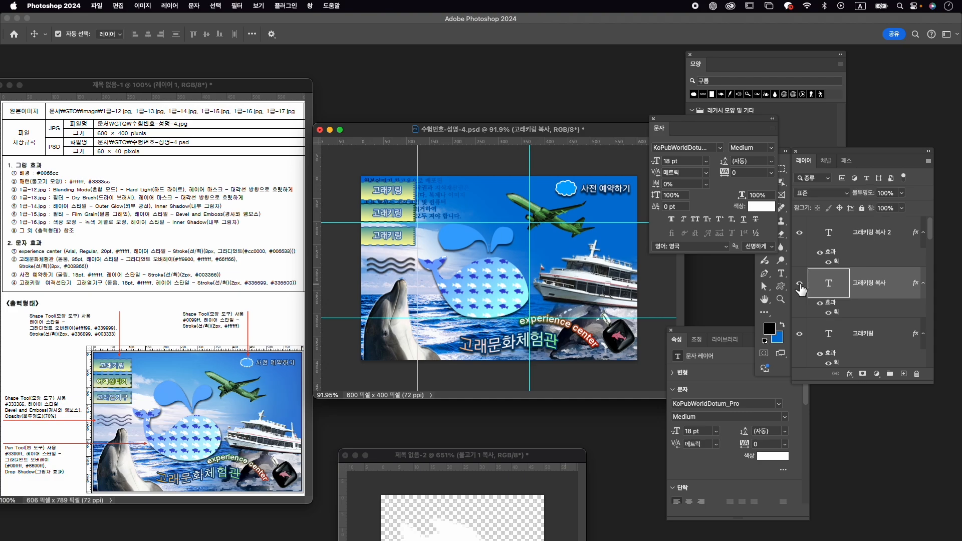
pyautogui.doubleClick(385, 217)
pyautogui.write('ㅇ')
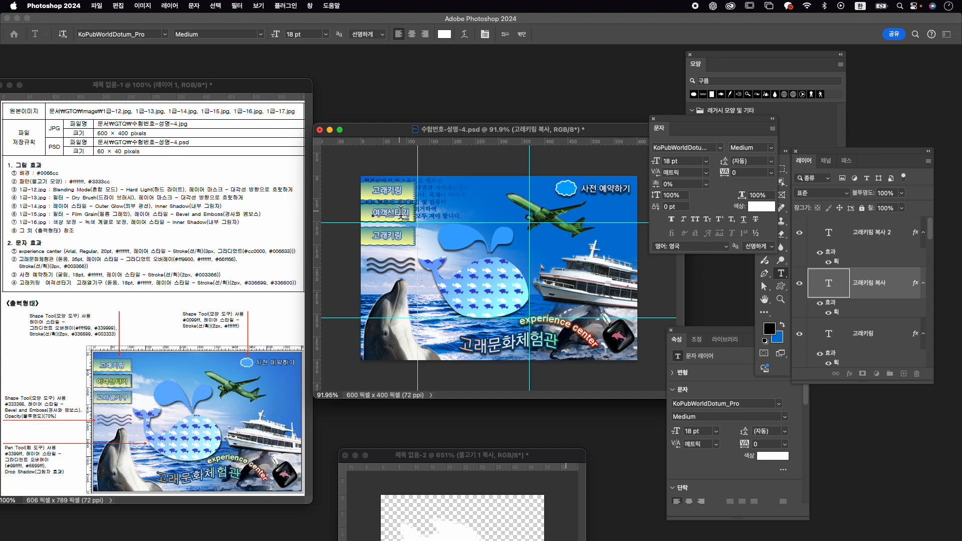
pyautogui.moveTo(401, 213); pyautogui.dragTo(400, 215)
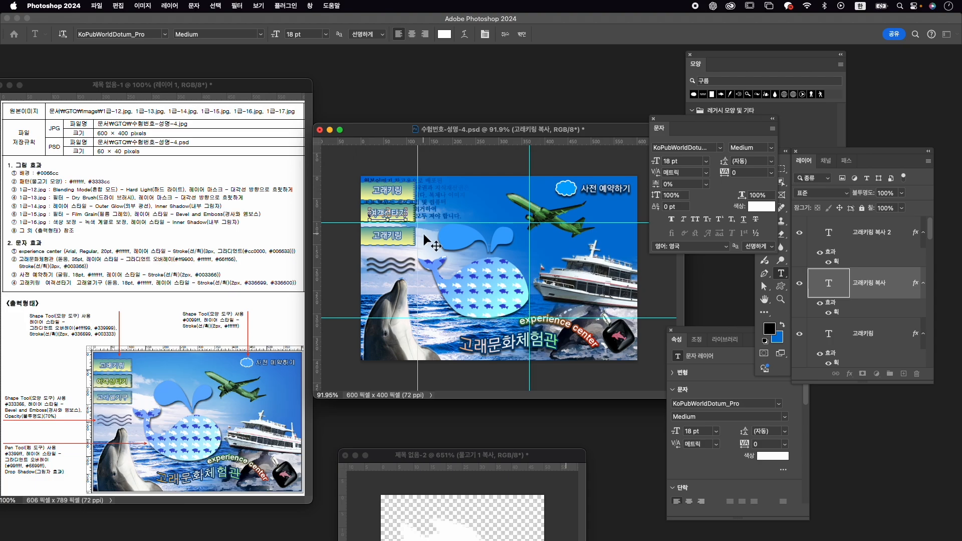
pyautogui.click(522, 35)
# - Change the stroke color of the "여객선타기" text to #336600 and apply the layer style
pyautogui.doubleClick(836, 313)
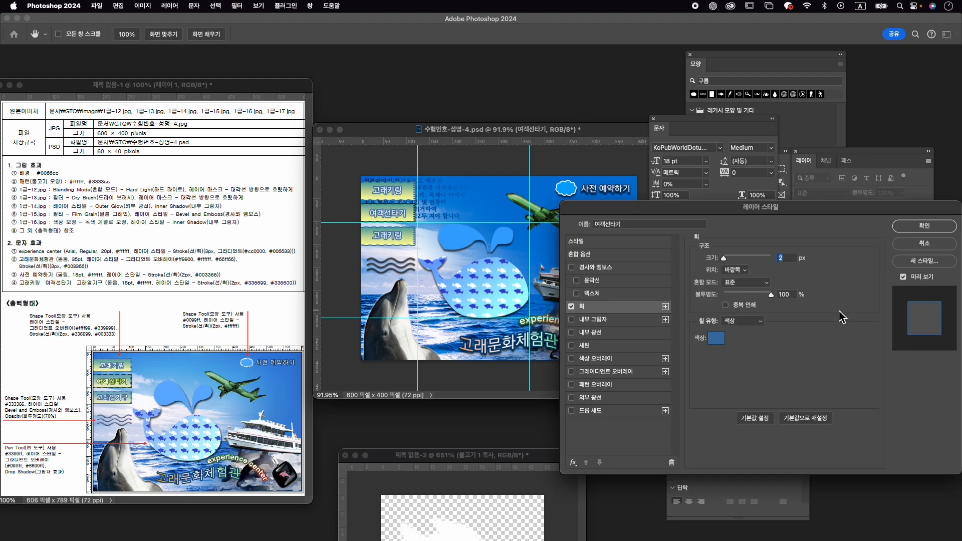
pyautogui.click(717, 339)
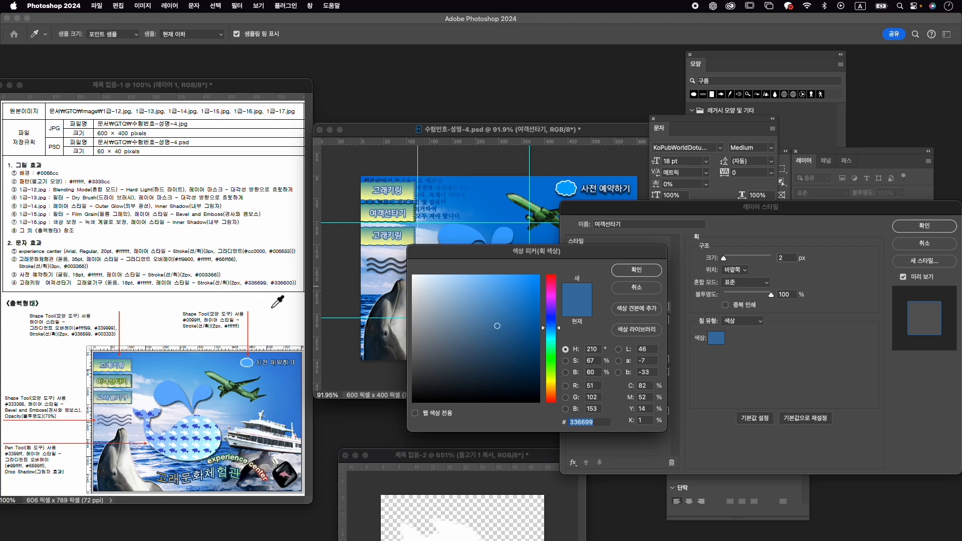
pyautogui.write('336600')
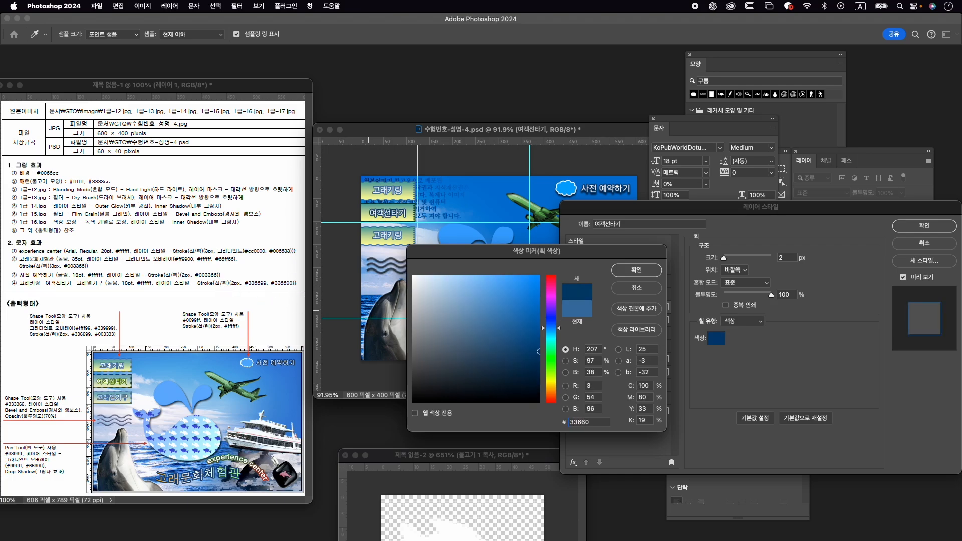
pyautogui.press('Return')
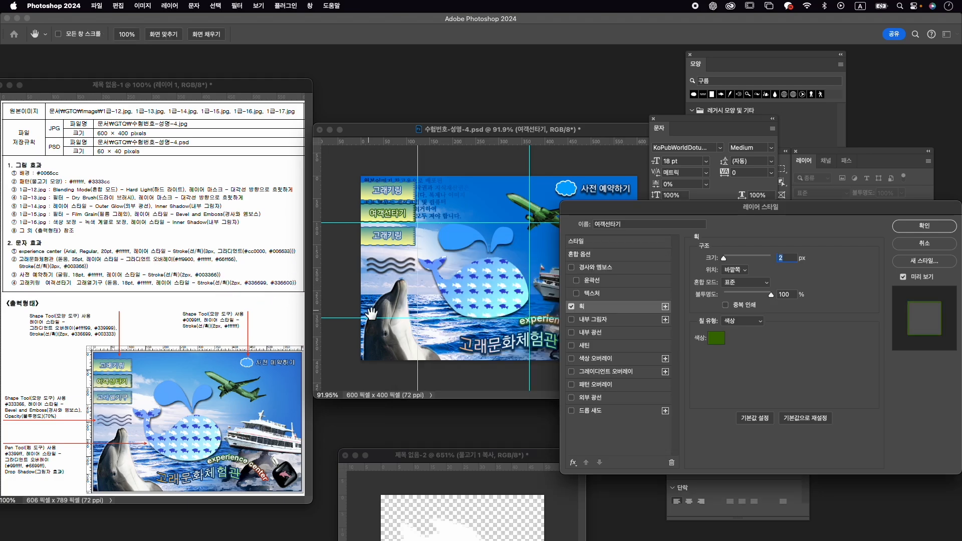
pyautogui.click(926, 230)
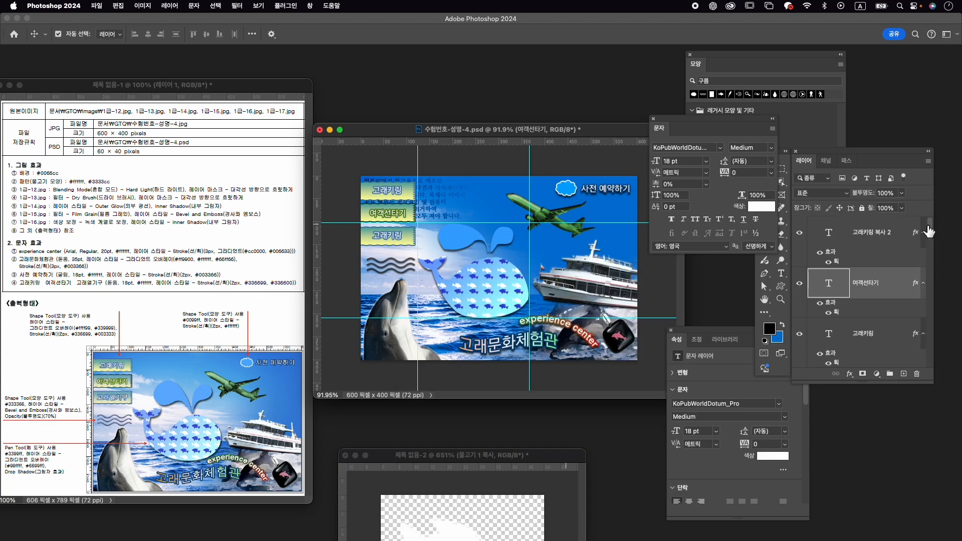
# - Replace the lowest "고래키링" text with "고래열기구" and shift it slightly left to center it on its stamp shape
pyautogui.click(402, 233)
pyautogui.press('t')
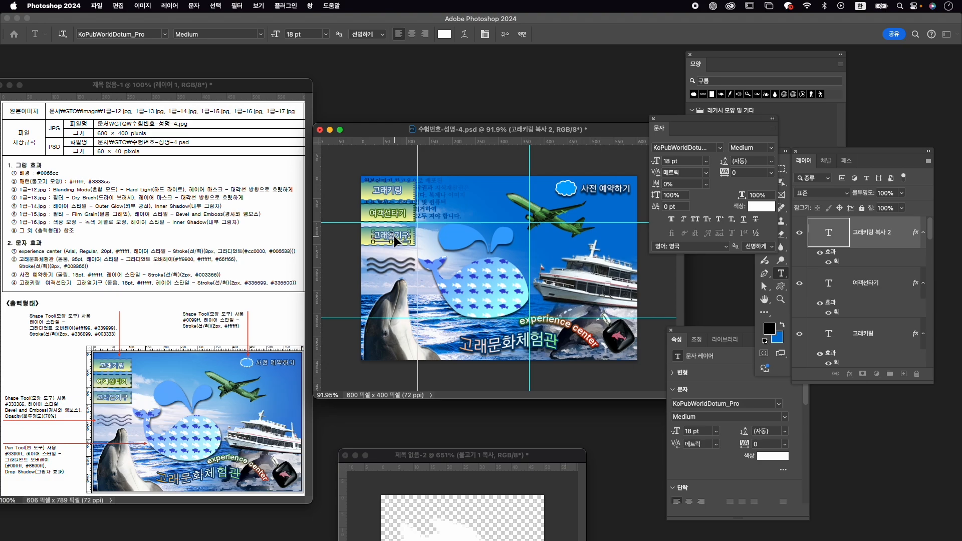
pyautogui.moveTo(394, 236); pyautogui.dragTo(392, 236)
pyautogui.press('v')
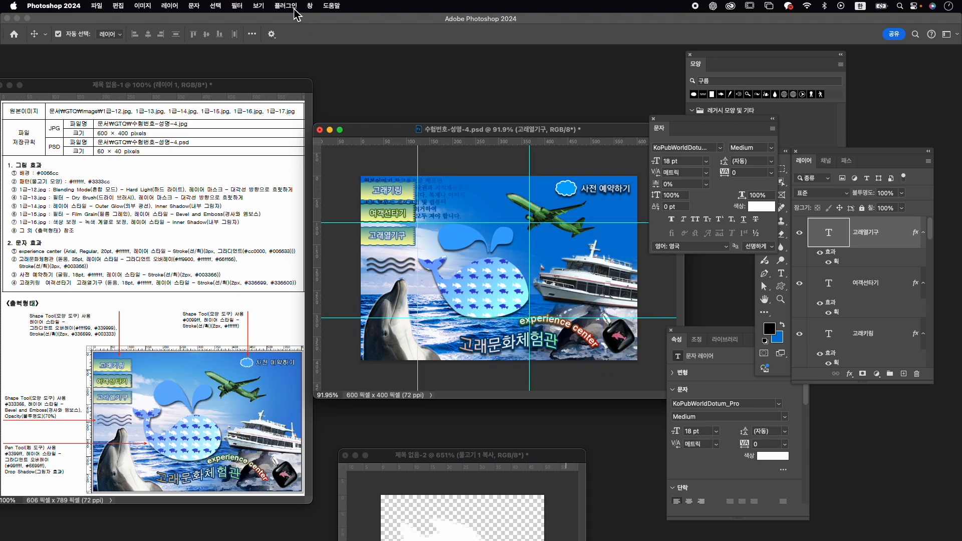
# - Clear all guides from the whale composite document
pyautogui.click(260, 6)
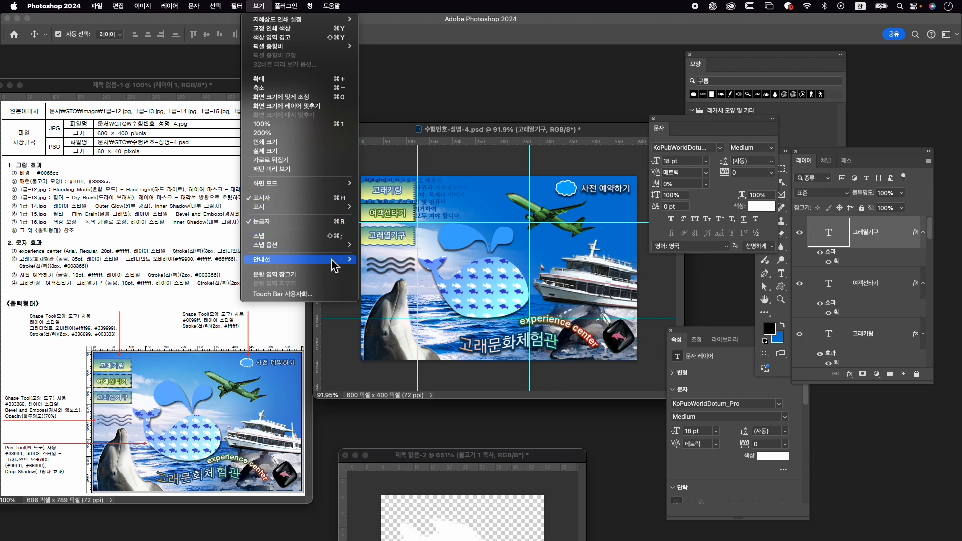
pyautogui.moveTo(341, 261)
pyautogui.click(404, 277)
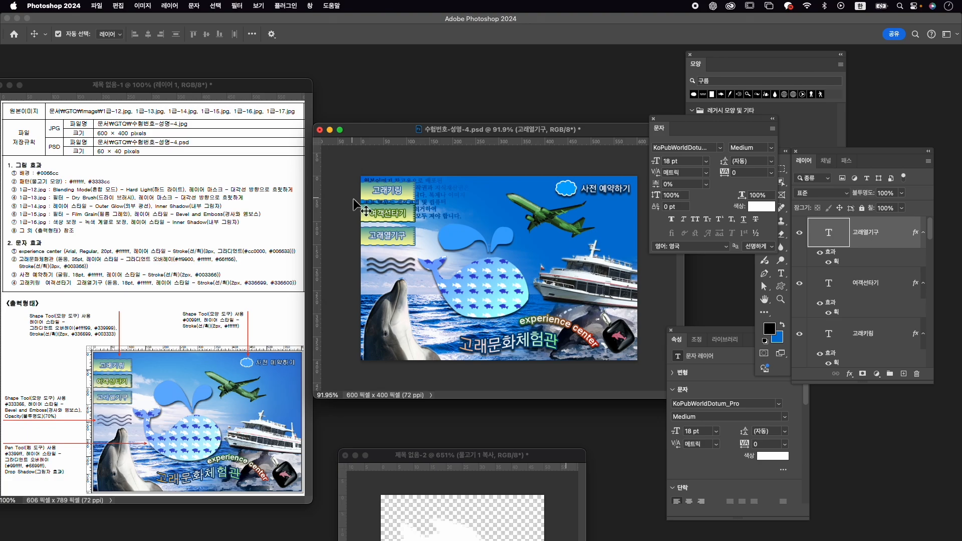
# - Quick-export the composite as 수험번호-성명-4.jpg into the GTQ folder
pyautogui.click(106, 7)
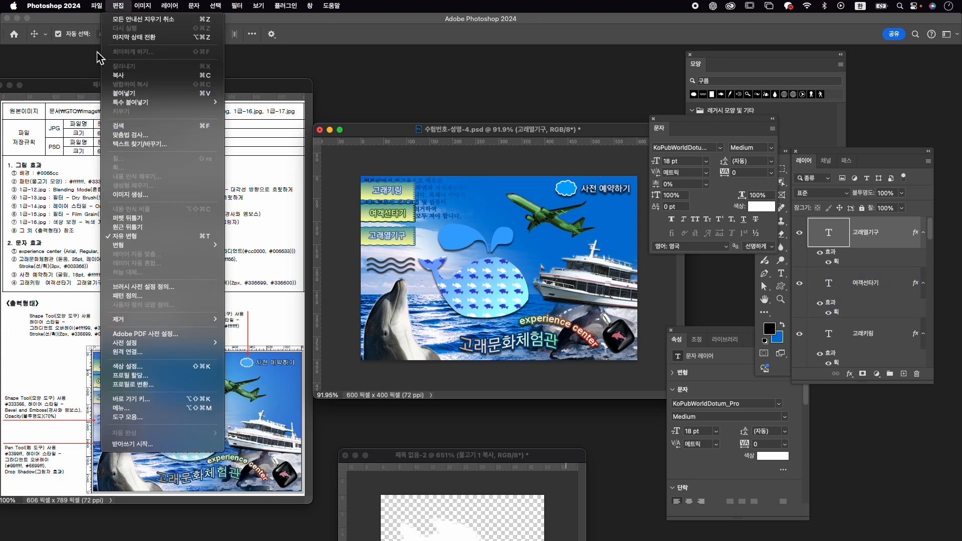
pyautogui.moveTo(129, 166)
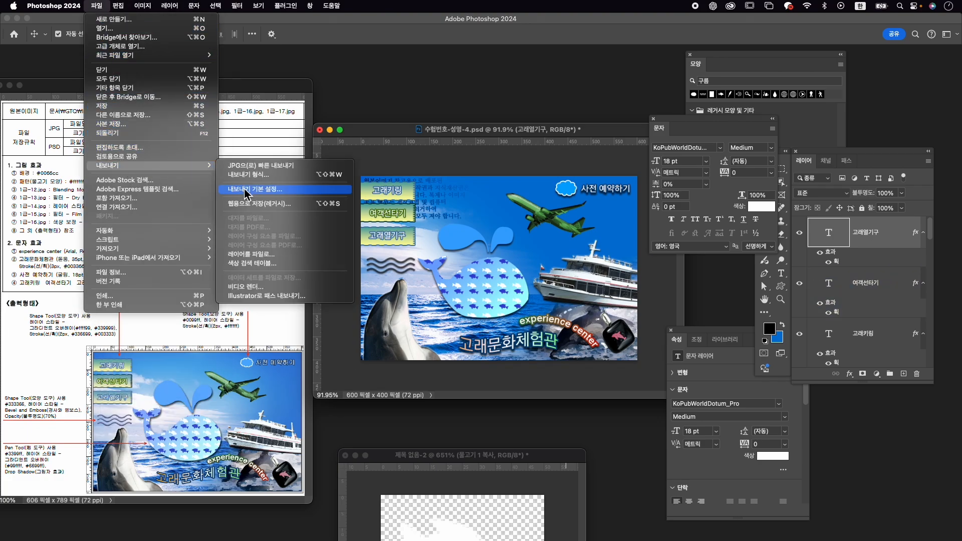
pyautogui.click(276, 167)
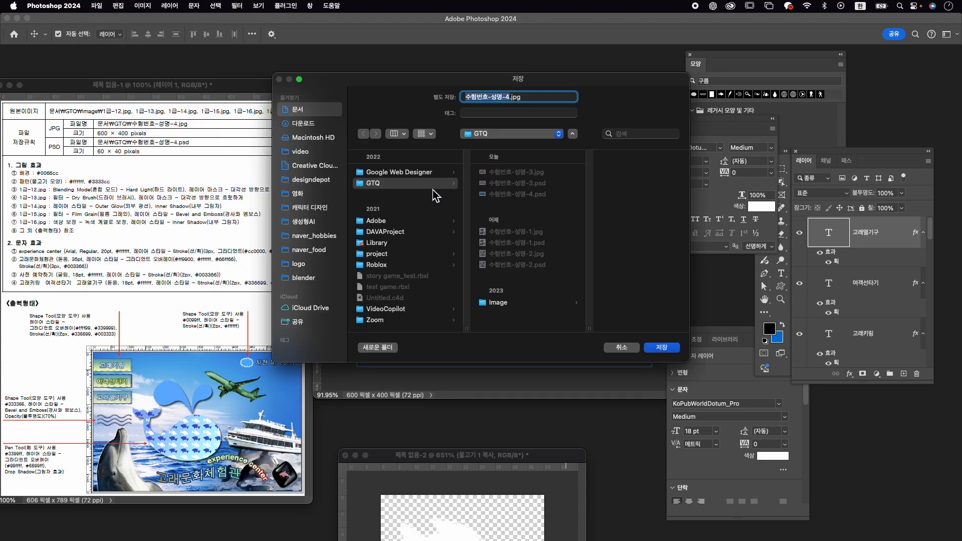
pyautogui.click(432, 185)
pyautogui.click(662, 348)
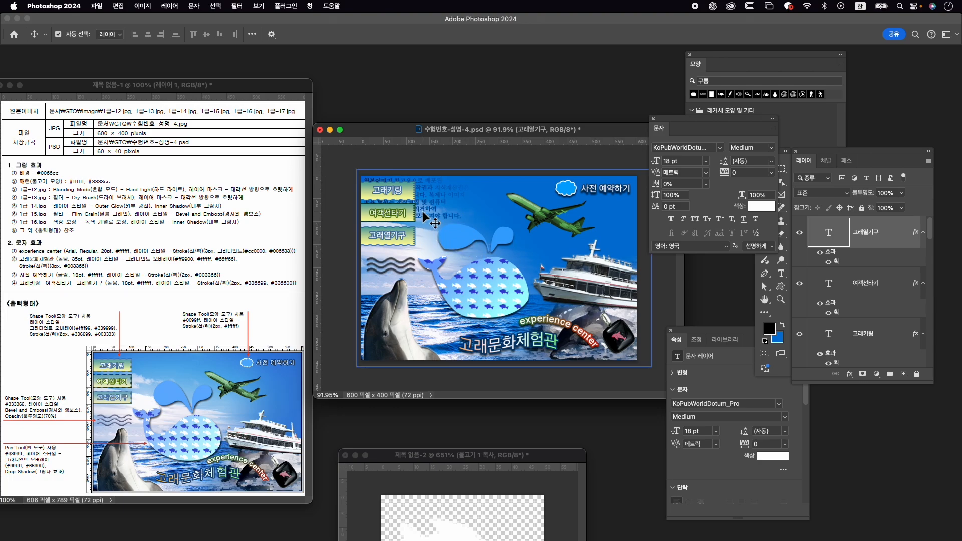
# - Resize the image to 60 × 40 pixels and save it as 수험번호-성명-4.psd
pyautogui.press('super')
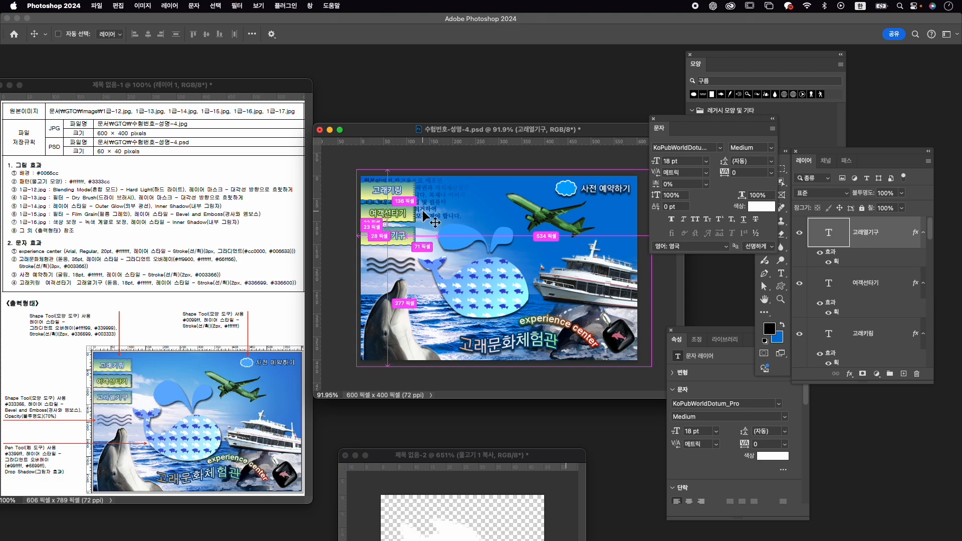
pyautogui.press('super+alt+i')
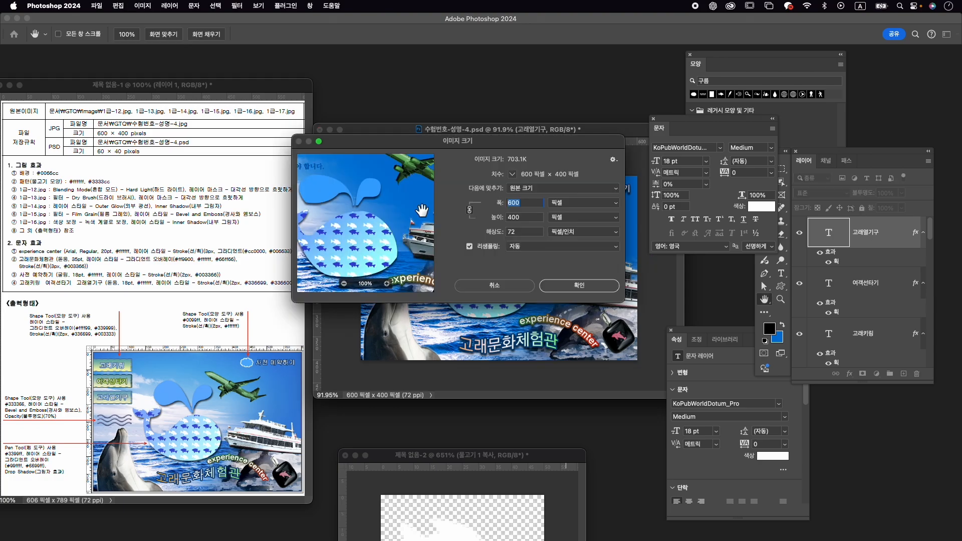
pyautogui.write('60')
pyautogui.press('Return')
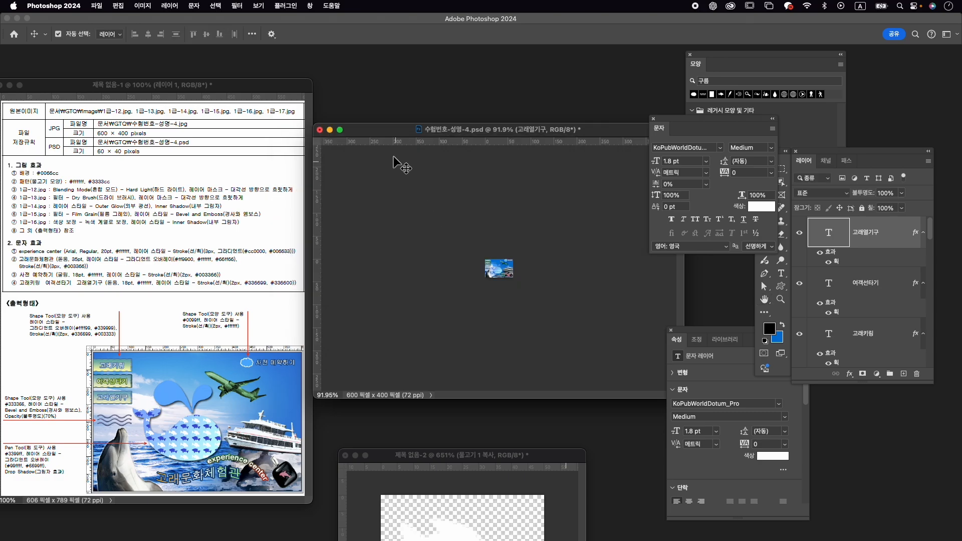
pyautogui.click(99, 6)
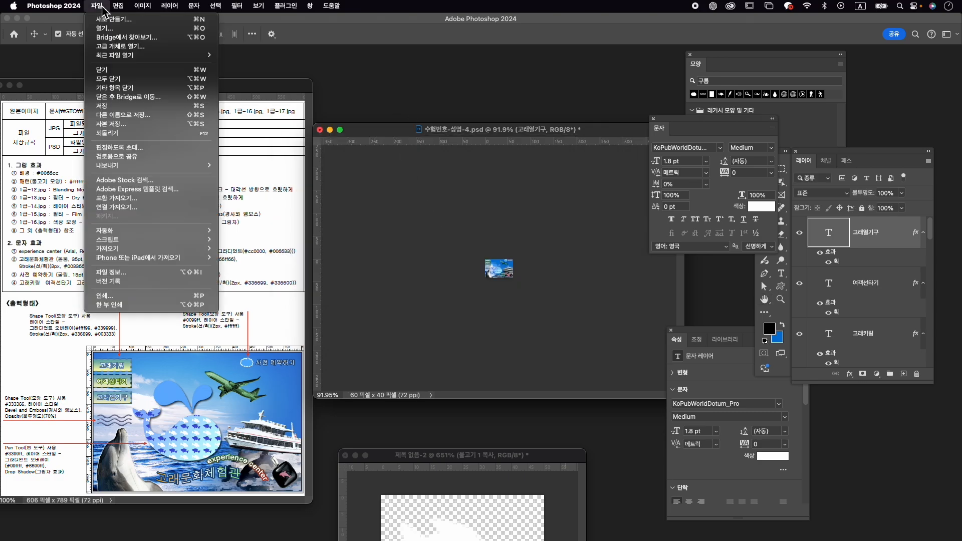
pyautogui.click(136, 107)
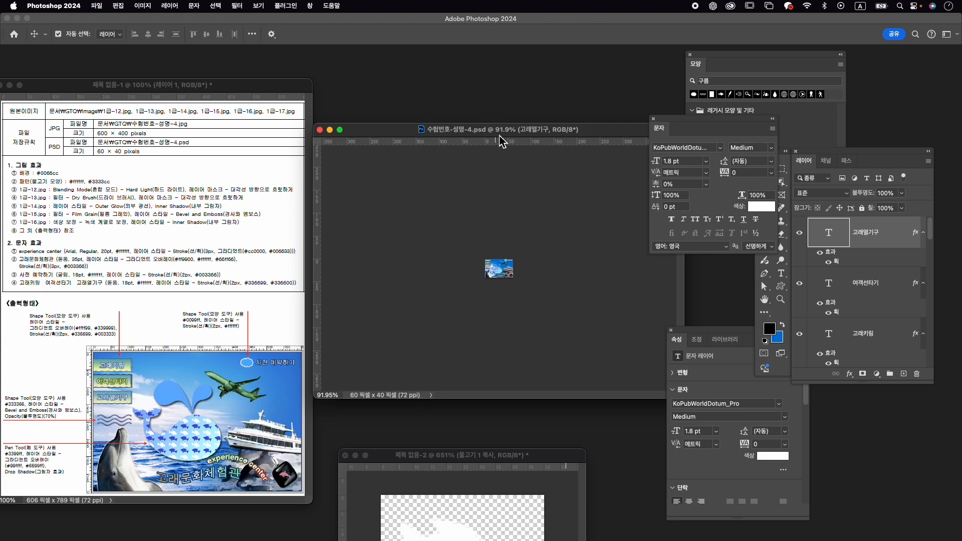